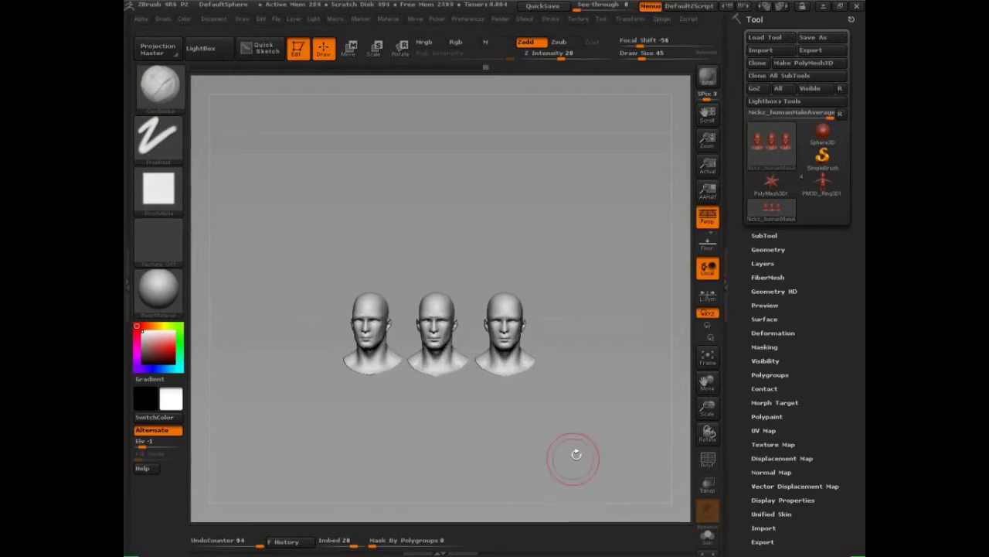
{"action": "left_click_drag", "start_coordinate": [578, 443], "coordinate": [584, 476]}
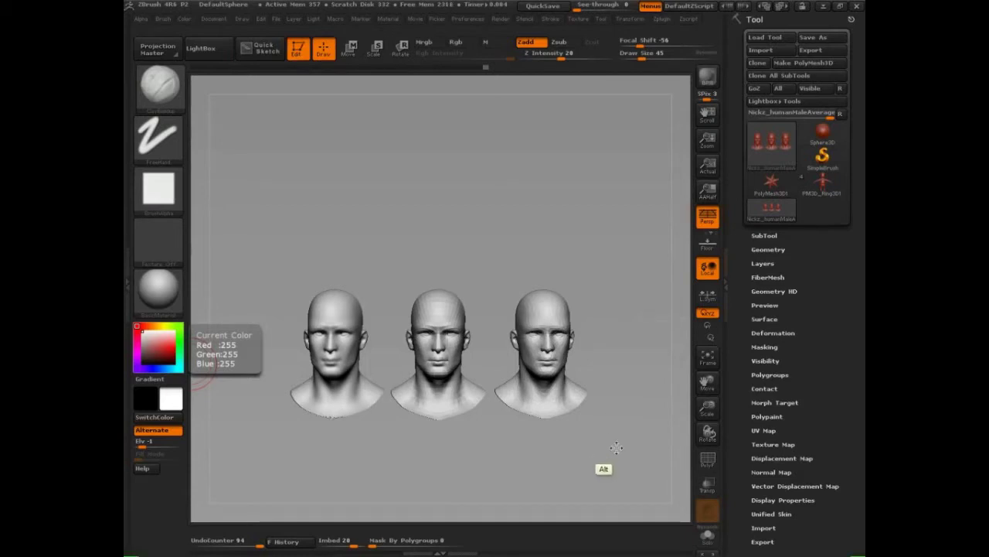
{"action": "mouse_move", "coordinate": [613, 453]}
{"action": "left_mouse_down", "text": "alt"}
{"action": "mouse_move", "coordinate": [613, 430]}
{"action": "mouse_move", "coordinate": [625, 461]}
{"action": "mouse_move", "coordinate": [617, 446]}
{"action": "mouse_move", "coordinate": [632, 456]}
{"action": "left_mouse_up", "text": "alt"}
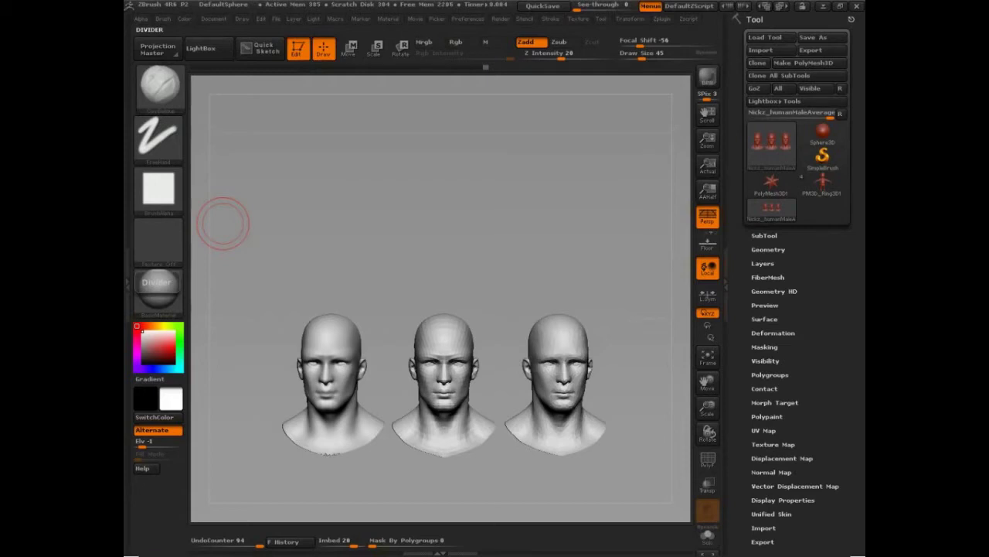
{"action": "key", "text": "ctrl+shift"}
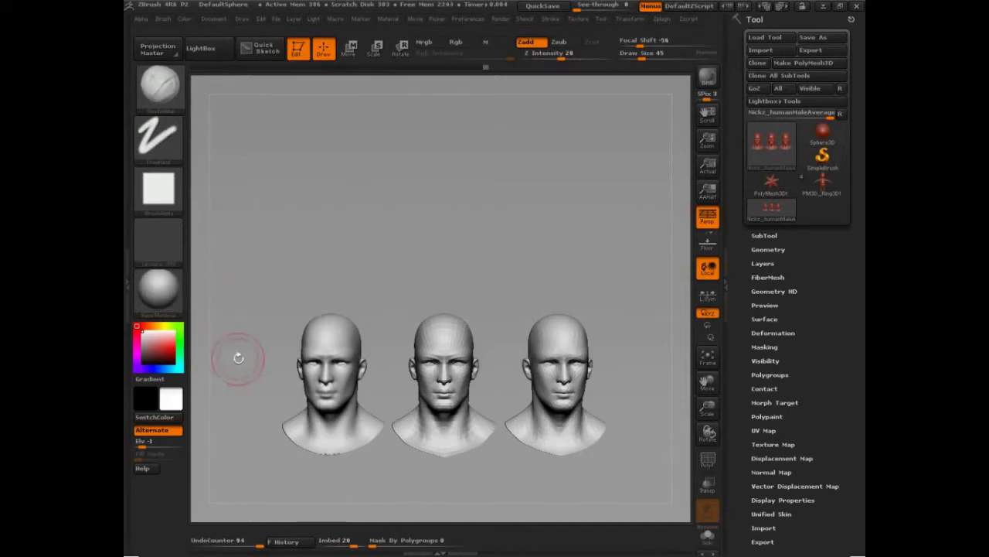
{"action": "key", "text": "ctrl+shift"}
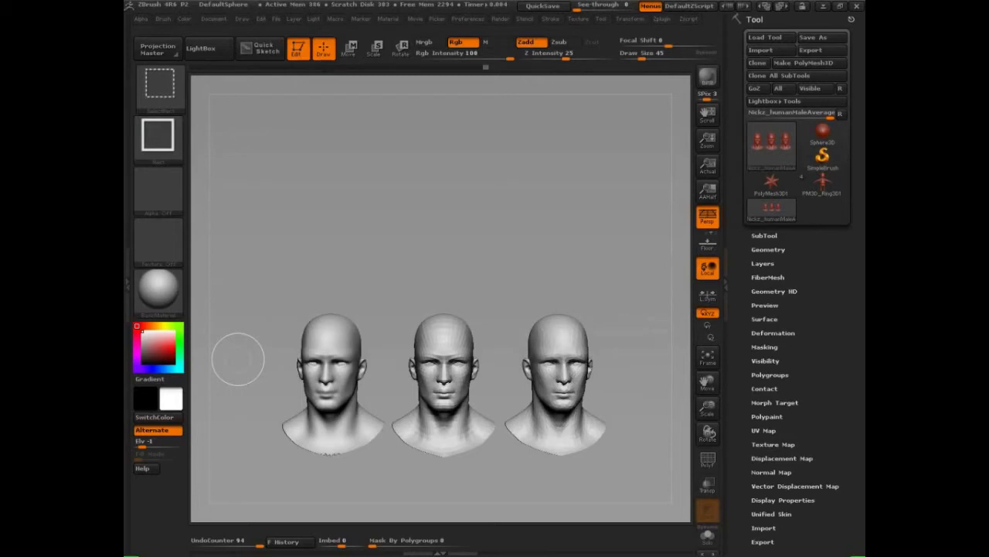
{"action": "key", "text": "ctrl+shift"}
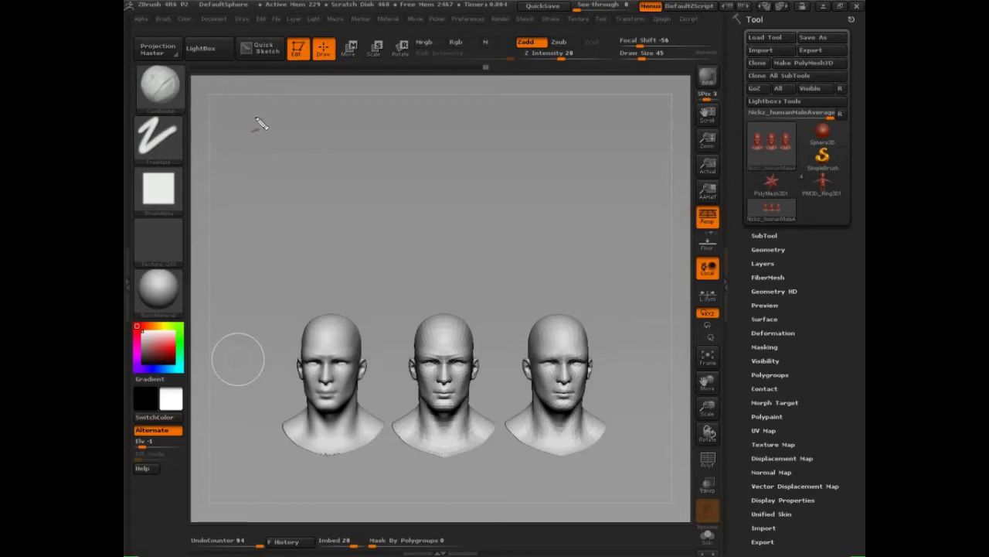
Step: Handwrite an underlined "Kit Bashing" heading in red above the three heads, with "IMM Brush" as the first dashed item
{"action": "mouse_move", "coordinate": [267, 103]}
{"action": "left_mouse_down"}
{"action": "mouse_move", "coordinate": [302, 144]}
{"action": "mouse_move", "coordinate": [307, 115]}
{"action": "mouse_move", "coordinate": [360, 159]}
{"action": "mouse_move", "coordinate": [404, 146]}
{"action": "mouse_move", "coordinate": [423, 102]}
{"action": "mouse_move", "coordinate": [452, 136]}
{"action": "mouse_move", "coordinate": [487, 136]}
{"action": "mouse_move", "coordinate": [376, 172]}
{"action": "mouse_move", "coordinate": [473, 166]}
{"action": "left_mouse_up"}
{"action": "left_click_drag", "start_coordinate": [385, 161], "coordinate": [523, 163]}
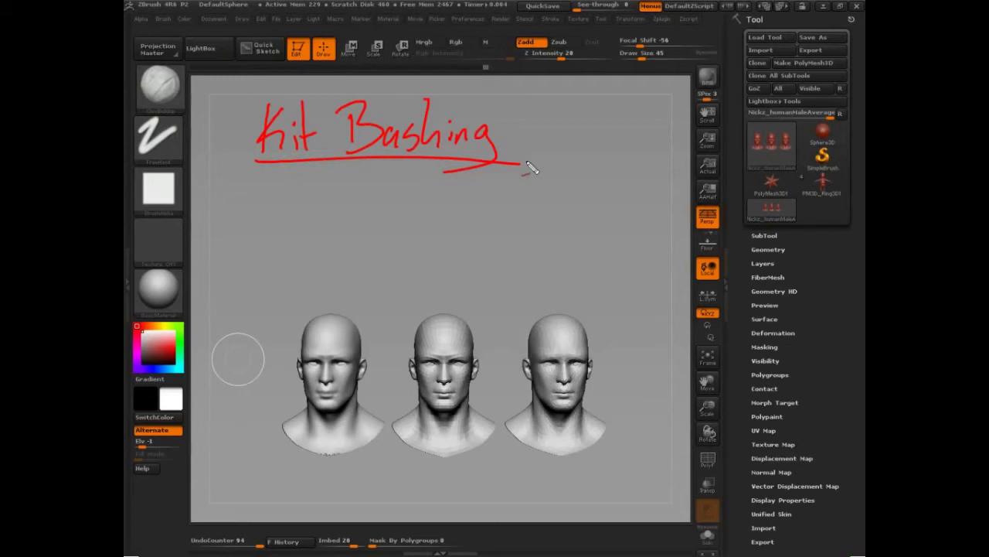
{"action": "mouse_move", "coordinate": [298, 187]}
{"action": "left_mouse_down"}
{"action": "mouse_move", "coordinate": [308, 185]}
{"action": "mouse_move", "coordinate": [313, 207]}
{"action": "mouse_move", "coordinate": [353, 188]}
{"action": "mouse_move", "coordinate": [379, 199]}
{"action": "mouse_move", "coordinate": [491, 197]}
{"action": "left_mouse_up"}
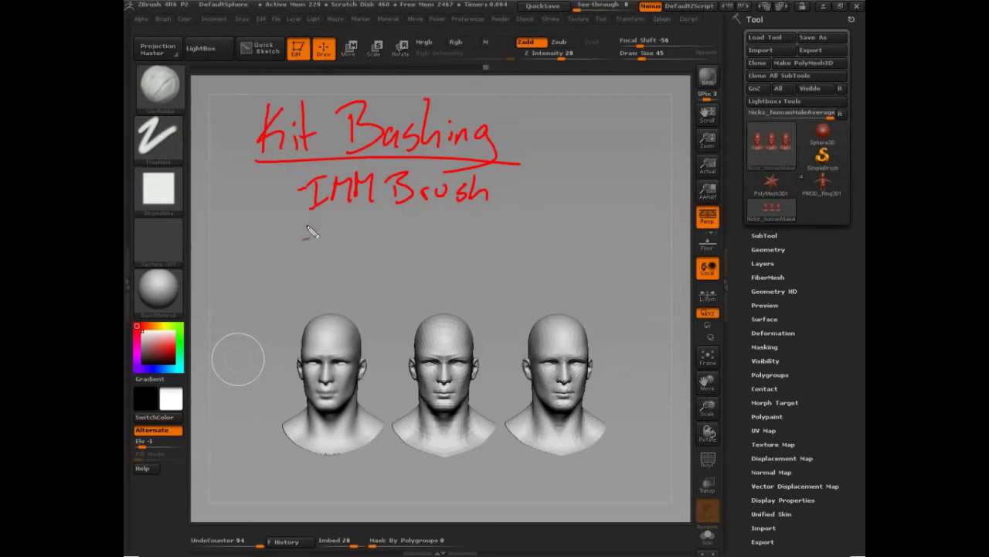
Step: Handwrite "Topology" as a dashed list item beneath "IMM Brush"
{"action": "left_click_drag", "start_coordinate": [290, 228], "coordinate": [325, 217]}
{"action": "mouse_move", "coordinate": [315, 219]}
{"action": "left_mouse_down"}
{"action": "mouse_move", "coordinate": [316, 242]}
{"action": "mouse_move", "coordinate": [328, 232]}
{"action": "left_mouse_up"}
{"action": "left_click_drag", "start_coordinate": [343, 243], "coordinate": [345, 255]}
{"action": "left_click_drag", "start_coordinate": [343, 232], "coordinate": [396, 232]}
{"action": "left_click_drag", "start_coordinate": [407, 229], "coordinate": [406, 257]}
{"action": "left_click_drag", "start_coordinate": [417, 223], "coordinate": [422, 237]}
{"action": "left_click_drag", "start_coordinate": [429, 221], "coordinate": [420, 255]}
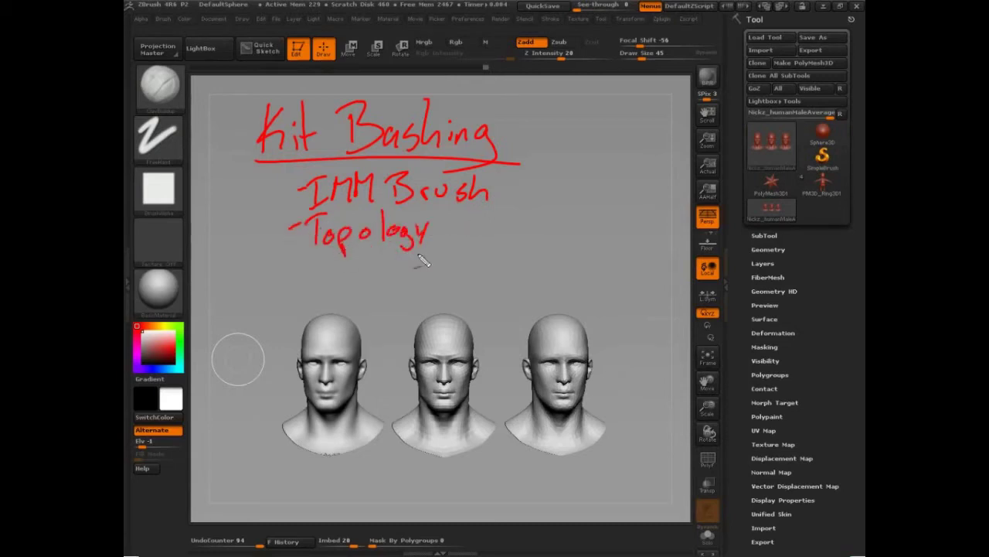
Step: Extend the handwritten list with the dashed items "Dynamesh", "Mesh Replacement" and "Q + A"
{"action": "left_click_drag", "start_coordinate": [287, 268], "coordinate": [304, 267]}
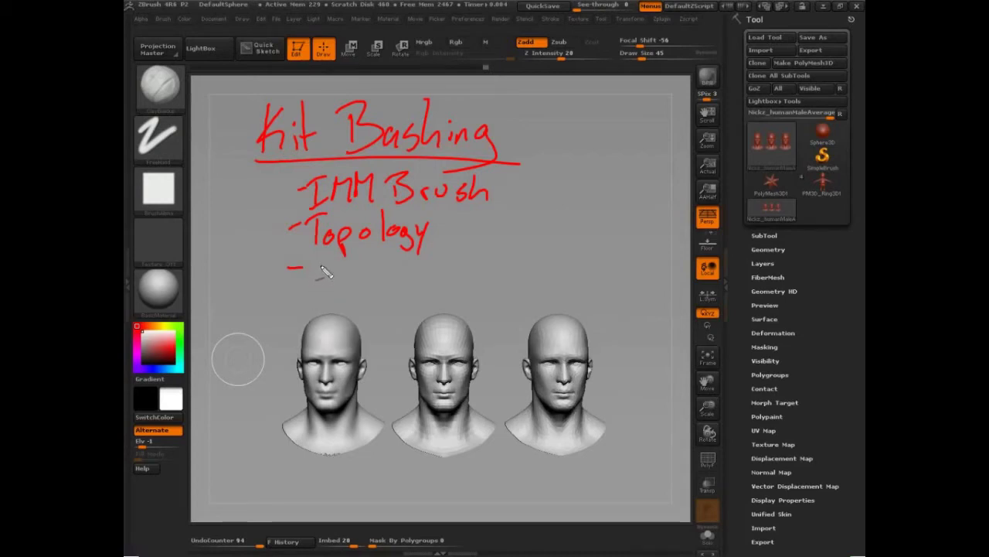
{"action": "mouse_move", "coordinate": [317, 262]}
{"action": "left_mouse_down"}
{"action": "mouse_move", "coordinate": [316, 284]}
{"action": "mouse_move", "coordinate": [347, 283]}
{"action": "left_mouse_up"}
{"action": "mouse_move", "coordinate": [359, 269]}
{"action": "left_mouse_down"}
{"action": "mouse_move", "coordinate": [346, 295]}
{"action": "mouse_move", "coordinate": [389, 274]}
{"action": "mouse_move", "coordinate": [442, 267]}
{"action": "mouse_move", "coordinate": [451, 275]}
{"action": "left_mouse_up"}
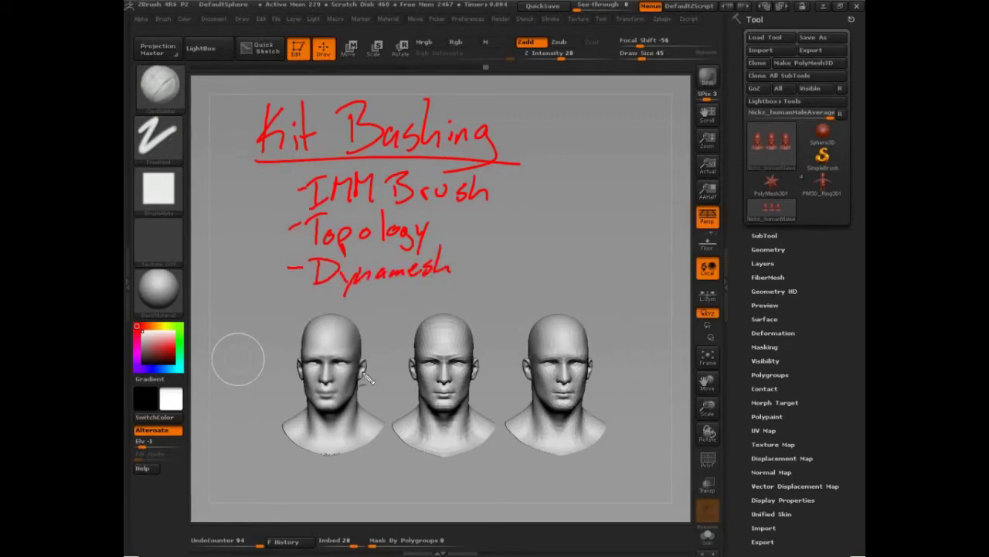
{"action": "left_click_drag", "start_coordinate": [290, 305], "coordinate": [301, 305]}
{"action": "mouse_move", "coordinate": [320, 306]}
{"action": "left_mouse_down"}
{"action": "mouse_move", "coordinate": [316, 320]}
{"action": "mouse_move", "coordinate": [352, 317]}
{"action": "mouse_move", "coordinate": [352, 327]}
{"action": "mouse_move", "coordinate": [410, 303]}
{"action": "mouse_move", "coordinate": [402, 319]}
{"action": "mouse_move", "coordinate": [457, 325]}
{"action": "mouse_move", "coordinate": [510, 303]}
{"action": "mouse_move", "coordinate": [584, 296]}
{"action": "left_mouse_up"}
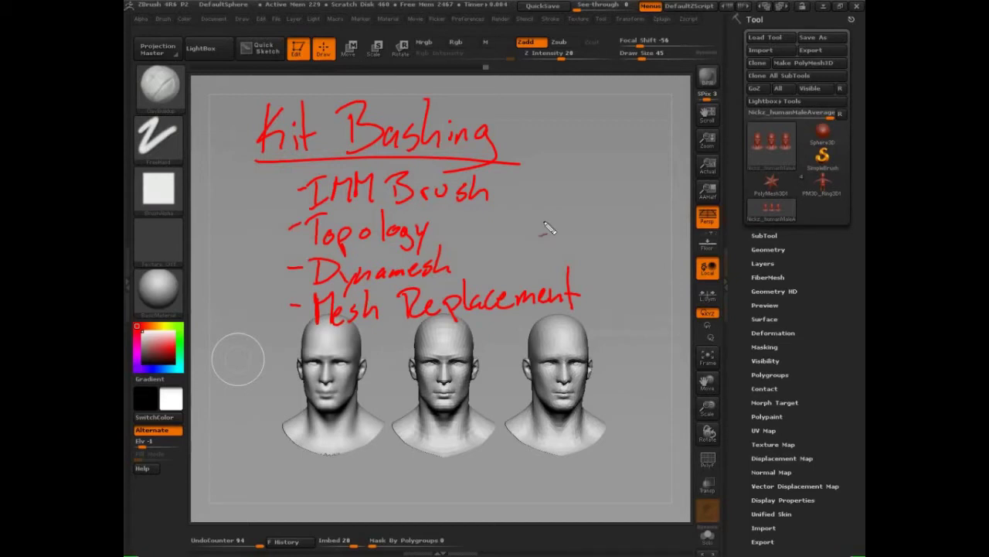
{"action": "mouse_move", "coordinate": [284, 374]}
{"action": "left_mouse_down"}
{"action": "mouse_move", "coordinate": [317, 369]}
{"action": "mouse_move", "coordinate": [354, 392]}
{"action": "mouse_move", "coordinate": [394, 352]}
{"action": "mouse_move", "coordinate": [421, 378]}
{"action": "left_mouse_up"}
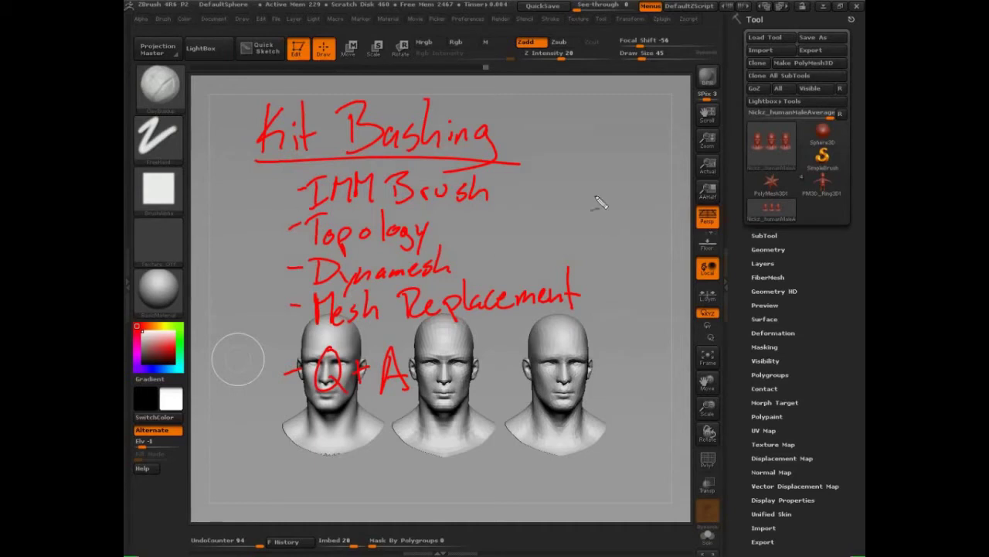
Step: Clear the Kit Bashing notes and handwrite an underlined "Topology" heading above the three heads
{"action": "key", "text": "Escape"}
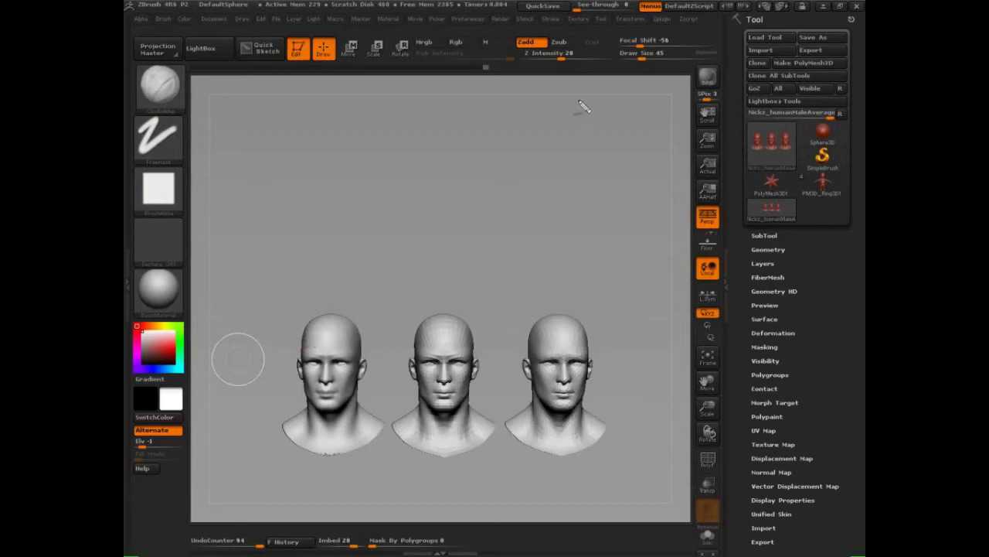
{"action": "left_click_drag", "start_coordinate": [342, 153], "coordinate": [507, 129]}
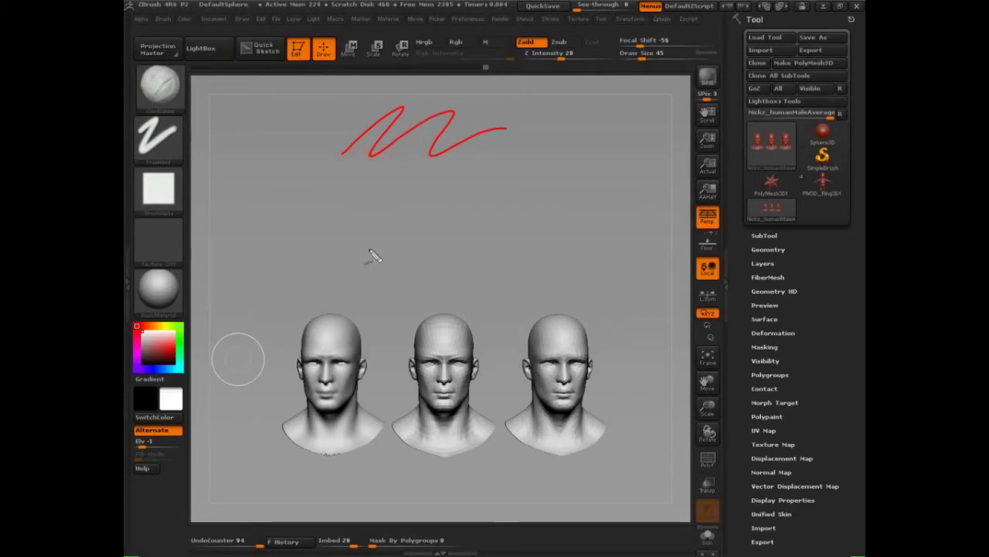
{"action": "key", "text": "ctrl+z"}
{"action": "left_click_drag", "start_coordinate": [347, 99], "coordinate": [331, 146]}
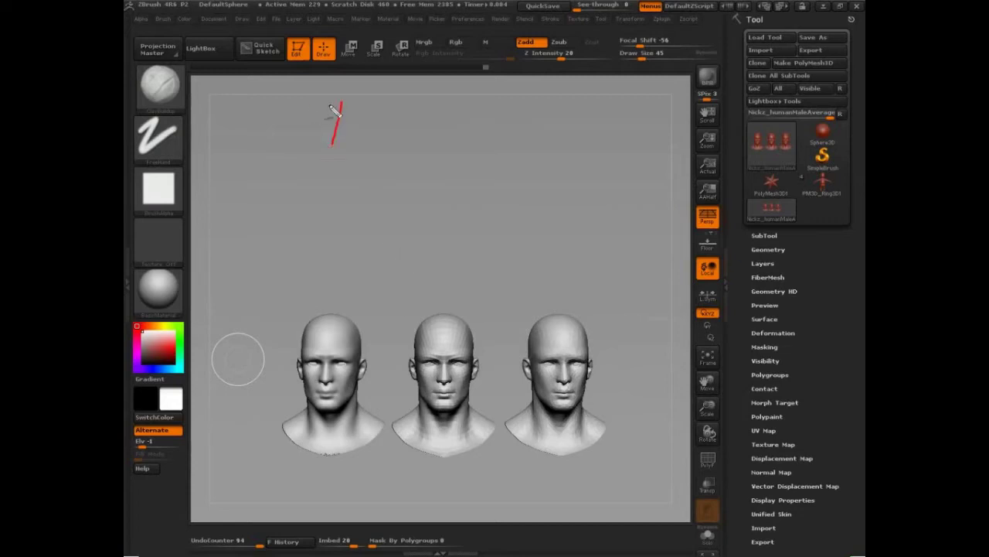
{"action": "left_click_drag", "start_coordinate": [310, 106], "coordinate": [371, 95]}
{"action": "mouse_move", "coordinate": [364, 126]}
{"action": "left_mouse_down"}
{"action": "mouse_move", "coordinate": [386, 158]}
{"action": "mouse_move", "coordinate": [419, 132]}
{"action": "mouse_move", "coordinate": [475, 139]}
{"action": "mouse_move", "coordinate": [470, 169]}
{"action": "left_mouse_up"}
{"action": "left_click_drag", "start_coordinate": [327, 154], "coordinate": [507, 152]}
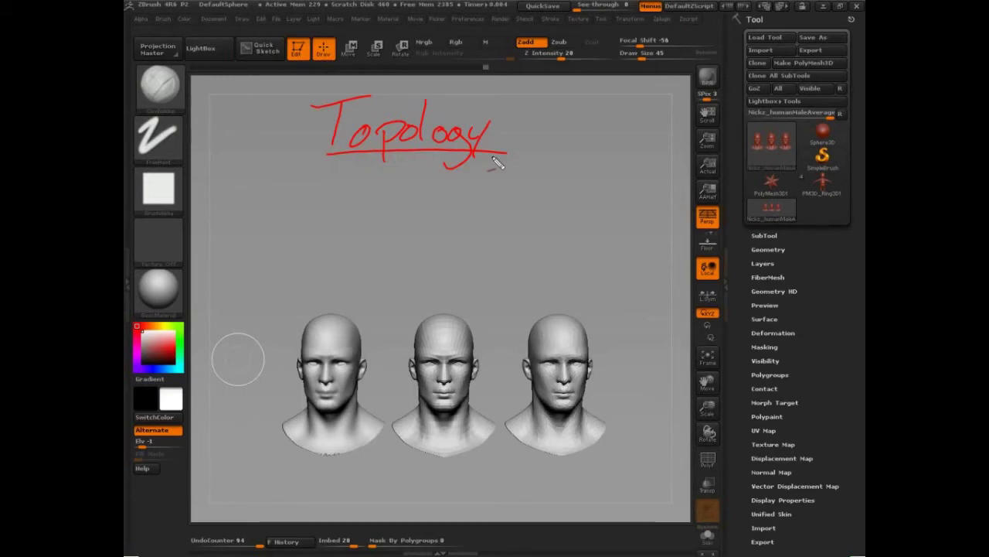
Step: Handwrite "Sculpting", "Production" and "Junk" as dashed list items below the Topology heading
{"action": "left_click_drag", "start_coordinate": [282, 187], "coordinate": [302, 187]}
{"action": "left_click_drag", "start_coordinate": [279, 240], "coordinate": [305, 240]}
{"action": "left_click_drag", "start_coordinate": [279, 288], "coordinate": [298, 287]}
{"action": "left_click_drag", "start_coordinate": [341, 318], "coordinate": [345, 317]}
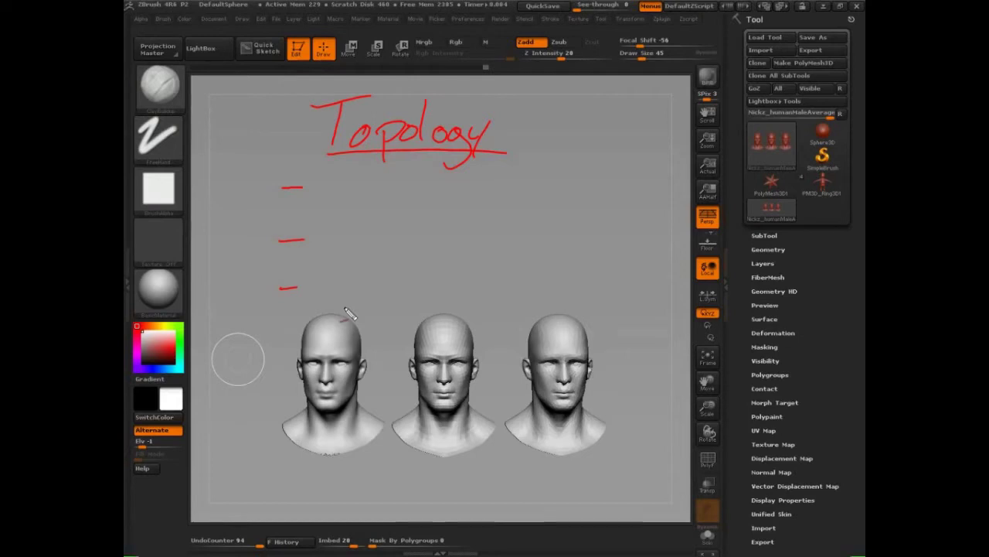
{"action": "mouse_move", "coordinate": [330, 173]}
{"action": "left_mouse_down"}
{"action": "mouse_move", "coordinate": [331, 190]}
{"action": "mouse_move", "coordinate": [311, 203]}
{"action": "mouse_move", "coordinate": [450, 193]}
{"action": "mouse_move", "coordinate": [442, 223]}
{"action": "left_mouse_up"}
{"action": "mouse_move", "coordinate": [314, 233]}
{"action": "left_mouse_down"}
{"action": "mouse_move", "coordinate": [316, 258]}
{"action": "mouse_move", "coordinate": [320, 246]}
{"action": "mouse_move", "coordinate": [352, 241]}
{"action": "mouse_move", "coordinate": [387, 257]}
{"action": "mouse_move", "coordinate": [433, 257]}
{"action": "left_mouse_up"}
{"action": "mouse_move", "coordinate": [422, 242]}
{"action": "left_mouse_down"}
{"action": "mouse_move", "coordinate": [444, 240]}
{"action": "mouse_move", "coordinate": [453, 255]}
{"action": "left_mouse_up"}
{"action": "left_click_drag", "start_coordinate": [464, 242], "coordinate": [490, 255]}
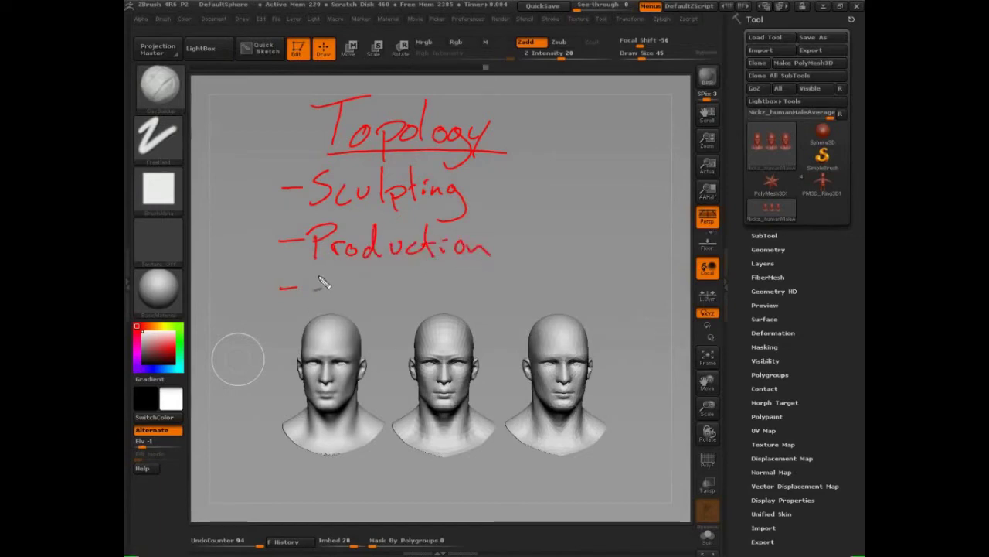
{"action": "mouse_move", "coordinate": [317, 272]}
{"action": "left_mouse_down"}
{"action": "mouse_move", "coordinate": [306, 307]}
{"action": "mouse_move", "coordinate": [387, 309]}
{"action": "left_mouse_up"}
{"action": "mouse_move", "coordinate": [410, 270]}
{"action": "left_mouse_down"}
{"action": "mouse_move", "coordinate": [406, 304]}
{"action": "mouse_move", "coordinate": [426, 300]}
{"action": "left_mouse_up"}
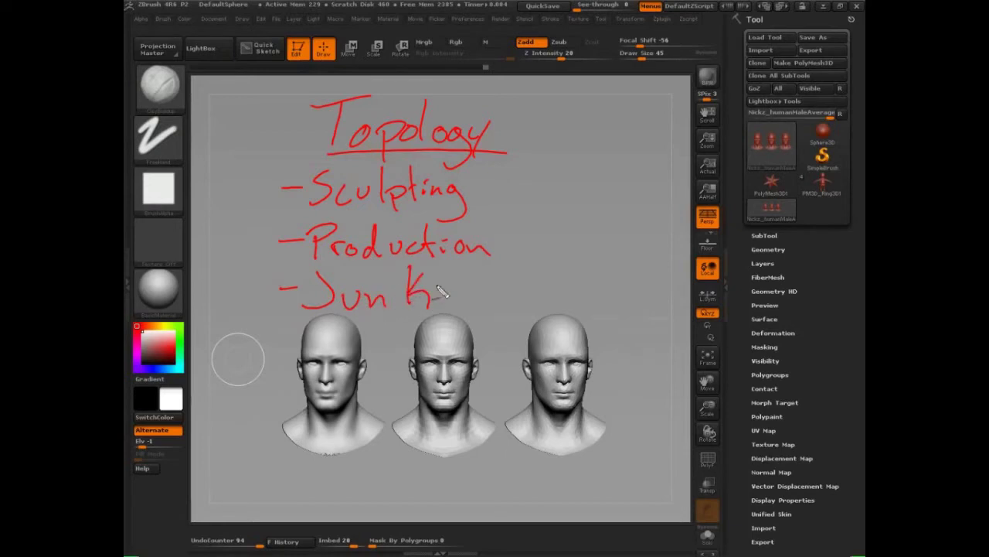
Step: Add a dash after each of the three list items and write an underlined "Even Tesselation" beside Sculpting
{"action": "left_click_drag", "start_coordinate": [446, 291], "coordinate": [464, 288]}
{"action": "left_click_drag", "start_coordinate": [504, 246], "coordinate": [517, 245]}
{"action": "left_click_drag", "start_coordinate": [473, 189], "coordinate": [484, 188]}
{"action": "mouse_move", "coordinate": [499, 193]}
{"action": "left_mouse_down"}
{"action": "mouse_move", "coordinate": [507, 183]}
{"action": "mouse_move", "coordinate": [530, 201]}
{"action": "mouse_move", "coordinate": [592, 174]}
{"action": "mouse_move", "coordinate": [603, 192]}
{"action": "mouse_move", "coordinate": [658, 177]}
{"action": "mouse_move", "coordinate": [679, 188]}
{"action": "mouse_move", "coordinate": [742, 188]}
{"action": "left_mouse_up"}
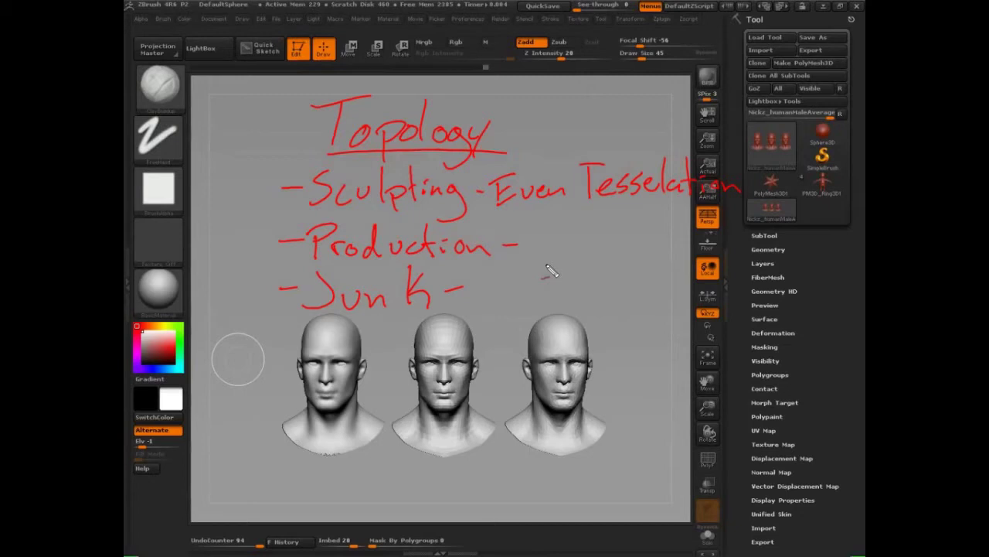
{"action": "left_click_drag", "start_coordinate": [496, 208], "coordinate": [737, 211]}
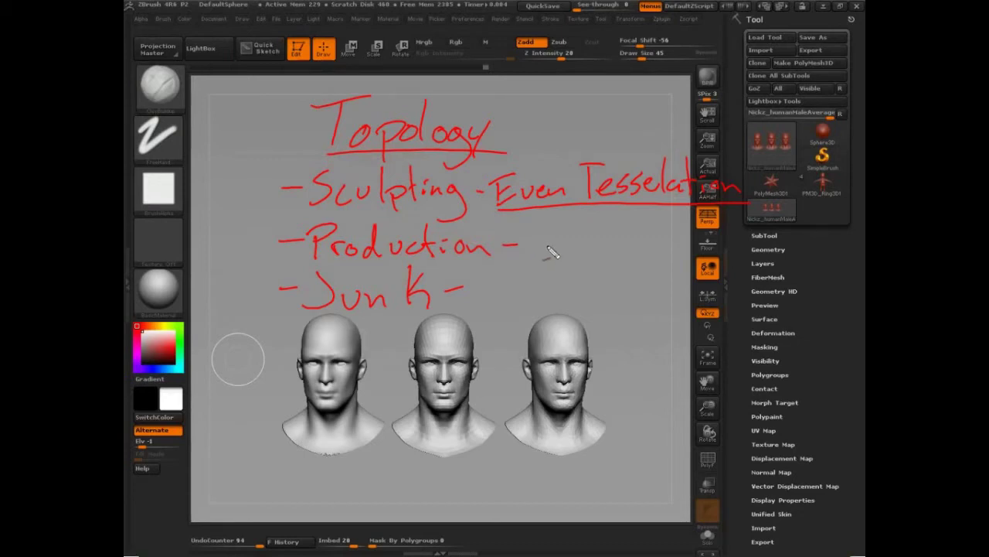
Step: Handwrite "Animation" beside Production and a quoted "other" beside Junk, and bracket the three list items together
{"action": "mouse_move", "coordinate": [544, 230]}
{"action": "left_mouse_down"}
{"action": "mouse_move", "coordinate": [542, 240]}
{"action": "mouse_move", "coordinate": [556, 247]}
{"action": "mouse_move", "coordinate": [607, 247]}
{"action": "mouse_move", "coordinate": [626, 258]}
{"action": "mouse_move", "coordinate": [697, 249]}
{"action": "left_mouse_up"}
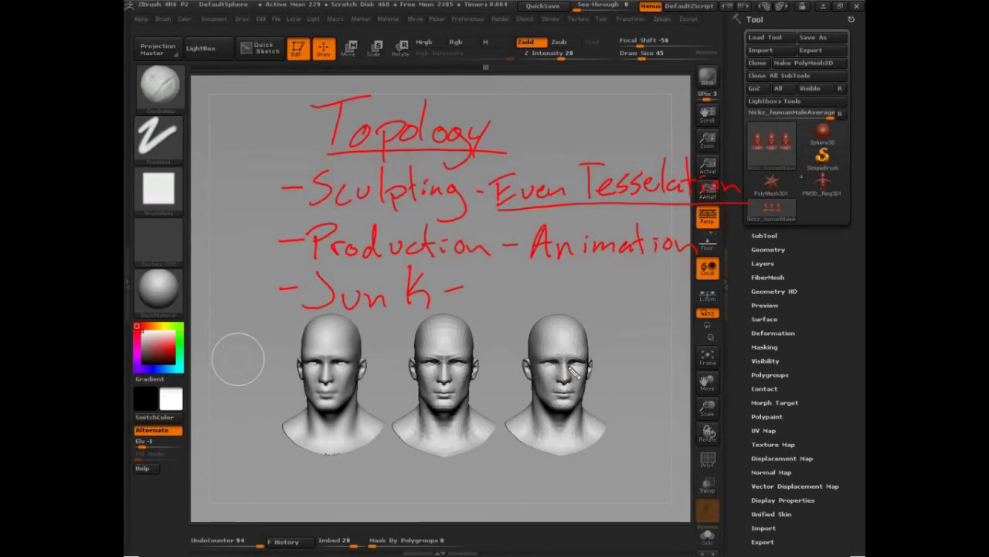
{"action": "left_click_drag", "start_coordinate": [412, 266], "coordinate": [460, 263]}
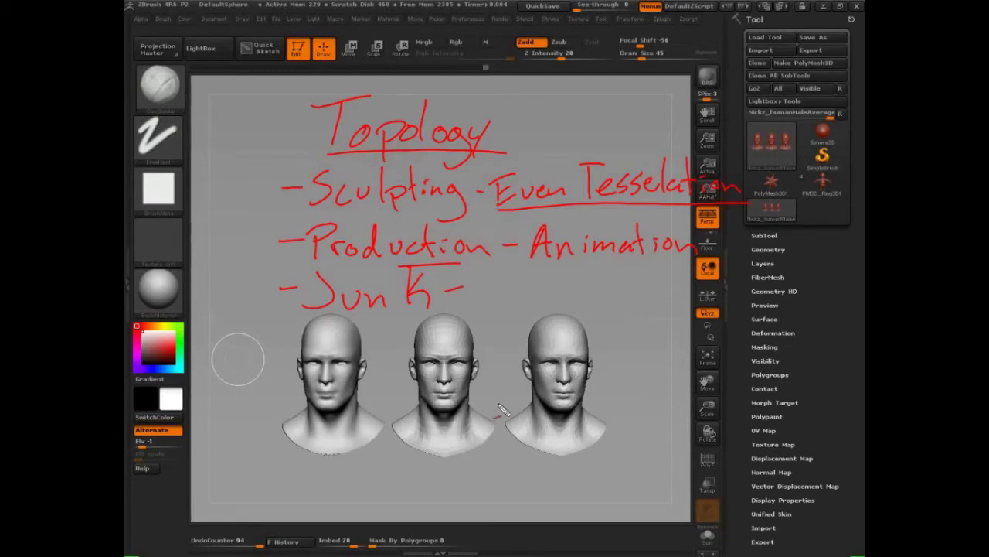
{"action": "left_click_drag", "start_coordinate": [498, 287], "coordinate": [473, 286]}
{"action": "mouse_move", "coordinate": [480, 277]}
{"action": "left_mouse_down"}
{"action": "mouse_move", "coordinate": [534, 295]}
{"action": "mouse_move", "coordinate": [561, 295]}
{"action": "mouse_move", "coordinate": [584, 280]}
{"action": "left_mouse_up"}
{"action": "left_click", "coordinate": [510, 299]}
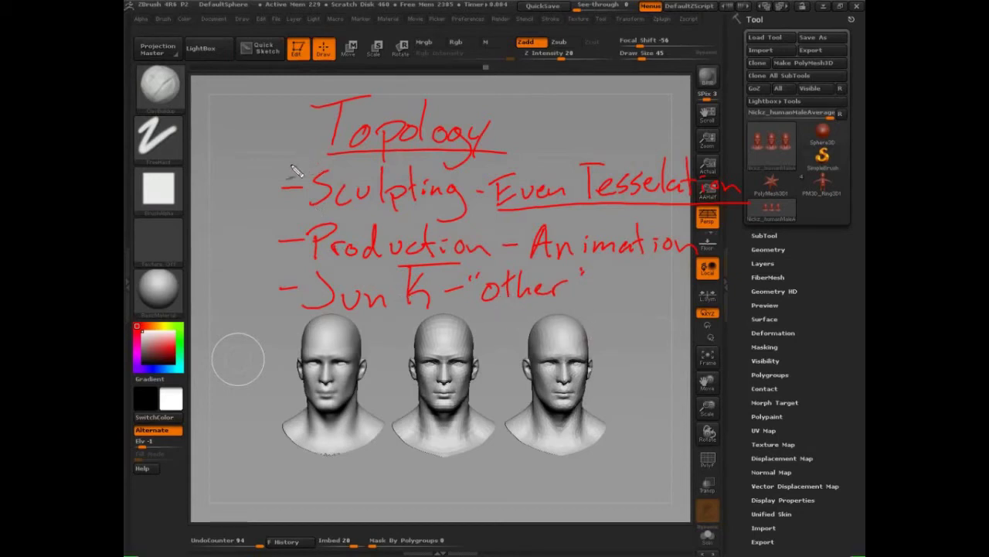
{"action": "mouse_move", "coordinate": [285, 162]}
{"action": "left_mouse_down"}
{"action": "mouse_move", "coordinate": [261, 173]}
{"action": "mouse_move", "coordinate": [287, 338]}
{"action": "left_mouse_up"}
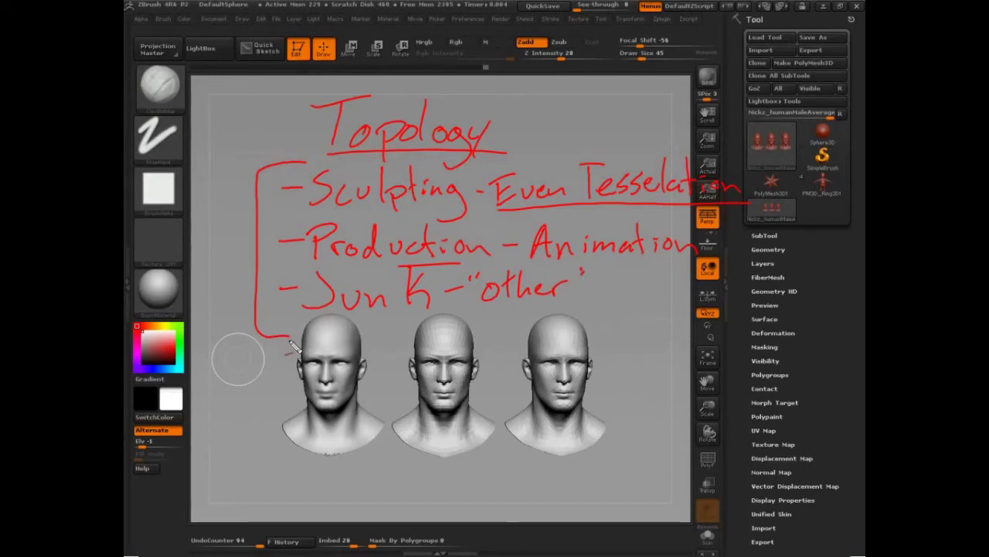
Step: Clear the Topology notes and display the polygon wireframe on all three heads
{"action": "key", "text": "Escape"}
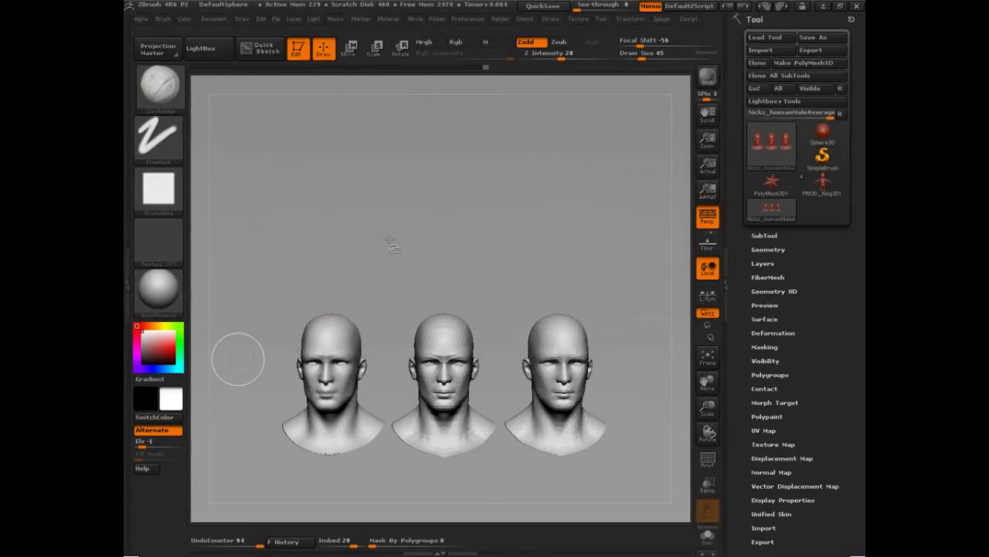
{"action": "mouse_move", "coordinate": [416, 286]}
{"action": "left_mouse_down"}
{"action": "mouse_move", "coordinate": [425, 279]}
{"action": "mouse_move", "coordinate": [424, 323]}
{"action": "left_mouse_up"}
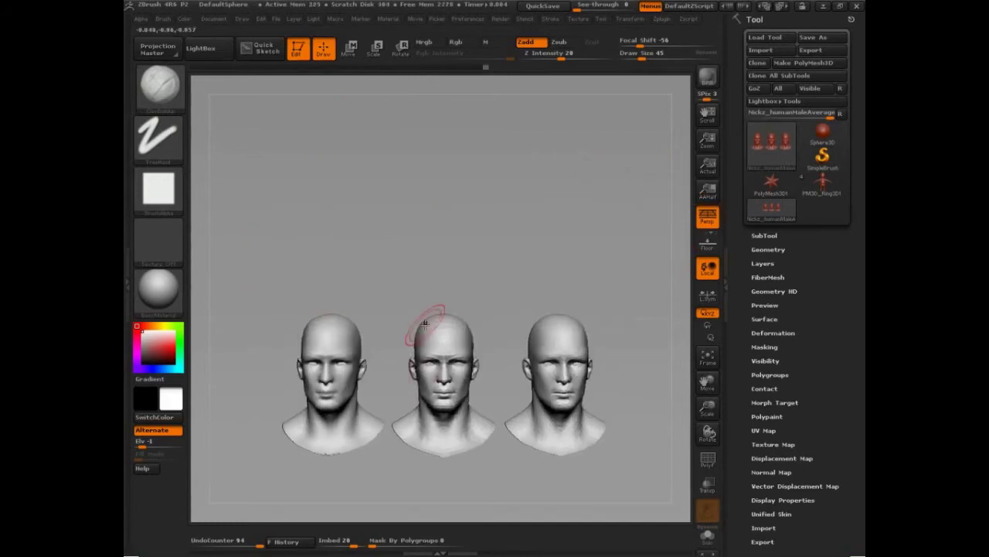
{"action": "key", "text": "shift+f"}
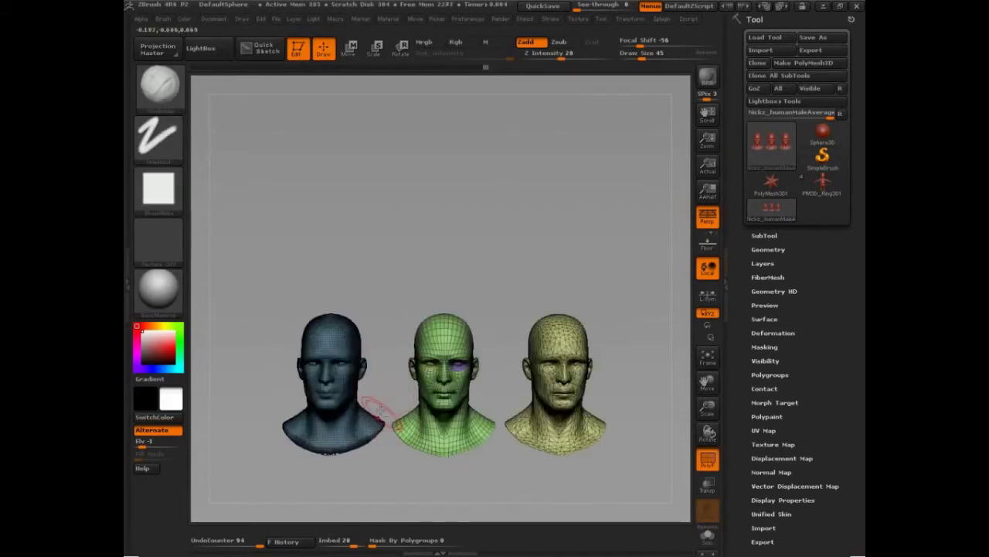
Step: Examine the wireframe topology of the blue, green and yellow heads one after another at close range
{"action": "left_click_drag", "start_coordinate": [380, 398], "coordinate": [471, 288], "text": "alt"}
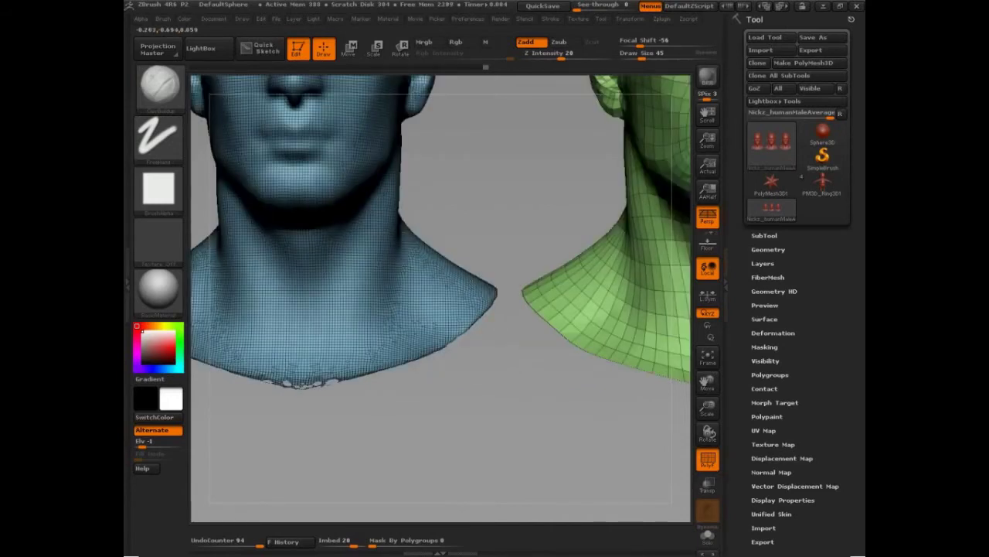
{"action": "key", "text": "f"}
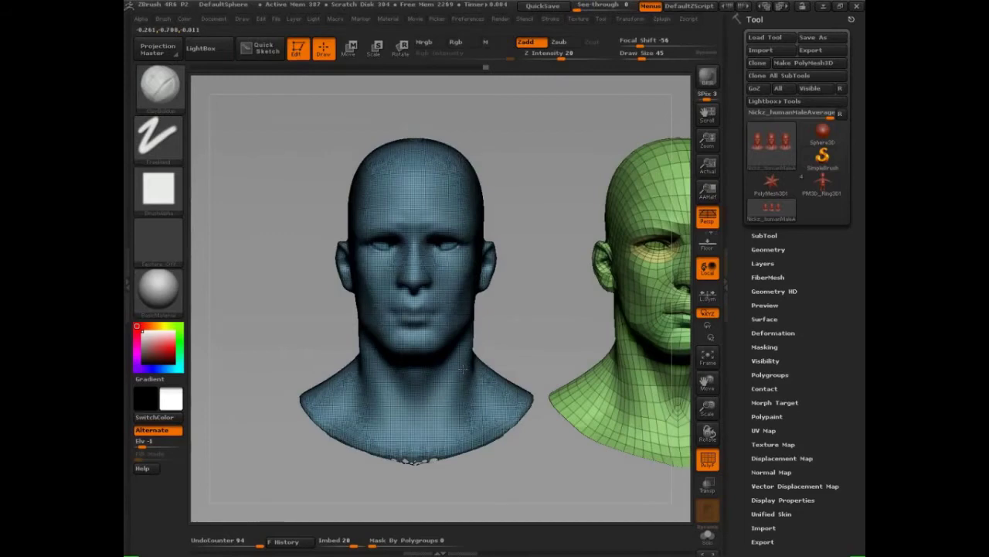
{"action": "right_click_drag", "start_coordinate": [463, 368], "coordinate": [394, 186], "text": "alt"}
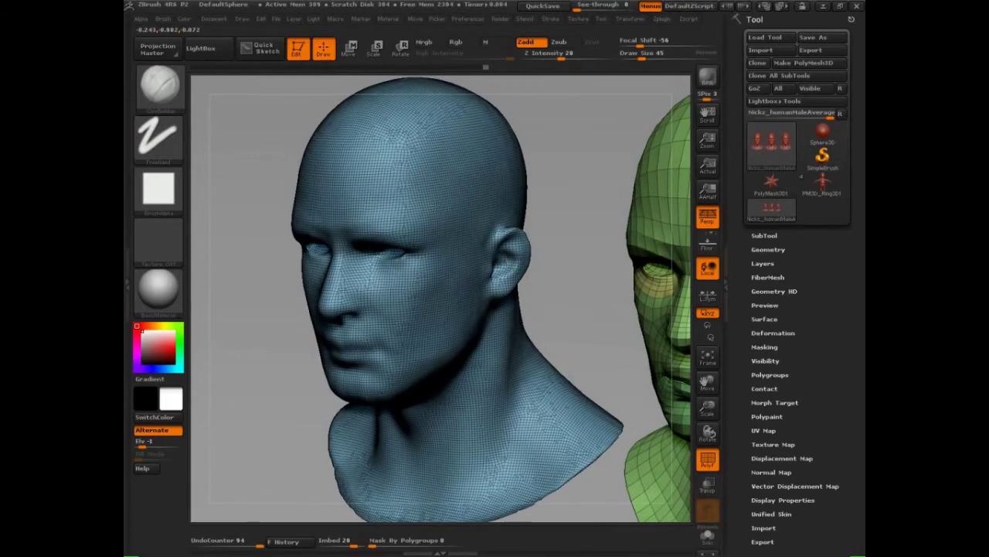
{"action": "right_click_drag", "start_coordinate": [395, 185], "coordinate": [399, 163]}
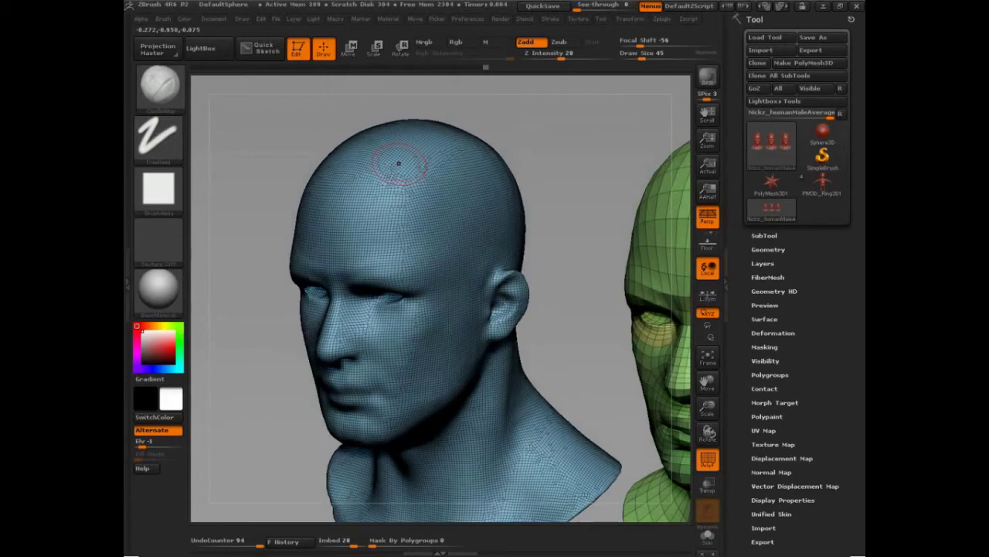
{"action": "left_click_drag", "start_coordinate": [536, 357], "coordinate": [535, 356], "text": "alt"}
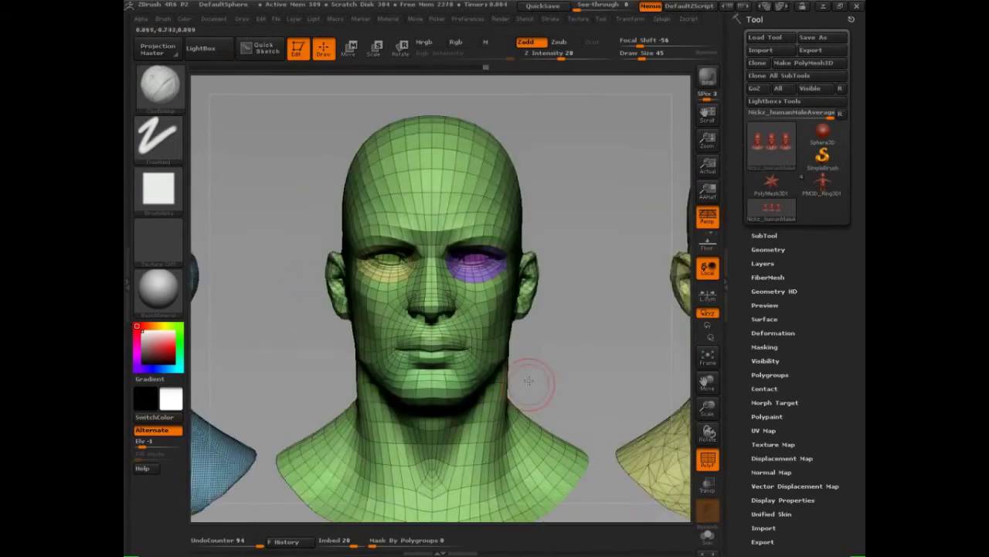
{"action": "right_click_drag", "start_coordinate": [530, 379], "coordinate": [545, 340]}
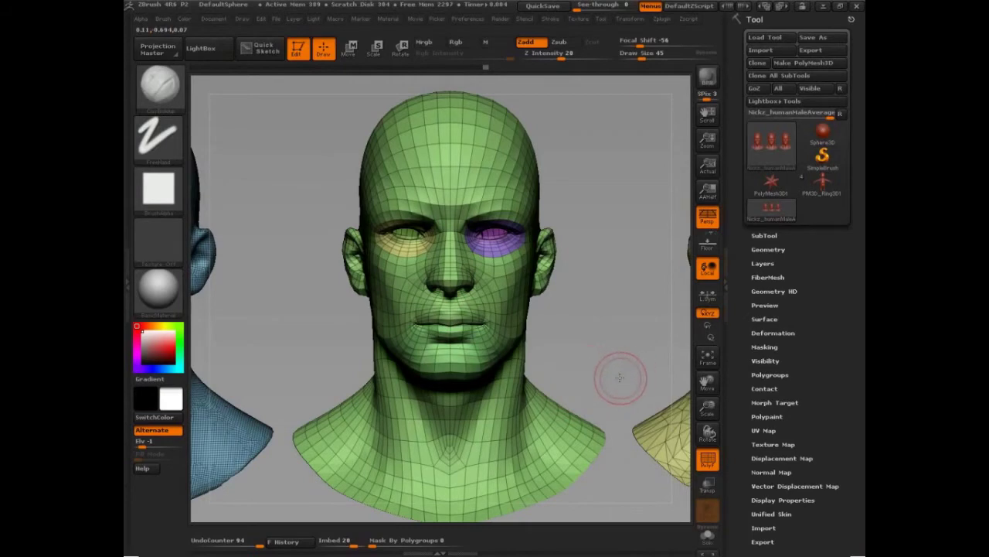
{"action": "left_click_drag", "start_coordinate": [620, 377], "coordinate": [577, 380]}
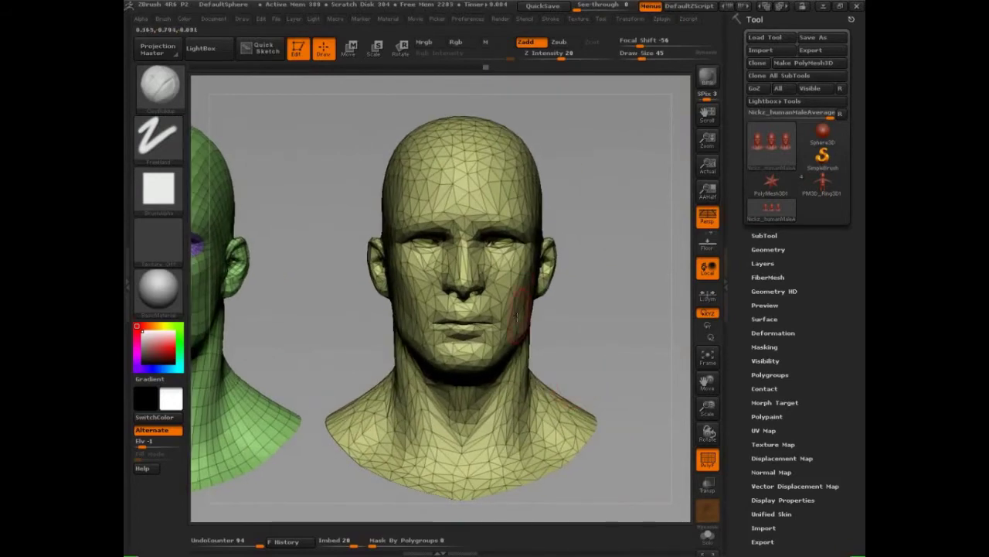
Step: Examine the yellow head's triangulated wireframe from the side and front, and compare it with the green and blue heads
{"action": "right_click_drag", "start_coordinate": [517, 317], "coordinate": [467, 354]}
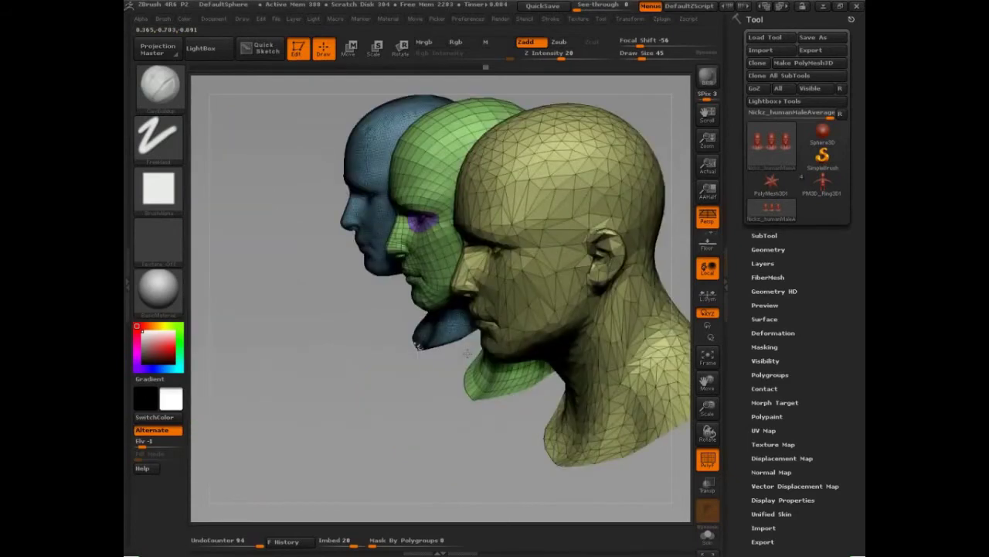
{"action": "right_click_drag", "start_coordinate": [467, 353], "coordinate": [476, 424]}
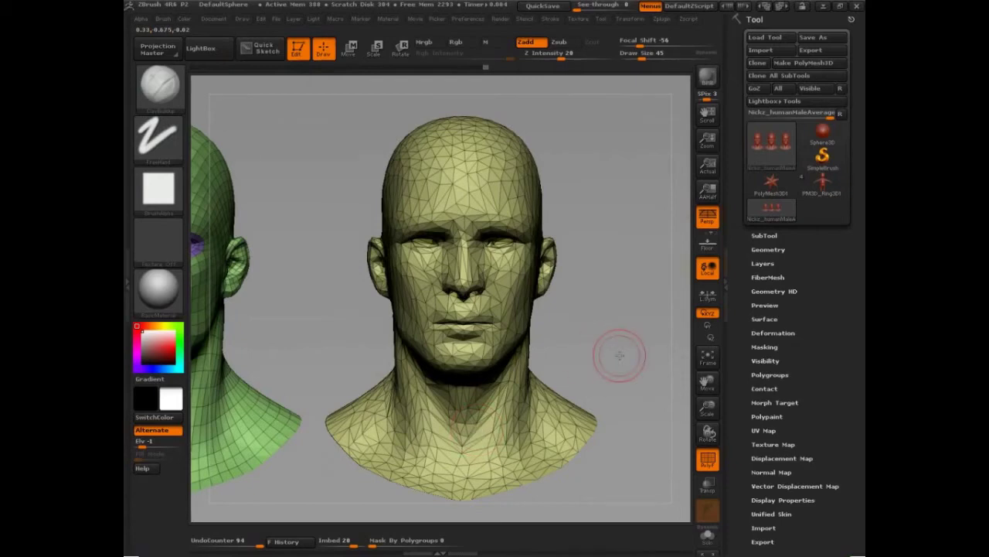
{"action": "left_click_drag", "start_coordinate": [619, 355], "coordinate": [618, 355]}
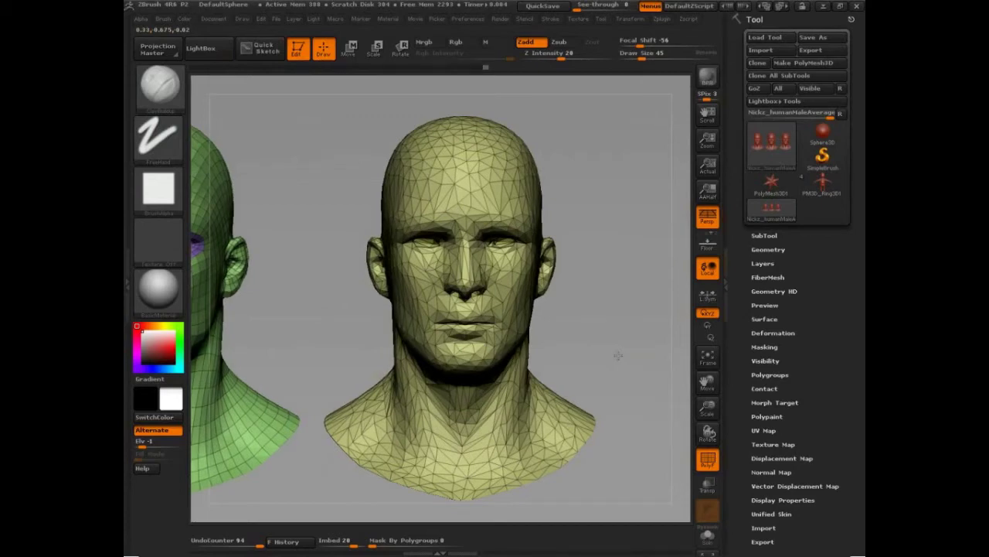
{"action": "left_click_drag", "start_coordinate": [618, 355], "coordinate": [568, 380]}
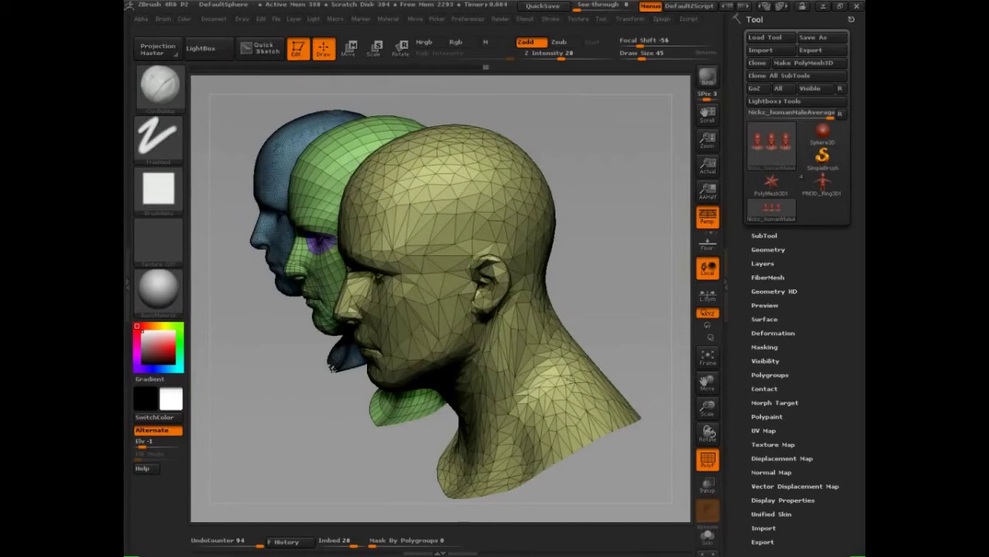
{"action": "left_click_drag", "start_coordinate": [333, 368], "coordinate": [223, 460]}
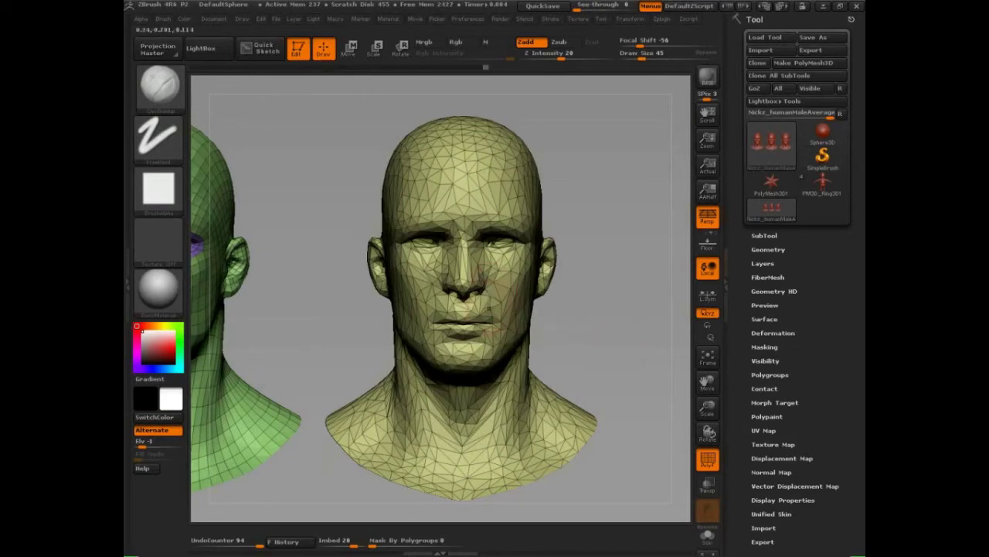
{"action": "right_click_drag", "start_coordinate": [472, 310], "coordinate": [552, 422]}
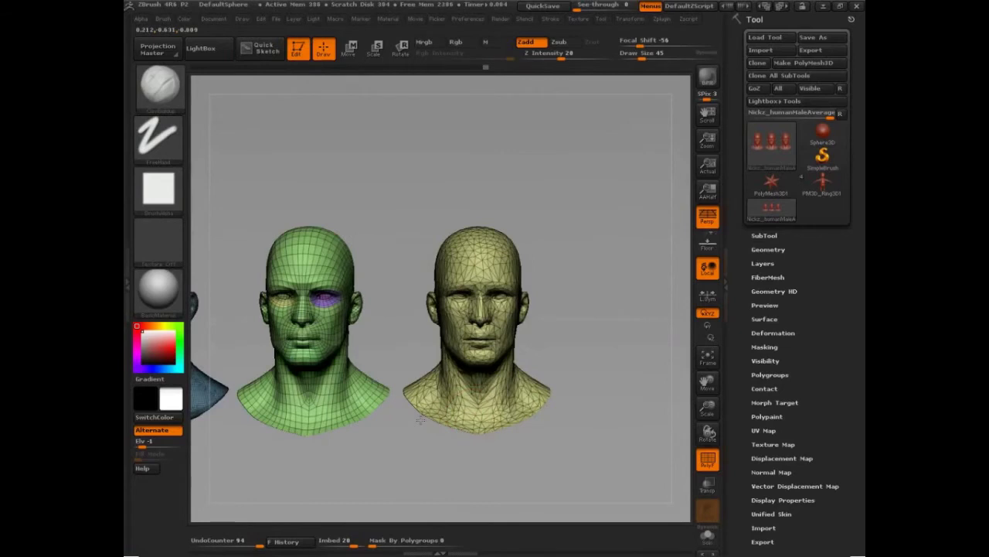
{"action": "right_click_drag", "start_coordinate": [420, 420], "coordinate": [509, 392], "text": "alt"}
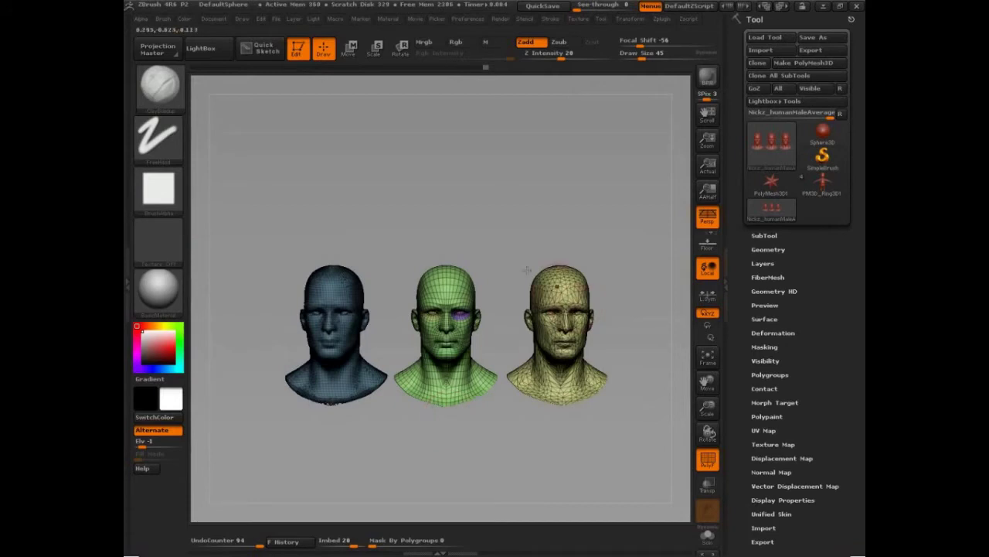
{"action": "mouse_move", "coordinate": [528, 256]}
{"action": "left_mouse_down", "text": "alt"}
{"action": "mouse_move", "coordinate": [477, 250]}
{"action": "mouse_move", "coordinate": [490, 270]}
{"action": "left_mouse_up", "text": "alt"}
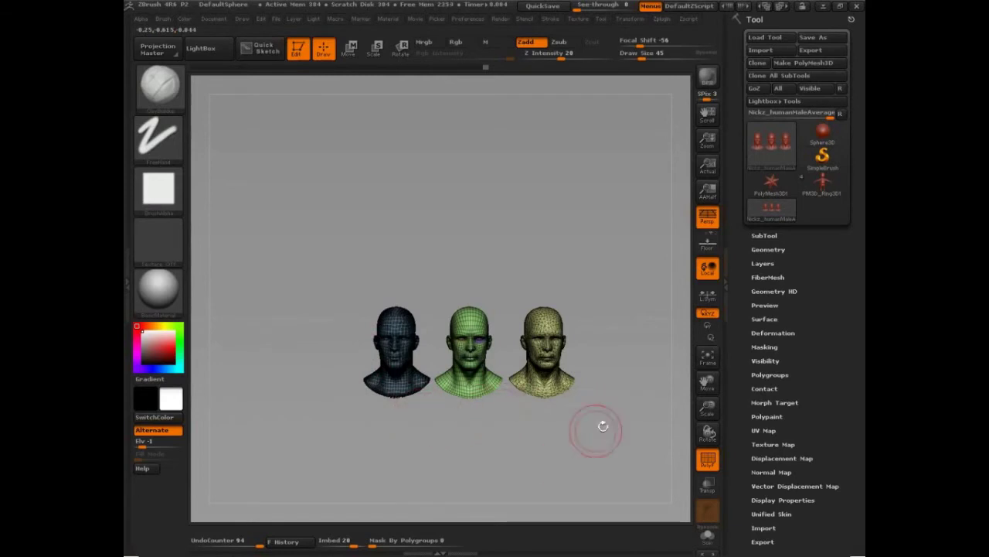
{"action": "left_click_drag", "start_coordinate": [605, 422], "coordinate": [564, 359], "text": "alt"}
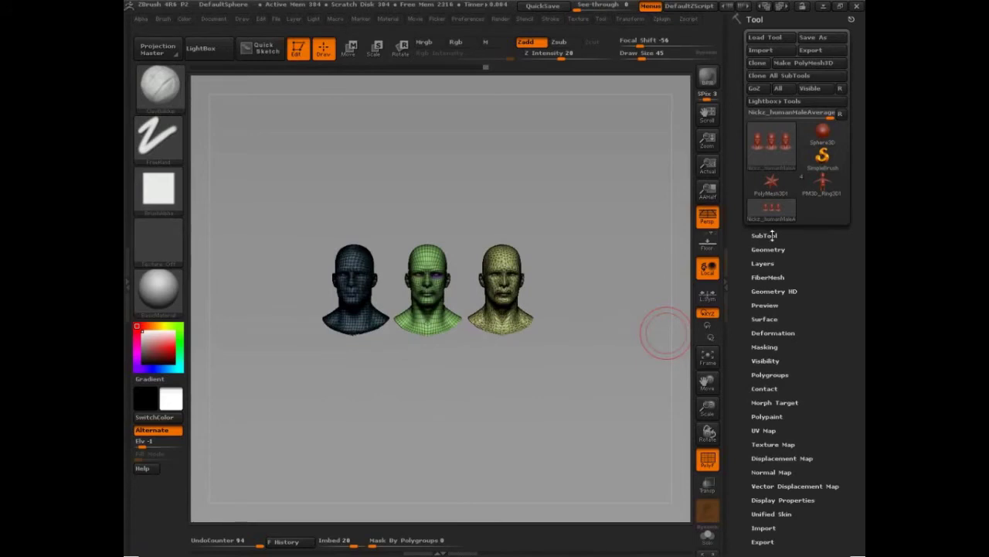
Step: Make a sphere-only tool from the PolyMesh3D star by appending a Sphere3D subtool and deleting the star
{"action": "left_click", "coordinate": [773, 184]}
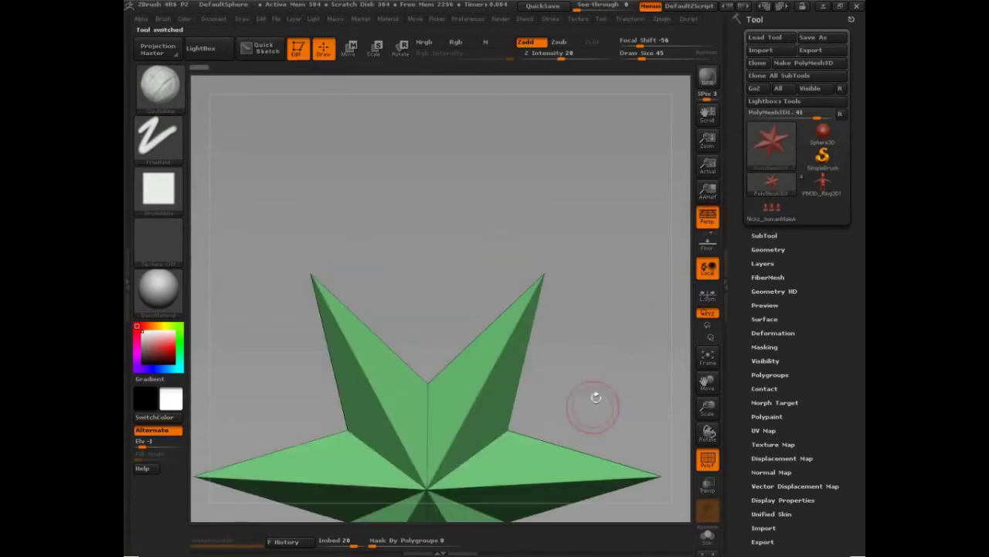
{"action": "left_click_drag", "start_coordinate": [616, 353], "coordinate": [589, 190], "text": "alt"}
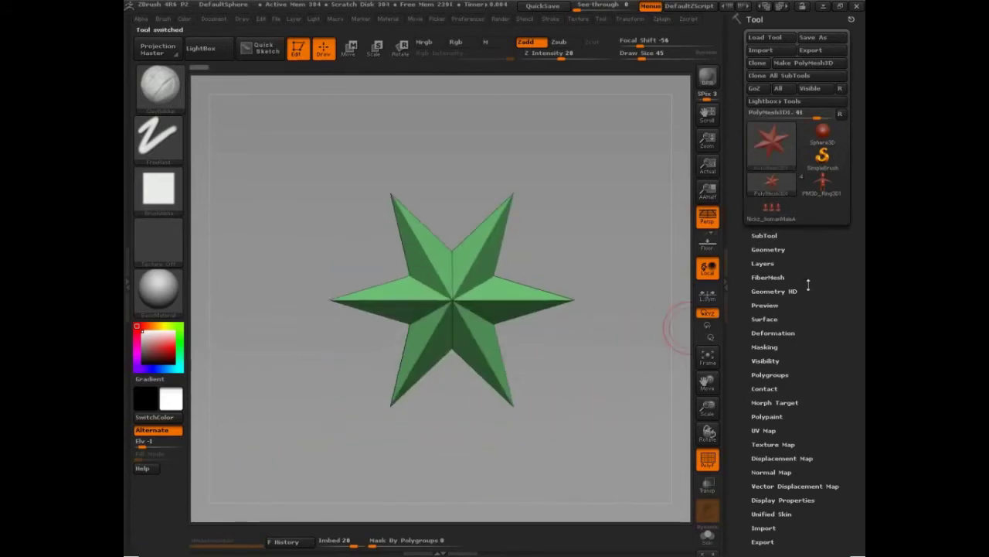
{"action": "left_click", "coordinate": [764, 235]}
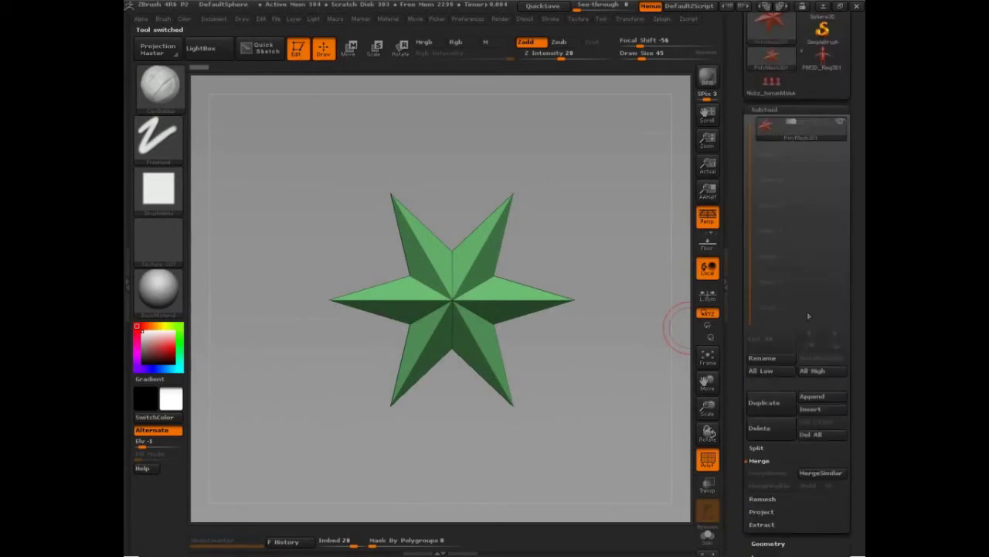
{"action": "left_click", "coordinate": [821, 398]}
{"action": "left_click", "coordinate": [402, 332]}
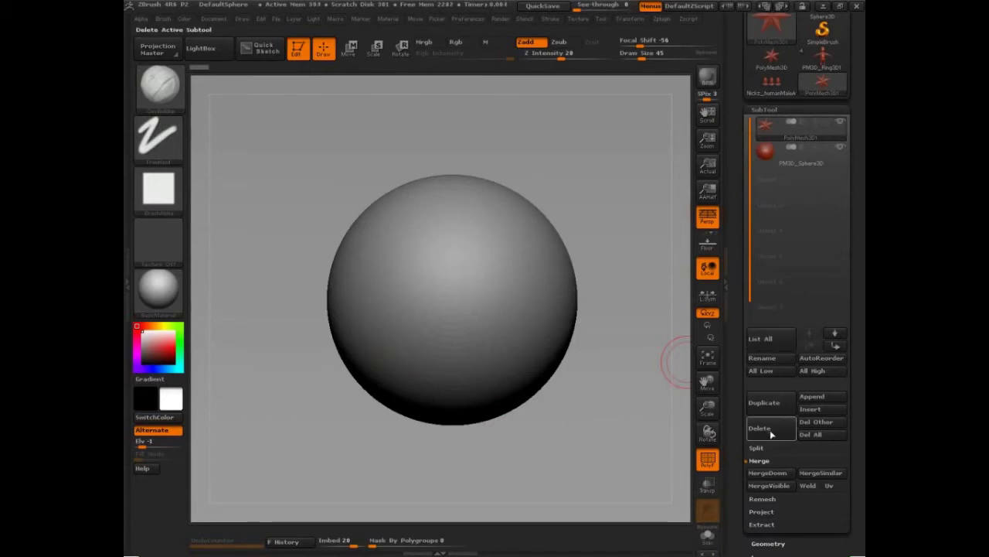
{"action": "left_click", "coordinate": [760, 428]}
{"action": "left_click", "coordinate": [646, 455]}
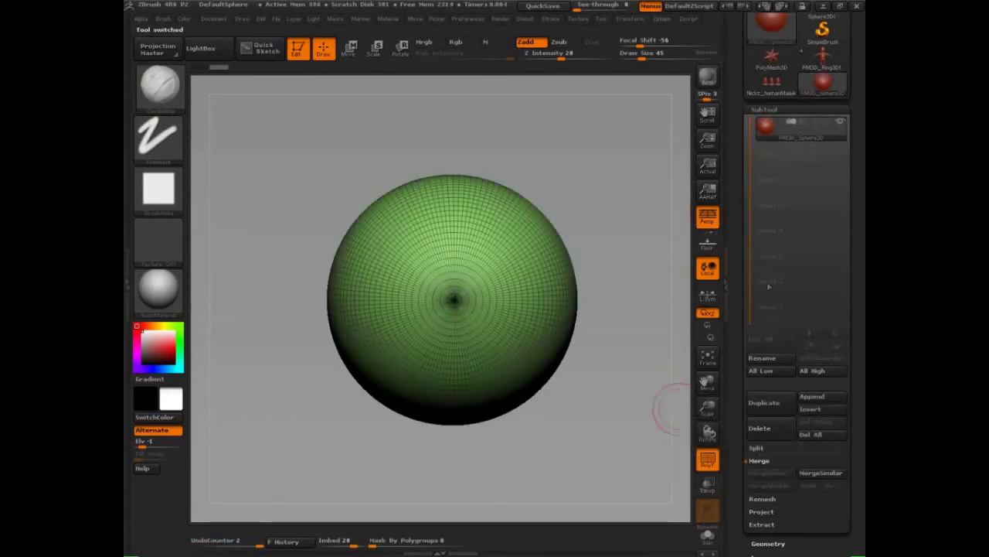
Step: Open the DynaMesh settings within the sphere's geometry options
{"action": "left_click_drag", "start_coordinate": [739, 424], "coordinate": [723, 307]}
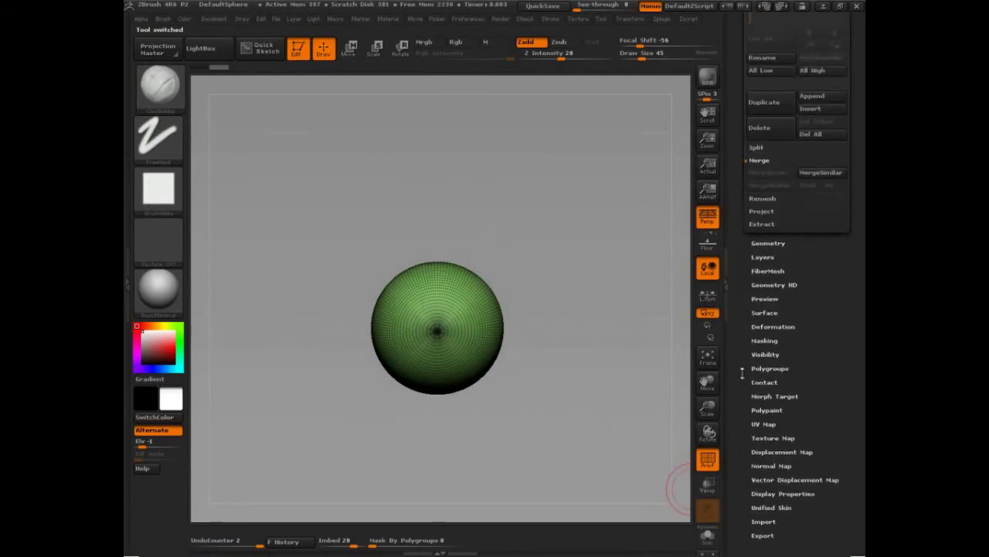
{"action": "left_click", "coordinate": [773, 239]}
{"action": "scroll", "coordinate": [777, 383], "scroll_direction": "up", "scroll_amount": 5}
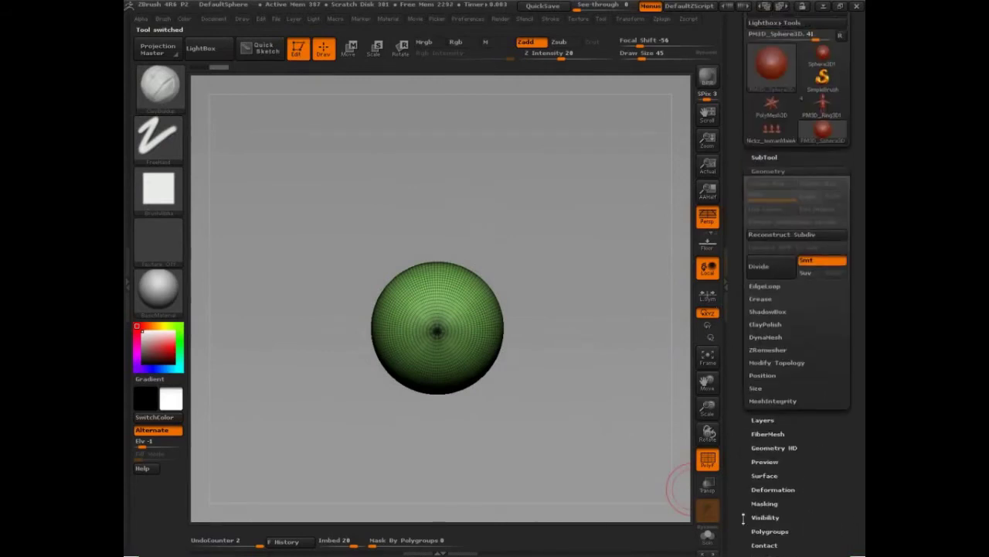
{"action": "left_click", "coordinate": [766, 337]}
{"action": "scroll", "coordinate": [822, 501], "scroll_direction": "down", "scroll_amount": 1}
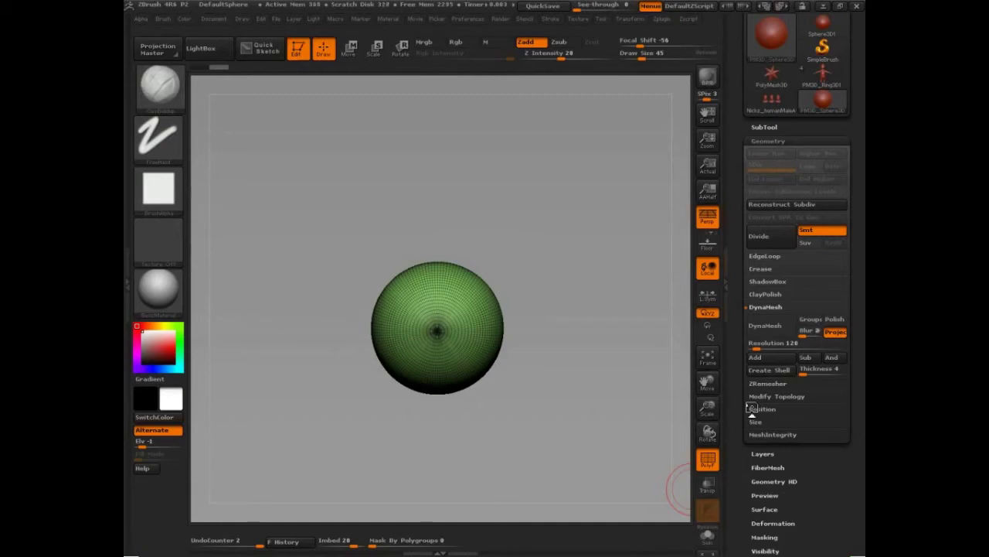
Step: Try converting the sphere to a DynaMesh at resolution 128, and undo the conversion
{"action": "left_click", "coordinate": [788, 371]}
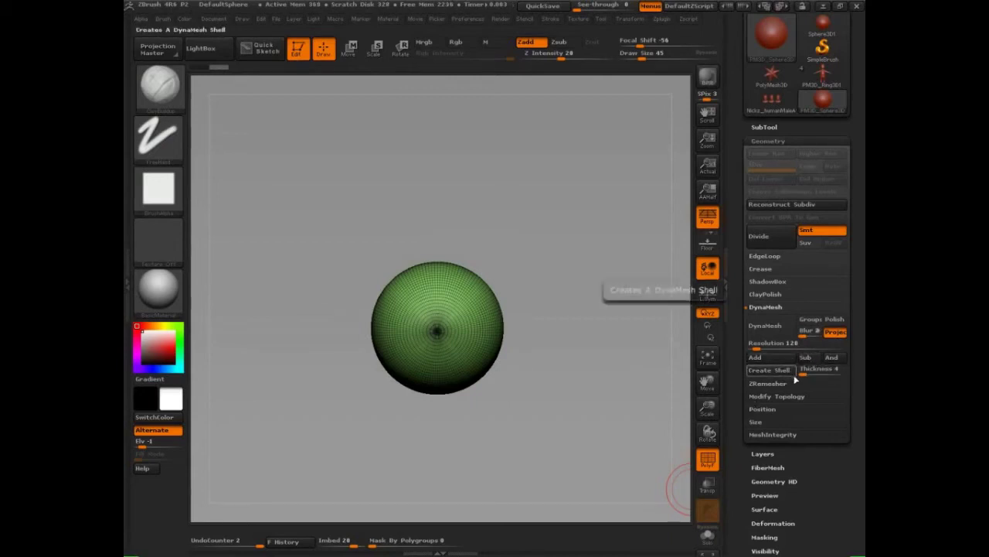
{"action": "left_click", "coordinate": [777, 333]}
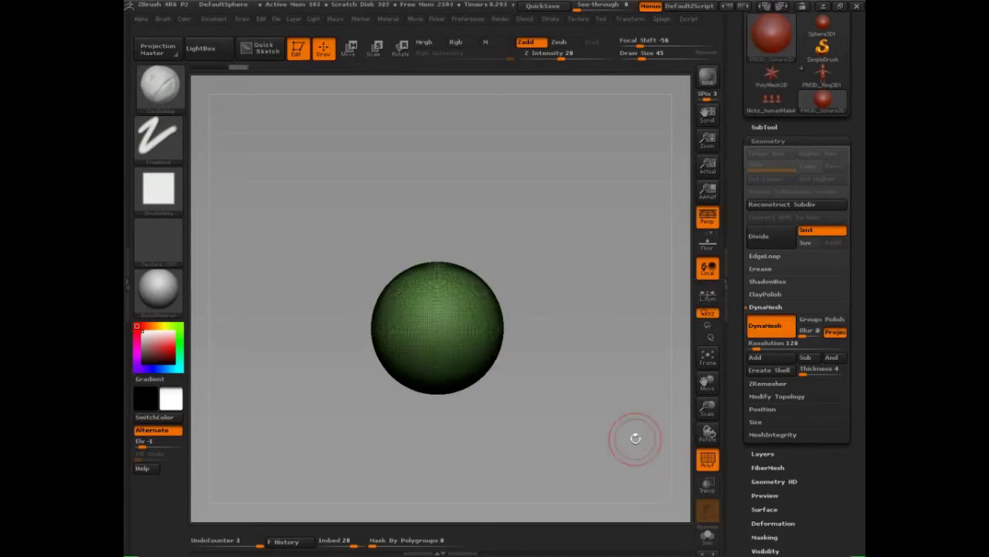
{"action": "key", "text": "ctrl+z"}
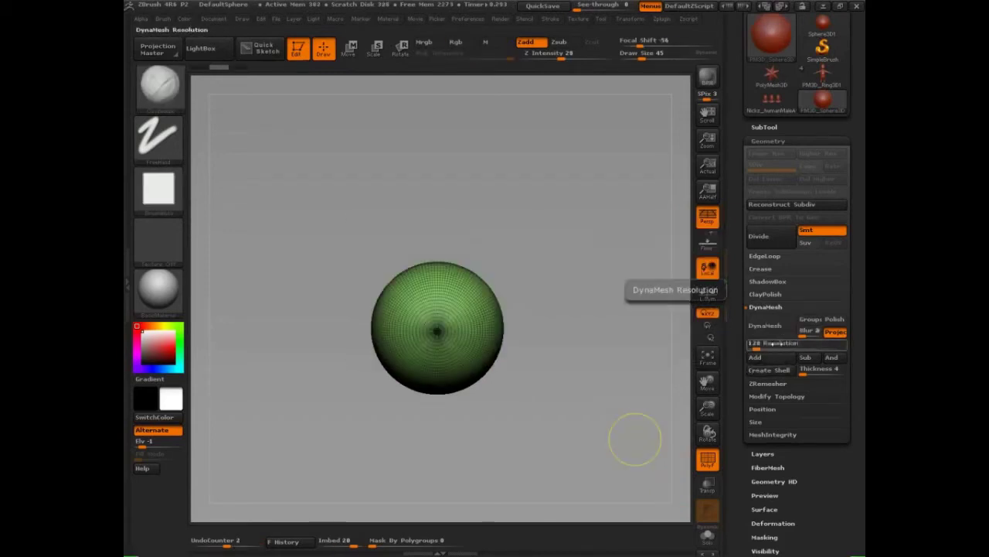
Step: Set the DynaMesh resolution to 32 and convert the sphere to a DynaMesh
{"action": "left_click_drag", "start_coordinate": [773, 343], "coordinate": [754, 348]}
{"action": "left_click_drag", "start_coordinate": [755, 348], "coordinate": [750, 346]}
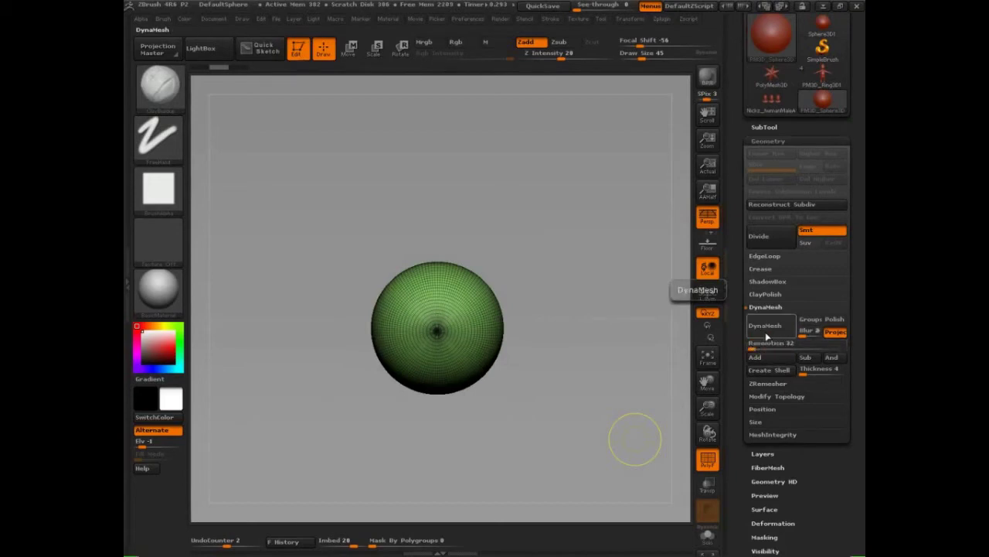
{"action": "left_click", "coordinate": [765, 325]}
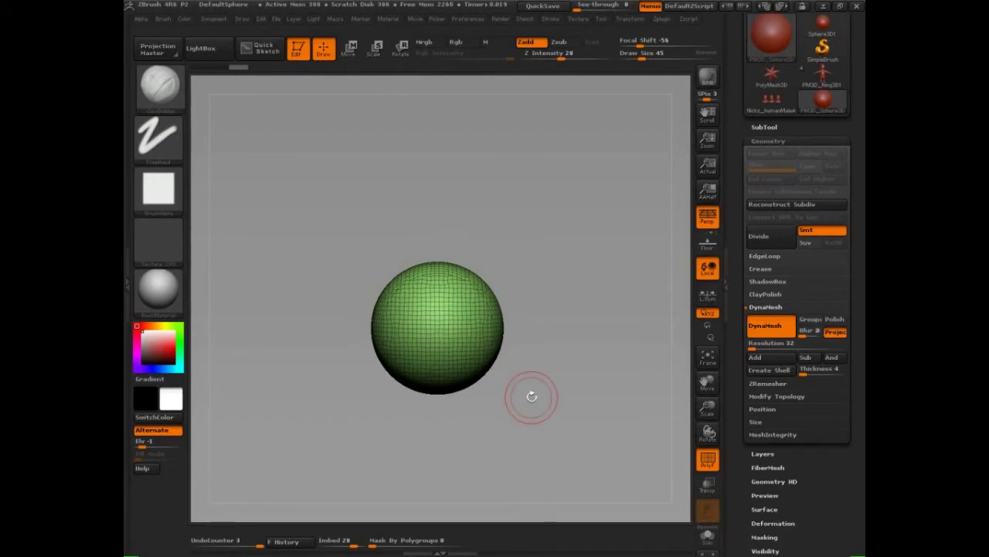
{"action": "mouse_move", "coordinate": [531, 397]}
{"action": "left_mouse_down"}
{"action": "mouse_move", "coordinate": [581, 379]}
{"action": "mouse_move", "coordinate": [542, 415]}
{"action": "mouse_move", "coordinate": [566, 422]}
{"action": "mouse_move", "coordinate": [574, 375]}
{"action": "mouse_move", "coordinate": [590, 413]}
{"action": "mouse_move", "coordinate": [582, 441]}
{"action": "mouse_move", "coordinate": [645, 393]}
{"action": "mouse_move", "coordinate": [570, 451]}
{"action": "mouse_move", "coordinate": [574, 462]}
{"action": "left_mouse_up"}
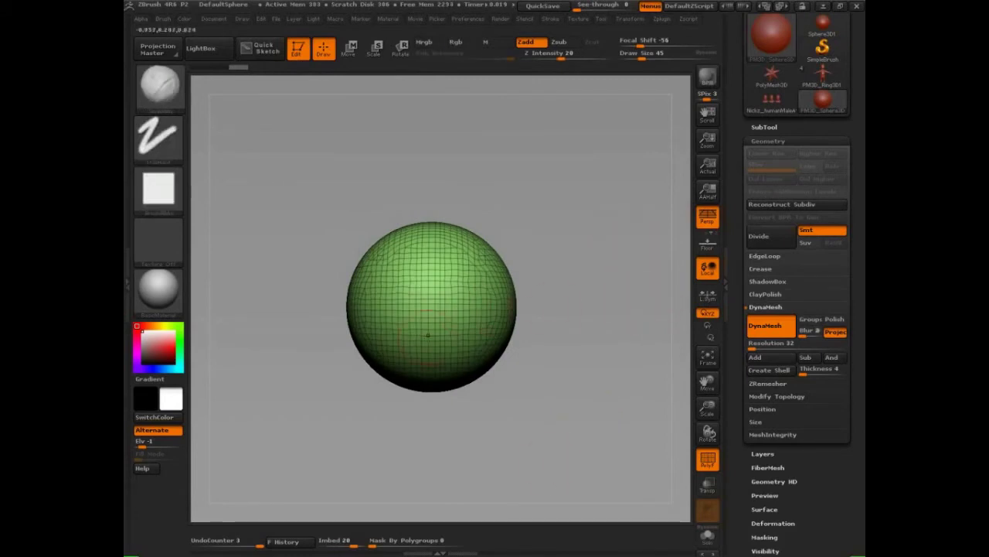
{"action": "left_click_drag", "start_coordinate": [558, 466], "coordinate": [532, 498]}
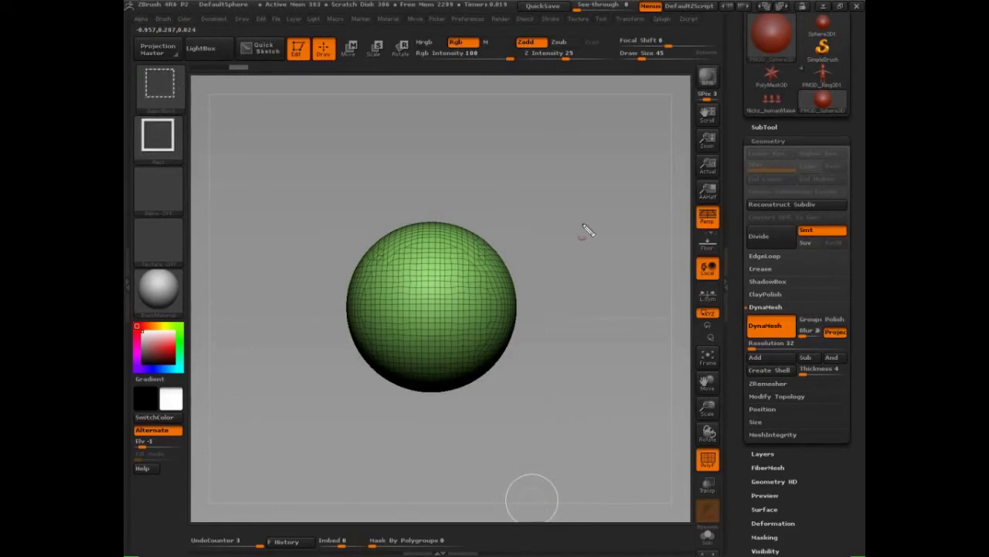
Step: Annotate the view with a red hand-drawn box enclosing the whole sphere
{"action": "left_click_drag", "start_coordinate": [591, 149], "coordinate": [578, 397]}
{"action": "mouse_move", "coordinate": [273, 158]}
{"action": "left_mouse_down"}
{"action": "mouse_move", "coordinate": [281, 444]}
{"action": "mouse_move", "coordinate": [638, 151]}
{"action": "left_mouse_up"}
{"action": "left_click_drag", "start_coordinate": [608, 190], "coordinate": [604, 235]}
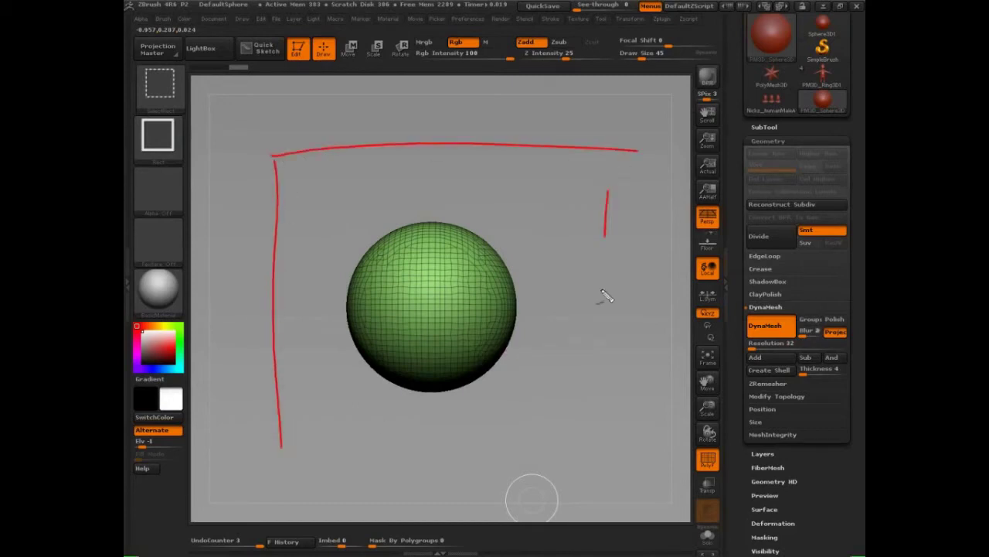
{"action": "left_click_drag", "start_coordinate": [607, 296], "coordinate": [602, 470]}
{"action": "left_click_drag", "start_coordinate": [274, 452], "coordinate": [618, 462]}
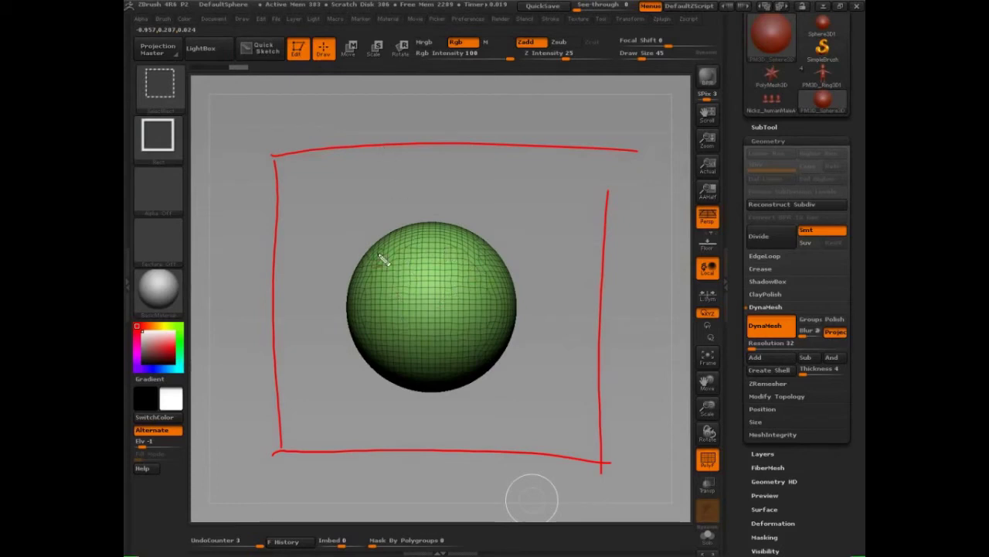
Step: Draw a red grid of four vertical and three horizontal lines across the sphere, and clear the annotations
{"action": "left_click_drag", "start_coordinate": [382, 193], "coordinate": [377, 475]}
{"action": "mouse_move", "coordinate": [419, 136]}
{"action": "left_mouse_down"}
{"action": "mouse_move", "coordinate": [409, 473]}
{"action": "mouse_move", "coordinate": [438, 482]}
{"action": "left_mouse_up"}
{"action": "left_click_drag", "start_coordinate": [478, 135], "coordinate": [484, 495]}
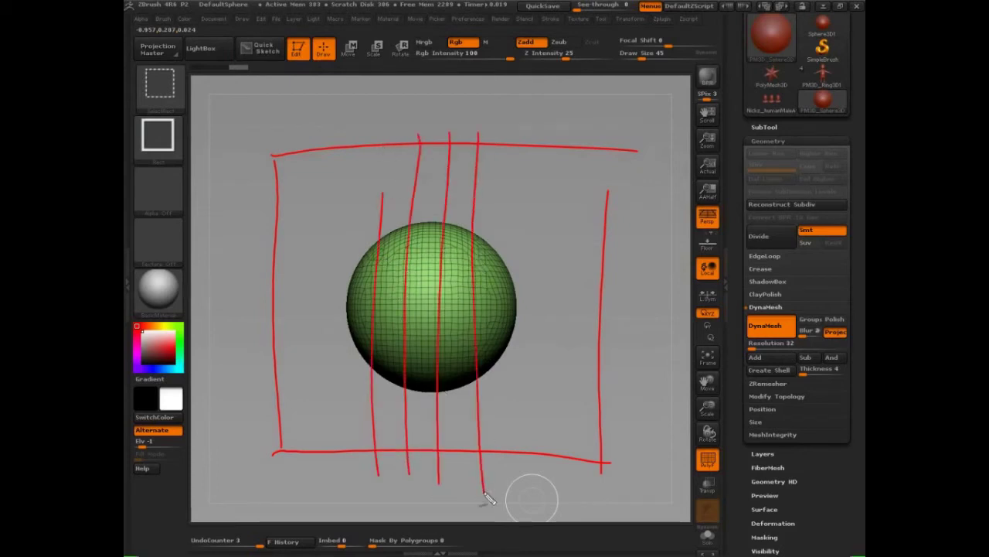
{"action": "left_click_drag", "start_coordinate": [258, 272], "coordinate": [589, 265]}
{"action": "left_click_drag", "start_coordinate": [280, 330], "coordinate": [593, 304]}
{"action": "left_click_drag", "start_coordinate": [292, 364], "coordinate": [584, 356]}
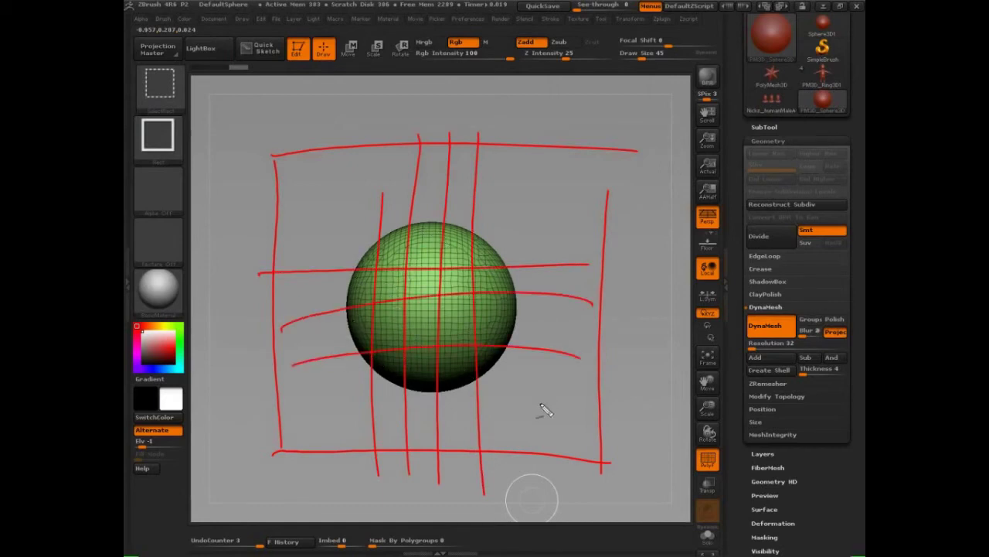
{"action": "key", "text": "Escape"}
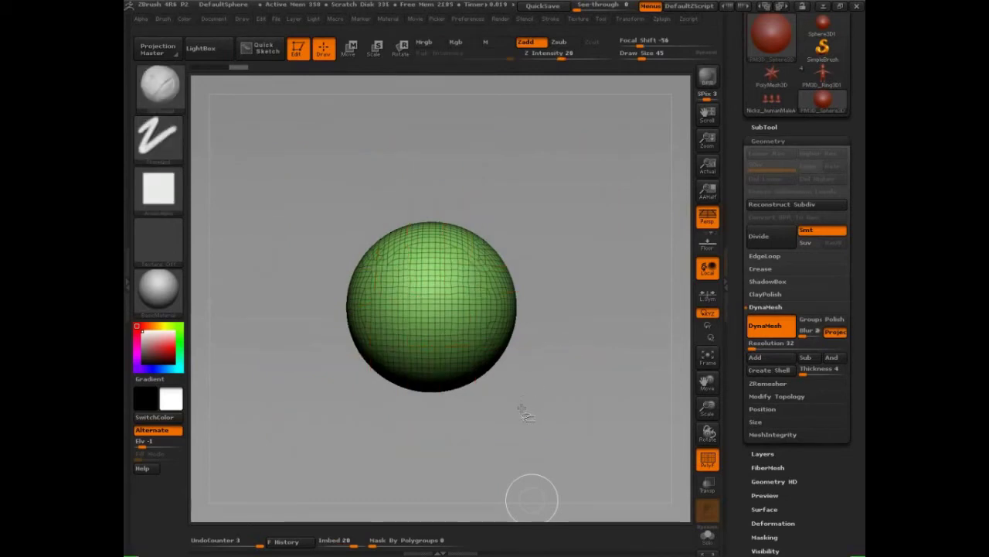
Step: Examine the DynaMesh sphere's polygon grid from several sides
{"action": "left_click_drag", "start_coordinate": [519, 422], "coordinate": [550, 404]}
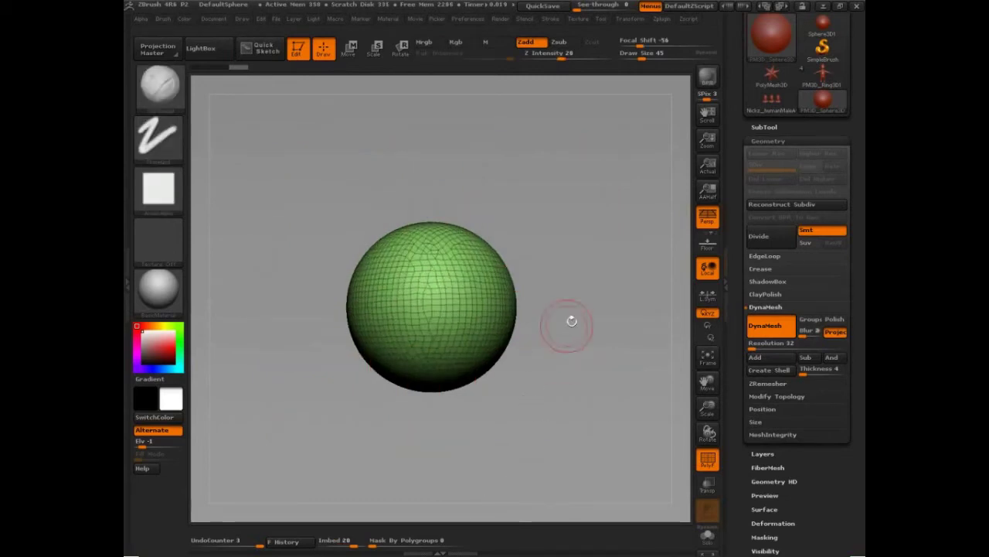
{"action": "left_click_drag", "start_coordinate": [572, 323], "coordinate": [585, 369], "text": "alt"}
{"action": "mouse_move", "coordinate": [623, 329]}
{"action": "left_mouse_down", "text": "alt"}
{"action": "mouse_move", "coordinate": [617, 353]}
{"action": "mouse_move", "coordinate": [608, 327]}
{"action": "mouse_move", "coordinate": [609, 384]}
{"action": "left_mouse_up", "text": "alt"}
{"action": "left_click_drag", "start_coordinate": [604, 427], "coordinate": [570, 397], "text": "alt"}
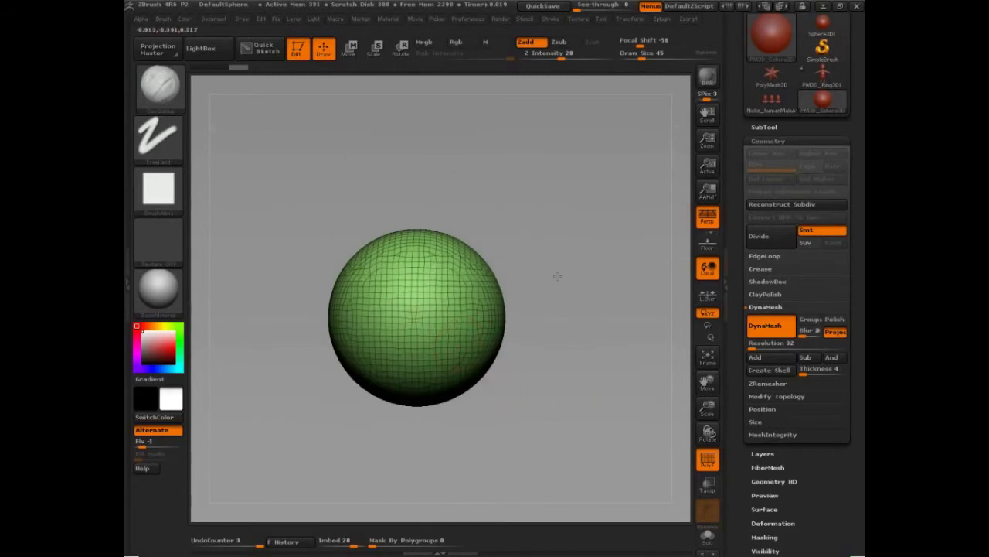
{"action": "left_click_drag", "start_coordinate": [557, 276], "coordinate": [552, 320]}
{"action": "mouse_move", "coordinate": [596, 367]}
{"action": "left_mouse_down"}
{"action": "mouse_move", "coordinate": [565, 353]}
{"action": "mouse_move", "coordinate": [583, 295]}
{"action": "mouse_move", "coordinate": [545, 375]}
{"action": "left_mouse_up"}
Step: Try a short smoothing stroke on the front of the sphere, and undo the change
{"action": "key", "text": "shift"}
{"action": "mouse_move", "coordinate": [422, 335]}
{"action": "left_mouse_down", "text": "shift"}
{"action": "mouse_move", "coordinate": [426, 326]}
{"action": "mouse_move", "coordinate": [417, 330]}
{"action": "left_mouse_up", "text": "shift"}
{"action": "mouse_move", "coordinate": [600, 396]}
{"action": "left_mouse_down"}
{"action": "mouse_move", "coordinate": [551, 414]}
{"action": "mouse_move", "coordinate": [514, 471]}
{"action": "mouse_move", "coordinate": [529, 476]}
{"action": "left_mouse_up"}
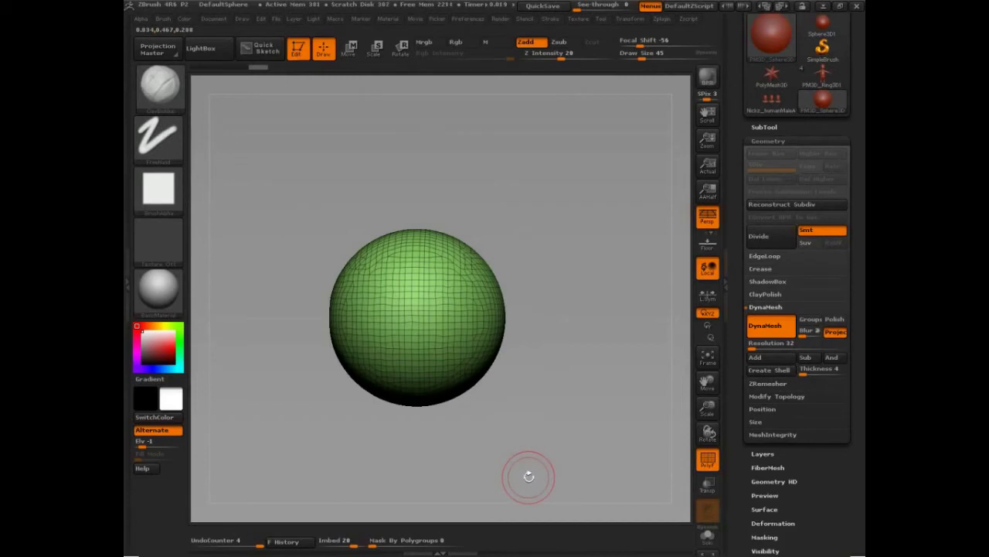
{"action": "key", "text": "ctrl+z"}
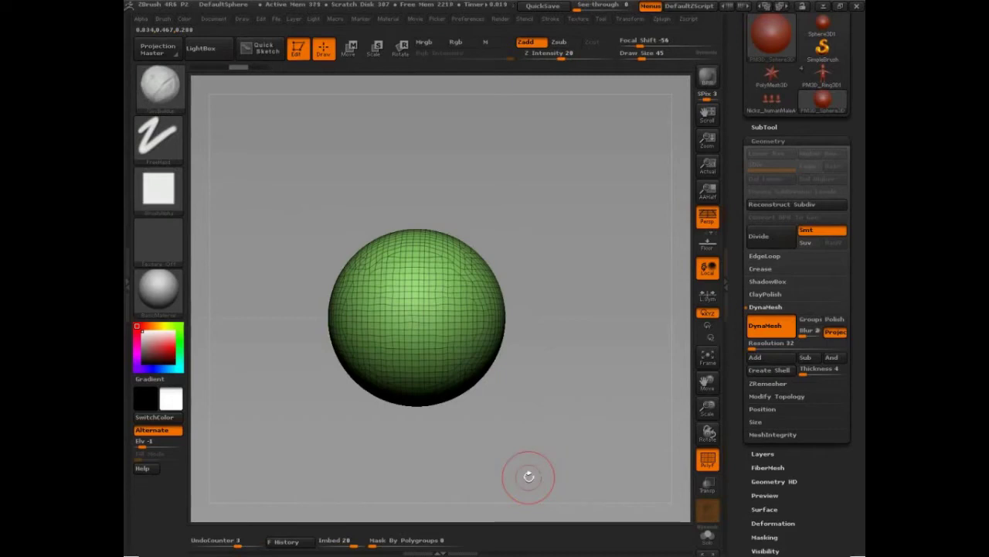
Step: Set the DynaMesh resolution to 320, remesh the sphere, and undo the remesh
{"action": "left_click_drag", "start_coordinate": [753, 348], "coordinate": [770, 348]}
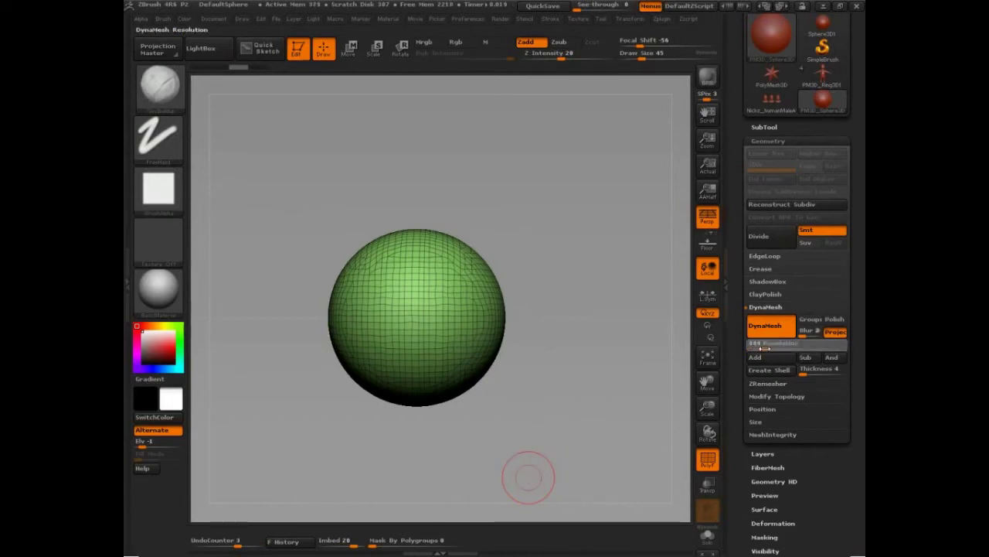
{"action": "left_click_drag", "start_coordinate": [525, 348], "coordinate": [472, 409], "text": "ctrl"}
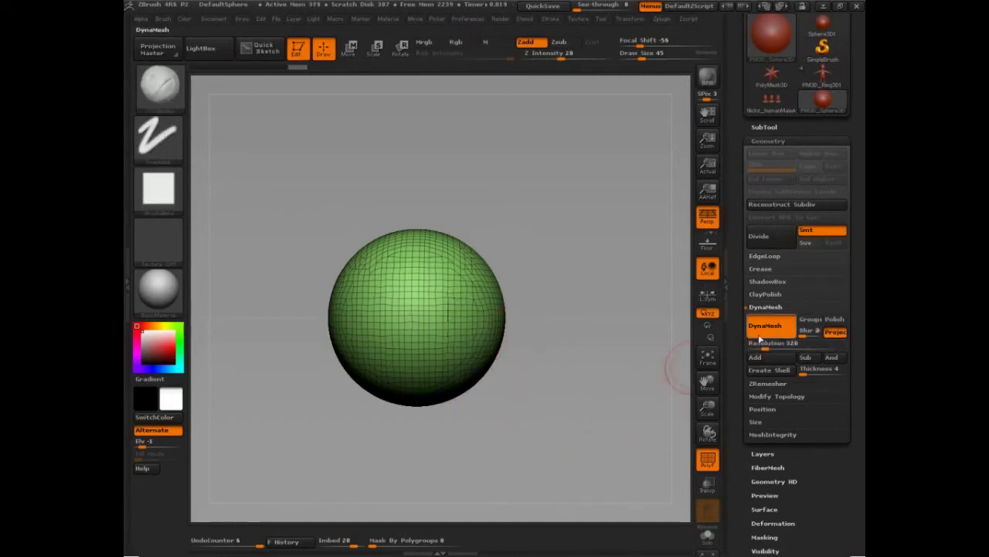
{"action": "left_click_drag", "start_coordinate": [595, 308], "coordinate": [618, 394], "text": "ctrl"}
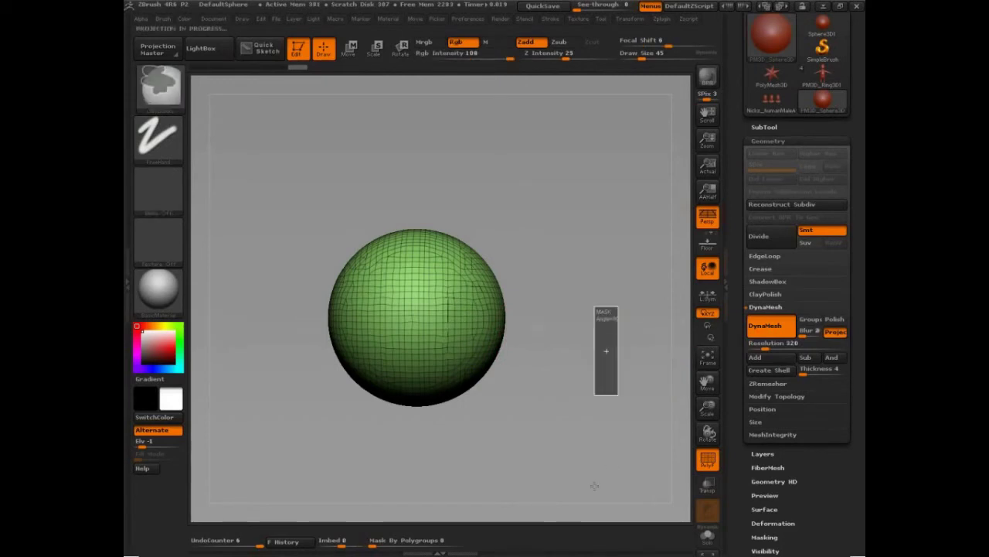
{"action": "left_click", "coordinate": [594, 486], "text": "ctrl"}
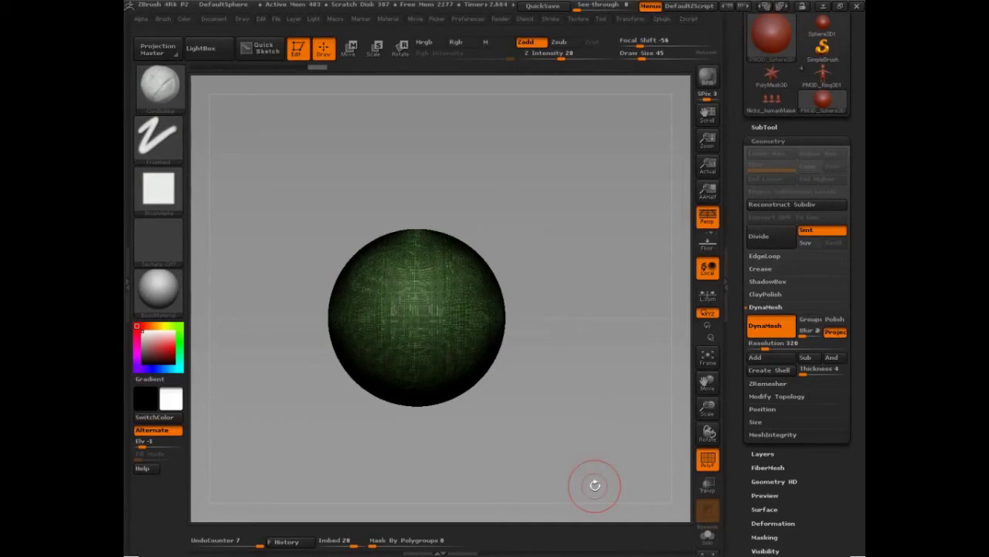
{"action": "mouse_move", "coordinate": [603, 364]}
{"action": "left_mouse_down"}
{"action": "mouse_move", "coordinate": [569, 382]}
{"action": "mouse_move", "coordinate": [615, 360]}
{"action": "mouse_move", "coordinate": [564, 349]}
{"action": "mouse_move", "coordinate": [586, 345]}
{"action": "mouse_move", "coordinate": [649, 379]}
{"action": "mouse_move", "coordinate": [504, 439]}
{"action": "mouse_move", "coordinate": [501, 456]}
{"action": "left_mouse_up"}
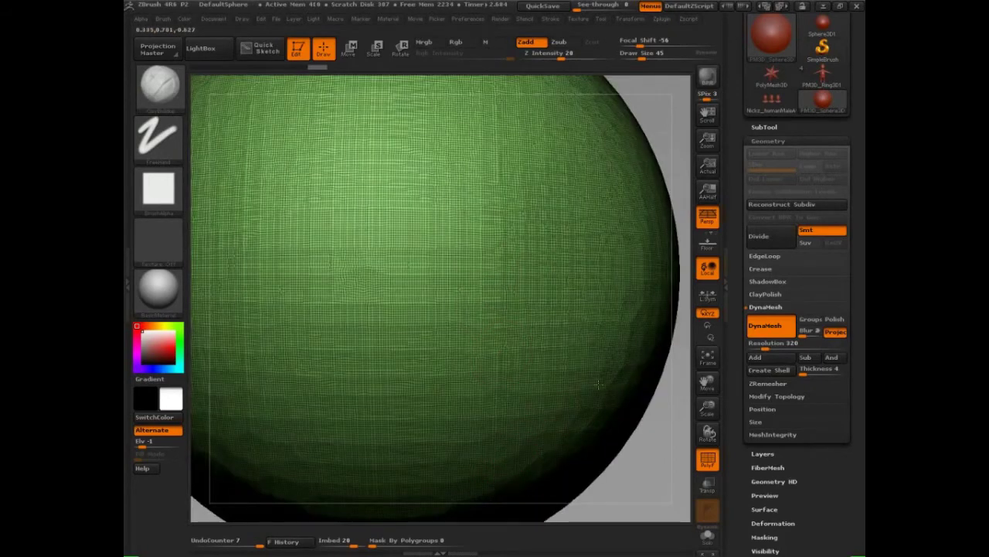
{"action": "key", "text": "f"}
{"action": "key", "text": "ctrl+z"}
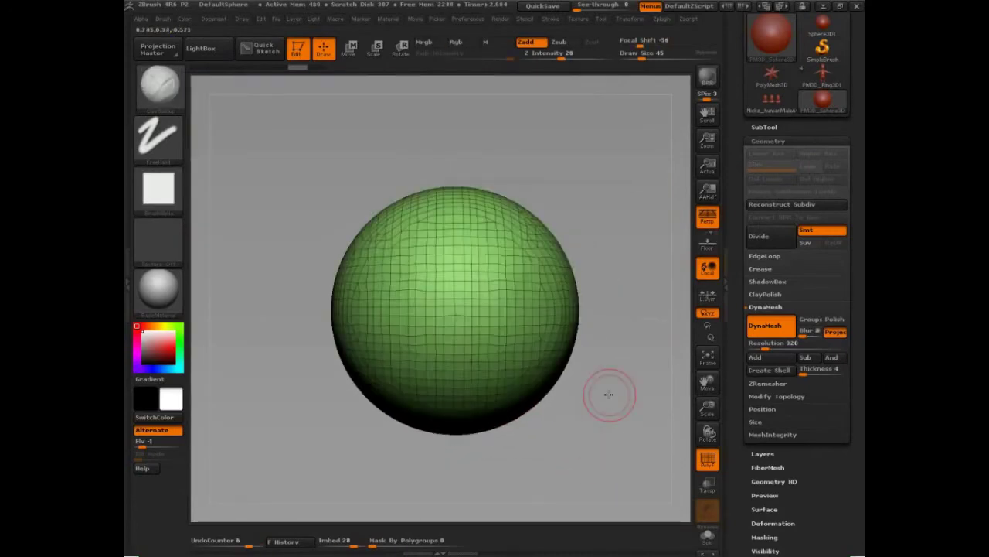
Step: Remesh the sphere at DynaMesh resolution 320, and again with the resolution lowered to 192
{"action": "left_click_drag", "start_coordinate": [609, 394], "coordinate": [598, 435], "text": "alt"}
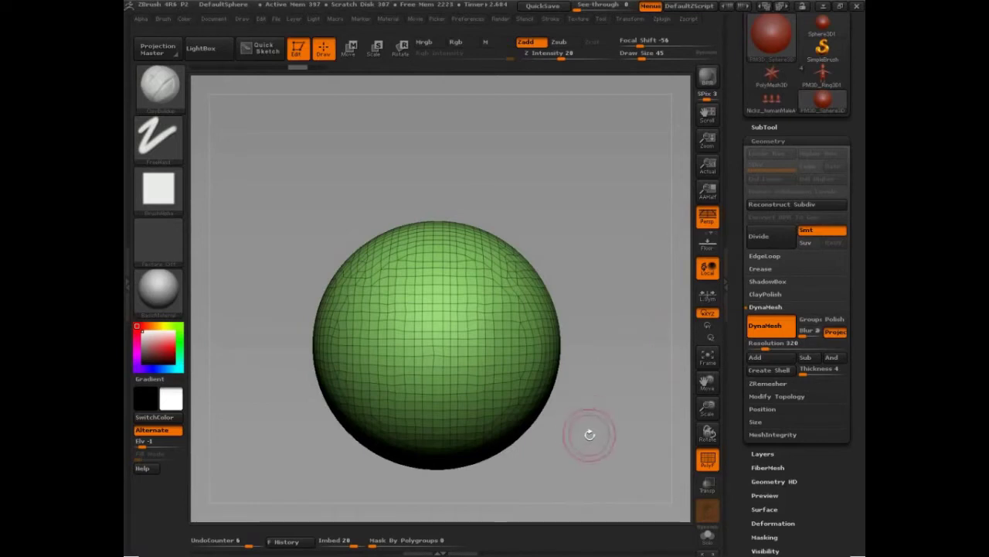
{"action": "key", "text": "g"}
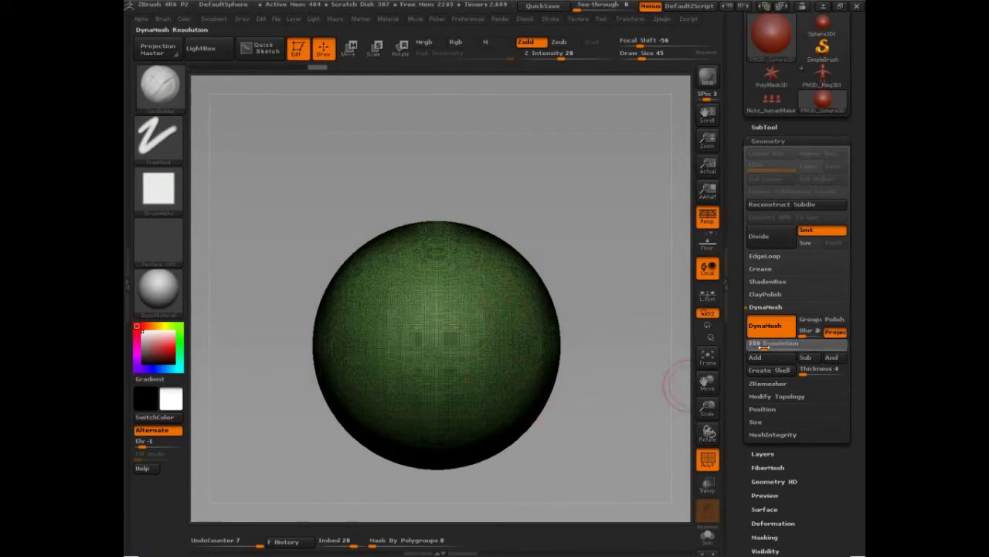
{"action": "left_click_drag", "start_coordinate": [763, 347], "coordinate": [759, 348]}
{"action": "left_click_drag", "start_coordinate": [602, 247], "coordinate": [640, 397], "text": "ctrl"}
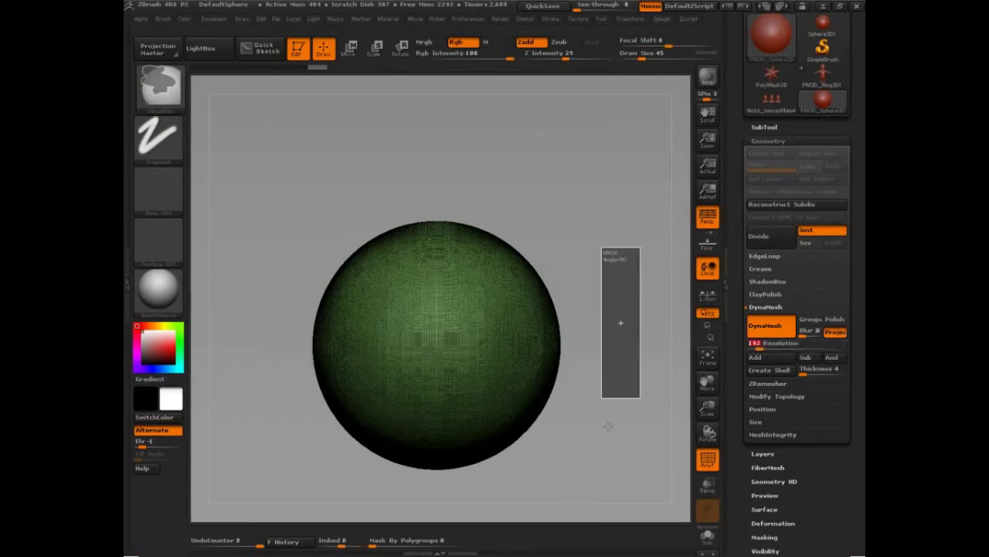
{"action": "left_click", "coordinate": [609, 425]}
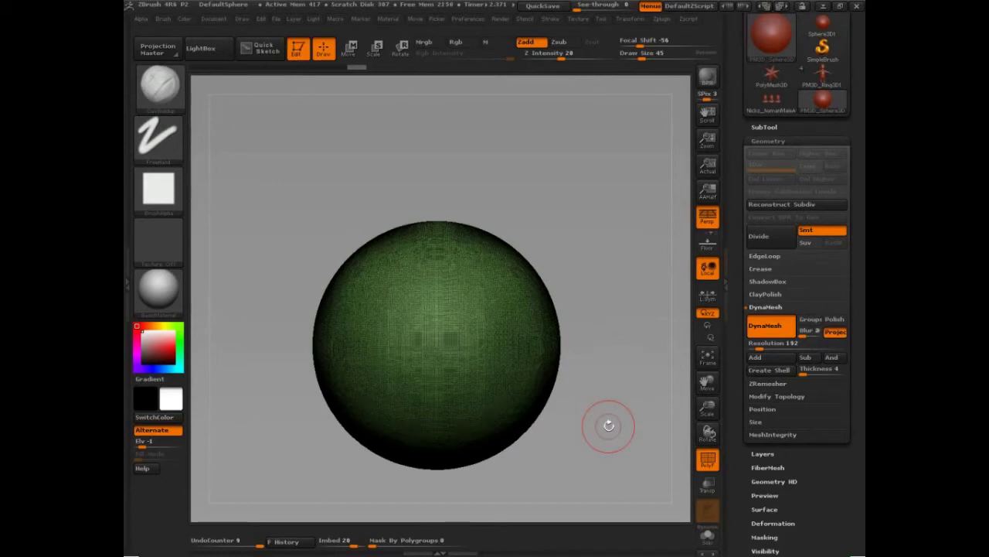
Step: Check the sphere's surface with the polygon wireframe hidden, show the wireframe again, and reapply DynaMesh at resolution 192
{"action": "left_click_drag", "start_coordinate": [614, 402], "coordinate": [541, 457], "text": "alt"}
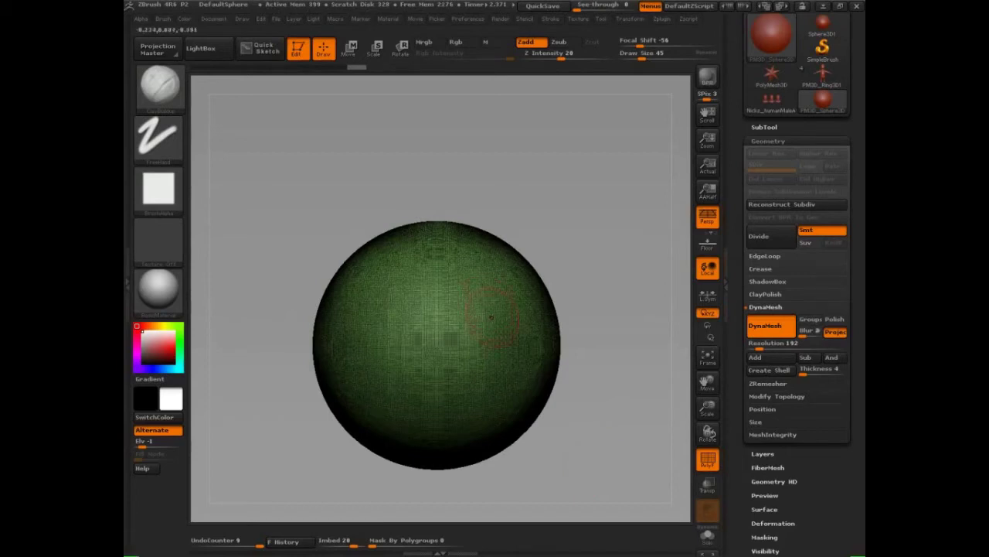
{"action": "key", "text": "shift+f"}
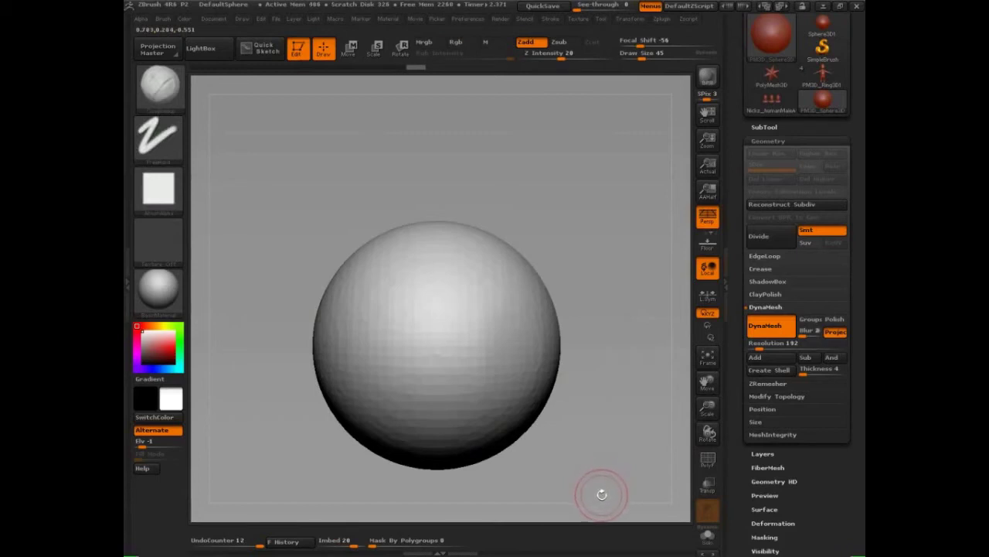
{"action": "key", "text": "shift+f"}
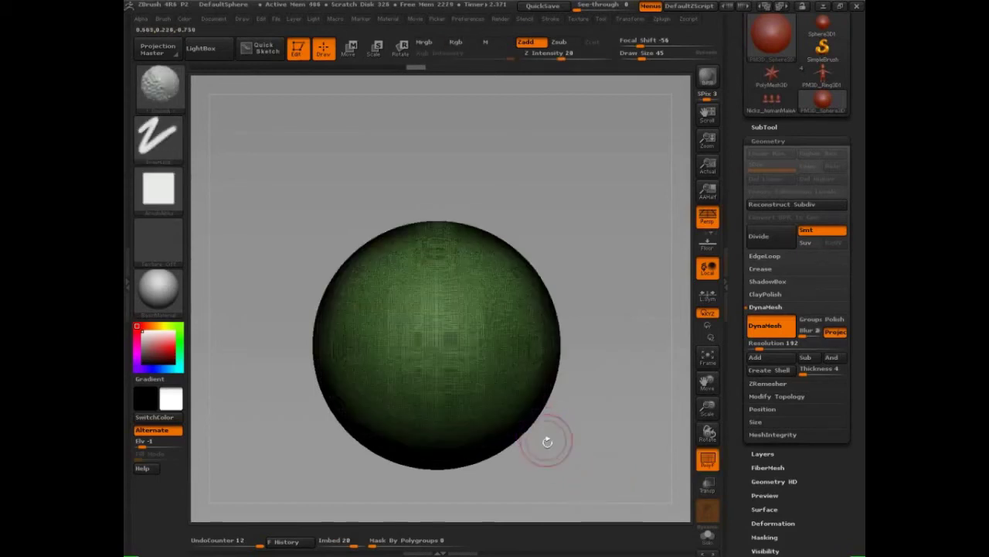
{"action": "left_click", "coordinate": [786, 330]}
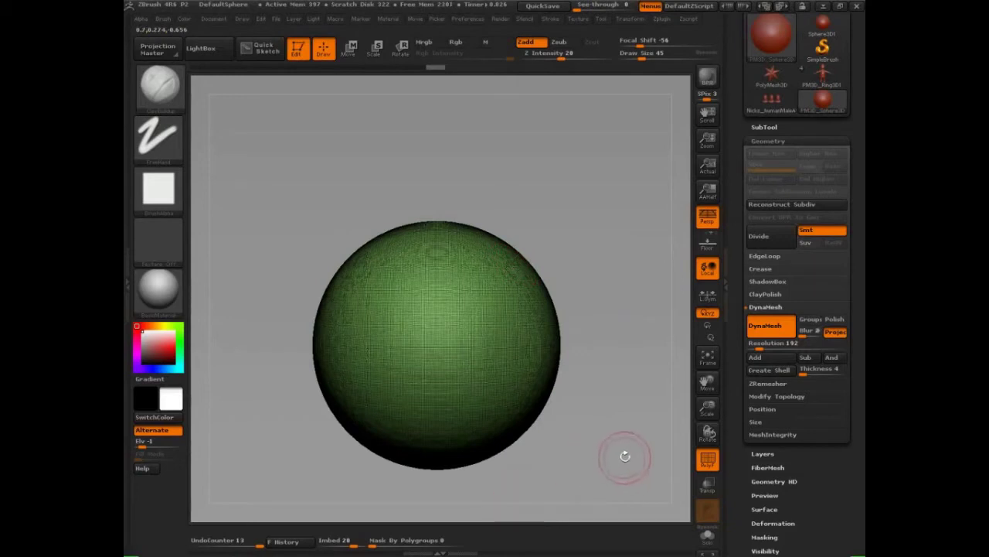
Step: Set the DynaMesh resolution to 136 and display the help note for the DynaMesh Add operation
{"action": "left_click_drag", "start_coordinate": [624, 453], "coordinate": [664, 419], "text": "alt"}
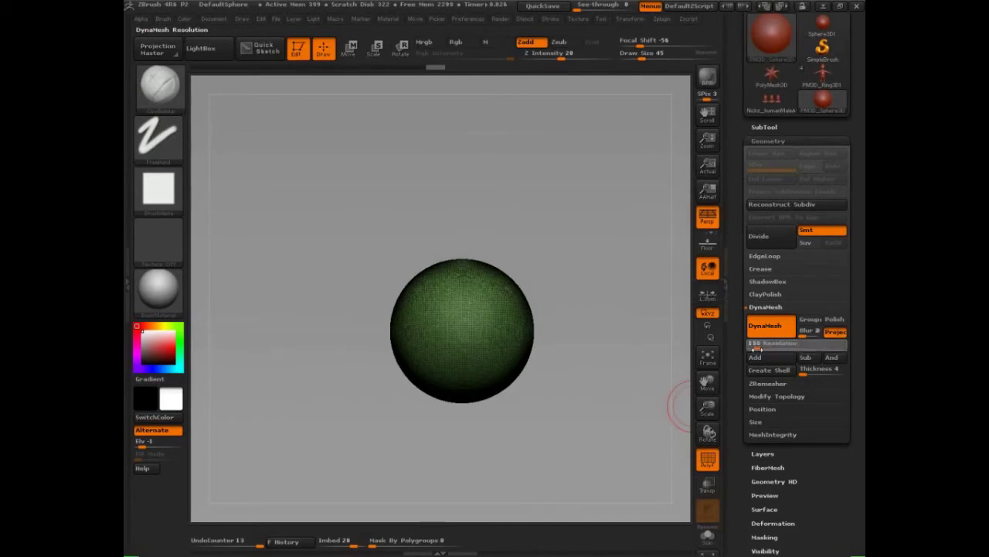
{"action": "left_click_drag", "start_coordinate": [756, 348], "coordinate": [753, 349]}
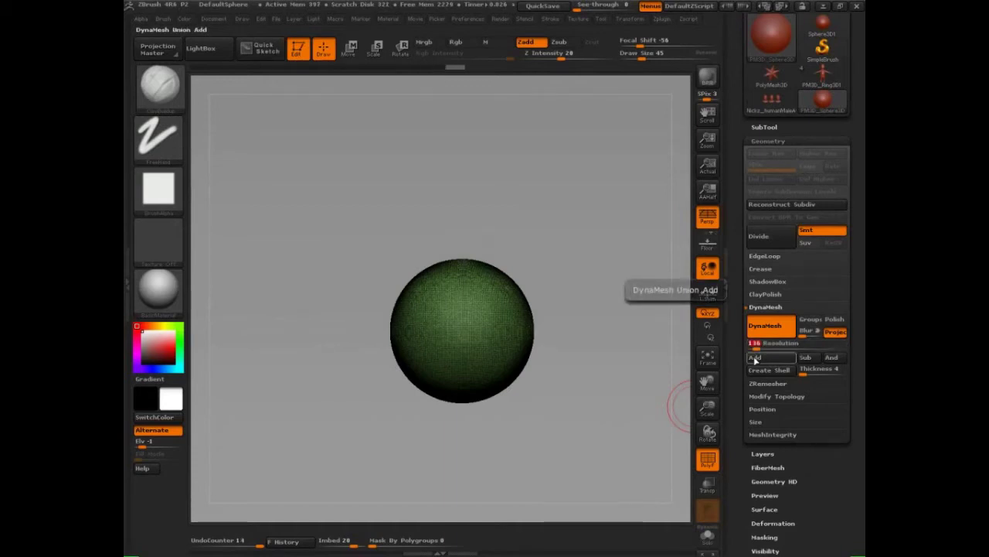
{"action": "left_click", "coordinate": [755, 358]}
{"action": "key", "text": "ctrl"}
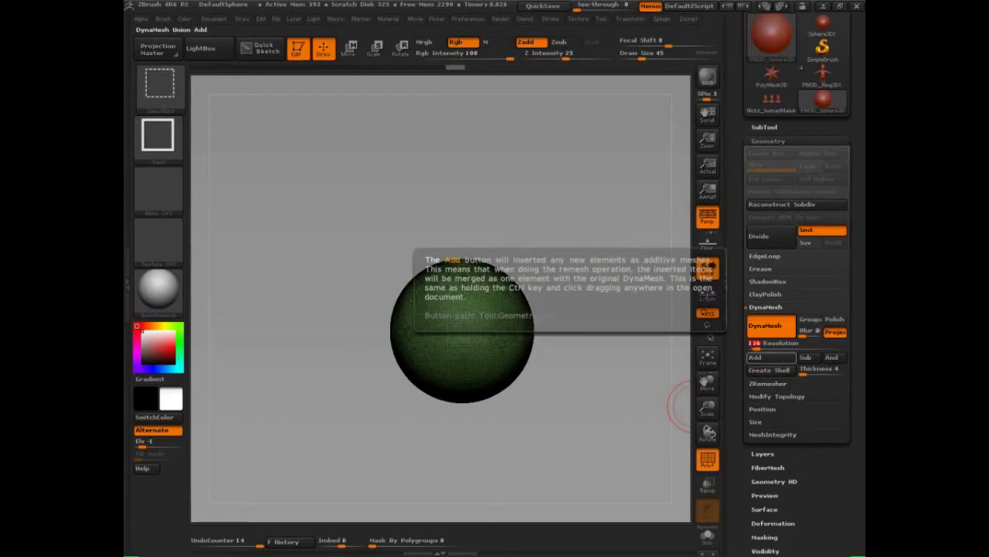
Step: Underline the DynaMesh button with a red hand-drawn mark, and clear the annotation
{"action": "mouse_move", "coordinate": [758, 335]}
{"action": "left_mouse_down"}
{"action": "mouse_move", "coordinate": [749, 333]}
{"action": "mouse_move", "coordinate": [766, 333]}
{"action": "mouse_move", "coordinate": [757, 340]}
{"action": "left_mouse_up"}
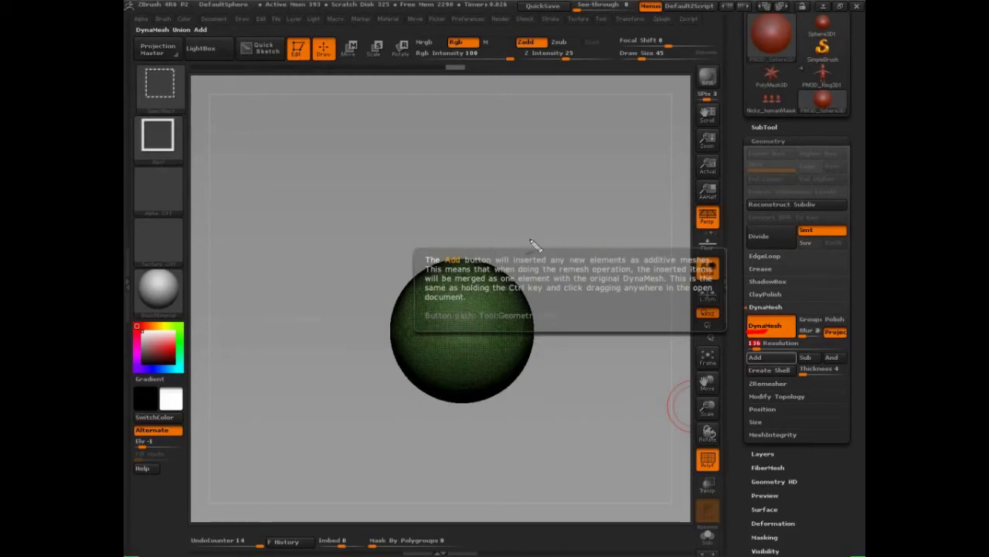
{"action": "key", "text": "Escape"}
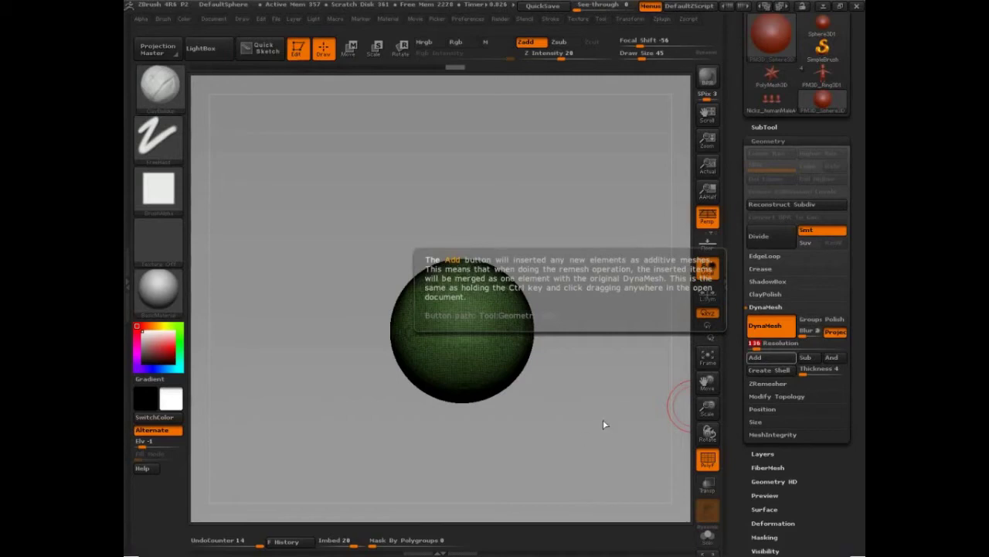
Step: Remesh the sphere at DynaMesh resolution 136
{"action": "left_click_drag", "start_coordinate": [597, 425], "coordinate": [563, 443]}
{"action": "left_click_drag", "start_coordinate": [569, 446], "coordinate": [507, 463], "text": "alt"}
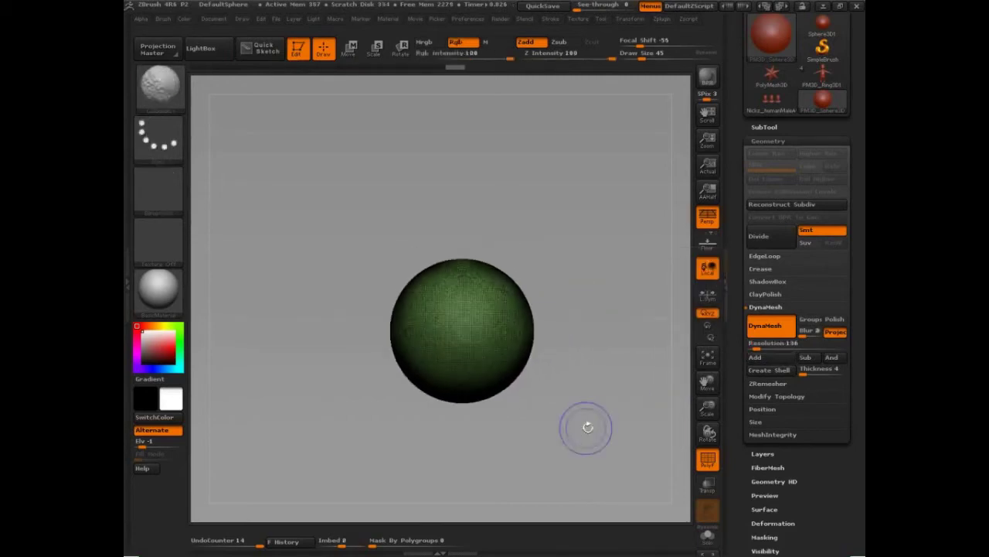
{"action": "mouse_move", "coordinate": [588, 426]}
{"action": "left_mouse_down", "text": "alt"}
{"action": "mouse_move", "coordinate": [536, 424]}
{"action": "mouse_move", "coordinate": [606, 462]}
{"action": "mouse_move", "coordinate": [659, 524]}
{"action": "left_mouse_up", "text": "alt"}
{"action": "left_click_drag", "start_coordinate": [566, 466], "coordinate": [518, 492], "text": "alt"}
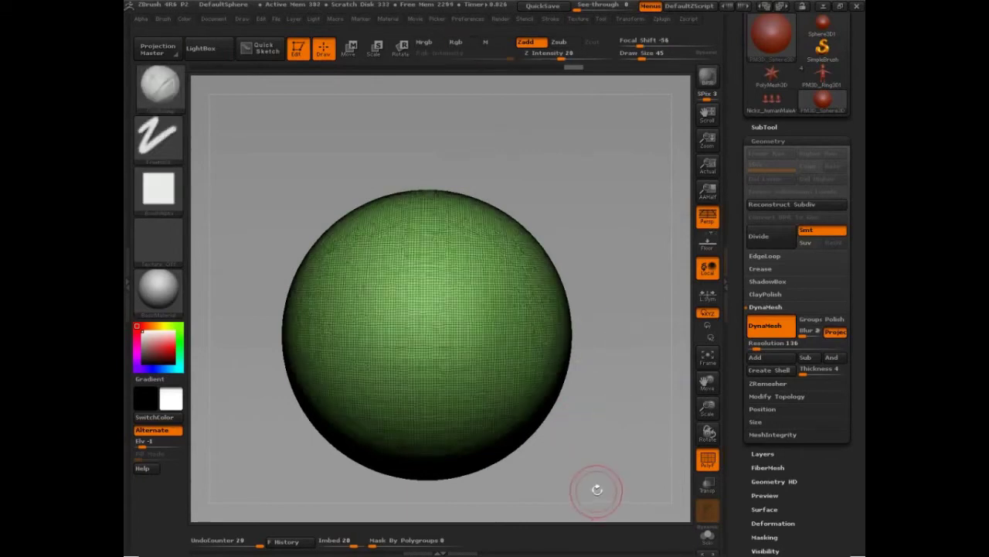
Step: Set the DynaMesh resolution to 128 and remesh the sphere
{"action": "left_click_drag", "start_coordinate": [757, 347], "coordinate": [755, 348]}
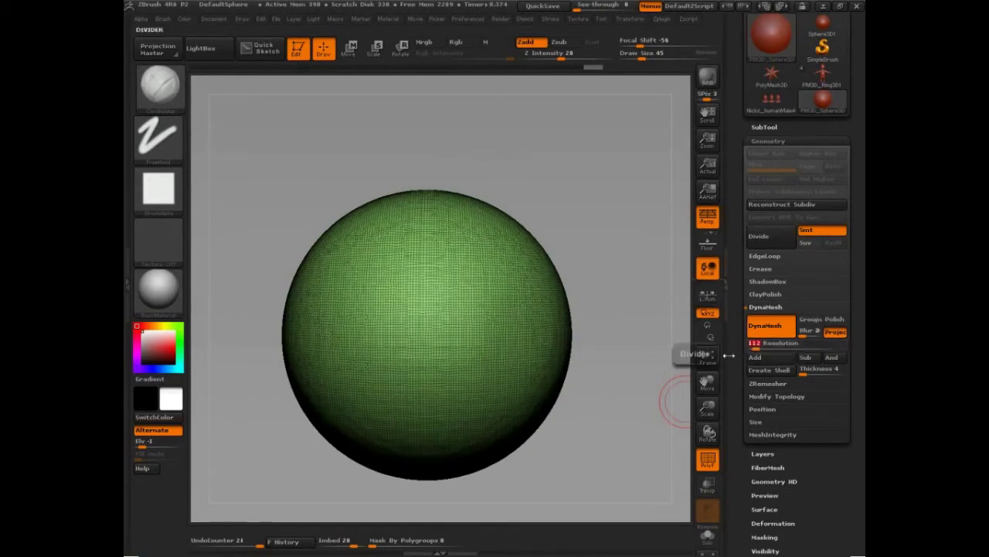
{"action": "type", "text": "128"}
{"action": "key", "text": "Return"}
{"action": "left_click_drag", "start_coordinate": [619, 259], "coordinate": [620, 335], "text": "ctrl"}
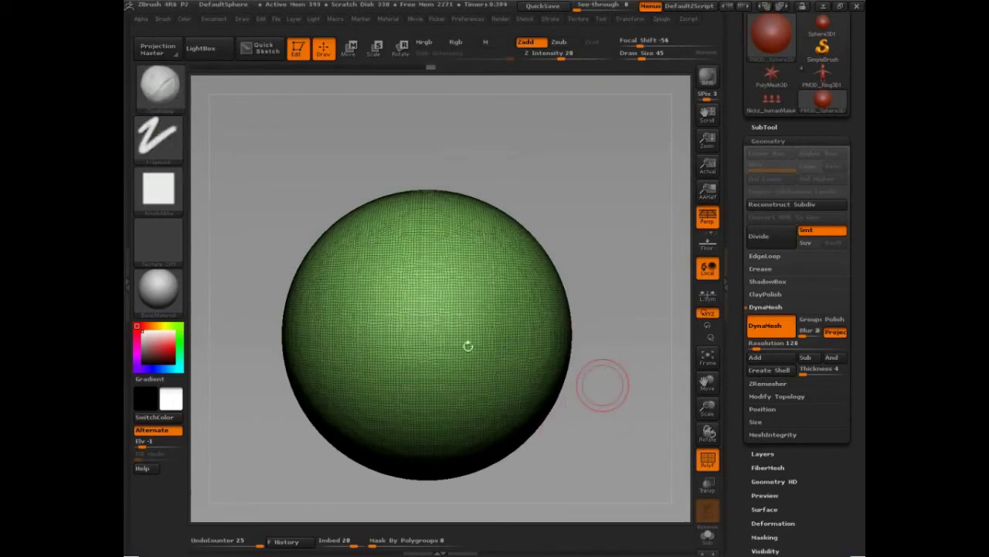
{"action": "mouse_move", "coordinate": [439, 358]}
{"action": "right_mouse_down", "text": "alt"}
{"action": "mouse_move", "coordinate": [464, 321]}
{"action": "mouse_move", "coordinate": [516, 325]}
{"action": "mouse_move", "coordinate": [590, 289]}
{"action": "mouse_move", "coordinate": [505, 334]}
{"action": "right_mouse_up", "text": "alt"}
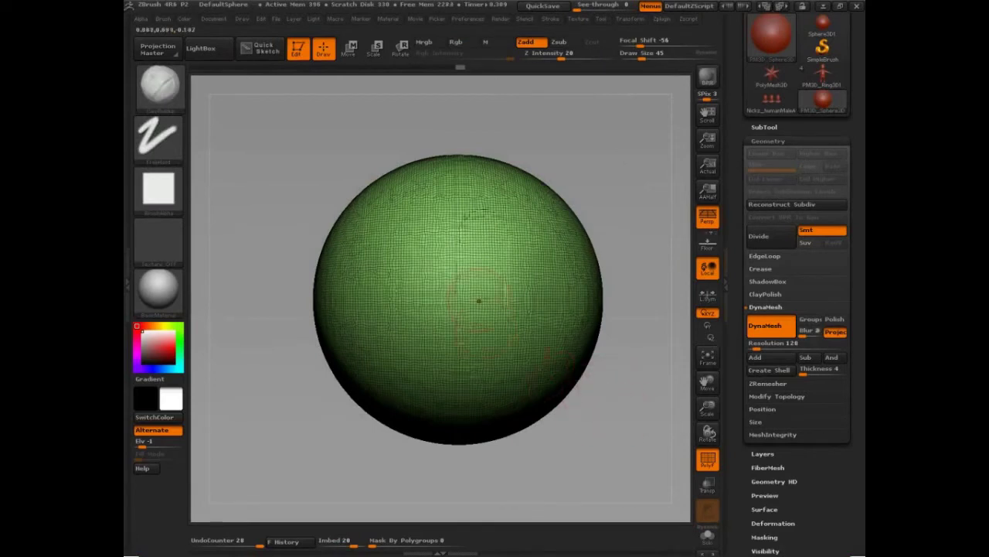
Step: Scale the sphere down uniformly with the transpose line and remesh it at DynaMesh resolution 128
{"action": "key", "text": "e"}
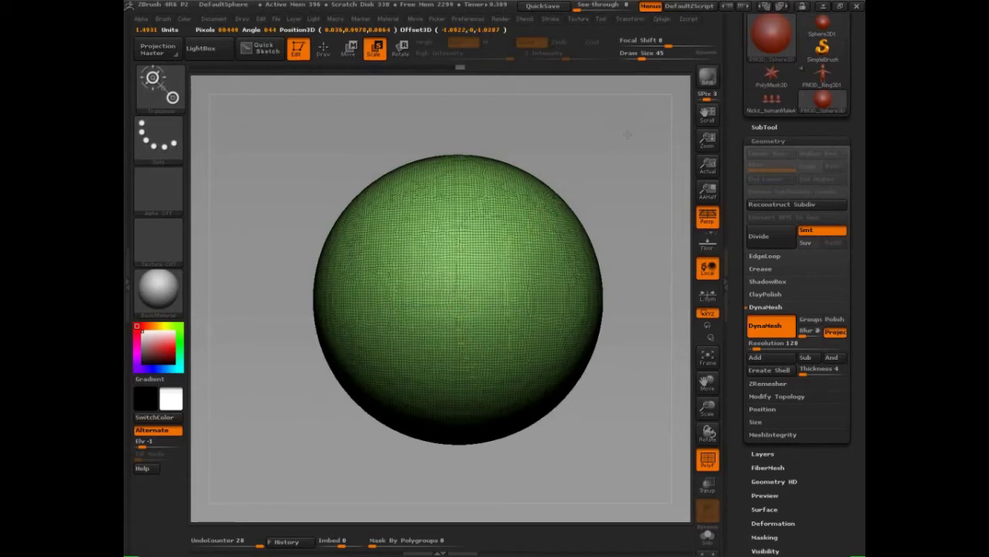
{"action": "left_click_drag", "start_coordinate": [641, 118], "coordinate": [524, 250]}
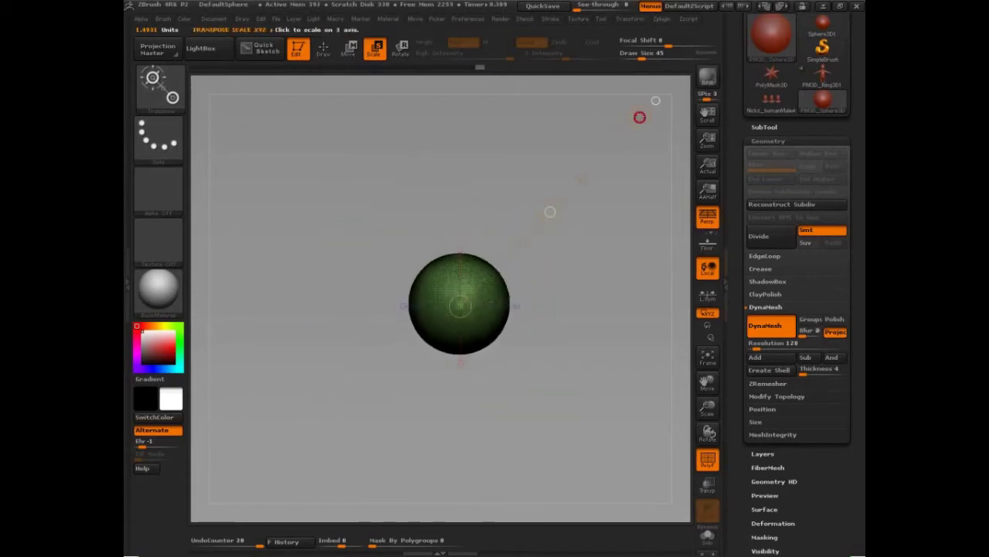
{"action": "mouse_move", "coordinate": [641, 117]}
{"action": "left_mouse_down"}
{"action": "mouse_move", "coordinate": [539, 251]}
{"action": "mouse_move", "coordinate": [524, 364]}
{"action": "mouse_move", "coordinate": [557, 379]}
{"action": "mouse_move", "coordinate": [556, 414]}
{"action": "mouse_move", "coordinate": [532, 483]}
{"action": "mouse_move", "coordinate": [561, 406]}
{"action": "left_mouse_up"}
{"action": "key", "text": "f"}
{"action": "mouse_move", "coordinate": [225, 267]}
{"action": "left_mouse_down", "text": "ctrl"}
{"action": "mouse_move", "coordinate": [274, 415]}
{"action": "mouse_move", "coordinate": [267, 431]}
{"action": "left_mouse_up", "text": "ctrl"}
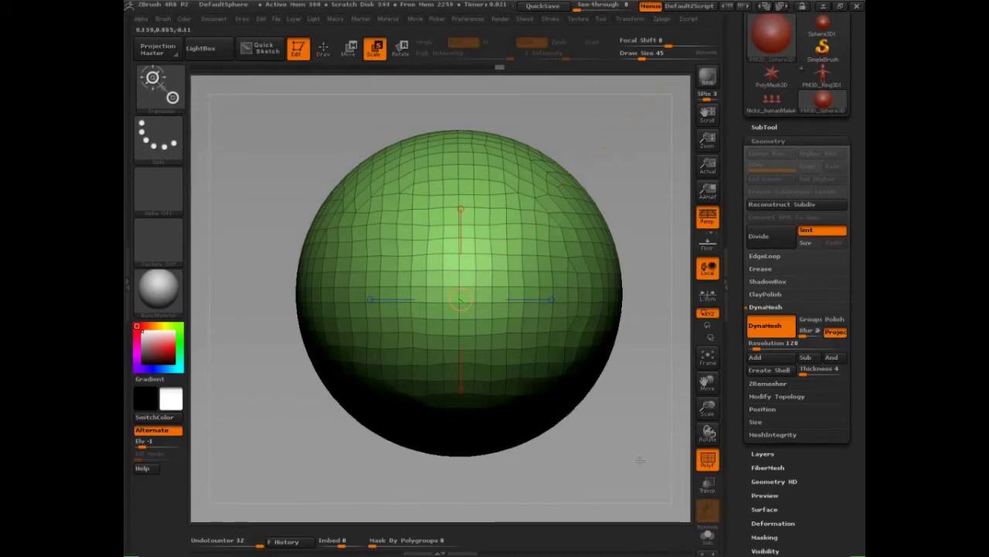
{"action": "left_click_drag", "start_coordinate": [607, 438], "coordinate": [514, 412], "text": "alt"}
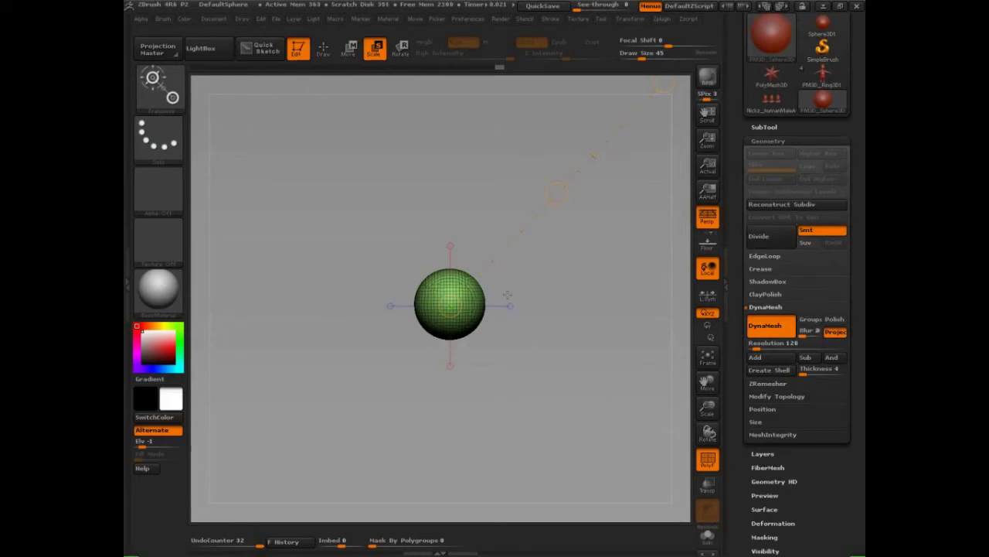
{"action": "left_click", "coordinate": [765, 127]}
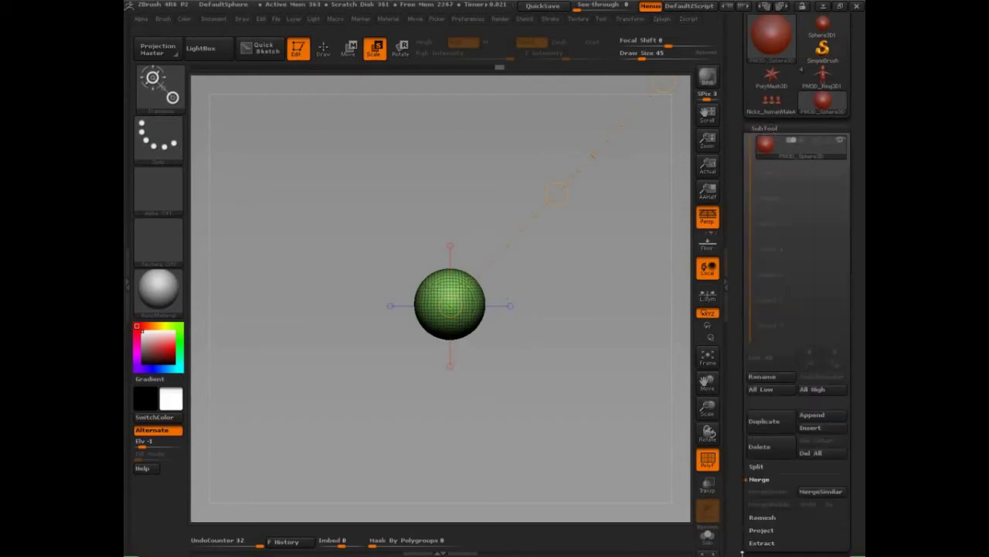
{"action": "left_click", "coordinate": [764, 128]}
{"action": "left_click", "coordinate": [772, 145]}
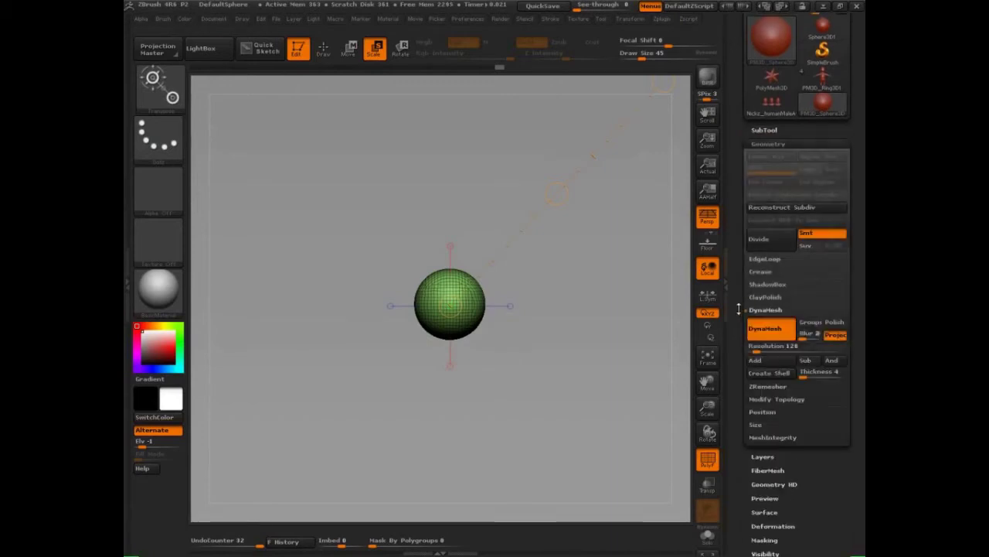
{"action": "left_click_drag", "start_coordinate": [738, 303], "coordinate": [732, 275]}
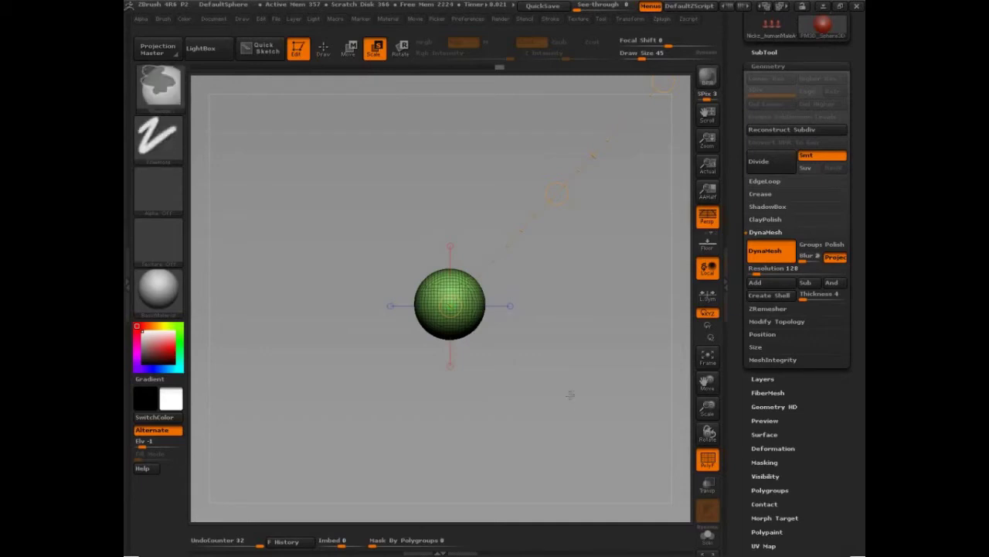
Step: Undo the sphere's scaling and the remesh that followed, and return to Draw mode
{"action": "key", "text": "ctrl+z"}
{"action": "key", "text": "ctrl+z"}
{"action": "key", "text": "ctrl+z"}
{"action": "key", "text": "ctrl+z"}
{"action": "key", "text": "ctrl+z"}
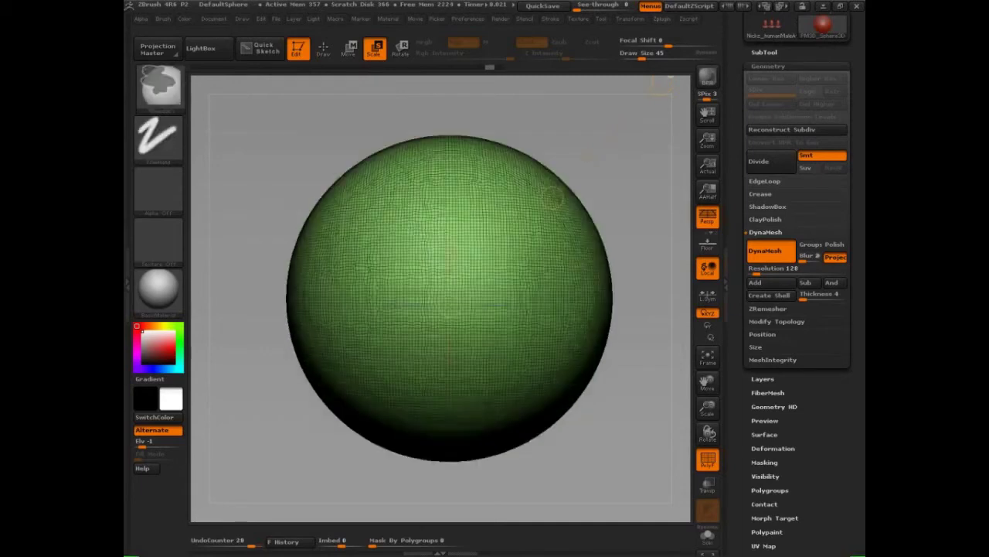
{"action": "left_click_drag", "start_coordinate": [642, 436], "coordinate": [589, 410], "text": "alt"}
{"action": "key", "text": "q"}
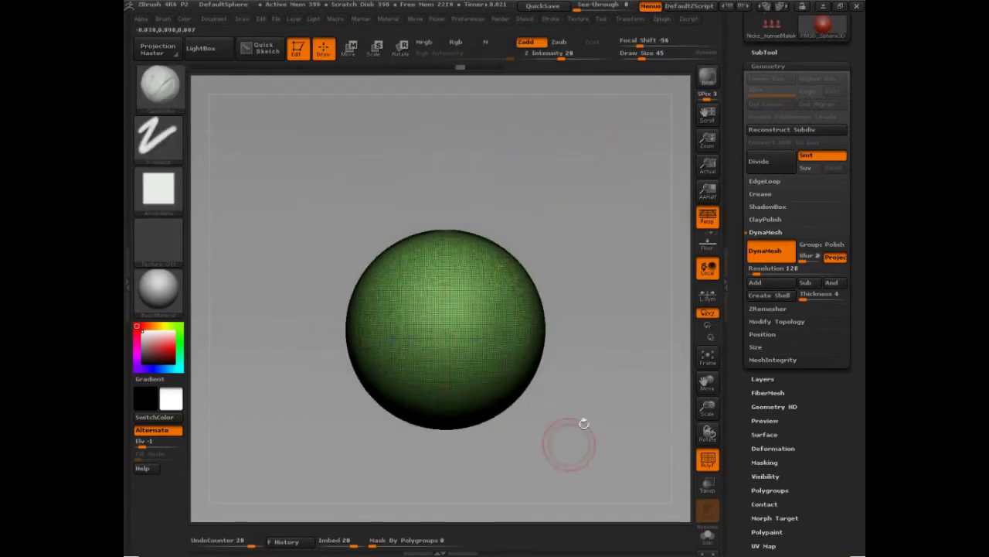
Step: Mask the upper half of the sphere
{"action": "left_click_drag", "start_coordinate": [272, 159], "coordinate": [463, 201], "text": "ctrl+shift"}
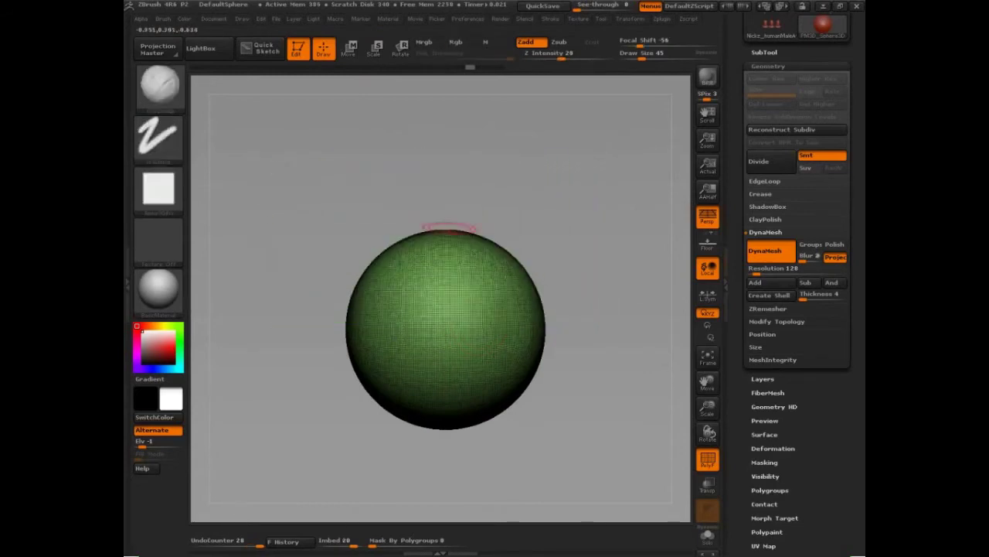
{"action": "left_click_drag", "start_coordinate": [501, 279], "coordinate": [618, 326], "text": "ctrl"}
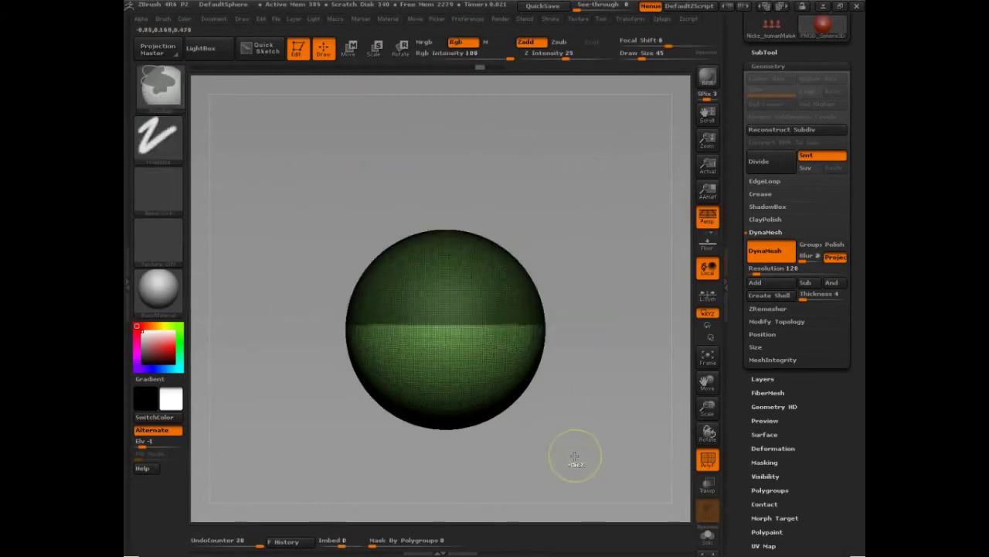
Step: Turn the sphere's masked upper half into a polygroup, then mask its right-hand section and make that a polygroup too
{"action": "left_click", "coordinate": [596, 365], "text": "ctrl"}
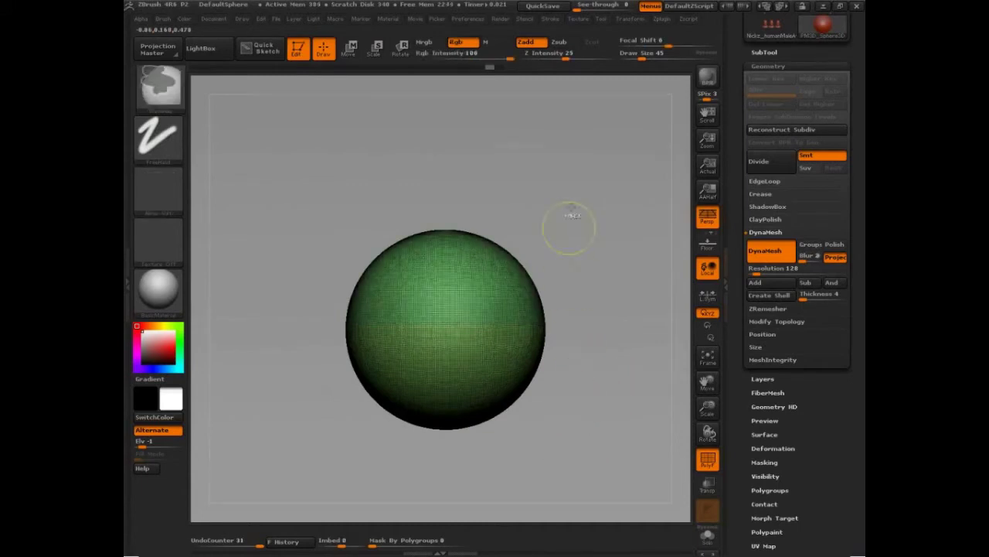
{"action": "left_click_drag", "start_coordinate": [581, 192], "coordinate": [492, 471], "text": "ctrl"}
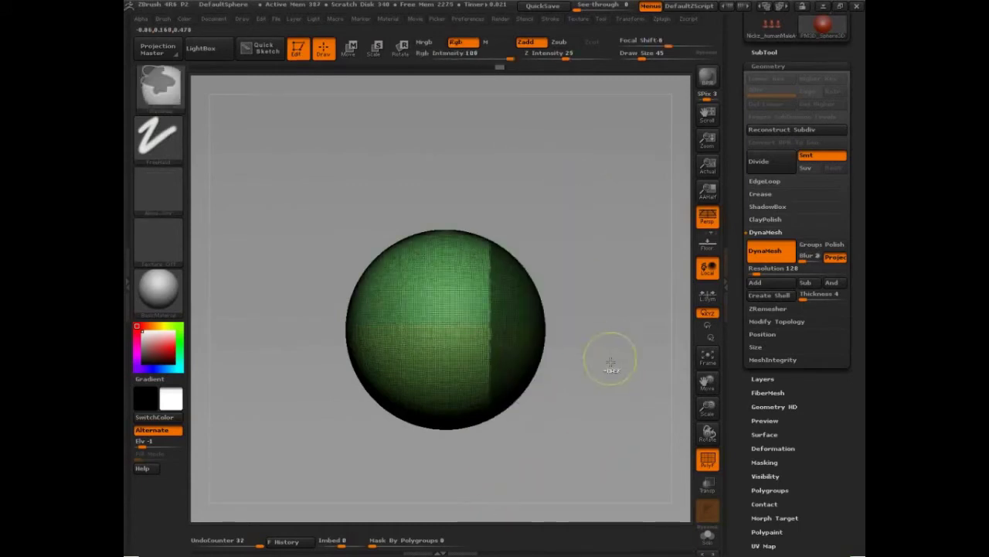
{"action": "key", "text": "ctrl+w"}
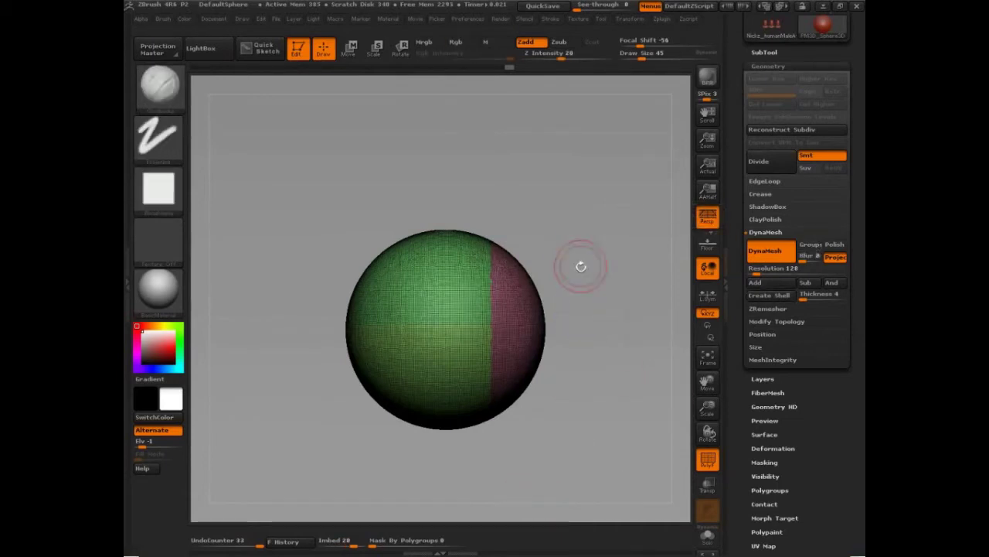
Step: Turn on the DynaMesh Groups option and remesh the sphere with its polygroups split at resolution 128
{"action": "left_click_drag", "start_coordinate": [586, 226], "coordinate": [616, 357], "text": "ctrl"}
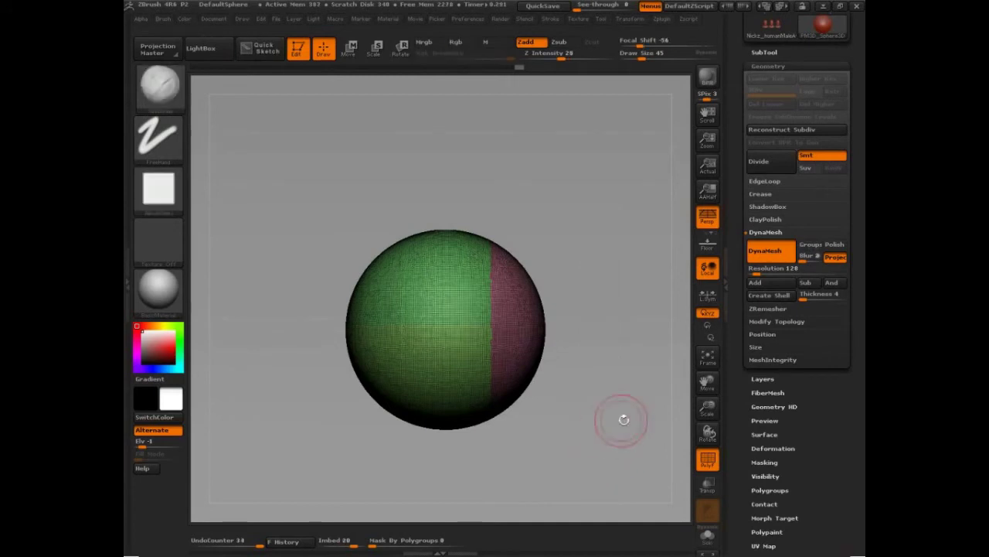
{"action": "left_click_drag", "start_coordinate": [624, 415], "coordinate": [583, 479]}
{"action": "left_click", "coordinate": [810, 244]}
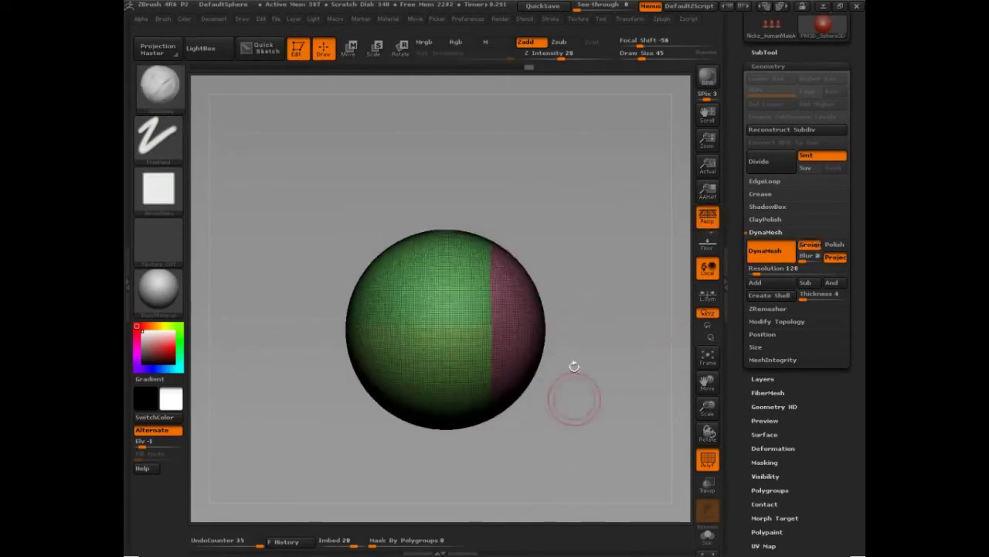
{"action": "key", "text": "b"}
{"action": "key", "text": "m"}
{"action": "key", "text": "v"}
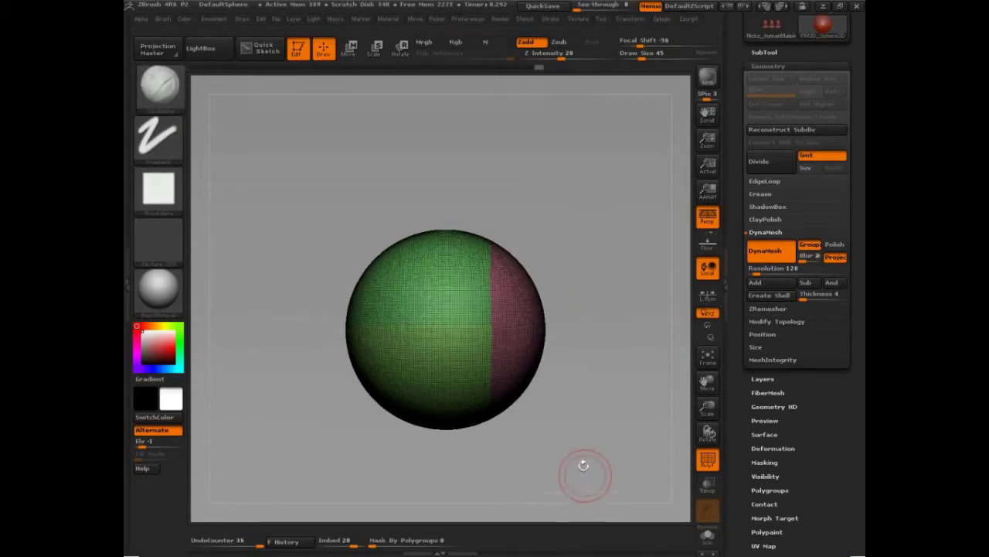
{"action": "left_click_drag", "start_coordinate": [514, 313], "coordinate": [522, 368], "text": "shift"}
{"action": "left_click_drag", "start_coordinate": [620, 300], "coordinate": [611, 421], "text": "ctrl"}
Step: Turn off the DynaMesh Groups option, remesh the sphere as one mesh, and check the polygroup borders up close
{"action": "left_click", "coordinate": [812, 247]}
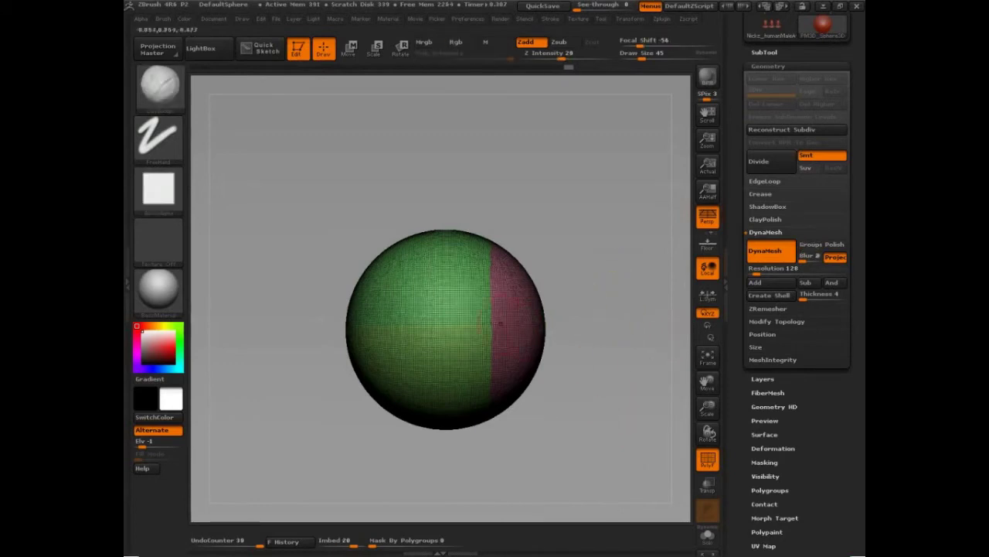
{"action": "mouse_move", "coordinate": [633, 249]}
{"action": "left_mouse_down", "text": "ctrl"}
{"action": "mouse_move", "coordinate": [624, 399]}
{"action": "mouse_move", "coordinate": [548, 446]}
{"action": "mouse_move", "coordinate": [615, 402]}
{"action": "mouse_move", "coordinate": [631, 366]}
{"action": "mouse_move", "coordinate": [613, 375]}
{"action": "mouse_move", "coordinate": [623, 419]}
{"action": "left_mouse_up", "text": "ctrl"}
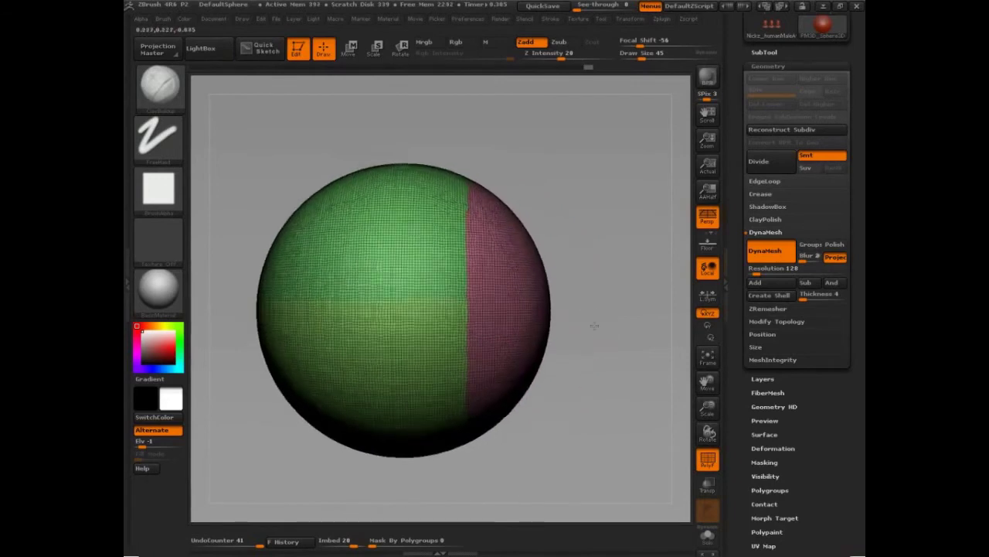
{"action": "left_click_drag", "start_coordinate": [594, 325], "coordinate": [596, 424], "text": "alt"}
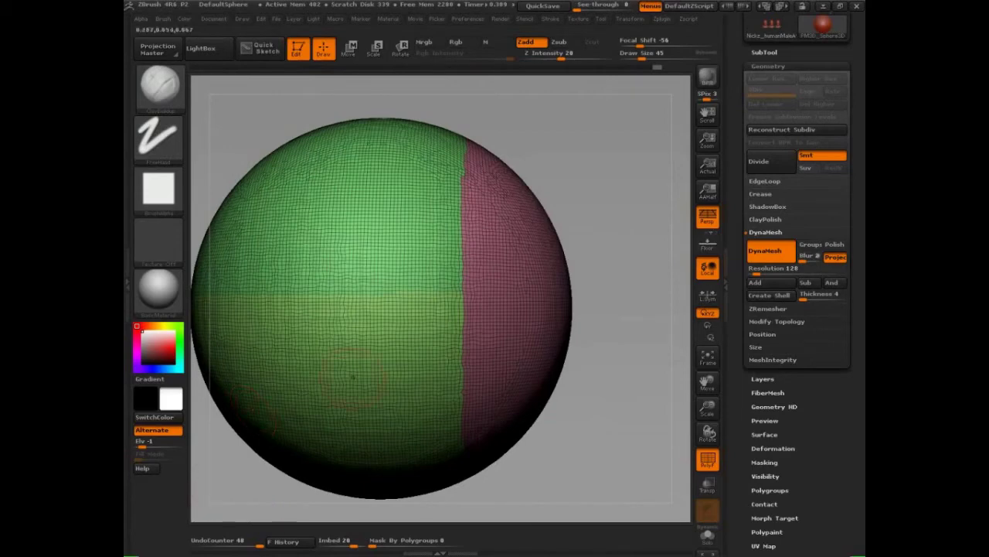
{"action": "right_click_drag", "start_coordinate": [528, 307], "coordinate": [480, 330], "text": "ctrl"}
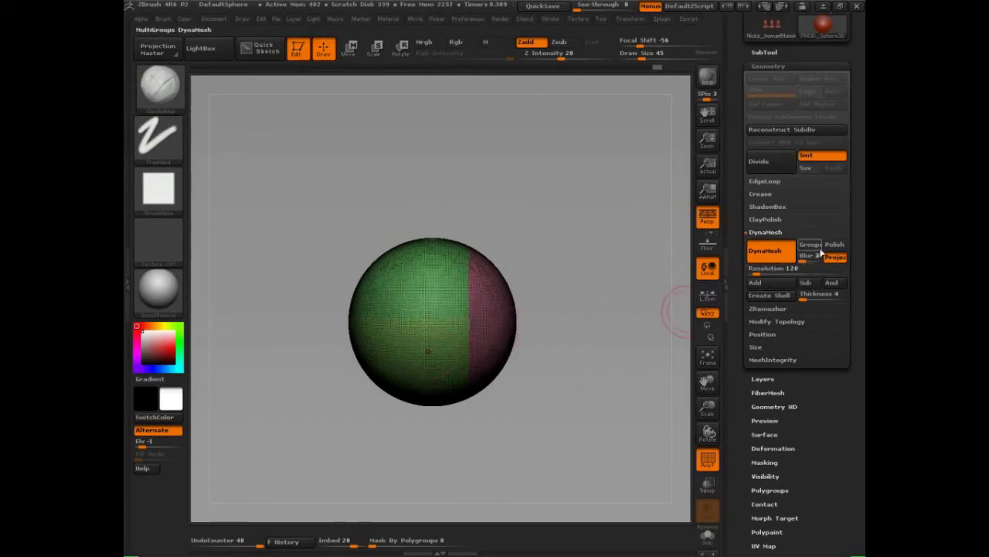
Step: Turn on DynaMesh Polish, set the resolution to 24, and remesh the sphere
{"action": "left_click", "coordinate": [834, 244]}
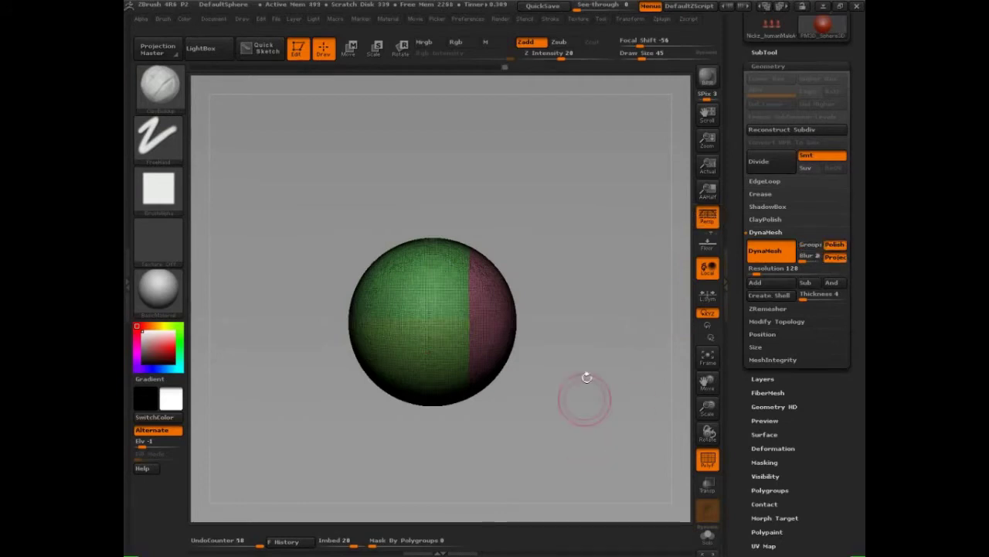
{"action": "left_click_drag", "start_coordinate": [585, 399], "coordinate": [685, 351]}
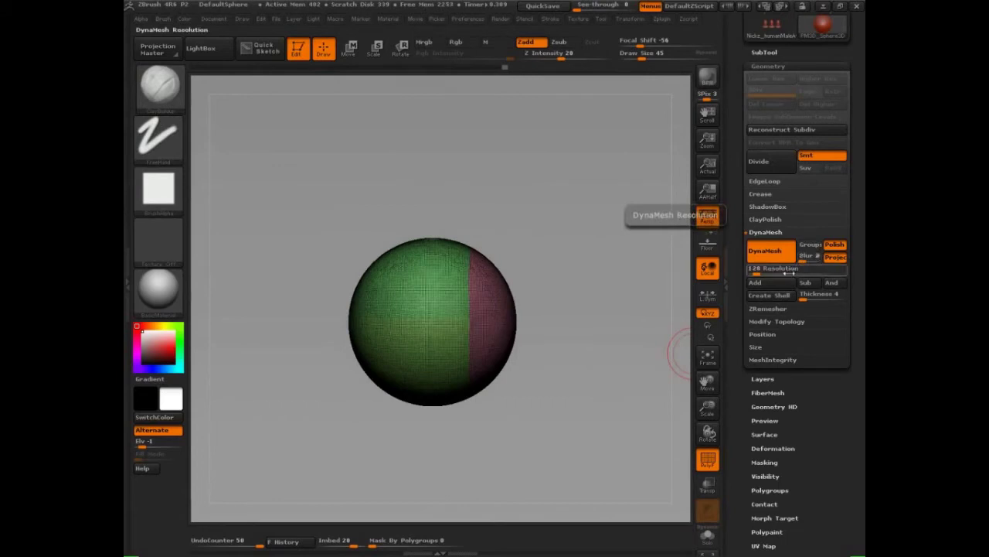
{"action": "left_click", "coordinate": [765, 269]}
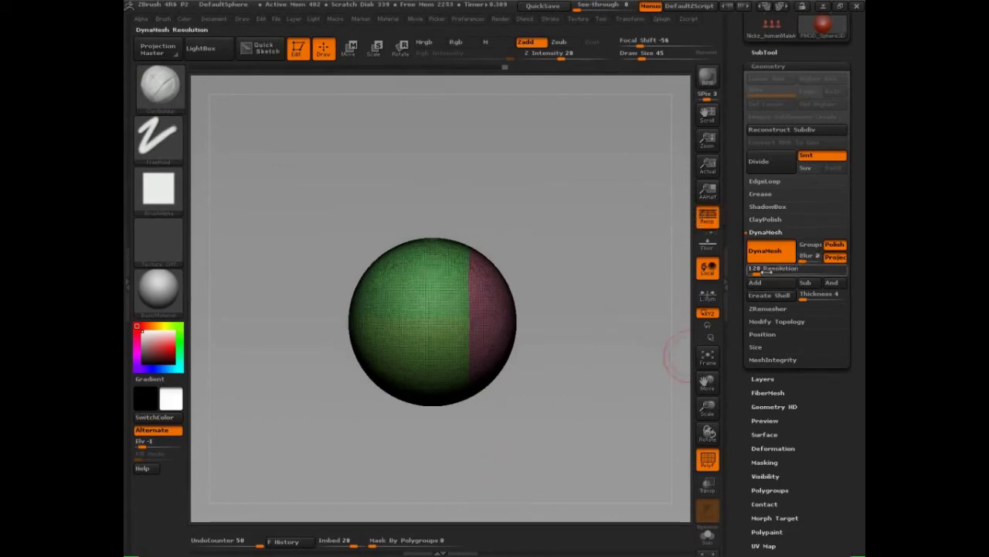
{"action": "type", "text": "36"}
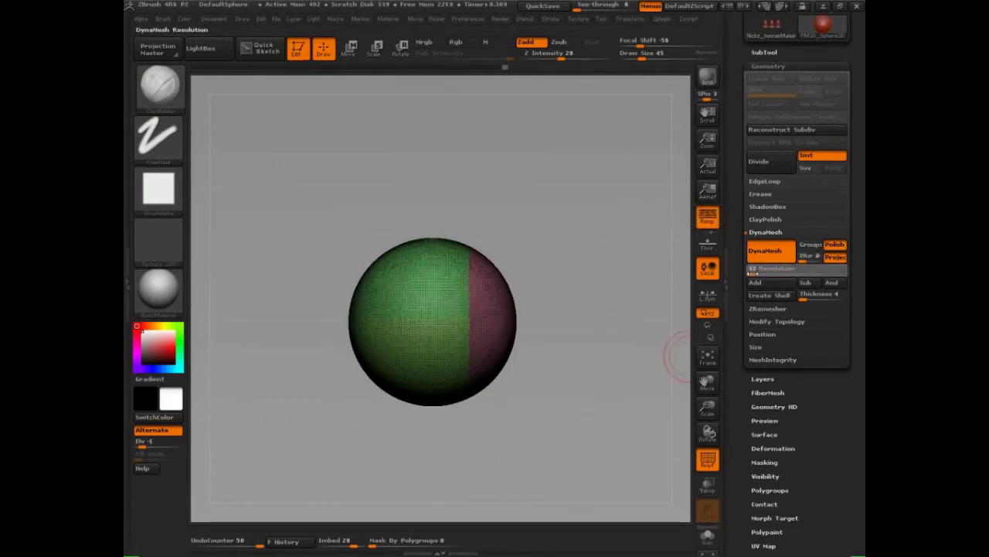
{"action": "key", "text": "Return"}
{"action": "key", "text": "b"}
{"action": "key", "text": "c"}
{"action": "key", "text": "b"}
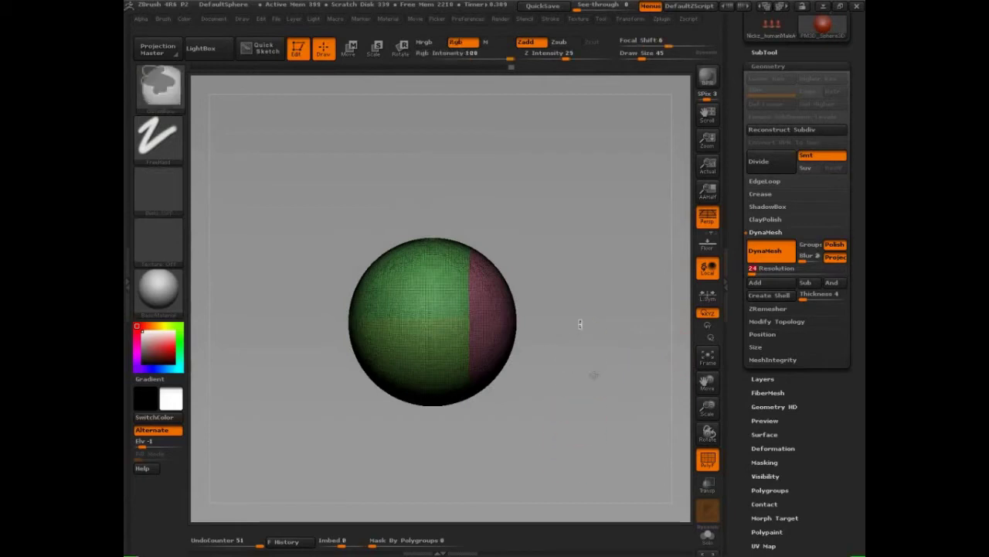
{"action": "key", "text": "shift"}
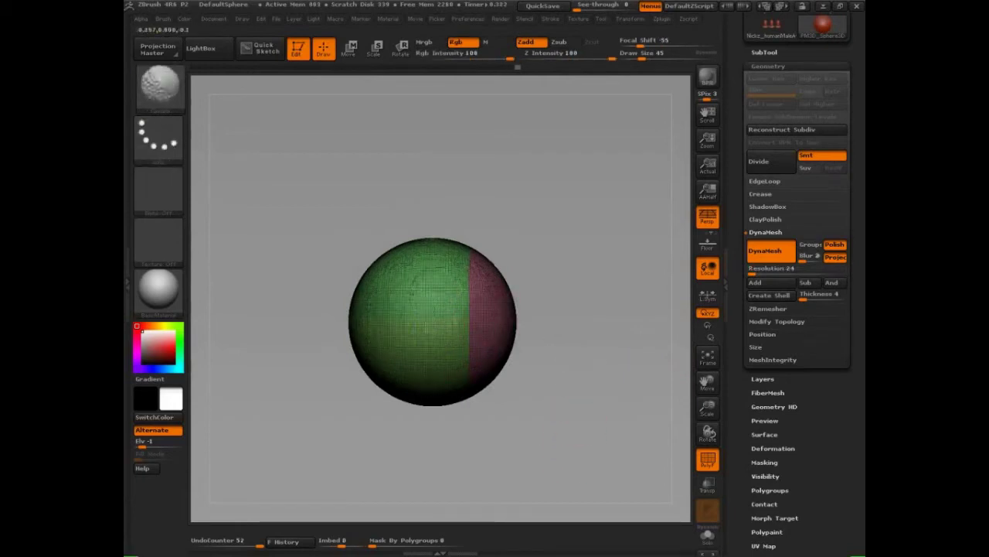
{"action": "left_click_drag", "start_coordinate": [564, 417], "coordinate": [587, 414], "text": "ctrl"}
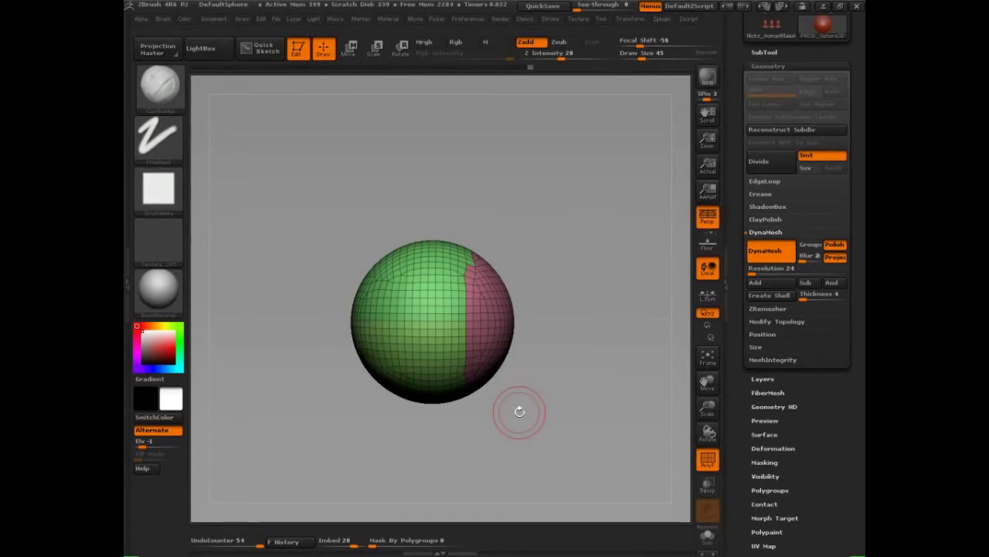
Step: Undo the last remesh, turn on the DynaMesh Groups option, and remesh the sphere's polygroups as separate pieces
{"action": "key", "text": "ctrl"}
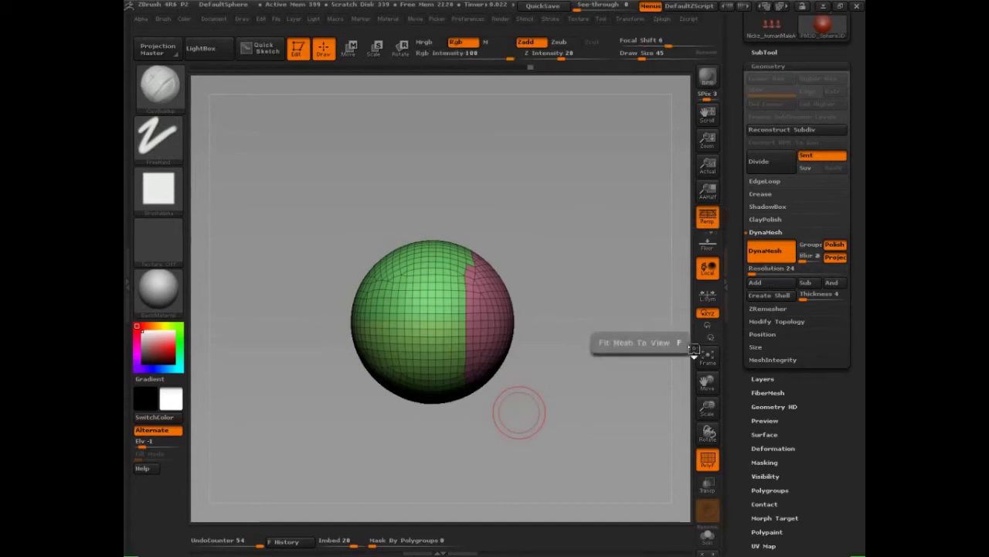
{"action": "key", "text": "ctrl+z"}
{"action": "left_click", "coordinate": [813, 245]}
{"action": "left_click_drag", "start_coordinate": [594, 309], "coordinate": [615, 396], "text": "ctrl"}
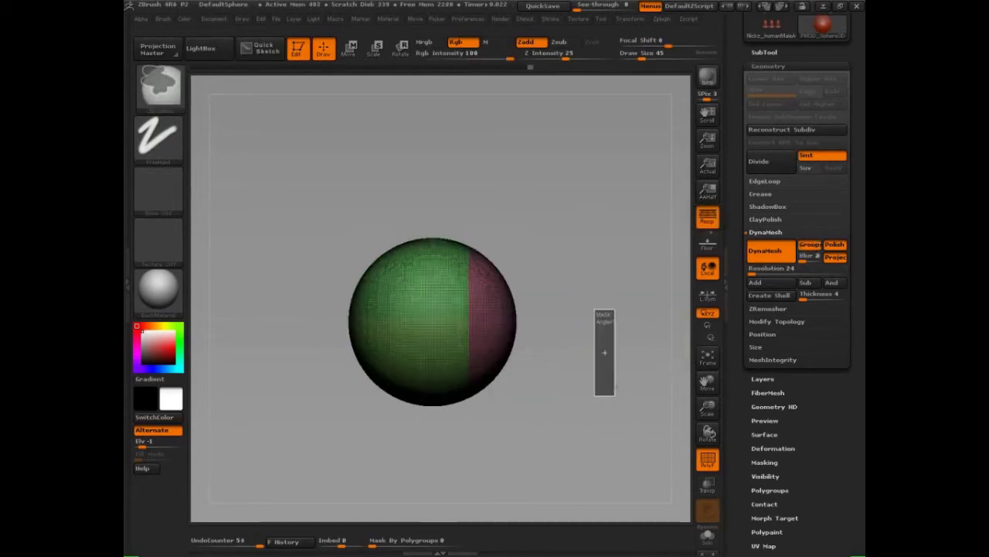
{"action": "left_click_drag", "start_coordinate": [623, 433], "coordinate": [628, 390]}
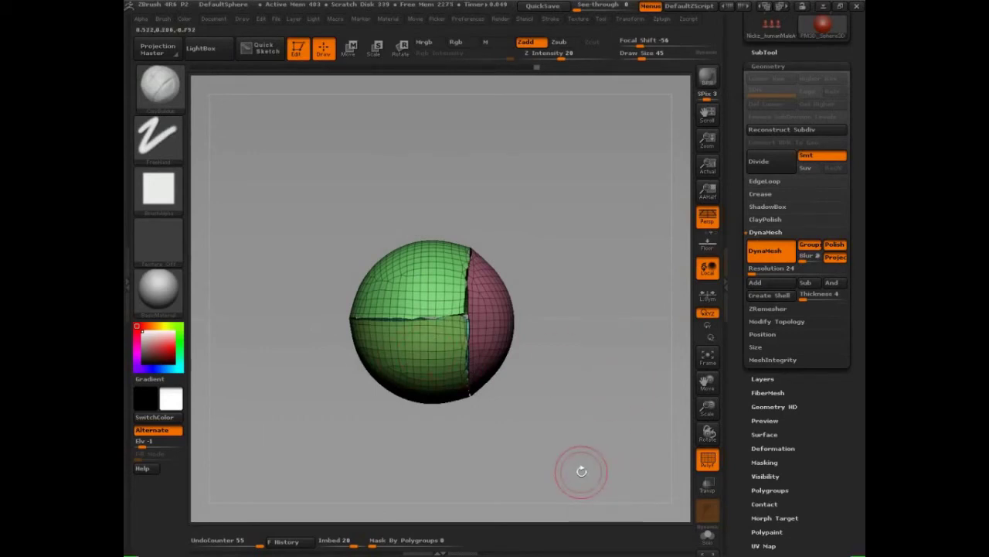
Step: Undo and repeat the grouped remesh, then turn off Groups and remesh the sphere as one mesh at resolution 24
{"action": "key", "text": "ctrl+z"}
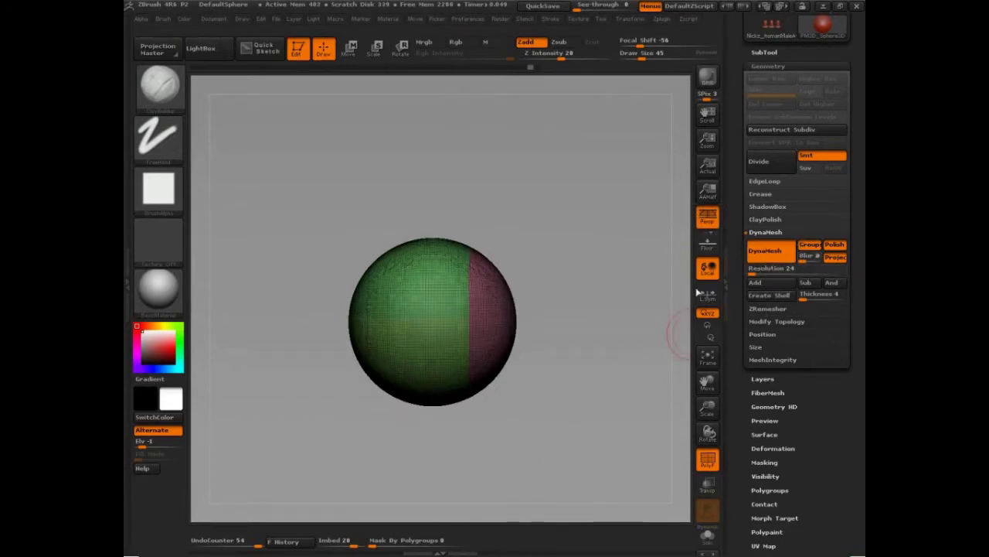
{"action": "left_click_drag", "start_coordinate": [599, 302], "coordinate": [610, 303], "text": "ctrl"}
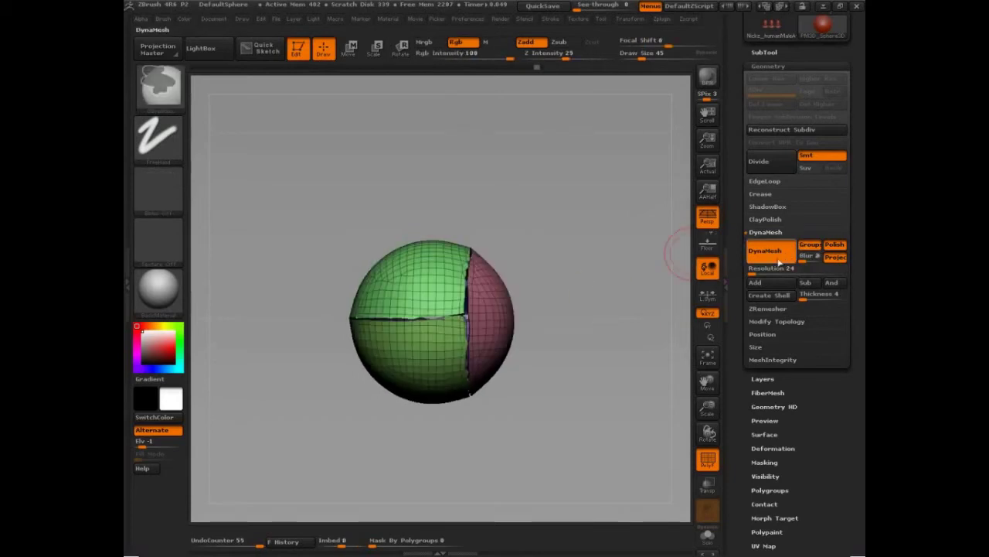
{"action": "left_click_drag", "start_coordinate": [611, 259], "coordinate": [592, 482], "text": "ctrl"}
{"action": "key", "text": "f"}
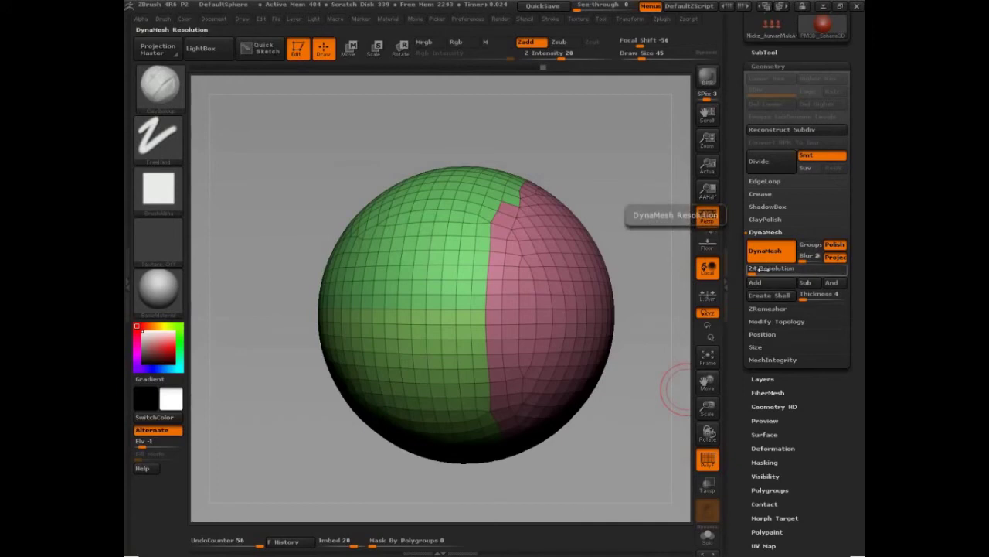
Step: Set the DynaMesh resolution to 976, remesh the sphere, and choose to wait for the program to respond
{"action": "key", "text": "shift"}
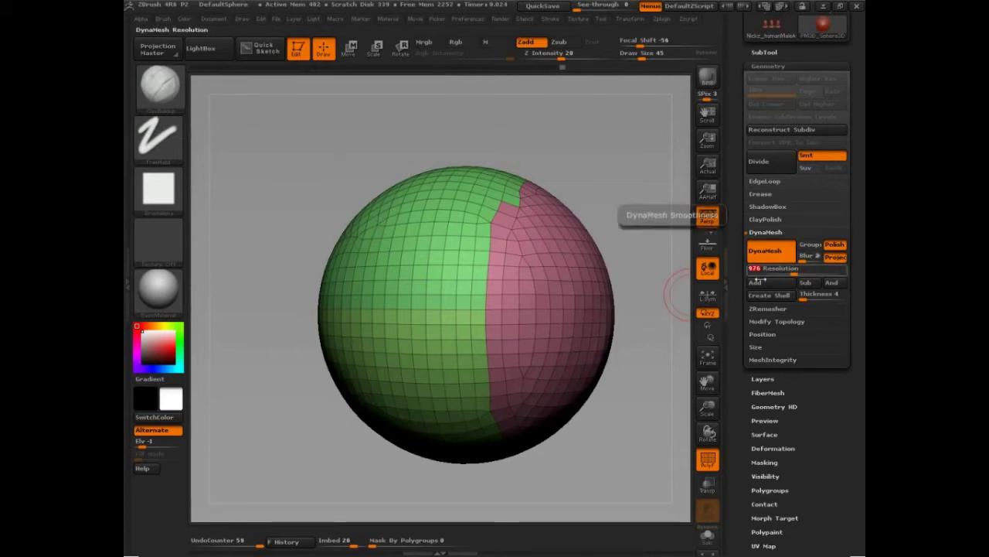
{"action": "left_click_drag", "start_coordinate": [837, 266], "coordinate": [751, 267]}
{"action": "key", "text": "ctrl"}
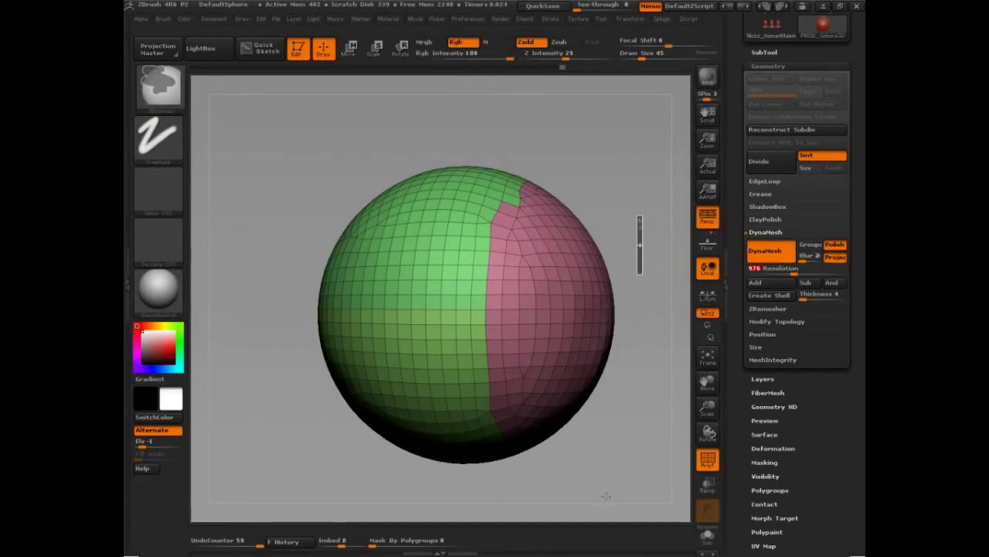
{"action": "left_click_drag", "start_coordinate": [581, 504], "coordinate": [578, 504], "text": "ctrl"}
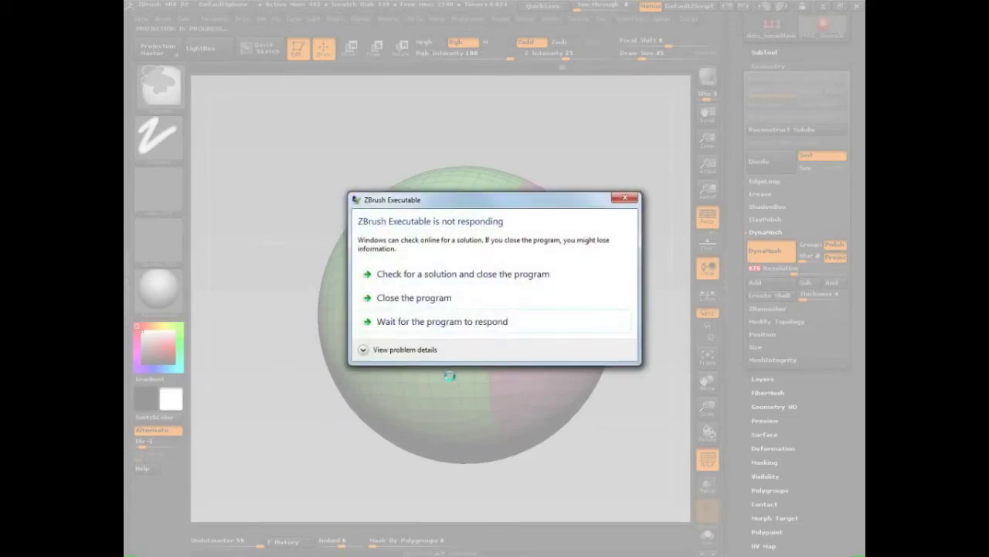
{"action": "left_click", "coordinate": [426, 320]}
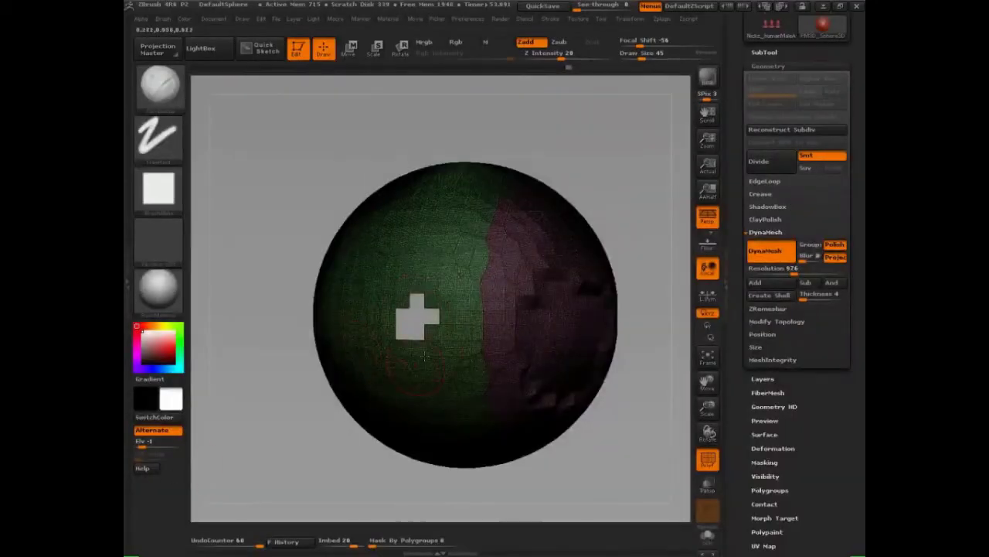
Step: Examine the sphere's surface with the polyframe hidden, try DynaMesh resolution 392, and undo the high-resolution remesh
{"action": "right_click_drag", "start_coordinate": [527, 305], "coordinate": [507, 331]}
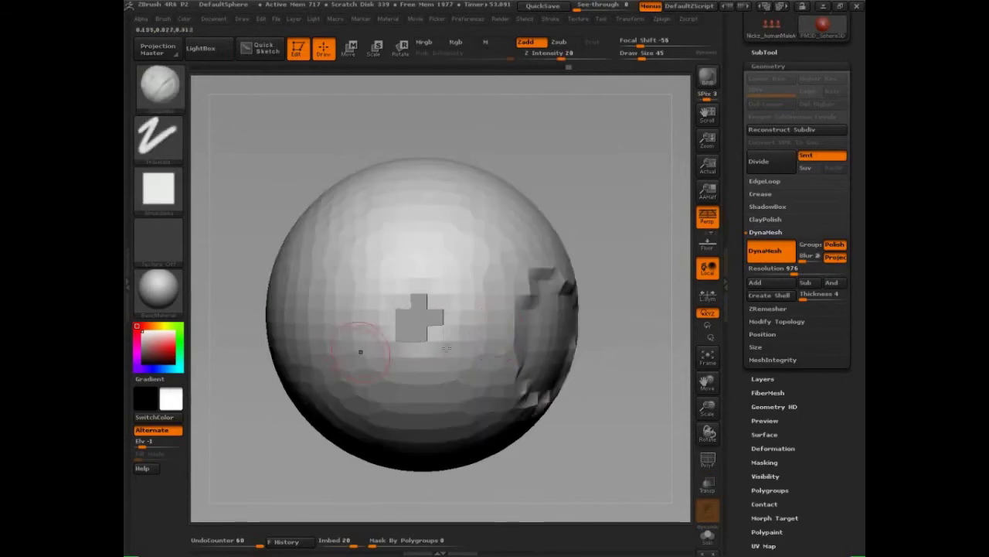
{"action": "right_click_drag", "start_coordinate": [525, 267], "coordinate": [660, 254]}
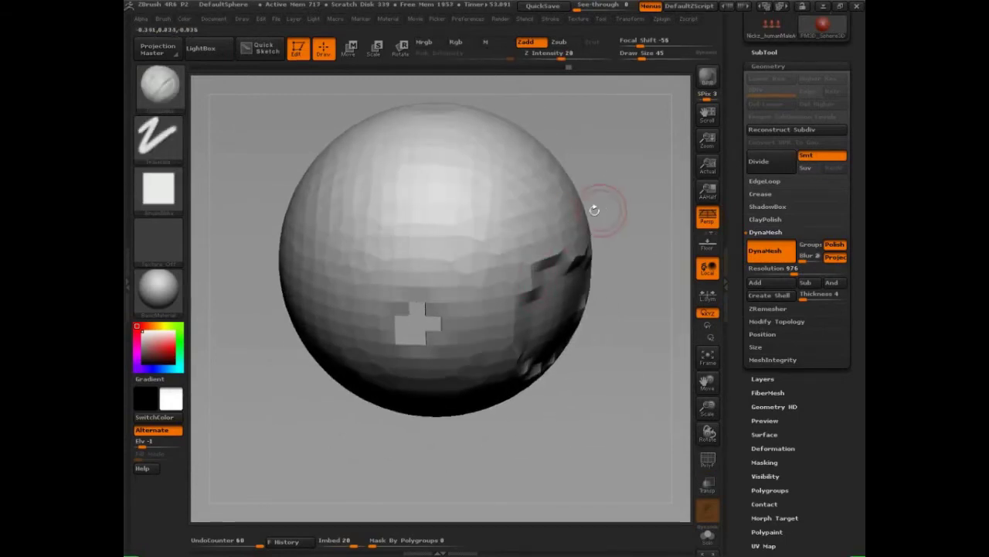
{"action": "right_click_drag", "start_coordinate": [596, 253], "coordinate": [680, 304]}
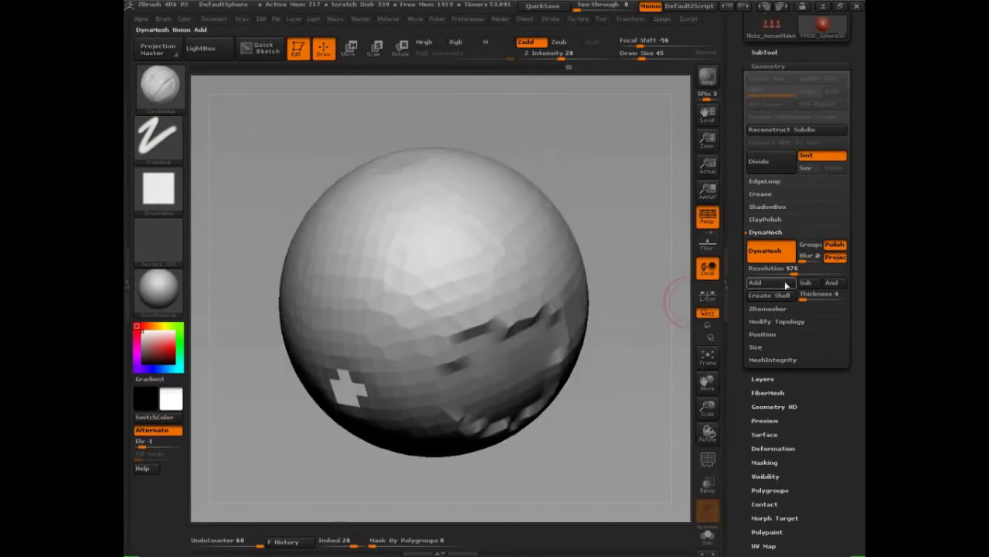
{"action": "left_click_drag", "start_coordinate": [790, 271], "coordinate": [769, 269]}
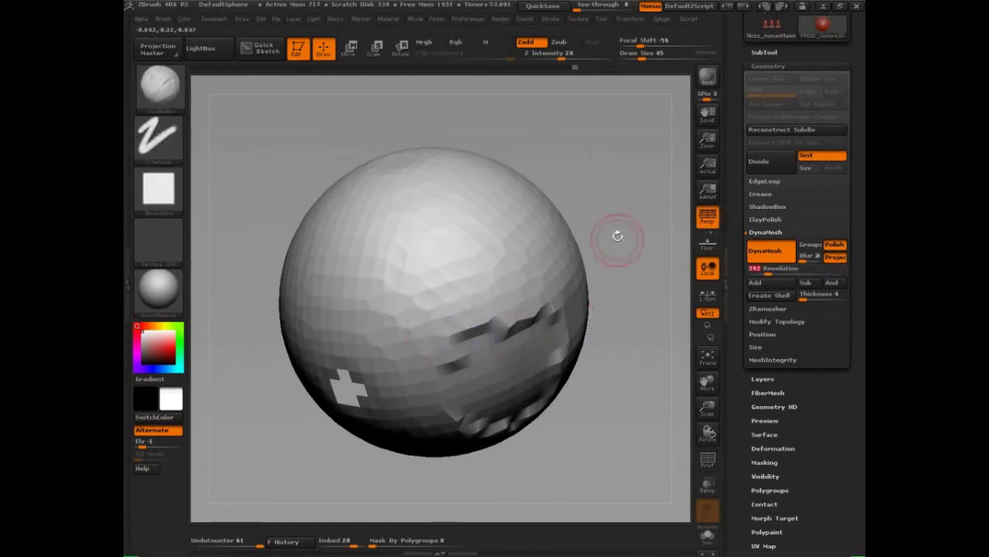
{"action": "left_click_drag", "start_coordinate": [614, 240], "coordinate": [598, 274], "text": "ctrl"}
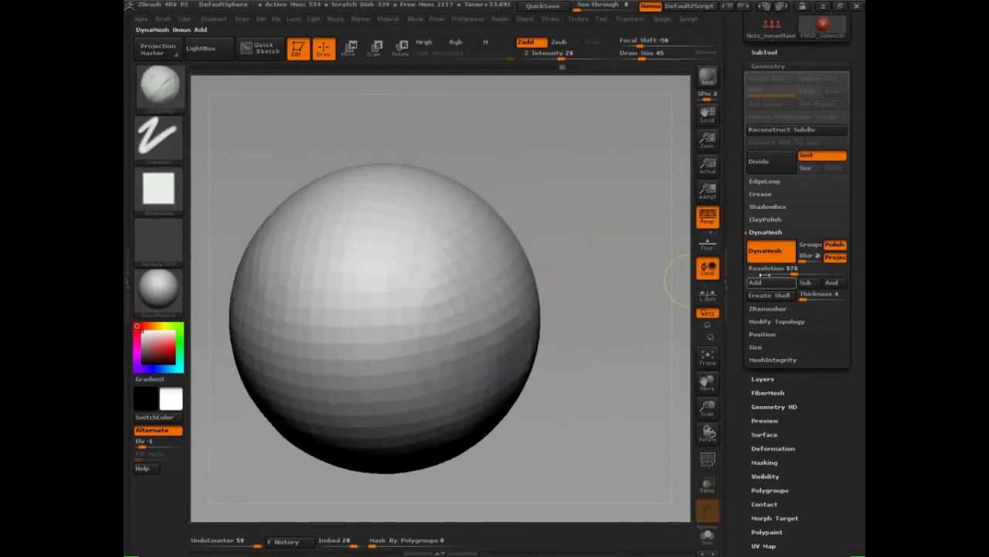
Step: Set the DynaMesh resolution to 392 for the sphere
{"action": "left_click", "coordinate": [788, 270]}
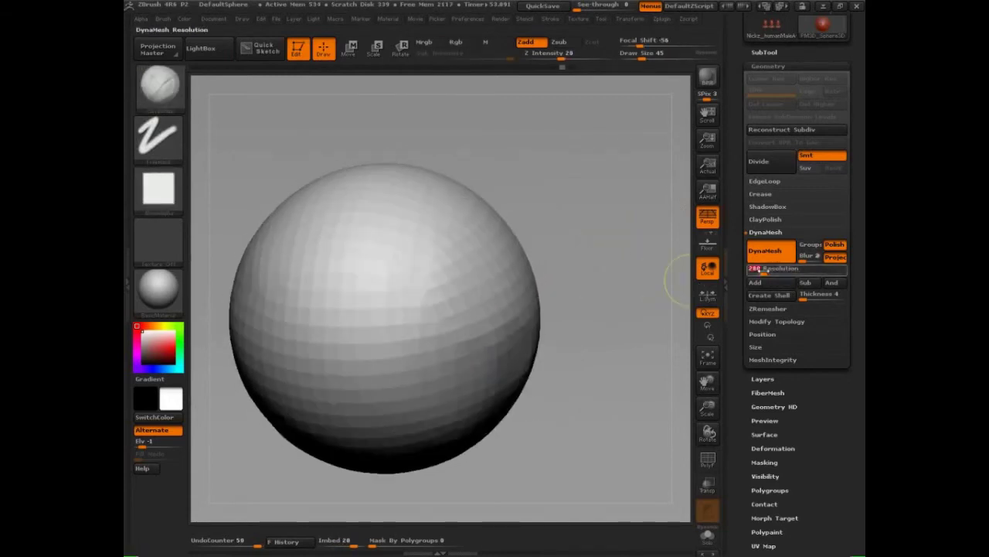
{"action": "key", "text": "shift+f"}
{"action": "key", "text": "shift+f"}
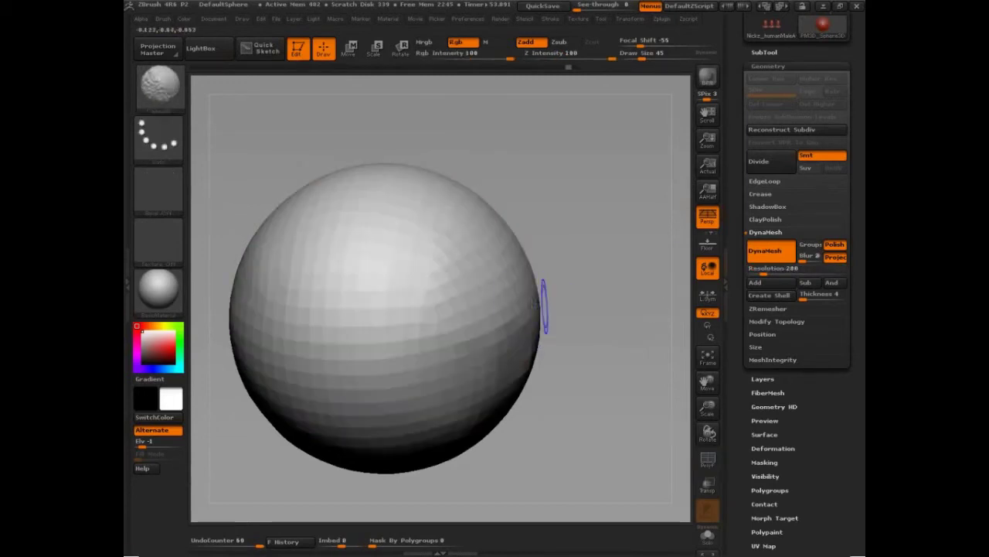
{"action": "left_click", "coordinate": [767, 272]}
{"action": "type", "text": "392"}
{"action": "key", "text": "Return"}
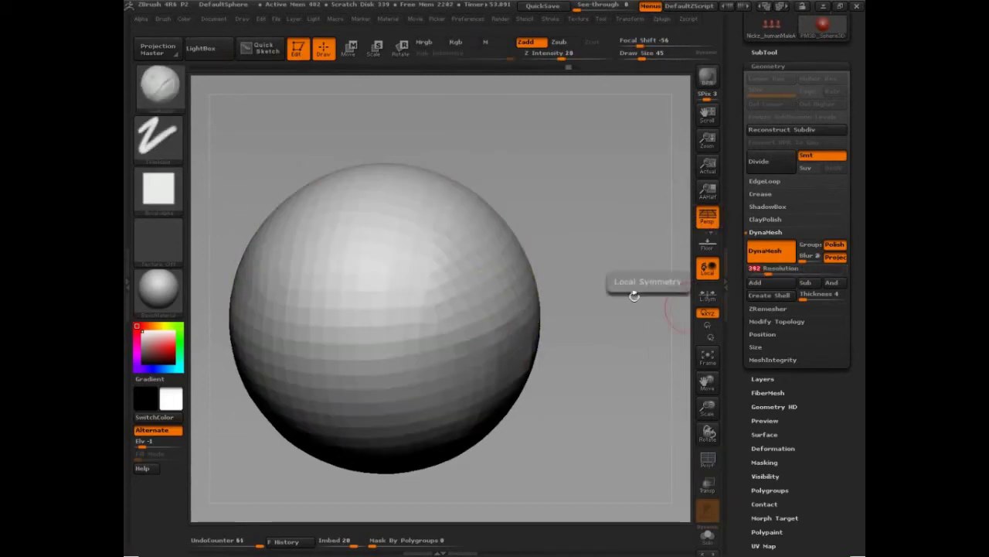
Step: Sculpt a brush stroke on the sphere's side, remesh it at DynaMesh resolution 392 with Polish and Project on, and inspect the surface
{"action": "mouse_move", "coordinate": [480, 278]}
{"action": "left_mouse_down"}
{"action": "mouse_move", "coordinate": [495, 324]}
{"action": "mouse_move", "coordinate": [512, 336]}
{"action": "mouse_move", "coordinate": [581, 241]}
{"action": "mouse_move", "coordinate": [518, 364]}
{"action": "mouse_move", "coordinate": [502, 325]}
{"action": "mouse_move", "coordinate": [511, 363]}
{"action": "left_mouse_up"}
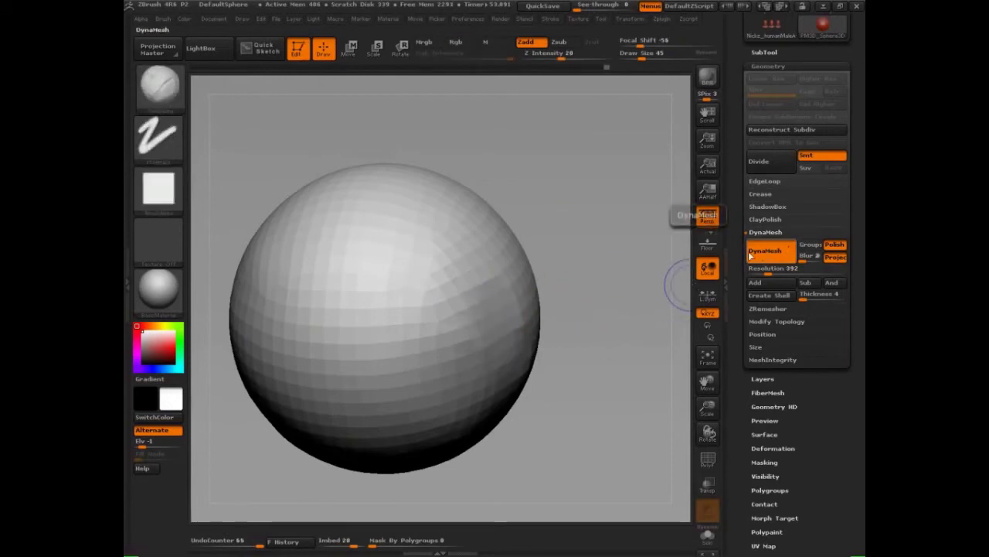
{"action": "key", "text": "ctrl"}
{"action": "left_click_drag", "start_coordinate": [581, 352], "coordinate": [582, 351], "text": "ctrl"}
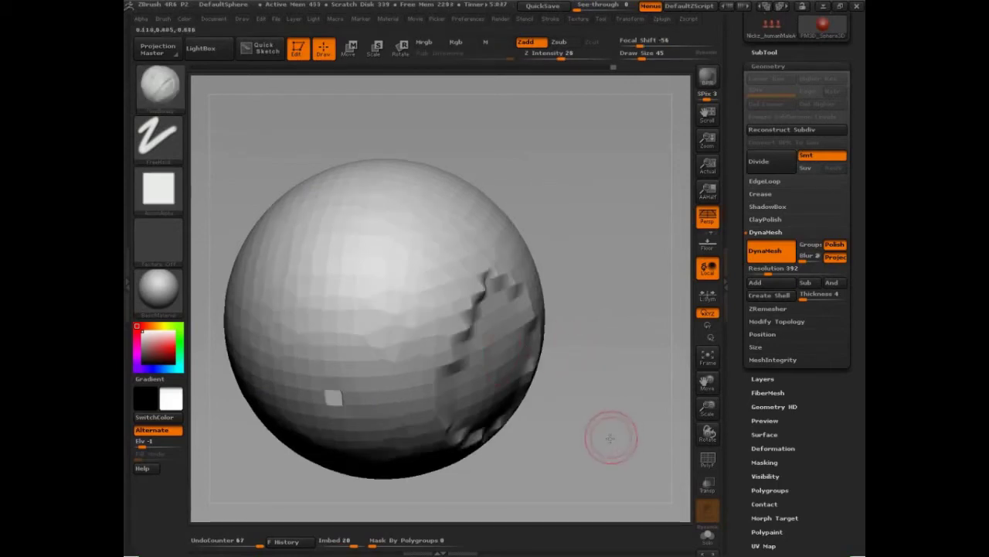
{"action": "left_click_drag", "start_coordinate": [611, 437], "coordinate": [566, 414]}
{"action": "left_click_drag", "start_coordinate": [351, 435], "coordinate": [224, 374], "text": "alt"}
{"action": "mouse_move", "coordinate": [609, 407]}
{"action": "left_mouse_down"}
{"action": "mouse_move", "coordinate": [551, 417]}
{"action": "mouse_move", "coordinate": [583, 450]}
{"action": "mouse_move", "coordinate": [585, 479]}
{"action": "mouse_move", "coordinate": [505, 417]}
{"action": "left_mouse_up"}
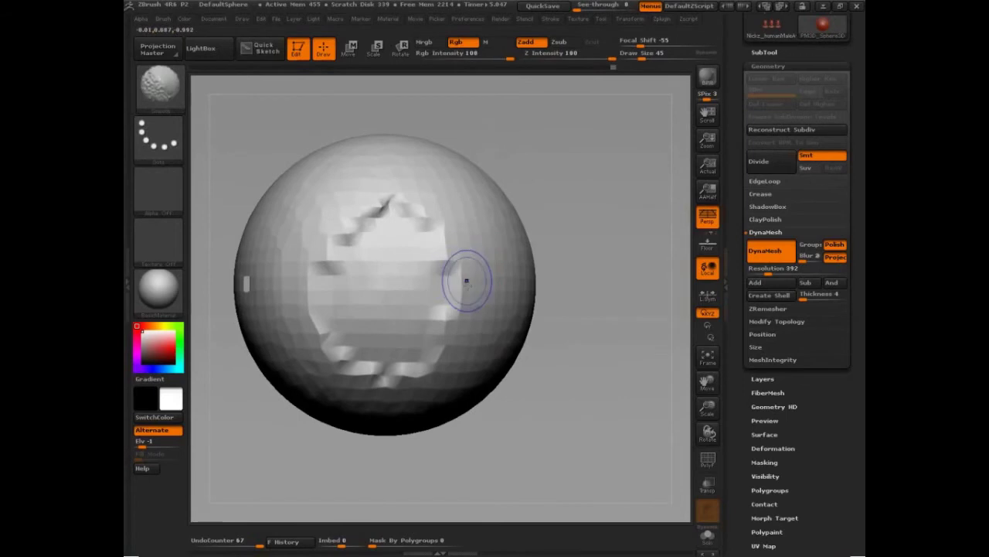
Step: Compare the sphere before and after the remesh with the polyframe shown by undoing and redoing the remesh
{"action": "key", "text": "shift+f"}
{"action": "left_click_drag", "start_coordinate": [520, 337], "coordinate": [616, 404], "text": "alt"}
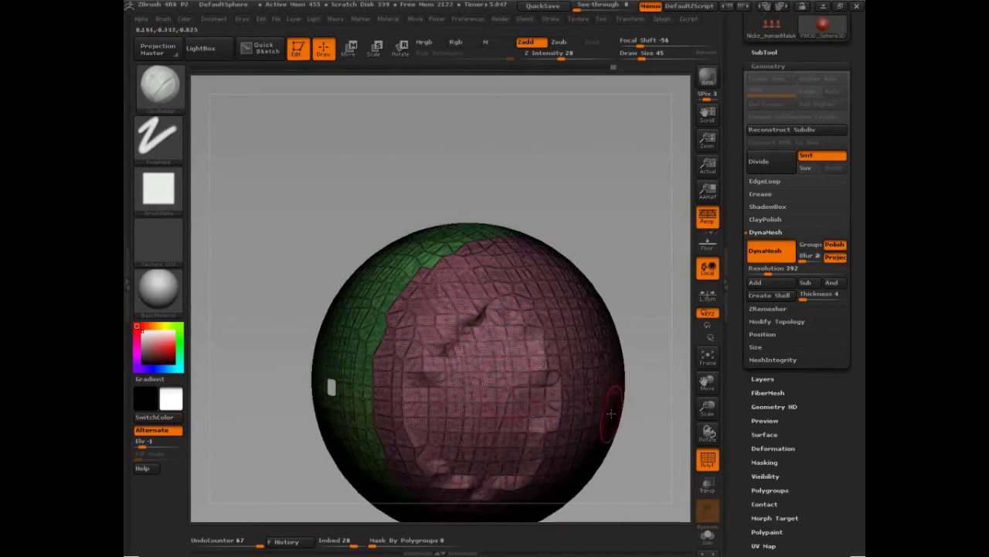
{"action": "key", "text": "shift"}
{"action": "key", "text": "ctrl+z"}
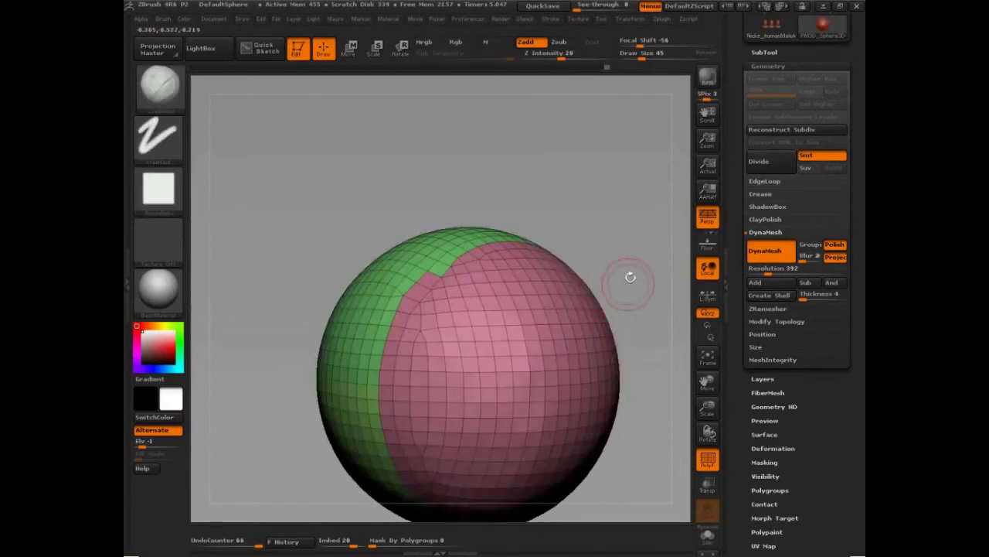
{"action": "left_click_drag", "start_coordinate": [630, 277], "coordinate": [610, 317]}
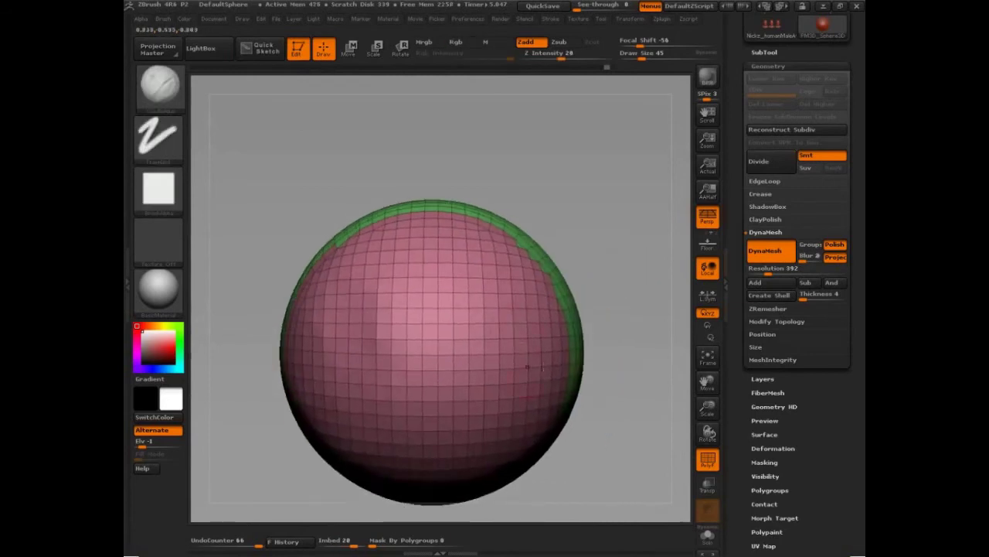
{"action": "mouse_move", "coordinate": [639, 366]}
{"action": "left_mouse_down"}
{"action": "mouse_move", "coordinate": [665, 360]}
{"action": "mouse_move", "coordinate": [605, 353]}
{"action": "left_mouse_up"}
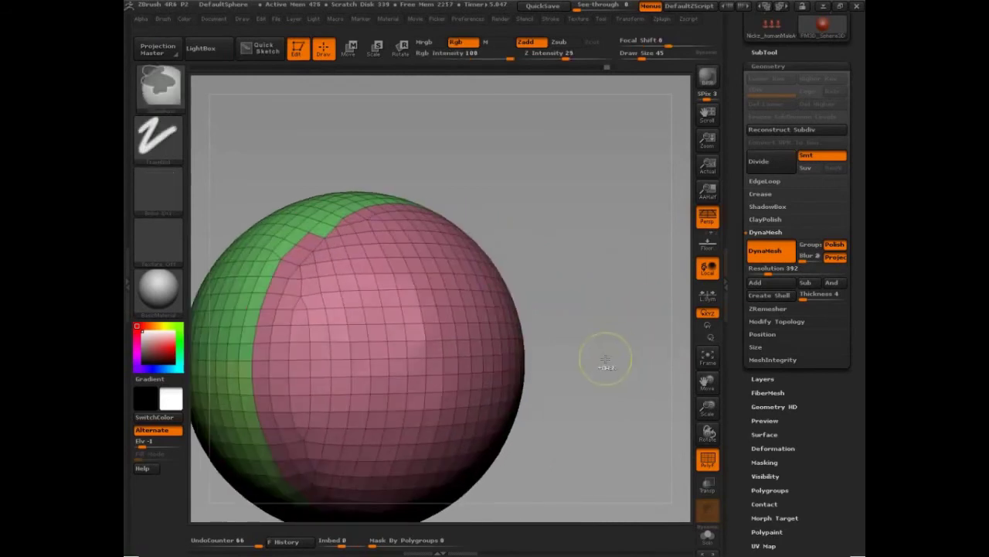
{"action": "key", "text": "ctrl+shift"}
{"action": "key", "text": "ctrl+shift+z"}
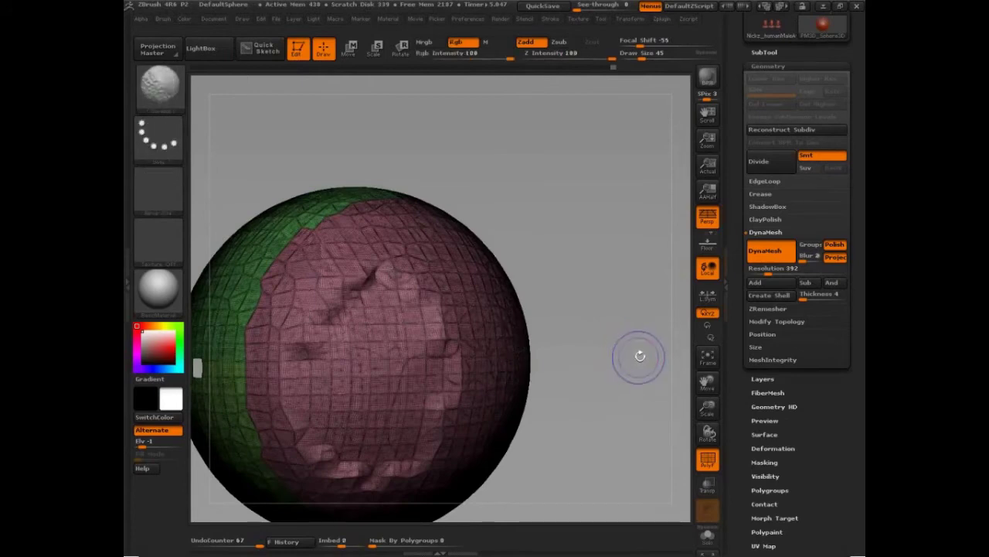
Step: Hide the polyframe and set the DynaMesh Blur to 77 with Polish and Project off
{"action": "key", "text": "shift+f"}
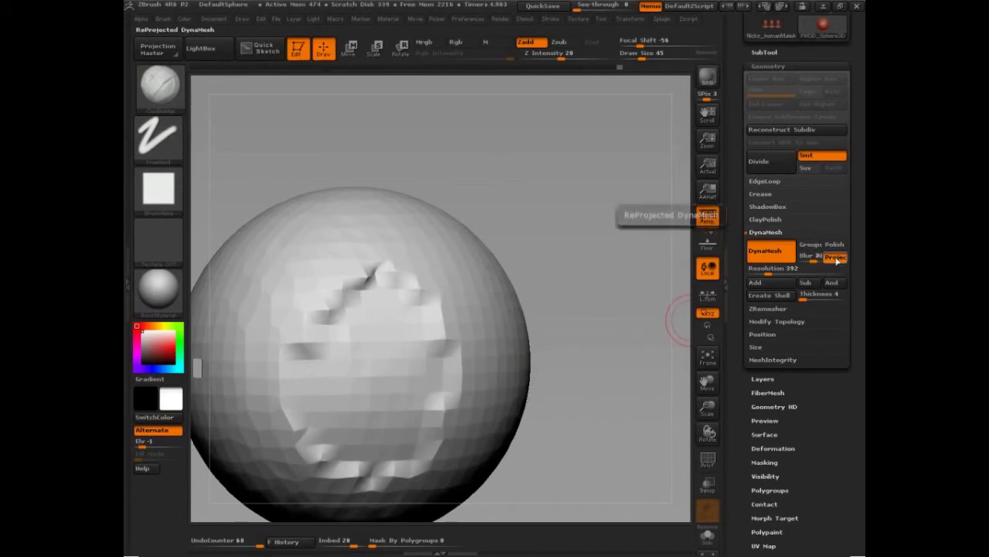
{"action": "left_click_drag", "start_coordinate": [812, 258], "coordinate": [809, 259]}
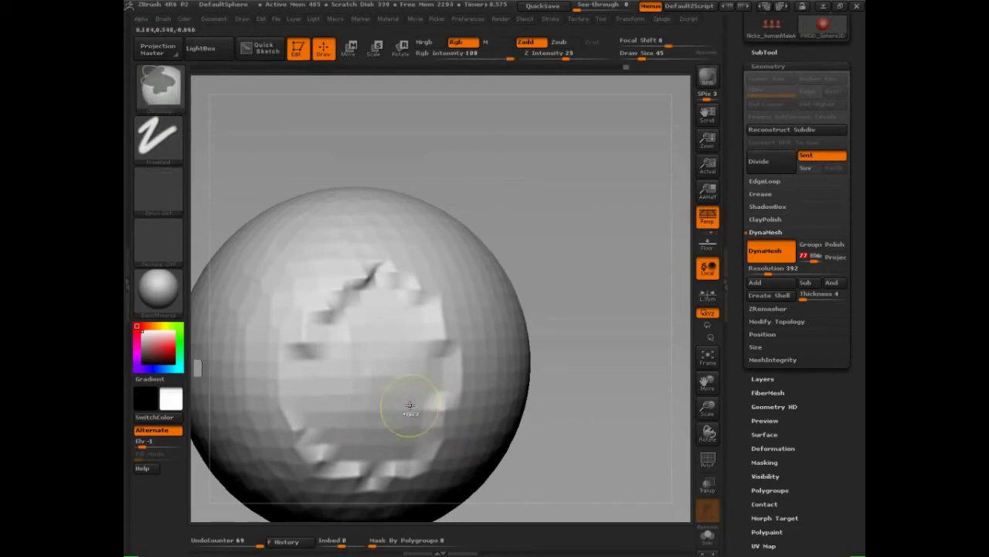
Step: Undo the remesh experiments on the sphere back to DynaMesh resolution 24 and frame the sphere
{"action": "key", "text": "ctrl+z"}
{"action": "key", "text": "ctrl+z"}
{"action": "key", "text": "ctrl+z"}
{"action": "key", "text": "ctrl+z"}
{"action": "key", "text": "ctrl+shift+z"}
{"action": "key", "text": "ctrl+shift+z"}
{"action": "key", "text": "ctrl+shift+z"}
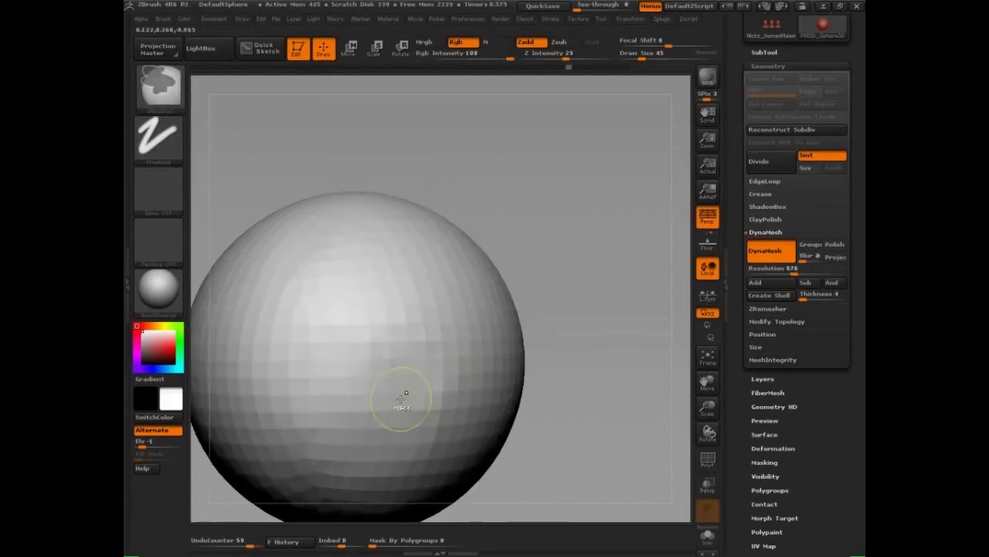
{"action": "key", "text": "ctrl+z"}
{"action": "key", "text": "ctrl+z"}
{"action": "key", "text": "ctrl+z"}
{"action": "key", "text": "ctrl+z"}
{"action": "key", "text": "ctrl+z"}
{"action": "key", "text": "ctrl+z"}
{"action": "key", "text": "ctrl+z"}
{"action": "key", "text": "ctrl+z"}
{"action": "key", "text": "ctrl+z"}
{"action": "key", "text": "ctrl+z"}
{"action": "key", "text": "ctrl+z"}
{"action": "key", "text": "ctrl+z"}
{"action": "right_click_drag", "start_coordinate": [374, 393], "coordinate": [322, 396]}
{"action": "key", "text": "ctrl+z"}
{"action": "key", "text": "f"}
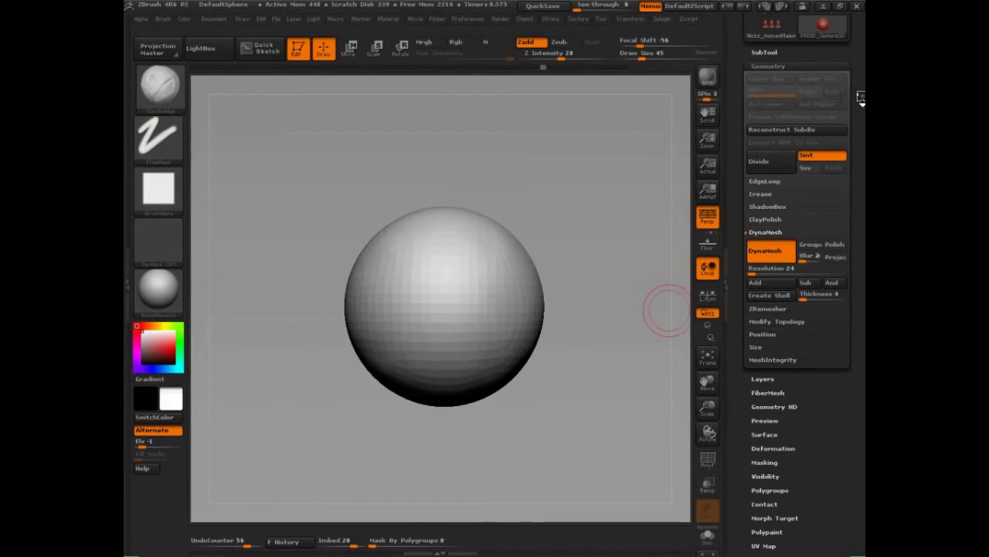
Step: Show the SubTool list and choose the IMM Toon insert-mesh brush
{"action": "scroll", "coordinate": [778, 151], "scroll_direction": "up", "scroll_amount": 3}
{"action": "left_click", "coordinate": [759, 139]}
{"action": "scroll", "coordinate": [765, 146], "scroll_direction": "down", "scroll_amount": 1}
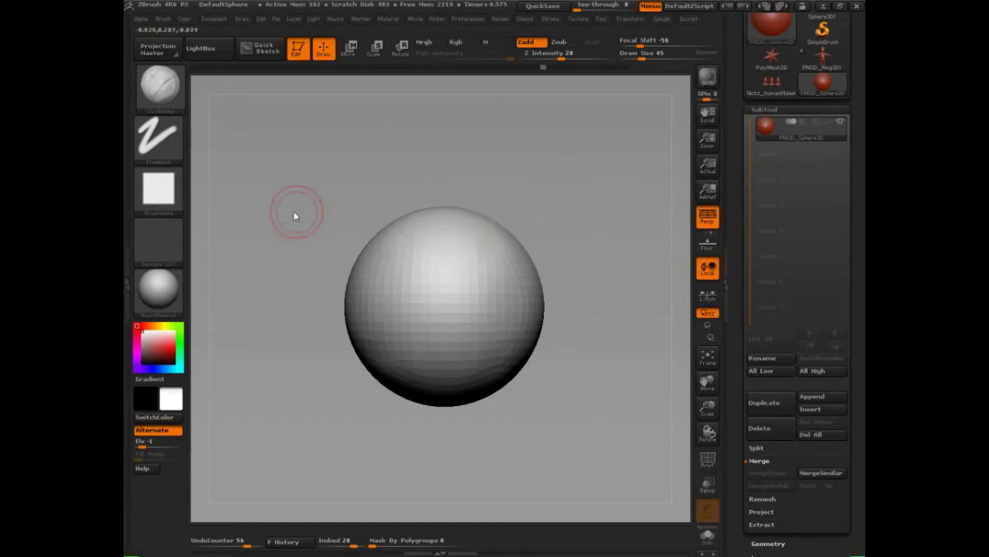
{"action": "key", "text": "b"}
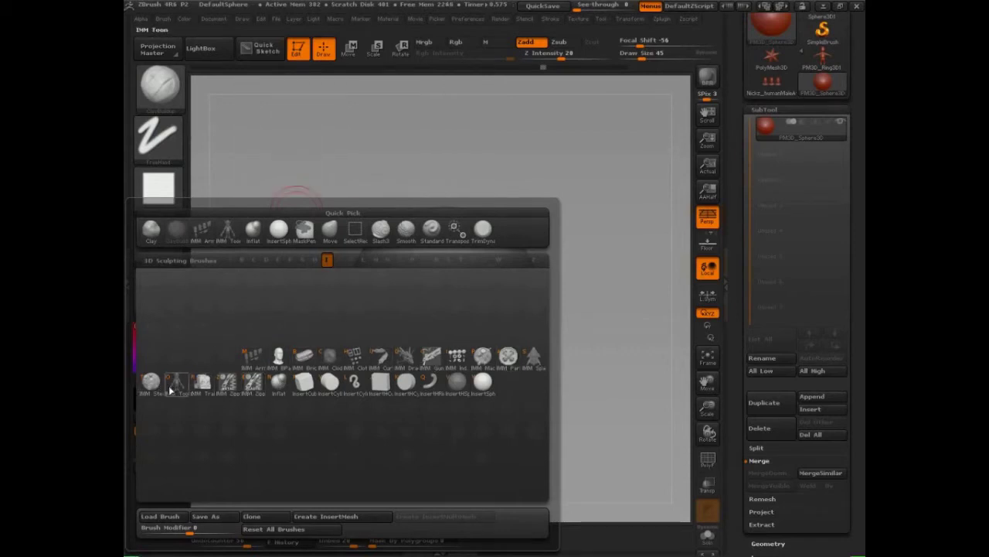
{"action": "mouse_move", "coordinate": [171, 391]}
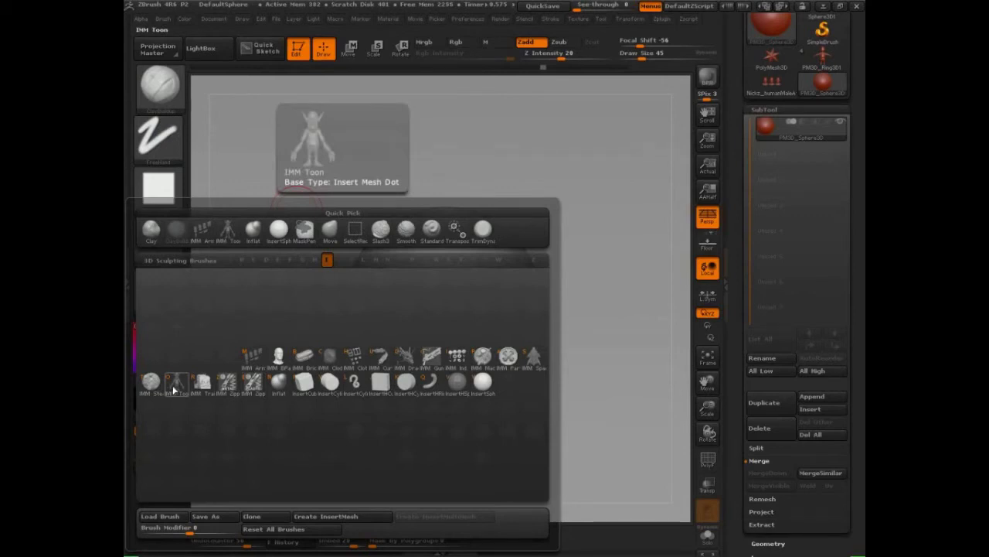
{"action": "left_click", "coordinate": [175, 390]}
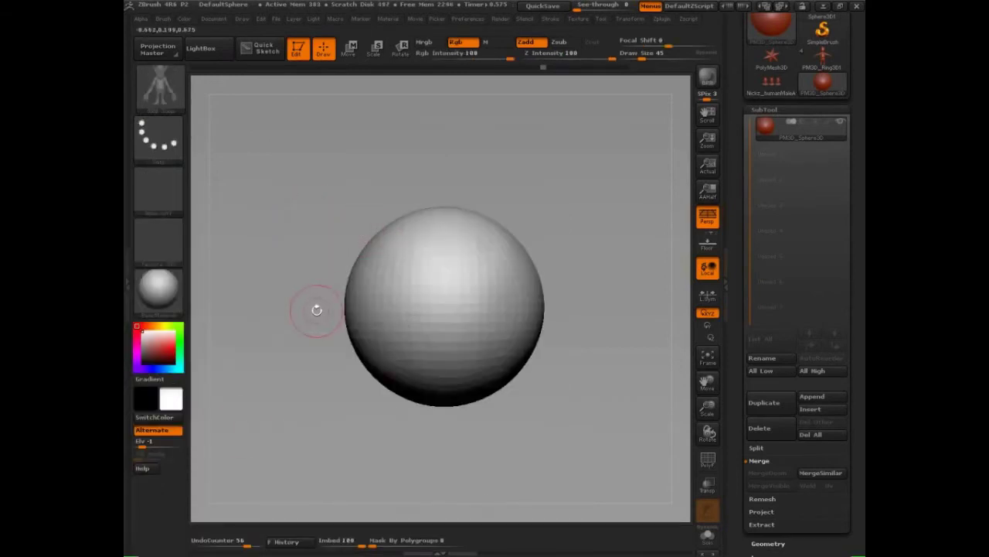
Step: Insert a small Bare Foot on the sphere's lower left and a larger one on its upper right
{"action": "key", "text": "m"}
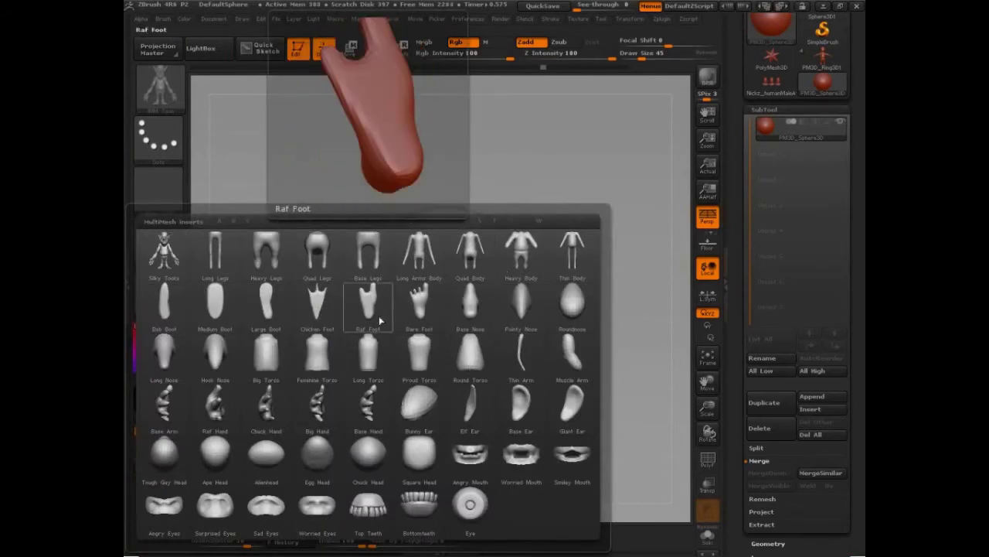
{"action": "left_click", "coordinate": [421, 322]}
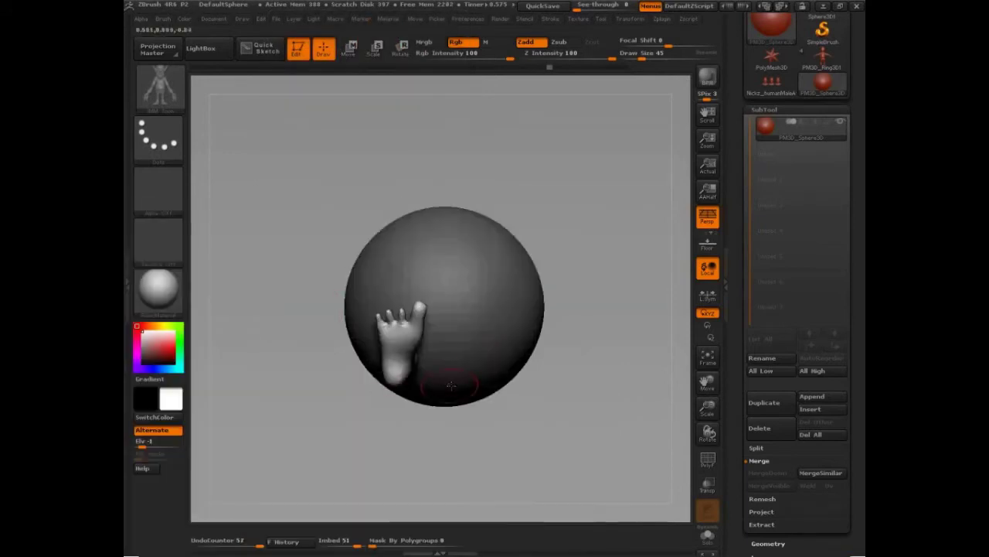
{"action": "left_click_drag", "start_coordinate": [485, 287], "coordinate": [541, 349]}
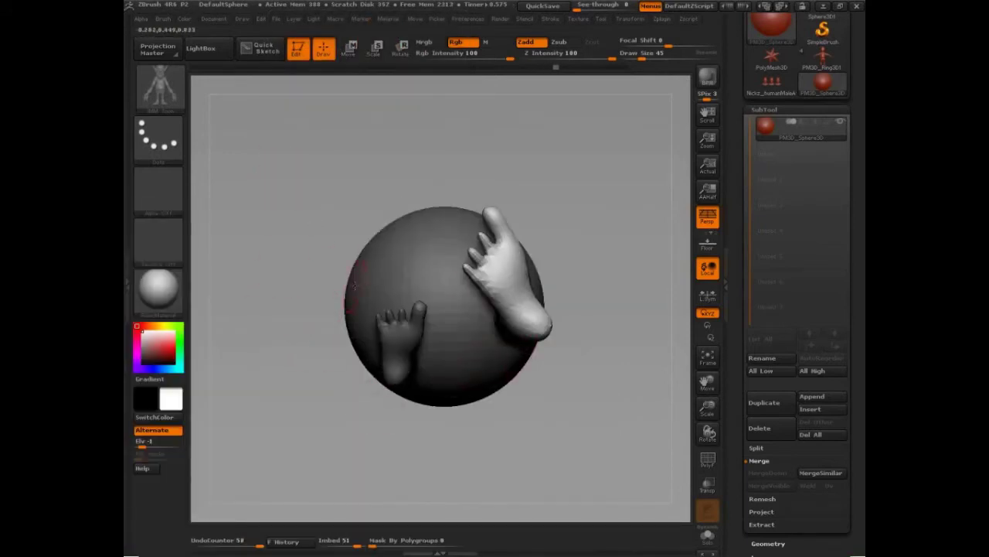
Step: Insert Base Legs on the sphere's upper left and a small hand near its lower right edge
{"action": "key", "text": "m"}
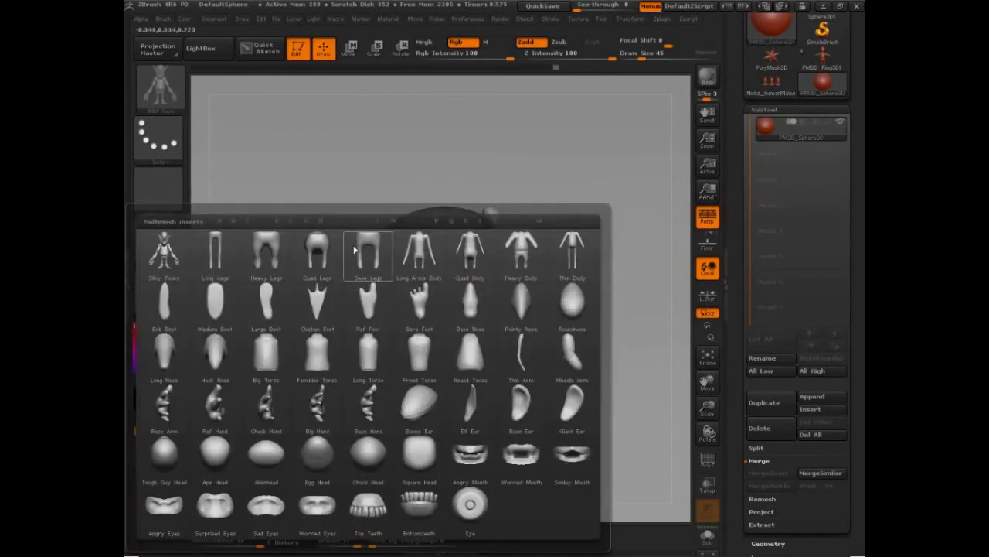
{"action": "left_click", "coordinate": [354, 249]}
{"action": "left_click_drag", "start_coordinate": [410, 221], "coordinate": [531, 339]}
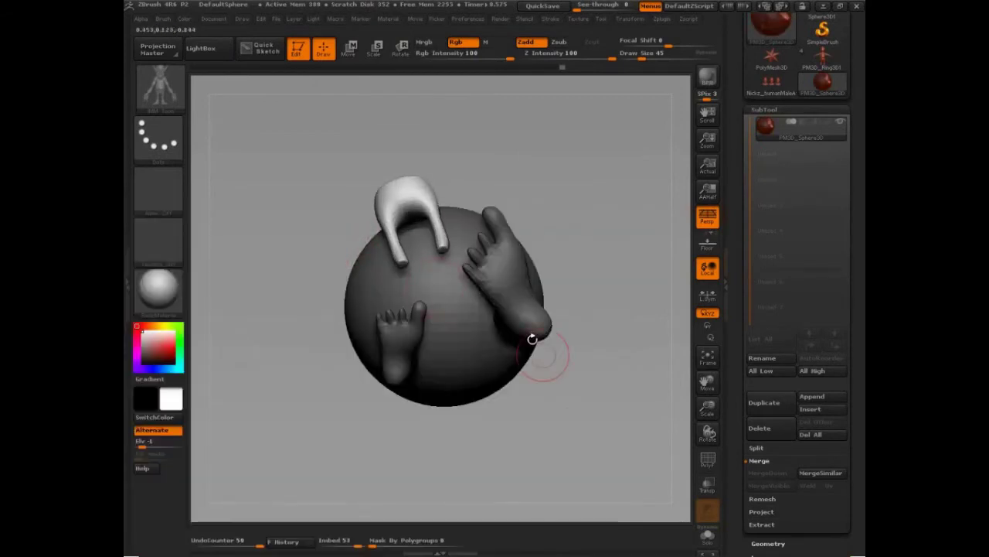
{"action": "key", "text": "m"}
{"action": "left_click", "coordinate": [442, 405]}
{"action": "left_click_drag", "start_coordinate": [479, 387], "coordinate": [532, 473]}
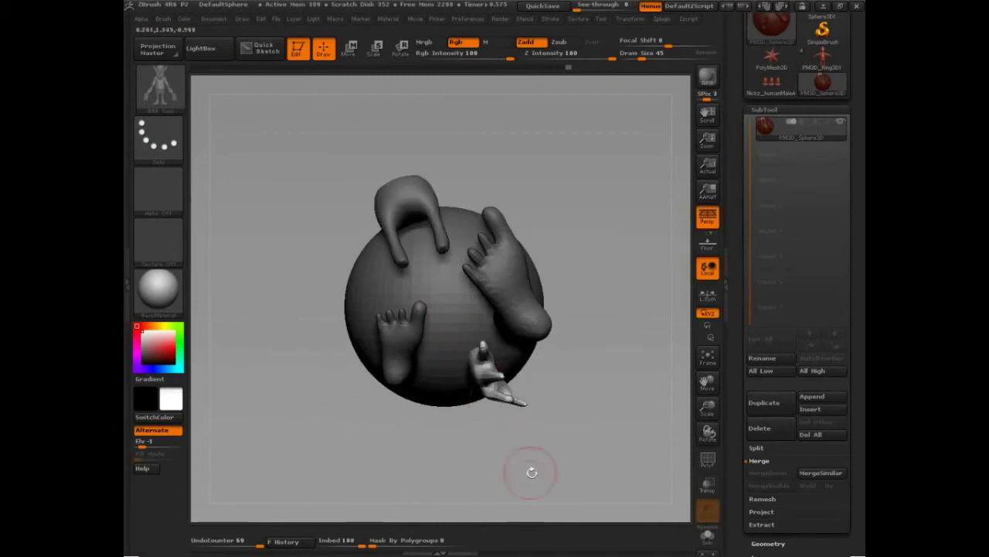
Step: Reselect the IMM Toon brush and pick its Quad Legs mesh for insertion
{"action": "left_click_drag", "start_coordinate": [603, 345], "coordinate": [621, 329]}
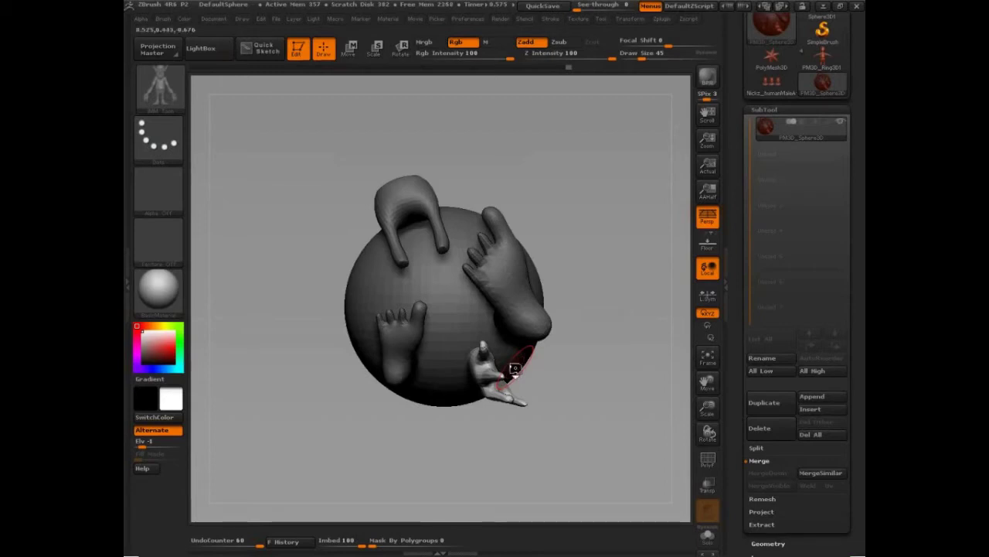
{"action": "key", "text": "b"}
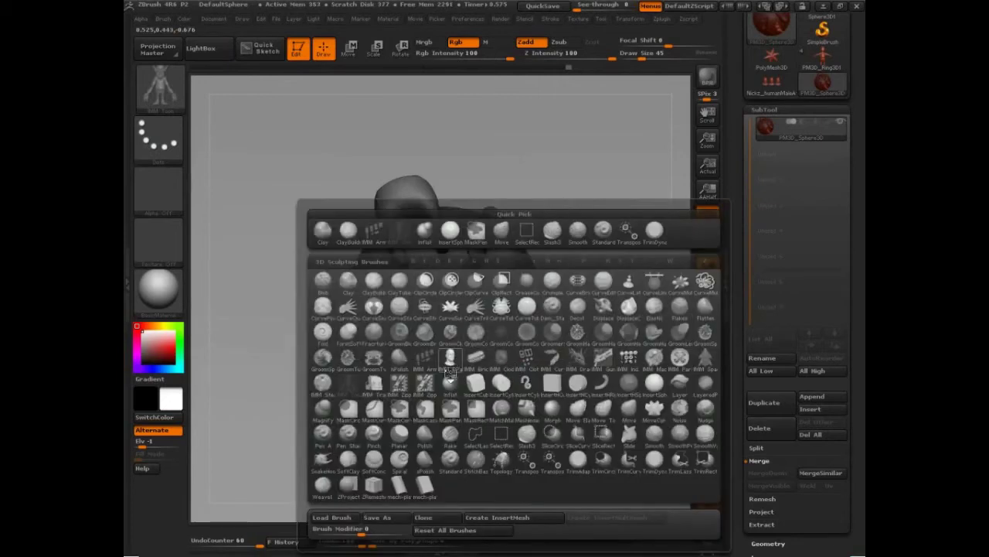
{"action": "key", "text": "i"}
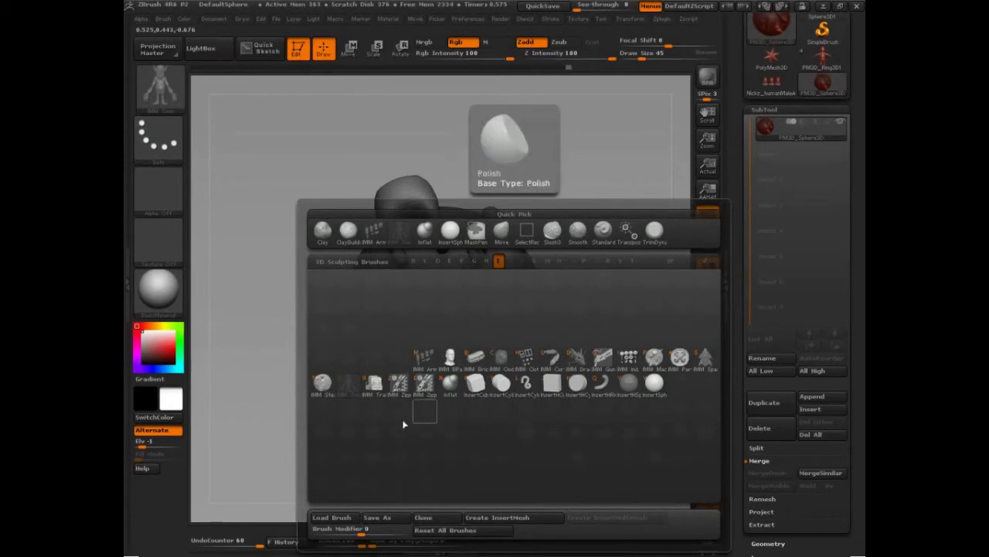
{"action": "left_click", "coordinate": [350, 389]}
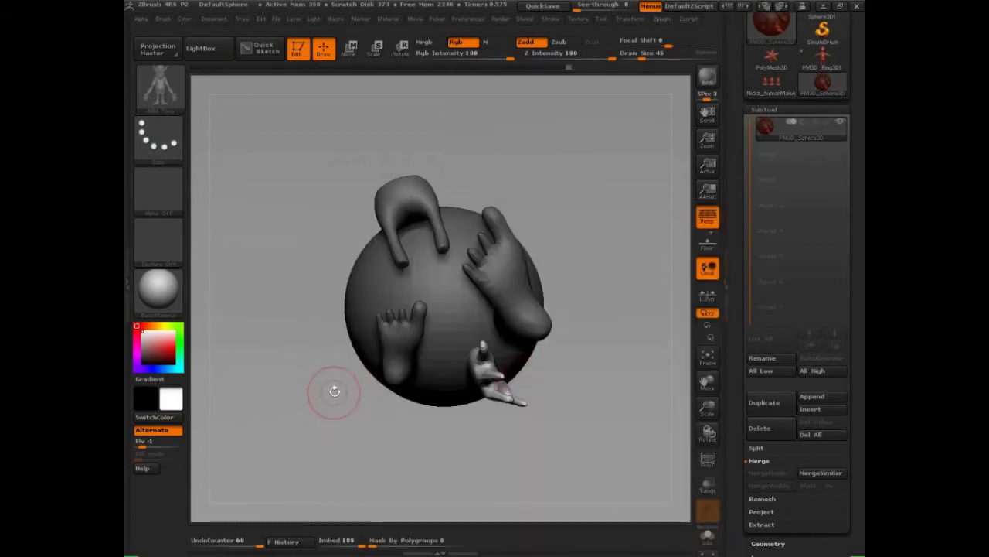
{"action": "key", "text": "m"}
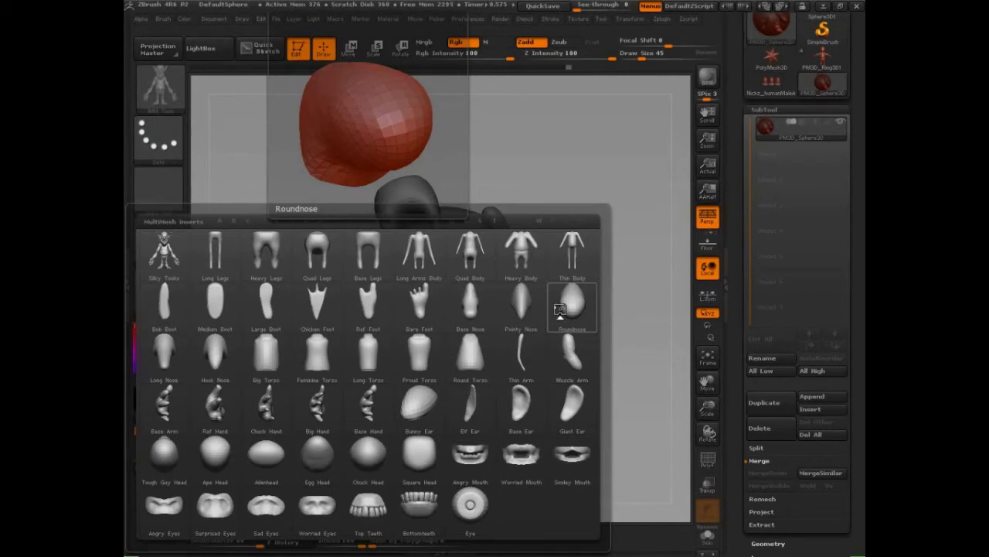
{"action": "left_click", "coordinate": [319, 261]}
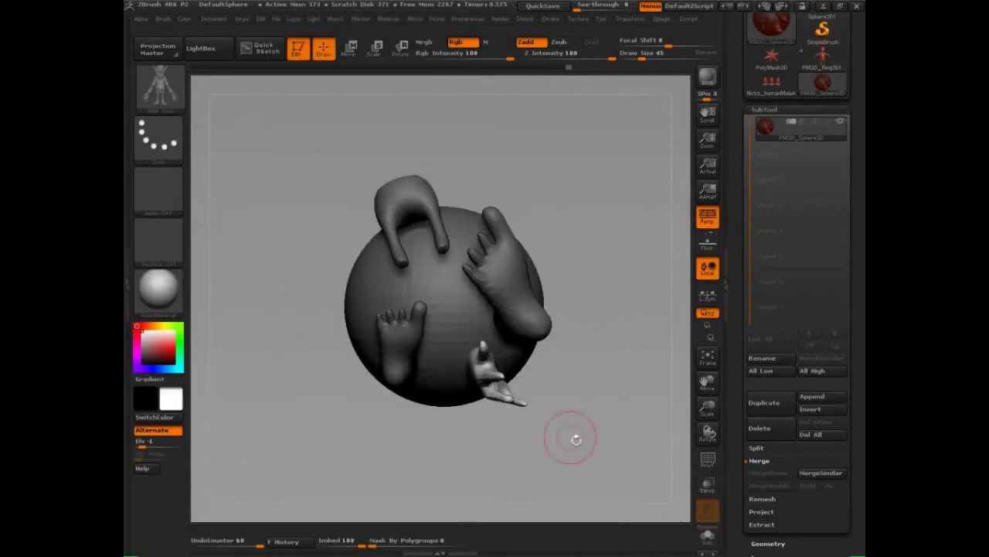
Step: Clear the mask from the sphere and its inserted body parts
{"action": "left_click_drag", "start_coordinate": [590, 433], "coordinate": [561, 466]}
{"action": "left_click_drag", "start_coordinate": [616, 347], "coordinate": [621, 469], "text": "ctrl"}
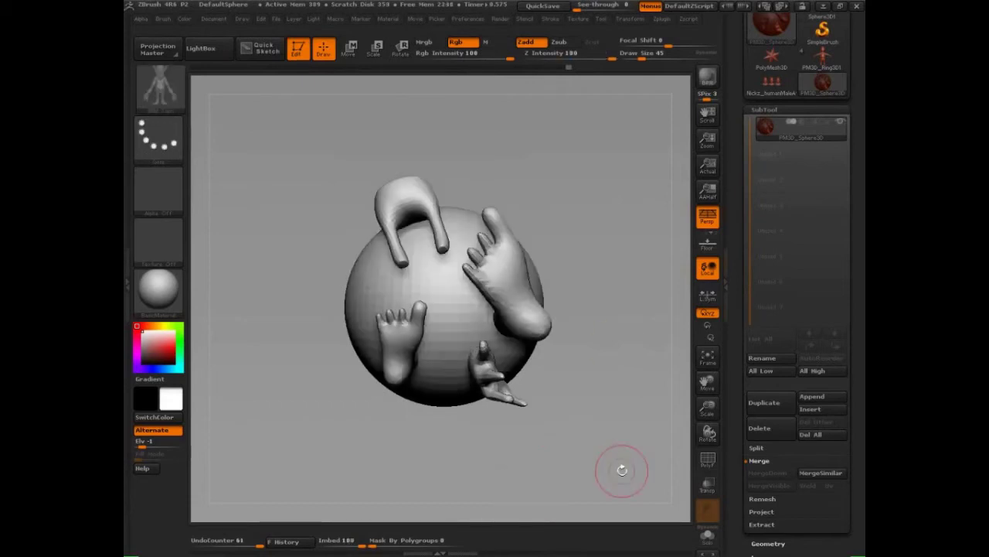
{"action": "left_click_drag", "start_coordinate": [861, 487], "coordinate": [854, 387]}
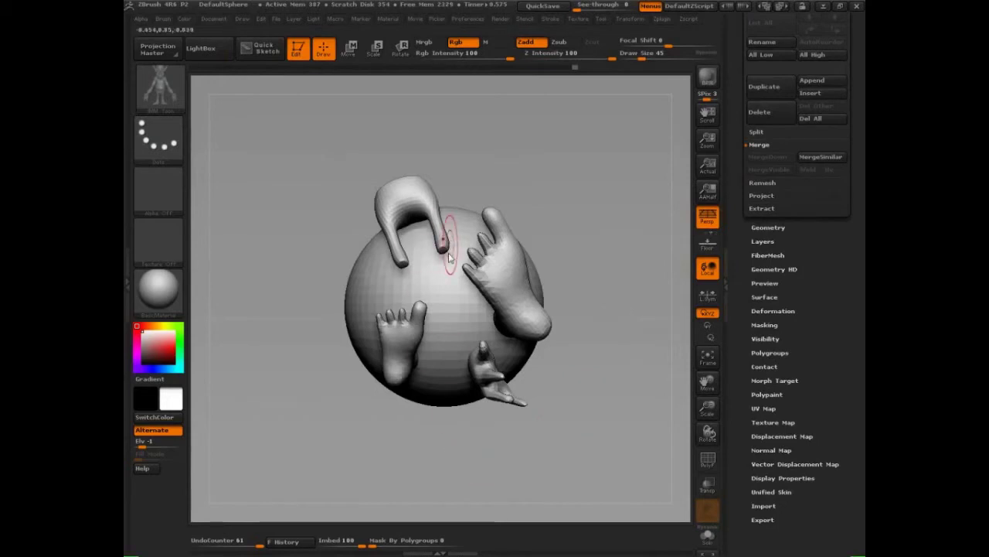
Step: Insert a large four-legged body on the sphere's front, view it from the side, and undo the insertion
{"action": "key", "text": "m"}
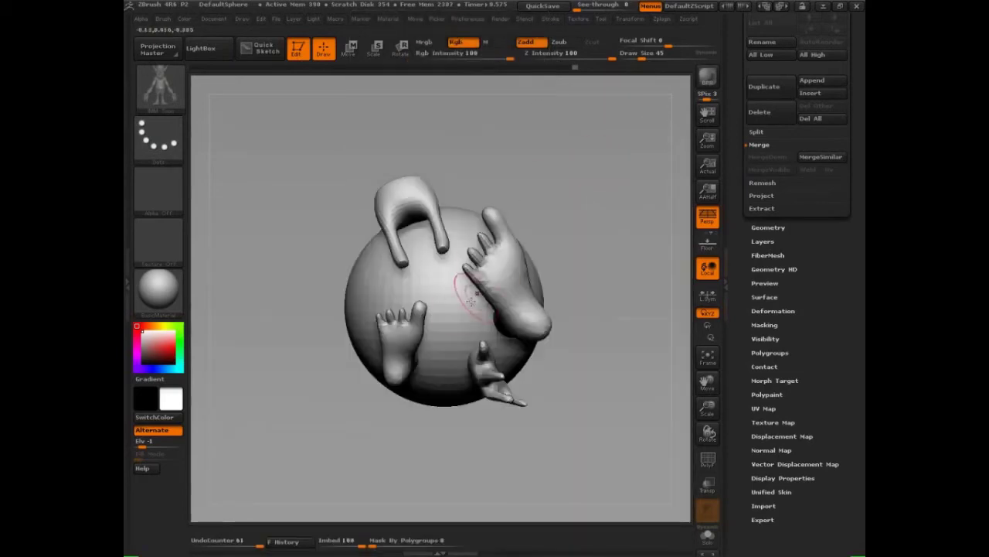
{"action": "left_click_drag", "start_coordinate": [449, 294], "coordinate": [452, 392]}
{"action": "left_click_drag", "start_coordinate": [454, 473], "coordinate": [484, 459]}
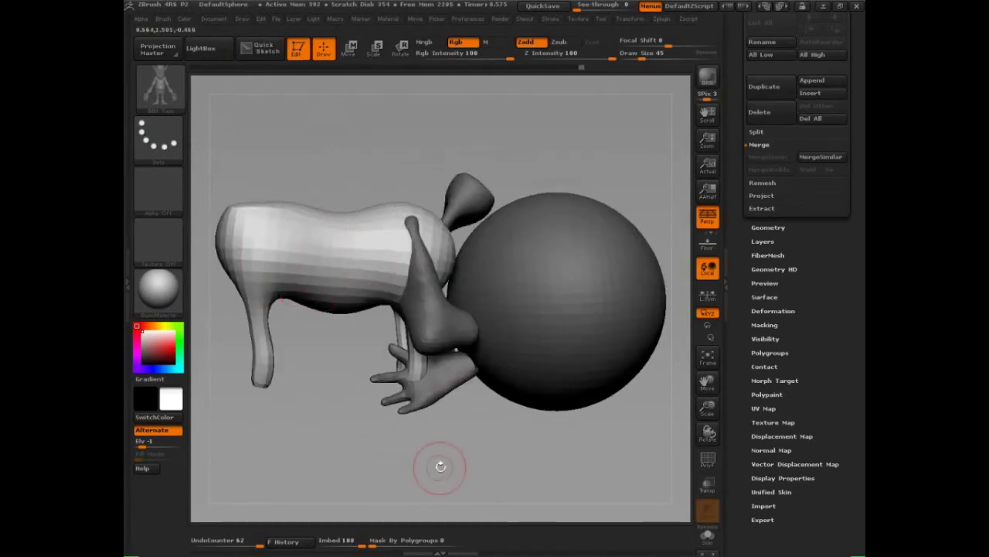
{"action": "left_click_drag", "start_coordinate": [437, 464], "coordinate": [530, 421]}
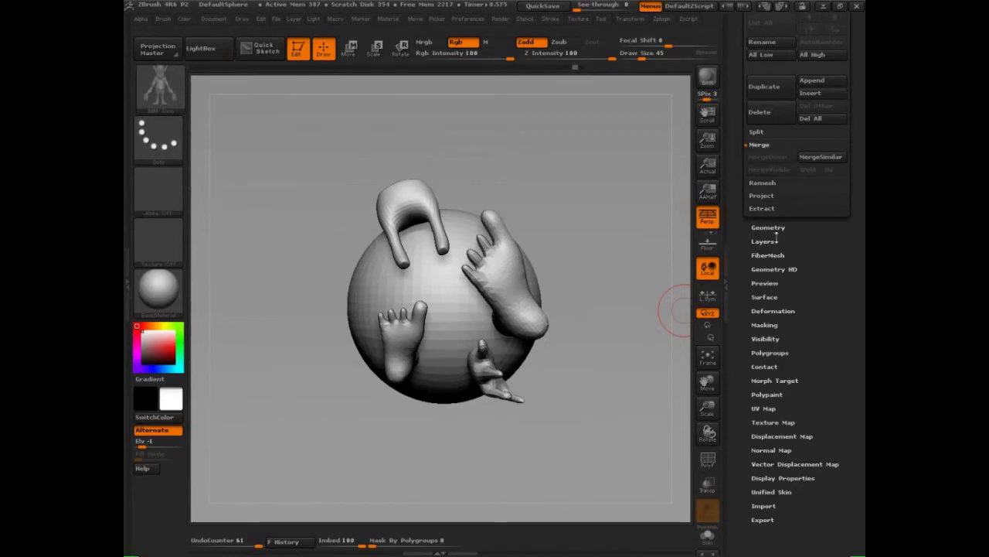
Step: Replace the sphere and its attached parts with the Quad Legs mesh using Mesh From Brush, and view its front
{"action": "left_click", "coordinate": [768, 228]}
{"action": "left_click_drag", "start_coordinate": [822, 368], "coordinate": [815, 473]}
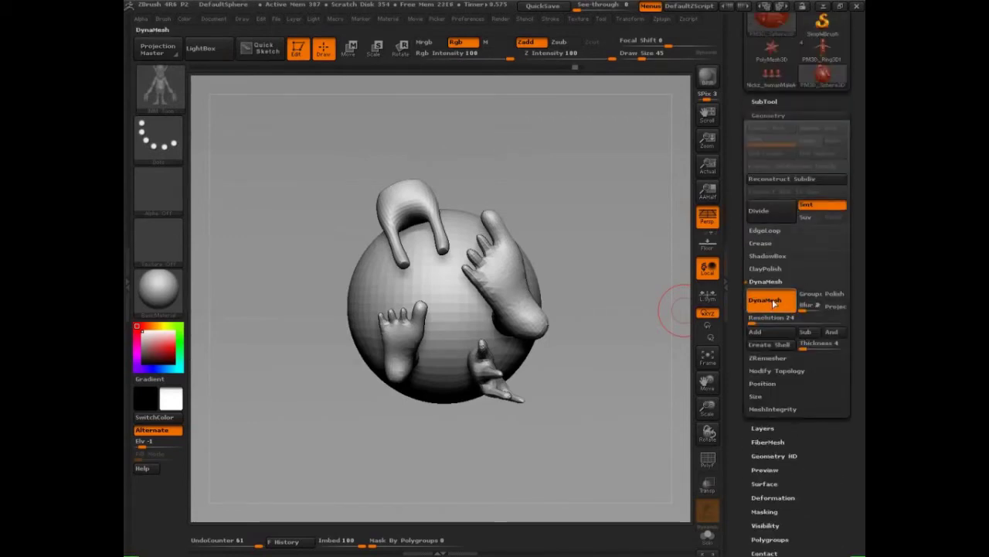
{"action": "left_click", "coordinate": [781, 372]}
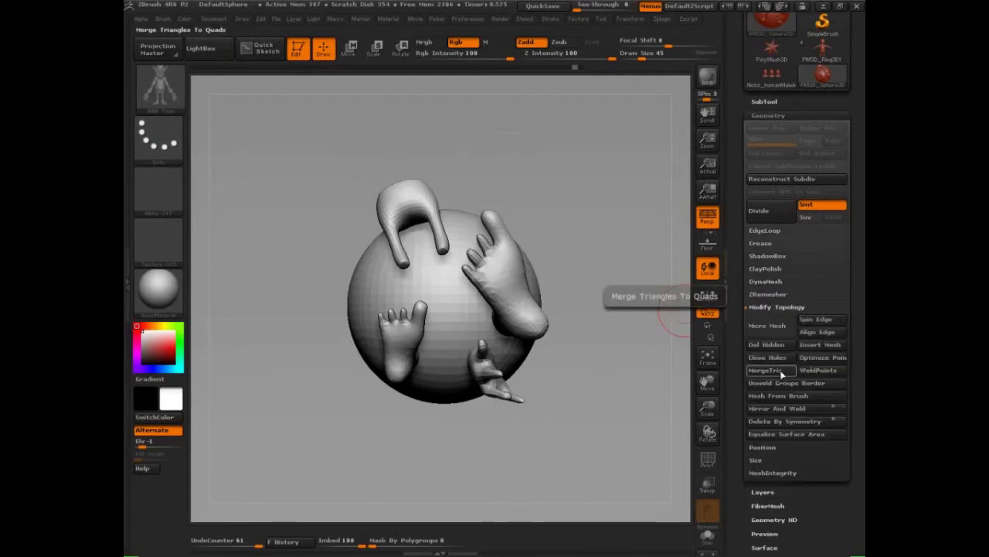
{"action": "left_click", "coordinate": [822, 399]}
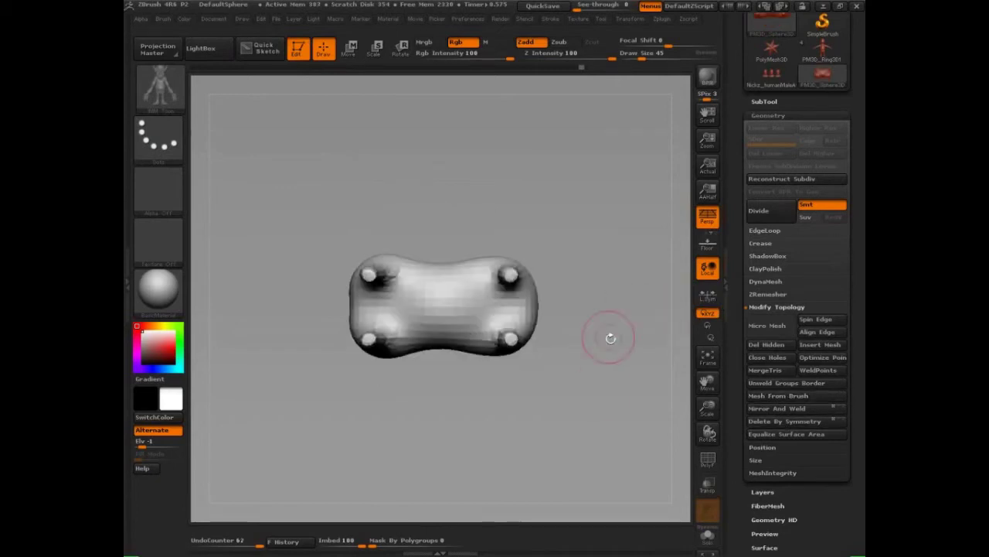
{"action": "mouse_move", "coordinate": [608, 335]}
{"action": "left_mouse_down"}
{"action": "mouse_move", "coordinate": [616, 462]}
{"action": "mouse_move", "coordinate": [616, 448]}
{"action": "mouse_move", "coordinate": [528, 466]}
{"action": "mouse_move", "coordinate": [636, 433]}
{"action": "mouse_move", "coordinate": [544, 447]}
{"action": "mouse_move", "coordinate": [556, 433]}
{"action": "mouse_move", "coordinate": [517, 388]}
{"action": "left_mouse_up"}
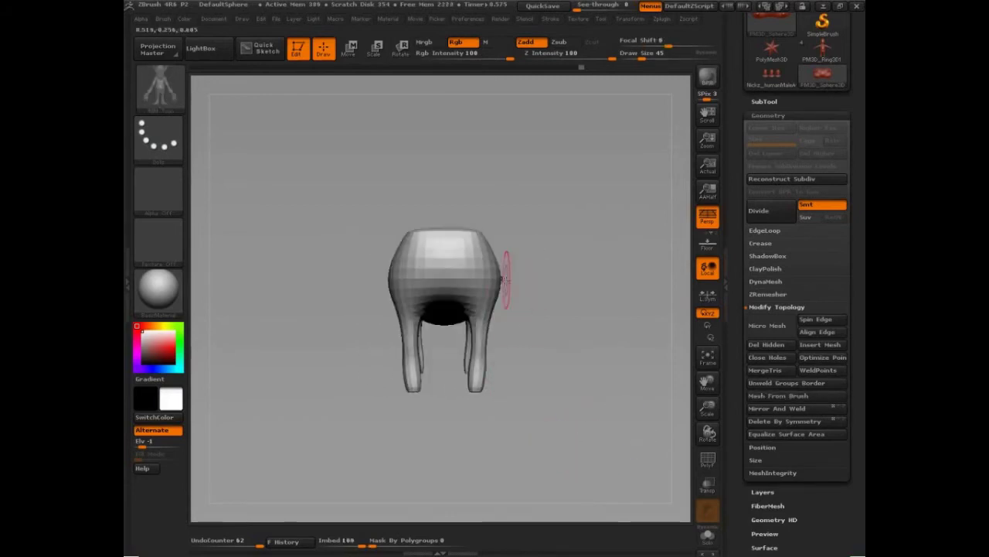
Step: Pick the Proud Torso mesh from the IMM Toon set and insert it on the front of the four-legged body
{"action": "key", "text": "m"}
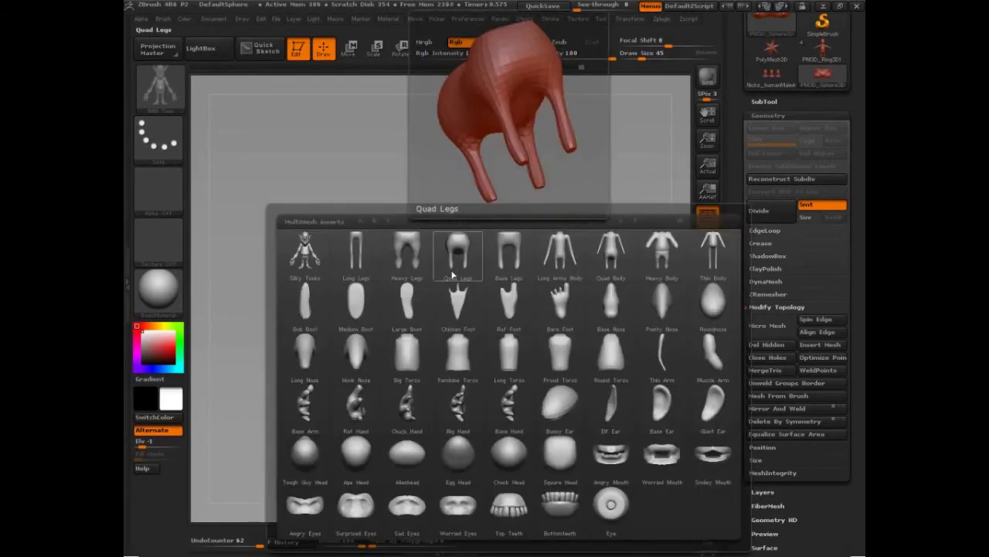
{"action": "left_click", "coordinate": [475, 235]}
{"action": "left_click_drag", "start_coordinate": [616, 391], "coordinate": [533, 469]}
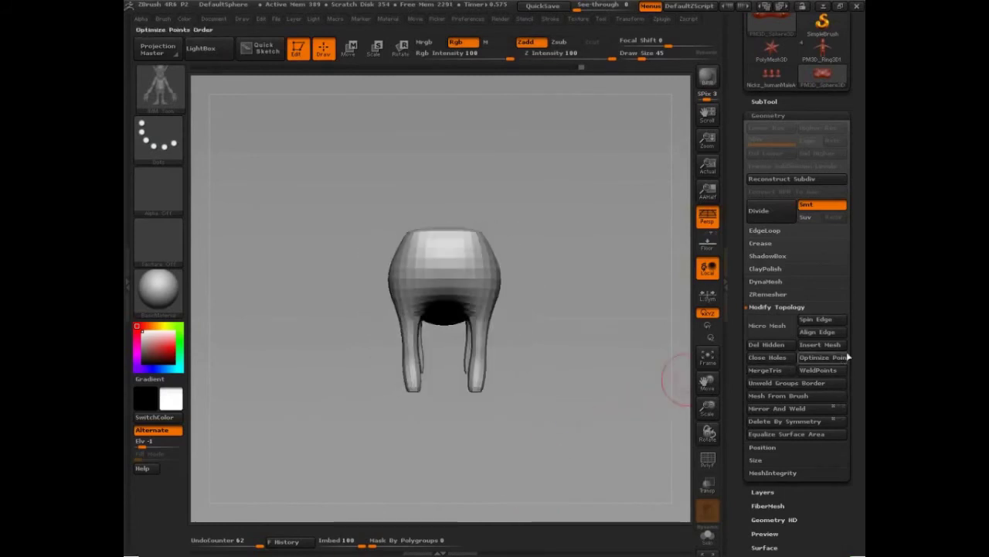
{"action": "mouse_move", "coordinate": [568, 260]}
{"action": "left_mouse_down"}
{"action": "mouse_move", "coordinate": [592, 289]}
{"action": "mouse_move", "coordinate": [575, 439]}
{"action": "mouse_move", "coordinate": [470, 415]}
{"action": "left_mouse_up"}
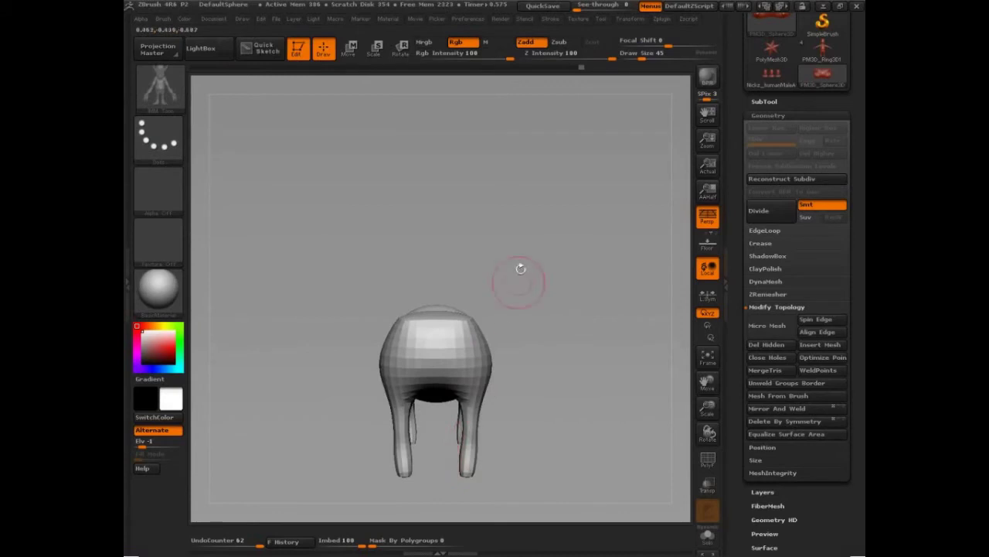
{"action": "key", "text": "m"}
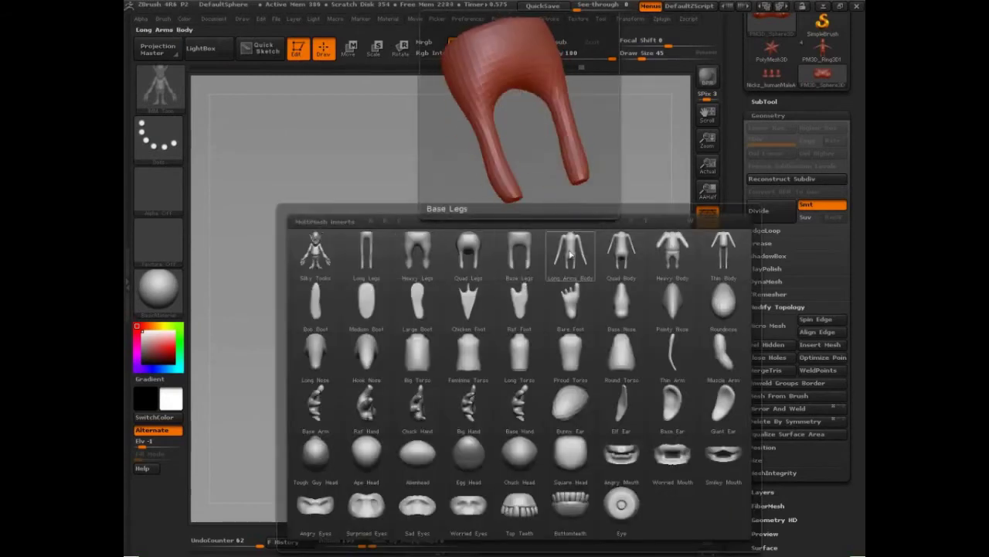
{"action": "left_click", "coordinate": [573, 361]}
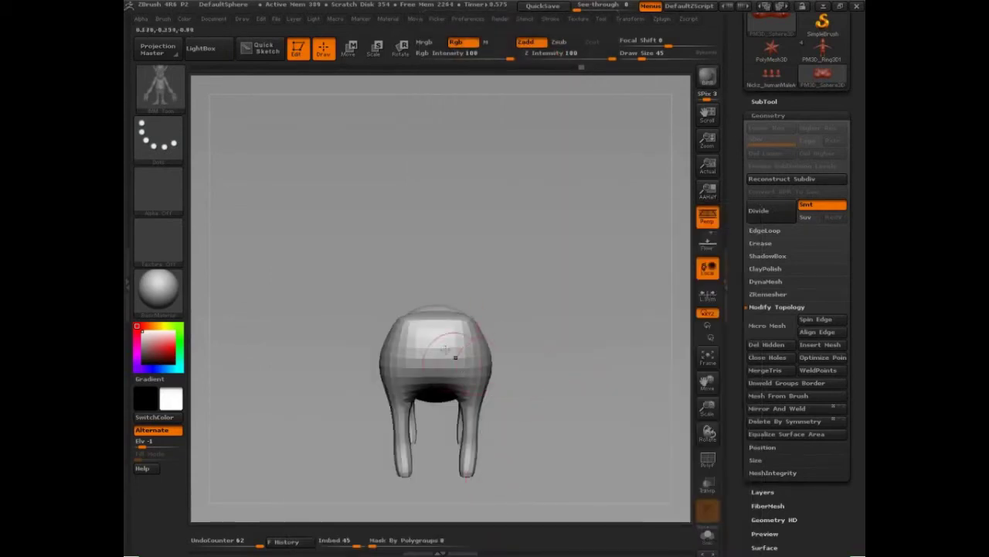
{"action": "left_click_drag", "start_coordinate": [435, 327], "coordinate": [439, 394]}
{"action": "left_click_drag", "start_coordinate": [591, 420], "coordinate": [526, 418]}
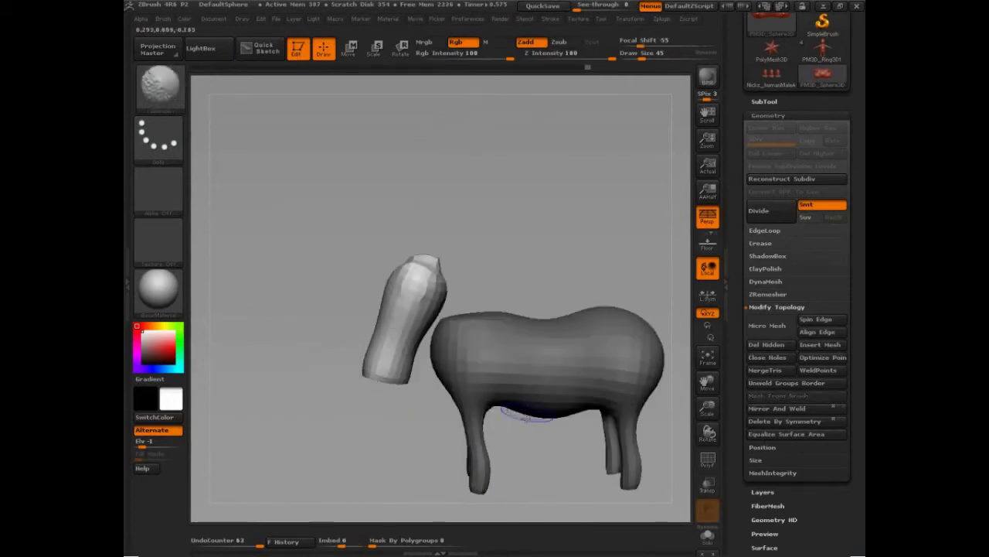
Step: Rotate the torso upright in side view and thicken it front to back with the transpose line
{"action": "key", "text": "r"}
{"action": "mouse_move", "coordinate": [388, 378]}
{"action": "left_mouse_down"}
{"action": "mouse_move", "coordinate": [499, 223]}
{"action": "mouse_move", "coordinate": [476, 198]}
{"action": "mouse_move", "coordinate": [434, 186]}
{"action": "mouse_move", "coordinate": [446, 191]}
{"action": "left_mouse_up"}
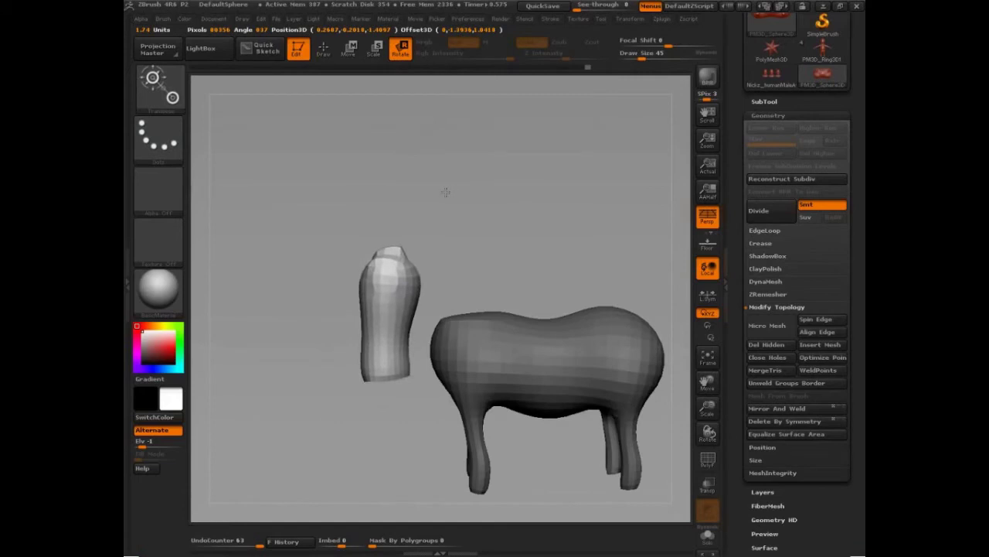
{"action": "left_click_drag", "start_coordinate": [332, 312], "coordinate": [581, 313]}
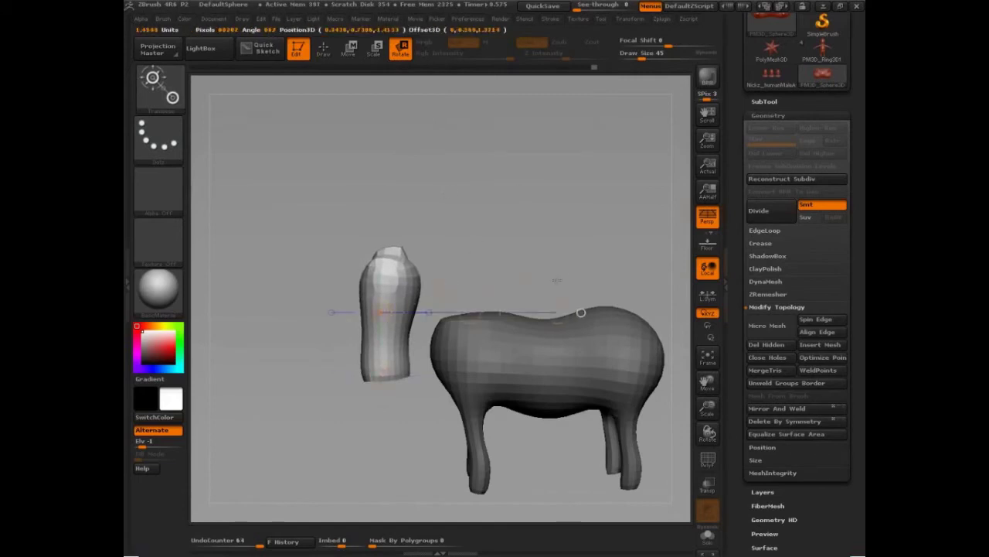
{"action": "key", "text": "w"}
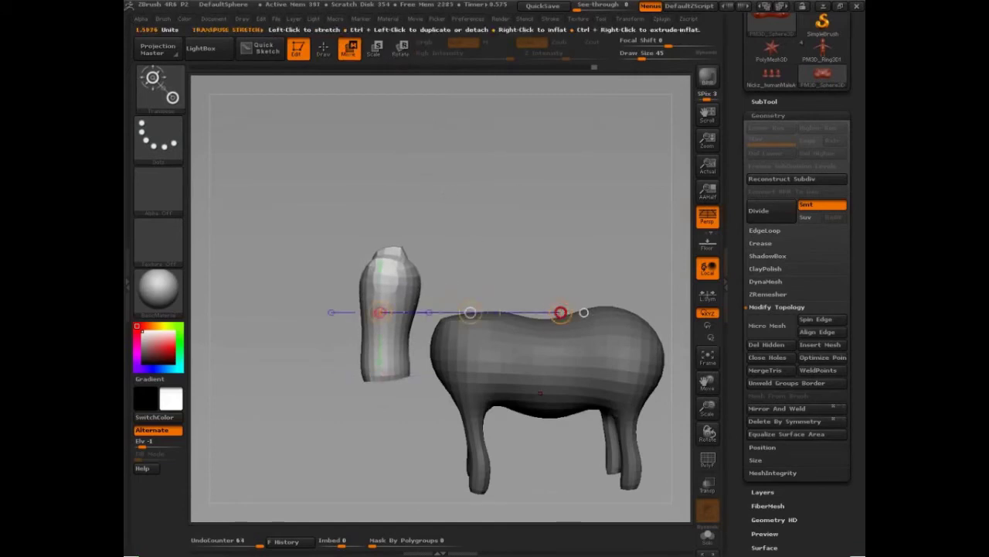
{"action": "left_click_drag", "start_coordinate": [470, 312], "coordinate": [584, 313]}
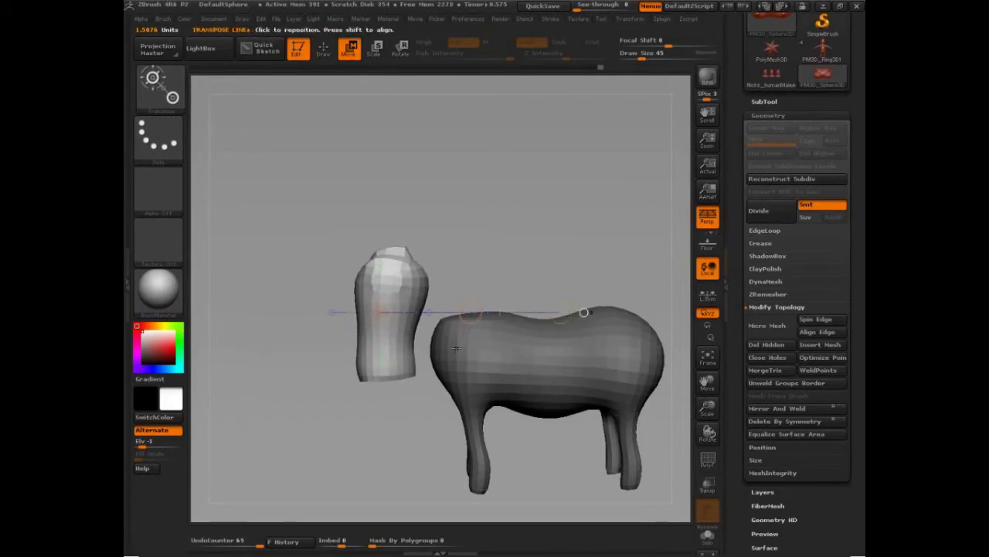
Step: Move the torso onto the front of the four-legged body and widen it sideways
{"action": "left_click_drag", "start_coordinate": [469, 312], "coordinate": [554, 252]}
{"action": "left_click_drag", "start_coordinate": [381, 433], "coordinate": [457, 389]}
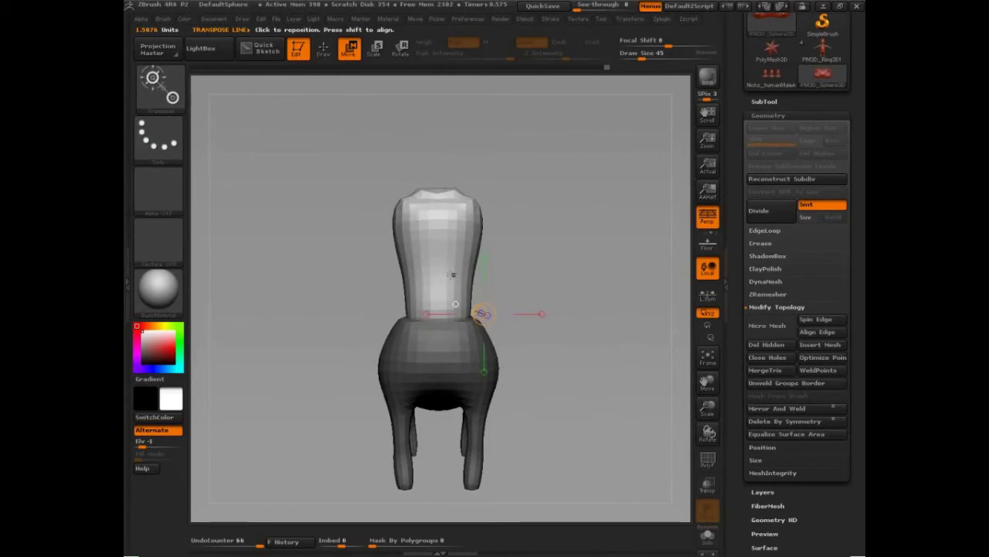
{"action": "left_click_drag", "start_coordinate": [438, 266], "coordinate": [609, 266]}
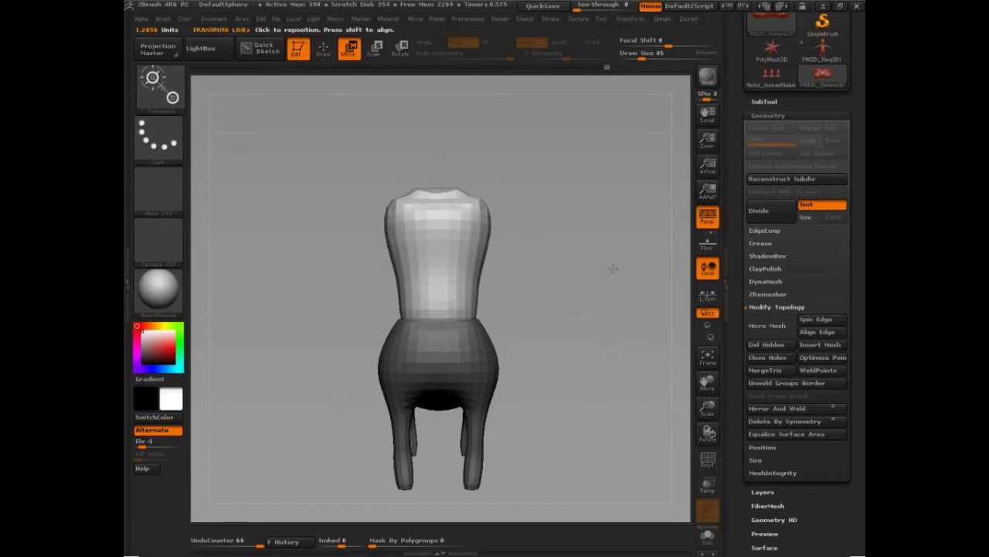
{"action": "left_click_drag", "start_coordinate": [613, 390], "coordinate": [538, 395]}
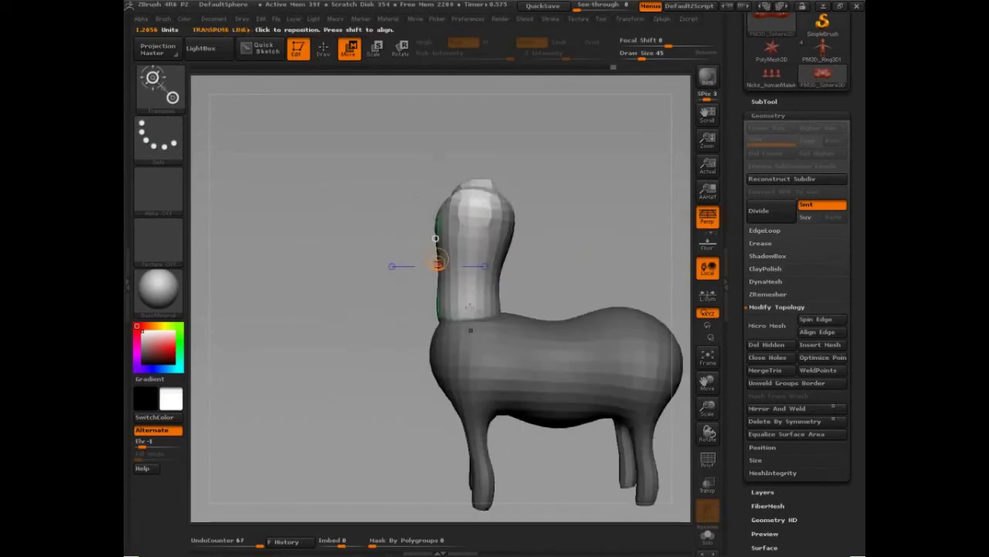
Step: Return to Draw mode, clear the mask from the body, and try a DynaMesh remesh of the combined model
{"action": "left_click_drag", "start_coordinate": [416, 399], "coordinate": [592, 326]}
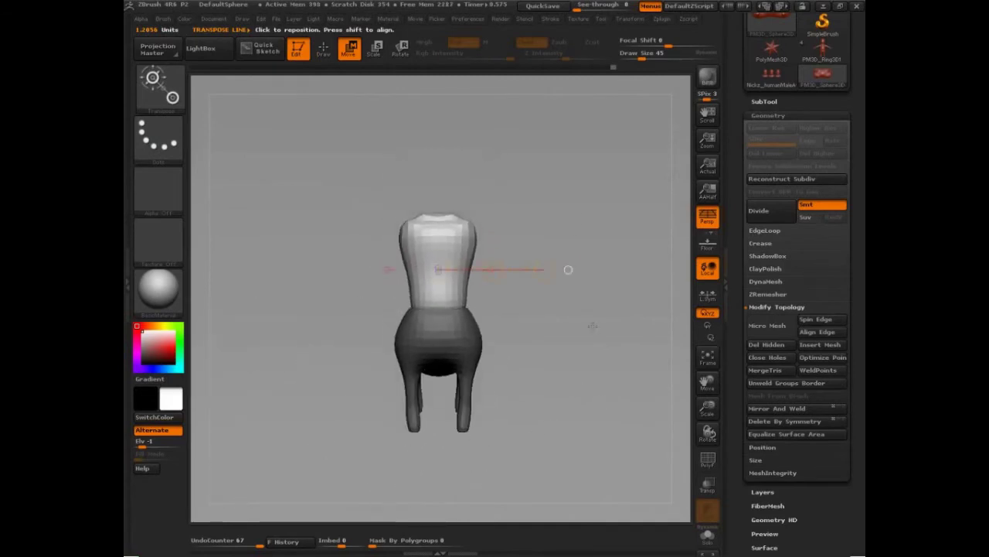
{"action": "left_click_drag", "start_coordinate": [540, 397], "coordinate": [550, 389]}
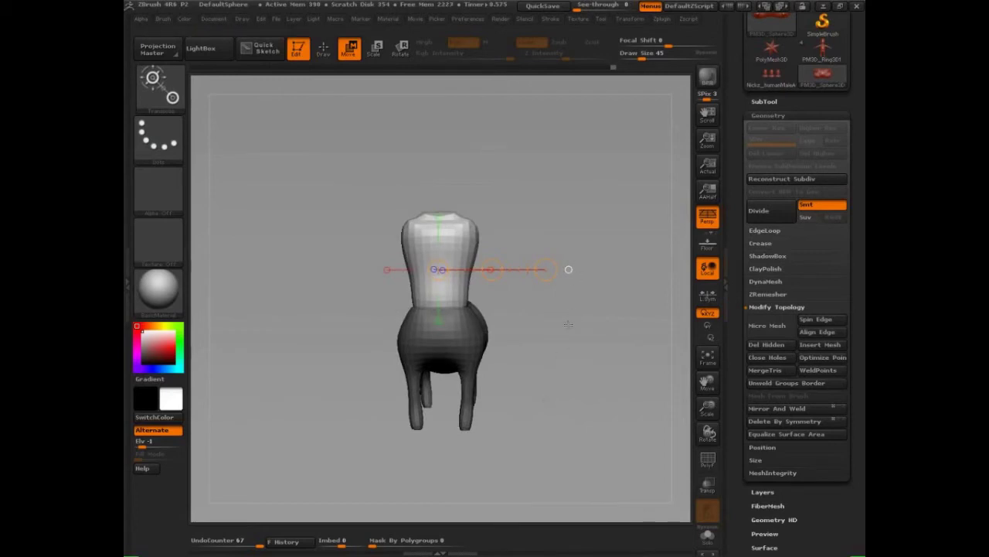
{"action": "key", "text": "q"}
{"action": "left_click_drag", "start_coordinate": [559, 263], "coordinate": [572, 351], "text": "ctrl"}
{"action": "left_click_drag", "start_coordinate": [568, 243], "coordinate": [582, 343], "text": "ctrl"}
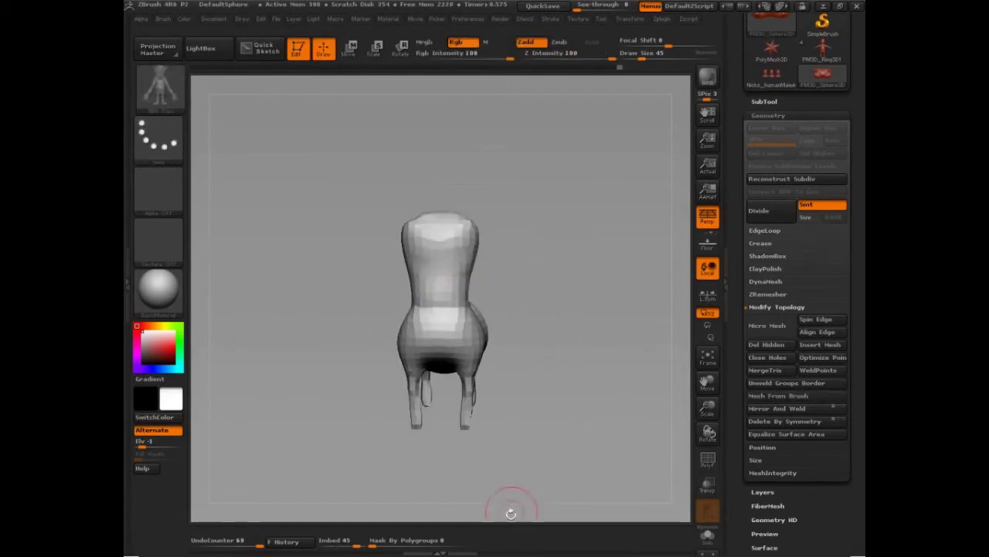
{"action": "left_click_drag", "start_coordinate": [513, 511], "coordinate": [557, 490], "text": "ctrl"}
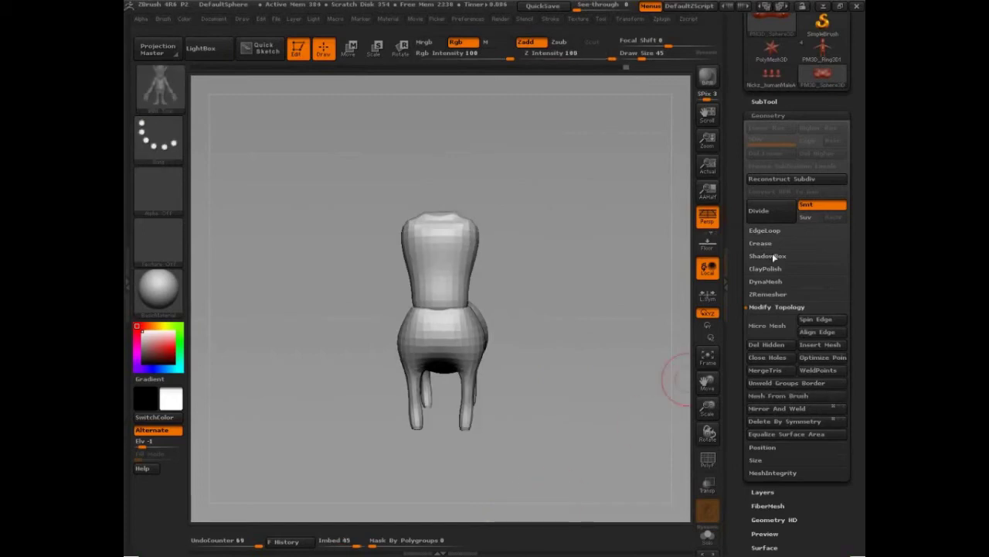
Step: Enable DynaMesh at resolution 64 and remesh the torso and four-legged body into one surface
{"action": "left_click", "coordinate": [780, 281]}
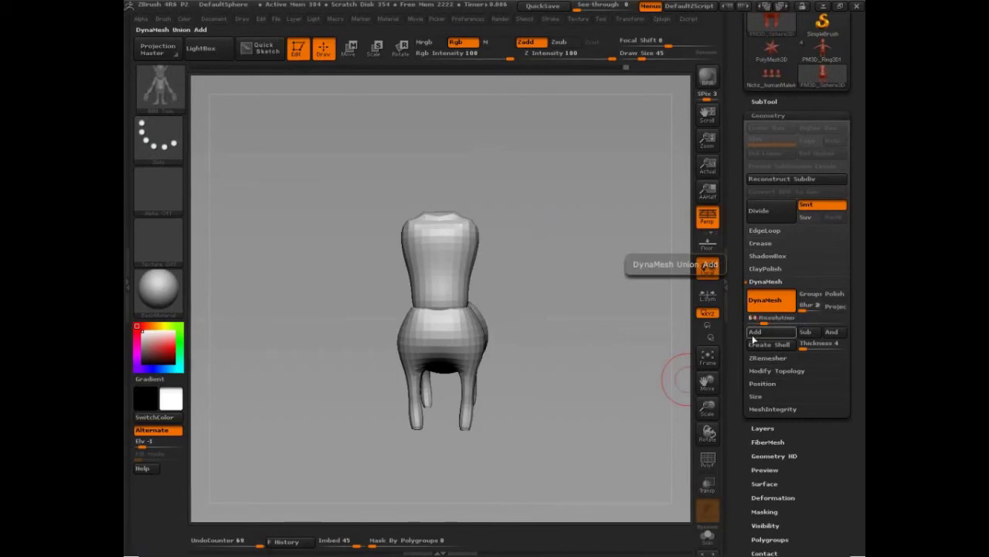
{"action": "left_click_drag", "start_coordinate": [586, 297], "coordinate": [598, 356], "text": "ctrl"}
{"action": "left_click_drag", "start_coordinate": [579, 411], "coordinate": [572, 386]}
{"action": "mouse_move", "coordinate": [548, 293]}
{"action": "left_mouse_down", "text": "alt"}
{"action": "mouse_move", "coordinate": [565, 371]}
{"action": "mouse_move", "coordinate": [587, 410]}
{"action": "mouse_move", "coordinate": [638, 381]}
{"action": "left_mouse_up", "text": "alt"}
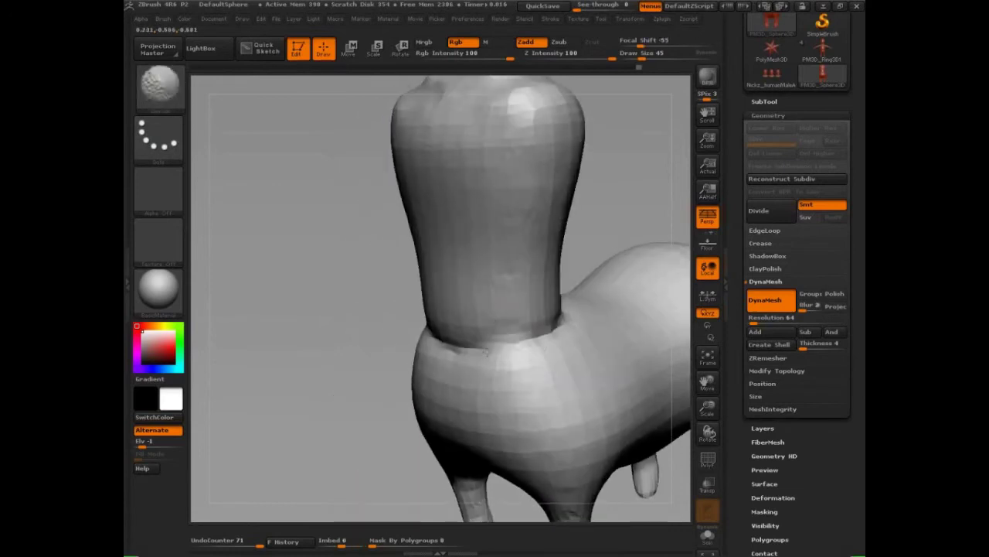
Step: Enlarge the draw size to 89 and smooth the seam where the torso meets the four-legged body
{"action": "key", "text": "space"}
{"action": "mouse_move", "coordinate": [487, 332]}
{"action": "left_mouse_down"}
{"action": "mouse_move", "coordinate": [533, 332]}
{"action": "mouse_move", "coordinate": [554, 302]}
{"action": "mouse_move", "coordinate": [446, 344]}
{"action": "mouse_move", "coordinate": [530, 371]}
{"action": "mouse_move", "coordinate": [444, 405]}
{"action": "mouse_move", "coordinate": [423, 348]}
{"action": "mouse_move", "coordinate": [408, 425]}
{"action": "mouse_move", "coordinate": [552, 349]}
{"action": "mouse_move", "coordinate": [569, 441]}
{"action": "mouse_move", "coordinate": [548, 425]}
{"action": "mouse_move", "coordinate": [530, 373]}
{"action": "left_mouse_up"}
{"action": "mouse_move", "coordinate": [340, 348]}
{"action": "left_mouse_down"}
{"action": "mouse_move", "coordinate": [611, 330]}
{"action": "mouse_move", "coordinate": [590, 337]}
{"action": "left_mouse_up"}
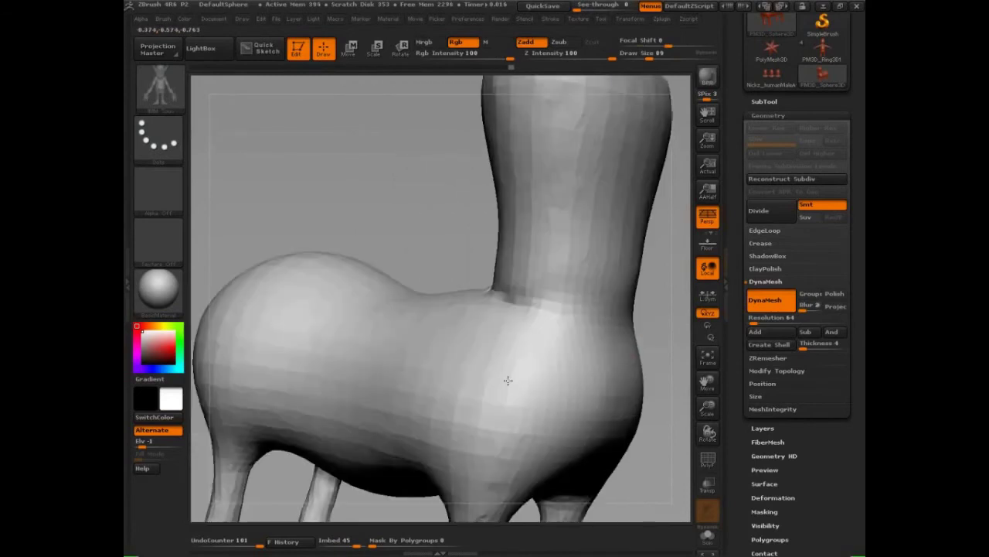
{"action": "mouse_move", "coordinate": [448, 285]}
{"action": "left_mouse_down", "text": "shift"}
{"action": "mouse_move", "coordinate": [426, 250]}
{"action": "mouse_move", "coordinate": [462, 291]}
{"action": "mouse_move", "coordinate": [402, 335]}
{"action": "left_mouse_up", "text": "shift"}
{"action": "left_click_drag", "start_coordinate": [647, 311], "coordinate": [578, 307]}
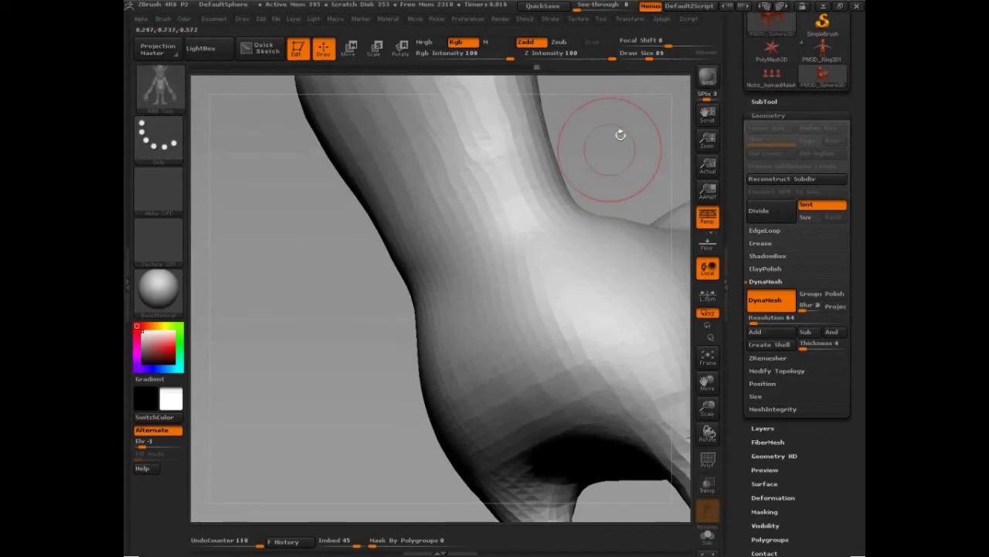
Step: Smooth the remaining crease around the waist and shoulders from several angles
{"action": "left_click_drag", "start_coordinate": [623, 137], "coordinate": [645, 141]}
{"action": "key", "text": "shift"}
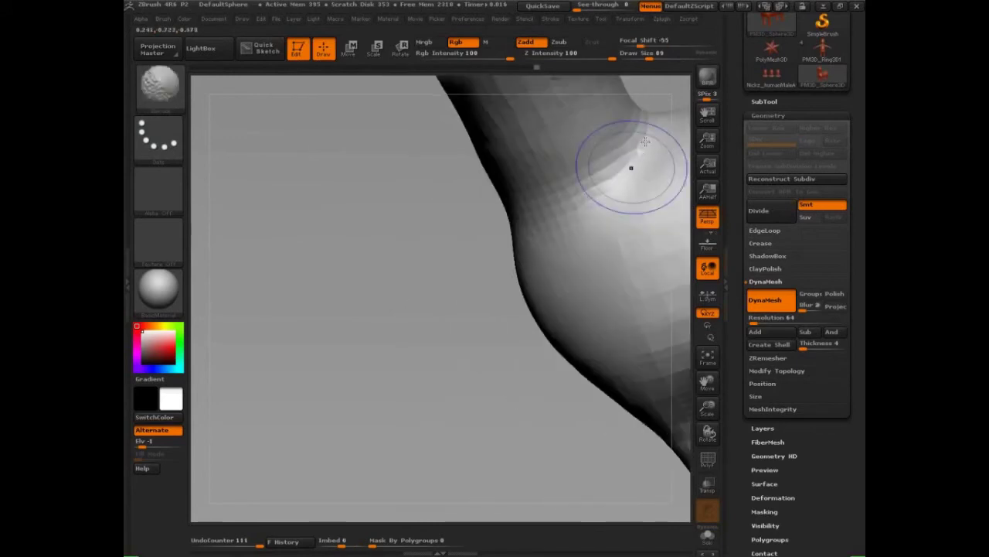
{"action": "mouse_move", "coordinate": [475, 331]}
{"action": "left_mouse_down"}
{"action": "mouse_move", "coordinate": [404, 387]}
{"action": "mouse_move", "coordinate": [343, 415]}
{"action": "mouse_move", "coordinate": [477, 268]}
{"action": "mouse_move", "coordinate": [517, 369]}
{"action": "mouse_move", "coordinate": [579, 221]}
{"action": "mouse_move", "coordinate": [607, 221]}
{"action": "mouse_move", "coordinate": [580, 221]}
{"action": "mouse_move", "coordinate": [562, 249]}
{"action": "mouse_move", "coordinate": [343, 372]}
{"action": "mouse_move", "coordinate": [347, 347]}
{"action": "mouse_move", "coordinate": [391, 402]}
{"action": "left_mouse_up"}
{"action": "key", "text": "shift"}
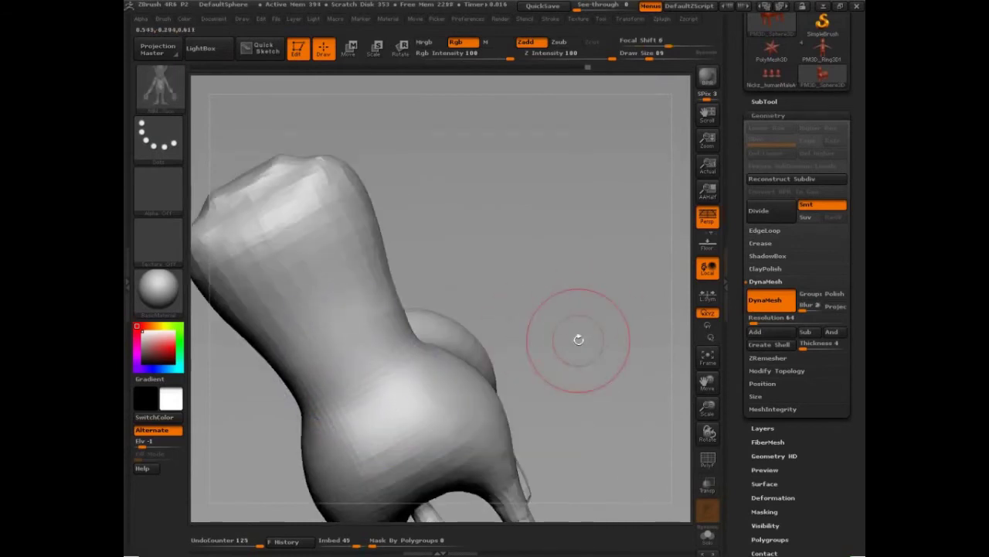
Step: Build up clay over the torso's lower front with the ClayBuildup brush and smooth the strokes into the body
{"action": "key", "text": "shift"}
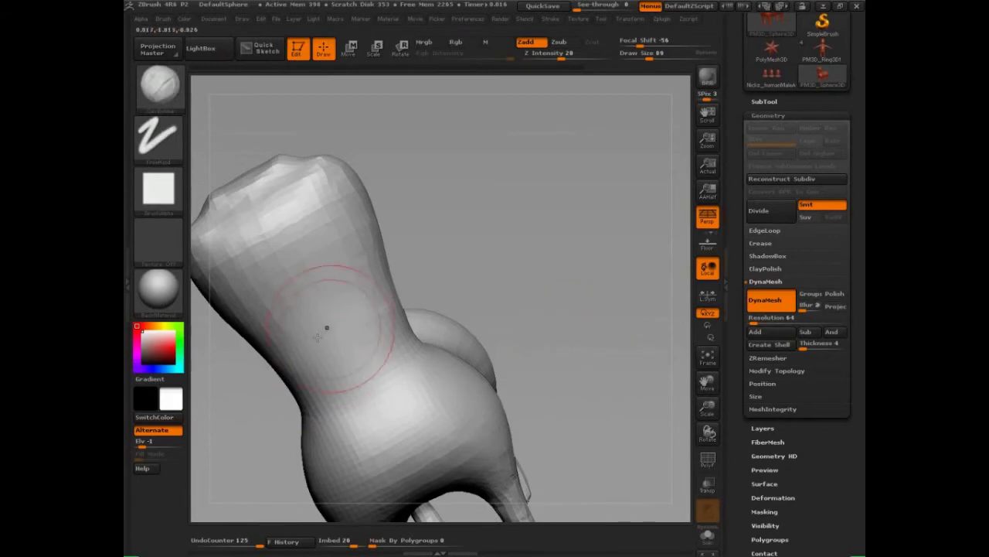
{"action": "left_click_drag", "start_coordinate": [307, 356], "coordinate": [325, 394], "text": "shift"}
{"action": "mouse_move", "coordinate": [371, 392]}
{"action": "left_mouse_down"}
{"action": "mouse_move", "coordinate": [408, 420]}
{"action": "mouse_move", "coordinate": [390, 443]}
{"action": "left_mouse_up"}
{"action": "mouse_move", "coordinate": [569, 338]}
{"action": "left_mouse_down"}
{"action": "mouse_move", "coordinate": [524, 358]}
{"action": "mouse_move", "coordinate": [642, 340]}
{"action": "left_mouse_up"}
{"action": "left_click_drag", "start_coordinate": [353, 363], "coordinate": [318, 421]}
{"action": "left_click_drag", "start_coordinate": [350, 391], "coordinate": [342, 355]}
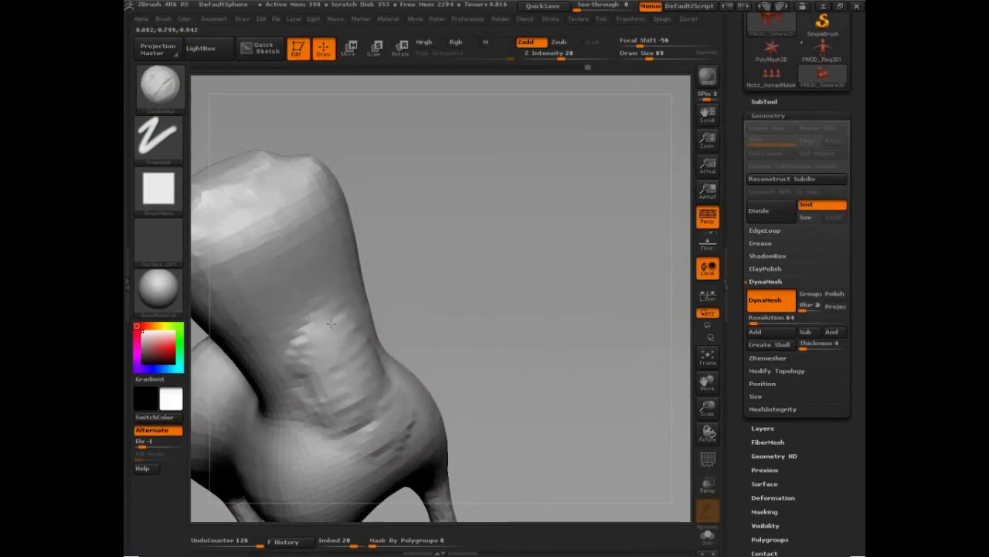
{"action": "left_click_drag", "start_coordinate": [469, 328], "coordinate": [545, 340]}
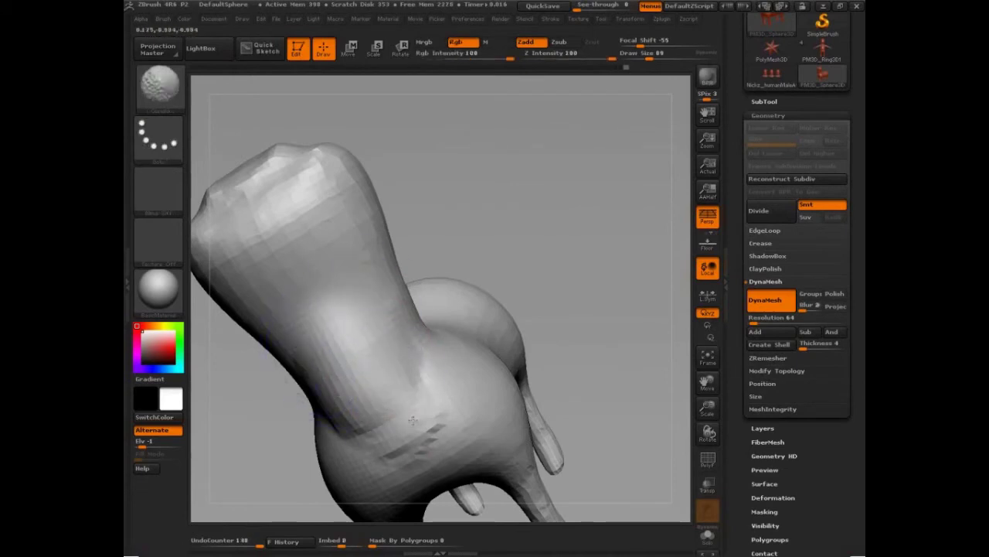
{"action": "left_click_drag", "start_coordinate": [413, 420], "coordinate": [417, 419], "text": "shift"}
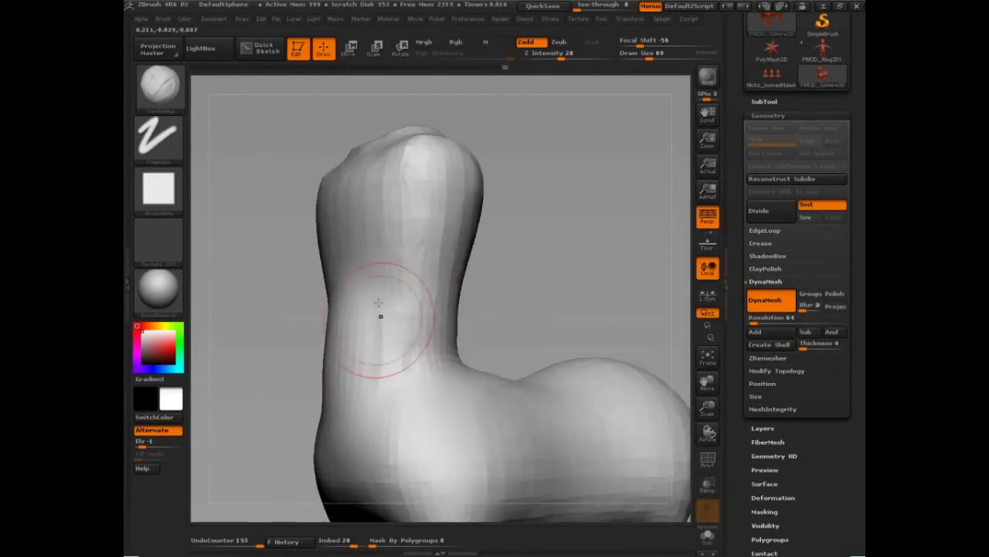
Step: Add clay along the sides of the lower torso, smooth it into the waist, and frame the whole creature from the side
{"action": "left_click_drag", "start_coordinate": [371, 398], "coordinate": [411, 364]}
{"action": "left_click_drag", "start_coordinate": [576, 336], "coordinate": [489, 353]}
{"action": "mouse_move", "coordinate": [365, 400]}
{"action": "left_mouse_down"}
{"action": "mouse_move", "coordinate": [379, 427]}
{"action": "mouse_move", "coordinate": [380, 383]}
{"action": "left_mouse_up"}
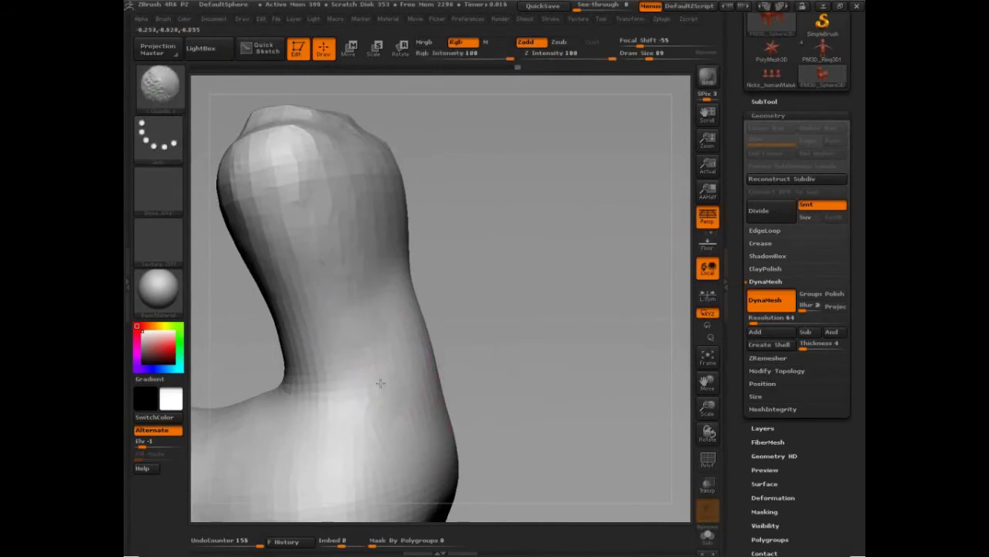
{"action": "mouse_move", "coordinate": [563, 342]}
{"action": "left_mouse_down"}
{"action": "mouse_move", "coordinate": [511, 361]}
{"action": "mouse_move", "coordinate": [495, 354]}
{"action": "left_mouse_up"}
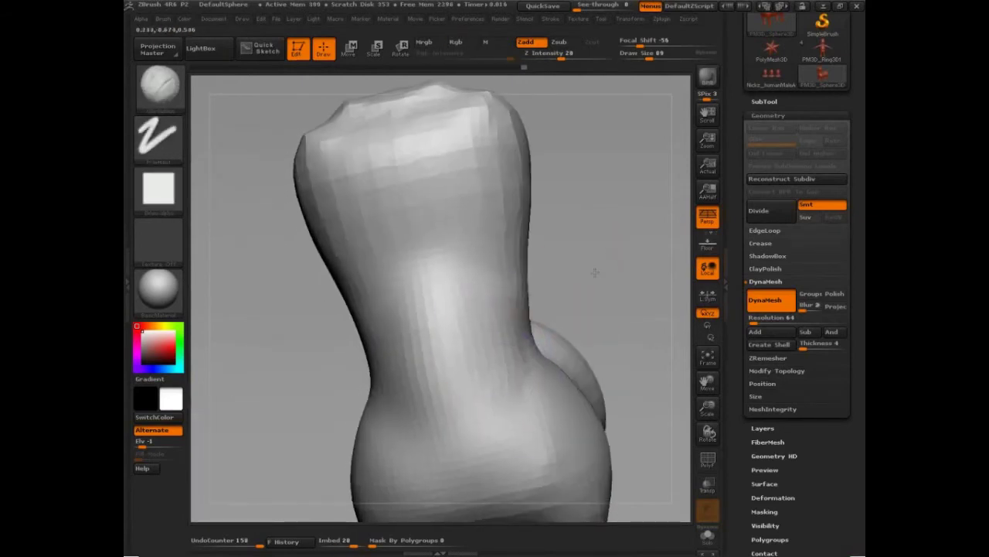
{"action": "left_click_drag", "start_coordinate": [592, 272], "coordinate": [575, 228], "text": "alt"}
{"action": "mouse_move", "coordinate": [582, 418]}
{"action": "left_mouse_down"}
{"action": "mouse_move", "coordinate": [588, 350]}
{"action": "mouse_move", "coordinate": [467, 370]}
{"action": "left_mouse_up"}
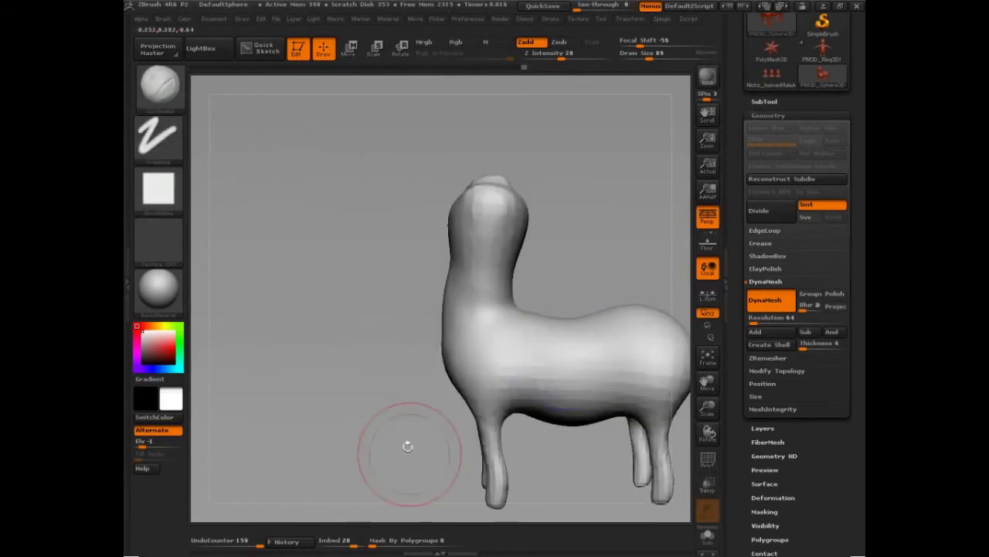
{"action": "left_click_drag", "start_coordinate": [403, 443], "coordinate": [295, 454], "text": "alt"}
{"action": "left_click_drag", "start_coordinate": [600, 348], "coordinate": [561, 391], "text": "alt"}
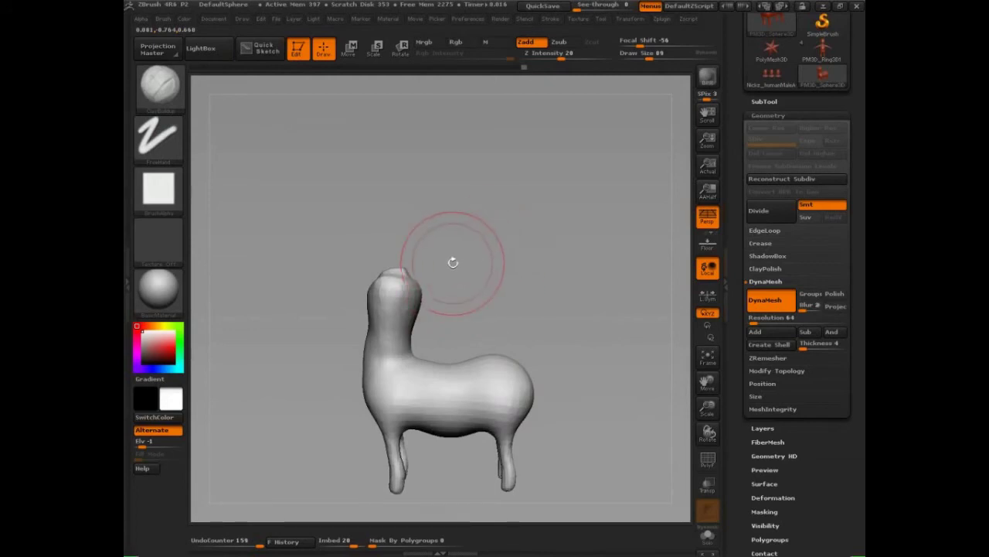
Step: Switch to the IMM Toon brush and choose its Muscle Arm part
{"action": "key", "text": "b"}
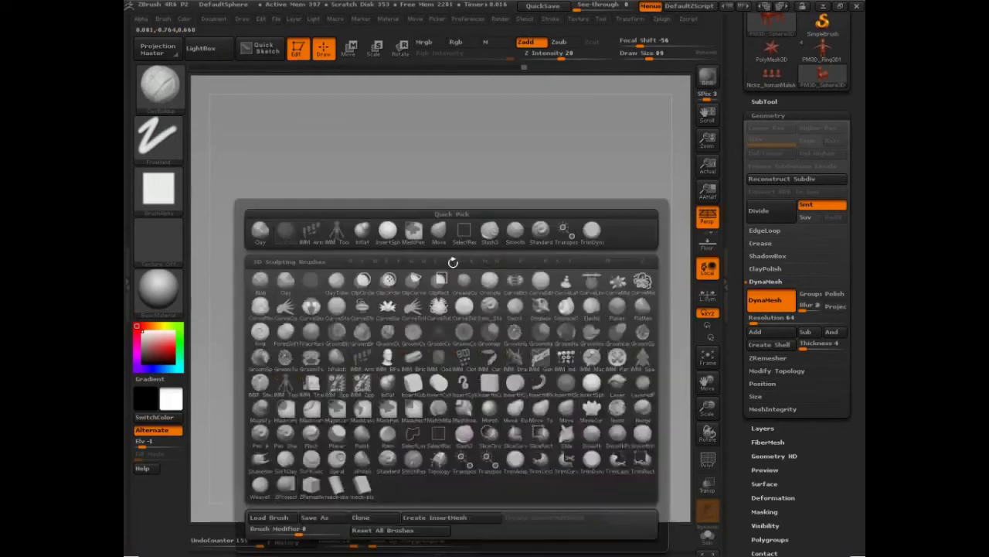
{"action": "key", "text": "i"}
{"action": "key", "text": "t"}
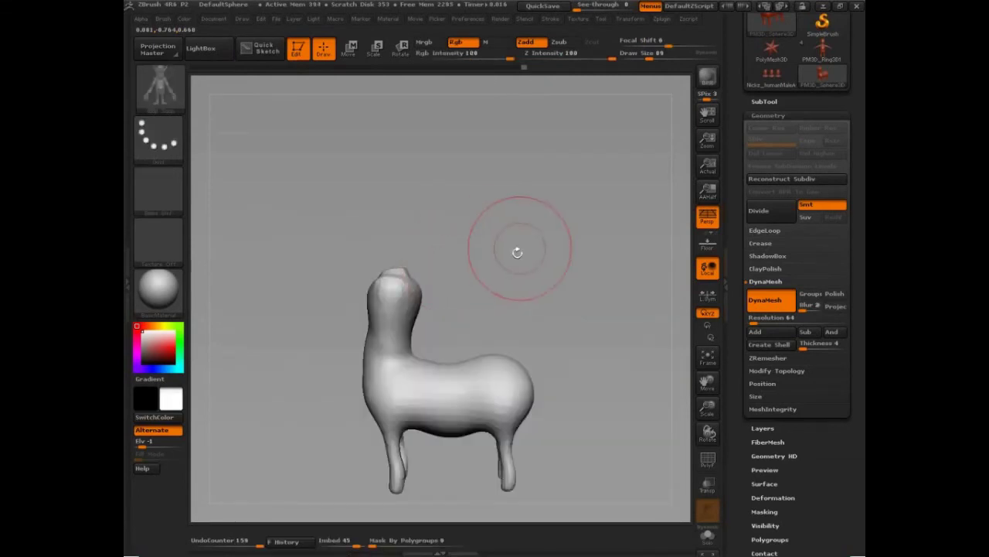
{"action": "key", "text": "m"}
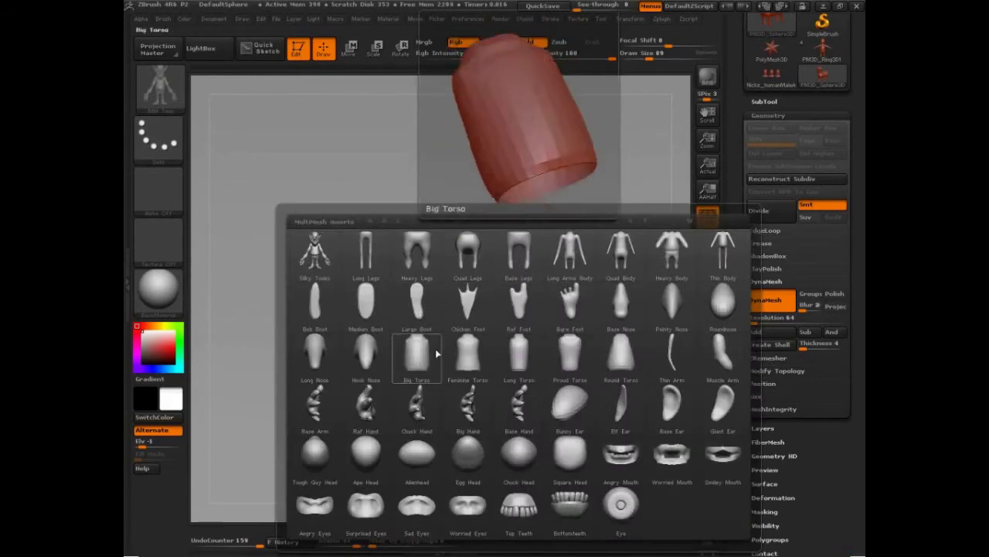
{"action": "left_click", "coordinate": [725, 364]}
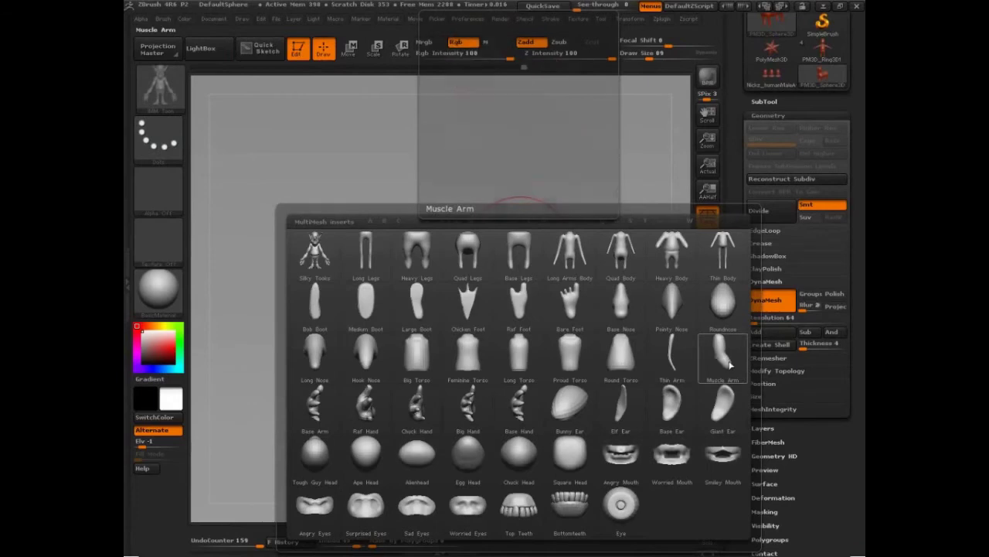
Step: Try inserting a muscle arm on the side of the upper torso and repositioning it with a transpose line
{"action": "mouse_move", "coordinate": [563, 354]}
{"action": "left_mouse_down"}
{"action": "mouse_move", "coordinate": [658, 343]}
{"action": "mouse_move", "coordinate": [582, 371]}
{"action": "mouse_move", "coordinate": [561, 367]}
{"action": "left_mouse_up"}
{"action": "mouse_move", "coordinate": [443, 311]}
{"action": "left_mouse_down", "text": "alt"}
{"action": "mouse_move", "coordinate": [472, 342]}
{"action": "mouse_move", "coordinate": [609, 430]}
{"action": "left_mouse_up", "text": "alt"}
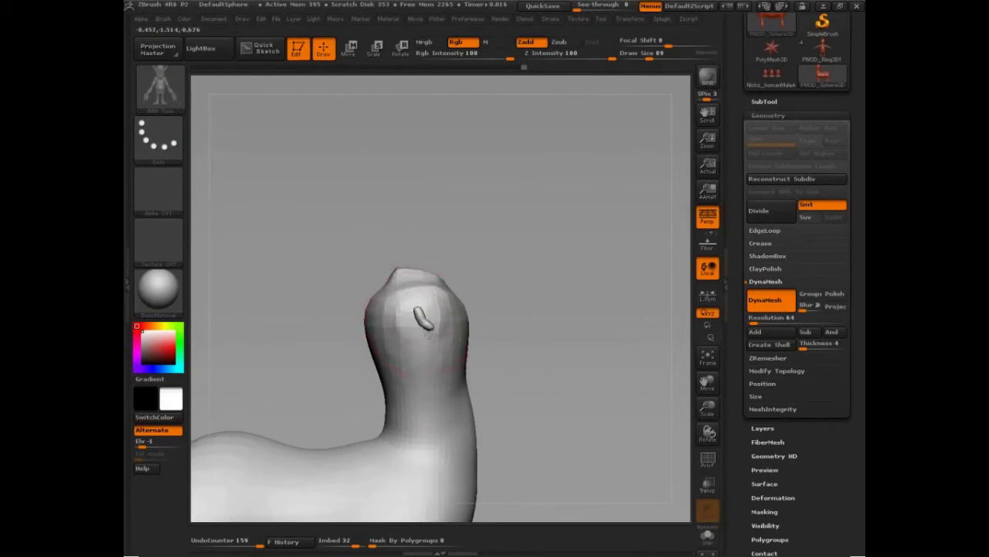
{"action": "mouse_move", "coordinate": [423, 323]}
{"action": "left_mouse_down"}
{"action": "mouse_move", "coordinate": [459, 394]}
{"action": "mouse_move", "coordinate": [459, 381]}
{"action": "left_mouse_up"}
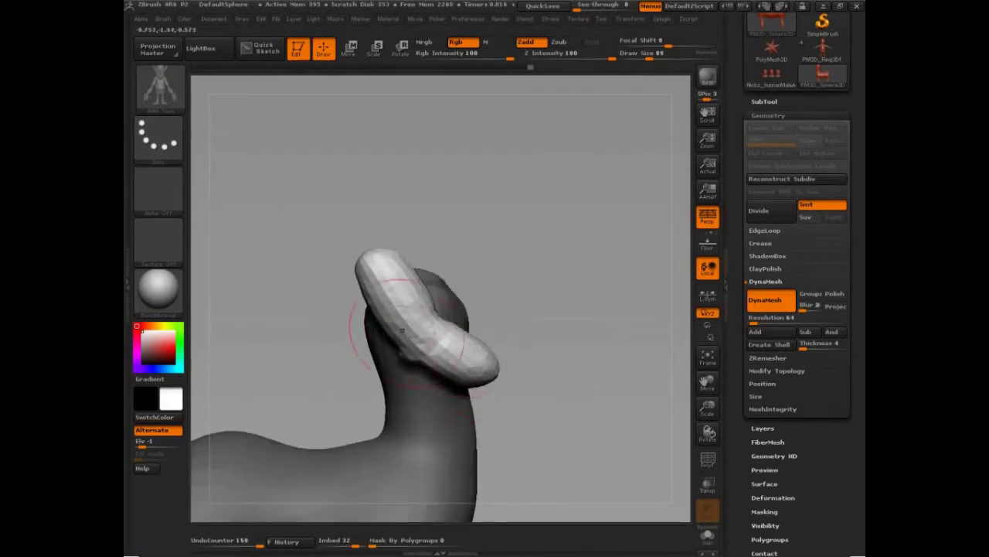
{"action": "key", "text": "w"}
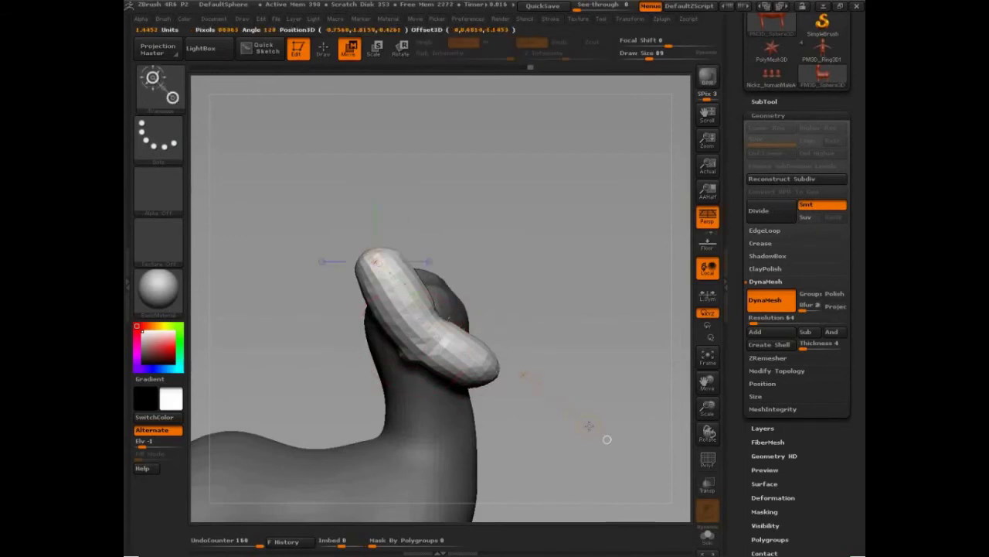
{"action": "left_click_drag", "start_coordinate": [606, 439], "coordinate": [421, 495]}
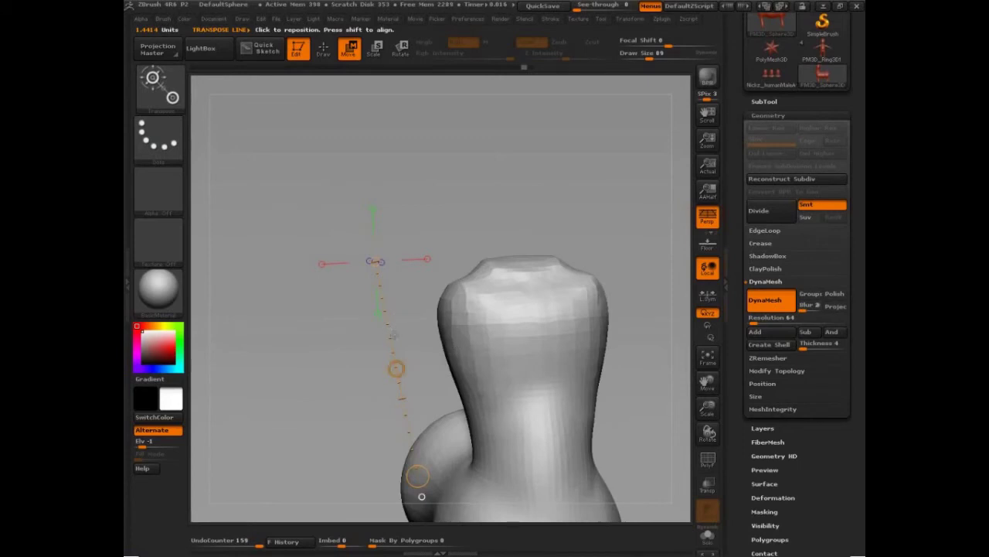
{"action": "key", "text": "q"}
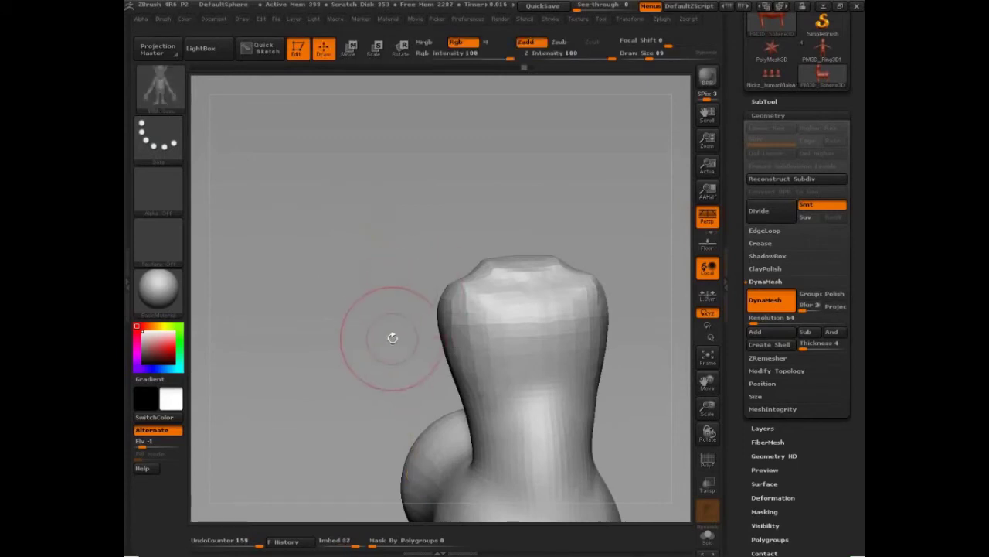
Step: Try another placement of the muscle arm on the upper torso and undo it
{"action": "left_click_drag", "start_coordinate": [347, 354], "coordinate": [335, 298]}
{"action": "mouse_move", "coordinate": [442, 260]}
{"action": "left_mouse_down"}
{"action": "mouse_move", "coordinate": [449, 255]}
{"action": "mouse_move", "coordinate": [475, 332]}
{"action": "left_mouse_up"}
{"action": "mouse_move", "coordinate": [596, 394]}
{"action": "left_mouse_down"}
{"action": "mouse_move", "coordinate": [549, 441]}
{"action": "mouse_move", "coordinate": [525, 432]}
{"action": "mouse_move", "coordinate": [502, 440]}
{"action": "mouse_move", "coordinate": [552, 441]}
{"action": "left_mouse_up"}
{"action": "mouse_move", "coordinate": [567, 399]}
{"action": "left_mouse_down"}
{"action": "mouse_move", "coordinate": [481, 406]}
{"action": "mouse_move", "coordinate": [519, 417]}
{"action": "mouse_move", "coordinate": [576, 391]}
{"action": "mouse_move", "coordinate": [528, 350]}
{"action": "mouse_move", "coordinate": [592, 411]}
{"action": "mouse_move", "coordinate": [596, 394]}
{"action": "mouse_move", "coordinate": [420, 362]}
{"action": "mouse_move", "coordinate": [430, 377]}
{"action": "mouse_move", "coordinate": [574, 393]}
{"action": "mouse_move", "coordinate": [606, 393]}
{"action": "mouse_move", "coordinate": [600, 379]}
{"action": "mouse_move", "coordinate": [452, 367]}
{"action": "left_mouse_up"}
{"action": "mouse_move", "coordinate": [353, 425]}
{"action": "left_mouse_down"}
{"action": "mouse_move", "coordinate": [464, 426]}
{"action": "mouse_move", "coordinate": [321, 429]}
{"action": "mouse_move", "coordinate": [309, 450]}
{"action": "mouse_move", "coordinate": [277, 439]}
{"action": "mouse_move", "coordinate": [299, 429]}
{"action": "left_mouse_up"}
{"action": "key", "text": "b"}
{"action": "key", "text": "c"}
{"action": "key", "text": "b"}
{"action": "key", "text": "b"}
{"action": "key", "text": "i"}
{"action": "key", "text": "m"}
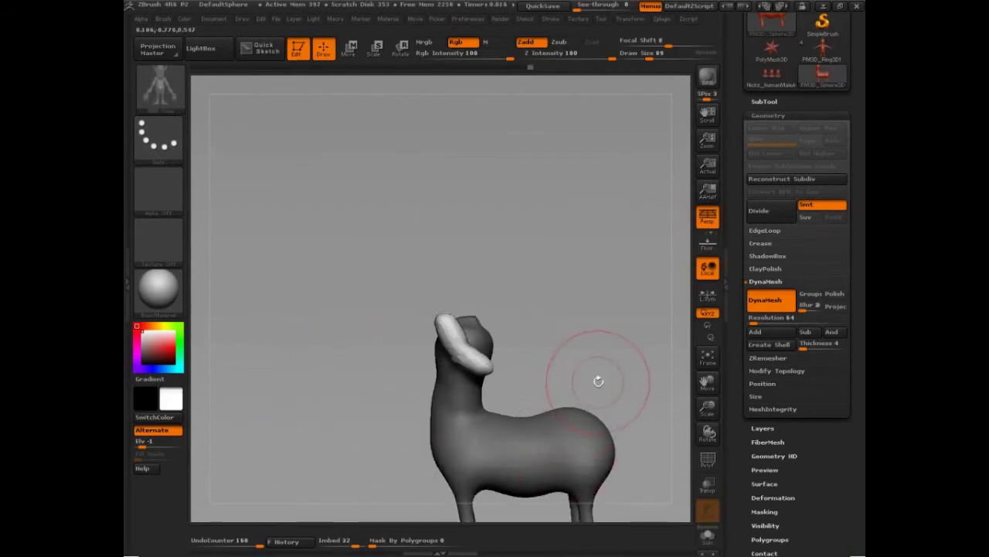
{"action": "key", "text": "ctrl+z"}
{"action": "key", "text": "ctrl+z"}
Step: Insert a muscle arm on the side of the upper torso and move it forward and down at the shoulder
{"action": "mouse_move", "coordinate": [590, 347]}
{"action": "left_mouse_down"}
{"action": "mouse_move", "coordinate": [564, 363]}
{"action": "mouse_move", "coordinate": [585, 380]}
{"action": "mouse_move", "coordinate": [565, 356]}
{"action": "mouse_move", "coordinate": [587, 368]}
{"action": "left_mouse_up"}
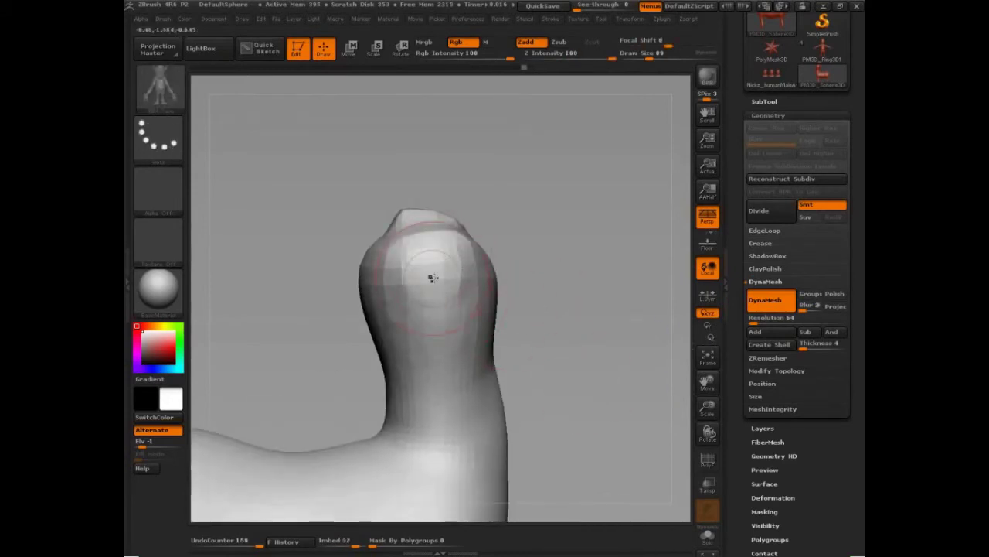
{"action": "left_click_drag", "start_coordinate": [435, 270], "coordinate": [473, 345]}
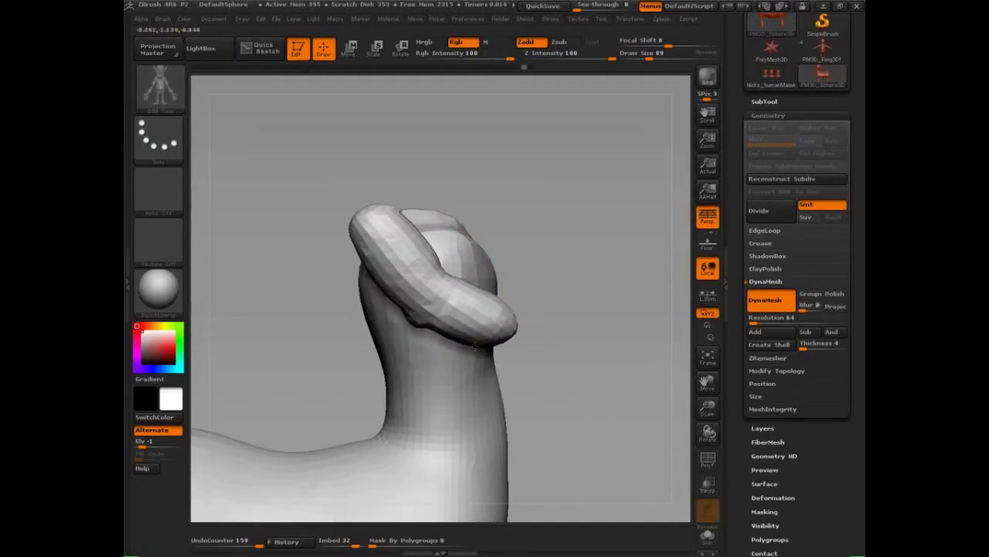
{"action": "key", "text": "w"}
{"action": "left_click_drag", "start_coordinate": [384, 238], "coordinate": [625, 268]}
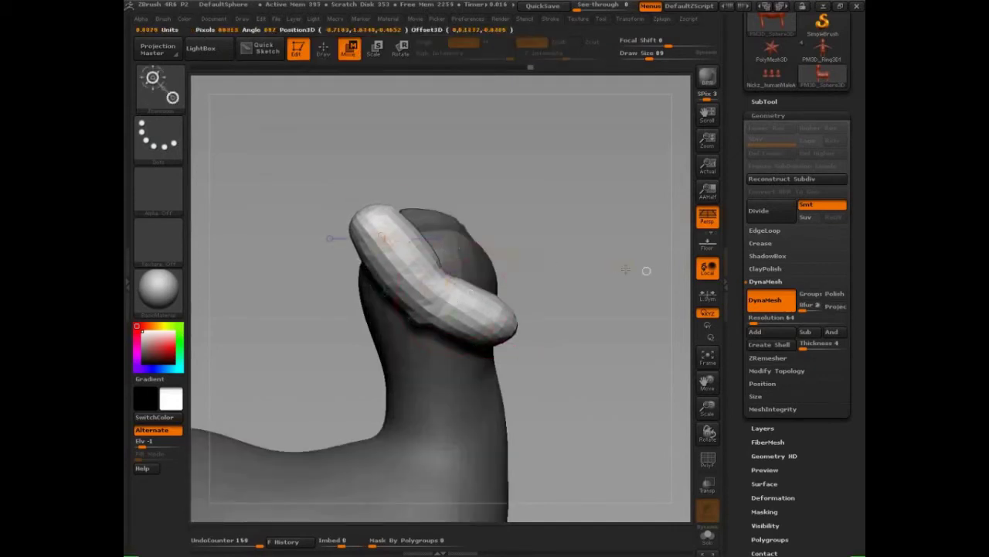
{"action": "left_click_drag", "start_coordinate": [503, 253], "coordinate": [555, 294]}
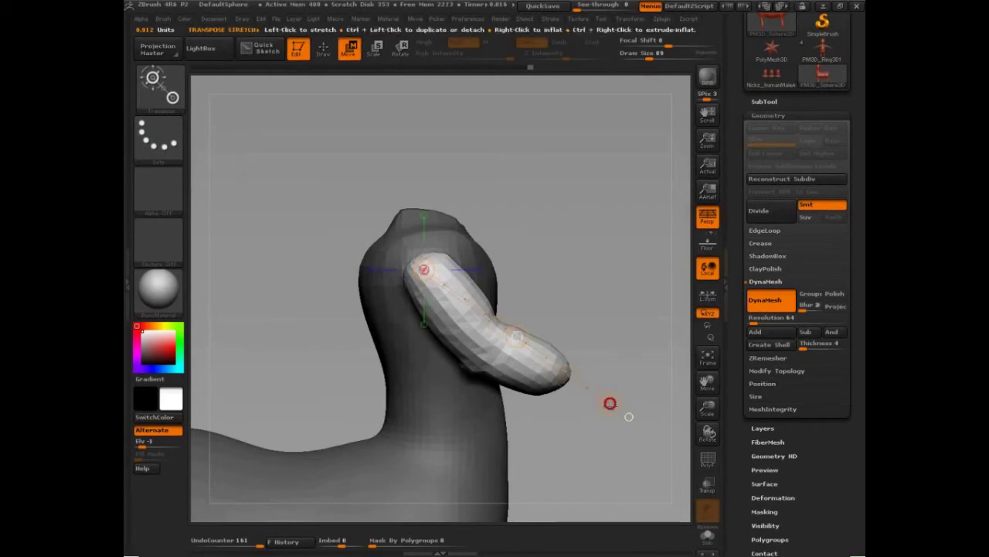
Step: Stretch the arm longer along its length and rotate it outward from the shoulder in the front view
{"action": "left_click_drag", "start_coordinate": [610, 402], "coordinate": [657, 441]}
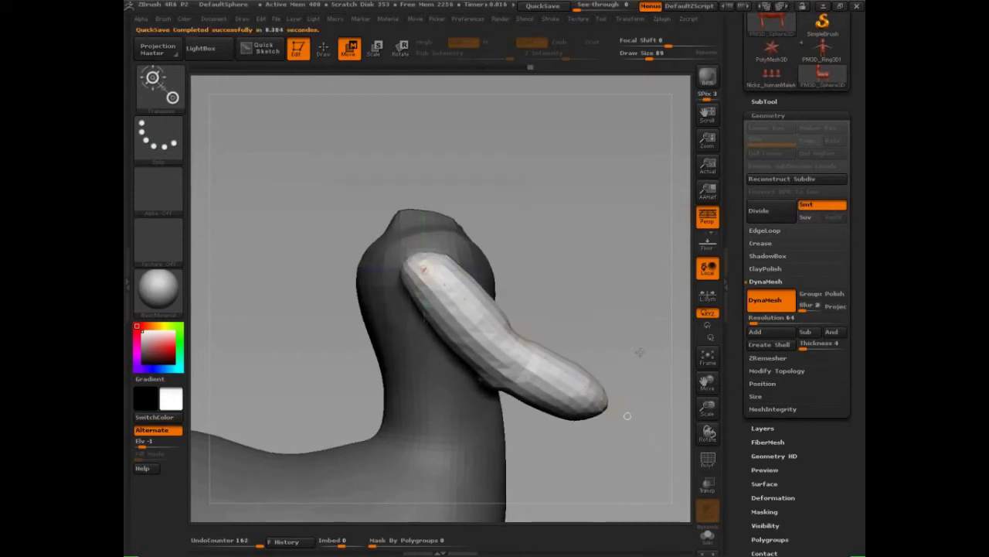
{"action": "left_click_drag", "start_coordinate": [640, 359], "coordinate": [617, 363]}
{"action": "left_click_drag", "start_coordinate": [627, 419], "coordinate": [365, 307]}
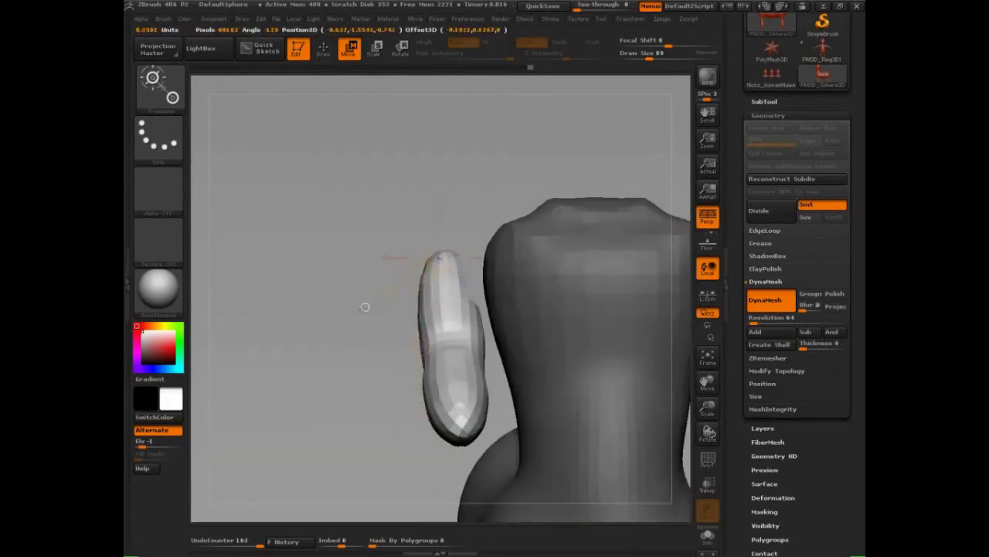
{"action": "key", "text": "r"}
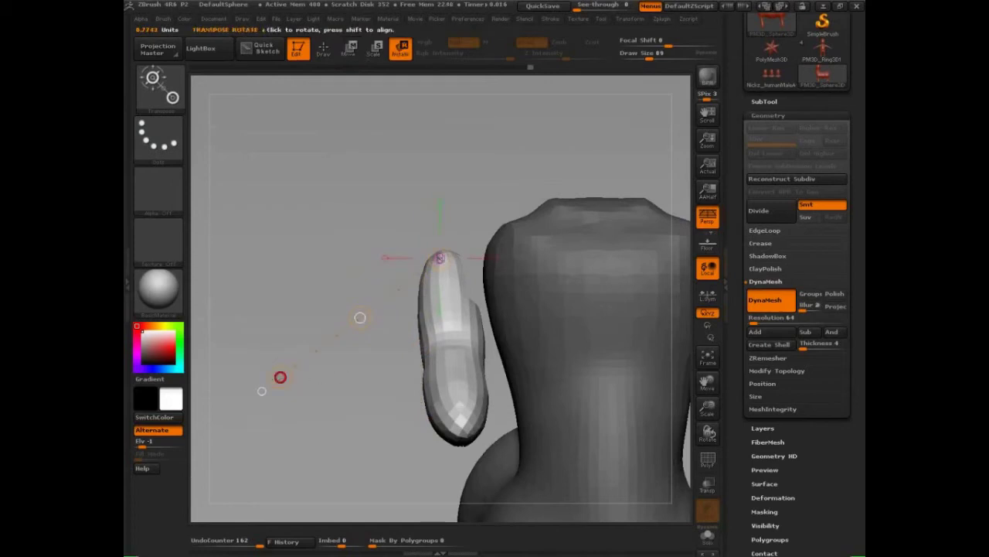
{"action": "left_click_drag", "start_coordinate": [262, 390], "coordinate": [329, 185]}
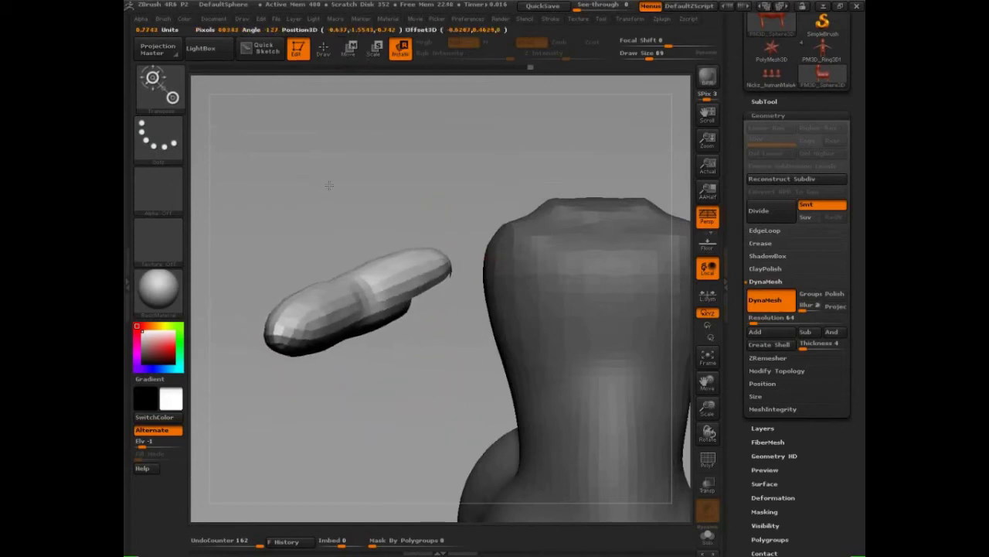
Step: Move the mirrored arms inward until their upper ends meet the shoulders
{"action": "left_click_drag", "start_coordinate": [344, 292], "coordinate": [406, 280]}
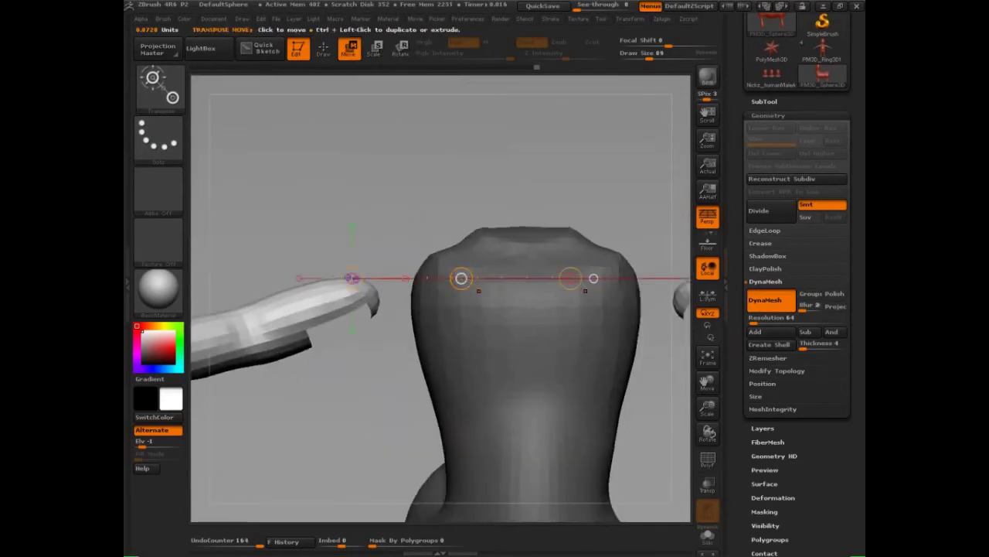
{"action": "left_click_drag", "start_coordinate": [461, 278], "coordinate": [550, 264]}
{"action": "key", "text": "f"}
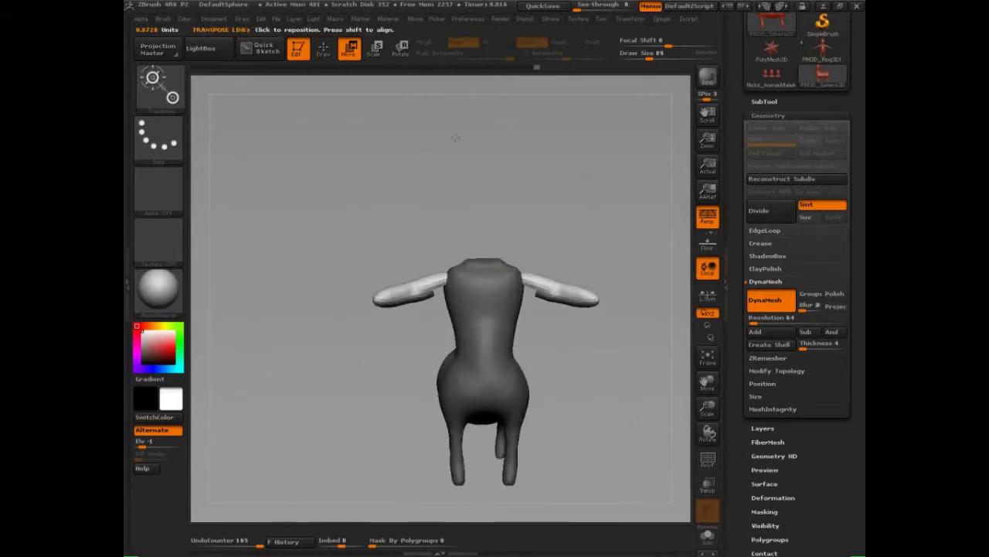
Step: Stretch the arms slightly longer, then clear the mask and remesh with DynaMesh to fuse them to the torso
{"action": "mouse_move", "coordinate": [590, 337]}
{"action": "left_mouse_down"}
{"action": "mouse_move", "coordinate": [503, 401]}
{"action": "mouse_move", "coordinate": [666, 476]}
{"action": "left_mouse_up"}
{"action": "left_click_drag", "start_coordinate": [558, 297], "coordinate": [367, 377]}
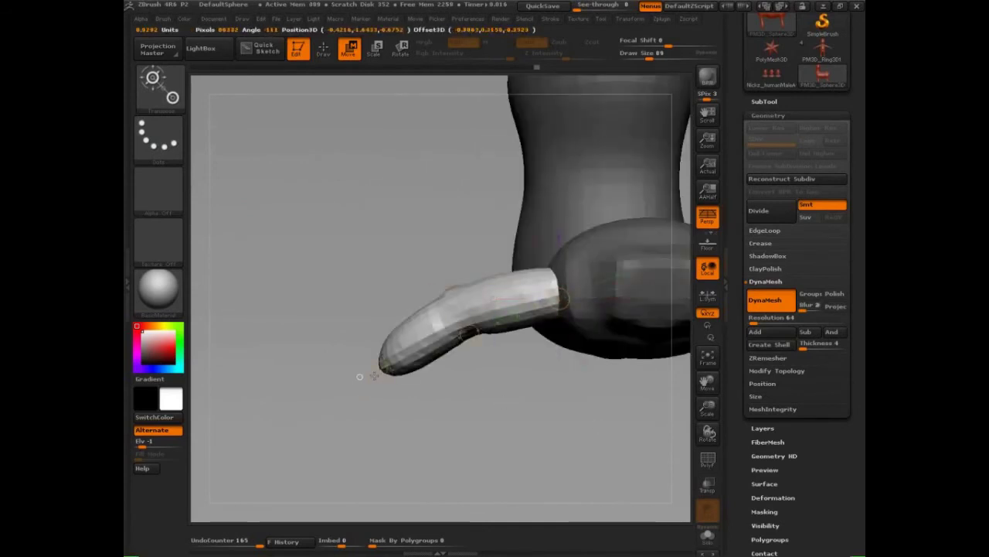
{"action": "left_click_drag", "start_coordinate": [368, 380], "coordinate": [345, 398]}
{"action": "mouse_move", "coordinate": [596, 459]}
{"action": "left_mouse_down"}
{"action": "mouse_move", "coordinate": [592, 426]}
{"action": "mouse_move", "coordinate": [511, 448]}
{"action": "mouse_move", "coordinate": [426, 431]}
{"action": "mouse_move", "coordinate": [541, 441]}
{"action": "mouse_move", "coordinate": [585, 459]}
{"action": "mouse_move", "coordinate": [578, 445]}
{"action": "left_mouse_up"}
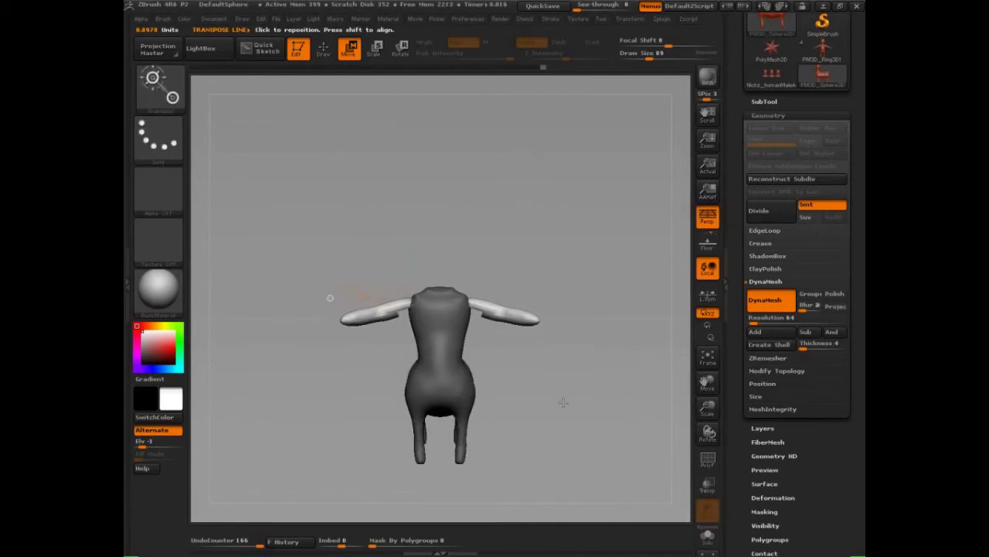
{"action": "key", "text": "q"}
{"action": "left_click", "coordinate": [572, 426], "text": "ctrl"}
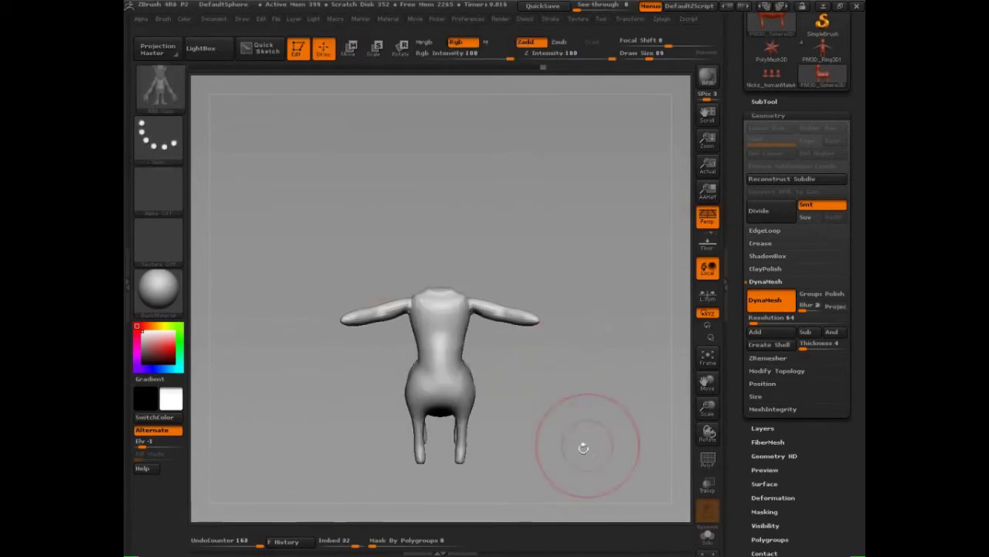
Step: Switch to the ClayBuildup brush, set the draw size to 37 and add clay where the arms join the shoulders
{"action": "left_click_drag", "start_coordinate": [615, 470], "coordinate": [618, 437]}
{"action": "left_click_drag", "start_coordinate": [598, 316], "coordinate": [572, 431], "text": "alt"}
{"action": "key", "text": "b"}
{"action": "key", "text": "c"}
{"action": "key", "text": "b"}
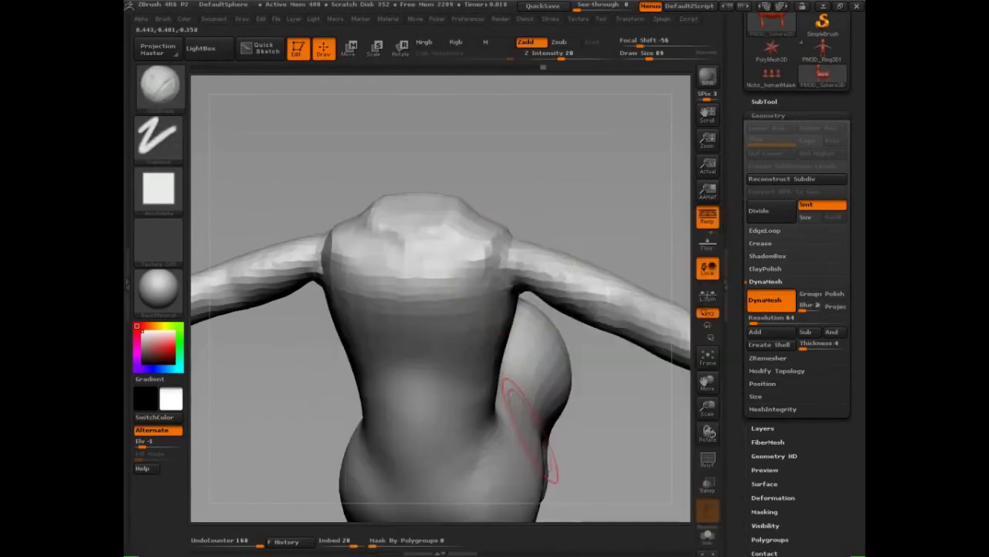
{"action": "key", "text": "space"}
{"action": "left_click_drag", "start_coordinate": [507, 262], "coordinate": [498, 231]}
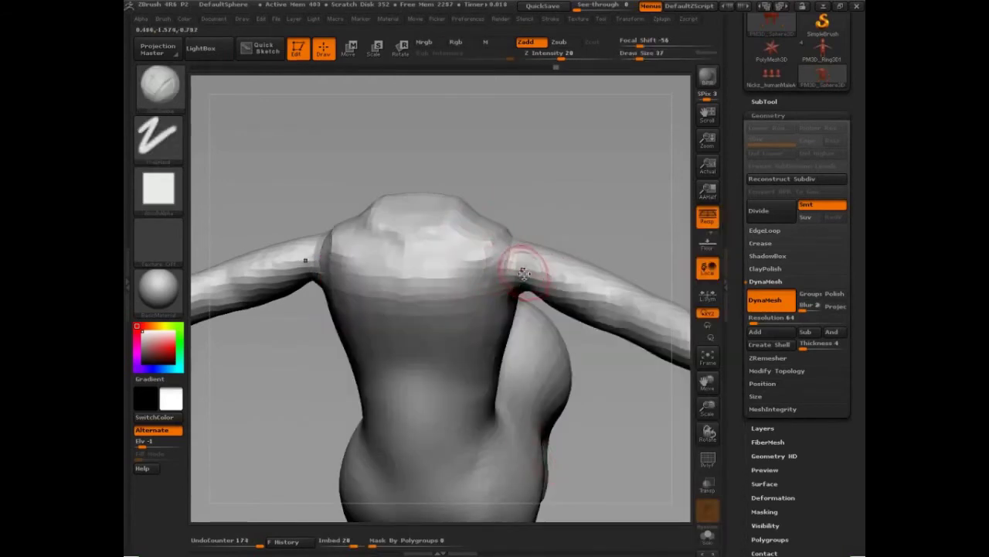
Step: Raise the draw size to 56 and build up clay across the shoulder tops, chest and armpits
{"action": "key", "text": "space"}
{"action": "left_click_drag", "start_coordinate": [524, 275], "coordinate": [501, 317]}
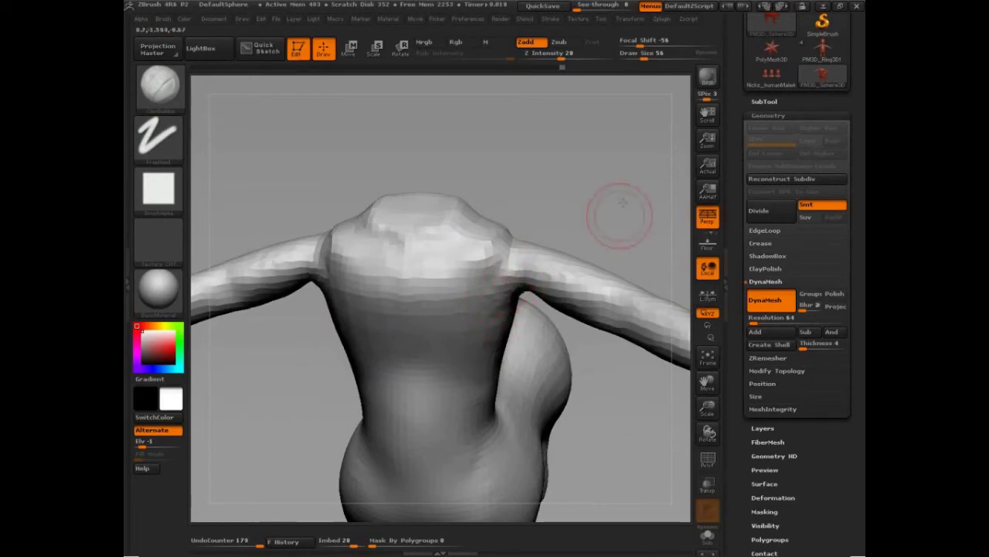
{"action": "mouse_move", "coordinate": [622, 202]}
{"action": "left_mouse_down"}
{"action": "mouse_move", "coordinate": [618, 177]}
{"action": "mouse_move", "coordinate": [611, 255]}
{"action": "mouse_move", "coordinate": [465, 301]}
{"action": "left_mouse_up"}
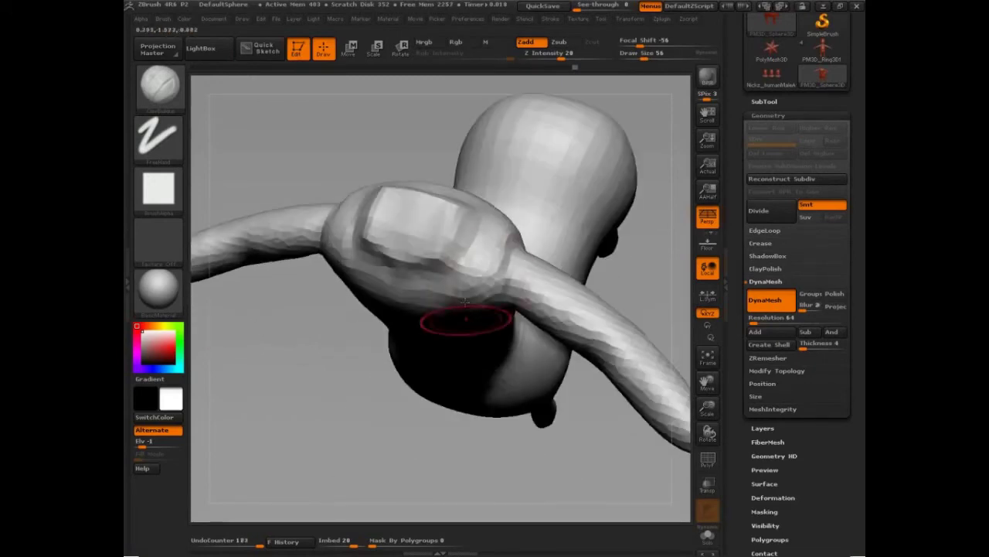
{"action": "mouse_move", "coordinate": [647, 256]}
{"action": "left_mouse_down"}
{"action": "mouse_move", "coordinate": [618, 294]}
{"action": "mouse_move", "coordinate": [512, 337]}
{"action": "left_mouse_up"}
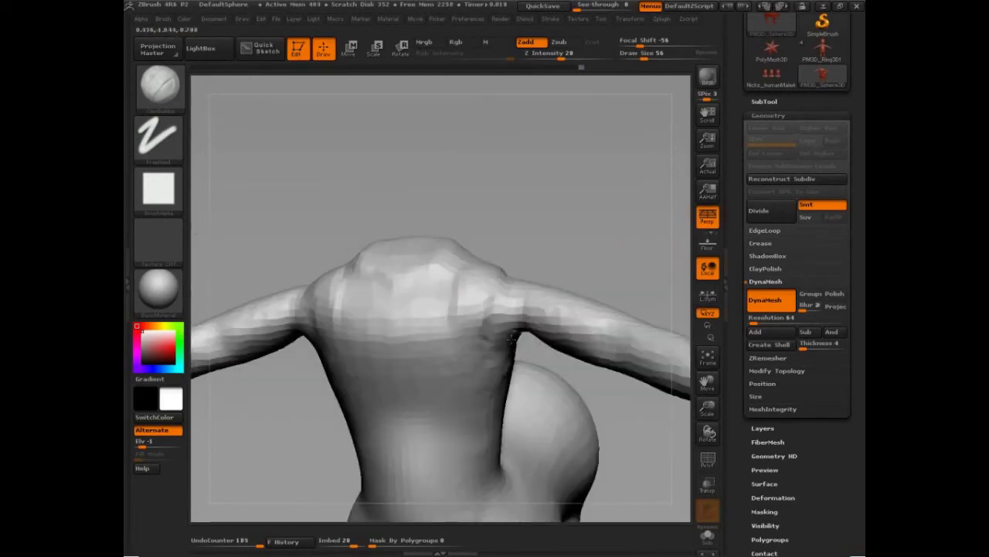
Step: Add and blend clay around the undersides and backs of the shoulder joints from several angles
{"action": "left_click_drag", "start_coordinate": [613, 216], "coordinate": [590, 182]}
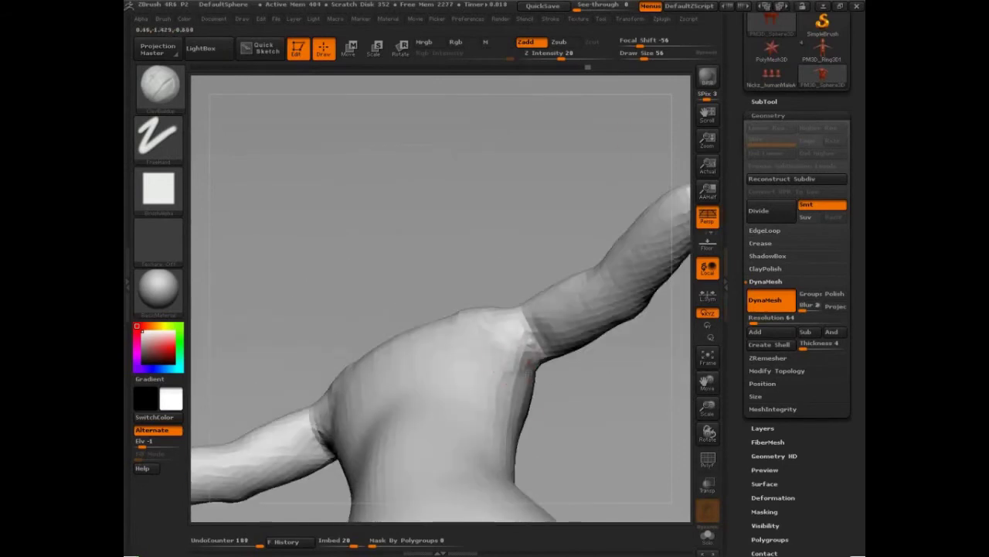
{"action": "left_click_drag", "start_coordinate": [615, 401], "coordinate": [586, 360]}
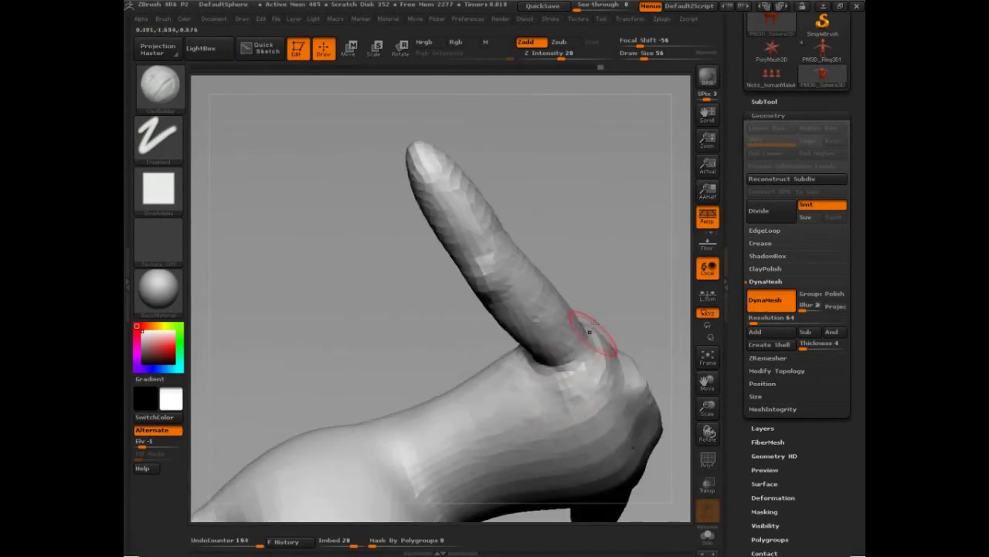
{"action": "mouse_move", "coordinate": [631, 240]}
{"action": "left_mouse_down"}
{"action": "mouse_move", "coordinate": [590, 450]}
{"action": "mouse_move", "coordinate": [617, 425]}
{"action": "mouse_move", "coordinate": [535, 331]}
{"action": "left_mouse_up"}
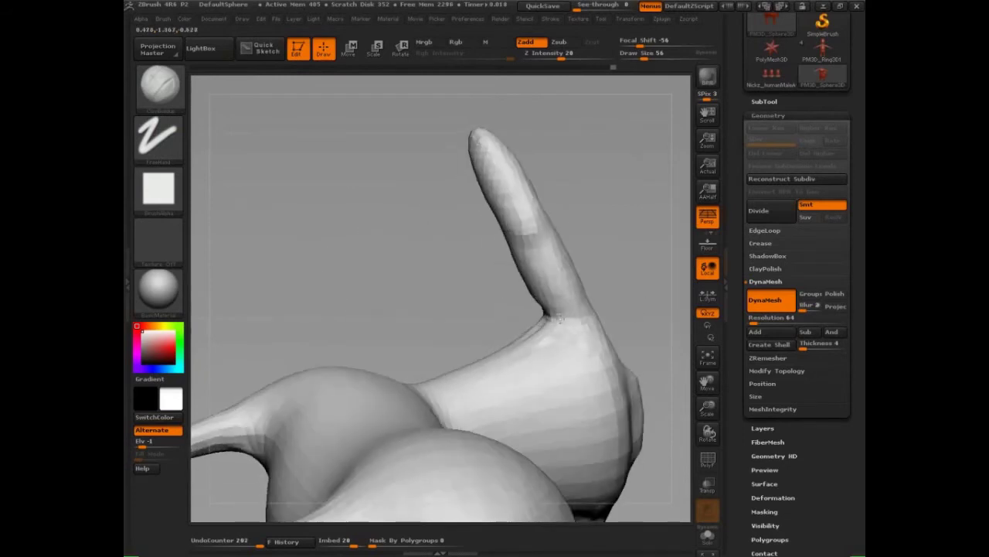
{"action": "mouse_move", "coordinate": [626, 241]}
{"action": "left_mouse_down"}
{"action": "mouse_move", "coordinate": [663, 245]}
{"action": "mouse_move", "coordinate": [618, 266]}
{"action": "mouse_move", "coordinate": [545, 342]}
{"action": "left_mouse_up"}
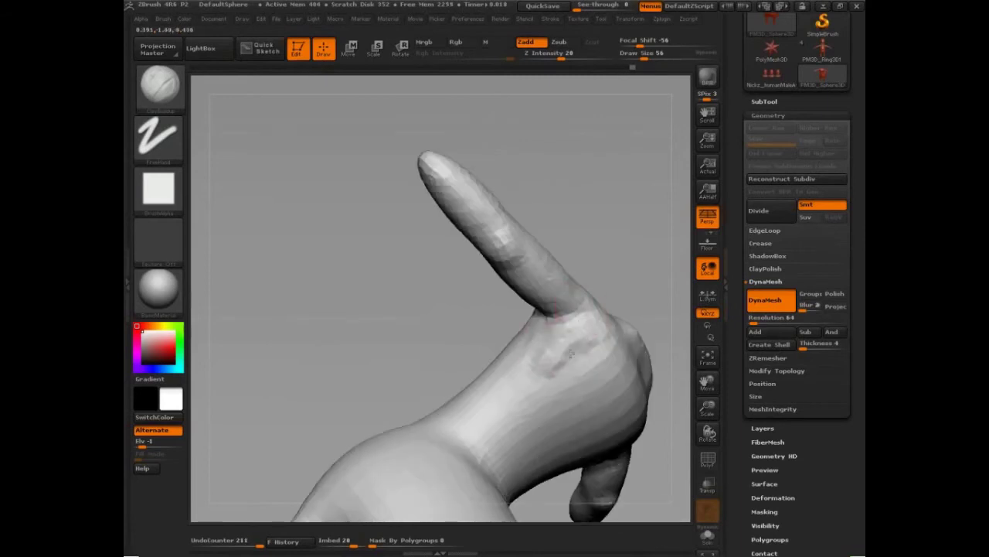
{"action": "left_click_drag", "start_coordinate": [626, 266], "coordinate": [586, 319]}
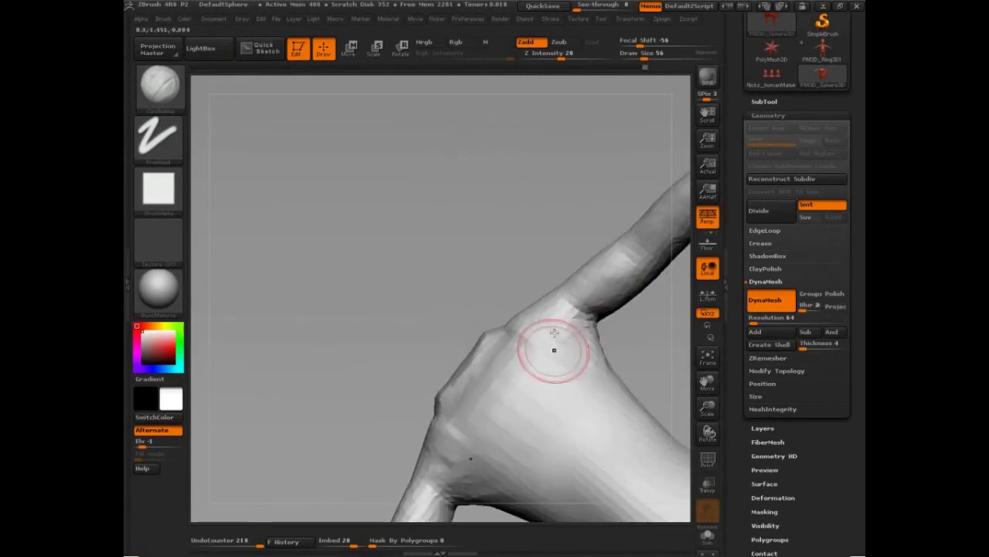
Step: Smooth the shoulder joint, reduce the draw size to 35 and build up finer clay strokes around the armpit
{"action": "mouse_move", "coordinate": [565, 351]}
{"action": "left_mouse_down", "text": "shift"}
{"action": "mouse_move", "coordinate": [588, 331]}
{"action": "mouse_move", "coordinate": [618, 351]}
{"action": "mouse_move", "coordinate": [585, 358]}
{"action": "left_mouse_up", "text": "shift"}
{"action": "key", "text": "space"}
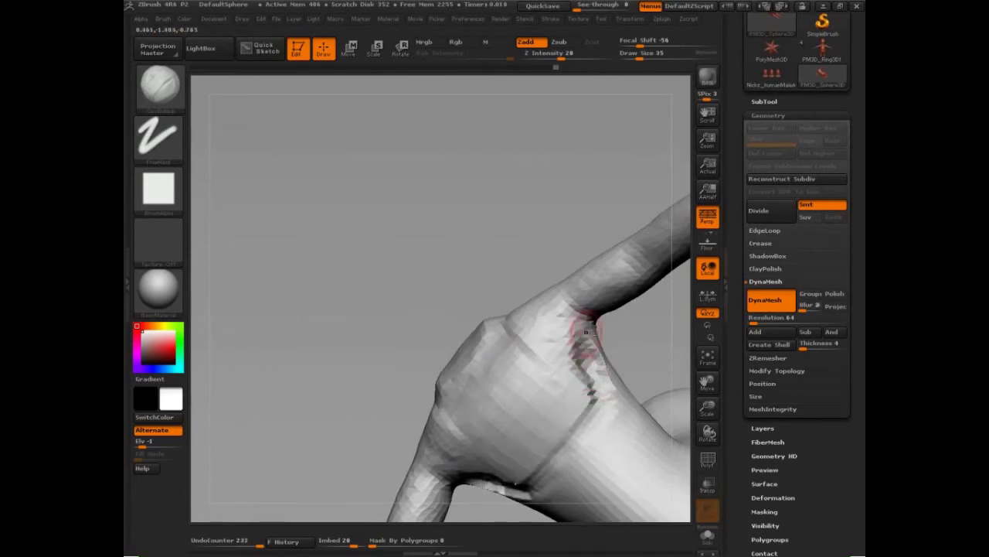
{"action": "left_click_drag", "start_coordinate": [642, 341], "coordinate": [628, 377]}
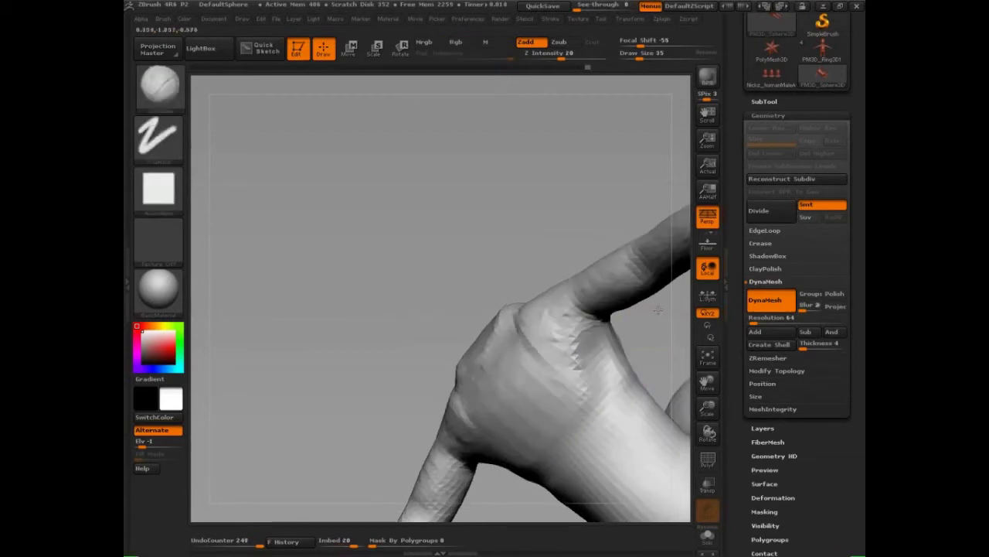
Step: Smooth the front of the torso around the chest and armpit
{"action": "mouse_move", "coordinate": [656, 357]}
{"action": "left_mouse_down"}
{"action": "mouse_move", "coordinate": [641, 356]}
{"action": "mouse_move", "coordinate": [570, 261]}
{"action": "mouse_move", "coordinate": [564, 379]}
{"action": "mouse_move", "coordinate": [596, 271]}
{"action": "mouse_move", "coordinate": [521, 464]}
{"action": "left_mouse_up"}
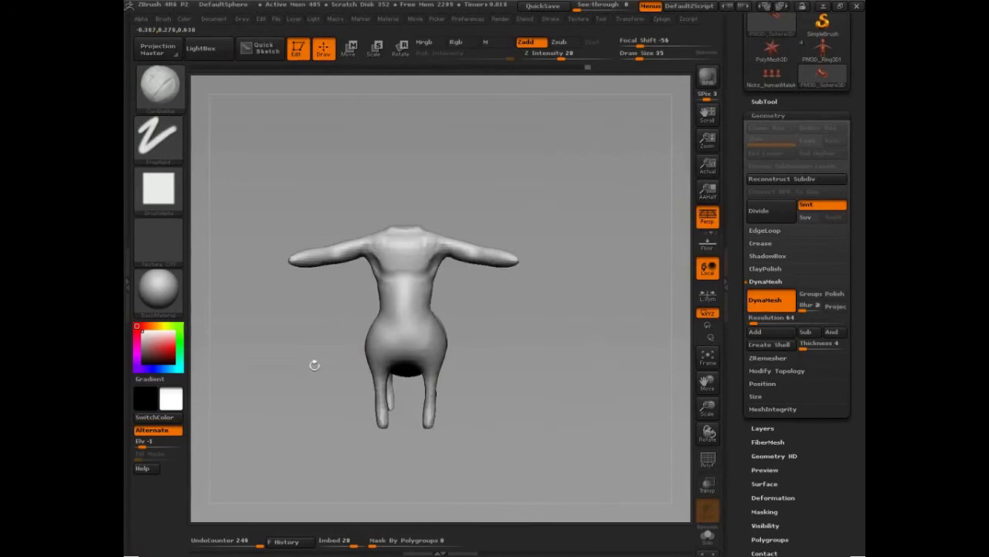
{"action": "left_click_drag", "start_coordinate": [314, 365], "coordinate": [318, 366]}
{"action": "left_click_drag", "start_coordinate": [527, 358], "coordinate": [564, 459], "text": "alt"}
{"action": "left_click_drag", "start_coordinate": [552, 398], "coordinate": [541, 340]}
{"action": "left_click_drag", "start_coordinate": [452, 311], "coordinate": [442, 352], "text": "shift"}
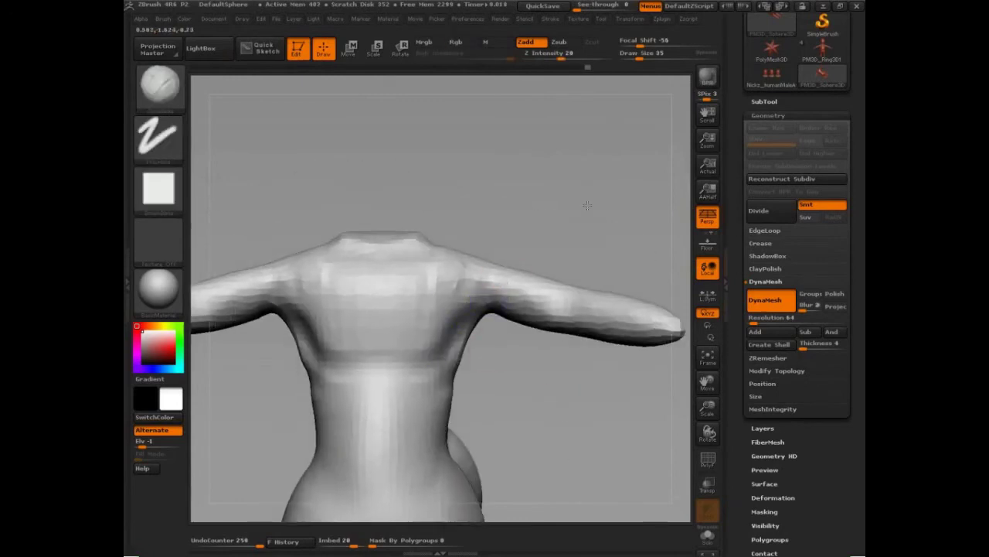
Step: Raise the draw size to 59 and build up clay over the fronts of the shoulders where the arms join
{"action": "mouse_move", "coordinate": [585, 216]}
{"action": "left_mouse_down"}
{"action": "mouse_move", "coordinate": [568, 219]}
{"action": "mouse_move", "coordinate": [548, 251]}
{"action": "mouse_move", "coordinate": [542, 347]}
{"action": "mouse_move", "coordinate": [569, 317]}
{"action": "mouse_move", "coordinate": [589, 204]}
{"action": "mouse_move", "coordinate": [580, 309]}
{"action": "left_mouse_up"}
{"action": "key", "text": "space"}
{"action": "mouse_move", "coordinate": [484, 261]}
{"action": "left_mouse_down"}
{"action": "mouse_move", "coordinate": [470, 242]}
{"action": "mouse_move", "coordinate": [481, 256]}
{"action": "mouse_move", "coordinate": [474, 270]}
{"action": "mouse_move", "coordinate": [497, 276]}
{"action": "left_mouse_up"}
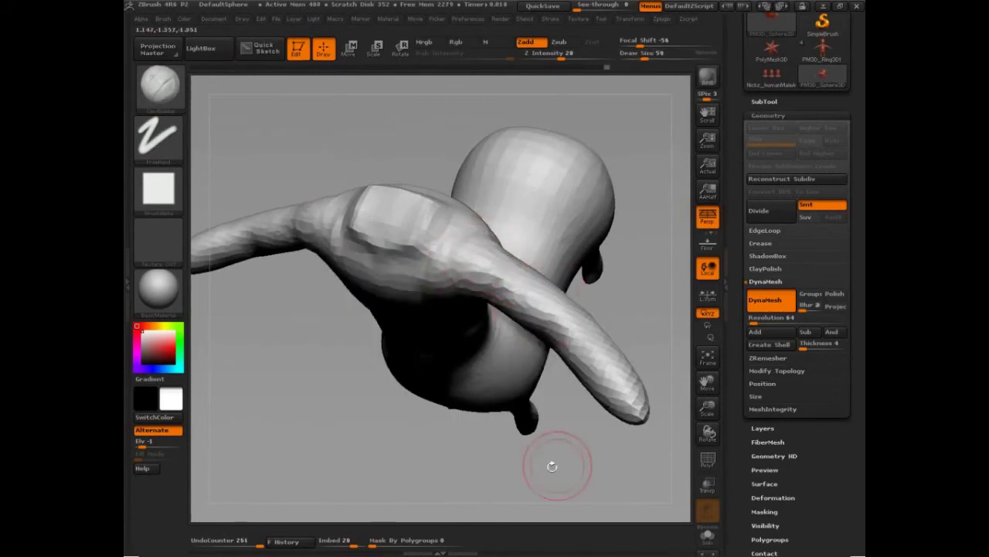
{"action": "left_click_drag", "start_coordinate": [552, 464], "coordinate": [619, 338], "text": "shift"}
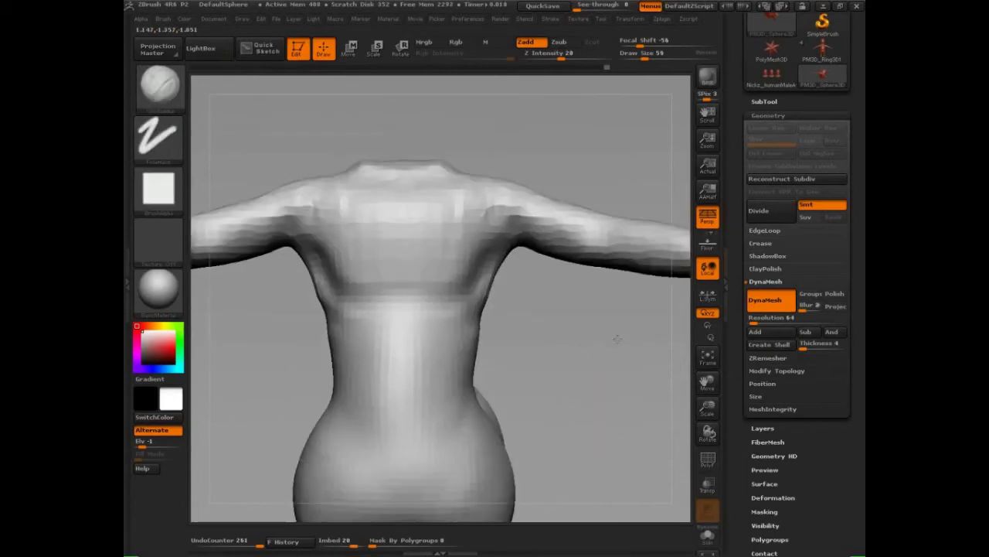
Step: Build up clay along the upper arm and elbow, working outward from the shoulder joint
{"action": "left_click_drag", "start_coordinate": [572, 394], "coordinate": [607, 300], "text": "alt"}
{"action": "mouse_move", "coordinate": [561, 426]}
{"action": "left_mouse_down"}
{"action": "mouse_move", "coordinate": [557, 414]}
{"action": "mouse_move", "coordinate": [561, 477]}
{"action": "left_mouse_up"}
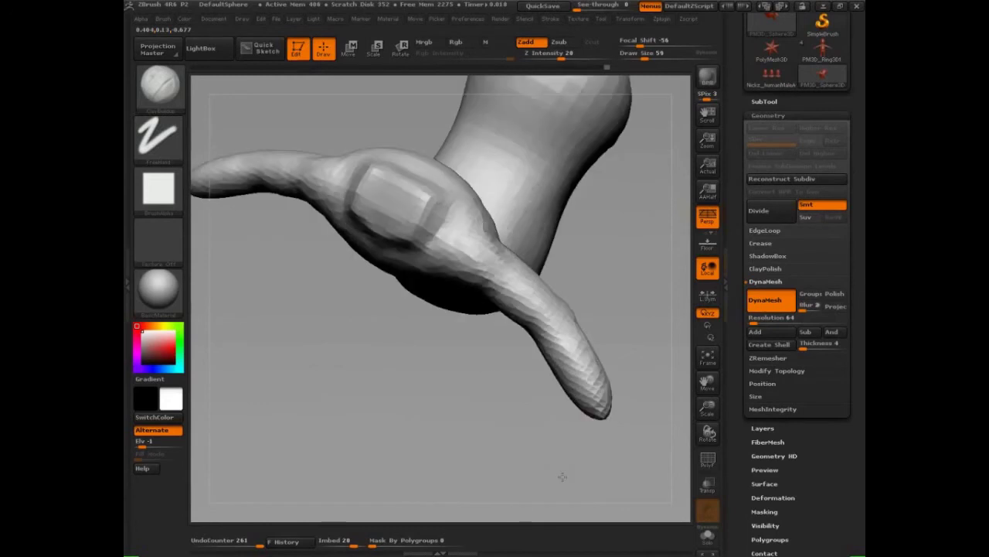
{"action": "left_click_drag", "start_coordinate": [495, 432], "coordinate": [433, 433]}
{"action": "mouse_move", "coordinate": [584, 310]}
{"action": "left_mouse_down"}
{"action": "mouse_move", "coordinate": [563, 305]}
{"action": "mouse_move", "coordinate": [577, 313]}
{"action": "mouse_move", "coordinate": [581, 303]}
{"action": "mouse_move", "coordinate": [670, 293]}
{"action": "left_mouse_up"}
{"action": "left_click_drag", "start_coordinate": [589, 303], "coordinate": [594, 312]}
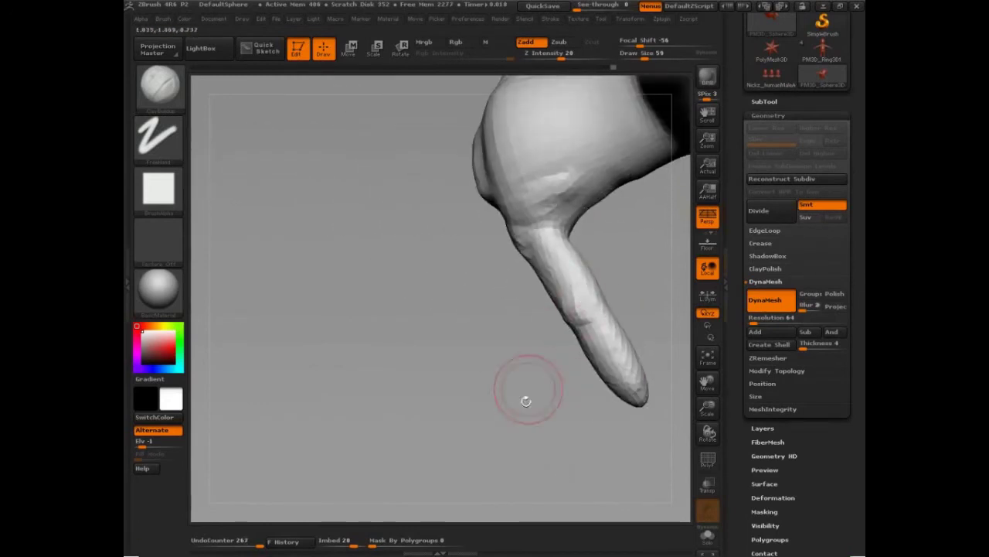
{"action": "mouse_move", "coordinate": [527, 399]}
{"action": "left_mouse_down"}
{"action": "mouse_move", "coordinate": [536, 389]}
{"action": "mouse_move", "coordinate": [570, 399]}
{"action": "left_mouse_up"}
{"action": "left_click_drag", "start_coordinate": [553, 281], "coordinate": [555, 260]}
{"action": "mouse_move", "coordinate": [554, 260]}
{"action": "left_mouse_down"}
{"action": "mouse_move", "coordinate": [576, 279]}
{"action": "mouse_move", "coordinate": [583, 261]}
{"action": "mouse_move", "coordinate": [590, 295]}
{"action": "mouse_move", "coordinate": [576, 286]}
{"action": "left_mouse_up"}
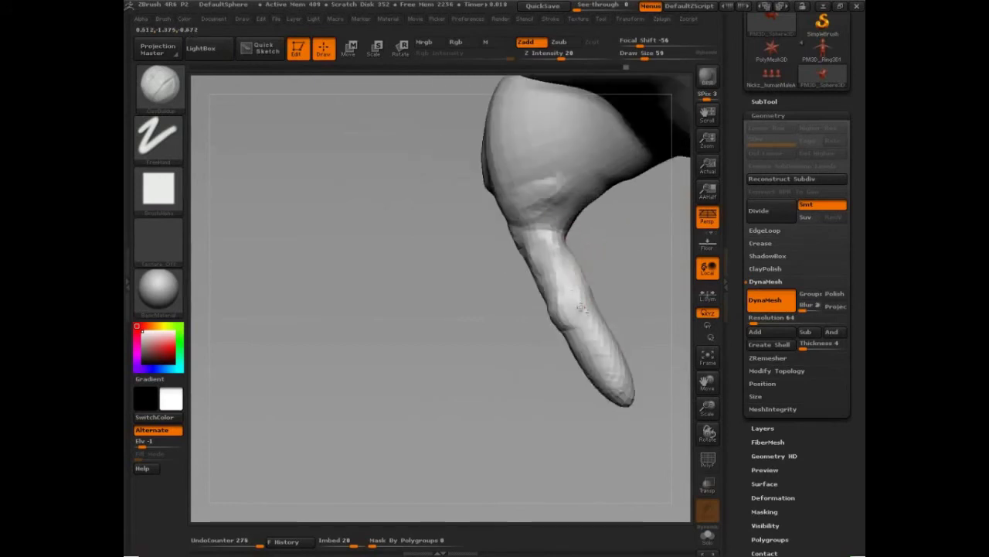
{"action": "mouse_move", "coordinate": [524, 452]}
{"action": "left_mouse_down"}
{"action": "mouse_move", "coordinate": [587, 355]}
{"action": "mouse_move", "coordinate": [567, 415]}
{"action": "mouse_move", "coordinate": [559, 379]}
{"action": "mouse_move", "coordinate": [533, 395]}
{"action": "mouse_move", "coordinate": [538, 455]}
{"action": "left_mouse_up"}
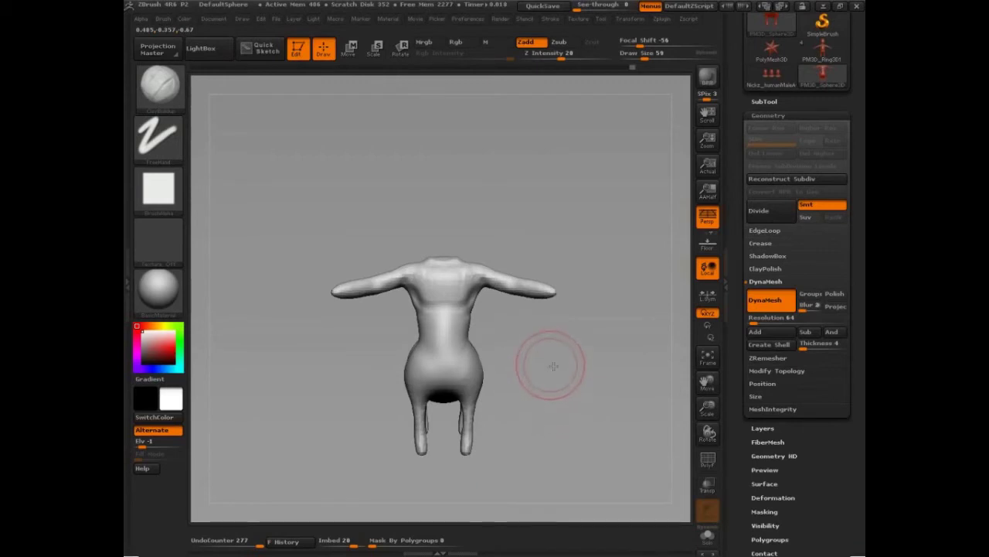
Step: Smooth the chest and blend the fronts of the shoulders into the torso
{"action": "left_click_drag", "start_coordinate": [553, 365], "coordinate": [600, 442], "text": "alt"}
{"action": "left_click_drag", "start_coordinate": [505, 425], "coordinate": [525, 409], "text": "alt"}
{"action": "left_click_drag", "start_coordinate": [454, 307], "coordinate": [410, 312], "text": "shift"}
{"action": "mouse_move", "coordinate": [566, 410]}
{"action": "left_mouse_down"}
{"action": "mouse_move", "coordinate": [583, 413]}
{"action": "mouse_move", "coordinate": [602, 325]}
{"action": "left_mouse_up"}
{"action": "mouse_move", "coordinate": [611, 309]}
{"action": "left_mouse_down"}
{"action": "mouse_move", "coordinate": [558, 292]}
{"action": "mouse_move", "coordinate": [495, 333]}
{"action": "mouse_move", "coordinate": [506, 313]}
{"action": "left_mouse_up"}
{"action": "mouse_move", "coordinate": [607, 240]}
{"action": "left_mouse_down", "text": "shift"}
{"action": "mouse_move", "coordinate": [613, 352]}
{"action": "mouse_move", "coordinate": [567, 484]}
{"action": "mouse_move", "coordinate": [386, 489]}
{"action": "left_mouse_up", "text": "shift"}
Step: Blend the shoulder joints and armpits into the torso from the front and back
{"action": "left_click_drag", "start_coordinate": [549, 433], "coordinate": [607, 553], "text": "alt"}
{"action": "left_click_drag", "start_coordinate": [372, 384], "coordinate": [433, 379]}
{"action": "mouse_move", "coordinate": [466, 268]}
{"action": "left_mouse_down", "text": "shift"}
{"action": "mouse_move", "coordinate": [445, 289]}
{"action": "mouse_move", "coordinate": [450, 299]}
{"action": "left_mouse_up", "text": "shift"}
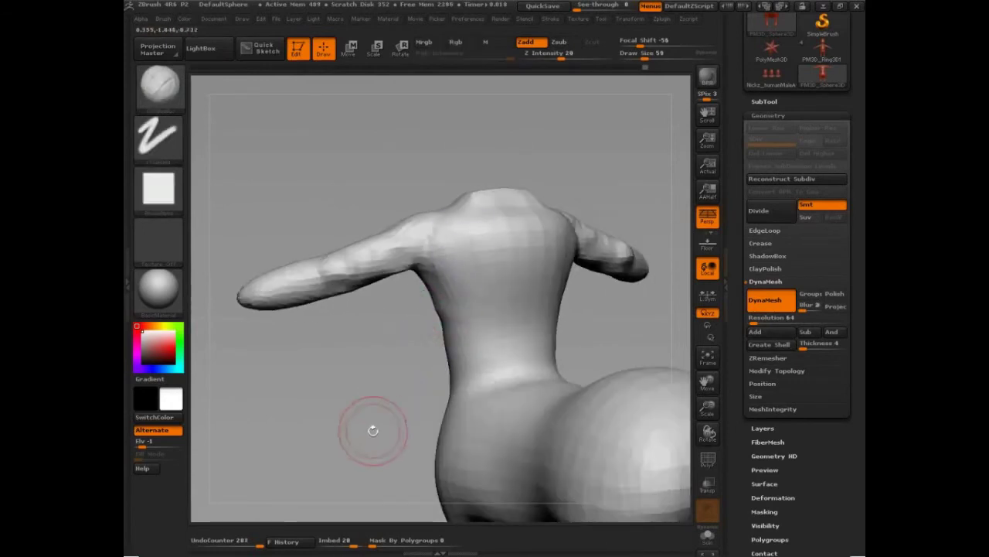
{"action": "mouse_move", "coordinate": [372, 430]}
{"action": "left_mouse_down"}
{"action": "mouse_move", "coordinate": [415, 309]}
{"action": "mouse_move", "coordinate": [452, 313]}
{"action": "left_mouse_up"}
{"action": "mouse_move", "coordinate": [548, 289]}
{"action": "left_mouse_down"}
{"action": "mouse_move", "coordinate": [603, 270]}
{"action": "mouse_move", "coordinate": [624, 280]}
{"action": "left_mouse_up"}
{"action": "mouse_move", "coordinate": [627, 413]}
{"action": "left_mouse_down", "text": "alt"}
{"action": "mouse_move", "coordinate": [481, 376]}
{"action": "mouse_move", "coordinate": [525, 324]}
{"action": "left_mouse_up", "text": "alt"}
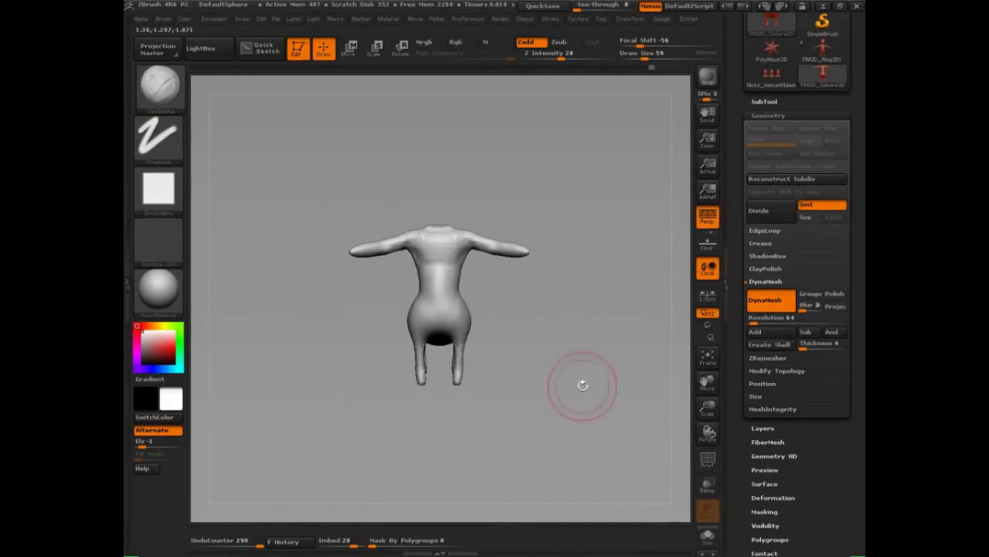
Step: Add clay across the chest and smooth the ridge between chest and belly
{"action": "left_click_drag", "start_coordinate": [579, 388], "coordinate": [493, 398]}
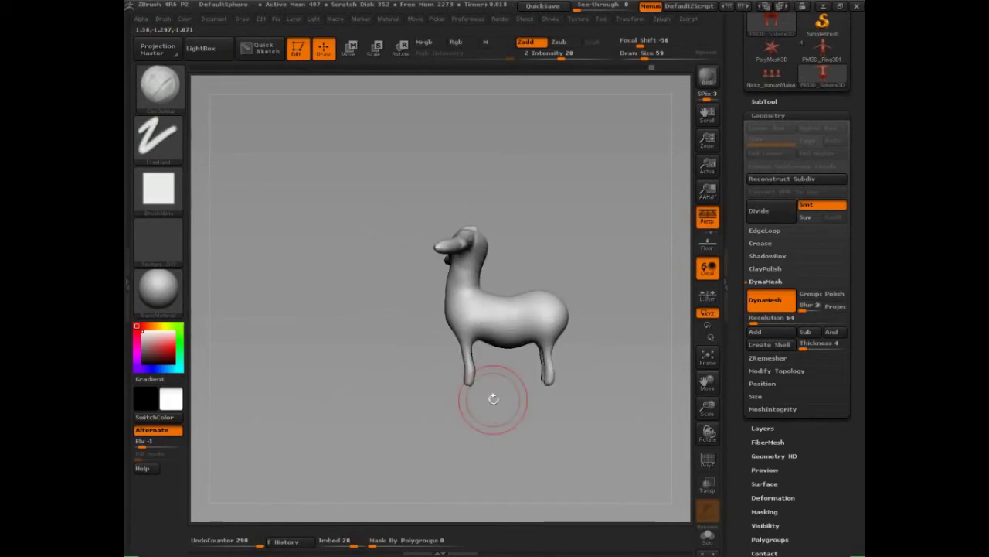
{"action": "mouse_move", "coordinate": [469, 448]}
{"action": "left_mouse_down"}
{"action": "mouse_move", "coordinate": [514, 446]}
{"action": "mouse_move", "coordinate": [545, 413]}
{"action": "mouse_move", "coordinate": [510, 415]}
{"action": "left_mouse_up"}
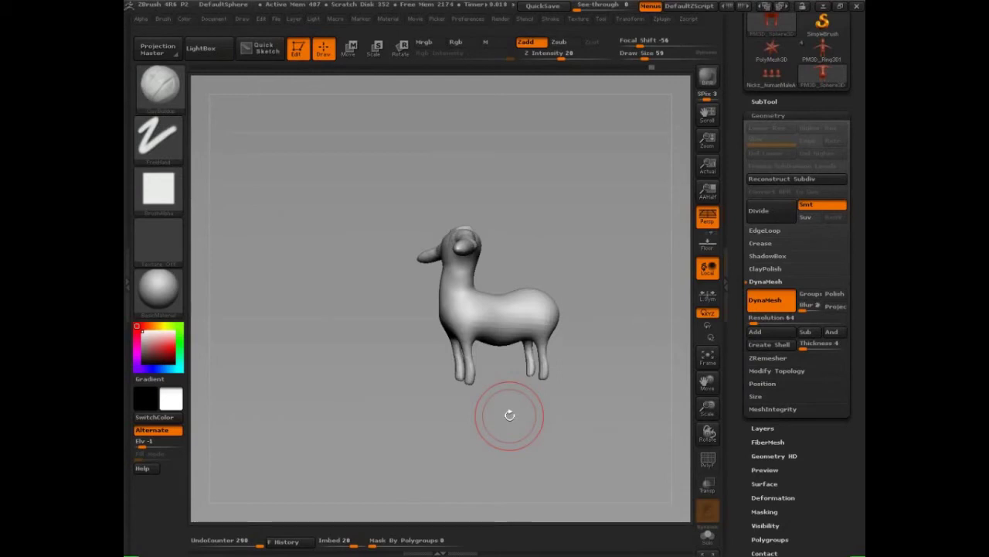
{"action": "mouse_move", "coordinate": [510, 415]}
{"action": "left_mouse_down"}
{"action": "mouse_move", "coordinate": [433, 390]}
{"action": "mouse_move", "coordinate": [457, 379]}
{"action": "left_mouse_up"}
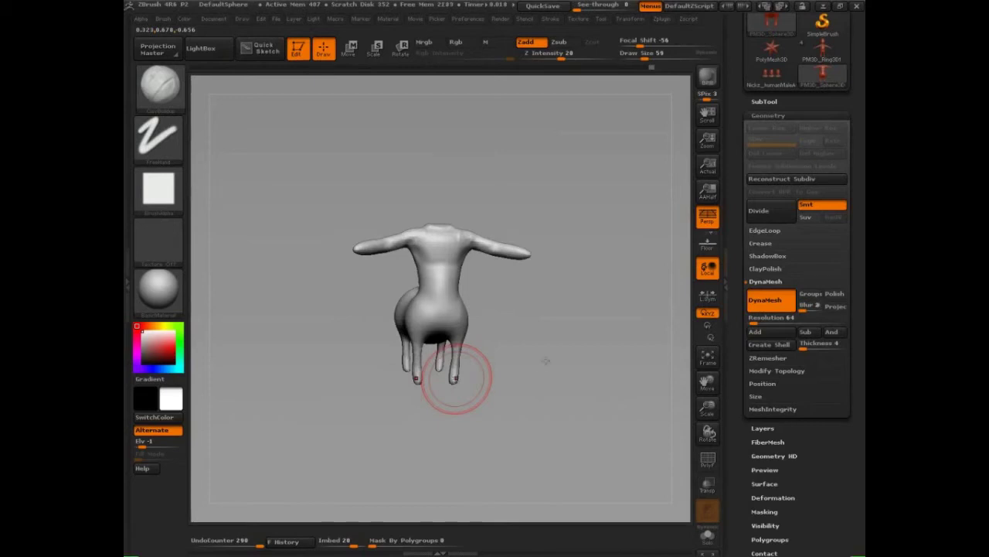
{"action": "mouse_move", "coordinate": [453, 380]}
{"action": "left_mouse_down"}
{"action": "mouse_move", "coordinate": [519, 375]}
{"action": "mouse_move", "coordinate": [408, 452]}
{"action": "mouse_move", "coordinate": [450, 425]}
{"action": "left_mouse_up"}
{"action": "mouse_move", "coordinate": [572, 358]}
{"action": "left_mouse_down", "text": "alt"}
{"action": "mouse_move", "coordinate": [561, 428]}
{"action": "mouse_move", "coordinate": [562, 394]}
{"action": "mouse_move", "coordinate": [644, 493]}
{"action": "left_mouse_up", "text": "alt"}
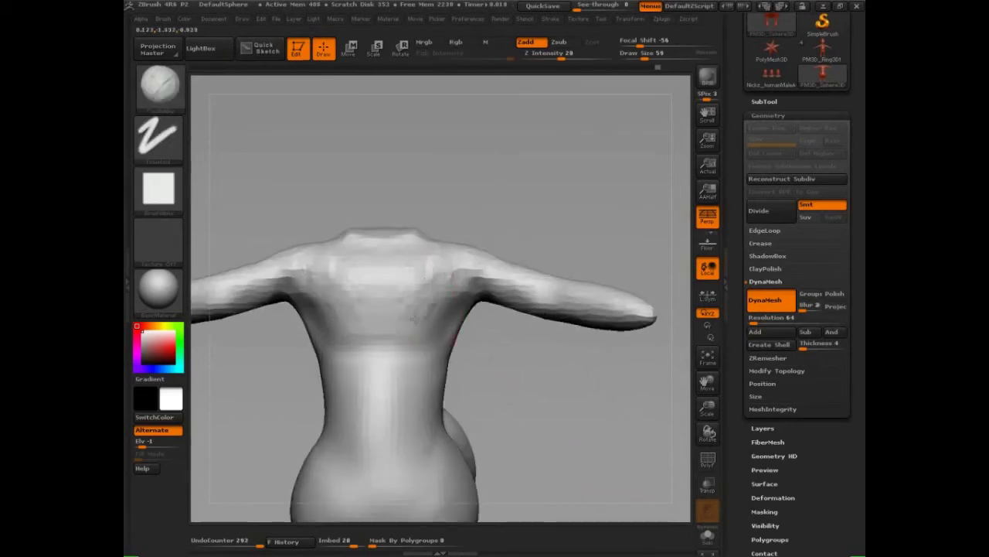
{"action": "key", "text": "shift"}
{"action": "mouse_move", "coordinate": [439, 374]}
{"action": "left_mouse_down", "text": "alt"}
{"action": "mouse_move", "coordinate": [573, 427]}
{"action": "mouse_move", "coordinate": [528, 439]}
{"action": "left_mouse_up", "text": "alt"}
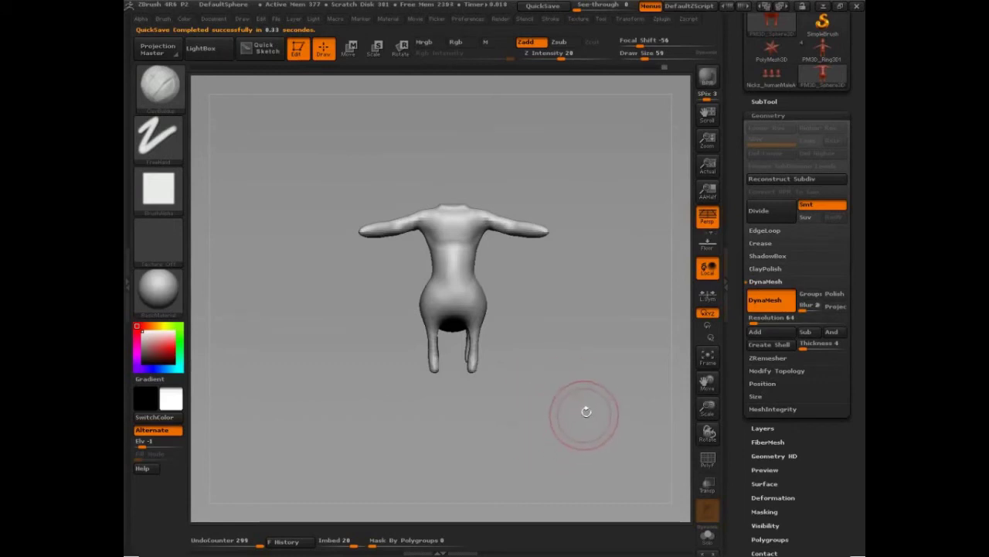
Step: Thin out the middle section of both arms with brush strokes from the back
{"action": "left_click_drag", "start_coordinate": [586, 412], "coordinate": [556, 395]}
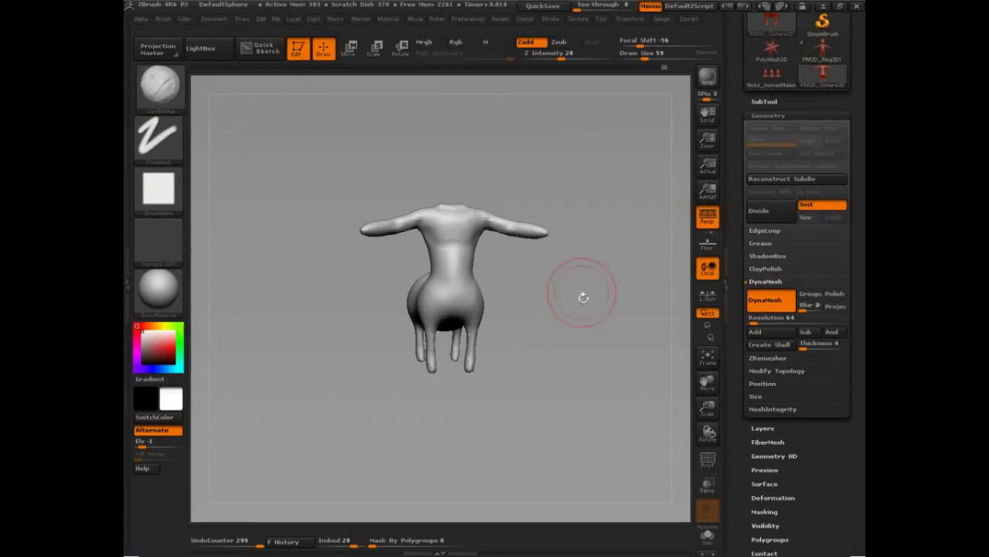
{"action": "mouse_move", "coordinate": [580, 294]}
{"action": "left_mouse_down"}
{"action": "mouse_move", "coordinate": [565, 384]}
{"action": "mouse_move", "coordinate": [573, 265]}
{"action": "mouse_move", "coordinate": [570, 379]}
{"action": "left_mouse_up"}
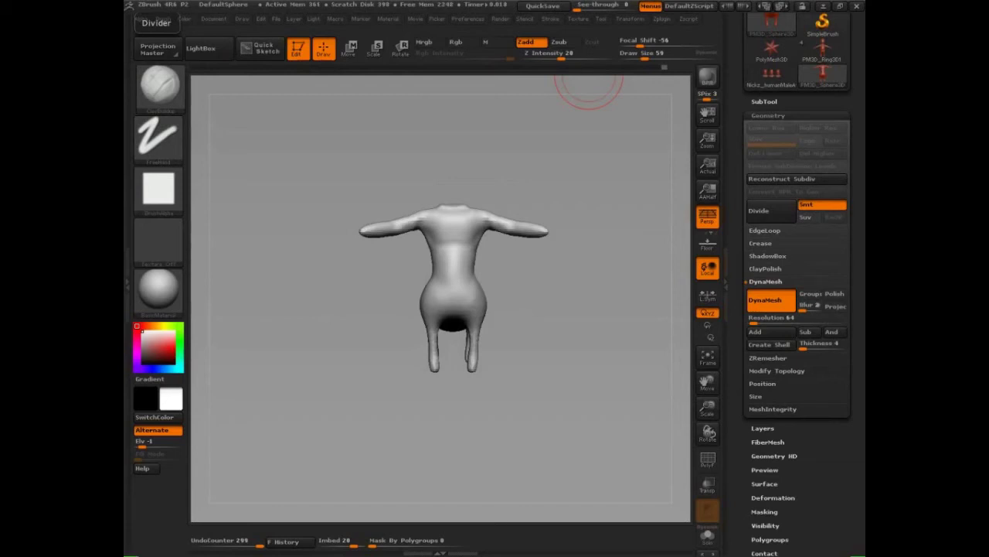
{"action": "mouse_move", "coordinate": [592, 294]}
{"action": "left_mouse_down"}
{"action": "mouse_move", "coordinate": [597, 334]}
{"action": "mouse_move", "coordinate": [539, 355]}
{"action": "mouse_move", "coordinate": [453, 242]}
{"action": "left_mouse_up"}
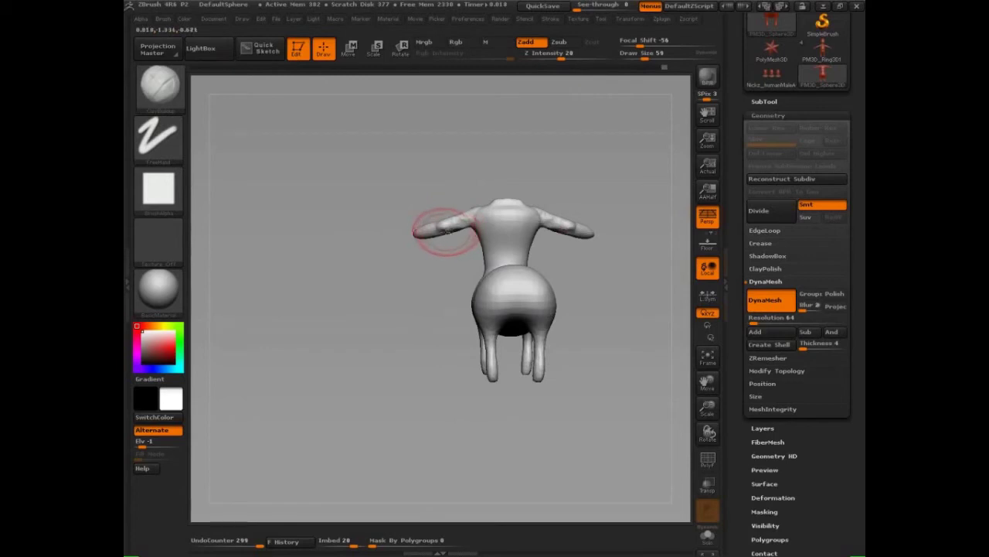
{"action": "left_click_drag", "start_coordinate": [455, 225], "coordinate": [452, 225]}
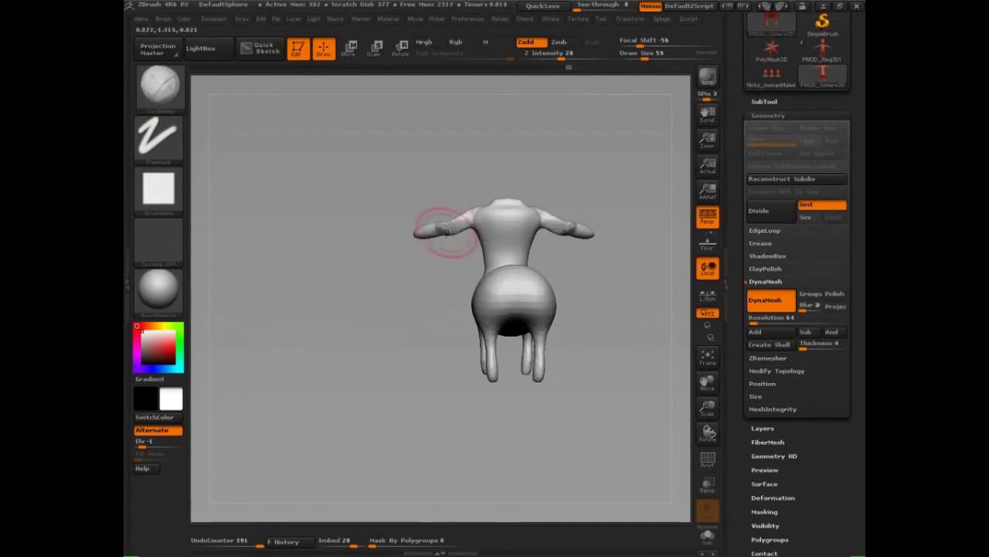
{"action": "mouse_move", "coordinate": [434, 358]}
{"action": "left_mouse_down"}
{"action": "mouse_move", "coordinate": [504, 449]}
{"action": "mouse_move", "coordinate": [552, 431]}
{"action": "mouse_move", "coordinate": [559, 398]}
{"action": "mouse_move", "coordinate": [523, 380]}
{"action": "mouse_move", "coordinate": [536, 430]}
{"action": "mouse_move", "coordinate": [546, 420]}
{"action": "mouse_move", "coordinate": [541, 439]}
{"action": "left_mouse_up"}
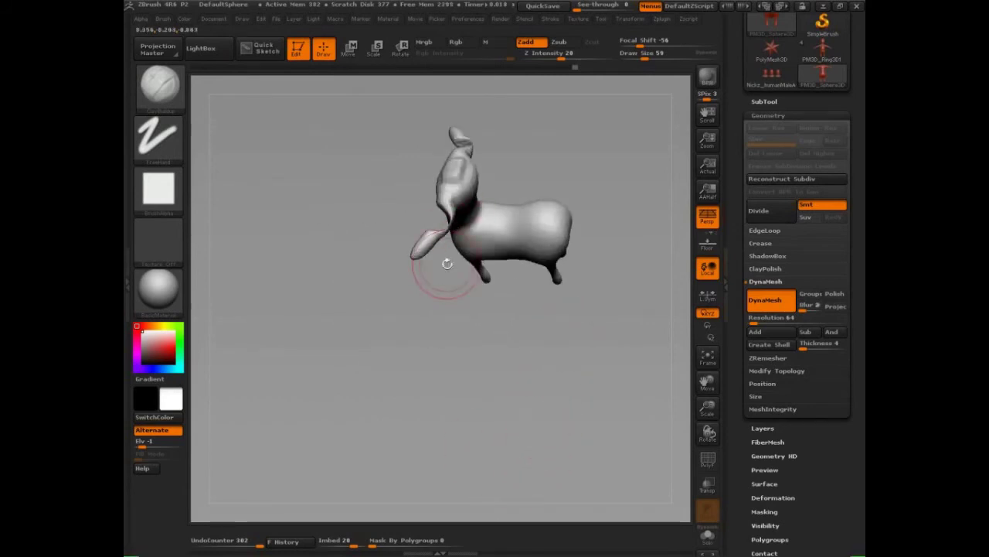
{"action": "left_click_drag", "start_coordinate": [409, 276], "coordinate": [395, 199]}
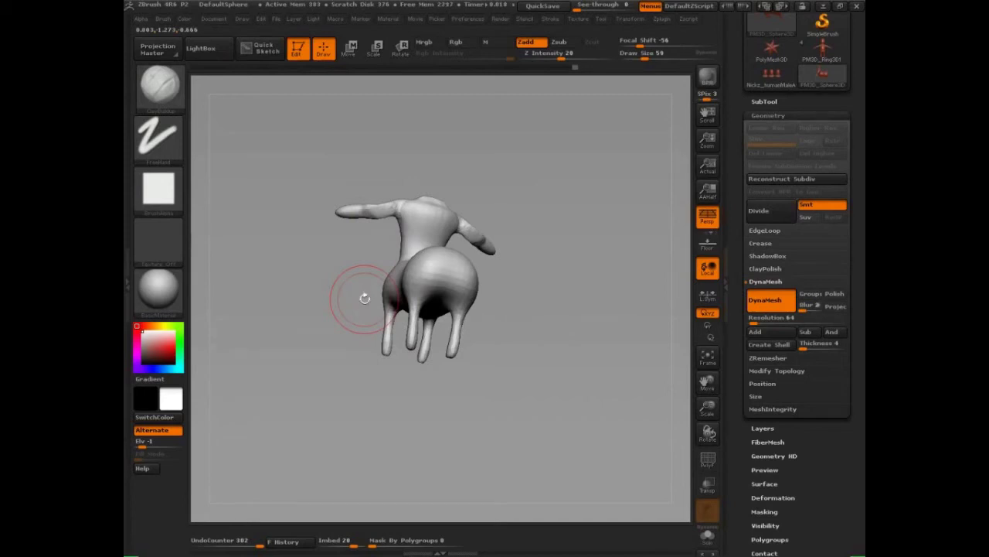
Step: Try building up clay on the thinned section of the arm and updating the DynaMesh
{"action": "left_click_drag", "start_coordinate": [365, 298], "coordinate": [371, 227]}
{"action": "left_click_drag", "start_coordinate": [548, 276], "coordinate": [521, 291]}
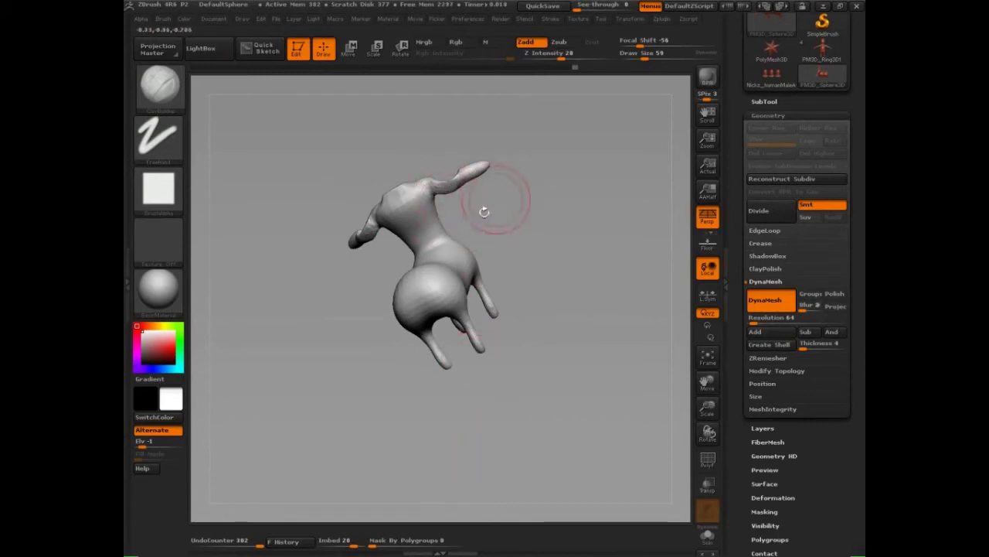
{"action": "left_click_drag", "start_coordinate": [482, 209], "coordinate": [541, 232], "text": "shift"}
{"action": "mouse_move", "coordinate": [546, 362]}
{"action": "left_mouse_down"}
{"action": "mouse_move", "coordinate": [508, 431]}
{"action": "mouse_move", "coordinate": [521, 280]}
{"action": "mouse_move", "coordinate": [512, 273]}
{"action": "mouse_move", "coordinate": [506, 436]}
{"action": "left_mouse_up"}
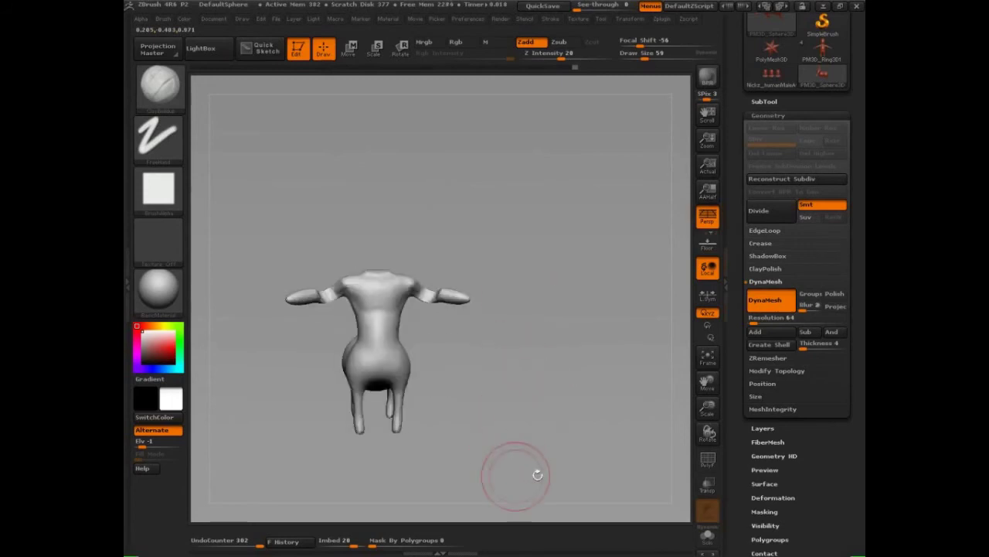
{"action": "key", "text": "ctrl"}
{"action": "mouse_move", "coordinate": [530, 409]}
{"action": "left_mouse_down", "text": "alt"}
{"action": "mouse_move", "coordinate": [575, 379]}
{"action": "mouse_move", "coordinate": [649, 544]}
{"action": "left_mouse_up", "text": "alt"}
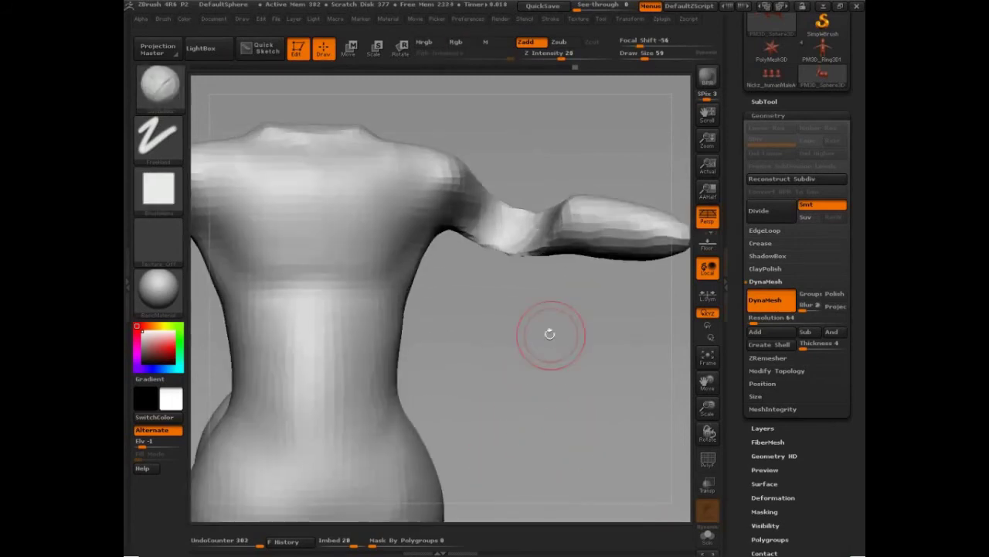
{"action": "left_click_drag", "start_coordinate": [548, 335], "coordinate": [482, 335]}
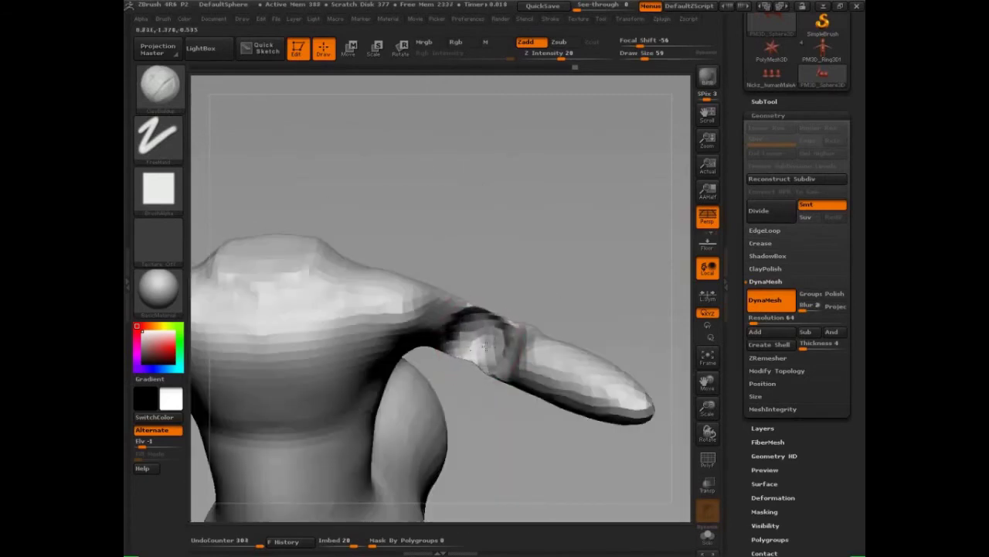
{"action": "mouse_move", "coordinate": [560, 217]}
{"action": "left_mouse_down", "text": "ctrl"}
{"action": "mouse_move", "coordinate": [591, 300]}
{"action": "mouse_move", "coordinate": [618, 271]}
{"action": "mouse_move", "coordinate": [626, 276]}
{"action": "mouse_move", "coordinate": [475, 364]}
{"action": "mouse_move", "coordinate": [506, 363]}
{"action": "mouse_move", "coordinate": [419, 334]}
{"action": "mouse_move", "coordinate": [443, 345]}
{"action": "mouse_move", "coordinate": [438, 391]}
{"action": "mouse_move", "coordinate": [449, 346]}
{"action": "mouse_move", "coordinate": [409, 302]}
{"action": "left_mouse_up", "text": "ctrl"}
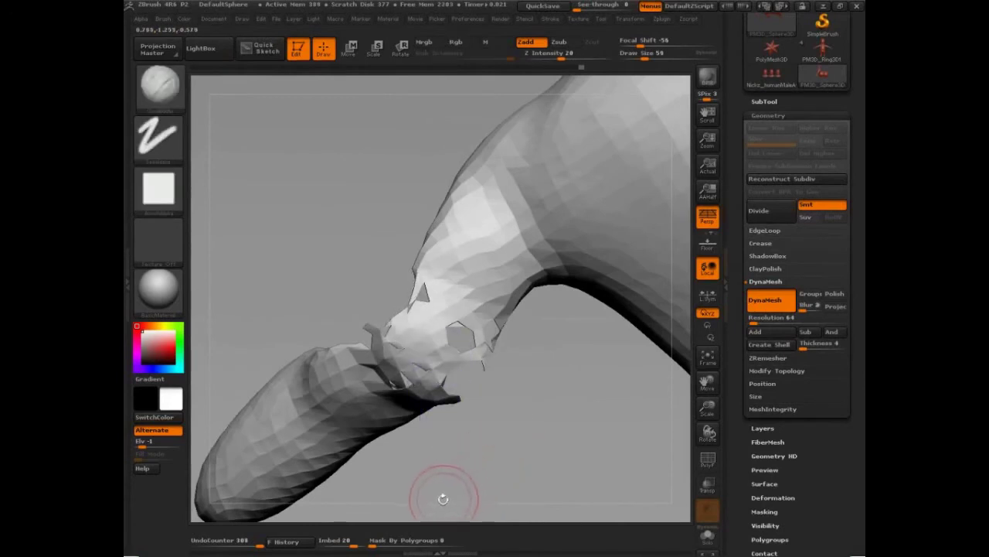
{"action": "key", "text": "ctrl"}
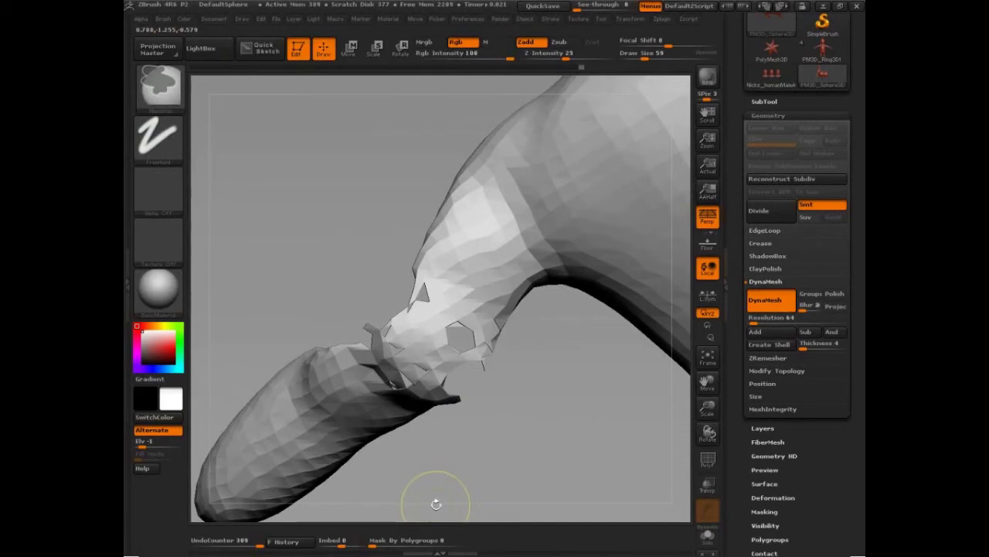
Step: Undo the last clay strokes and remeshing on the thinned arm section
{"action": "key", "text": "ctrl+z"}
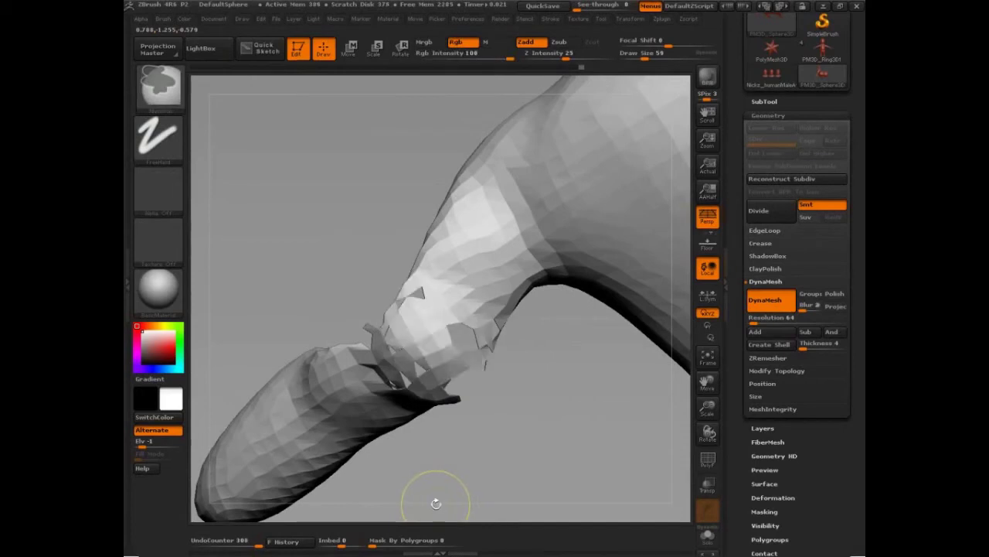
{"action": "key", "text": "ctrl+z"}
{"action": "key", "text": "ctrl+z"}
{"action": "key", "text": "ctrl+z"}
{"action": "key", "text": "ctrl+z"}
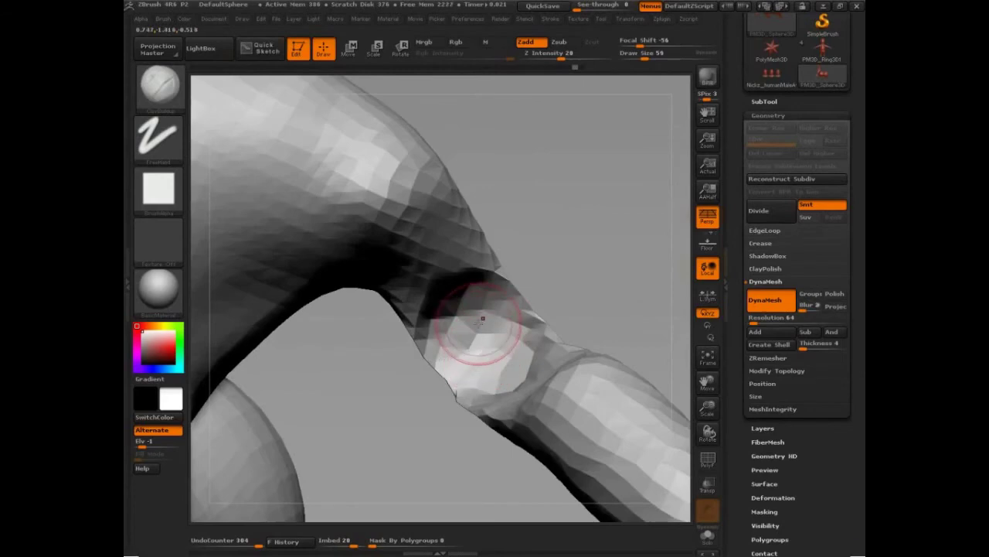
Step: Switch to the Inflate brush, set the draw size to 131 and inflate the thinned section of the arm
{"action": "key", "text": "b"}
{"action": "key", "text": "i"}
{"action": "key", "text": "n"}
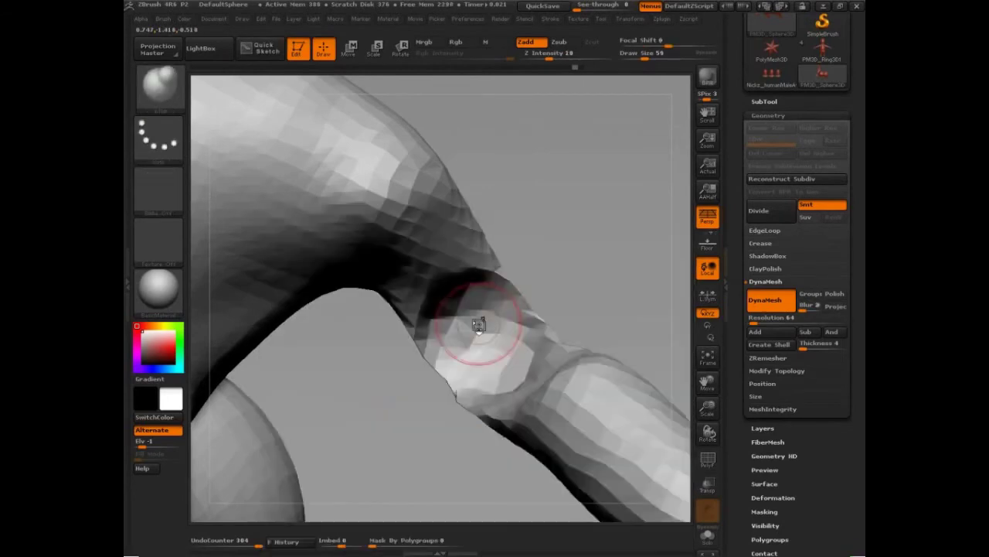
{"action": "key", "text": "space"}
{"action": "mouse_move", "coordinate": [468, 340]}
{"action": "left_mouse_down"}
{"action": "mouse_move", "coordinate": [482, 333]}
{"action": "mouse_move", "coordinate": [488, 345]}
{"action": "mouse_move", "coordinate": [508, 343]}
{"action": "mouse_move", "coordinate": [487, 348]}
{"action": "left_mouse_up"}
{"action": "left_click_drag", "start_coordinate": [618, 282], "coordinate": [510, 289]}
{"action": "left_click_drag", "start_coordinate": [448, 348], "coordinate": [506, 361]}
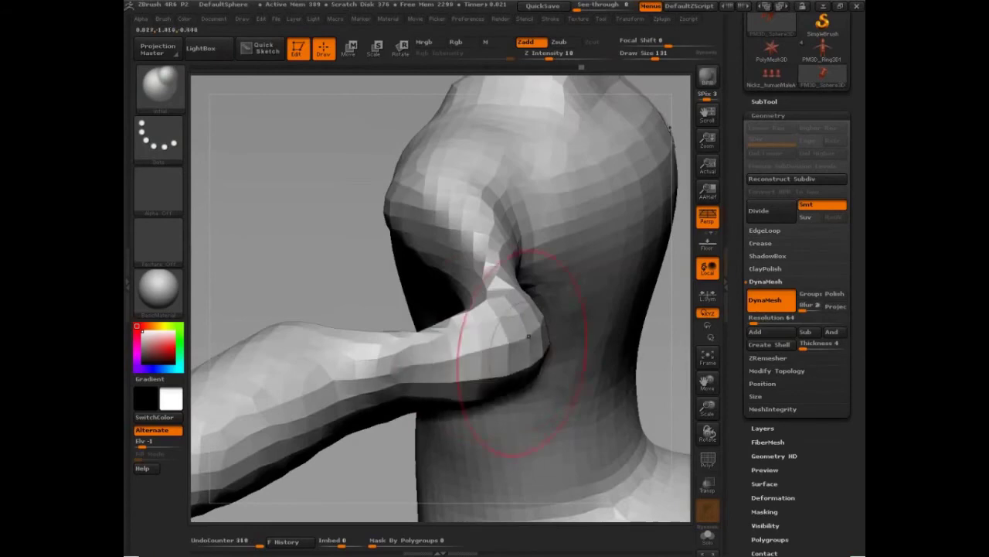
{"action": "mouse_move", "coordinate": [578, 408]}
{"action": "left_mouse_down"}
{"action": "mouse_move", "coordinate": [558, 370]}
{"action": "mouse_move", "coordinate": [548, 475]}
{"action": "mouse_move", "coordinate": [534, 433]}
{"action": "mouse_move", "coordinate": [541, 320]}
{"action": "mouse_move", "coordinate": [533, 412]}
{"action": "left_mouse_up"}
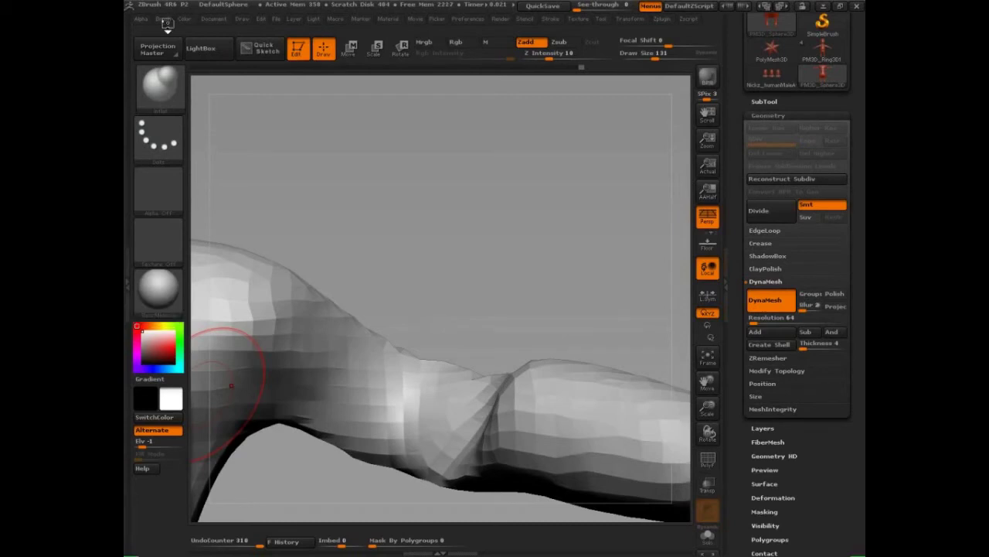
Step: Turn on BackfaceMask in the auto masking settings of the Inflate brush
{"action": "left_click", "coordinate": [163, 19]}
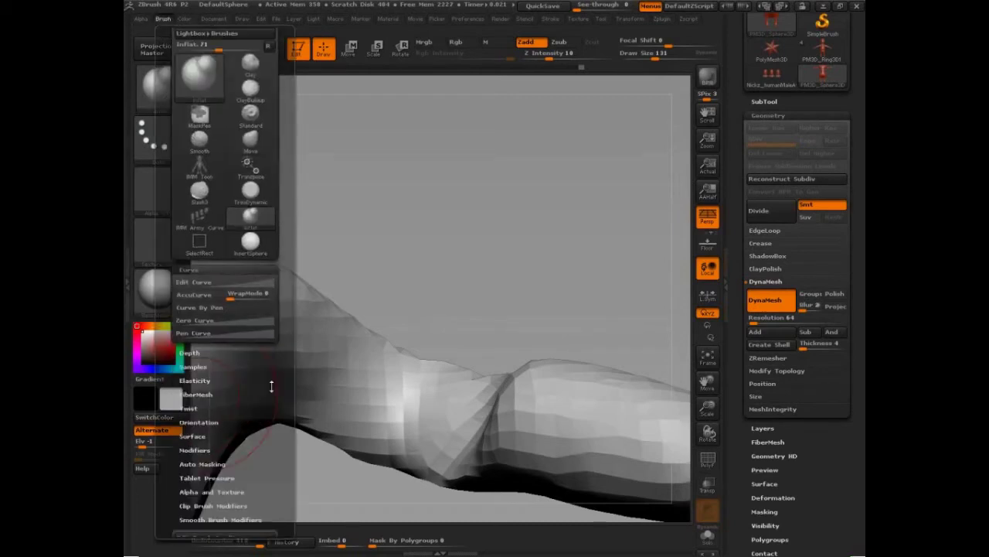
{"action": "scroll", "coordinate": [217, 309], "scroll_direction": "down", "scroll_amount": 1}
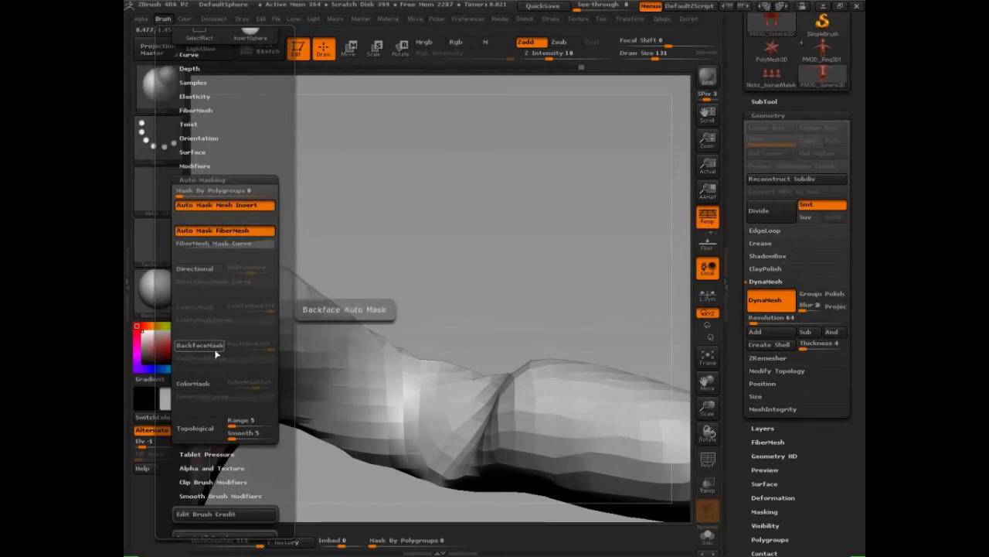
{"action": "left_click", "coordinate": [215, 352]}
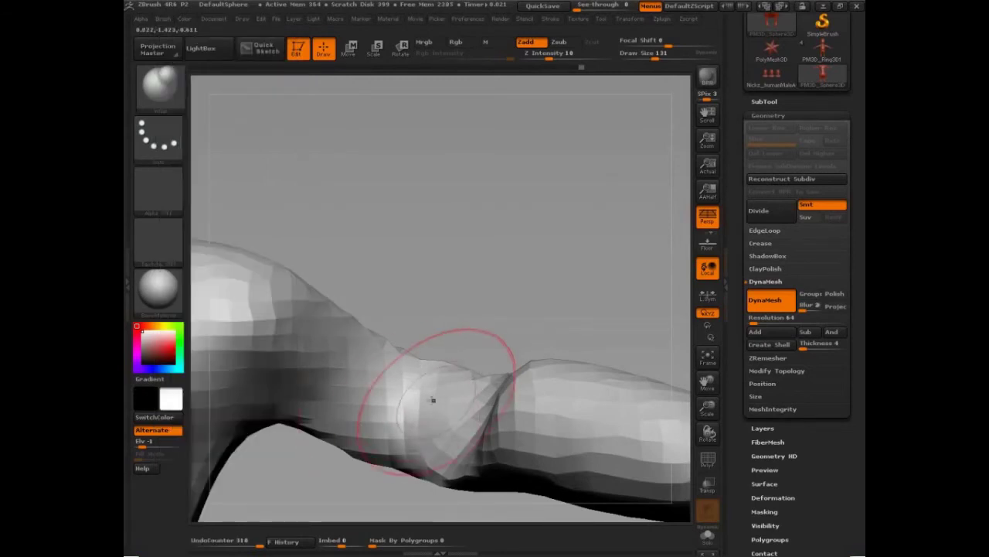
Step: Inflate the thinned section of the arm with backface masking on and check it from other angles
{"action": "left_click_drag", "start_coordinate": [434, 399], "coordinate": [427, 405]}
{"action": "mouse_move", "coordinate": [533, 294]}
{"action": "left_mouse_down"}
{"action": "mouse_move", "coordinate": [607, 289]}
{"action": "mouse_move", "coordinate": [518, 362]}
{"action": "mouse_move", "coordinate": [556, 281]}
{"action": "mouse_move", "coordinate": [585, 305]}
{"action": "mouse_move", "coordinate": [578, 329]}
{"action": "left_mouse_up"}
{"action": "left_click_drag", "start_coordinate": [509, 429], "coordinate": [495, 433]}
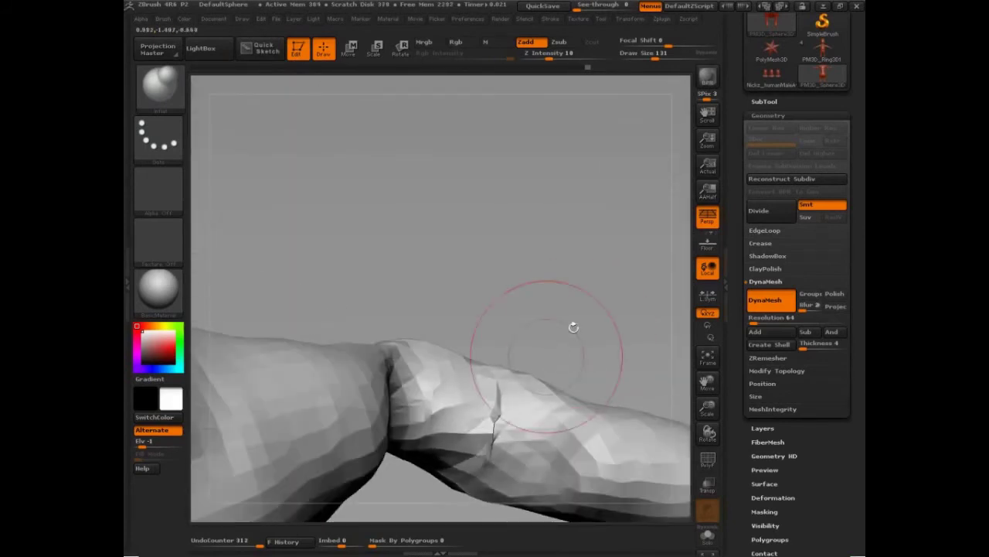
{"action": "mouse_move", "coordinate": [571, 326]}
{"action": "left_mouse_down"}
{"action": "mouse_move", "coordinate": [562, 431]}
{"action": "mouse_move", "coordinate": [548, 340]}
{"action": "left_mouse_up"}
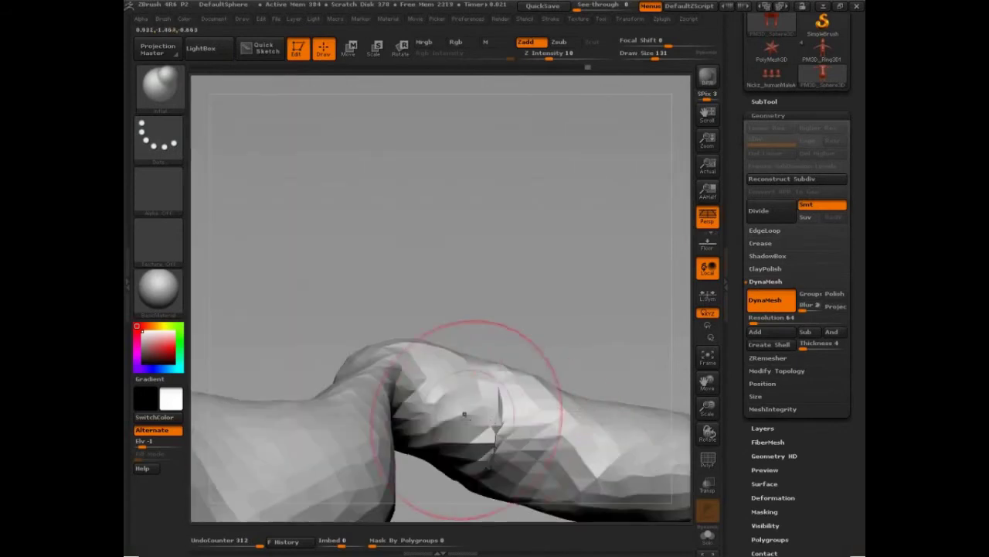
Step: Undo the last two Inflate strokes on the thinned section of the arm
{"action": "key", "text": "ctrl+z"}
{"action": "key", "text": "ctrl+z"}
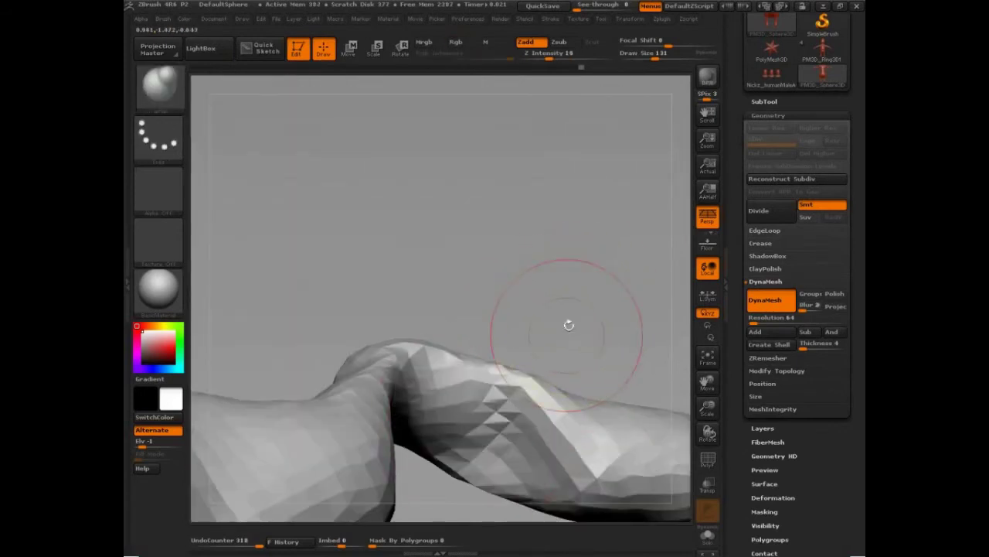
{"action": "mouse_move", "coordinate": [580, 301]}
{"action": "left_mouse_down"}
{"action": "mouse_move", "coordinate": [547, 279]}
{"action": "mouse_move", "coordinate": [544, 259]}
{"action": "left_mouse_up"}
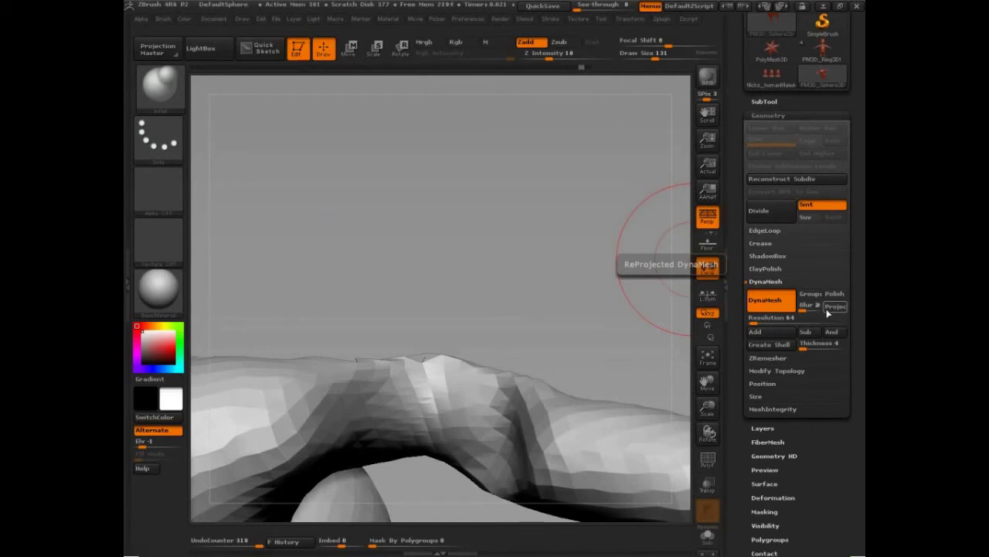
{"action": "left_click", "coordinate": [763, 101]}
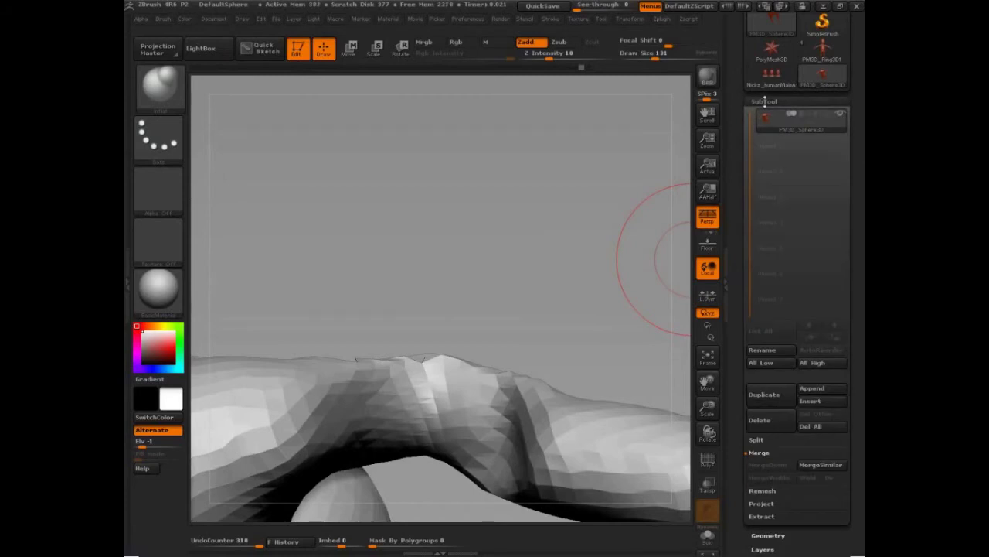
{"action": "left_click", "coordinate": [764, 101]}
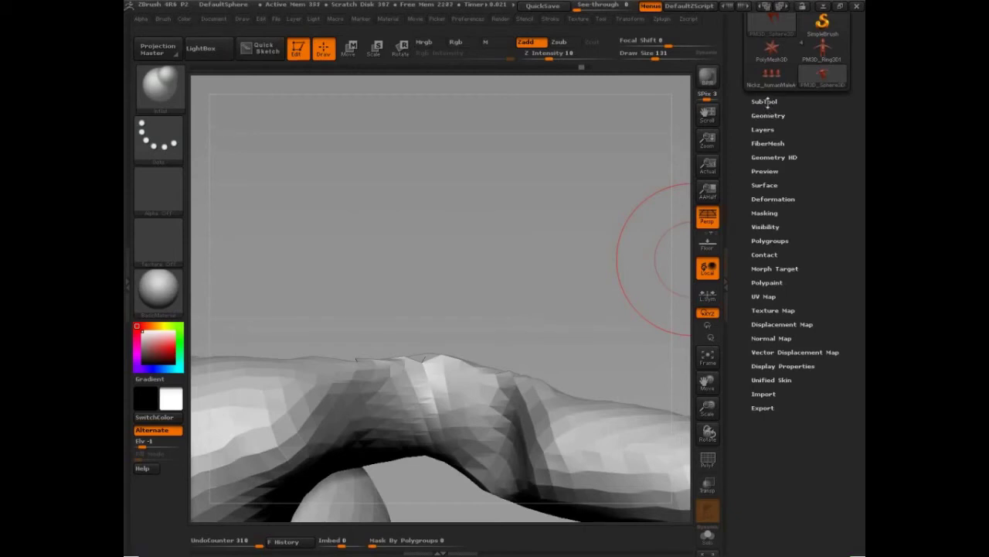
{"action": "mouse_move", "coordinate": [585, 309]}
{"action": "left_mouse_down"}
{"action": "mouse_move", "coordinate": [546, 289]}
{"action": "mouse_move", "coordinate": [242, 245]}
{"action": "left_mouse_up"}
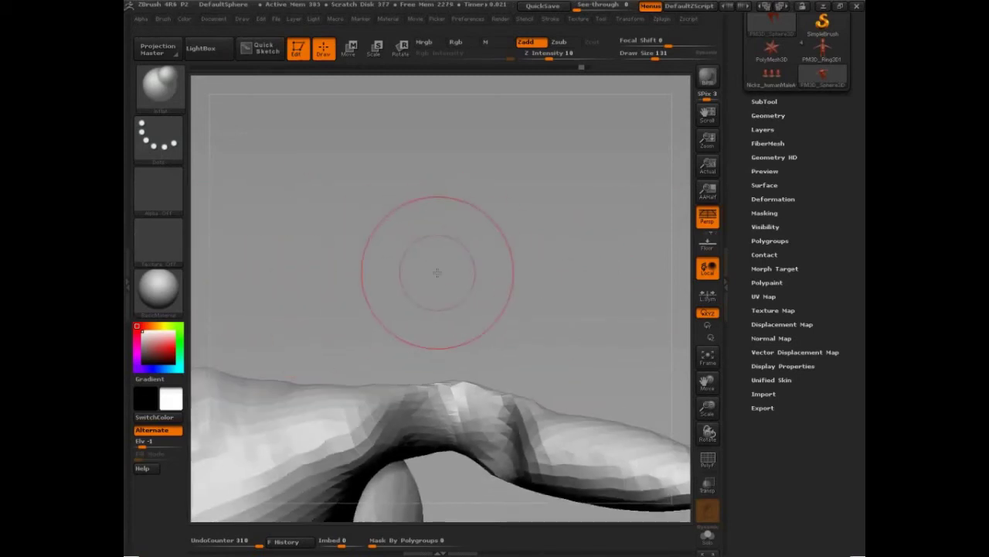
{"action": "left_click_drag", "start_coordinate": [438, 269], "coordinate": [452, 228]}
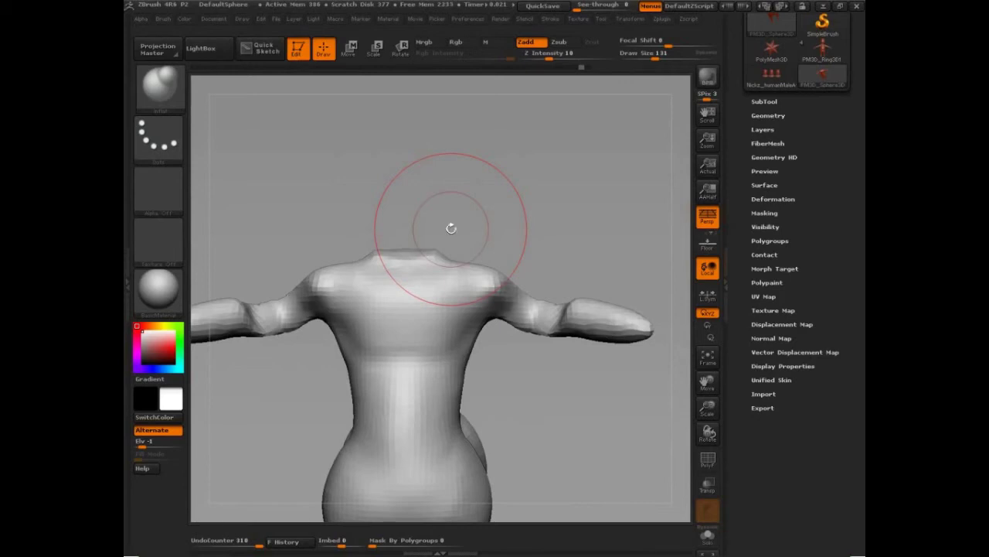
Step: Append a Ring3D primitive as a new subtool to the creature
{"action": "left_click", "coordinate": [765, 102]}
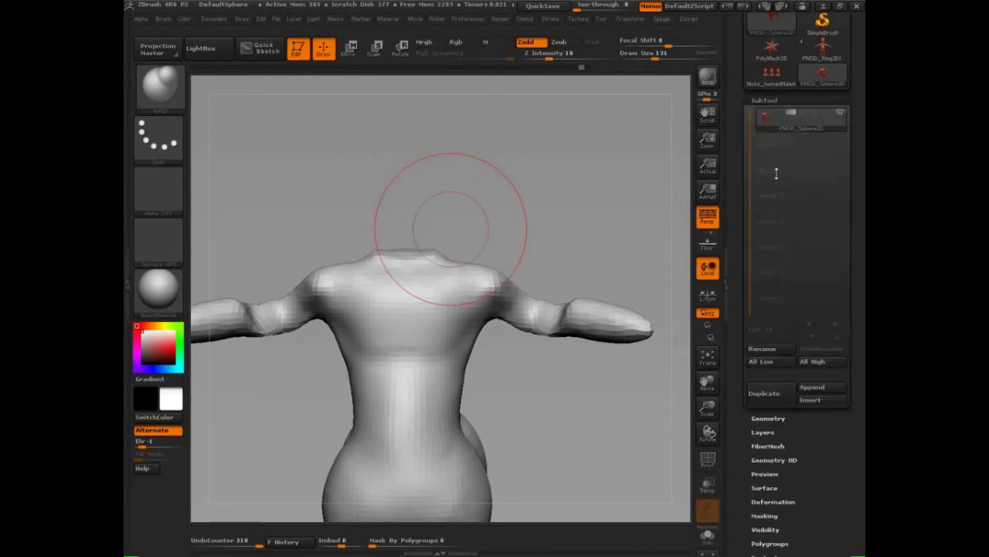
{"action": "left_click", "coordinate": [812, 387]}
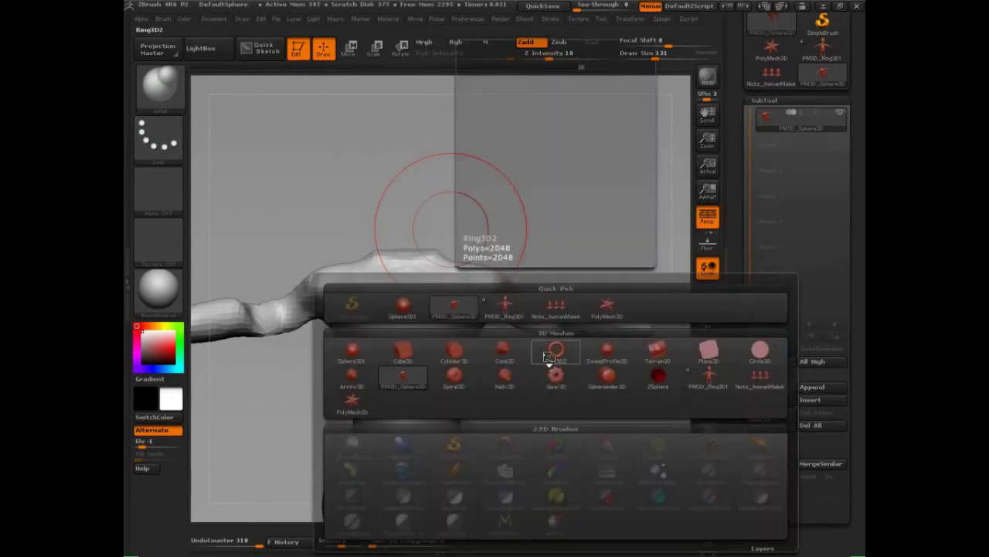
{"action": "left_click", "coordinate": [555, 349]}
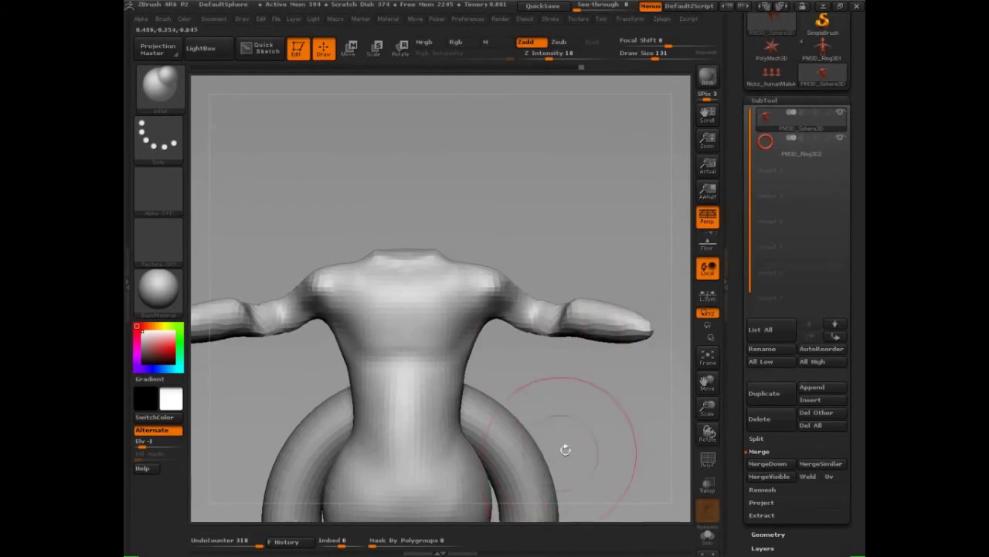
Step: Make the ring the active subtool, hide the creature body and frame the ring in the view
{"action": "left_click_drag", "start_coordinate": [596, 426], "coordinate": [552, 475]}
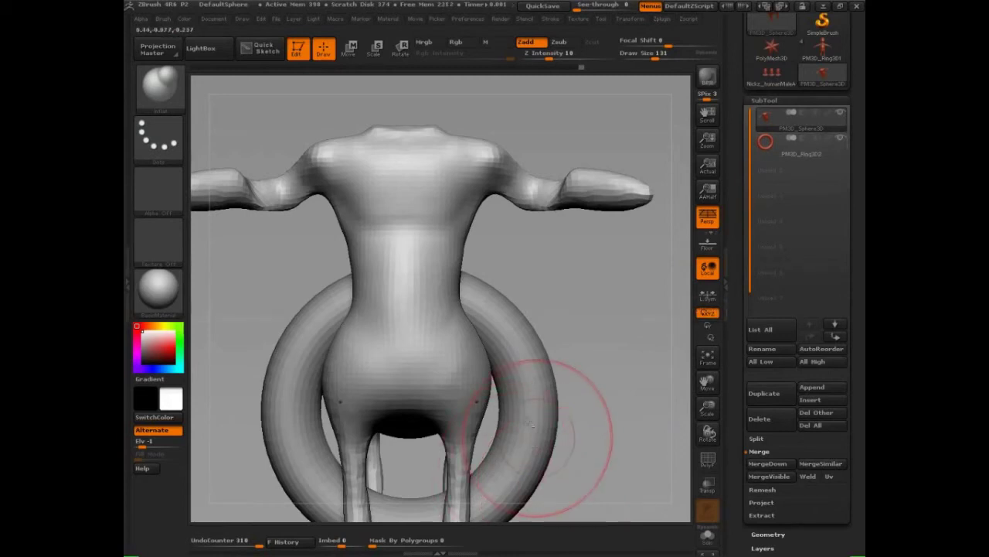
{"action": "left_click", "coordinate": [550, 406], "text": "alt"}
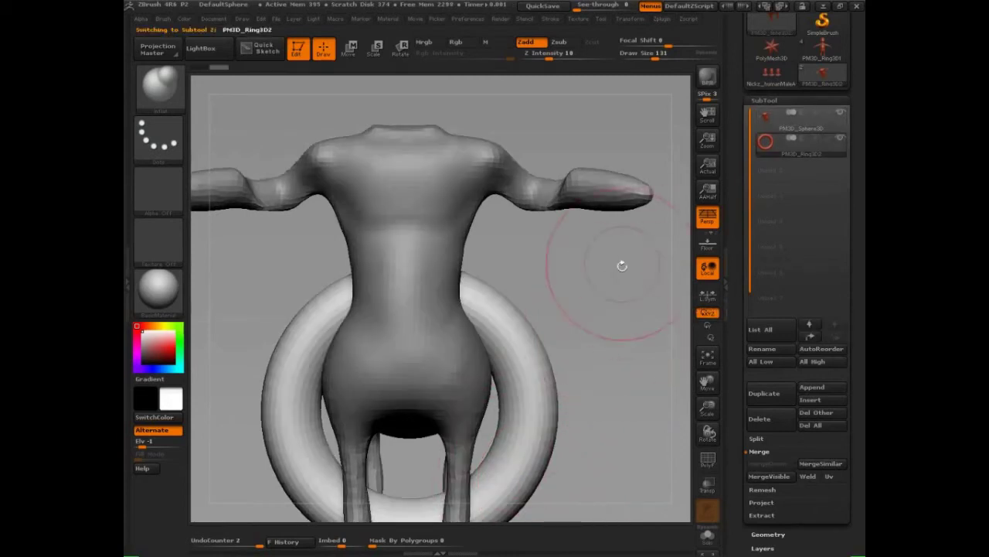
{"action": "left_click", "coordinate": [842, 114]}
{"action": "left_click_drag", "start_coordinate": [602, 386], "coordinate": [576, 369]}
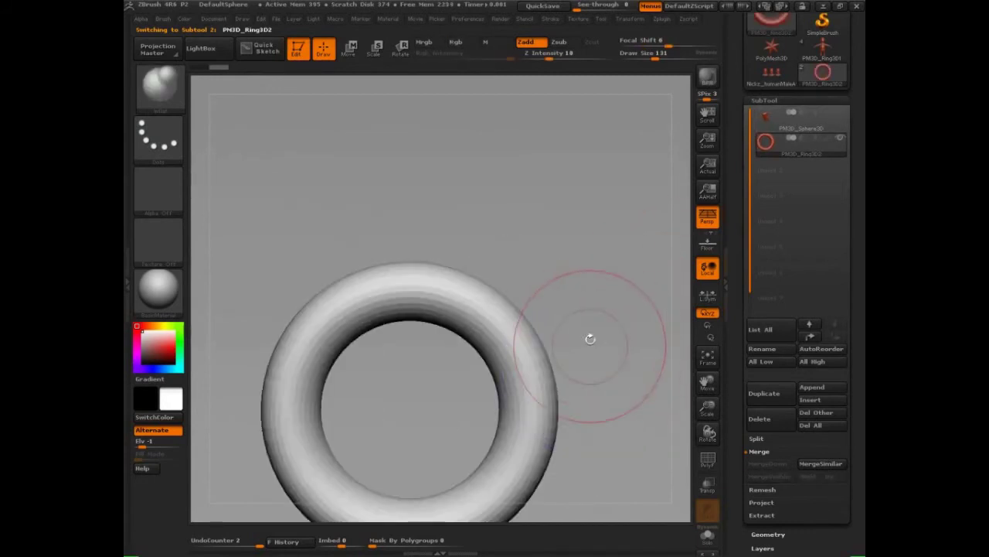
{"action": "key", "text": "f"}
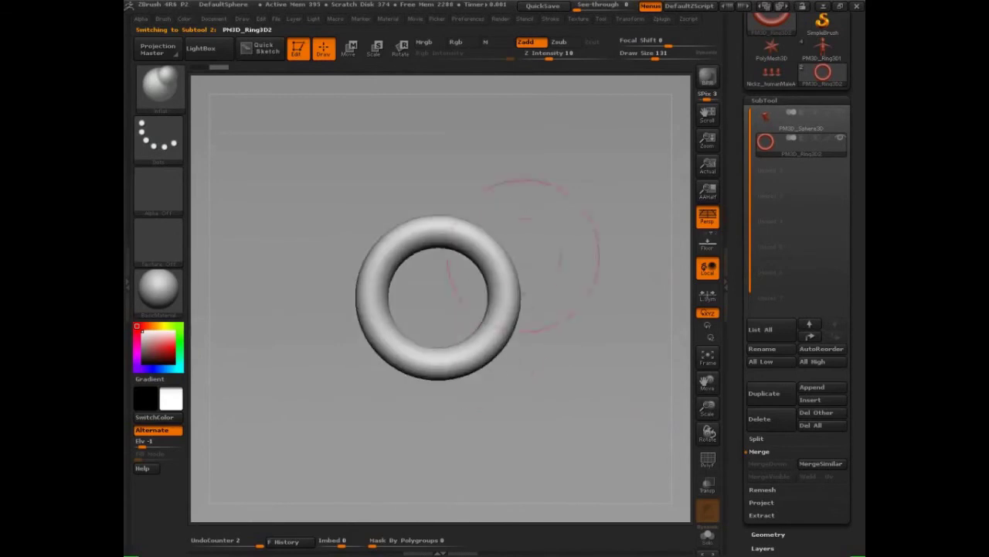
Step: Select the IMM Toon brush with a legs mesh and replace the ring using Mesh From Brush
{"action": "key", "text": "b"}
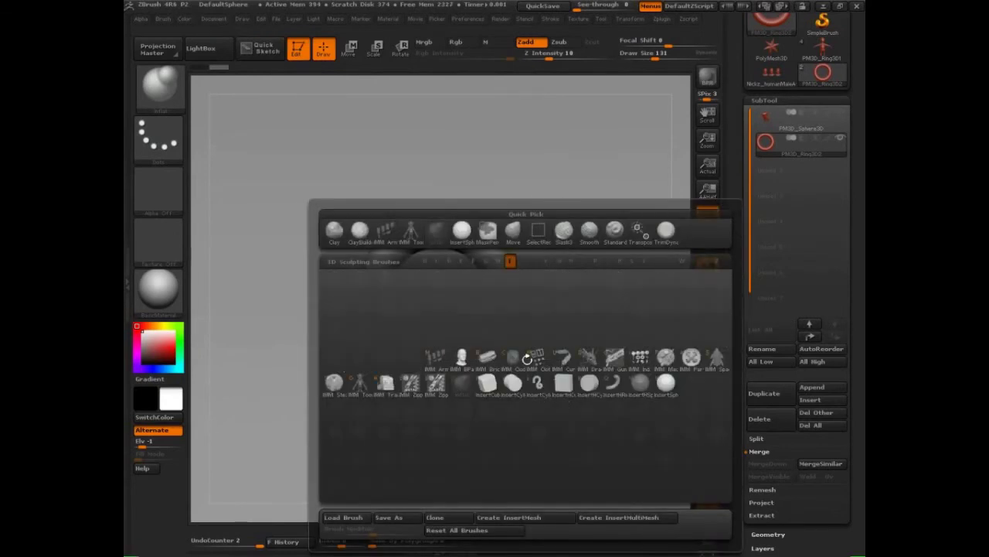
{"action": "left_click", "coordinate": [360, 390]}
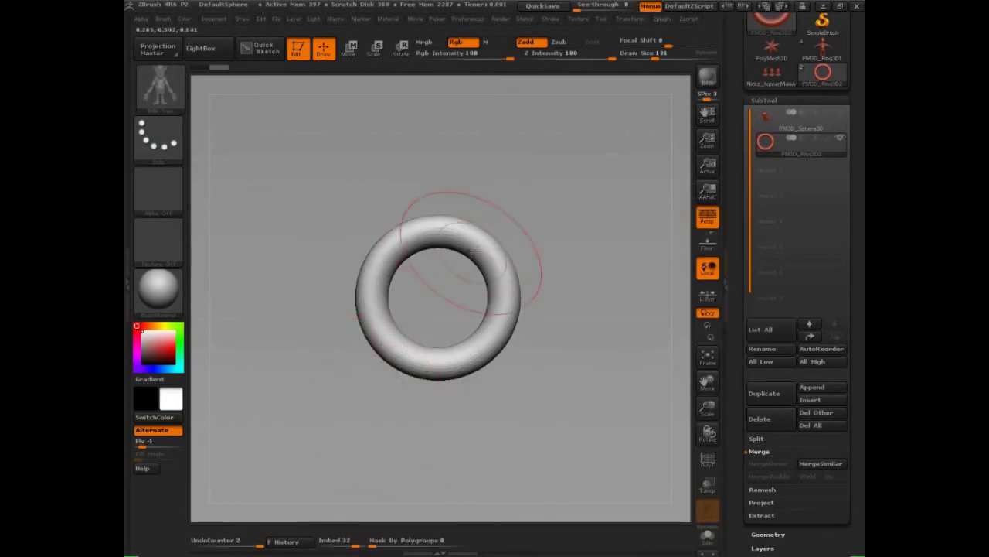
{"action": "key", "text": "m"}
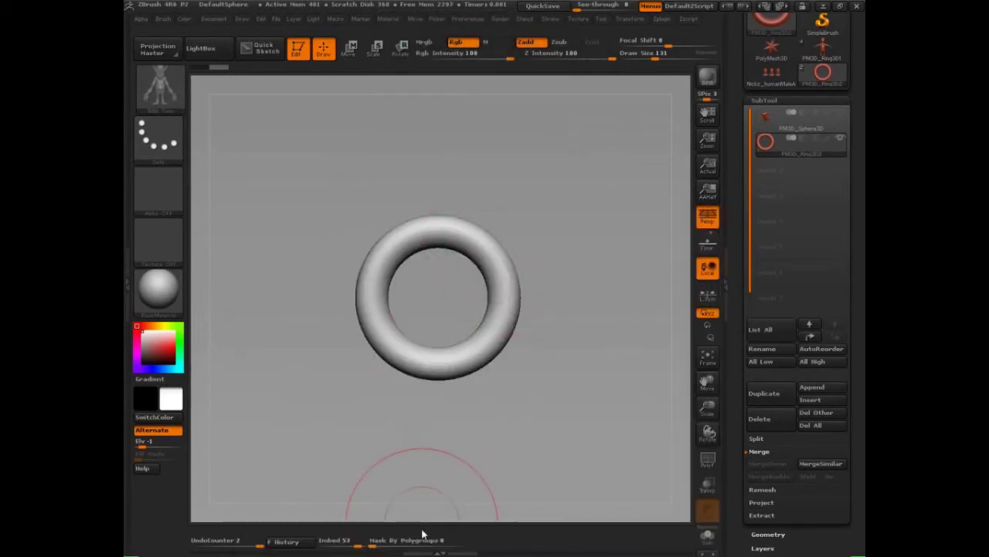
{"action": "scroll", "coordinate": [780, 535], "scroll_direction": "down", "scroll_amount": 1}
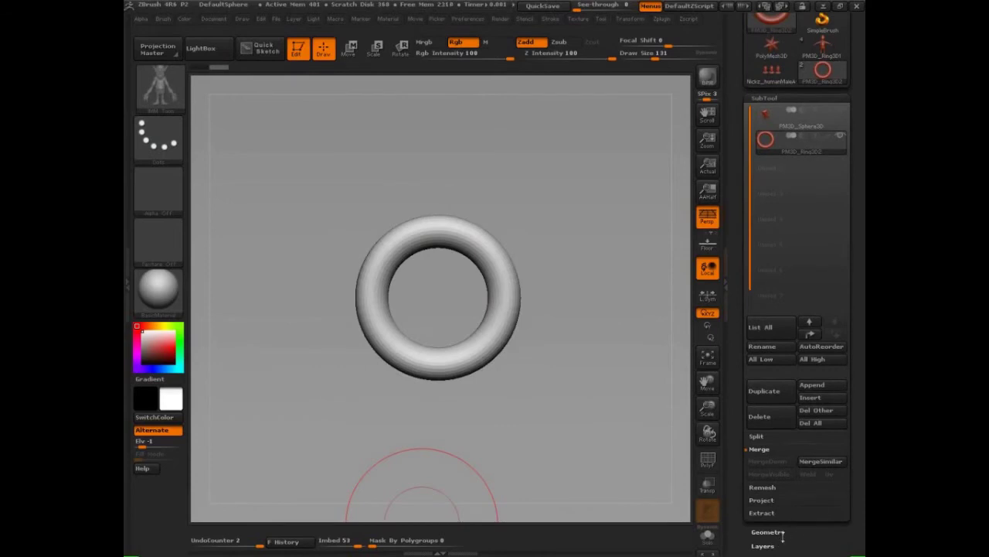
{"action": "left_click", "coordinate": [776, 532]}
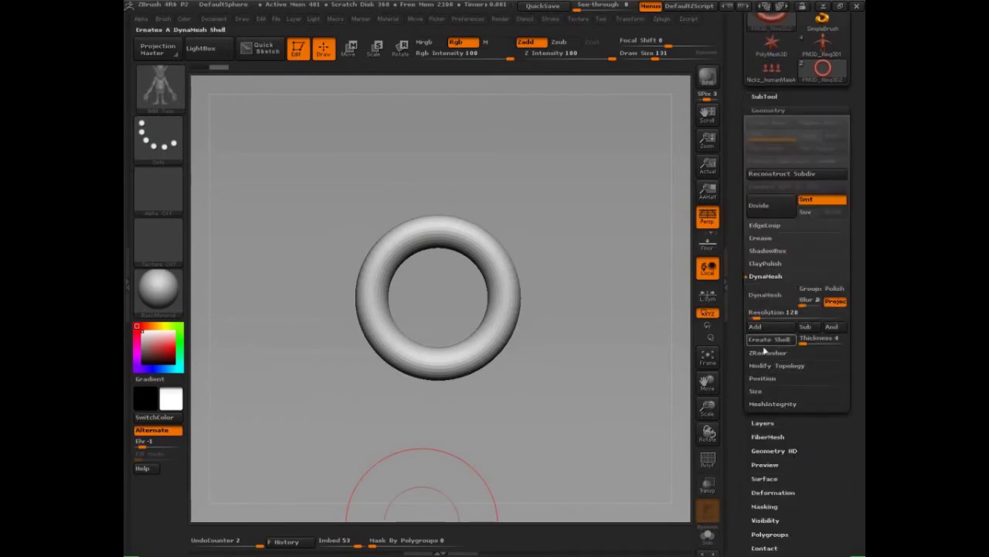
{"action": "left_click", "coordinate": [767, 278]}
{"action": "left_click", "coordinate": [770, 301]}
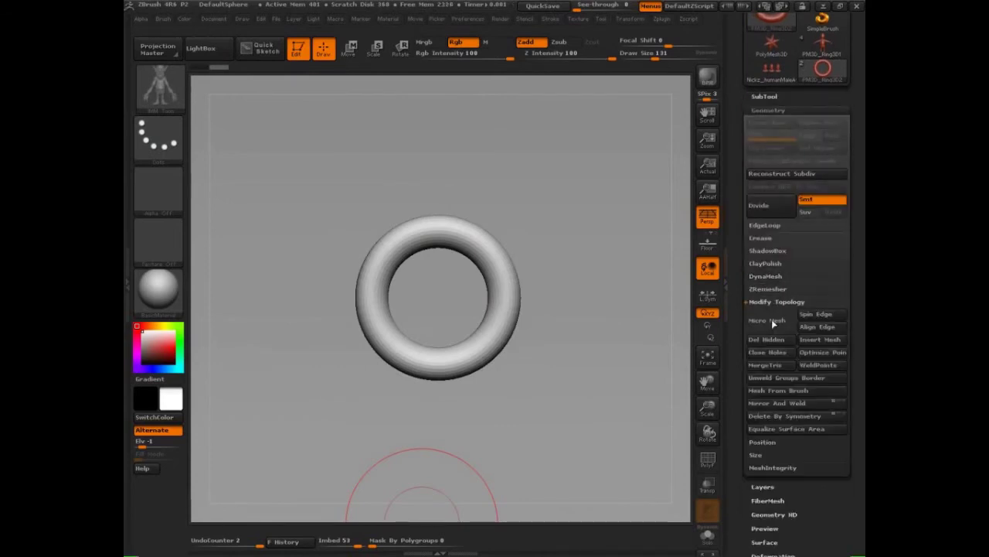
{"action": "left_click", "coordinate": [792, 392]}
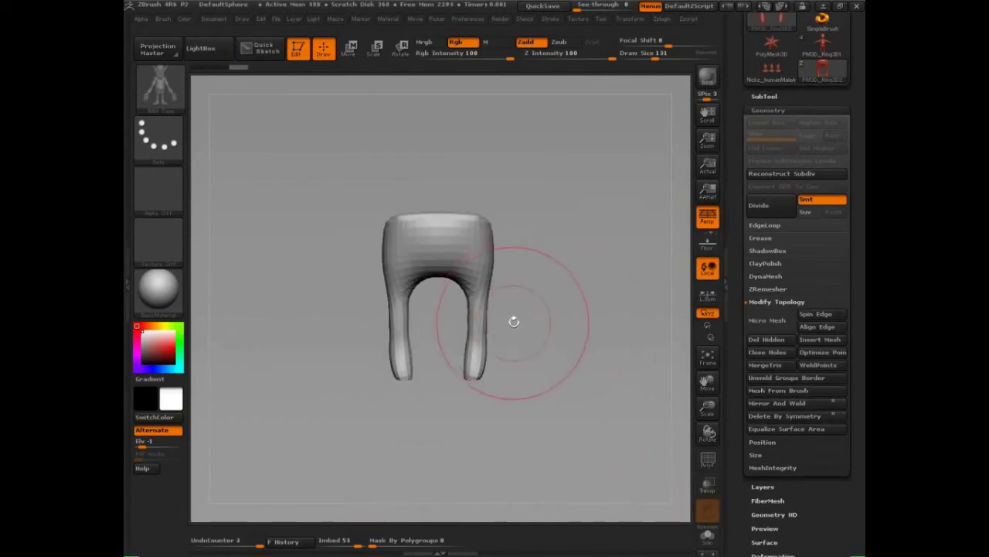
Step: Choose the Big Torso insert mesh and add it to the top of the legs
{"action": "key", "text": "m"}
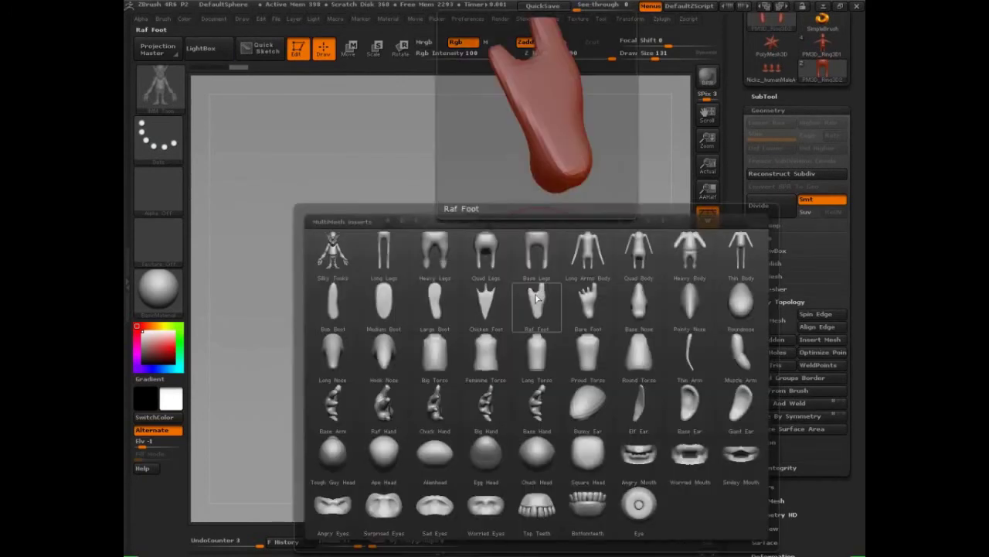
{"action": "left_click", "coordinate": [436, 358]}
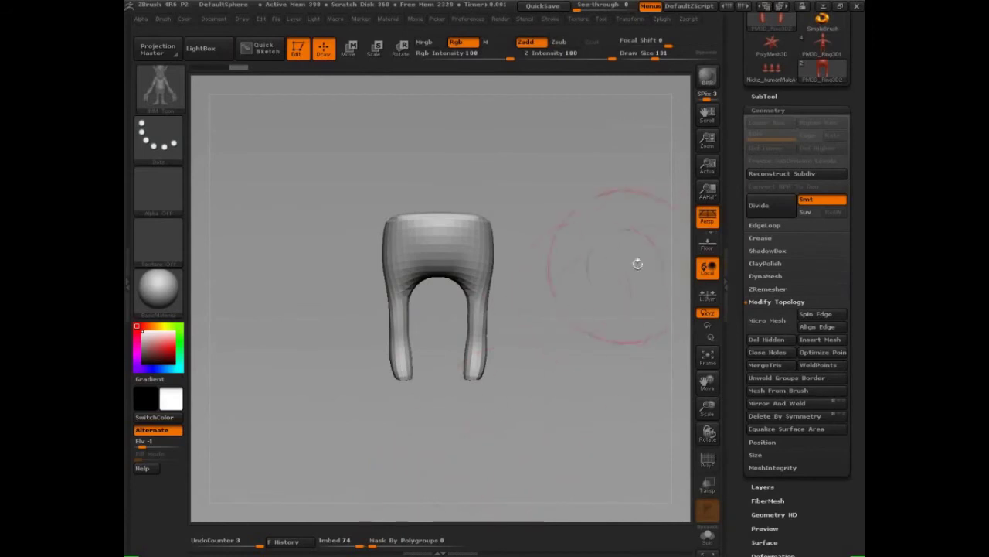
{"action": "left_click", "coordinate": [777, 276]}
{"action": "left_click", "coordinate": [778, 277]}
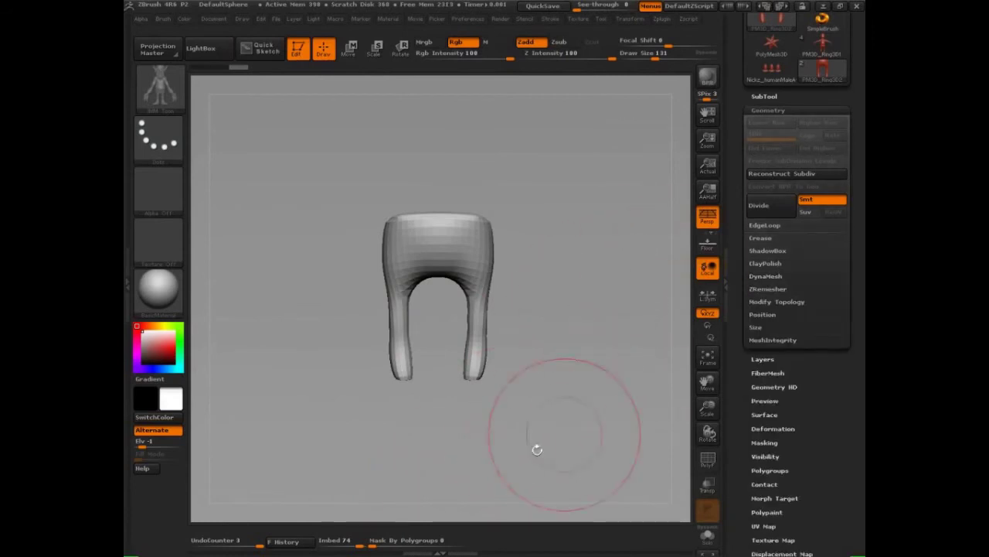
{"action": "left_click_drag", "start_coordinate": [476, 172], "coordinate": [499, 283], "text": "alt"}
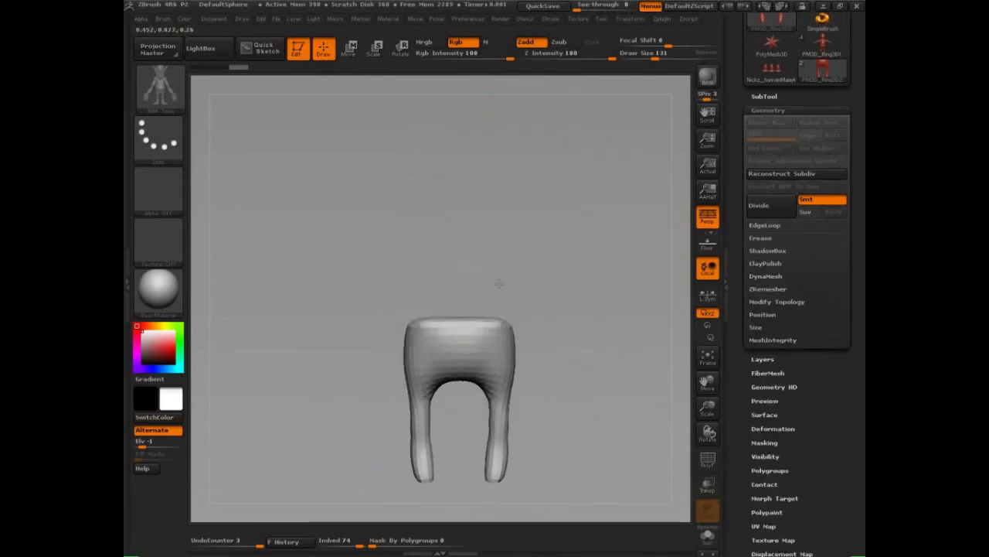
{"action": "mouse_move", "coordinate": [456, 349]}
{"action": "left_mouse_down"}
{"action": "mouse_move", "coordinate": [462, 406]}
{"action": "mouse_move", "coordinate": [484, 151]}
{"action": "left_mouse_up"}
Step: Move the inserted torso up and across in side view so it sits directly over the legs
{"action": "key", "text": "w"}
{"action": "left_click_drag", "start_coordinate": [618, 456], "coordinate": [399, 370]}
{"action": "left_click_drag", "start_coordinate": [578, 410], "coordinate": [611, 456], "text": "alt"}
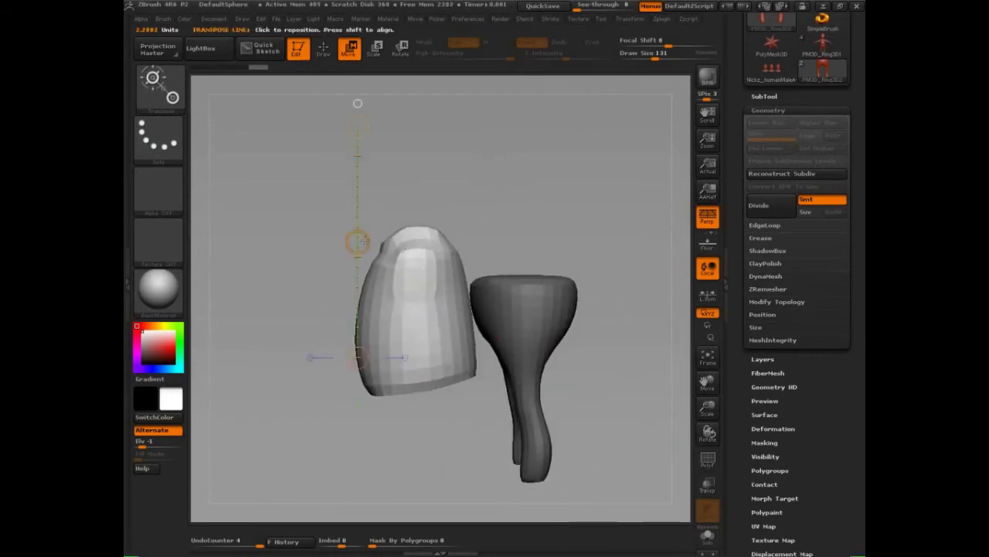
{"action": "left_click_drag", "start_coordinate": [357, 242], "coordinate": [365, 135]}
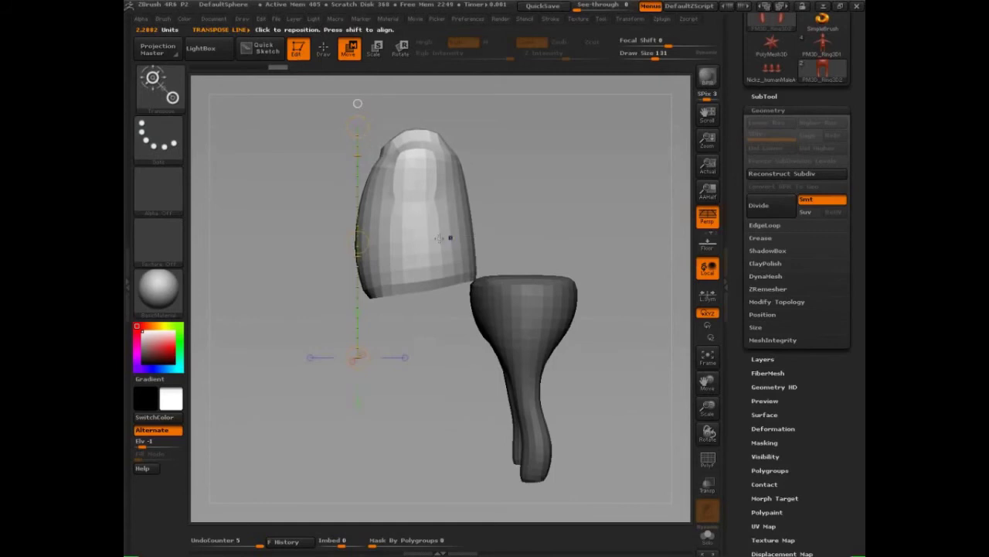
{"action": "left_click_drag", "start_coordinate": [415, 232], "coordinate": [619, 235]}
{"action": "left_click_drag", "start_coordinate": [510, 235], "coordinate": [611, 242]}
{"action": "left_click_drag", "start_coordinate": [415, 234], "coordinate": [415, 125]}
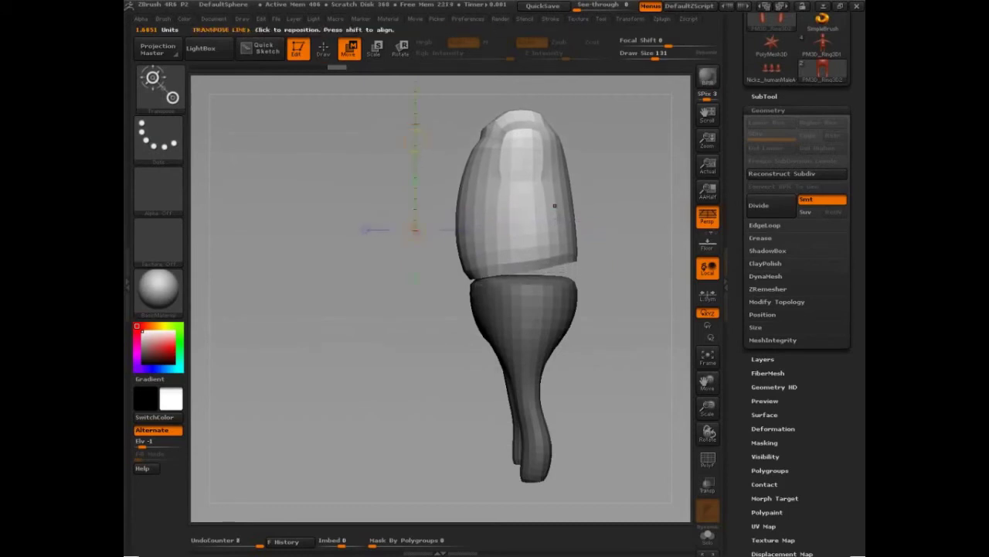
Step: Rotate the torso so its base runs parallel to the top of the legs and adjust its height
{"action": "left_click", "coordinate": [529, 229]}
{"action": "left_click_drag", "start_coordinate": [530, 229], "coordinate": [617, 133]}
{"action": "key", "text": "r"}
{"action": "key", "text": "w"}
{"action": "left_click_drag", "start_coordinate": [523, 221], "coordinate": [525, 170]}
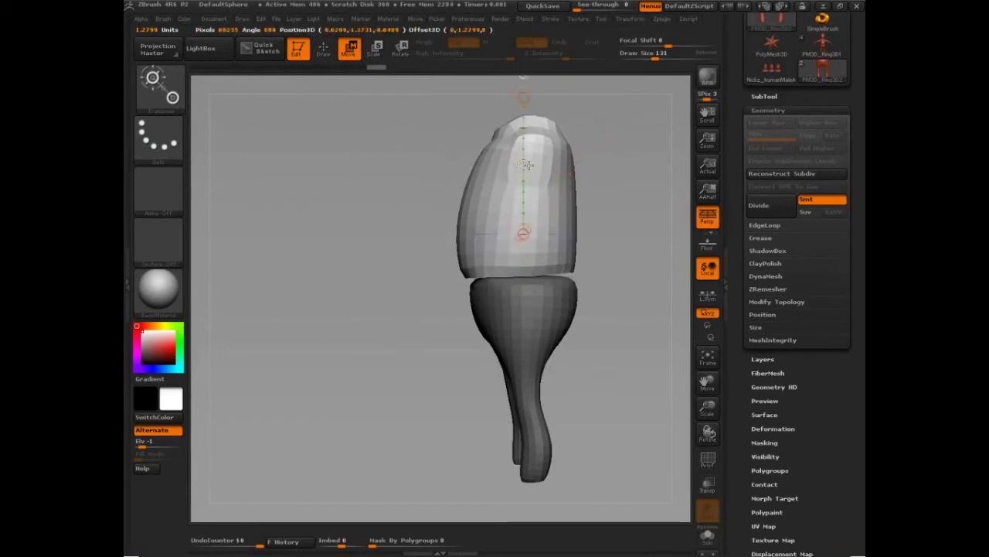
Step: Turn off perspective and shift the torso sideways in front view so it is centred over the legs
{"action": "left_click_drag", "start_coordinate": [603, 370], "coordinate": [620, 302]}
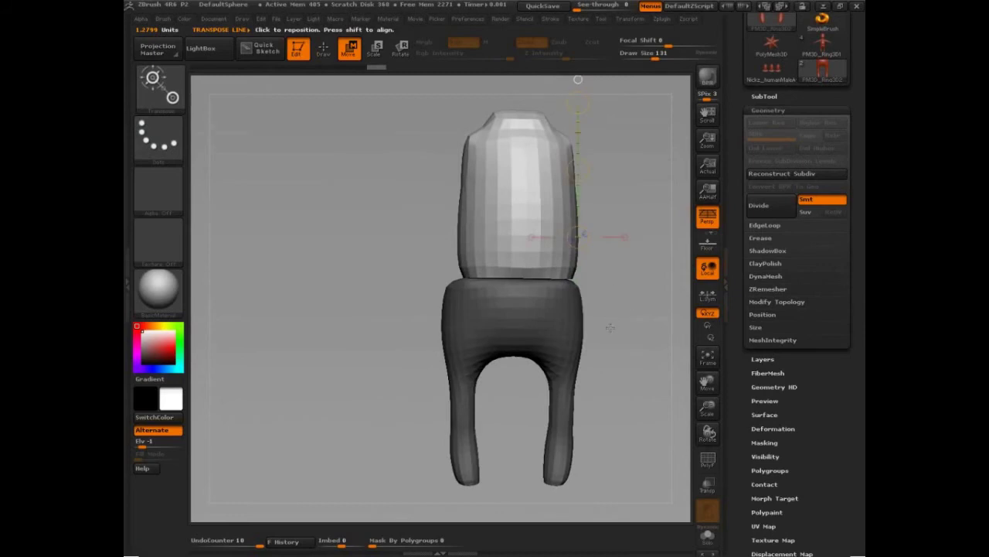
{"action": "key", "text": "q"}
{"action": "mouse_move", "coordinate": [627, 357]}
{"action": "left_mouse_down"}
{"action": "mouse_move", "coordinate": [617, 349]}
{"action": "mouse_move", "coordinate": [623, 342]}
{"action": "left_mouse_up"}
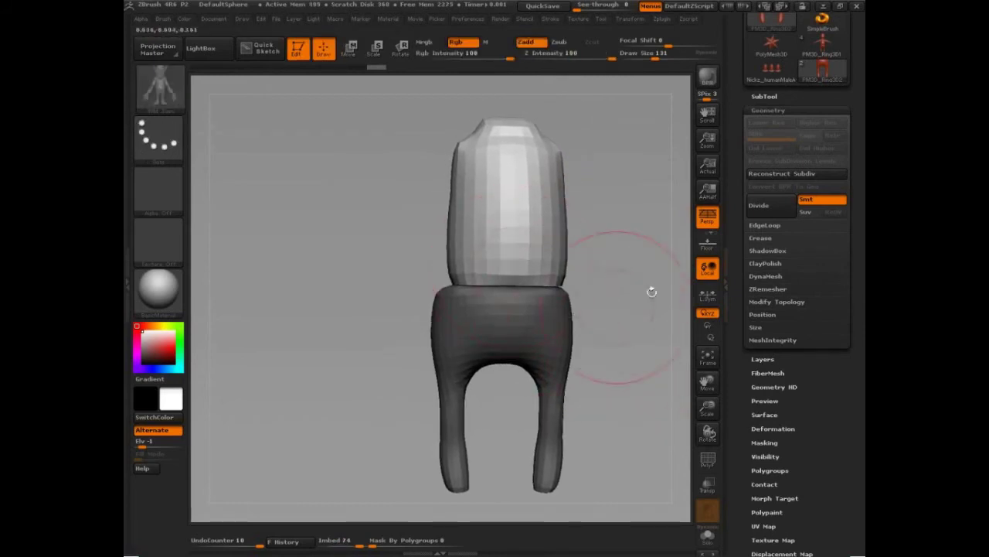
{"action": "left_click", "coordinate": [707, 216]}
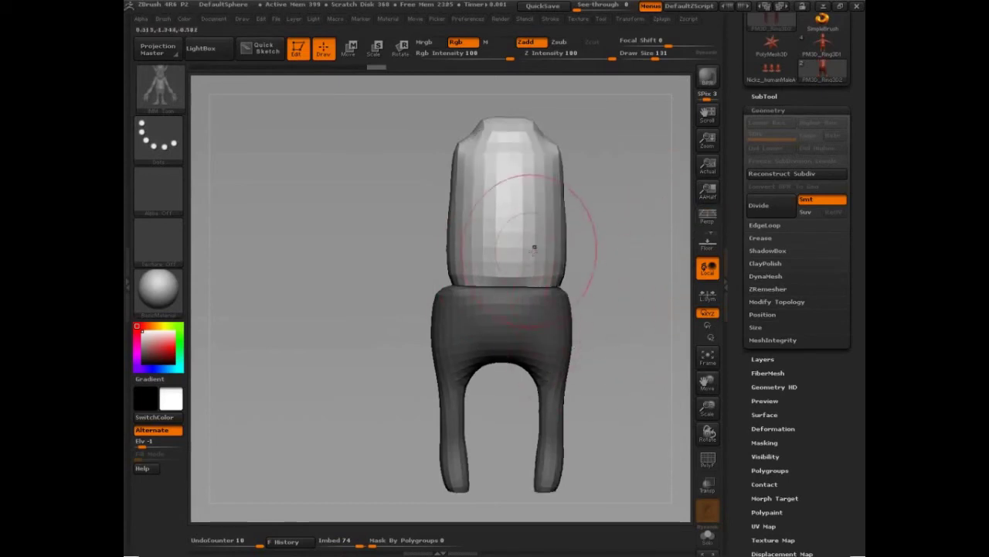
{"action": "key", "text": "w"}
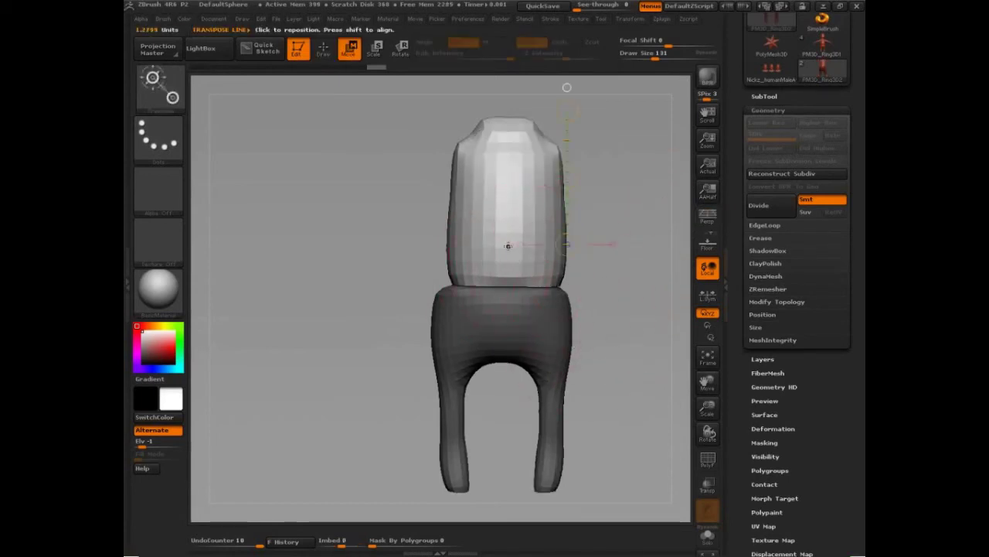
{"action": "left_click_drag", "start_coordinate": [508, 247], "coordinate": [659, 247]}
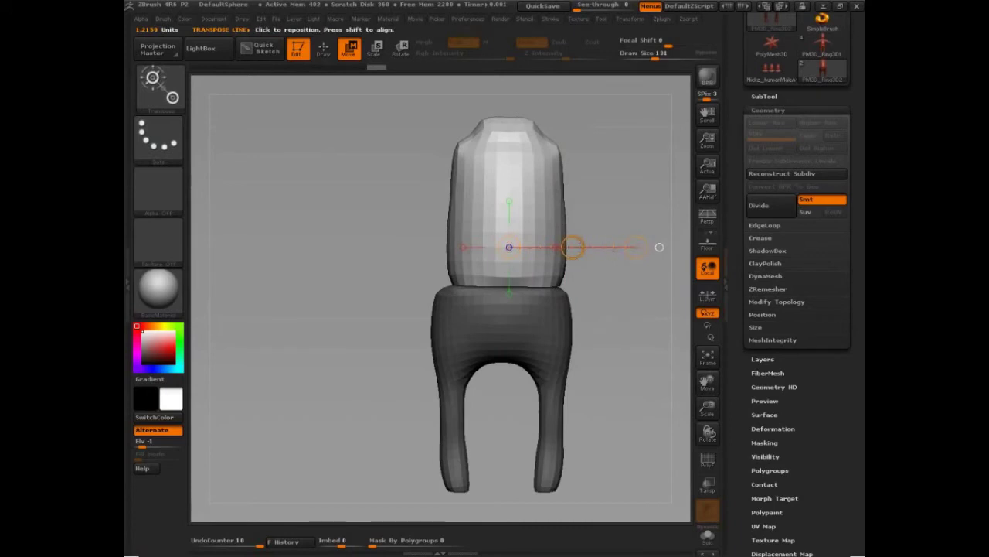
{"action": "left_click_drag", "start_coordinate": [572, 246], "coordinate": [570, 261]}
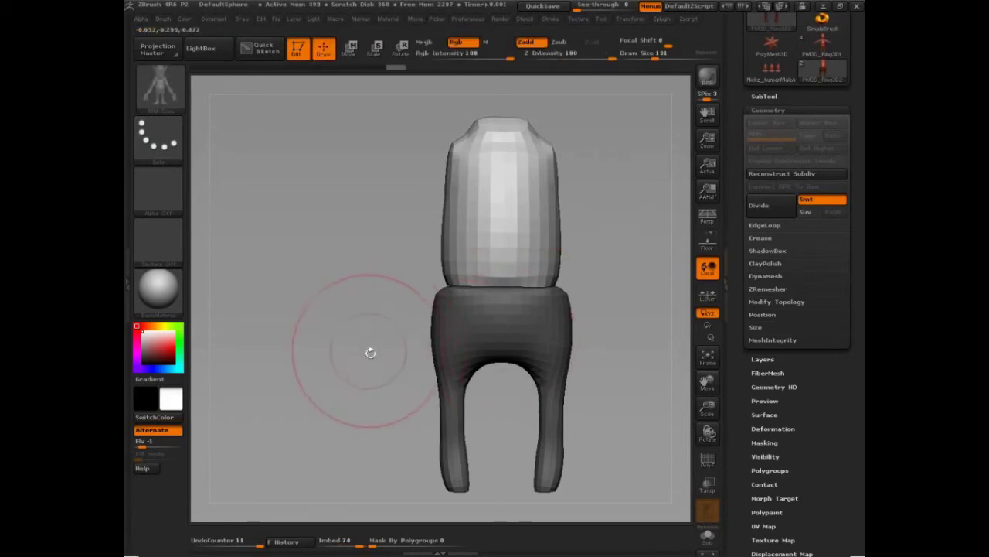
Step: Invert the mask and use the Move transpose line to narrow the legs to the torso's width
{"action": "left_click", "coordinate": [333, 377], "text": "ctrl"}
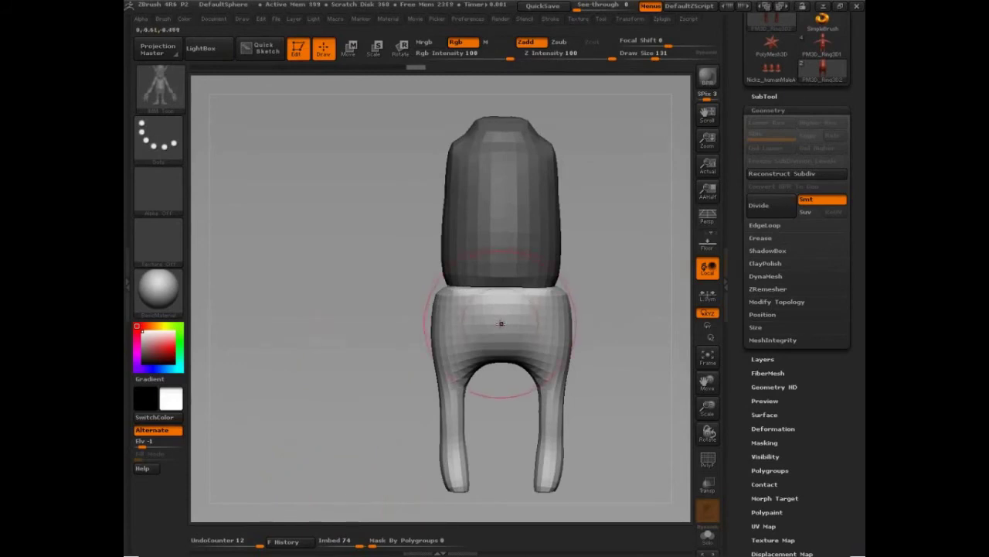
{"action": "key", "text": "w"}
{"action": "left_click_drag", "start_coordinate": [585, 327], "coordinate": [643, 325]}
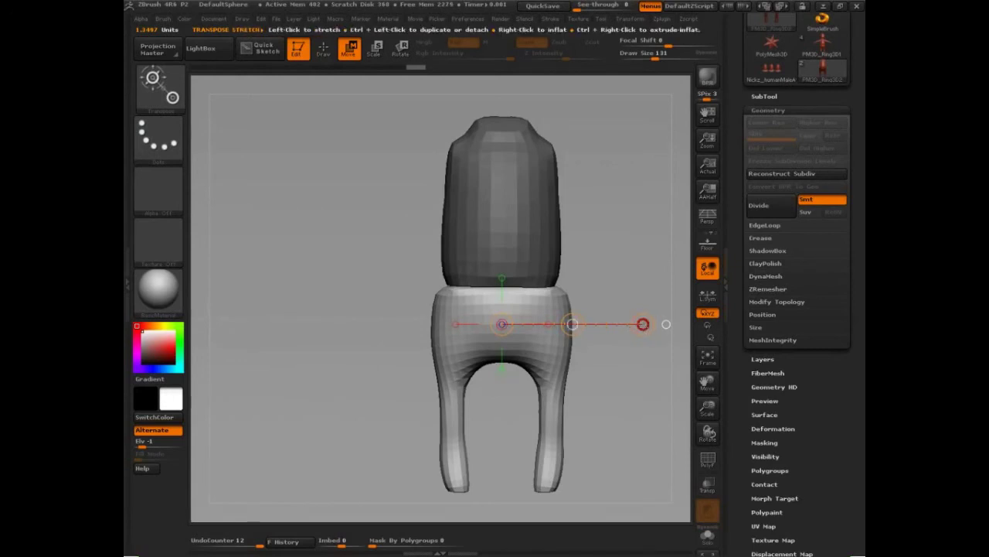
{"action": "left_click_drag", "start_coordinate": [643, 324], "coordinate": [616, 337]}
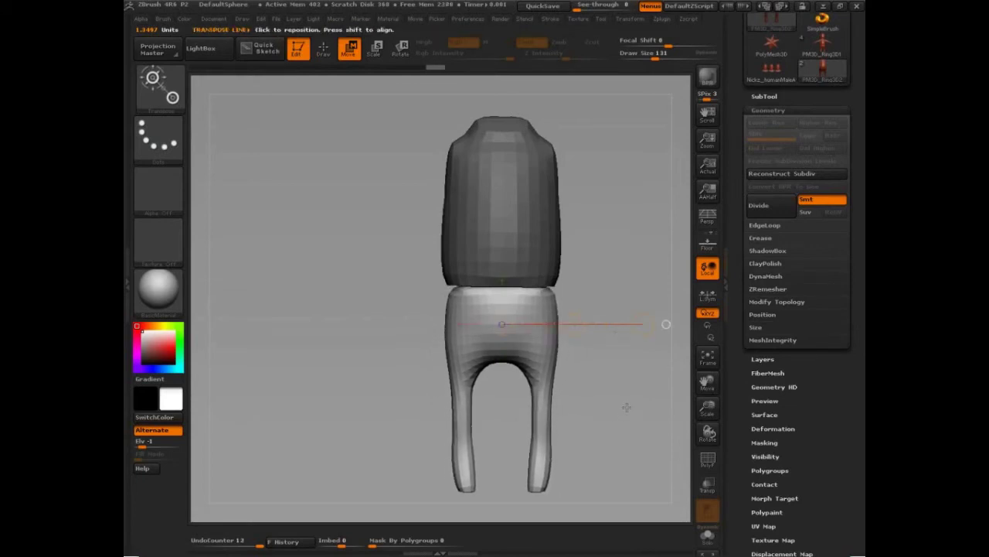
Step: Display the polygroup wireframe and examine the edge flow at the gap between the torso and the legs
{"action": "left_click_drag", "start_coordinate": [629, 409], "coordinate": [622, 388]}
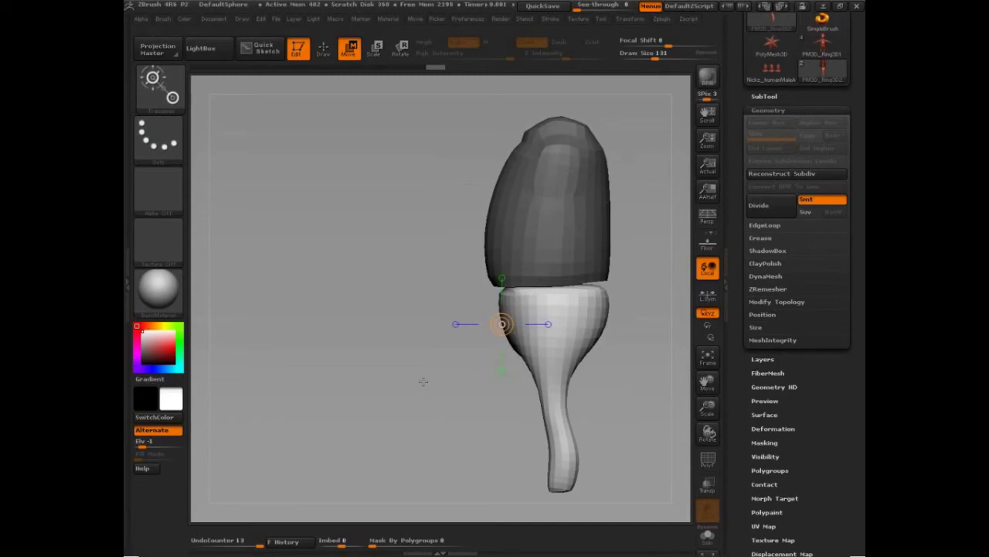
{"action": "key", "text": "shift+f"}
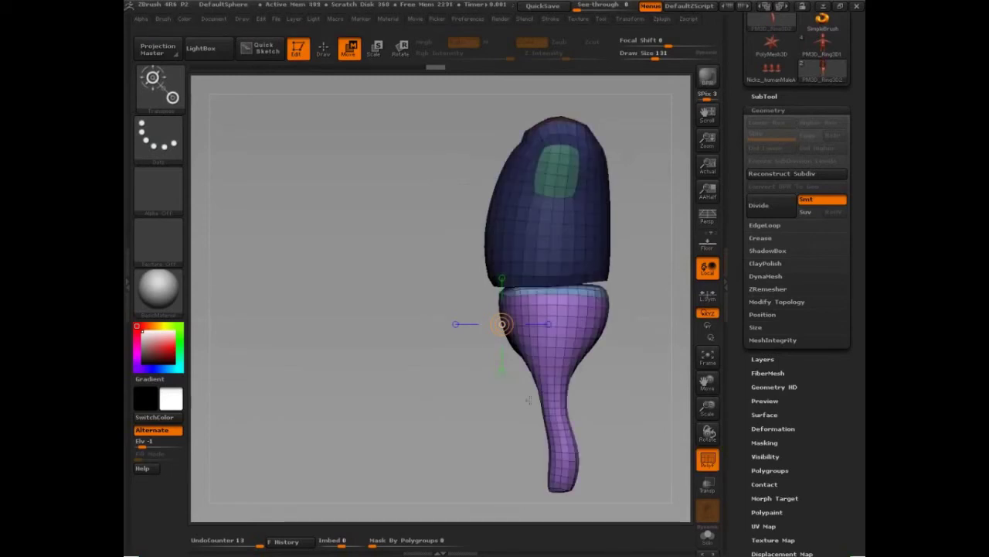
{"action": "left_click_drag", "start_coordinate": [481, 340], "coordinate": [652, 297]}
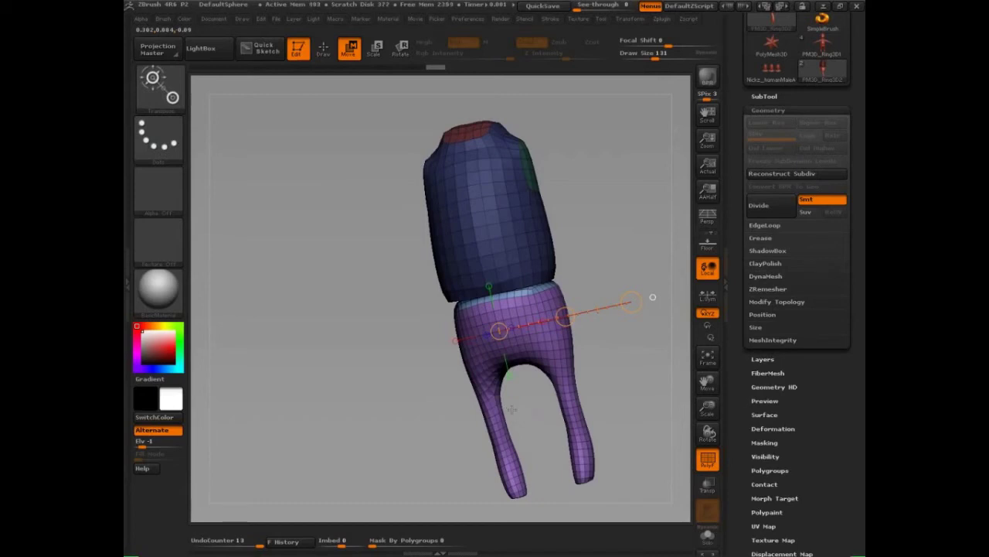
{"action": "left_click_drag", "start_coordinate": [616, 268], "coordinate": [612, 354], "text": "alt"}
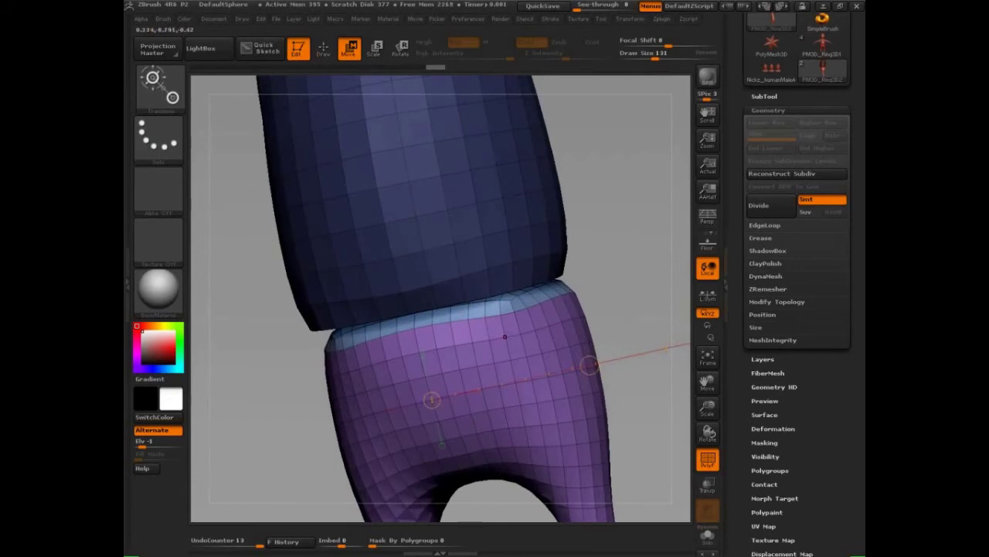
{"action": "left_click_drag", "start_coordinate": [611, 359], "coordinate": [642, 340]}
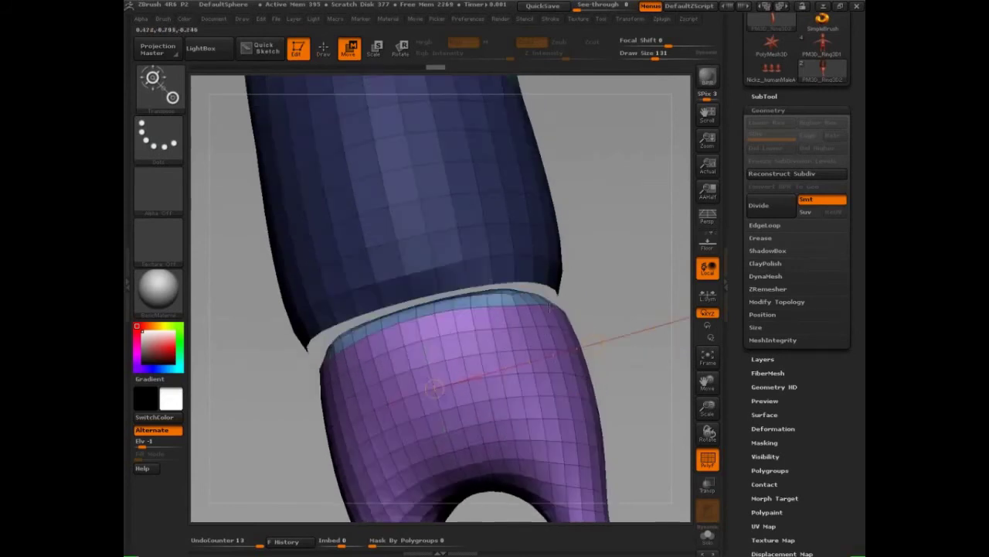
{"action": "left_click", "coordinate": [775, 277]}
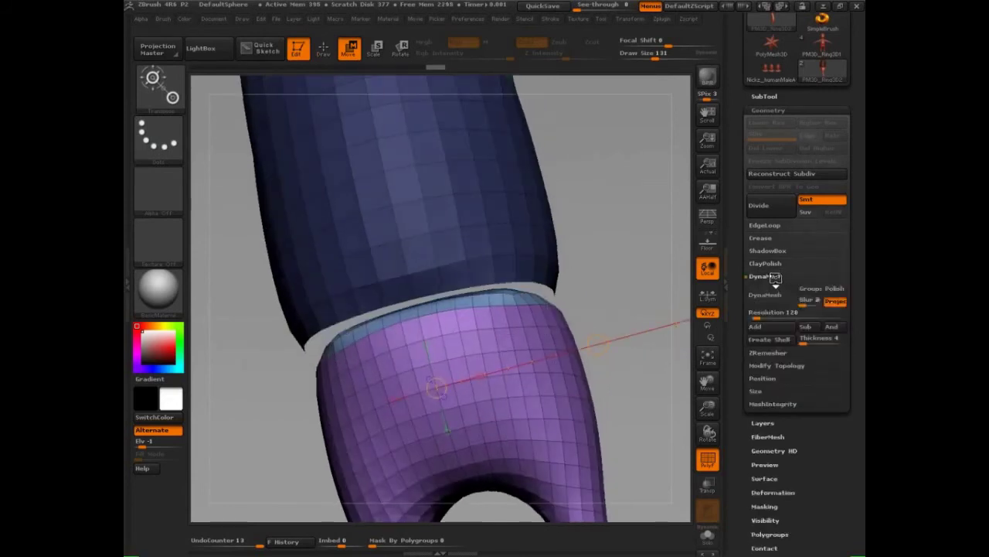
{"action": "left_click", "coordinate": [776, 277]}
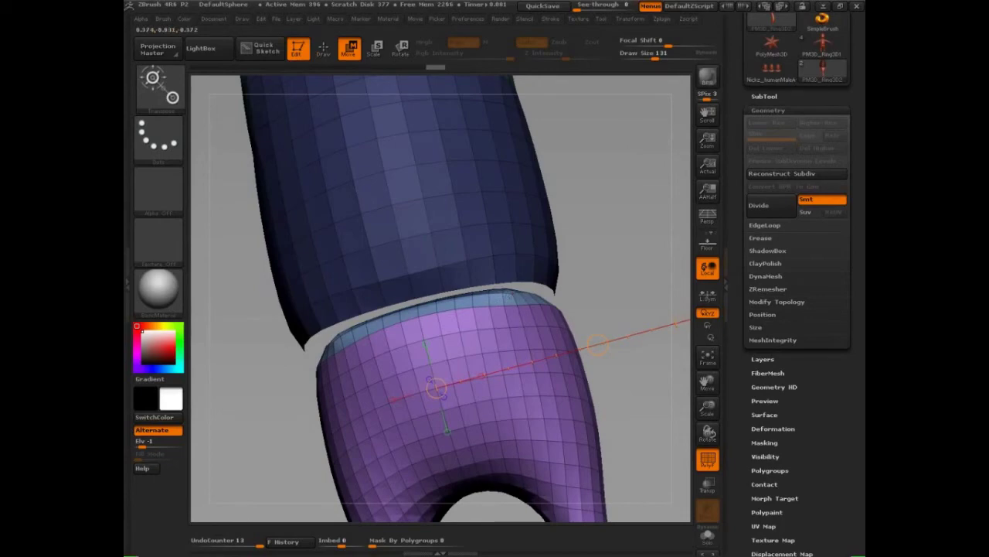
{"action": "mouse_move", "coordinate": [510, 296]}
{"action": "right_mouse_down"}
{"action": "mouse_move", "coordinate": [528, 298]}
{"action": "mouse_move", "coordinate": [504, 298]}
{"action": "mouse_move", "coordinate": [522, 298]}
{"action": "mouse_move", "coordinate": [504, 296]}
{"action": "mouse_move", "coordinate": [510, 292]}
{"action": "right_mouse_up"}
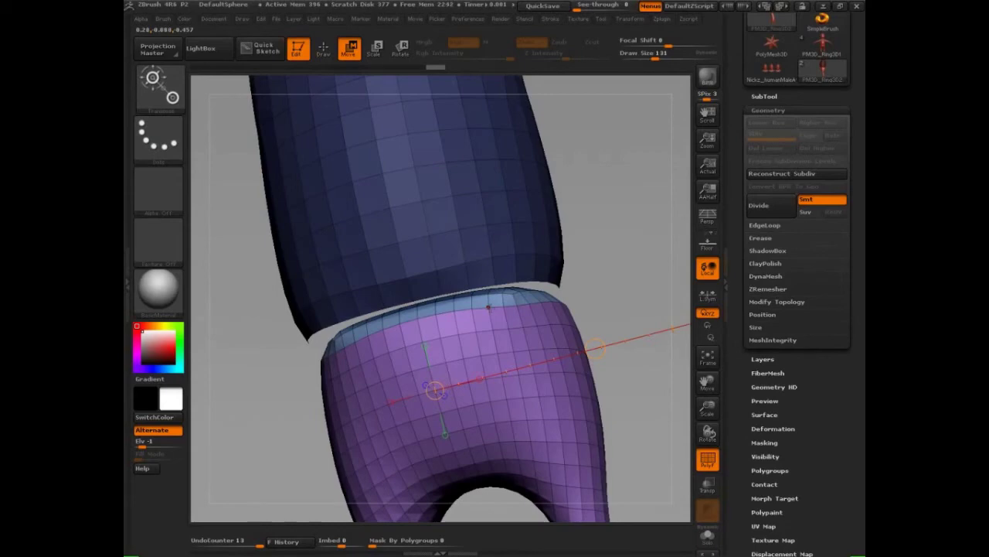
Step: Clear the mask and try to isolate the torso with the upper ring of the legs
{"action": "key", "text": "q"}
{"action": "key", "text": "b"}
{"action": "key", "text": "s"}
{"action": "key", "text": "t"}
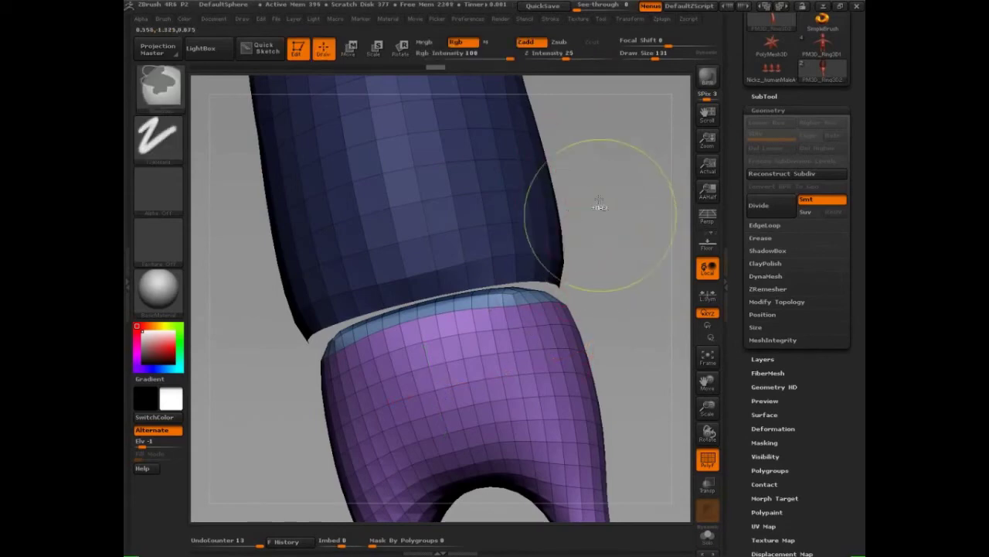
{"action": "left_click_drag", "start_coordinate": [596, 170], "coordinate": [630, 280], "text": "ctrl+shift"}
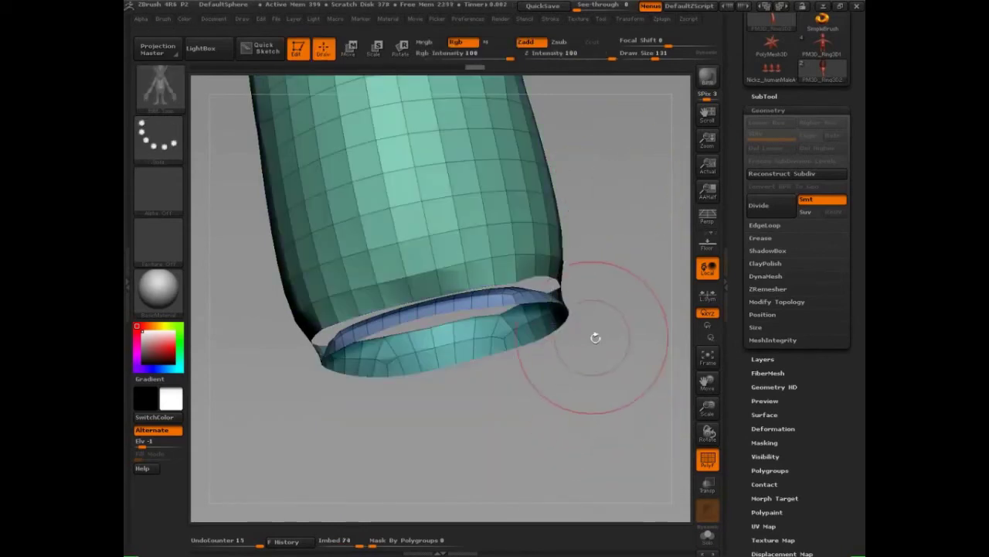
Step: Undo the last change that removed the lower legs and reduce the brush's draw size to about 10
{"action": "mouse_move", "coordinate": [612, 326]}
{"action": "left_mouse_down"}
{"action": "mouse_move", "coordinate": [558, 301]}
{"action": "mouse_move", "coordinate": [549, 273]}
{"action": "mouse_move", "coordinate": [517, 348]}
{"action": "mouse_move", "coordinate": [567, 276]}
{"action": "mouse_move", "coordinate": [538, 290]}
{"action": "mouse_move", "coordinate": [597, 355]}
{"action": "left_mouse_up"}
{"action": "key", "text": "b"}
{"action": "key", "text": "s"}
{"action": "key", "text": "t"}
{"action": "key", "text": "ctrl+z"}
{"action": "key", "text": "space"}
{"action": "left_click_drag", "start_coordinate": [534, 243], "coordinate": [491, 242]}
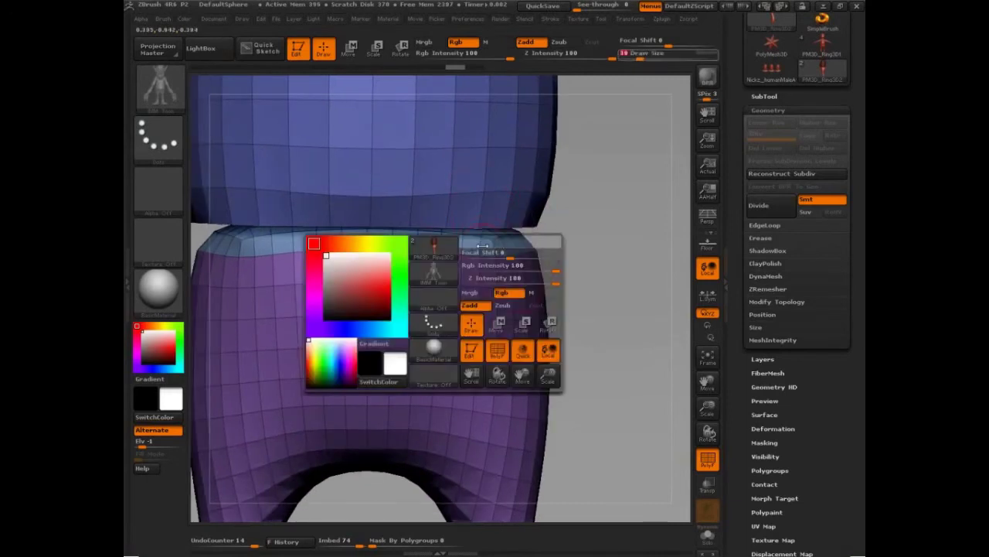
Step: Fuse the torso to the legs so a new polygon band bridges the gap at the waist
{"action": "left_click_drag", "start_coordinate": [600, 255], "coordinate": [616, 328], "text": "ctrl"}
{"action": "key", "text": "f"}
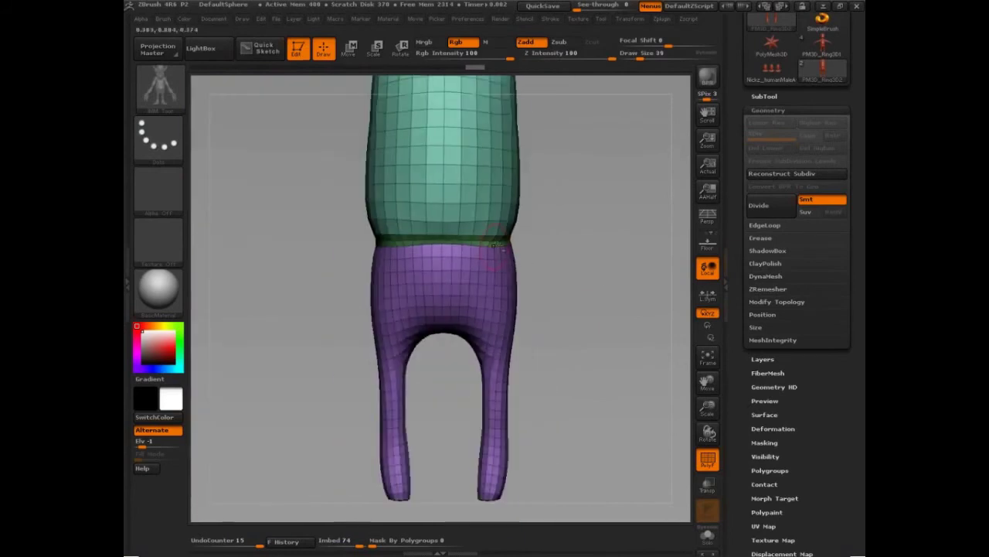
{"action": "mouse_move", "coordinate": [610, 286]}
{"action": "left_mouse_down"}
{"action": "mouse_move", "coordinate": [478, 266]}
{"action": "mouse_move", "coordinate": [499, 302]}
{"action": "mouse_move", "coordinate": [507, 292]}
{"action": "mouse_move", "coordinate": [464, 270]}
{"action": "mouse_move", "coordinate": [482, 280]}
{"action": "mouse_move", "coordinate": [499, 323]}
{"action": "left_mouse_up"}
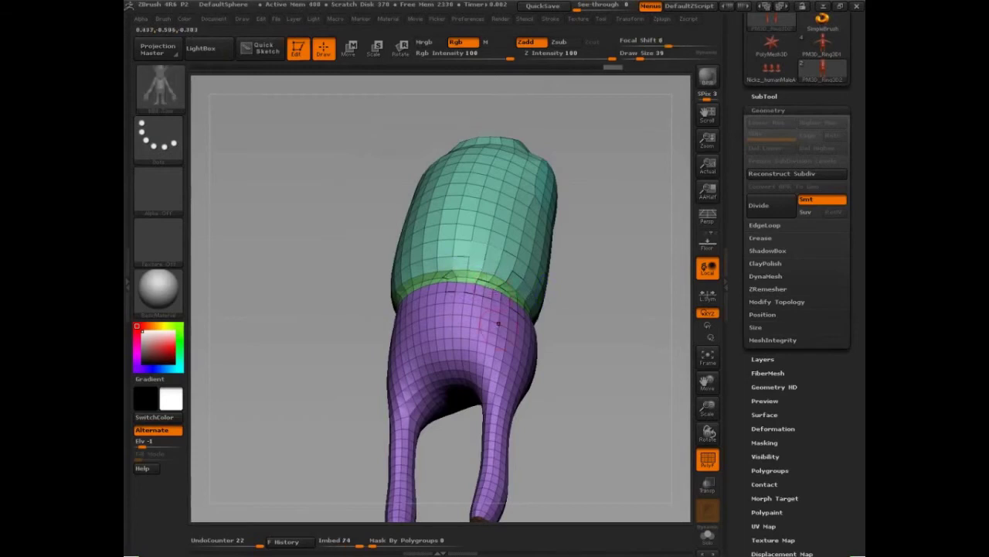
Step: Smooth the waist seam between the torso and the legs around the front and side
{"action": "mouse_move", "coordinate": [453, 270]}
{"action": "left_mouse_down", "text": "shift"}
{"action": "mouse_move", "coordinate": [448, 276]}
{"action": "mouse_move", "coordinate": [478, 278]}
{"action": "mouse_move", "coordinate": [504, 265]}
{"action": "mouse_move", "coordinate": [527, 283]}
{"action": "mouse_move", "coordinate": [541, 318]}
{"action": "left_mouse_up", "text": "shift"}
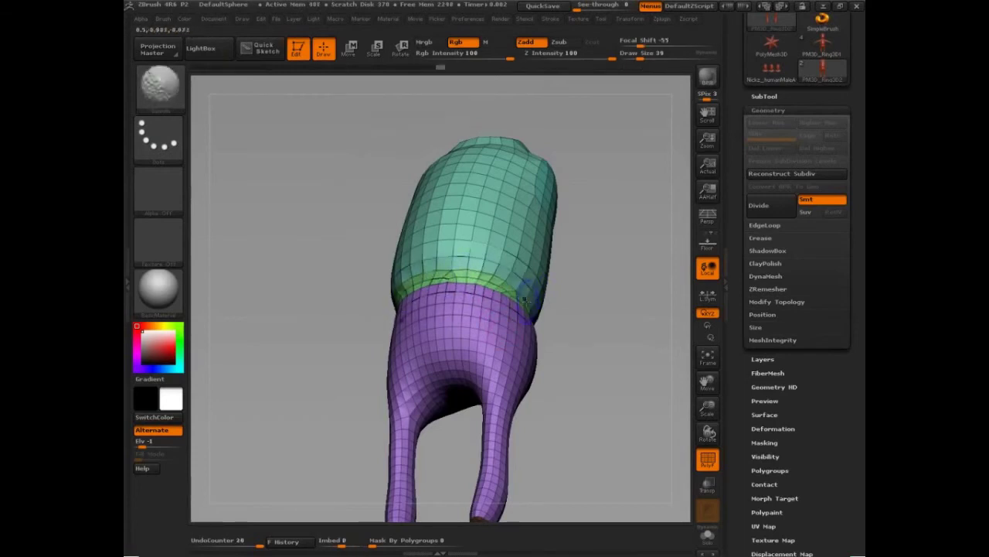
{"action": "left_click_drag", "start_coordinate": [618, 334], "coordinate": [587, 359]}
{"action": "mouse_move", "coordinate": [541, 325]}
{"action": "left_mouse_down", "text": "shift"}
{"action": "mouse_move", "coordinate": [579, 368]}
{"action": "mouse_move", "coordinate": [626, 380]}
{"action": "left_mouse_up", "text": "shift"}
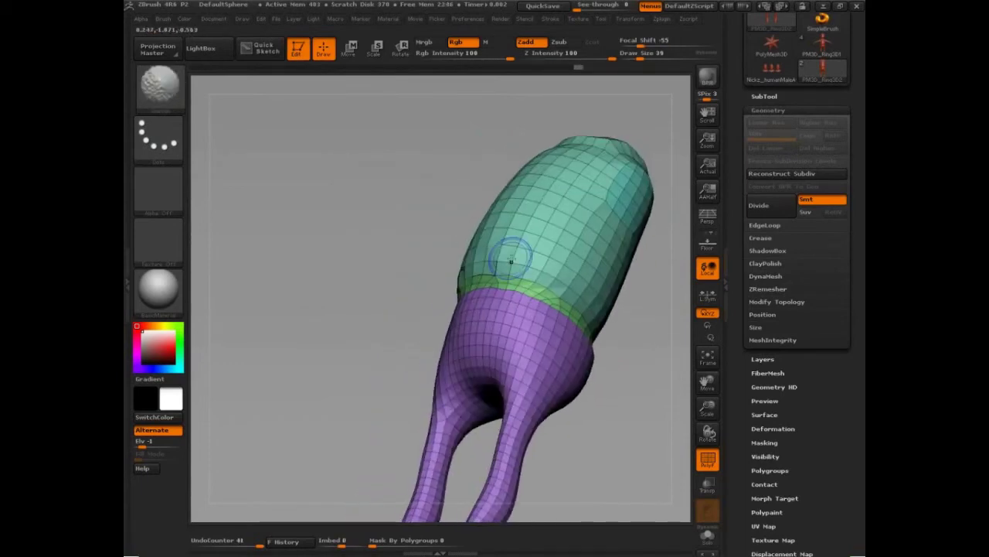
{"action": "mouse_move", "coordinate": [513, 254]}
{"action": "left_mouse_down", "text": "shift"}
{"action": "mouse_move", "coordinate": [547, 287]}
{"action": "mouse_move", "coordinate": [513, 295]}
{"action": "left_mouse_up", "text": "shift"}
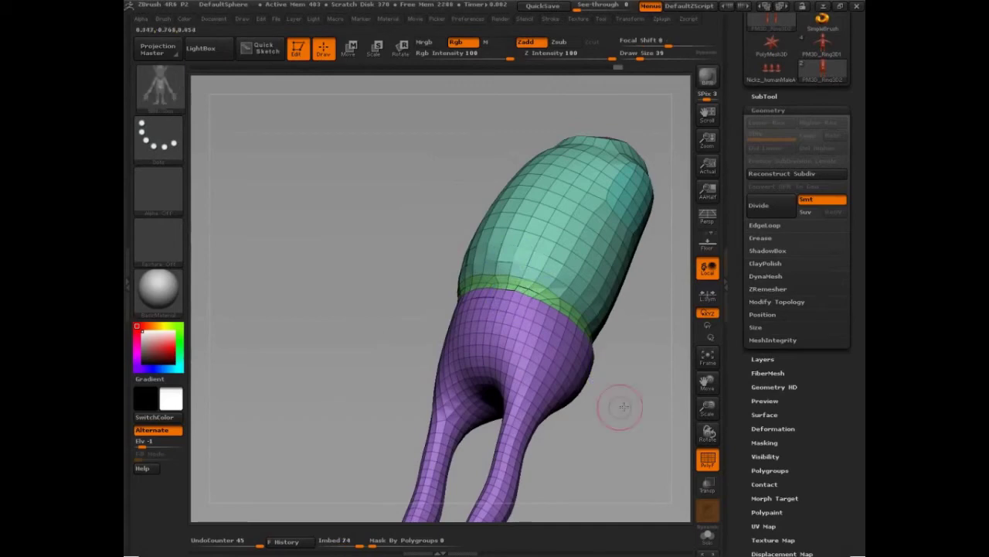
{"action": "mouse_move", "coordinate": [618, 404]}
{"action": "left_mouse_down"}
{"action": "mouse_move", "coordinate": [649, 402]}
{"action": "mouse_move", "coordinate": [598, 400]}
{"action": "mouse_move", "coordinate": [608, 404]}
{"action": "mouse_move", "coordinate": [563, 453]}
{"action": "left_mouse_up"}
{"action": "left_click_drag", "start_coordinate": [596, 283], "coordinate": [554, 293]}
{"action": "left_click_drag", "start_coordinate": [611, 356], "coordinate": [577, 434]}
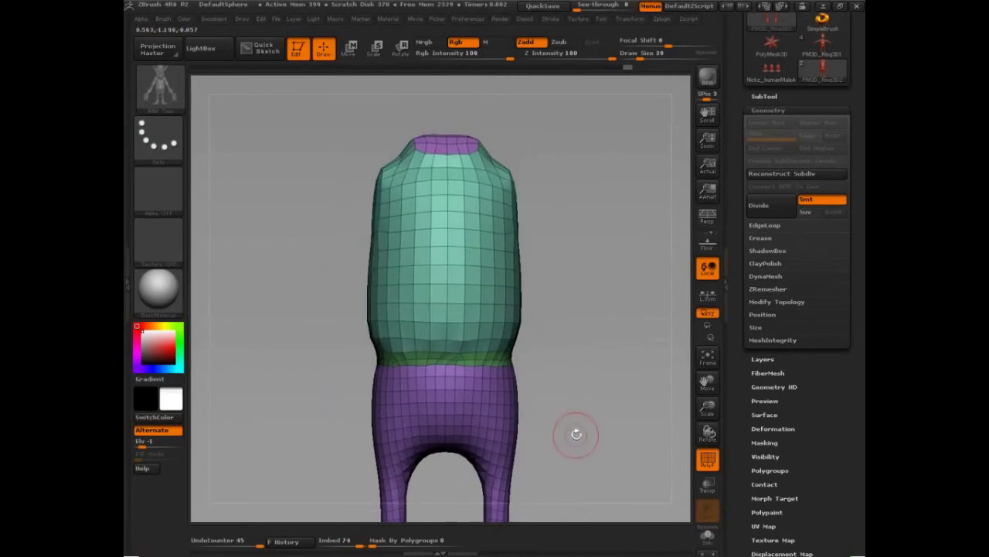
Step: Choose the Chook Head insert mesh and place it on the purple neck polygroup on top of the torso
{"action": "left_click_drag", "start_coordinate": [588, 241], "coordinate": [515, 243], "text": "alt"}
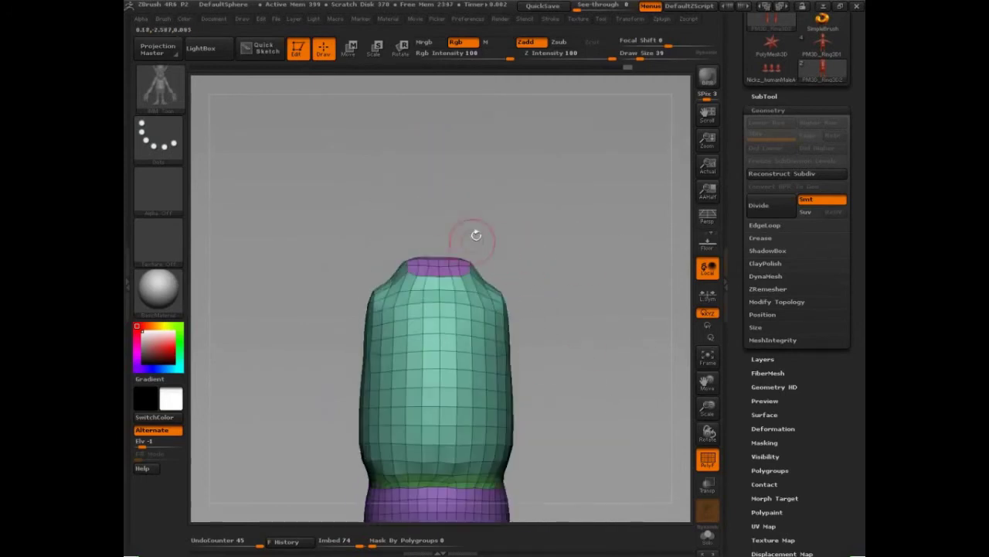
{"action": "key", "text": "m"}
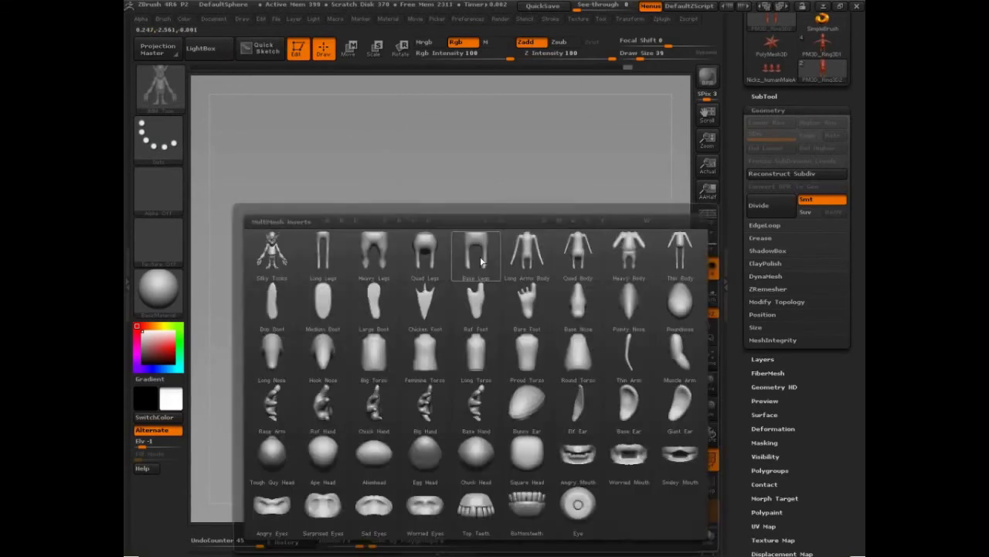
{"action": "left_click", "coordinate": [477, 455]}
{"action": "left_click_drag", "start_coordinate": [565, 285], "coordinate": [533, 228]}
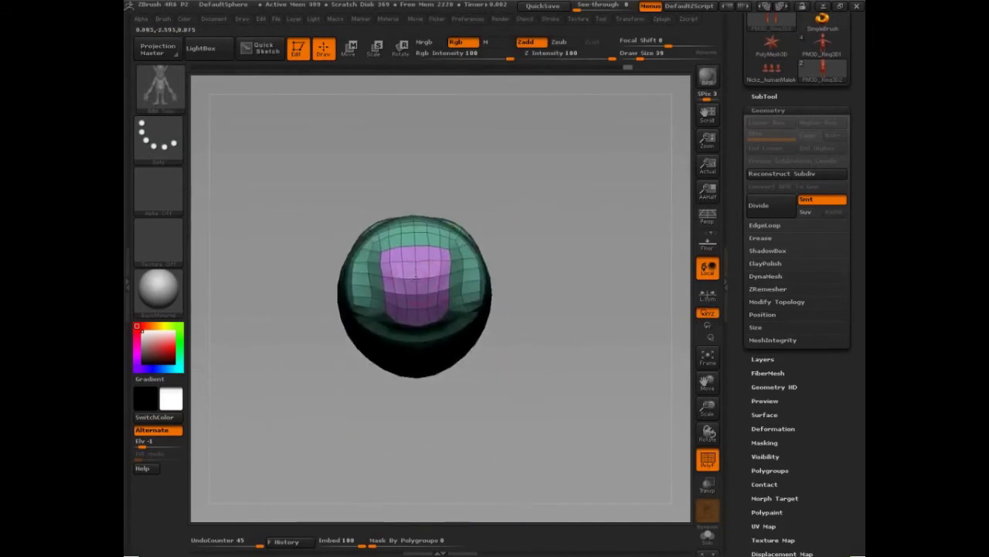
{"action": "left_click_drag", "start_coordinate": [416, 275], "coordinate": [564, 337]}
Step: Tilt the inserted head slightly backward and reposition it above the torso with the transpose line
{"action": "key", "text": "r"}
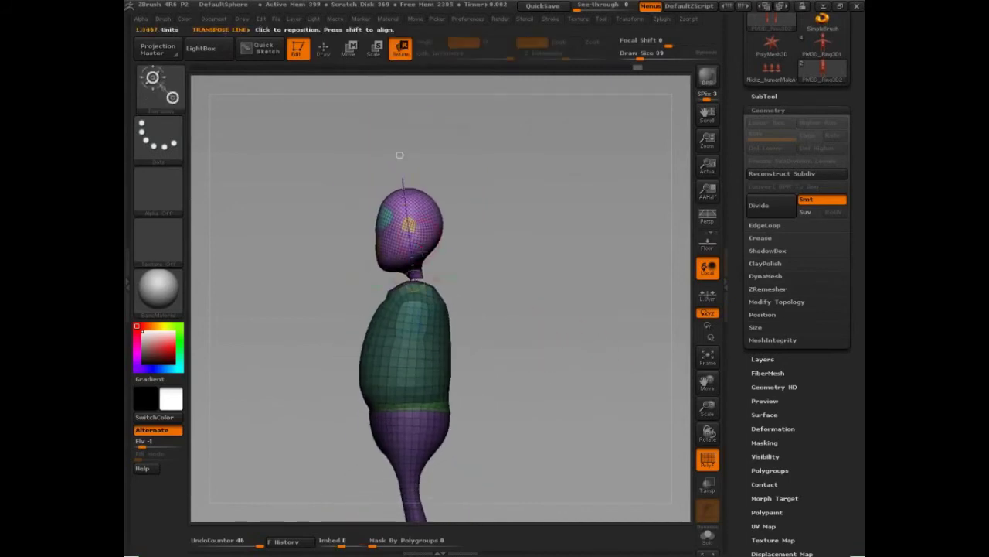
{"action": "left_click_drag", "start_coordinate": [402, 173], "coordinate": [408, 176]}
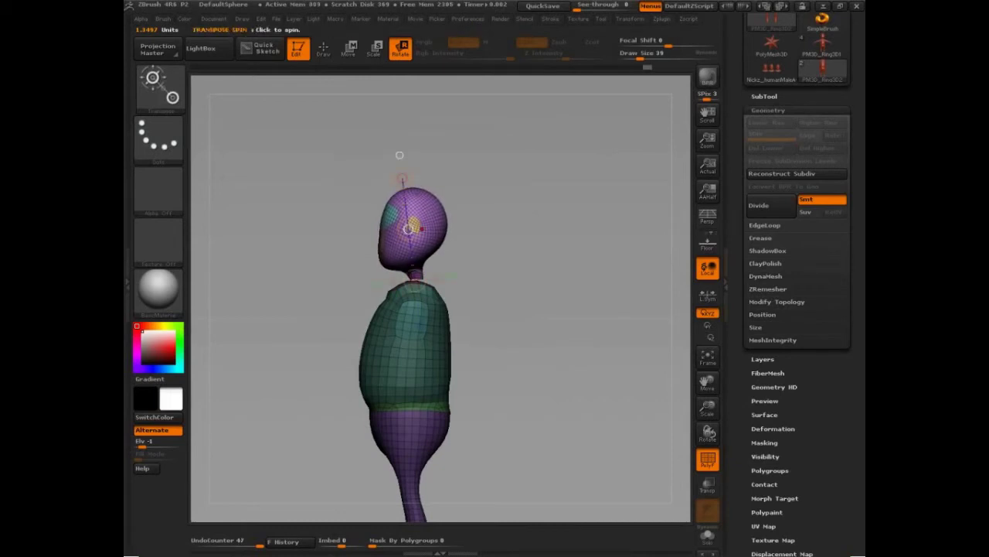
{"action": "key", "text": "w"}
{"action": "left_click_drag", "start_coordinate": [409, 227], "coordinate": [405, 222]}
{"action": "left_click_drag", "start_coordinate": [400, 155], "coordinate": [347, 156]}
Step: Clear the mask and bridge the head's neck opening to the top of the torso
{"action": "key", "text": "f"}
{"action": "left_click_drag", "start_coordinate": [510, 309], "coordinate": [507, 255], "text": "alt"}
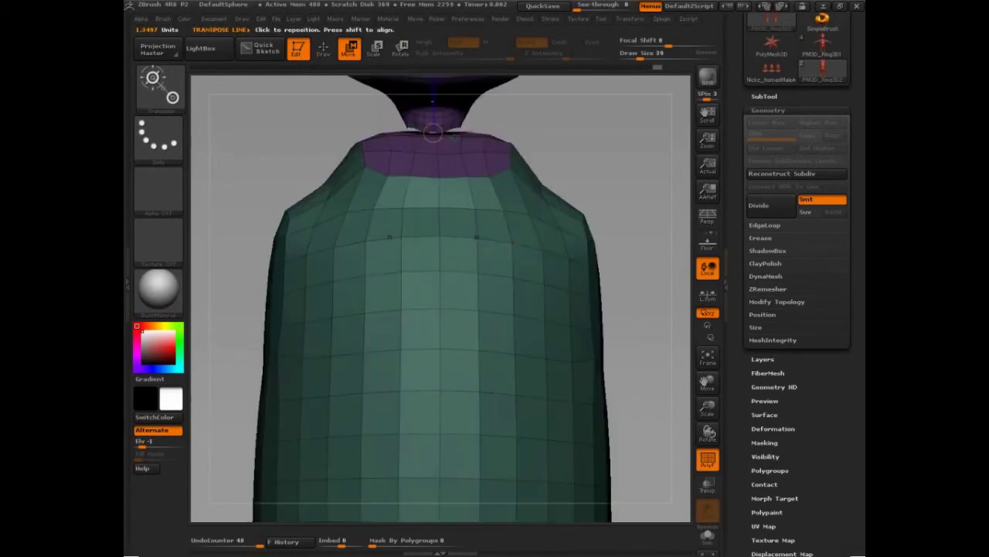
{"action": "key", "text": "q"}
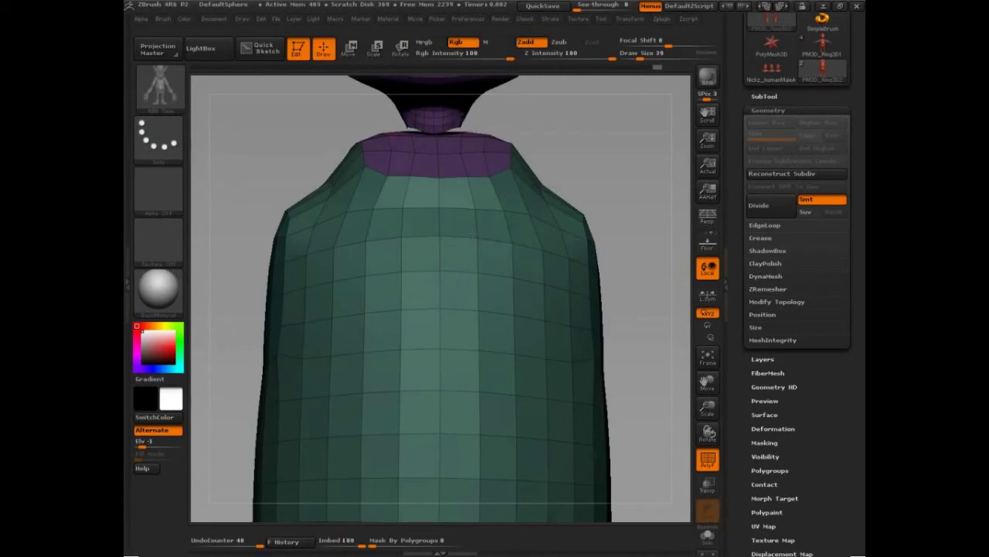
{"action": "mouse_move", "coordinate": [451, 147]}
{"action": "left_mouse_down", "text": "alt"}
{"action": "mouse_move", "coordinate": [450, 273]}
{"action": "mouse_move", "coordinate": [443, 293]}
{"action": "mouse_move", "coordinate": [429, 294]}
{"action": "left_mouse_up", "text": "alt"}
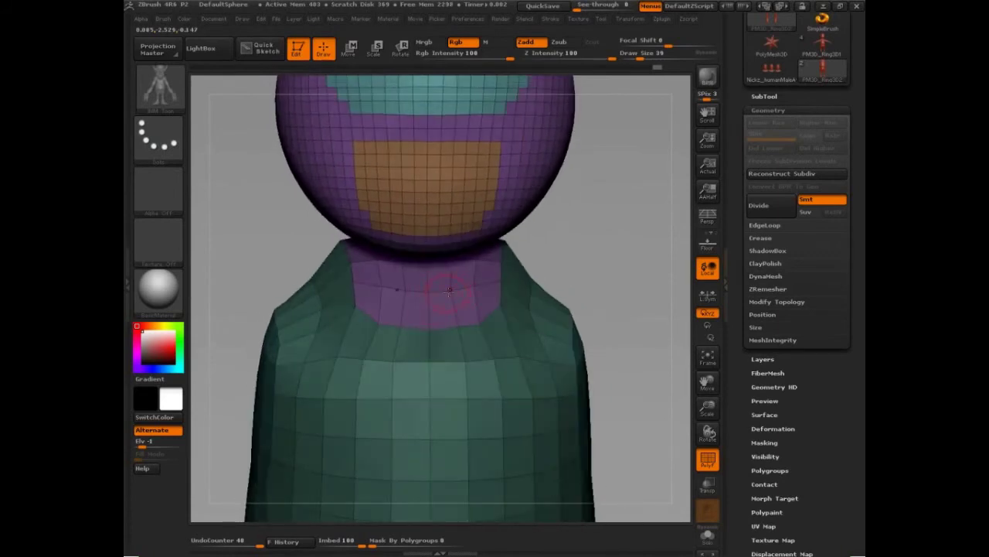
{"action": "left_click_drag", "start_coordinate": [598, 196], "coordinate": [623, 298], "text": "ctrl"}
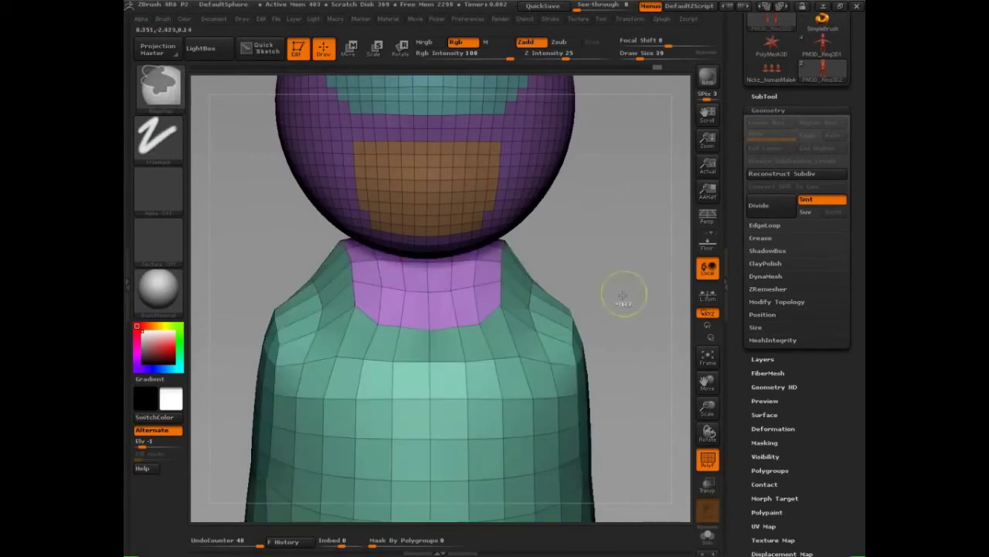
{"action": "mouse_move", "coordinate": [637, 178]}
{"action": "left_mouse_down", "text": "ctrl"}
{"action": "mouse_move", "coordinate": [609, 299]}
{"action": "mouse_move", "coordinate": [598, 270]}
{"action": "mouse_move", "coordinate": [591, 292]}
{"action": "mouse_move", "coordinate": [552, 294]}
{"action": "mouse_move", "coordinate": [568, 301]}
{"action": "left_mouse_up", "text": "ctrl"}
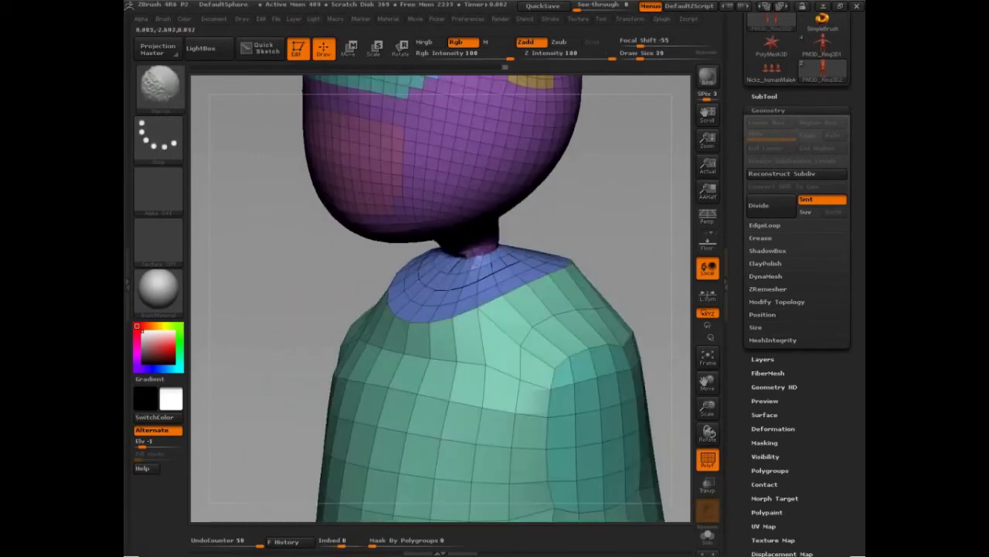
Step: Smooth the new neck bridge and upper shoulders, enlarging the draw size to 75
{"action": "mouse_move", "coordinate": [480, 255]}
{"action": "left_mouse_down", "text": "shift"}
{"action": "mouse_move", "coordinate": [434, 271]}
{"action": "mouse_move", "coordinate": [475, 270]}
{"action": "left_mouse_up", "text": "shift"}
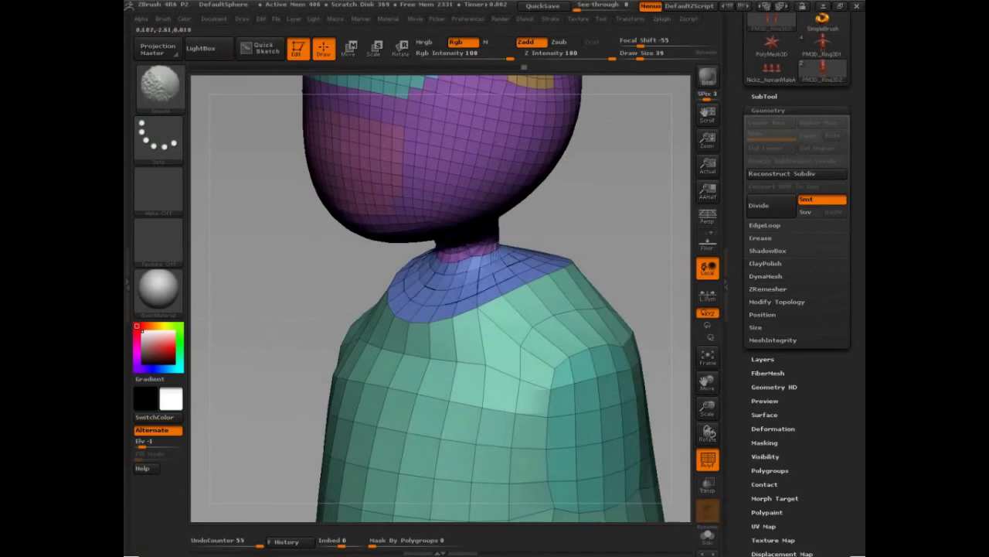
{"action": "key", "text": "b"}
{"action": "key", "text": "m"}
{"action": "key", "text": "v"}
{"action": "mouse_move", "coordinate": [621, 210]}
{"action": "left_mouse_down"}
{"action": "mouse_move", "coordinate": [584, 221]}
{"action": "mouse_move", "coordinate": [541, 213]}
{"action": "mouse_move", "coordinate": [506, 239]}
{"action": "mouse_move", "coordinate": [535, 215]}
{"action": "mouse_move", "coordinate": [570, 214]}
{"action": "mouse_move", "coordinate": [585, 261]}
{"action": "mouse_move", "coordinate": [611, 263]}
{"action": "left_mouse_up"}
{"action": "key", "text": "space"}
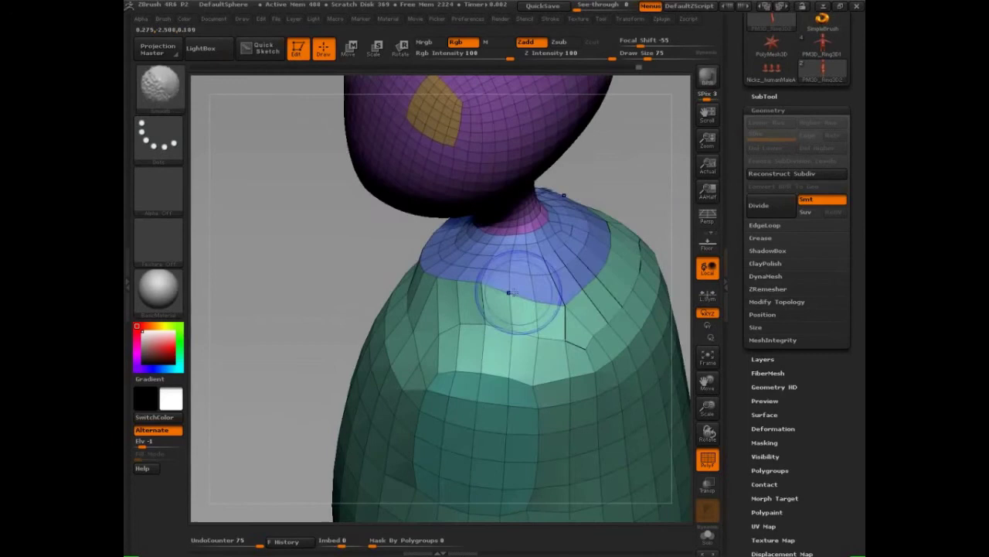
{"action": "mouse_move", "coordinate": [513, 292]}
{"action": "left_mouse_down", "text": "shift"}
{"action": "mouse_move", "coordinate": [461, 286]}
{"action": "mouse_move", "coordinate": [433, 241]}
{"action": "mouse_move", "coordinate": [464, 294]}
{"action": "mouse_move", "coordinate": [506, 303]}
{"action": "mouse_move", "coordinate": [588, 272]}
{"action": "mouse_move", "coordinate": [611, 247]}
{"action": "mouse_move", "coordinate": [541, 263]}
{"action": "mouse_move", "coordinate": [463, 251]}
{"action": "mouse_move", "coordinate": [479, 262]}
{"action": "left_mouse_up", "text": "shift"}
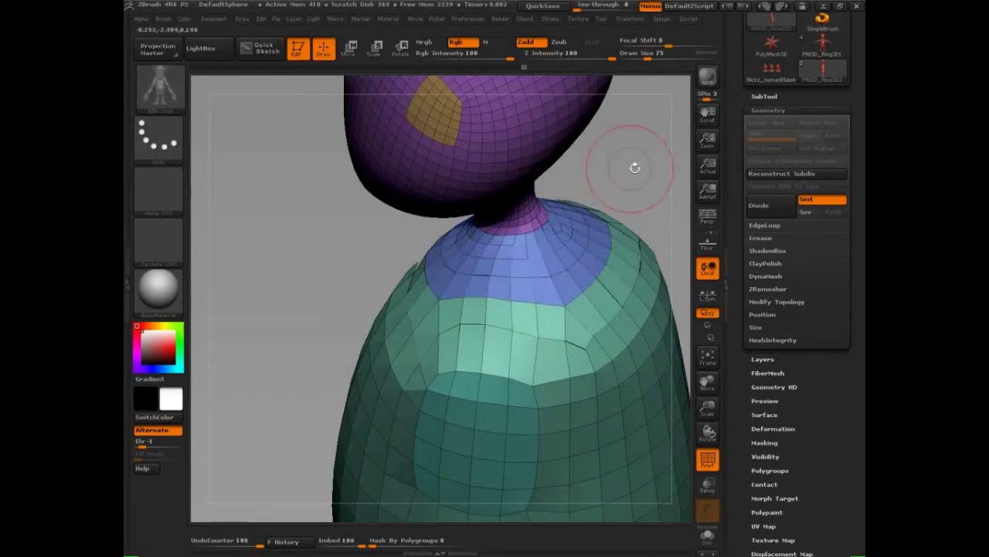
Step: Examine the joined head, torso and legs from the front and the side
{"action": "left_click_drag", "start_coordinate": [635, 167], "coordinate": [641, 272]}
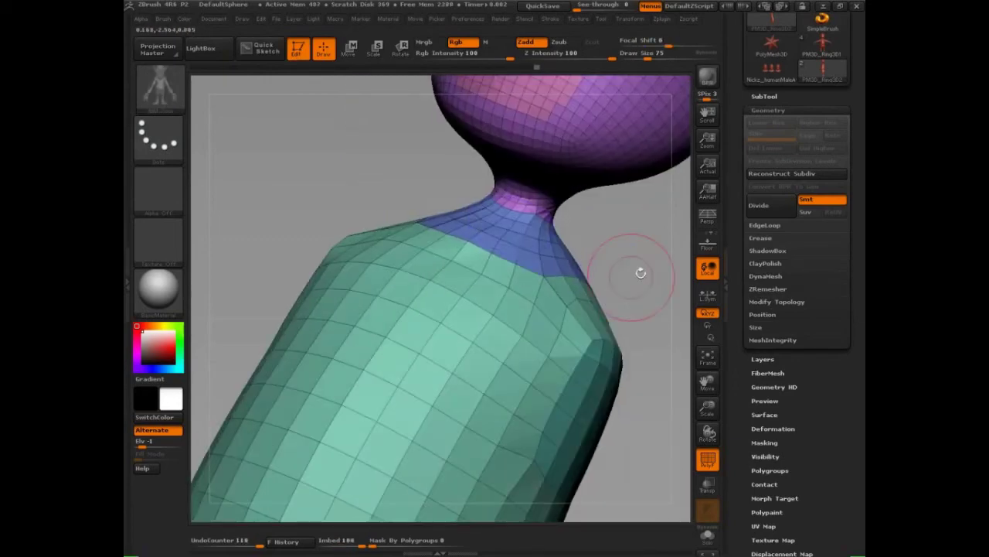
{"action": "key", "text": "f"}
{"action": "left_click_drag", "start_coordinate": [616, 312], "coordinate": [583, 311], "text": "shift"}
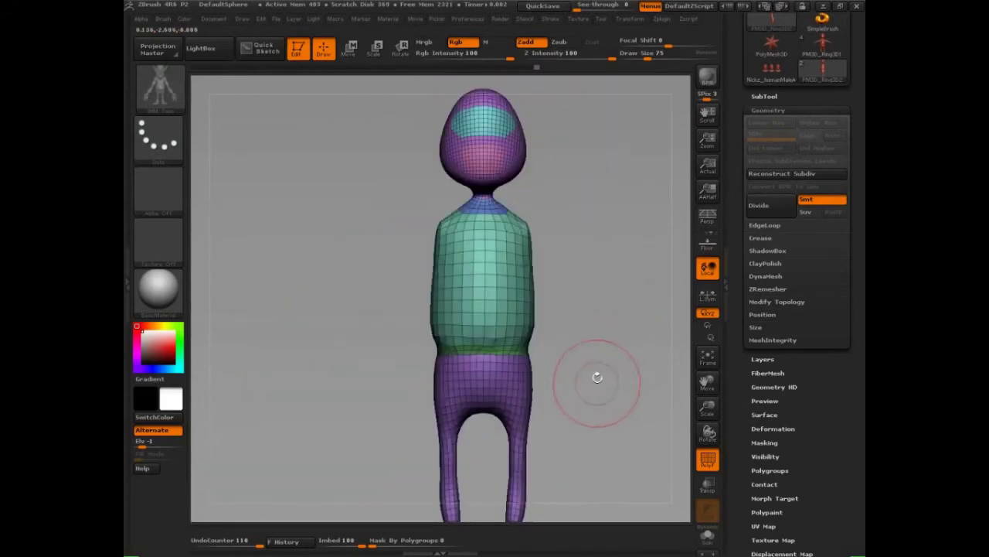
{"action": "left_click_drag", "start_coordinate": [598, 320], "coordinate": [633, 324]}
{"action": "left_click_drag", "start_coordinate": [616, 423], "coordinate": [579, 417], "text": "alt"}
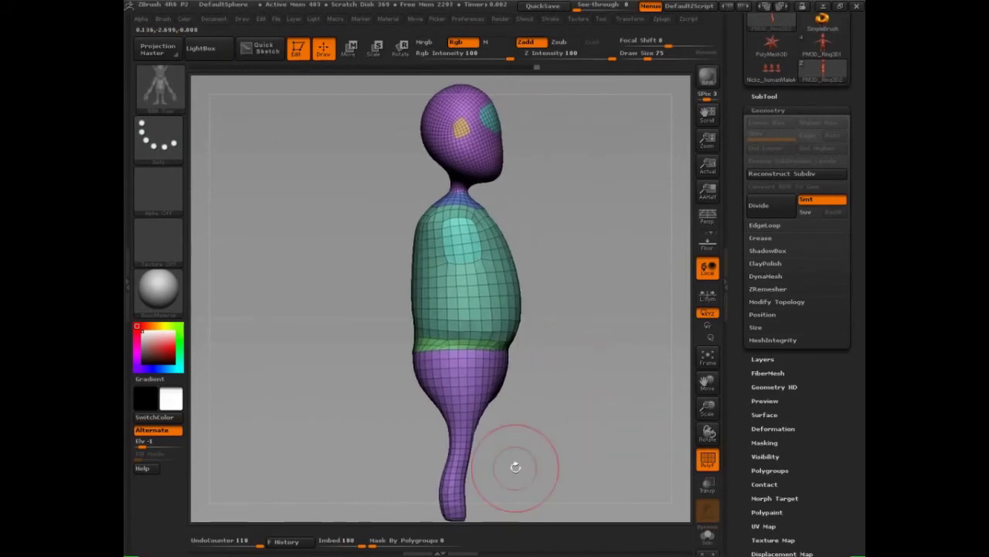
{"action": "right_click_drag", "start_coordinate": [467, 376], "coordinate": [514, 310], "text": "alt"}
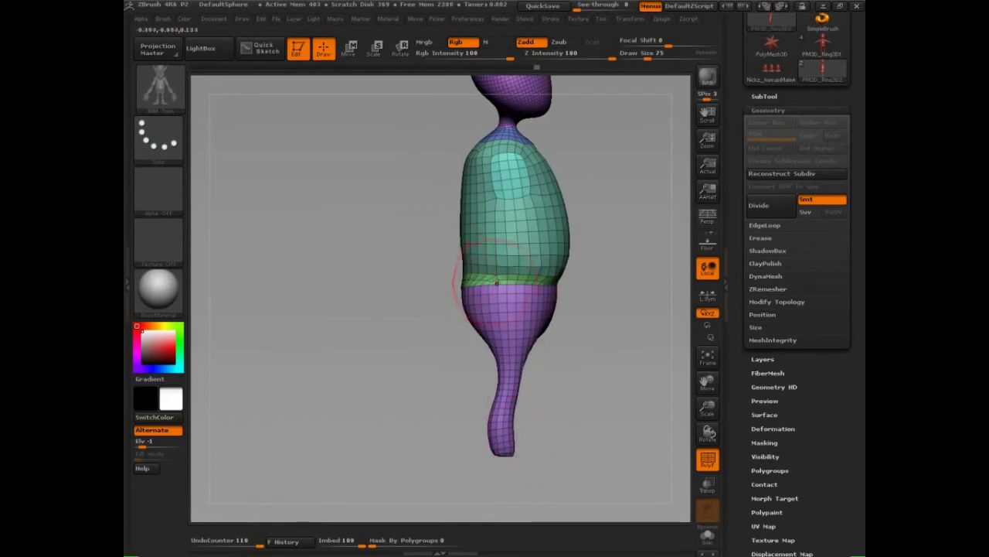
{"action": "right_click_drag", "start_coordinate": [596, 265], "coordinate": [587, 340], "text": "alt"}
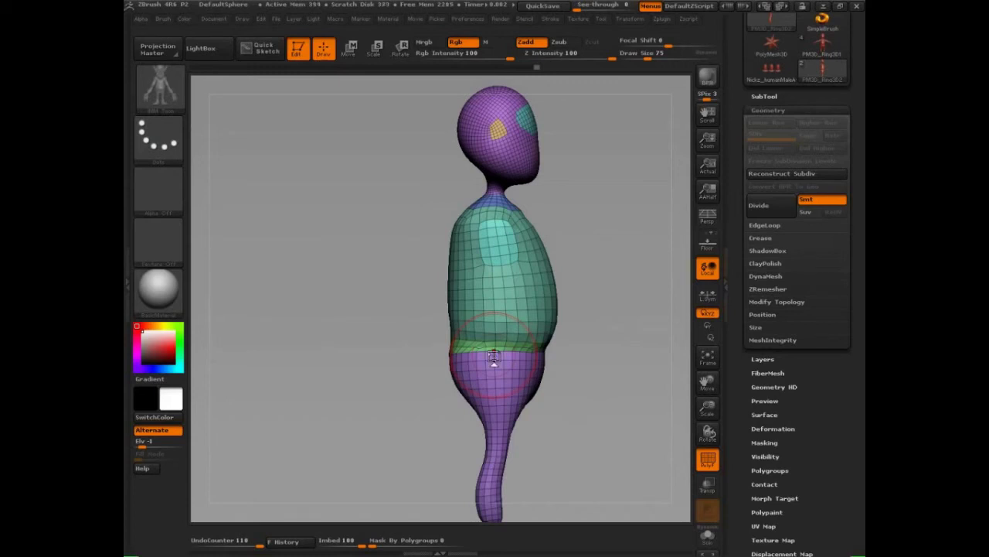
Step: Choose the Base Hand insert mesh and place mirrored hands on the torso's shoulder polygroups
{"action": "left_click_drag", "start_coordinate": [596, 261], "coordinate": [568, 268]}
{"action": "key", "text": "m"}
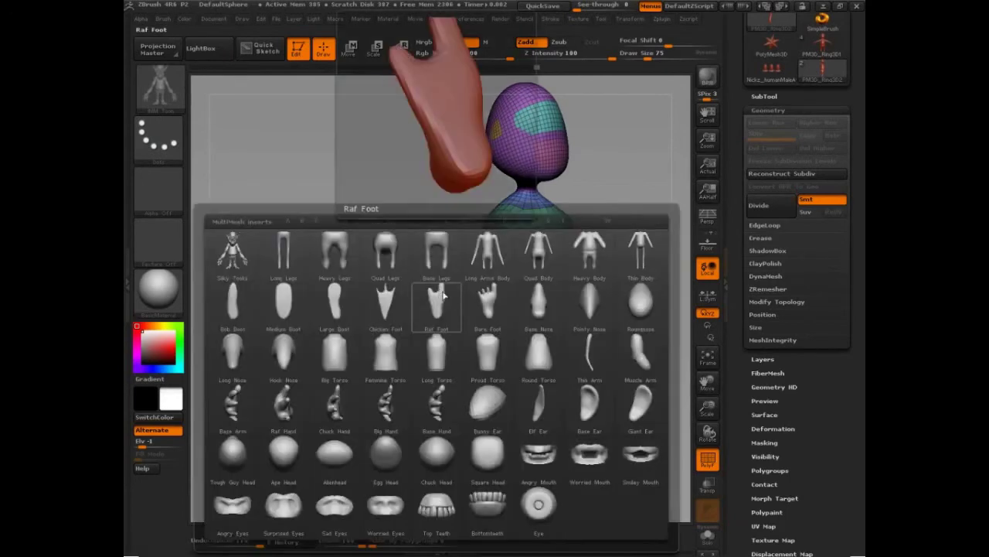
{"action": "left_click", "coordinate": [435, 414]}
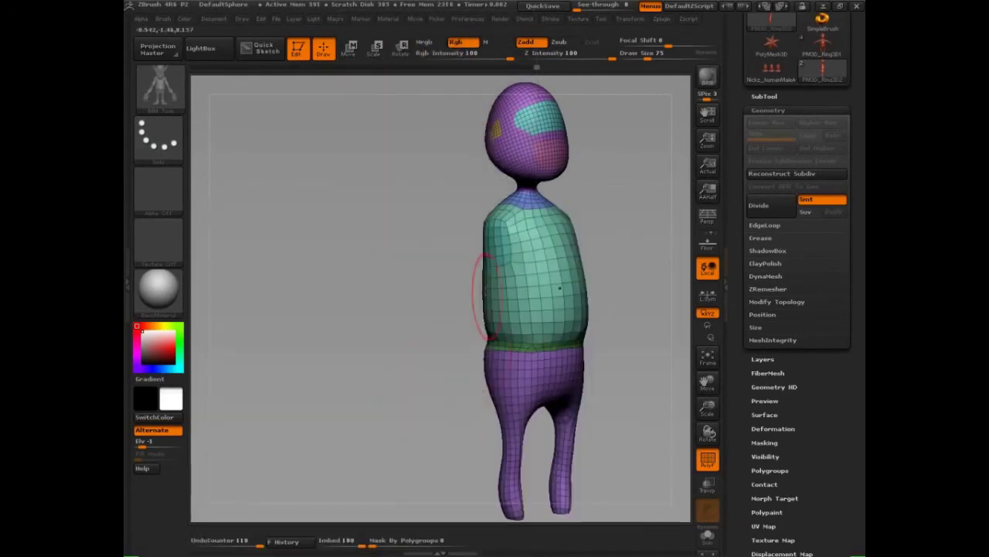
{"action": "left_click_drag", "start_coordinate": [453, 286], "coordinate": [504, 283]}
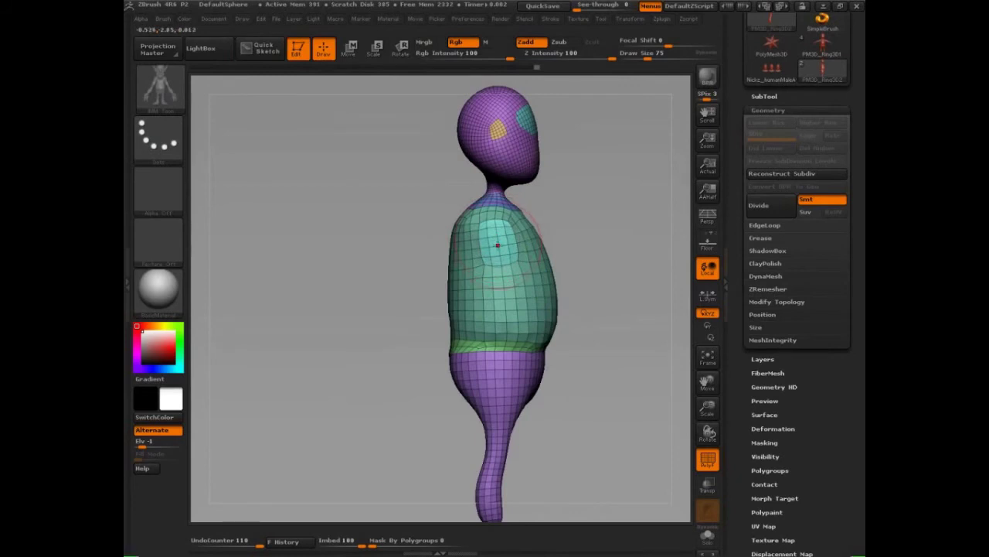
{"action": "left_click_drag", "start_coordinate": [496, 236], "coordinate": [506, 257]}
{"action": "left_click_drag", "start_coordinate": [624, 327], "coordinate": [494, 452]}
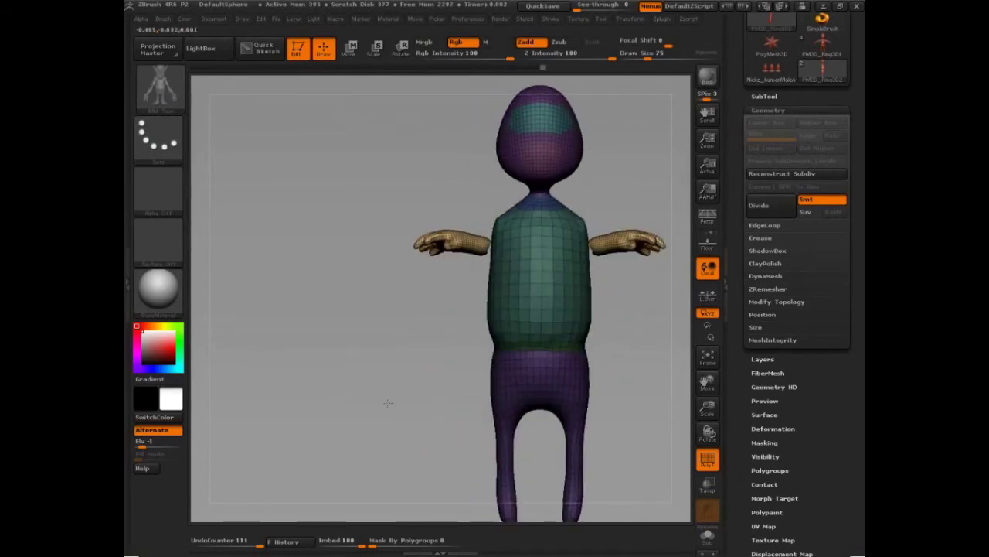
Step: Move both mirrored hands outward, away from the torso, with the transpose line
{"action": "left_click_drag", "start_coordinate": [406, 402], "coordinate": [338, 397], "text": "alt"}
{"action": "key", "text": "w"}
{"action": "left_click_drag", "start_coordinate": [435, 246], "coordinate": [285, 236]}
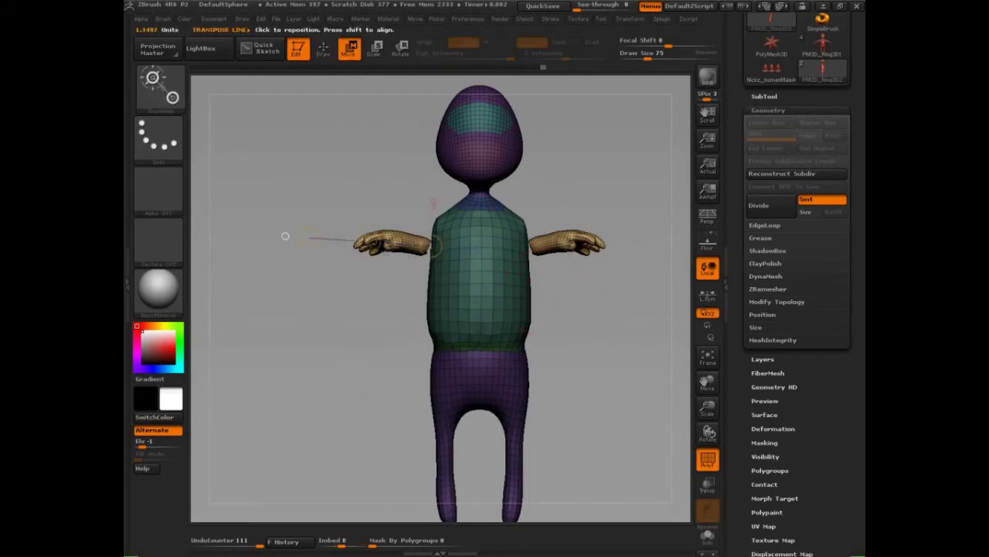
{"action": "left_click_drag", "start_coordinate": [369, 242], "coordinate": [246, 245]}
Step: Rotate the mirrored hands so they angle downward beside the body
{"action": "key", "text": "r"}
{"action": "left_click_drag", "start_coordinate": [680, 333], "coordinate": [557, 307]}
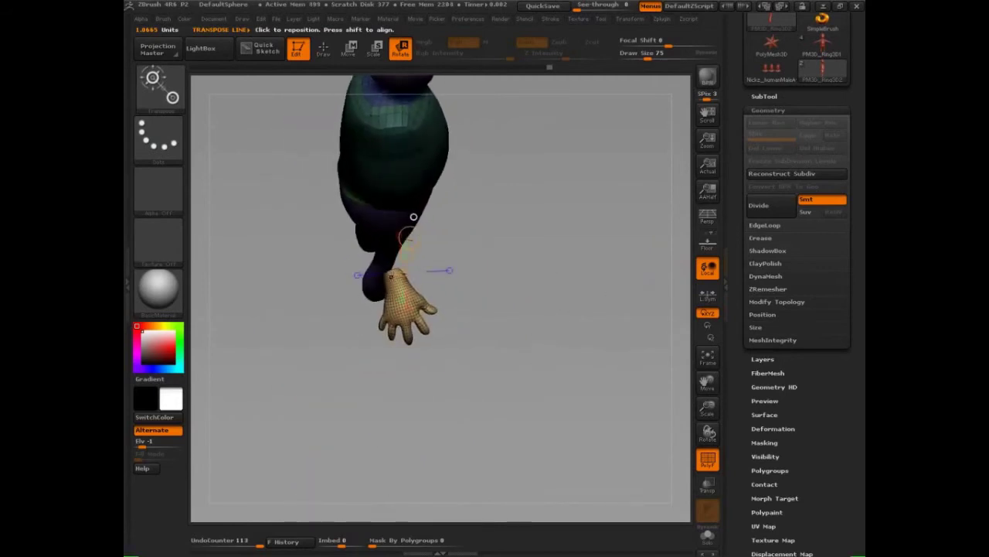
{"action": "left_click_drag", "start_coordinate": [413, 217], "coordinate": [554, 277]}
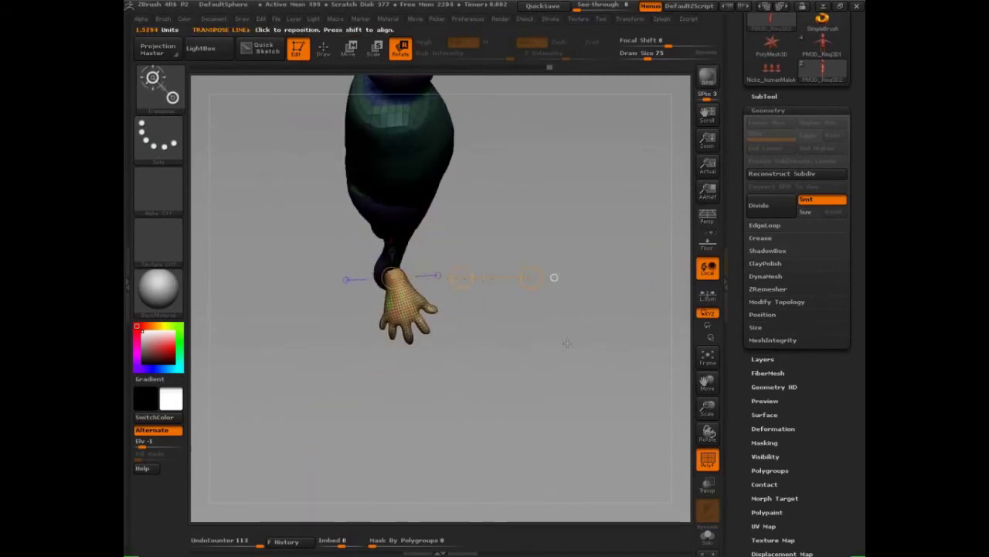
{"action": "left_click_drag", "start_coordinate": [566, 343], "coordinate": [324, 281]}
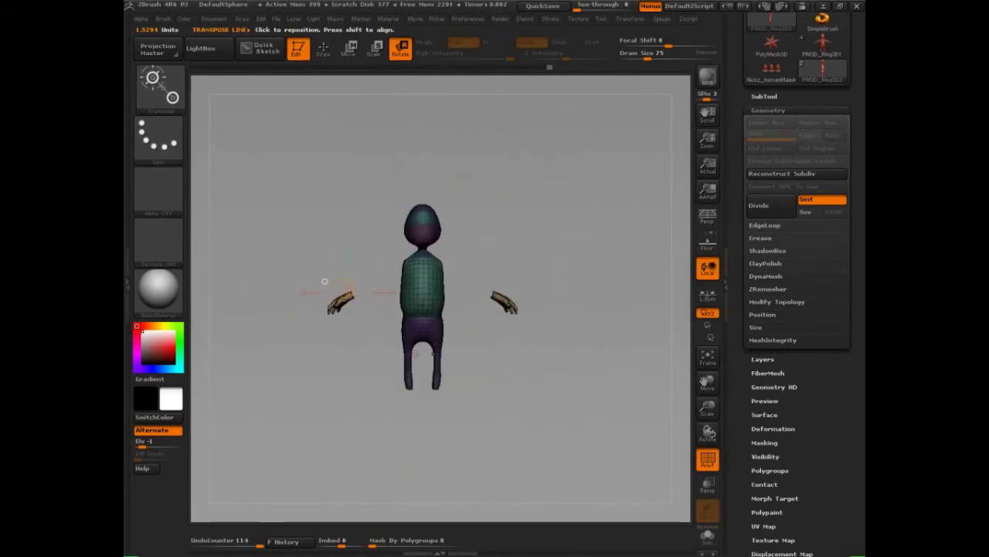
Step: Set the draw size to 50 and examine the shoulder polygroup in relation to the detached hand's wrist
{"action": "key", "text": "q"}
{"action": "mouse_move", "coordinate": [397, 342]}
{"action": "left_mouse_down"}
{"action": "mouse_move", "coordinate": [437, 336]}
{"action": "mouse_move", "coordinate": [397, 255]}
{"action": "mouse_move", "coordinate": [599, 407]}
{"action": "left_mouse_up"}
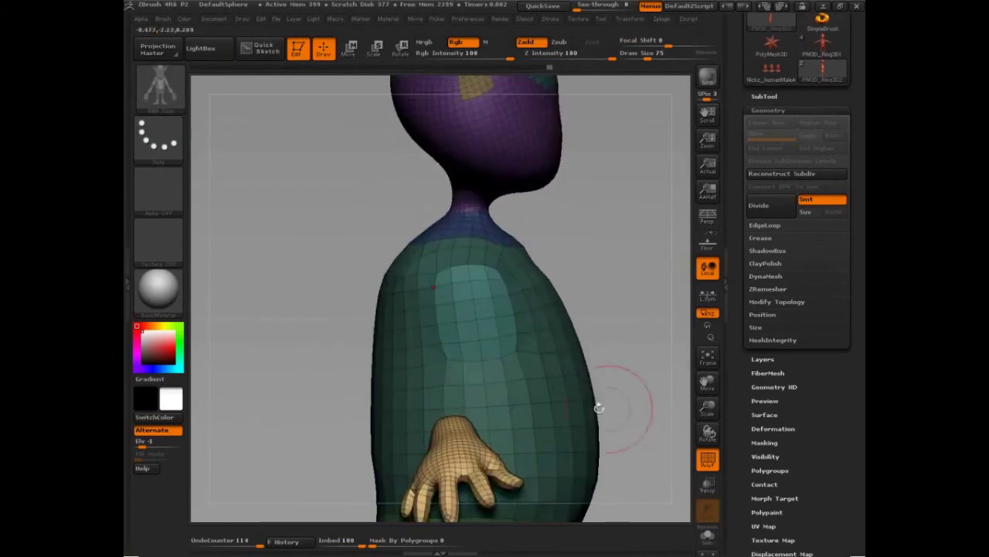
{"action": "key", "text": "s"}
{"action": "left_click_drag", "start_coordinate": [482, 319], "coordinate": [476, 318]}
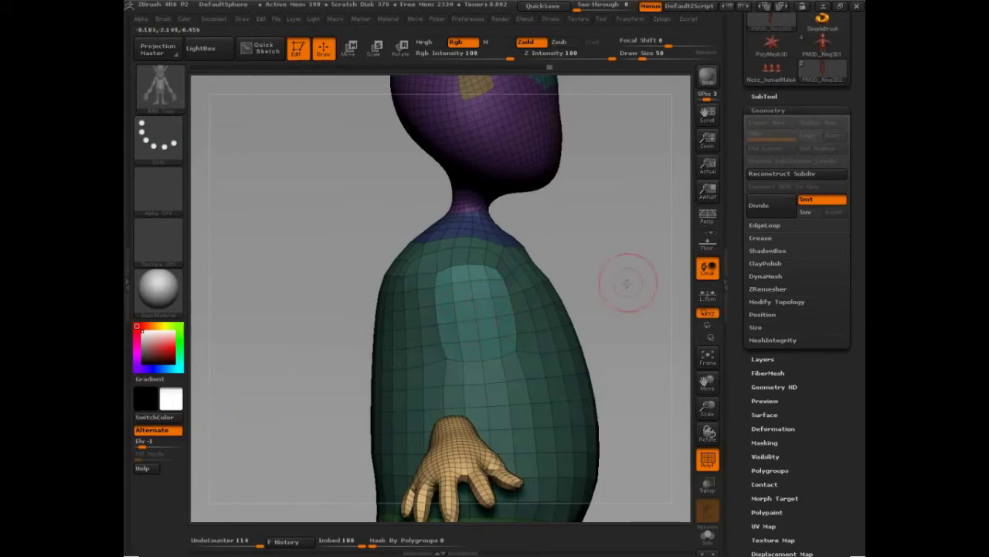
{"action": "left_click_drag", "start_coordinate": [628, 283], "coordinate": [402, 357]}
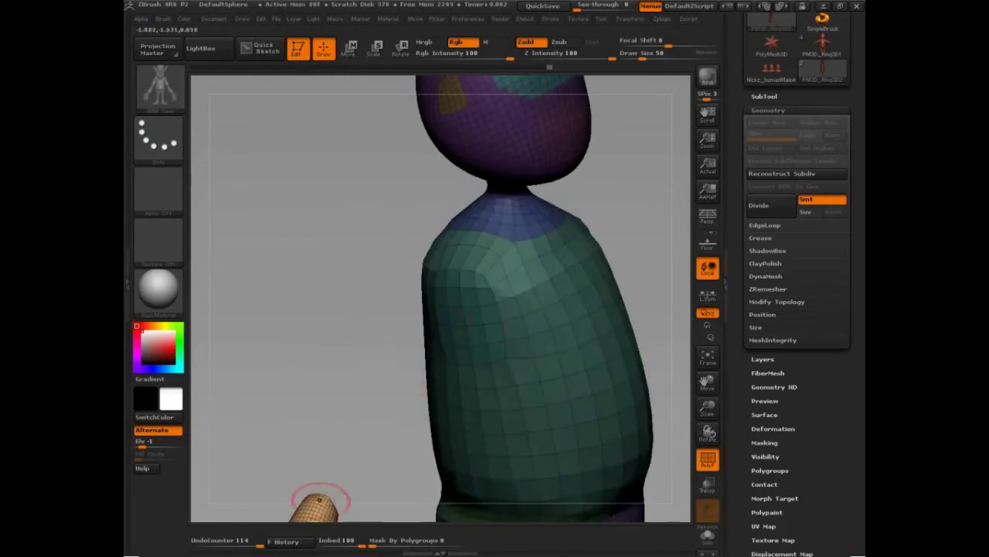
{"action": "left_click_drag", "start_coordinate": [343, 430], "coordinate": [462, 303]}
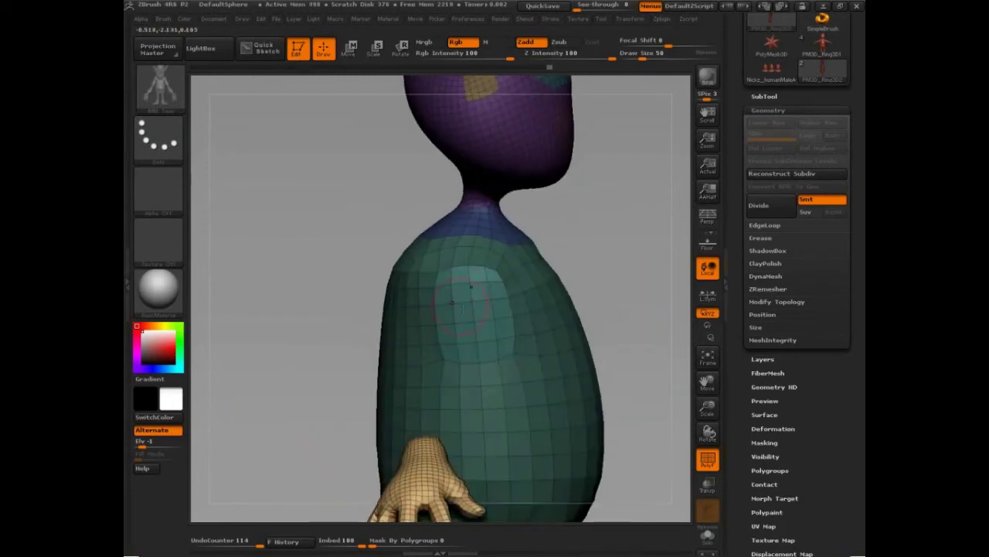
{"action": "right_click_drag", "start_coordinate": [489, 311], "coordinate": [608, 307]}
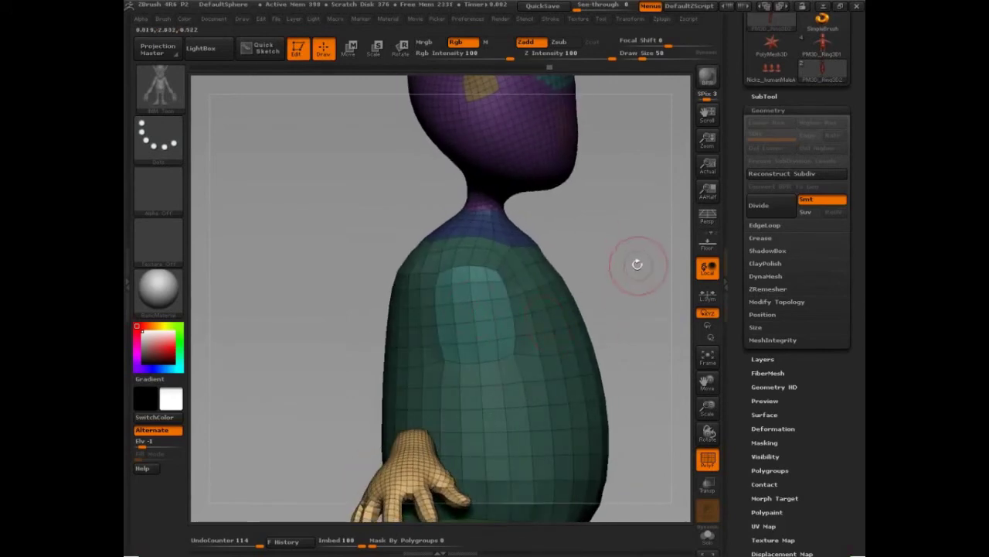
Step: Bridge both detached hands to the torso's shoulder polygroups so that connecting arms are generated on each side
{"action": "left_click_drag", "start_coordinate": [606, 207], "coordinate": [639, 325], "text": "ctrl"}
{"action": "left_click_drag", "start_coordinate": [628, 218], "coordinate": [651, 320], "text": "ctrl"}
{"action": "right_click_drag", "start_coordinate": [641, 266], "coordinate": [561, 355]}
{"action": "right_click_drag", "start_coordinate": [492, 439], "coordinate": [460, 440]}
{"action": "right_click_drag", "start_coordinate": [610, 328], "coordinate": [519, 298], "text": "alt"}
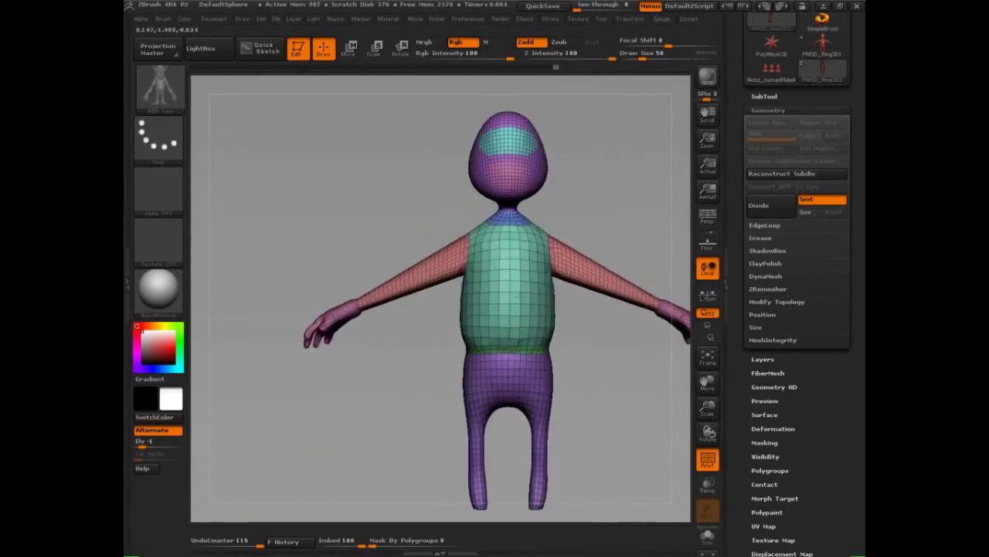
Step: Smooth the new arms where they join the shoulders and wrists, working around them from several angles
{"action": "right_click_drag", "start_coordinate": [665, 340], "coordinate": [536, 316], "text": "alt"}
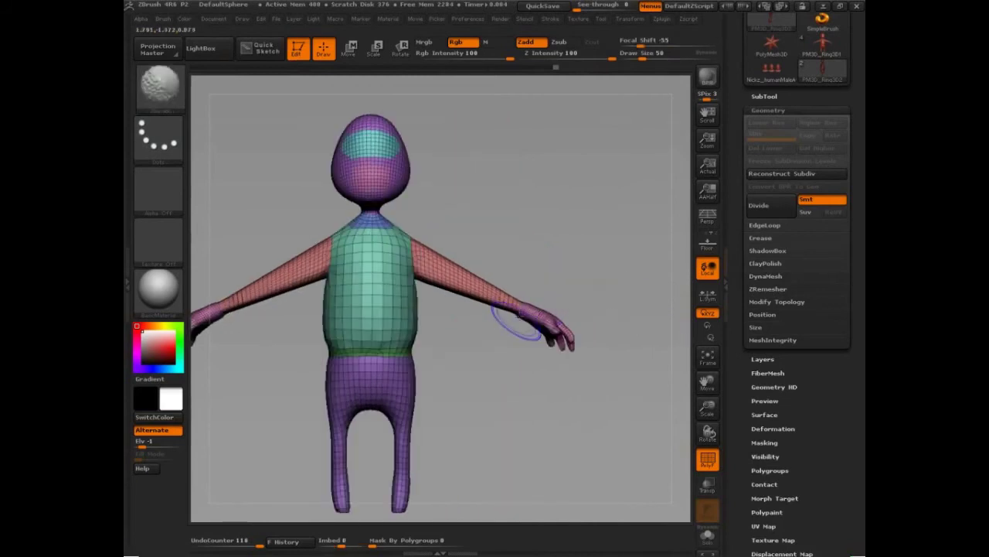
{"action": "right_click_drag", "start_coordinate": [508, 392], "coordinate": [424, 294]}
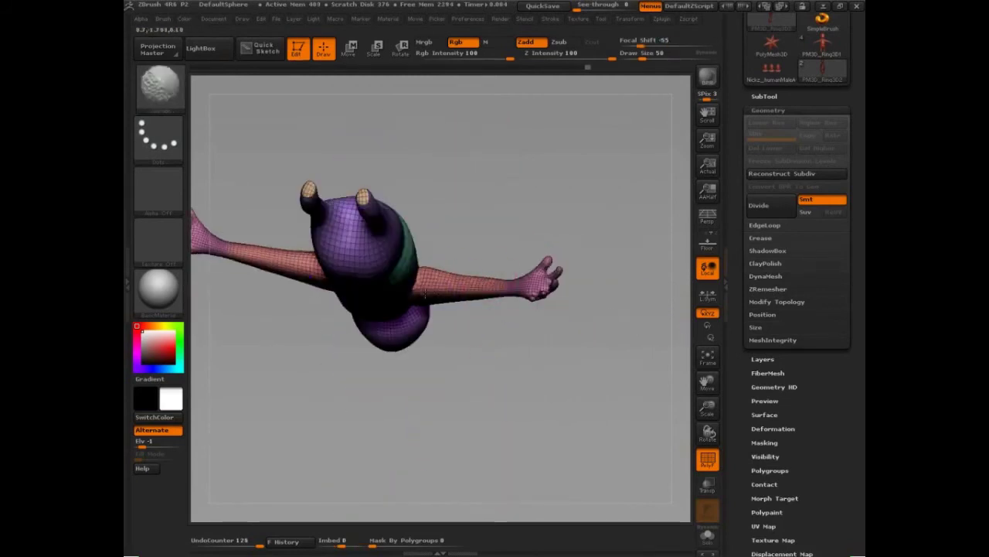
{"action": "mouse_move", "coordinate": [546, 181]}
{"action": "right_mouse_down", "text": "shift"}
{"action": "mouse_move", "coordinate": [572, 340]}
{"action": "mouse_move", "coordinate": [605, 445]}
{"action": "mouse_move", "coordinate": [455, 377]}
{"action": "right_mouse_up", "text": "shift"}
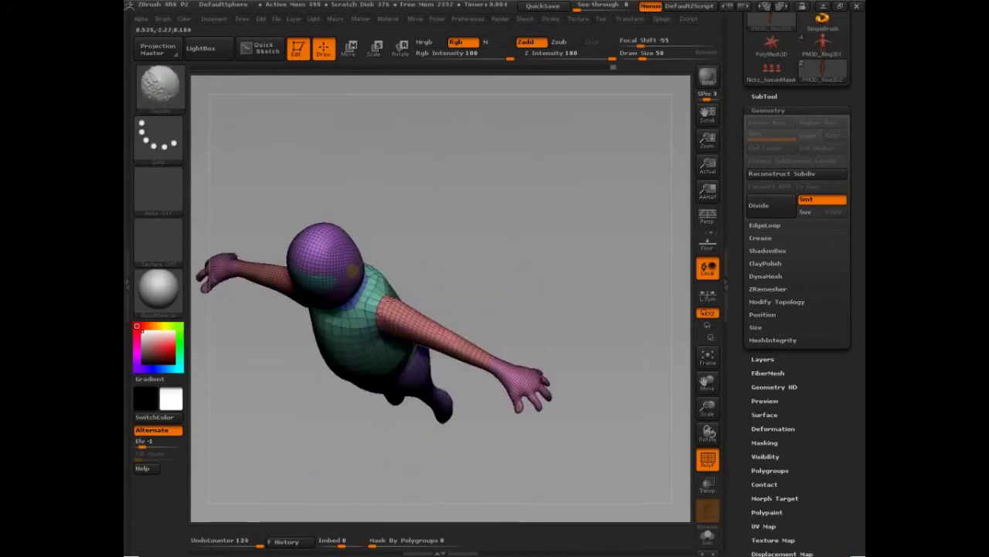
{"action": "mouse_move", "coordinate": [390, 302]}
{"action": "left_mouse_down", "text": "shift"}
{"action": "mouse_move", "coordinate": [380, 273]}
{"action": "mouse_move", "coordinate": [393, 304]}
{"action": "mouse_move", "coordinate": [378, 316]}
{"action": "left_mouse_up", "text": "shift"}
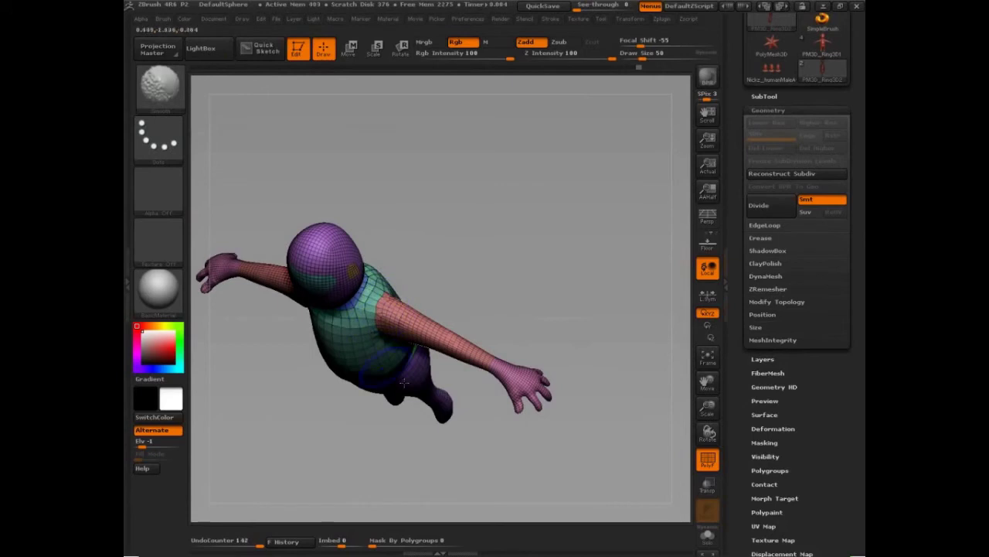
{"action": "right_click_drag", "start_coordinate": [403, 382], "coordinate": [497, 347]}
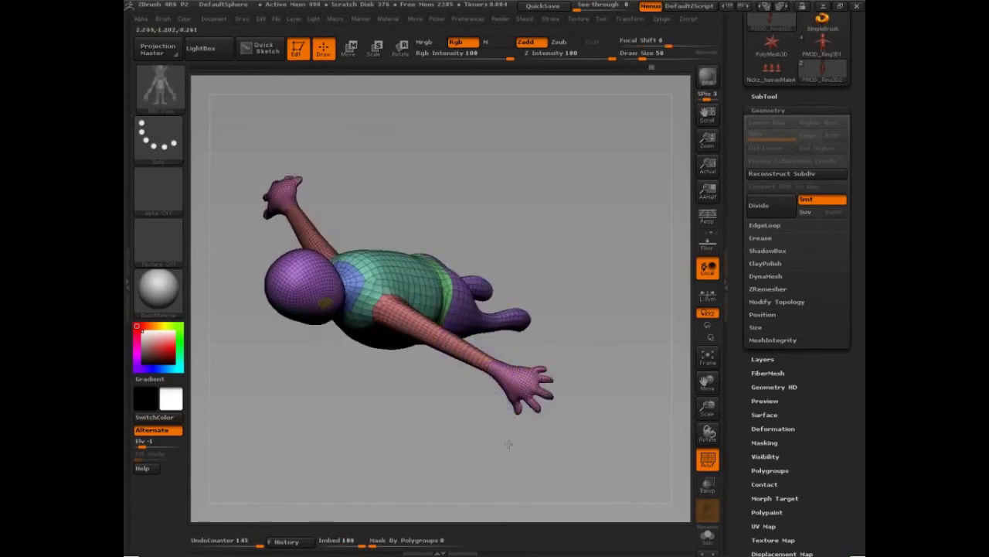
{"action": "right_click_drag", "start_coordinate": [508, 444], "coordinate": [541, 378]}
{"action": "left_click_drag", "start_coordinate": [442, 347], "coordinate": [442, 367], "text": "shift"}
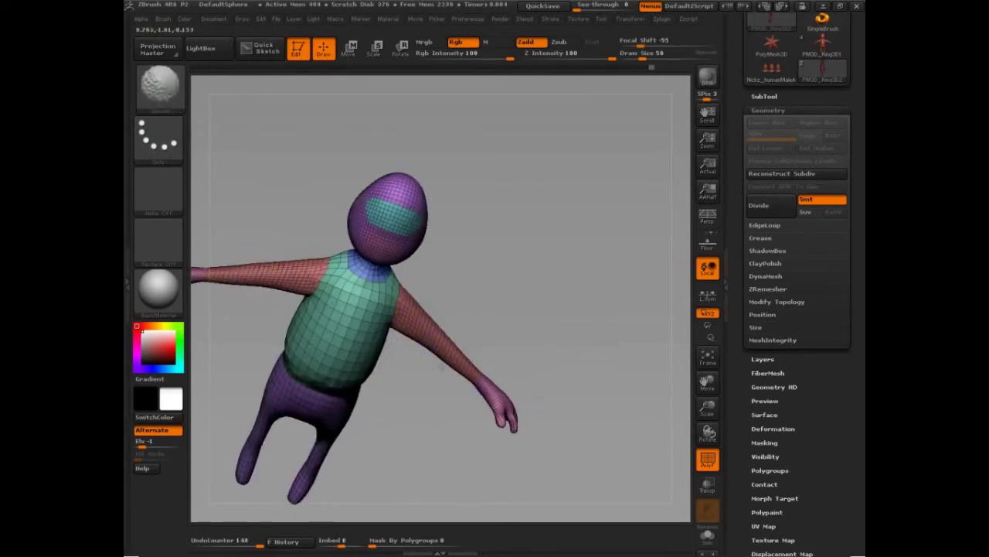
{"action": "left_click_drag", "start_coordinate": [570, 347], "coordinate": [585, 309], "text": "shift"}
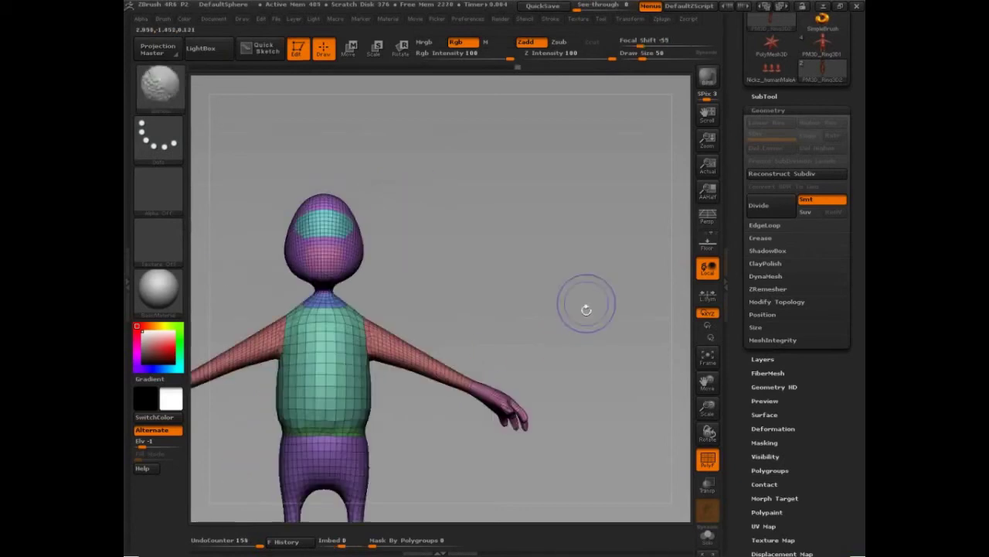
{"action": "right_click_drag", "start_coordinate": [586, 309], "coordinate": [480, 427]}
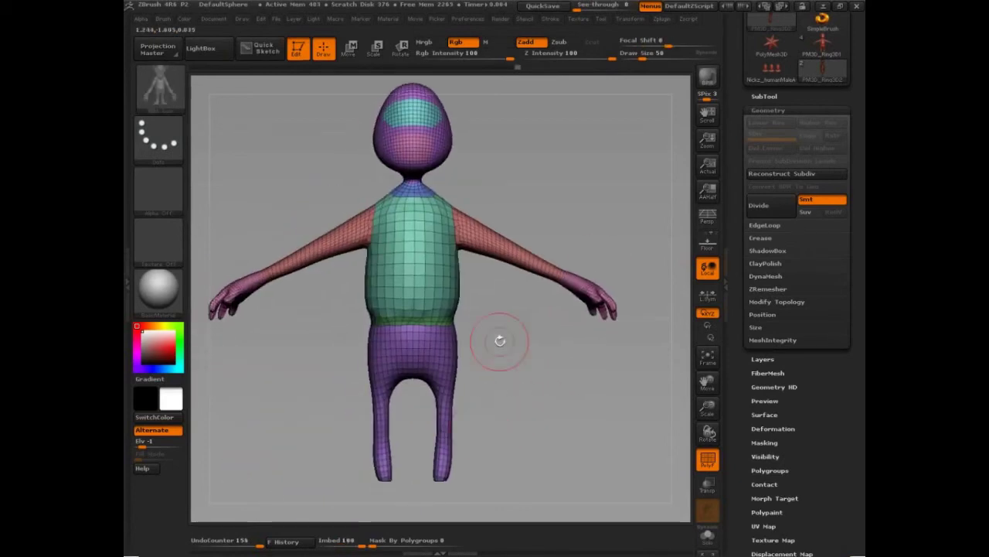
{"action": "key", "text": "ctrl+z"}
{"action": "key", "text": "ctrl+z"}
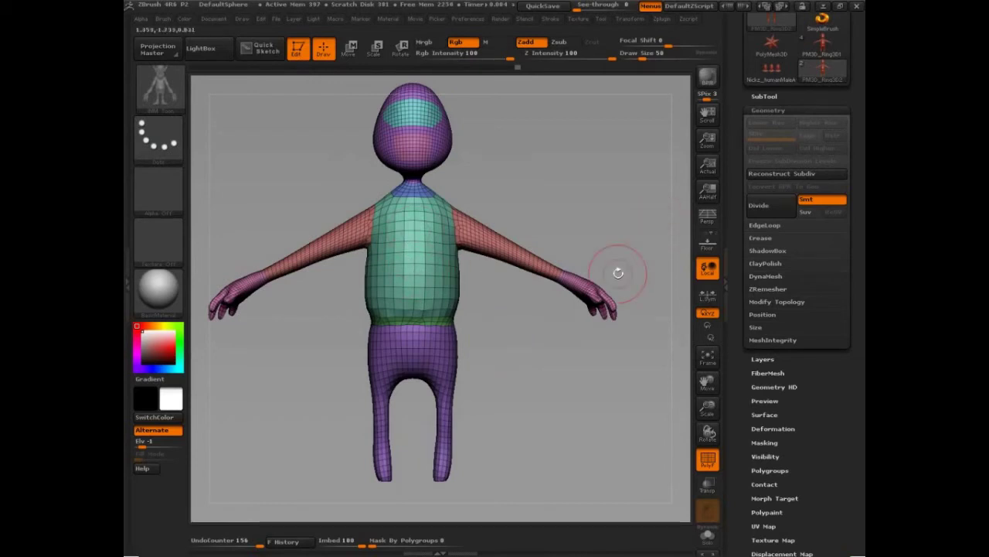
Step: Draw a transpose line from the torso's shoulder and align it with the vertical, horizontal and depth axes in turn
{"action": "left_click_drag", "start_coordinate": [596, 430], "coordinate": [585, 448]}
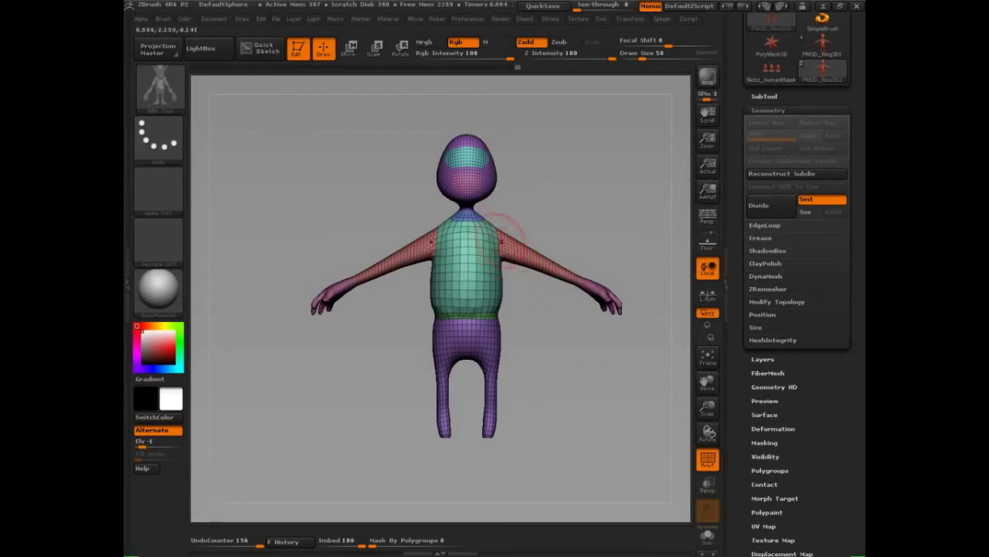
{"action": "key", "text": "w"}
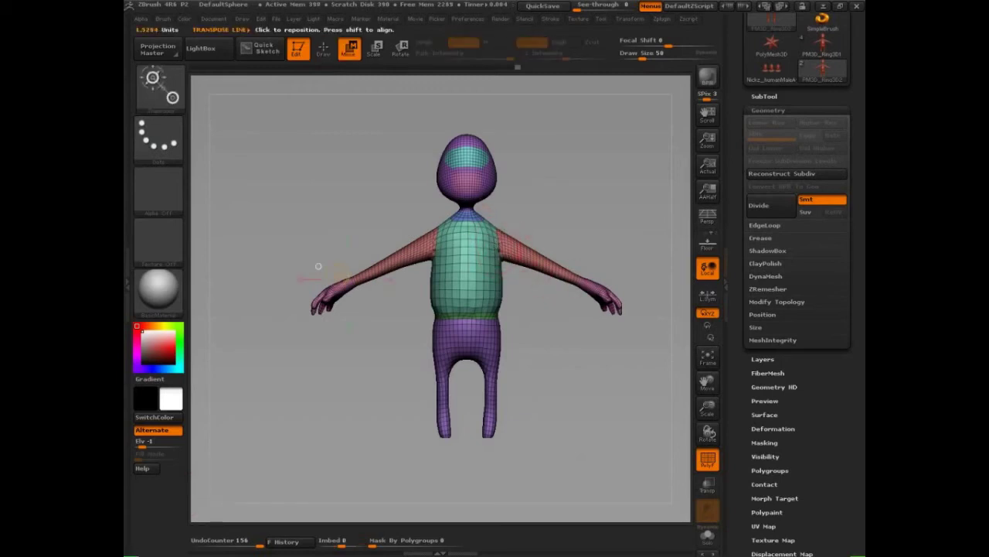
{"action": "left_click_drag", "start_coordinate": [493, 249], "coordinate": [634, 144]}
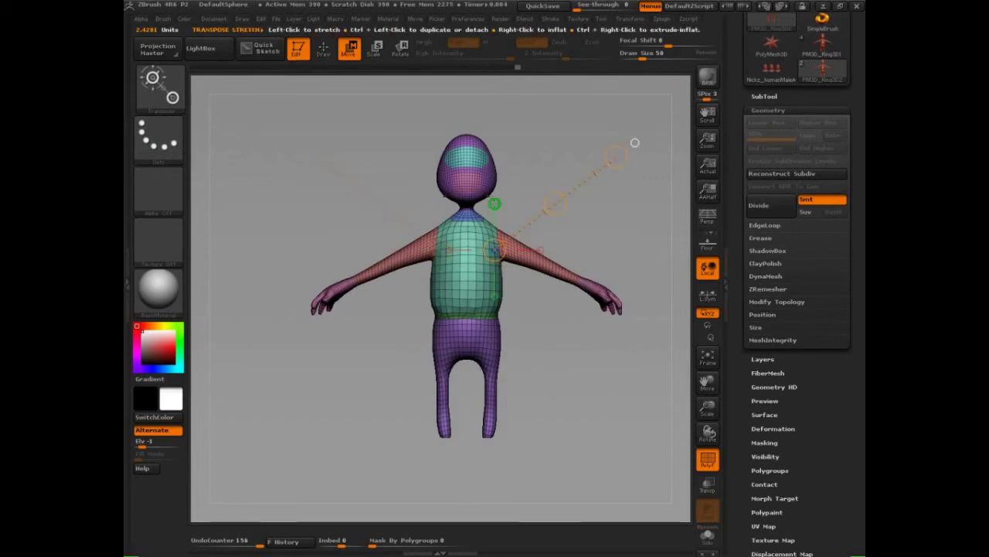
{"action": "left_click_drag", "start_coordinate": [494, 249], "coordinate": [494, 96], "text": "shift"}
{"action": "mouse_move", "coordinate": [625, 214]}
{"action": "left_mouse_down"}
{"action": "mouse_move", "coordinate": [578, 218]}
{"action": "mouse_move", "coordinate": [614, 217]}
{"action": "left_mouse_up"}
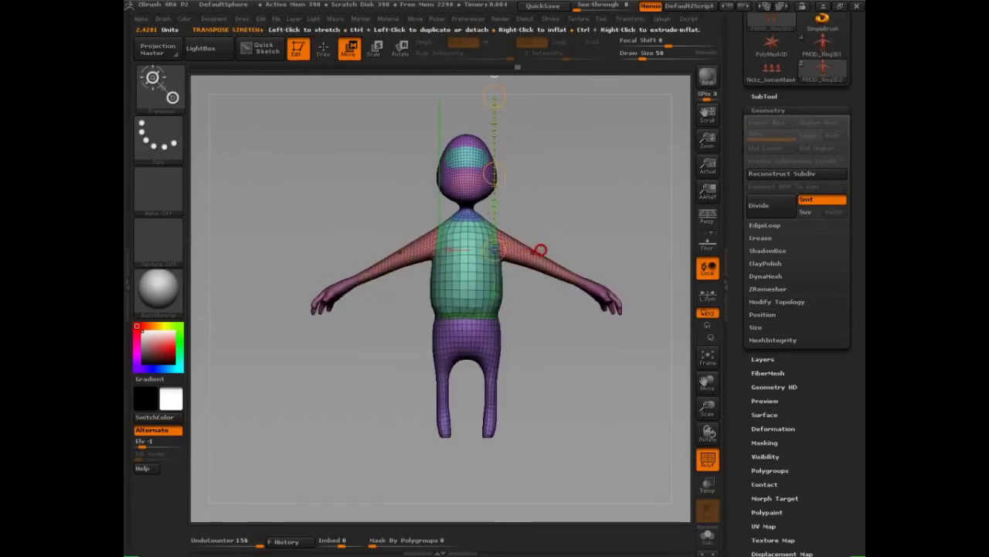
{"action": "left_click_drag", "start_coordinate": [540, 250], "coordinate": [673, 250]}
{"action": "mouse_move", "coordinate": [599, 245]}
{"action": "left_mouse_down"}
{"action": "mouse_move", "coordinate": [596, 232]}
{"action": "mouse_move", "coordinate": [585, 233]}
{"action": "mouse_move", "coordinate": [541, 255]}
{"action": "mouse_move", "coordinate": [588, 118]}
{"action": "left_mouse_up"}
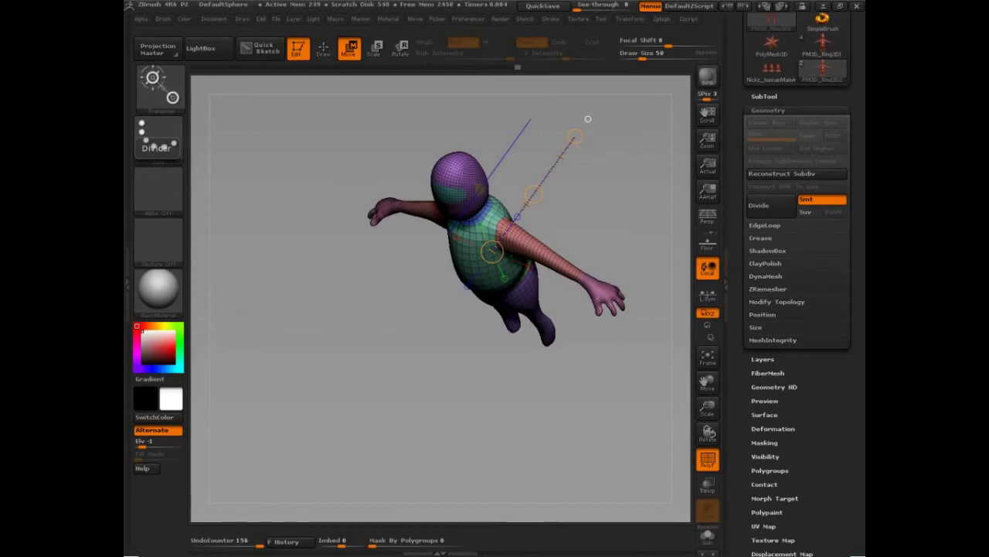
{"action": "left_click_drag", "start_coordinate": [574, 437], "coordinate": [584, 385], "text": "shift"}
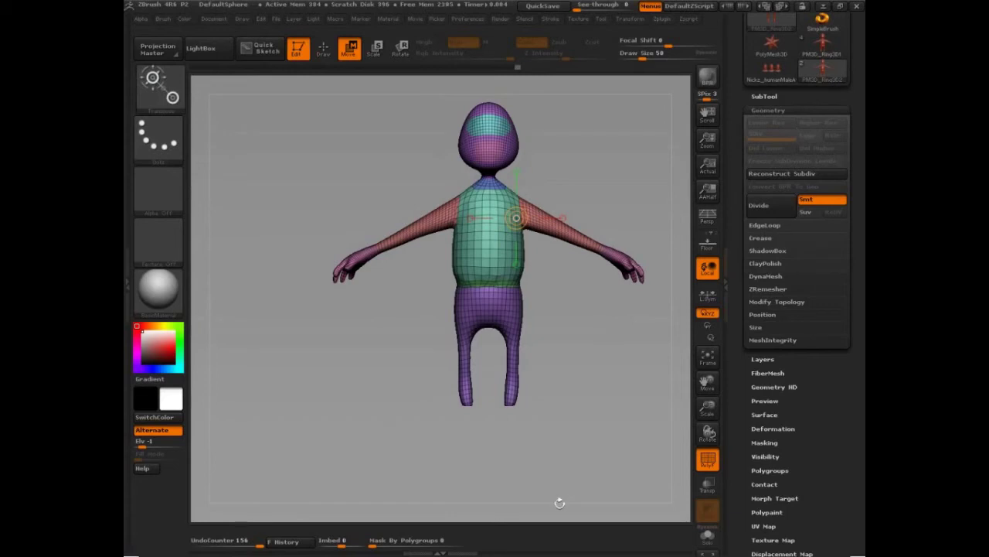
Step: Regroup the polygroups of the whole body mesh into a single polygroup
{"action": "scroll", "coordinate": [808, 447], "scroll_direction": "down", "scroll_amount": 3}
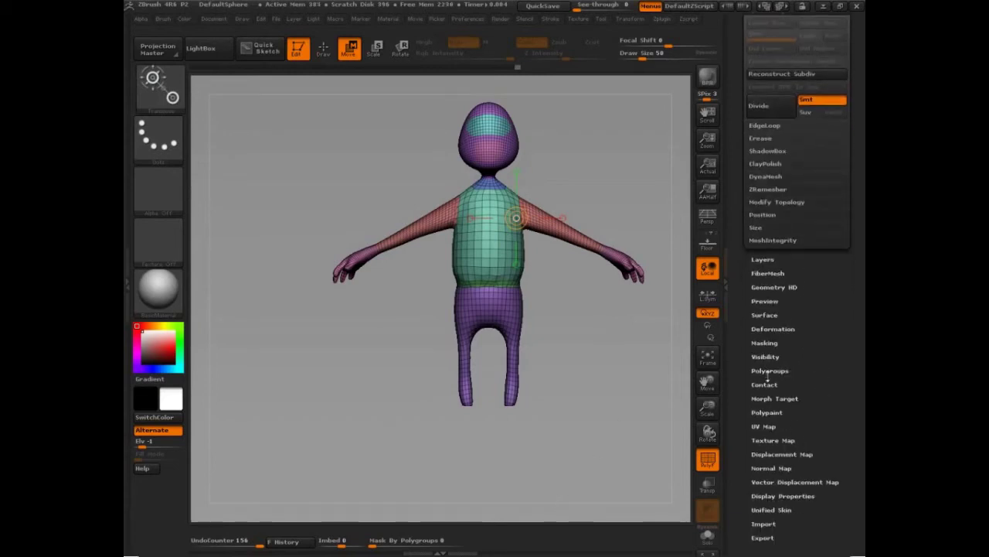
{"action": "scroll", "coordinate": [767, 376], "scroll_direction": "down", "scroll_amount": 1}
{"action": "left_click", "coordinate": [773, 323]}
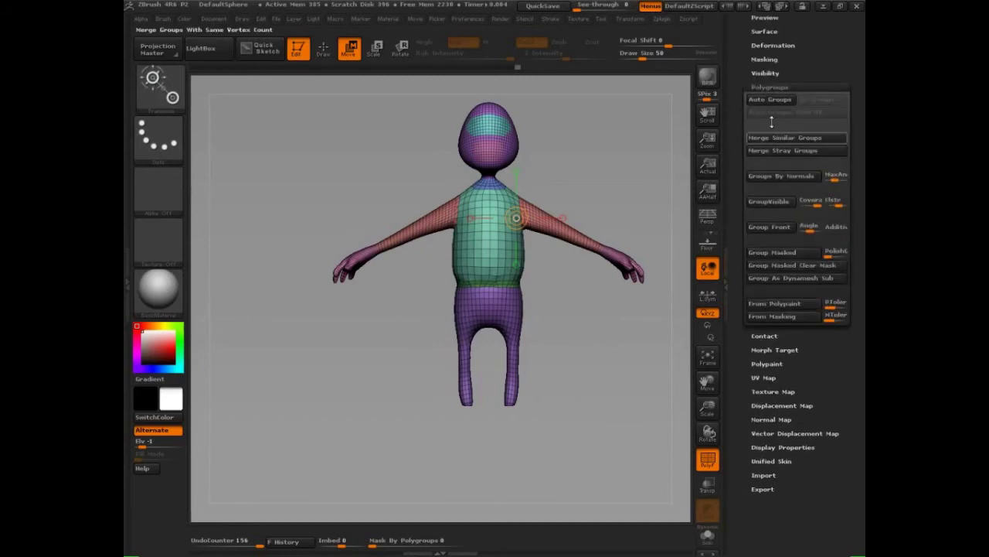
{"action": "left_click", "coordinate": [773, 137]}
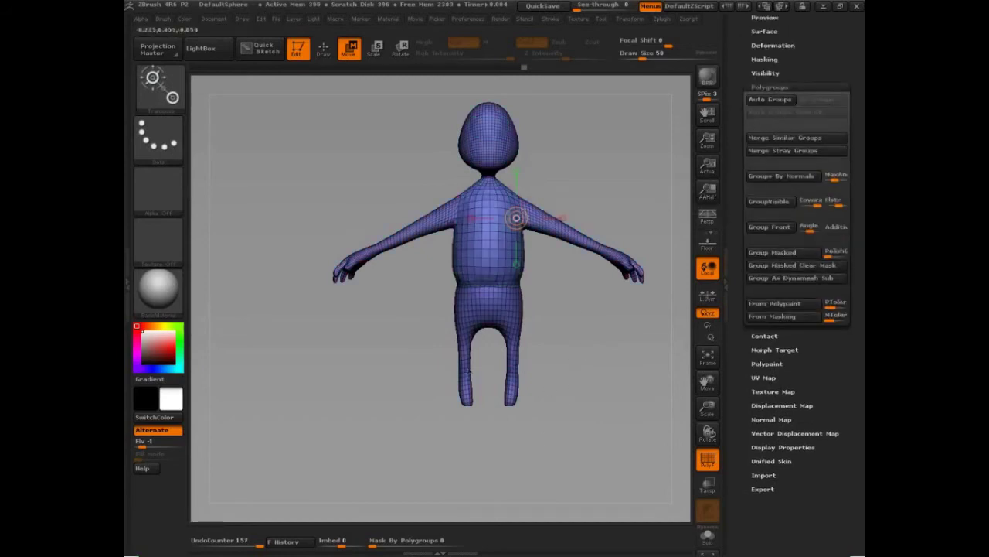
{"action": "left_click", "coordinate": [773, 87]}
{"action": "scroll", "coordinate": [825, 76], "scroll_direction": "up", "scroll_amount": 5}
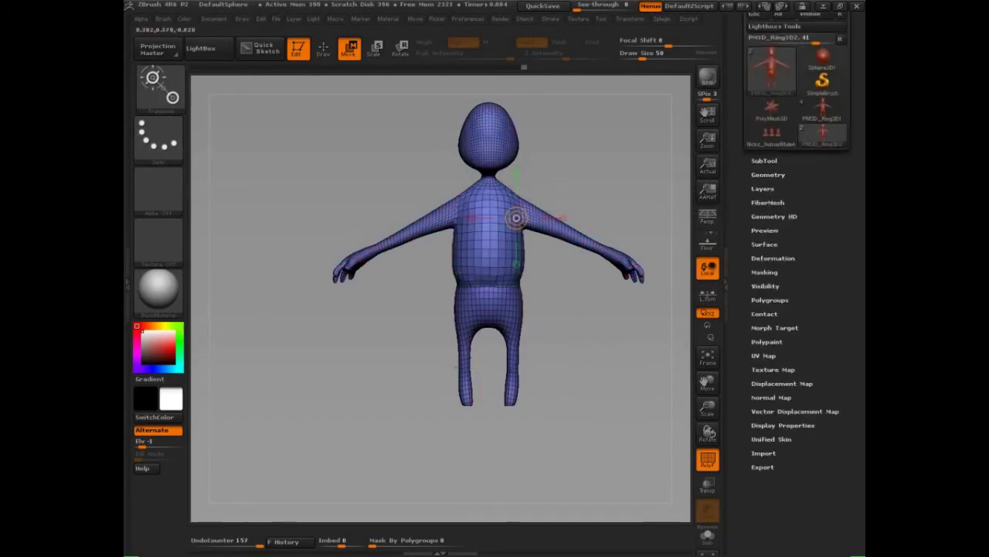
Step: Insert a second mirrored pair of hands on top of the shoulders and switch to moving with the transpose line
{"action": "key", "text": "q"}
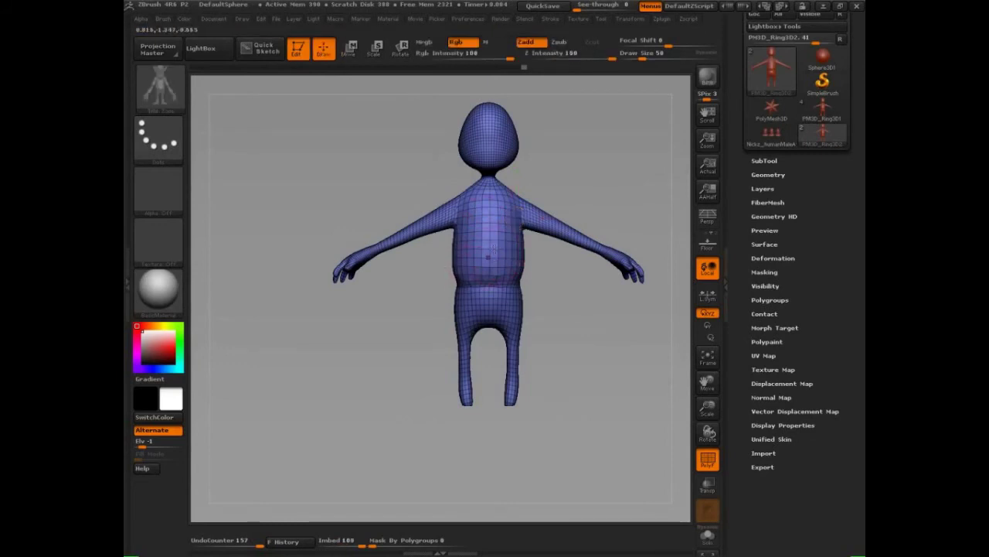
{"action": "left_click_drag", "start_coordinate": [527, 195], "coordinate": [522, 230]}
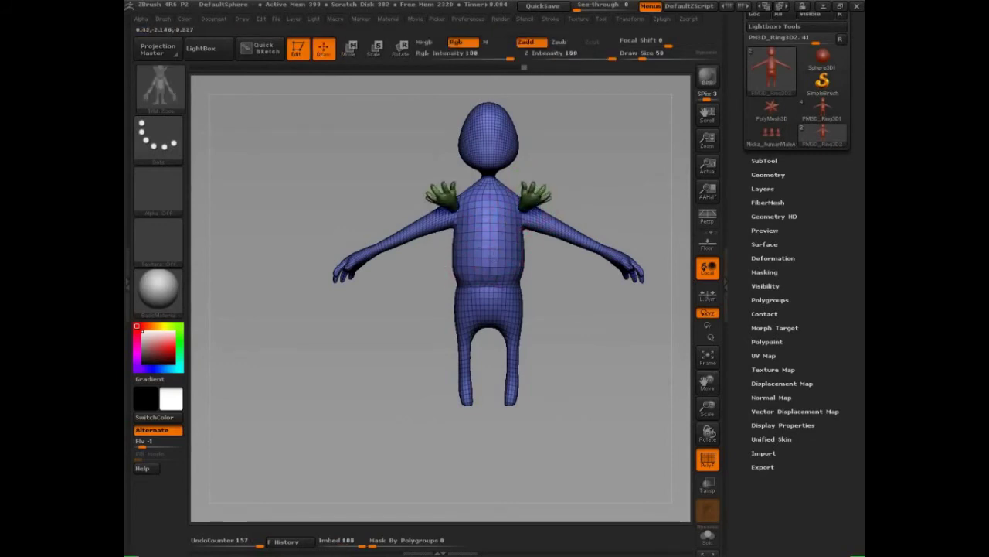
{"action": "mouse_move", "coordinate": [600, 369]}
{"action": "left_mouse_down"}
{"action": "mouse_move", "coordinate": [632, 316]}
{"action": "mouse_move", "coordinate": [599, 433]}
{"action": "left_mouse_up"}
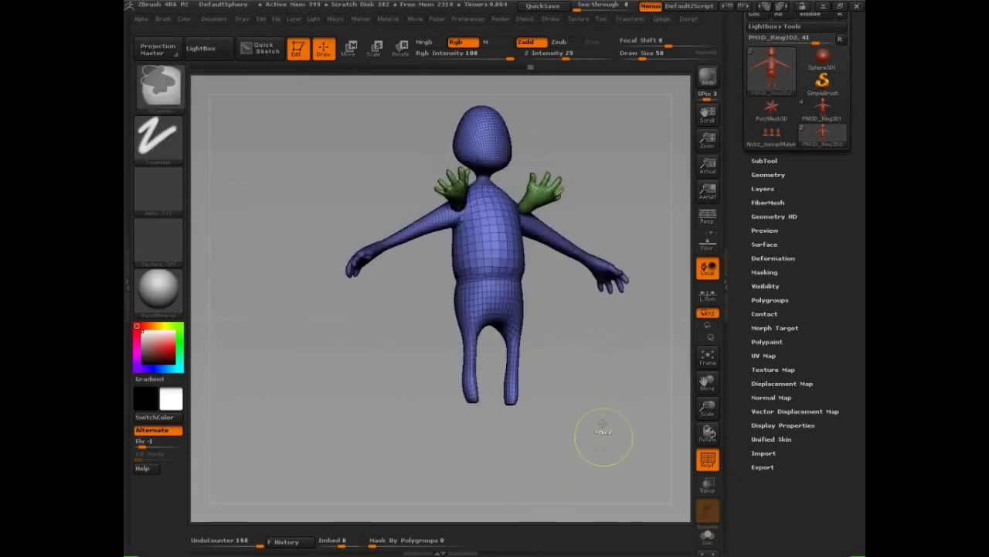
{"action": "key", "text": "w"}
{"action": "left_click_drag", "start_coordinate": [579, 173], "coordinate": [661, 127]}
{"action": "left_click_drag", "start_coordinate": [610, 193], "coordinate": [655, 178]}
{"action": "left_click_drag", "start_coordinate": [585, 166], "coordinate": [583, 163]}
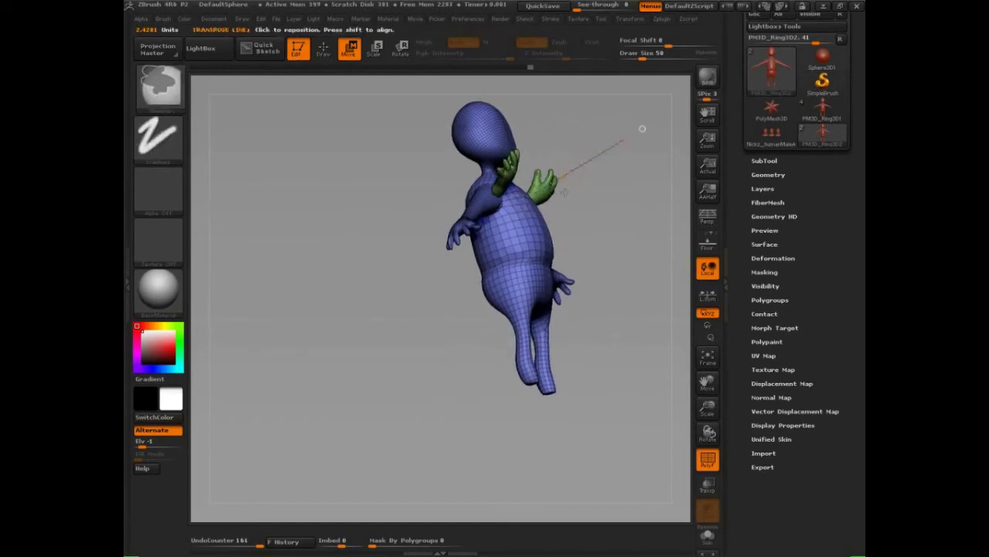
{"action": "key", "text": "ctrl+z"}
Step: Mask the body, move the second pair of hands away from the shoulders, and clear the mask
{"action": "key", "text": "ctrl"}
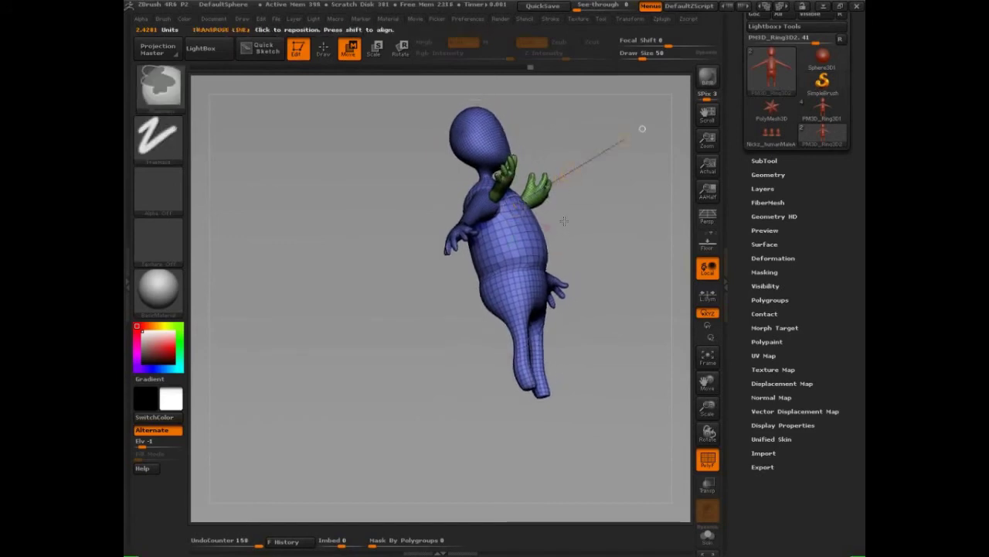
{"action": "left_click", "coordinate": [564, 222], "text": "ctrl"}
{"action": "left_click_drag", "start_coordinate": [584, 166], "coordinate": [597, 157]}
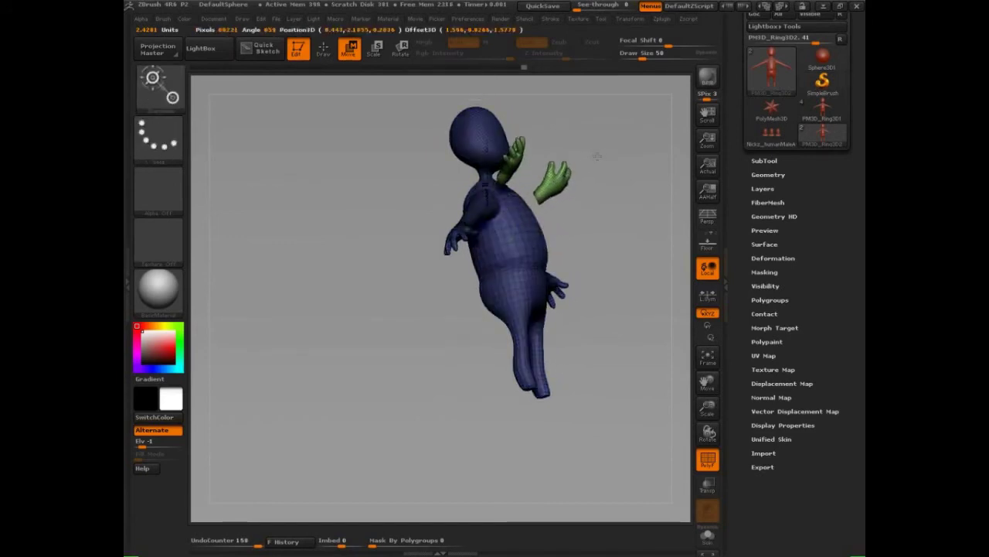
{"action": "left_click", "coordinate": [614, 306], "text": "ctrl"}
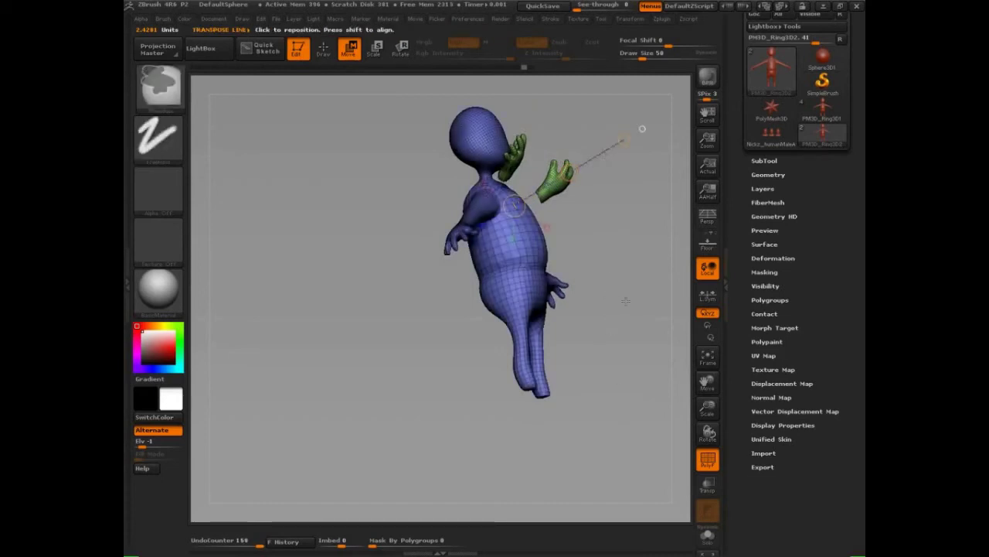
{"action": "mouse_move", "coordinate": [610, 374]}
{"action": "left_mouse_down"}
{"action": "mouse_move", "coordinate": [578, 400]}
{"action": "mouse_move", "coordinate": [582, 429]}
{"action": "mouse_move", "coordinate": [565, 368]}
{"action": "left_mouse_up"}
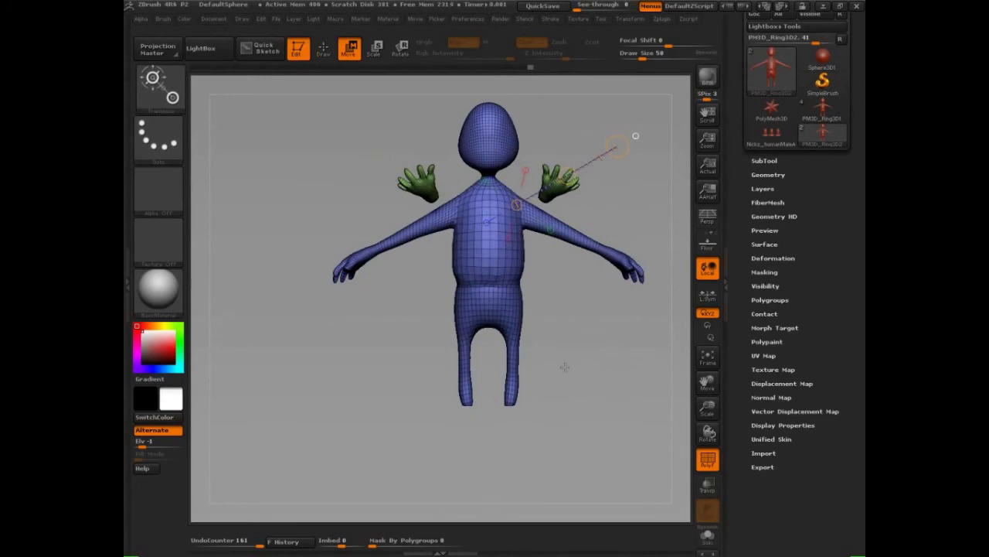
Step: Mask mirrored patches on both sides of the lower torso and turn them into a new polygroup
{"action": "key", "text": "q"}
{"action": "mouse_move", "coordinate": [510, 267]}
{"action": "left_mouse_down", "text": "ctrl"}
{"action": "mouse_move", "coordinate": [506, 259]}
{"action": "mouse_move", "coordinate": [514, 274]}
{"action": "left_mouse_up", "text": "ctrl"}
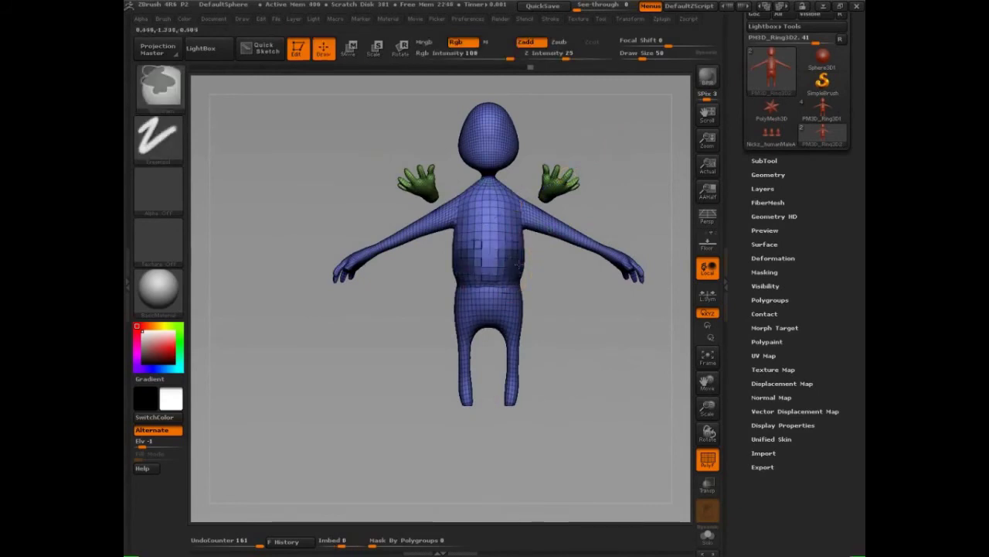
{"action": "key", "text": "ctrl+w"}
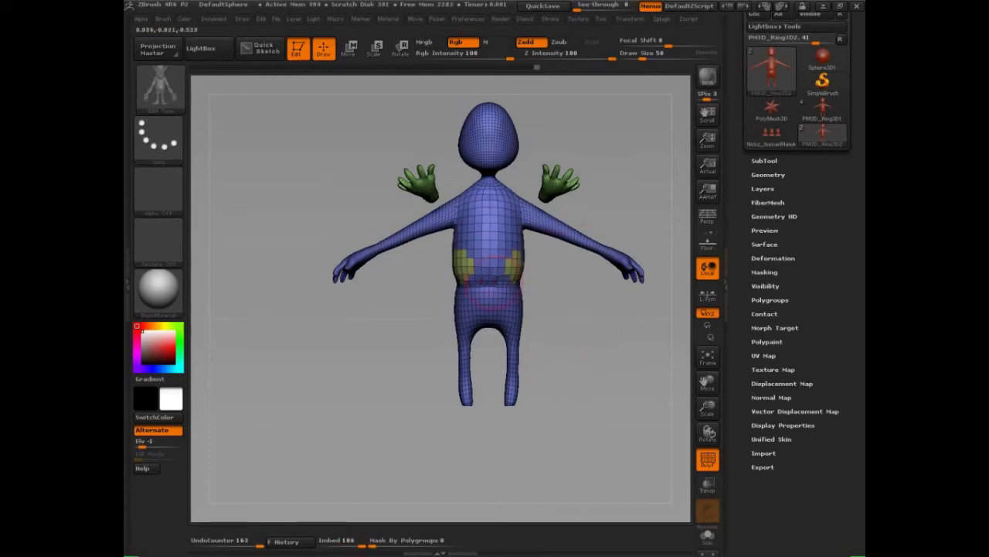
Step: Undo the lower torso polygroup and the insertion of the second pair of hands, back to the plain body
{"action": "mouse_move", "coordinate": [587, 327]}
{"action": "left_mouse_down"}
{"action": "mouse_move", "coordinate": [488, 363]}
{"action": "mouse_move", "coordinate": [463, 402]}
{"action": "mouse_move", "coordinate": [554, 358]}
{"action": "left_mouse_up"}
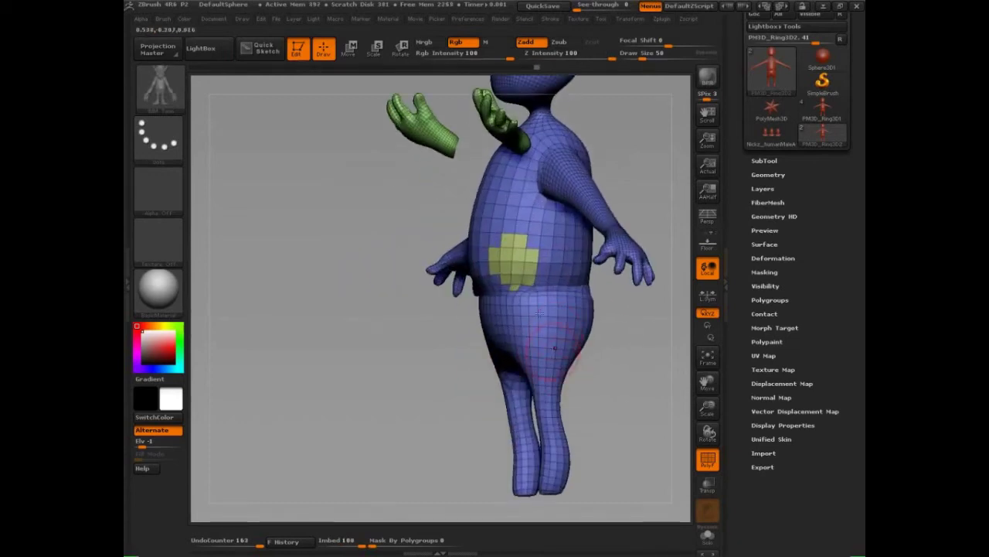
{"action": "left_click_drag", "start_coordinate": [437, 382], "coordinate": [489, 357]}
{"action": "right_click_drag", "start_coordinate": [514, 261], "coordinate": [542, 261]}
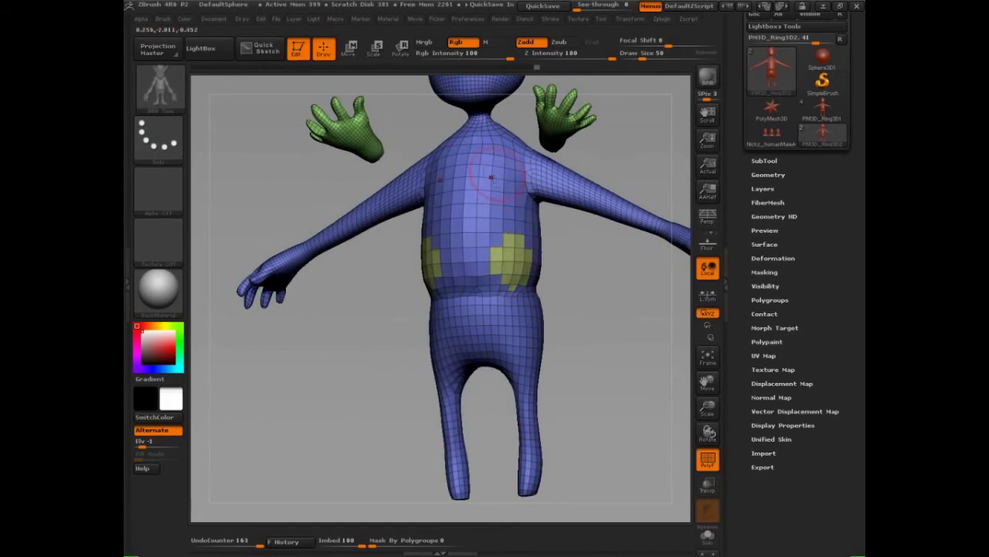
{"action": "right_click_drag", "start_coordinate": [492, 179], "coordinate": [519, 181]}
{"action": "key", "text": "shift"}
{"action": "mouse_move", "coordinate": [613, 374]}
{"action": "right_mouse_down", "text": "alt"}
{"action": "mouse_move", "coordinate": [603, 431]}
{"action": "mouse_move", "coordinate": [558, 435]}
{"action": "right_mouse_up", "text": "alt"}
{"action": "key", "text": "shift"}
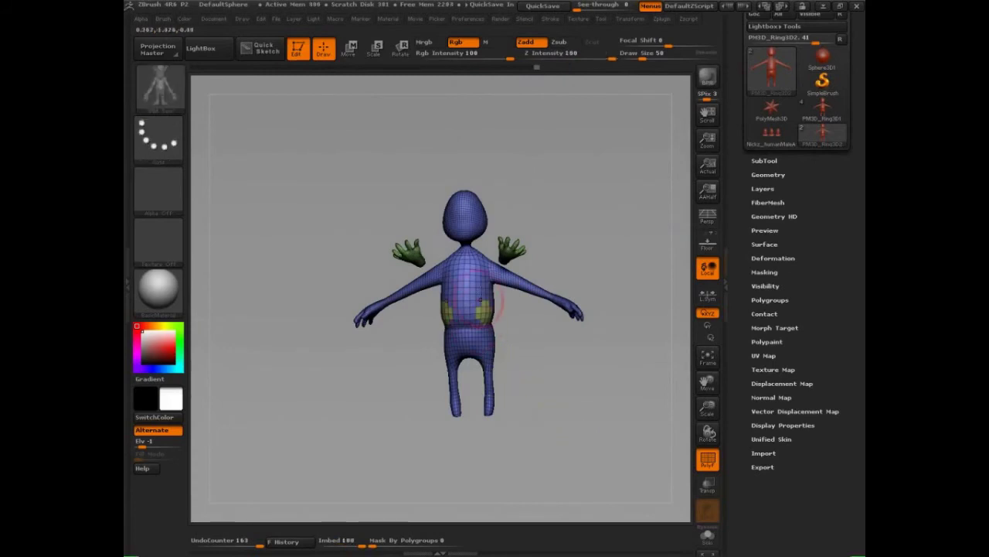
{"action": "key", "text": "ctrl+z"}
{"action": "key", "text": "ctrl+z"}
{"action": "key", "text": "ctrl+z"}
{"action": "key", "text": "ctrl+z"}
{"action": "key", "text": "ctrl+z"}
{"action": "key", "text": "ctrl+z"}
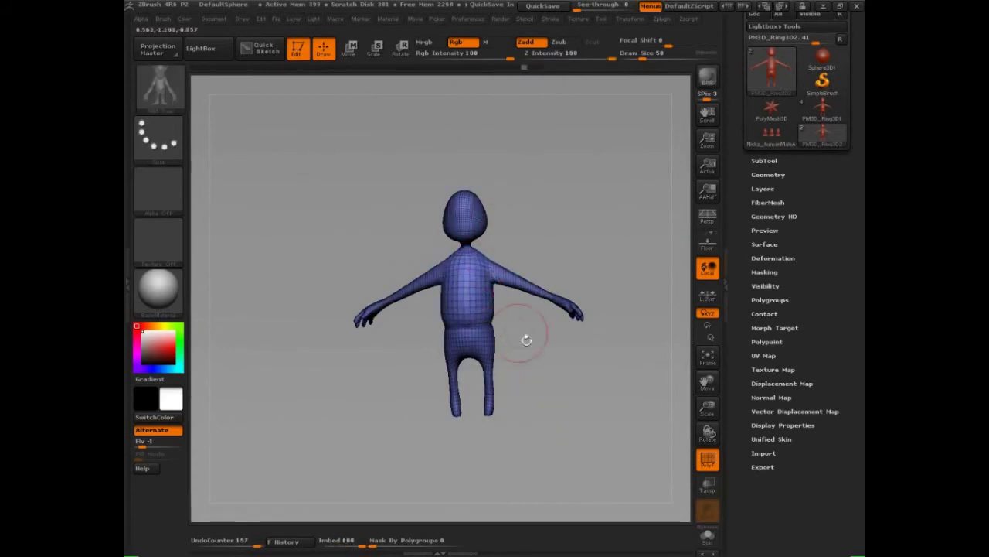
Step: Mask new mirrored patches on the front of the lower torso and turn them into a polygroup
{"action": "mouse_move", "coordinate": [526, 338]}
{"action": "right_mouse_down", "text": "ctrl"}
{"action": "mouse_move", "coordinate": [591, 428]}
{"action": "mouse_move", "coordinate": [565, 326]}
{"action": "right_mouse_up", "text": "ctrl"}
{"action": "key", "text": "ctrl"}
{"action": "key", "text": "ctrl+shift+z"}
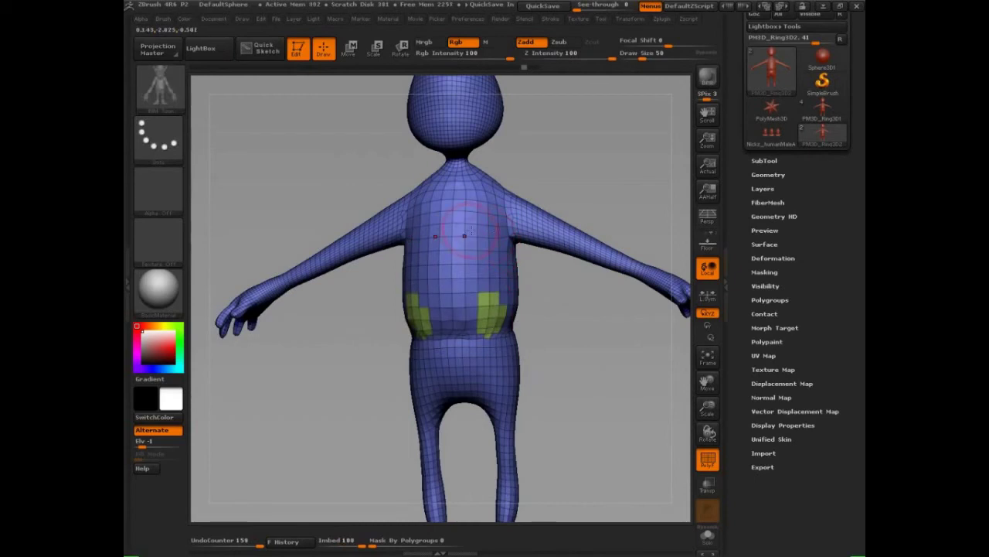
Step: Insert a mirrored pair of hands on the chest and, once moved away, bridge them to the lower torso patches
{"action": "right_click_drag", "start_coordinate": [464, 234], "coordinate": [489, 233]}
{"action": "left_click_drag", "start_coordinate": [493, 246], "coordinate": [509, 280]}
{"action": "left_click_drag", "start_coordinate": [541, 371], "coordinate": [588, 340]}
{"action": "key", "text": "w"}
{"action": "mouse_move", "coordinate": [552, 239]}
{"action": "left_mouse_down"}
{"action": "mouse_move", "coordinate": [671, 224]}
{"action": "mouse_move", "coordinate": [619, 310]}
{"action": "mouse_move", "coordinate": [578, 341]}
{"action": "mouse_move", "coordinate": [587, 382]}
{"action": "left_mouse_up"}
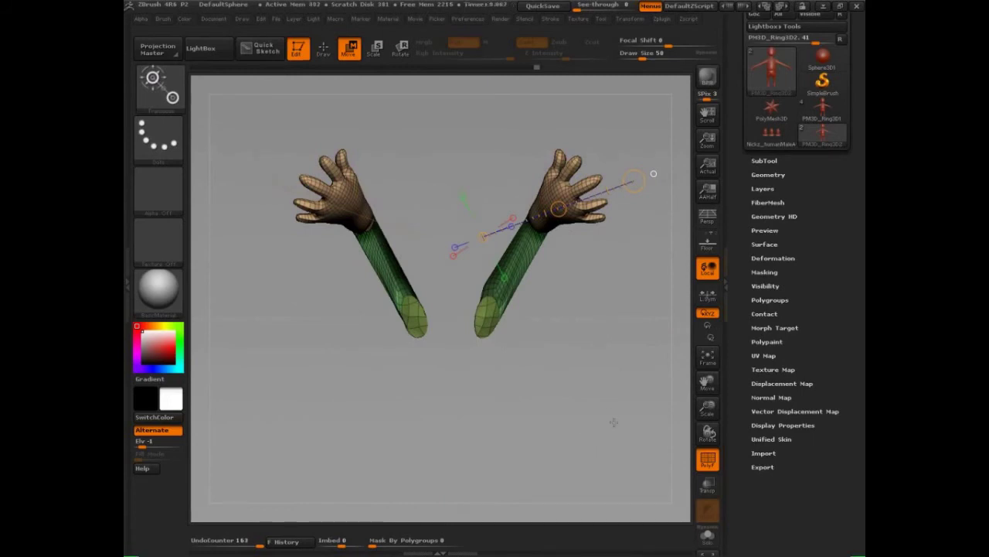
Step: Examine the isolated bridged arms and the polygroup patches at their inner ends from several angles
{"action": "left_click_drag", "start_coordinate": [614, 422], "coordinate": [593, 440]}
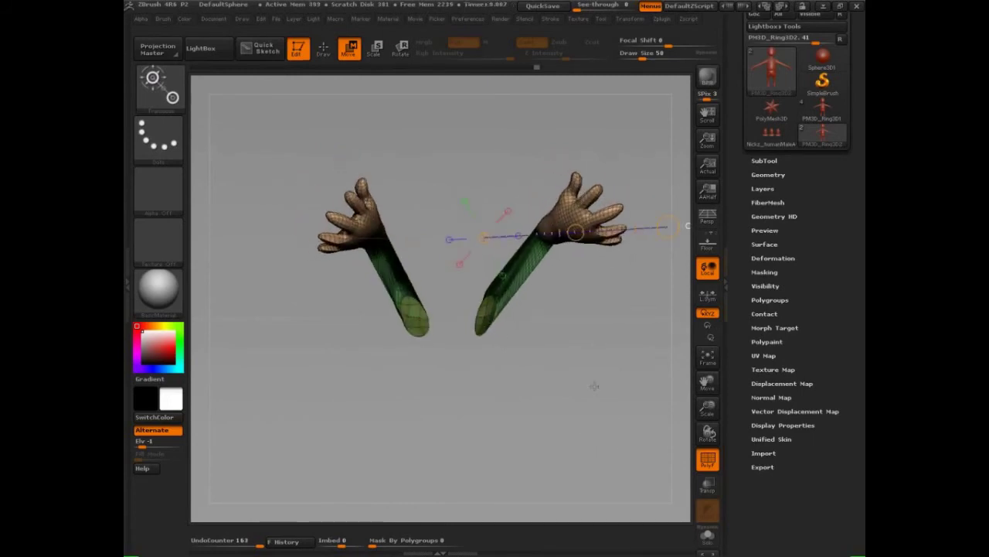
{"action": "left_click_drag", "start_coordinate": [596, 386], "coordinate": [525, 506]}
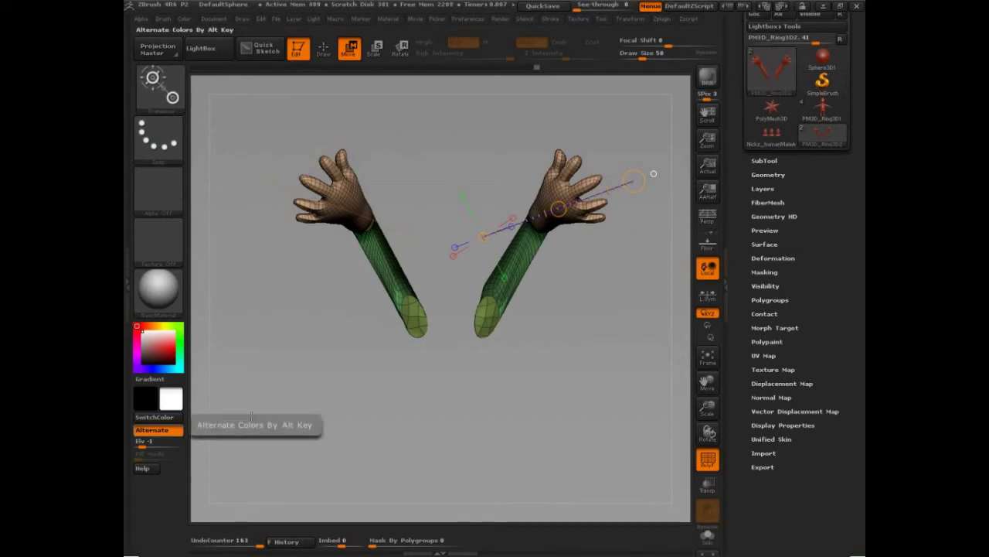
{"action": "mouse_move", "coordinate": [485, 379]}
{"action": "left_mouse_down"}
{"action": "mouse_move", "coordinate": [434, 375]}
{"action": "mouse_move", "coordinate": [485, 375]}
{"action": "left_mouse_up"}
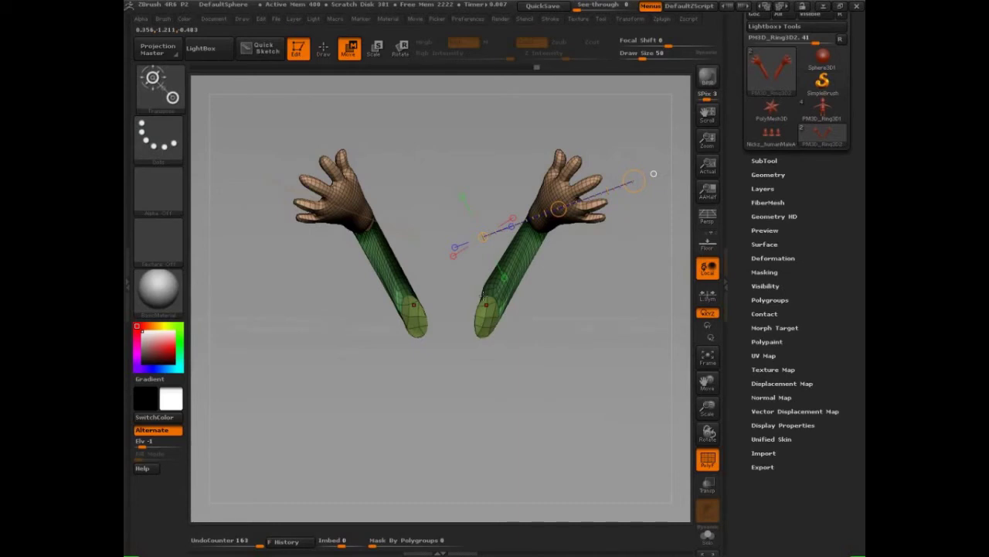
{"action": "right_click_drag", "start_coordinate": [486, 305], "coordinate": [530, 335], "text": "ctrl"}
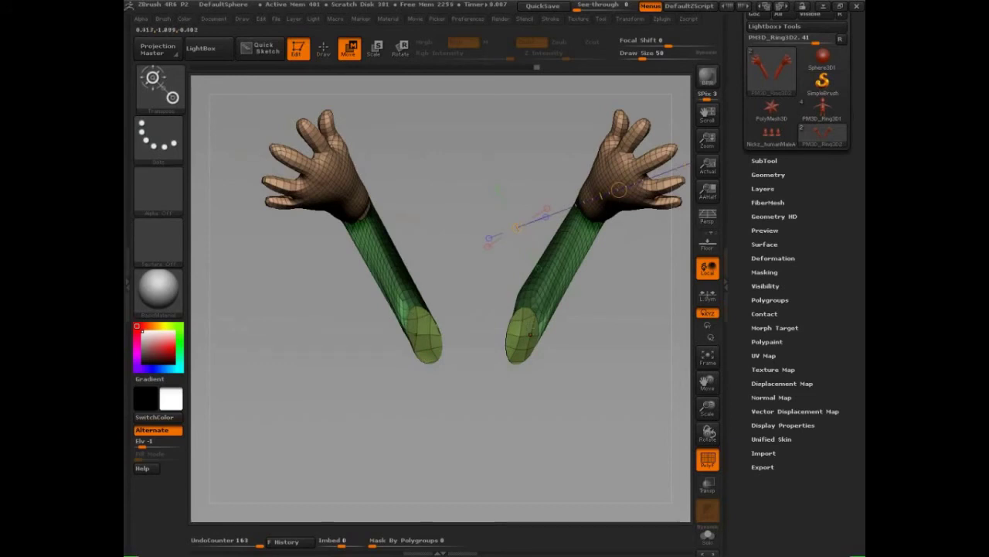
{"action": "left_click", "coordinate": [522, 320]}
{"action": "right_click_drag", "start_coordinate": [522, 320], "coordinate": [540, 408], "text": "ctrl"}
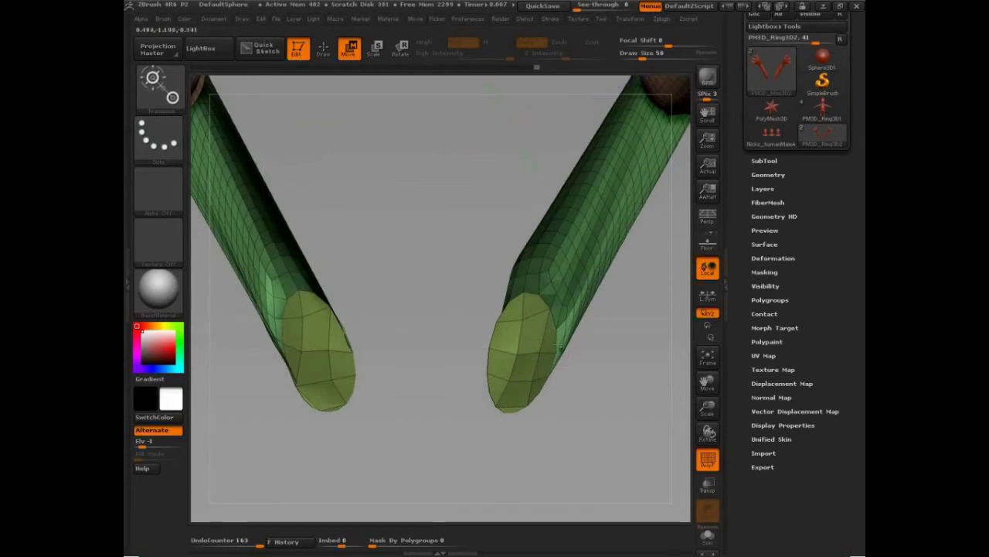
{"action": "right_click_drag", "start_coordinate": [585, 246], "coordinate": [466, 475], "text": "ctrl"}
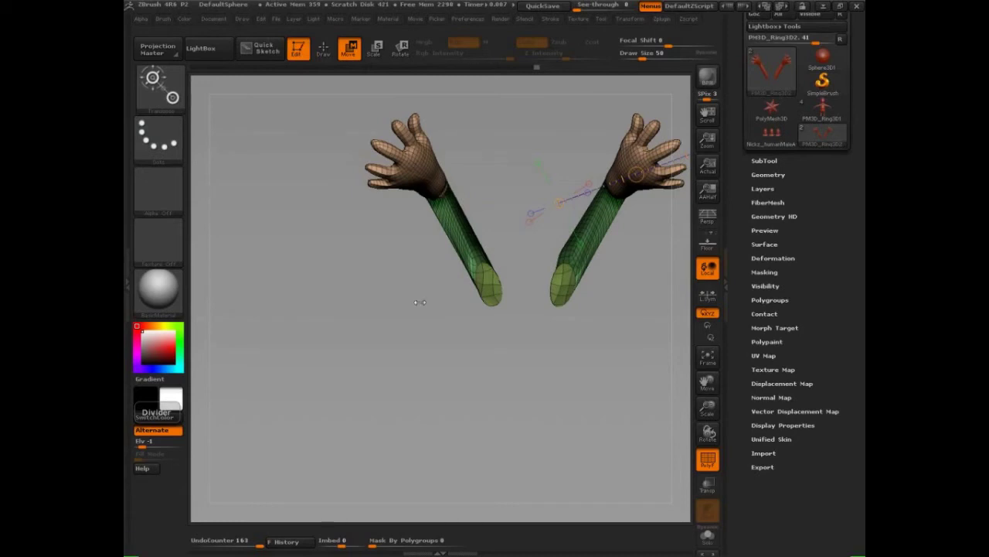
{"action": "left_click_drag", "start_coordinate": [511, 411], "coordinate": [473, 358]}
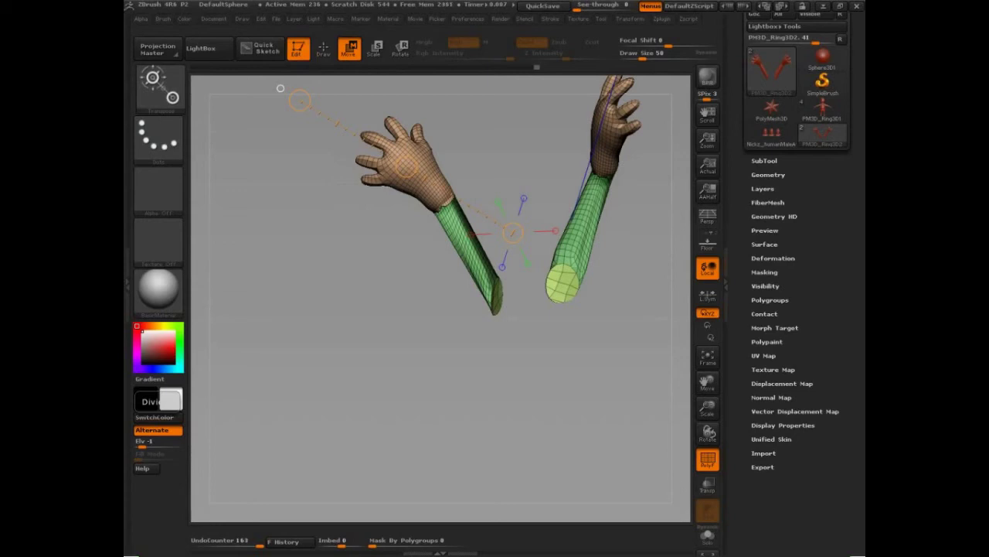
{"action": "key", "text": "alt"}
{"action": "left_click_drag", "start_coordinate": [609, 371], "coordinate": [520, 430]}
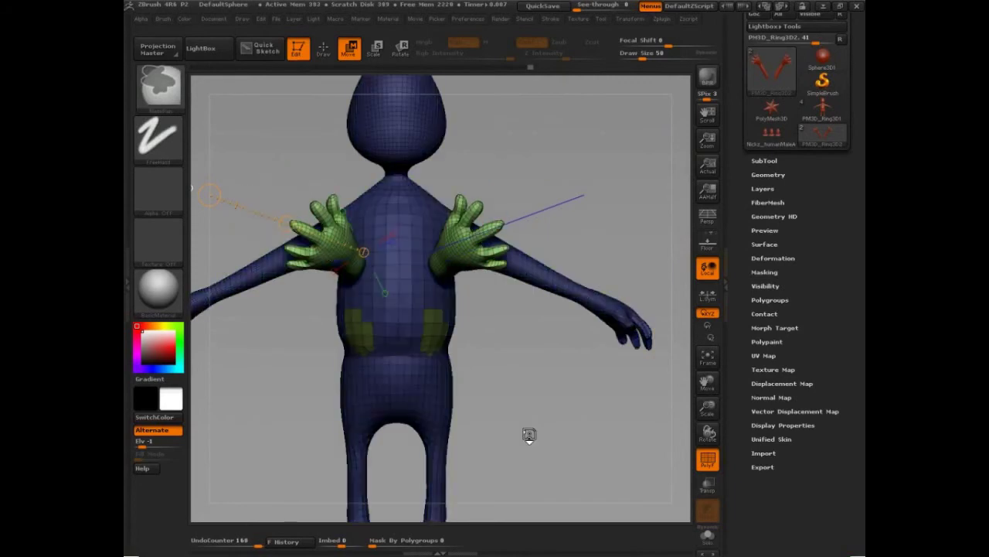
Step: Undo the bridging and the insertion of the chest hands, and return to draw mode
{"action": "key", "text": "ctrl+z"}
{"action": "left_click_drag", "start_coordinate": [582, 391], "coordinate": [510, 340], "text": "alt"}
{"action": "key", "text": "q"}
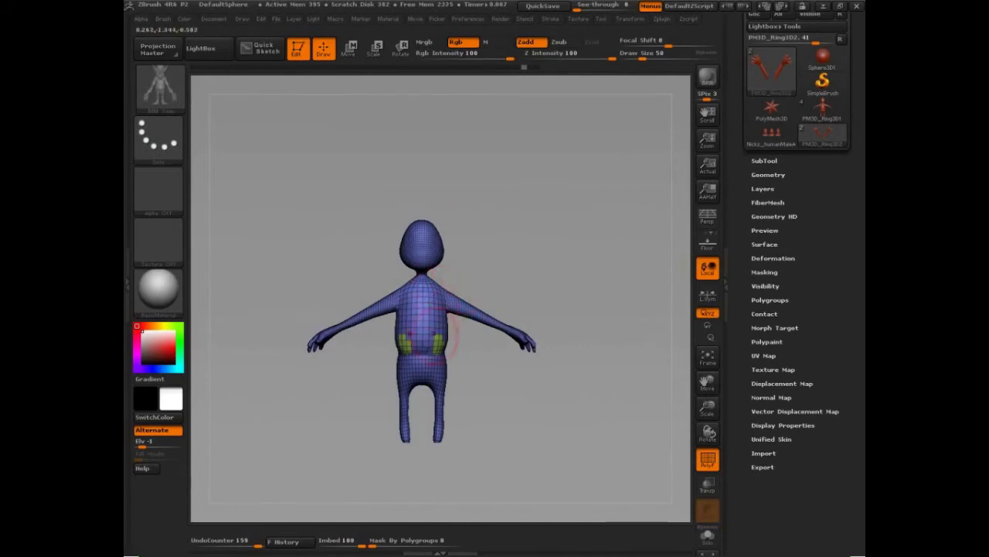
Step: Try moving and stretching the mirrored body sideways with a horizontal transpose line from the torso, undoing each change
{"action": "key", "text": "w"}
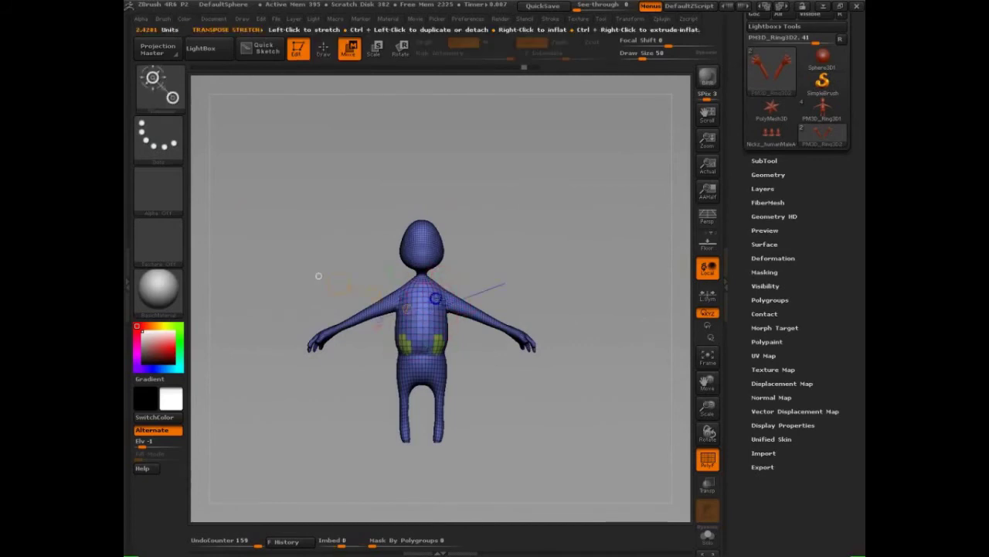
{"action": "left_click_drag", "start_coordinate": [423, 314], "coordinate": [609, 314], "text": "shift"}
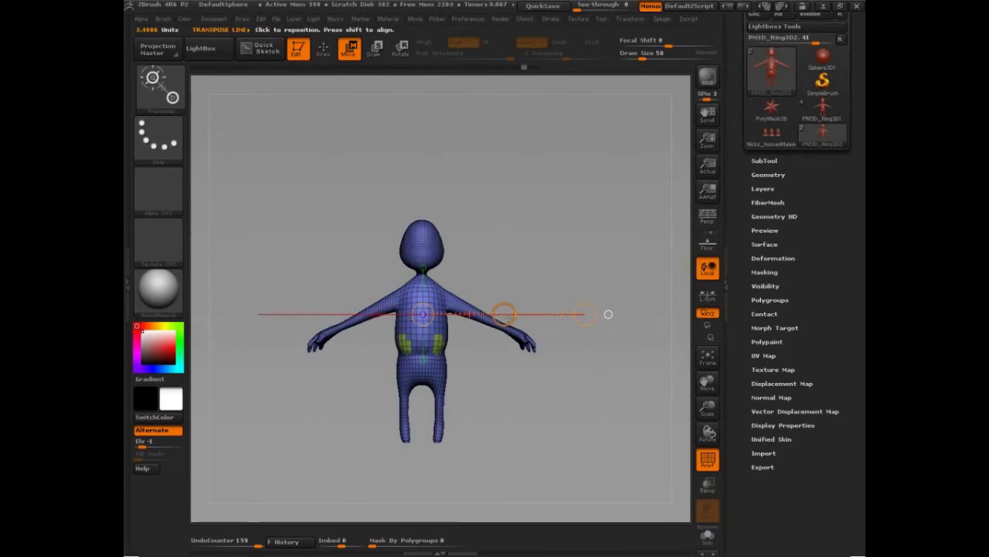
{"action": "left_click_drag", "start_coordinate": [503, 314], "coordinate": [516, 321]}
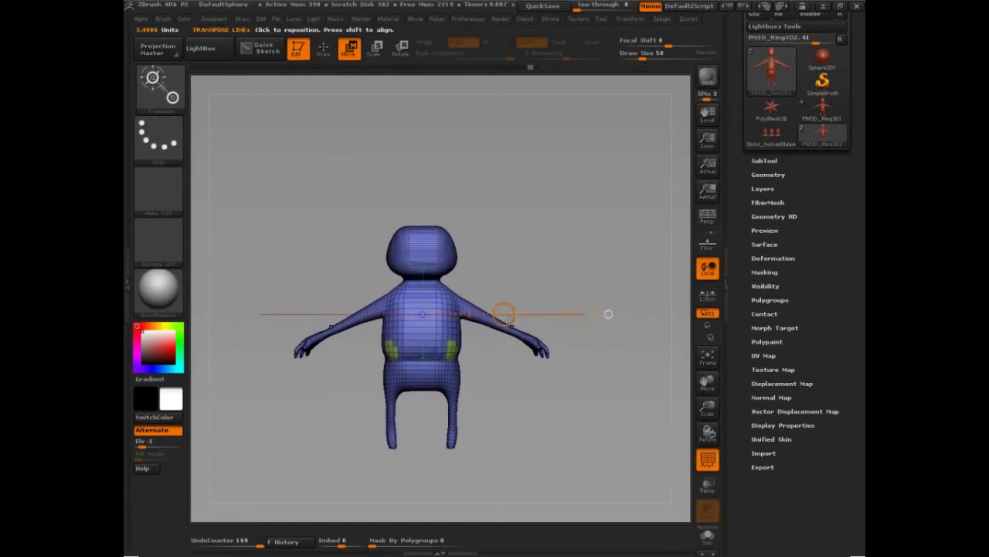
{"action": "key", "text": "ctrl+z"}
{"action": "key", "text": "ctrl+z"}
{"action": "left_click_drag", "start_coordinate": [608, 314], "coordinate": [661, 359]}
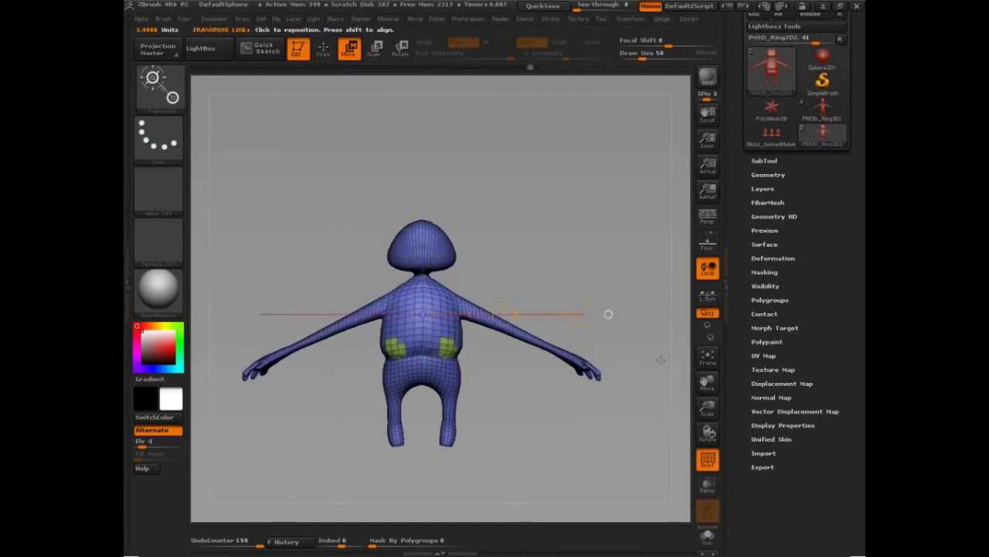
{"action": "key", "text": "ctrl+z"}
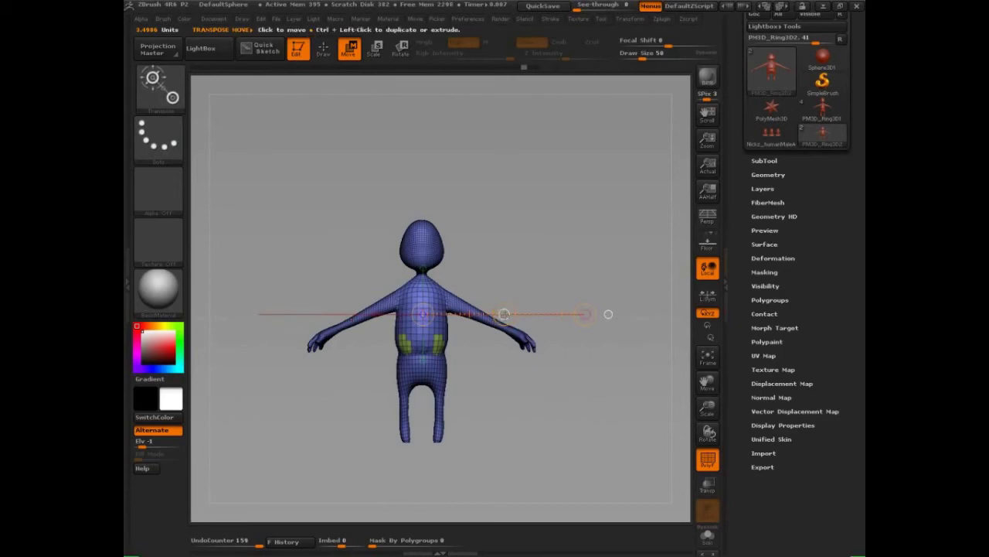
Step: Move the mirrored body halves apart with the transpose line to widen the head and torso
{"action": "left_click_drag", "start_coordinate": [504, 313], "coordinate": [537, 307]}
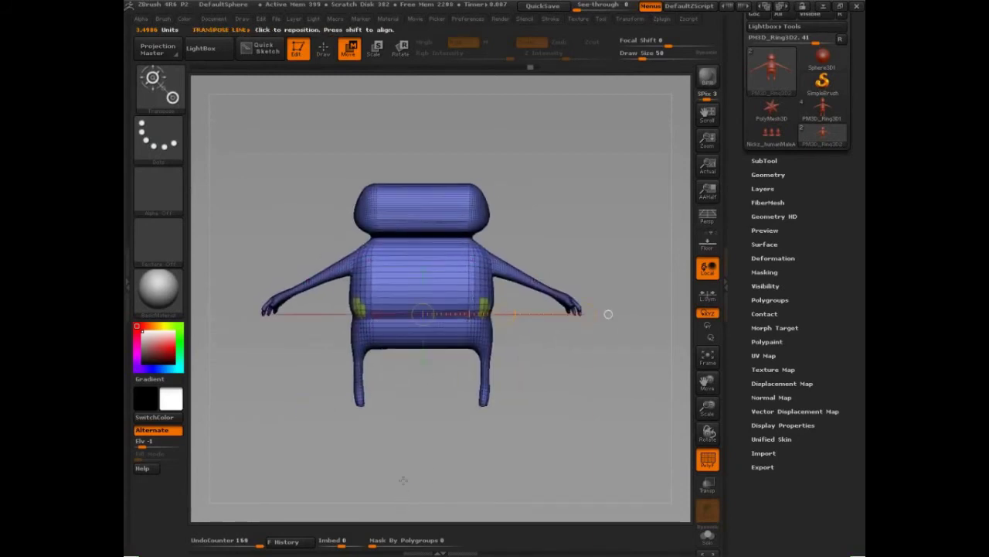
{"action": "left_click_drag", "start_coordinate": [505, 313], "coordinate": [482, 314]}
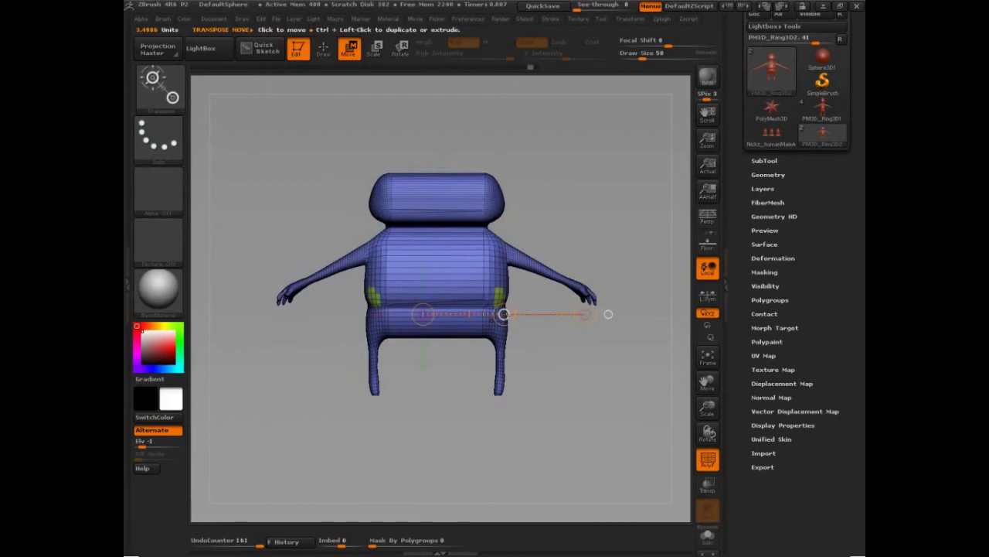
{"action": "mouse_move", "coordinate": [503, 314]}
{"action": "left_mouse_down"}
{"action": "mouse_move", "coordinate": [498, 341]}
{"action": "mouse_move", "coordinate": [502, 317]}
{"action": "left_mouse_up"}
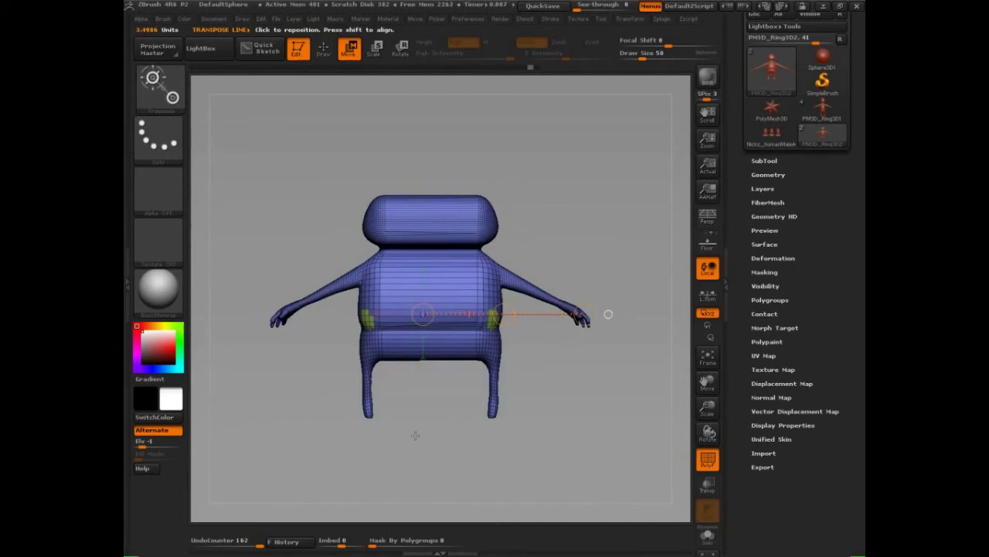
Step: Clip one side off the widened body along a vertical line, moving the cut closer to the remaining arm
{"action": "left_click_drag", "start_coordinate": [415, 435], "coordinate": [629, 322]}
{"action": "left_click_drag", "start_coordinate": [572, 418], "coordinate": [619, 444]}
{"action": "left_click_drag", "start_coordinate": [627, 328], "coordinate": [608, 318]}
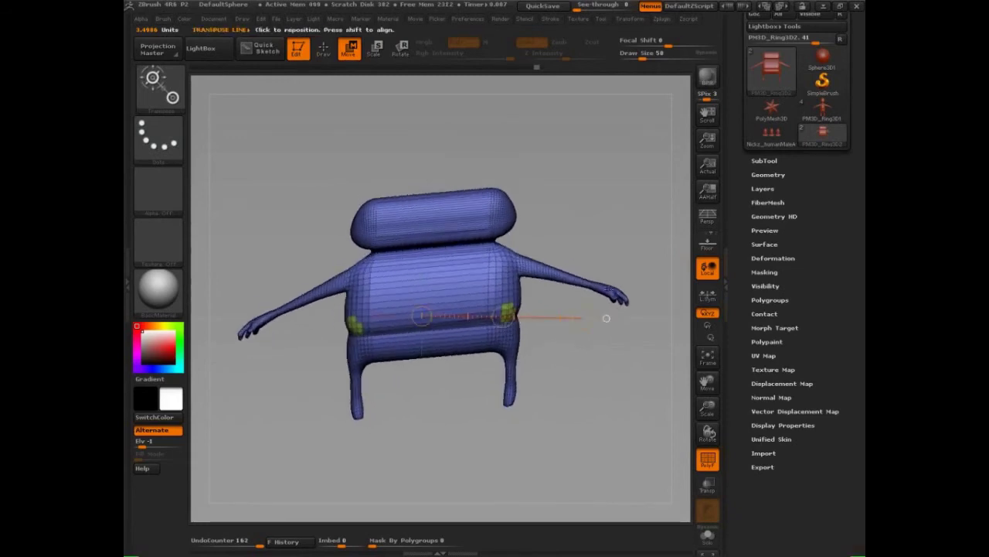
{"action": "left_click", "coordinate": [606, 318], "text": "ctrl+shift"}
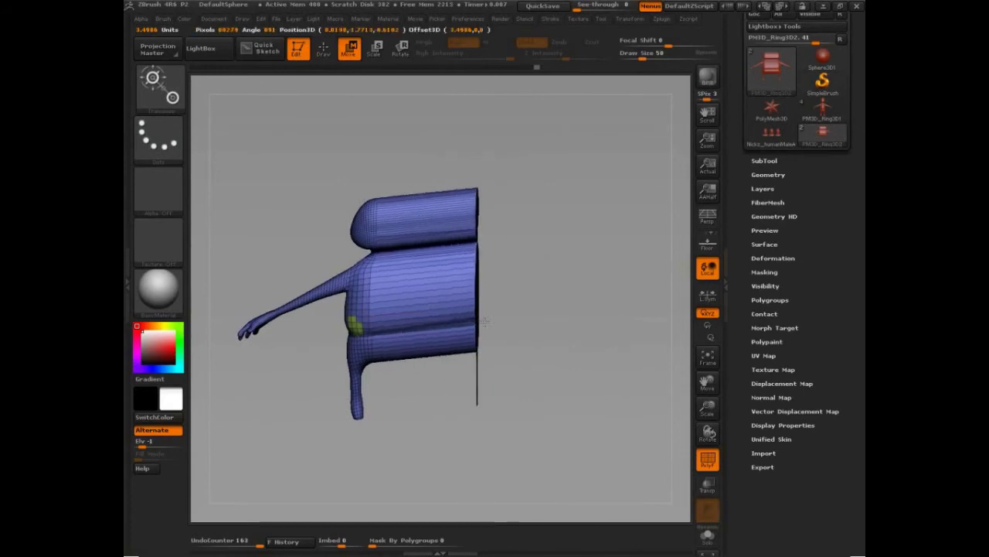
{"action": "mouse_move", "coordinate": [422, 365]}
{"action": "left_mouse_down"}
{"action": "mouse_move", "coordinate": [467, 363]}
{"action": "mouse_move", "coordinate": [392, 363]}
{"action": "mouse_move", "coordinate": [465, 388]}
{"action": "mouse_move", "coordinate": [418, 380]}
{"action": "left_mouse_up"}
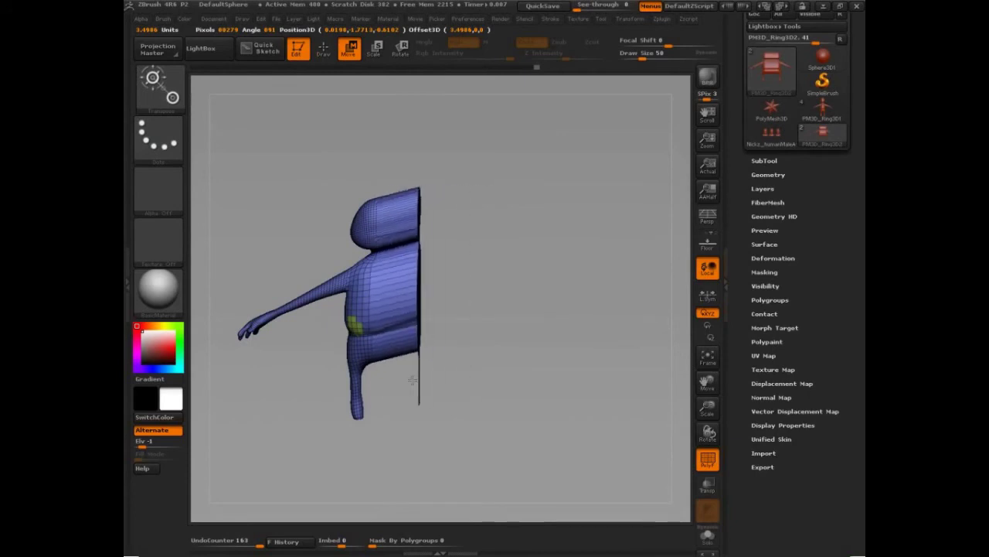
{"action": "left_click_drag", "start_coordinate": [487, 414], "coordinate": [479, 386]}
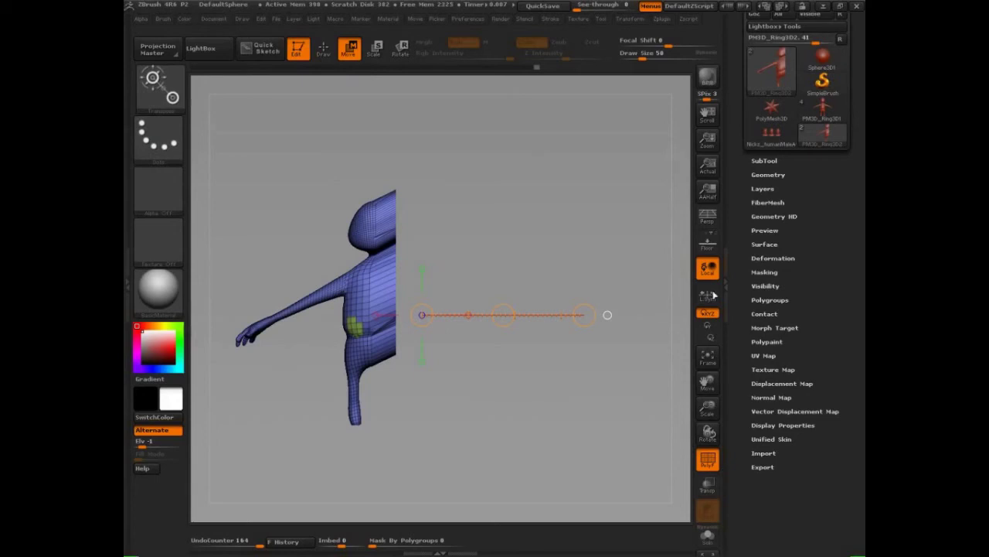
Step: Turn on perspective, undo the clipping, widening and torso polygroup on the body, and return to draw mode
{"action": "left_click", "coordinate": [707, 217]}
{"action": "left_click_drag", "start_coordinate": [580, 431], "coordinate": [572, 375]}
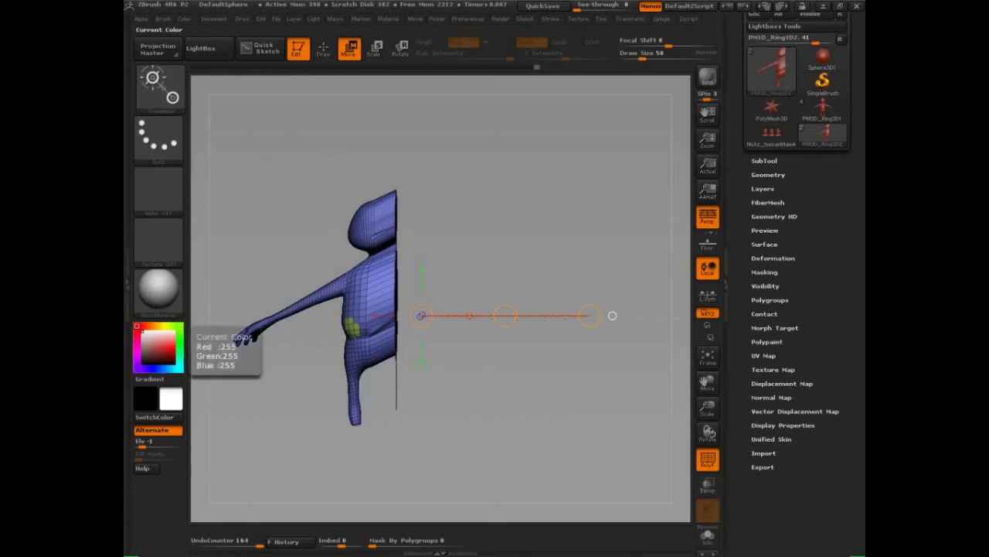
{"action": "key", "text": "ctrl"}
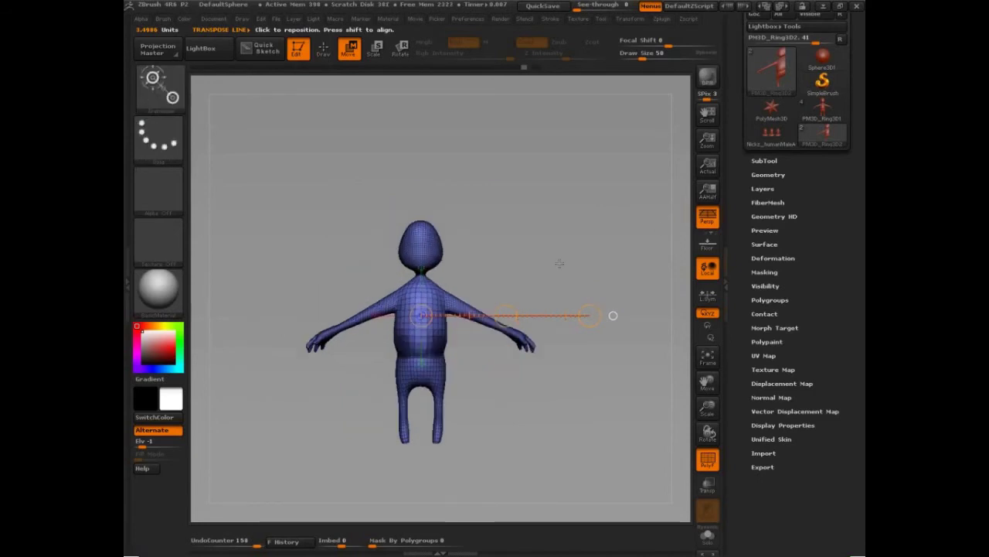
{"action": "key", "text": "q"}
{"action": "key", "text": "ctrl"}
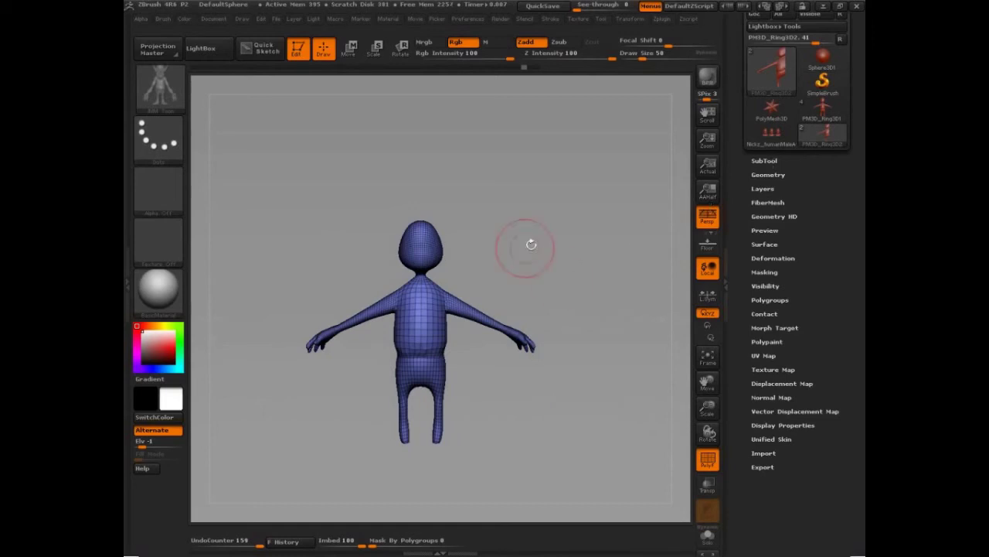
{"action": "left_click_drag", "start_coordinate": [531, 244], "coordinate": [601, 421], "text": "alt"}
Step: Switch the active tool to the Cylinder3D primitive and open its Initialize settings
{"action": "left_click_drag", "start_coordinate": [769, 161], "coordinate": [769, 235]}
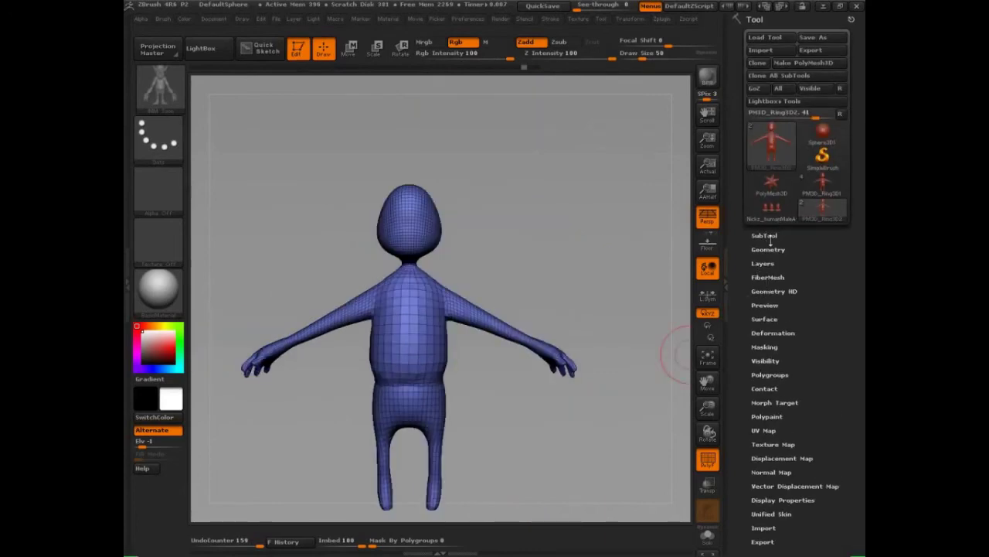
{"action": "left_click", "coordinate": [824, 140]}
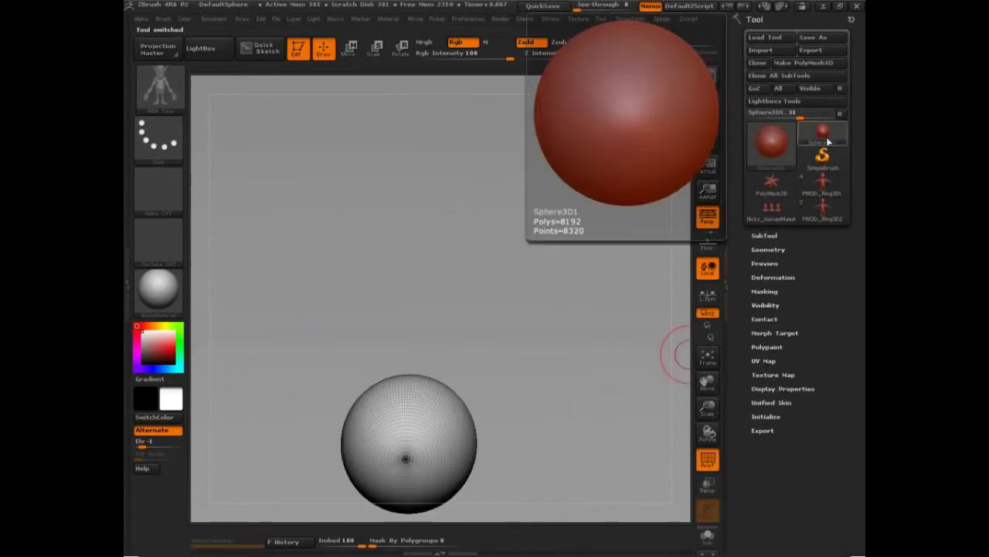
{"action": "left_click", "coordinate": [829, 139]}
{"action": "left_click", "coordinate": [451, 222]}
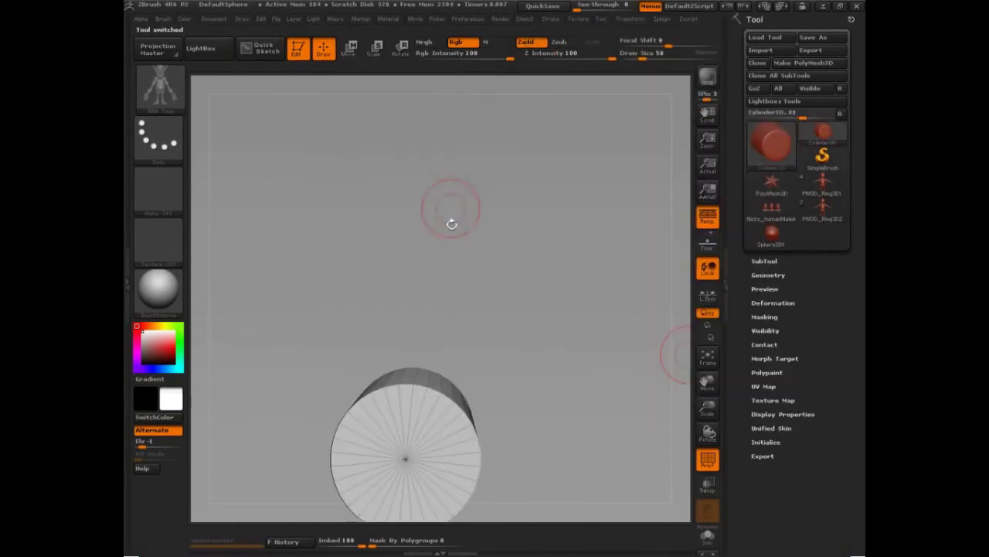
{"action": "left_click_drag", "start_coordinate": [821, 389], "coordinate": [830, 316]}
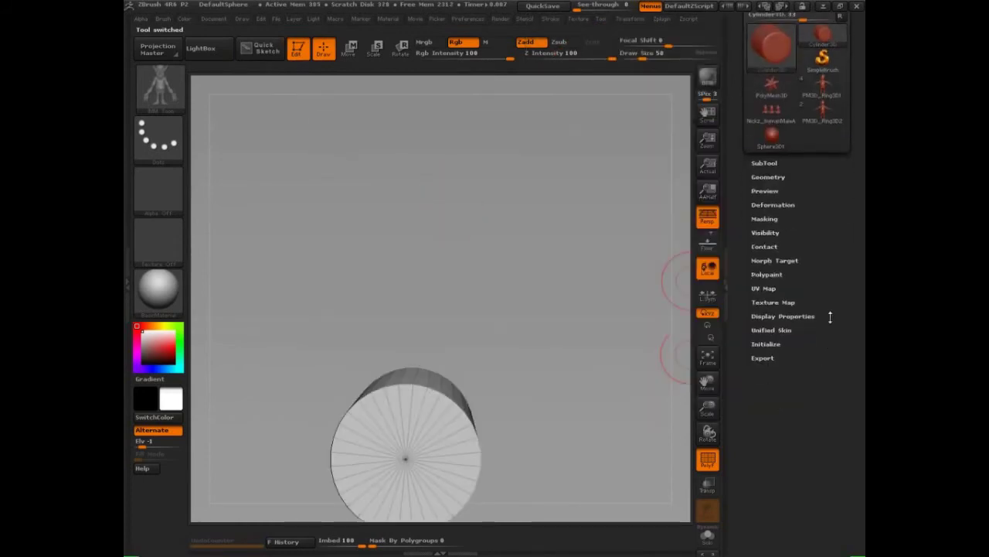
{"action": "left_click", "coordinate": [766, 343]}
{"action": "left_click_drag", "start_coordinate": [792, 453], "coordinate": [791, 435]}
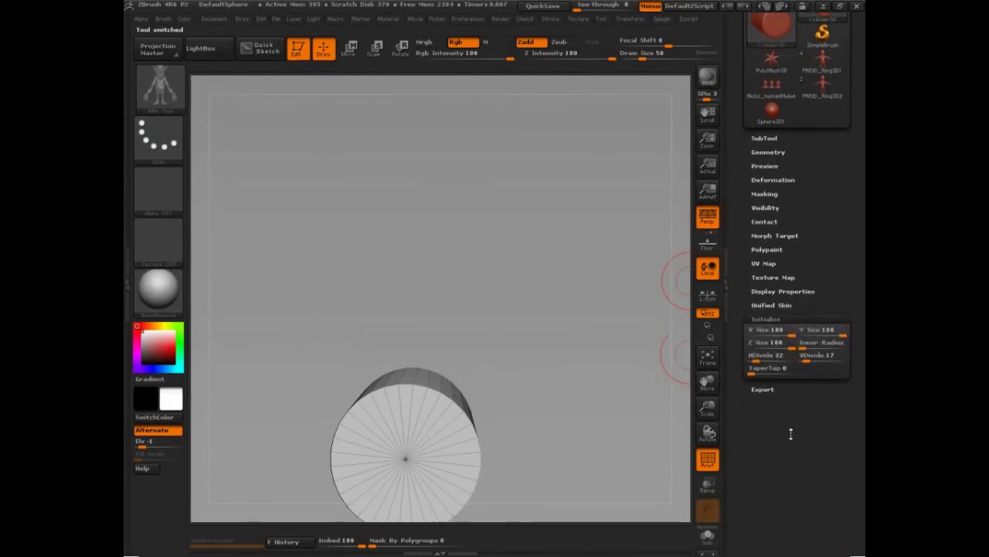
Step: Set the cylinder's vertical subdivision count to 3 and convert the primitive to a PolyMesh3D
{"action": "left_click_drag", "start_coordinate": [653, 427], "coordinate": [590, 427]}
{"action": "left_click_drag", "start_coordinate": [760, 356], "coordinate": [802, 359]}
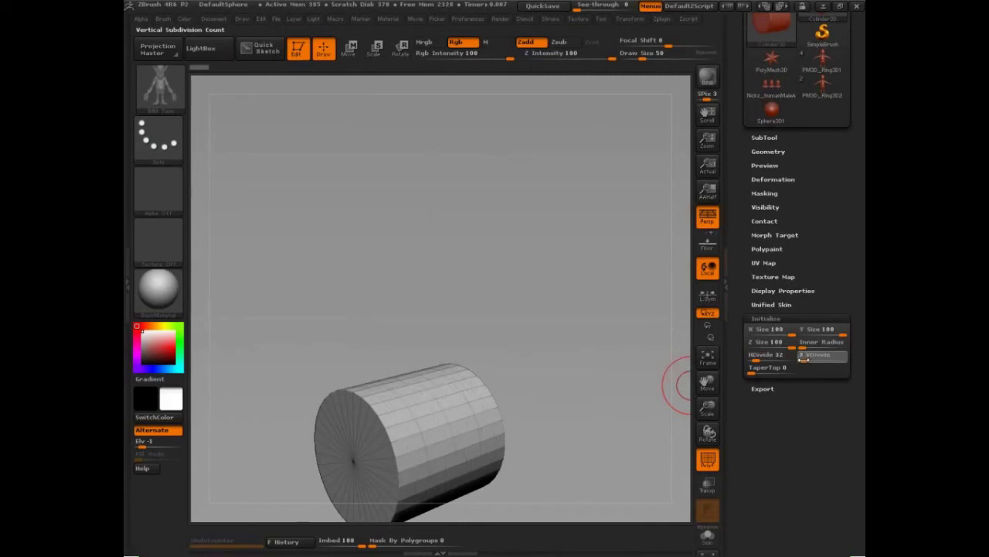
{"action": "left_click_drag", "start_coordinate": [585, 404], "coordinate": [607, 293], "text": "shift"}
{"action": "left_click_drag", "start_coordinate": [829, 136], "coordinate": [829, 283]}
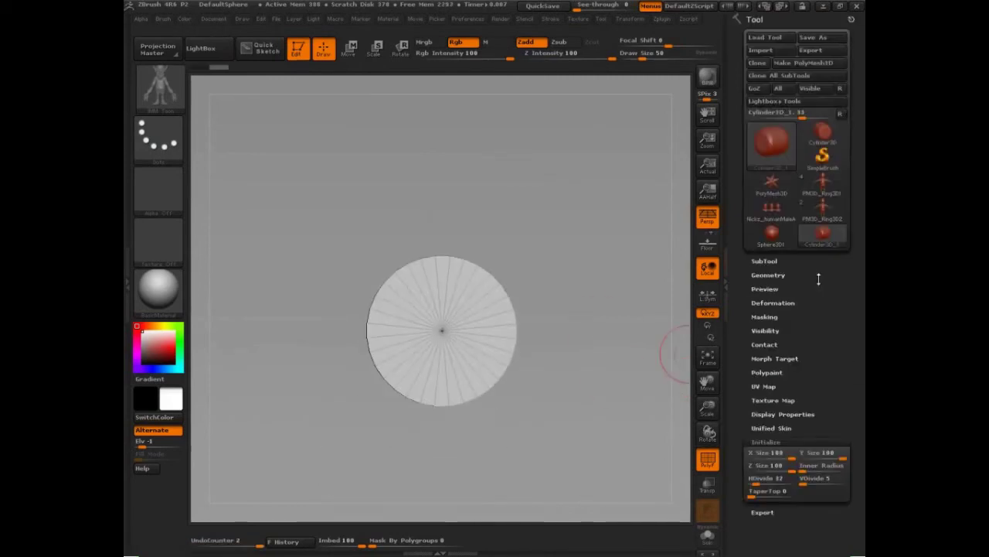
{"action": "left_click", "coordinate": [818, 64]}
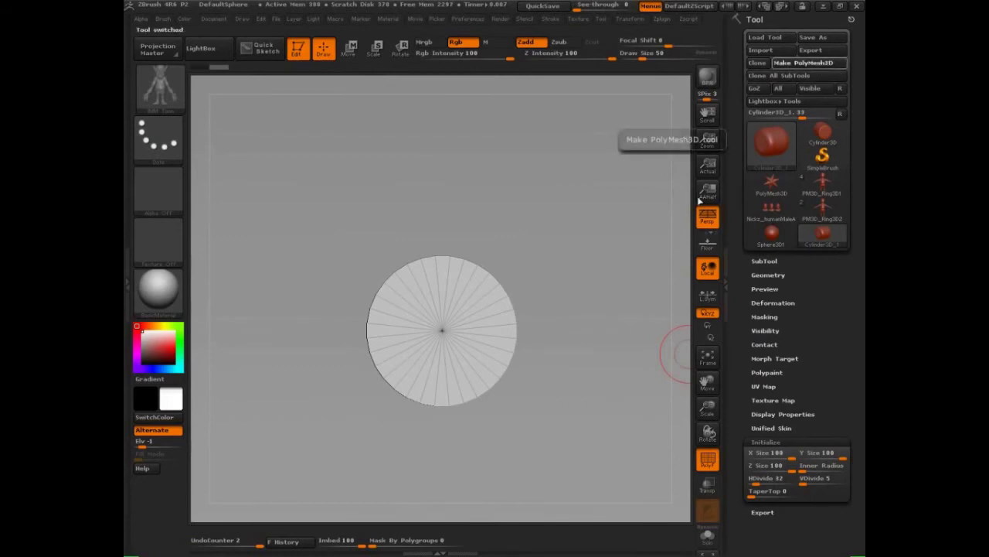
{"action": "left_click_drag", "start_coordinate": [585, 389], "coordinate": [510, 338]}
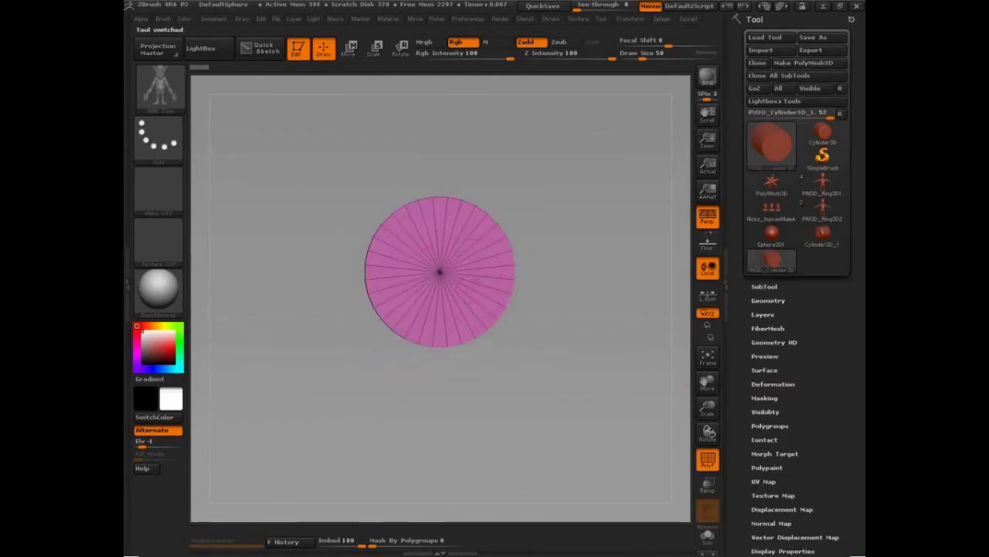
Step: Split the cylinder into polygroups by normals so the end caps and side wall are separate groups
{"action": "scroll", "coordinate": [838, 307], "scroll_direction": "down", "scroll_amount": 3}
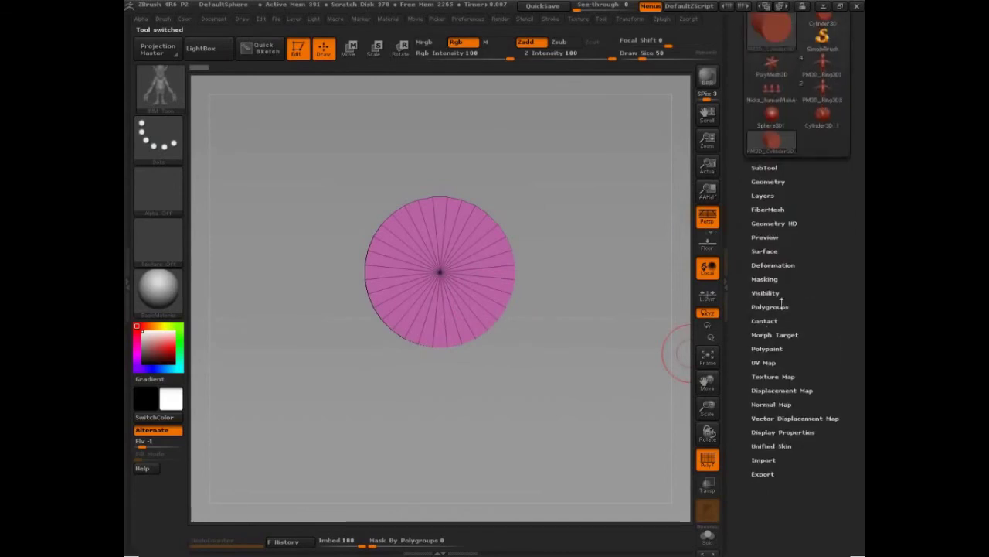
{"action": "left_click", "coordinate": [782, 307]}
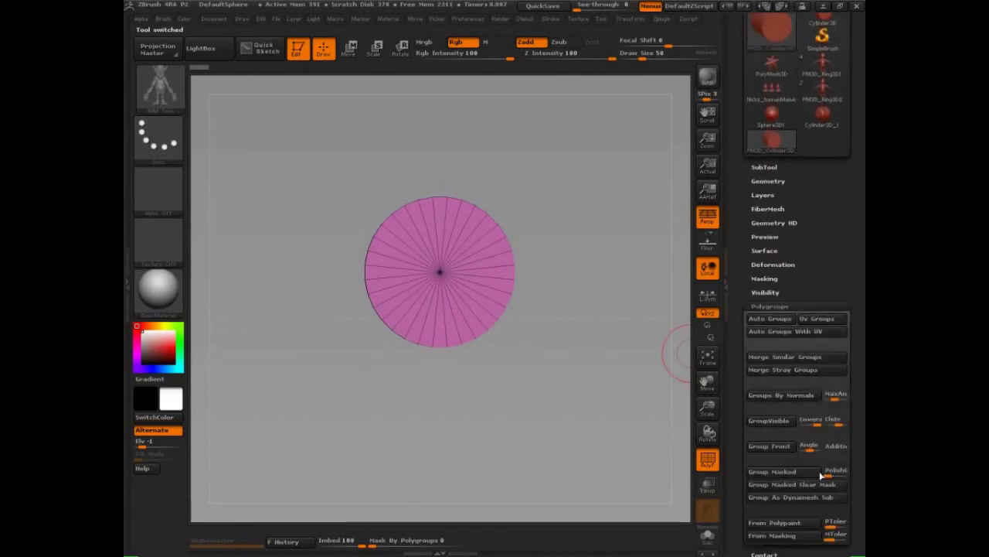
{"action": "left_click", "coordinate": [781, 395]}
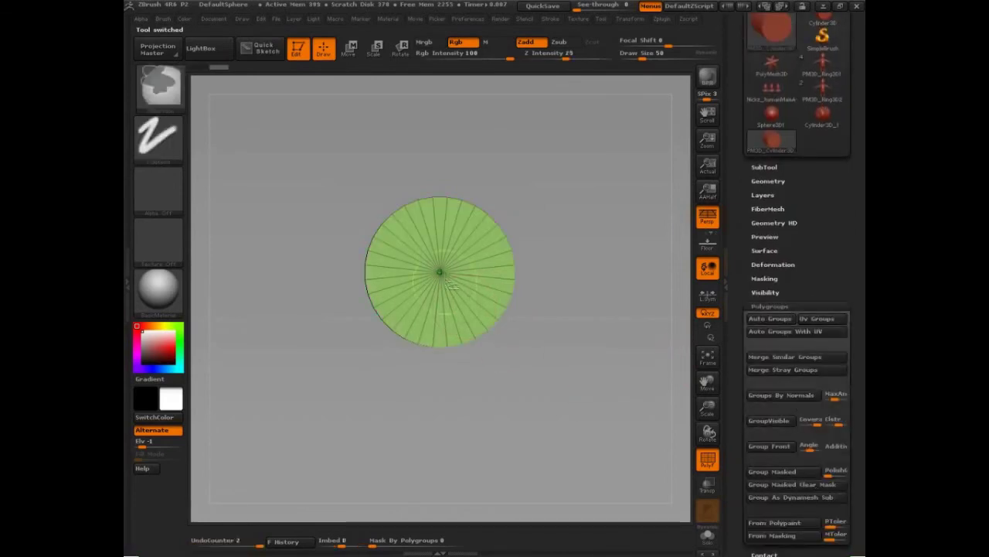
{"action": "left_click_drag", "start_coordinate": [592, 332], "coordinate": [569, 371]}
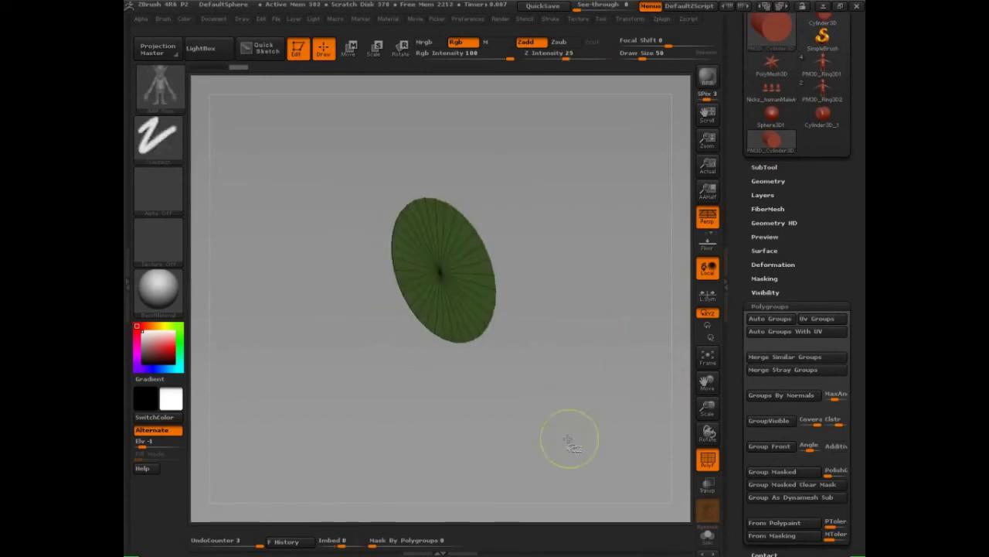
Step: Hide both end caps of the cylinder, leaving only its side wall visible
{"action": "left_click_drag", "start_coordinate": [569, 438], "coordinate": [610, 423], "text": "ctrl+shift"}
{"action": "left_click_drag", "start_coordinate": [610, 423], "coordinate": [564, 403]}
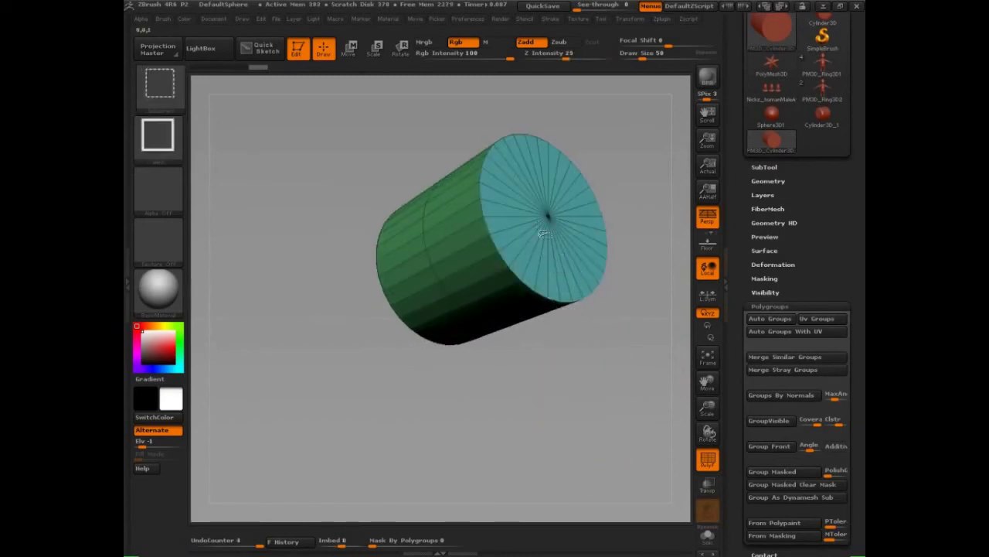
{"action": "left_click", "coordinate": [549, 266], "text": "ctrl+shift"}
{"action": "left_click_drag", "start_coordinate": [541, 265], "coordinate": [627, 389]}
Step: Delete the hidden end caps from the cylinder with Del Hidden in the topology tools
{"action": "left_click", "coordinate": [769, 181]}
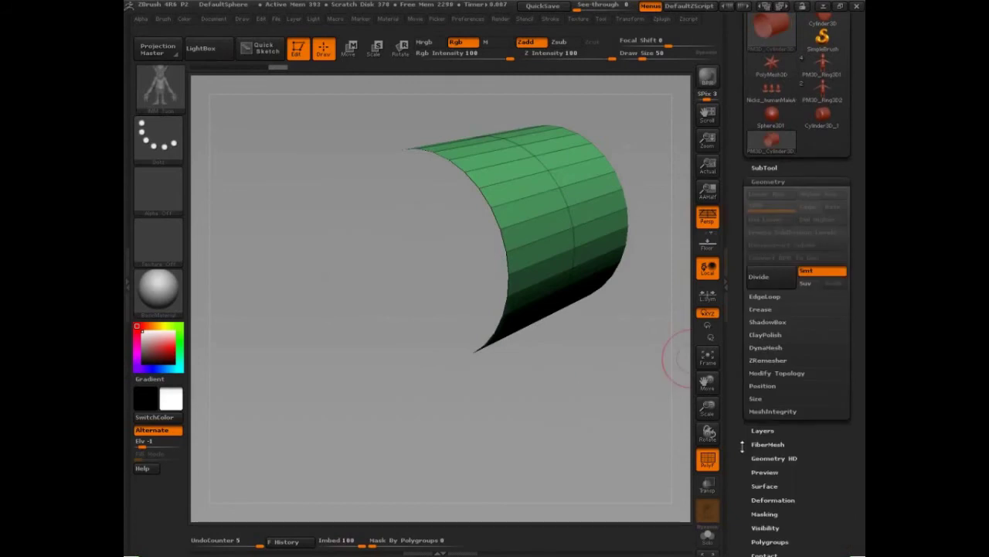
{"action": "scroll", "coordinate": [771, 266], "scroll_direction": "down", "scroll_amount": 2}
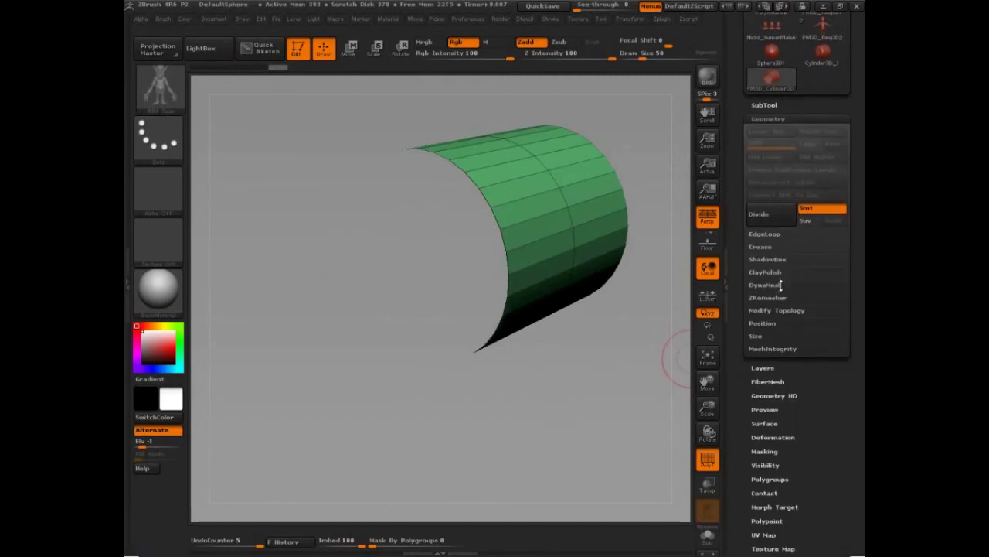
{"action": "left_click", "coordinate": [779, 284]}
{"action": "left_click", "coordinate": [778, 284]}
{"action": "left_click", "coordinate": [769, 325]}
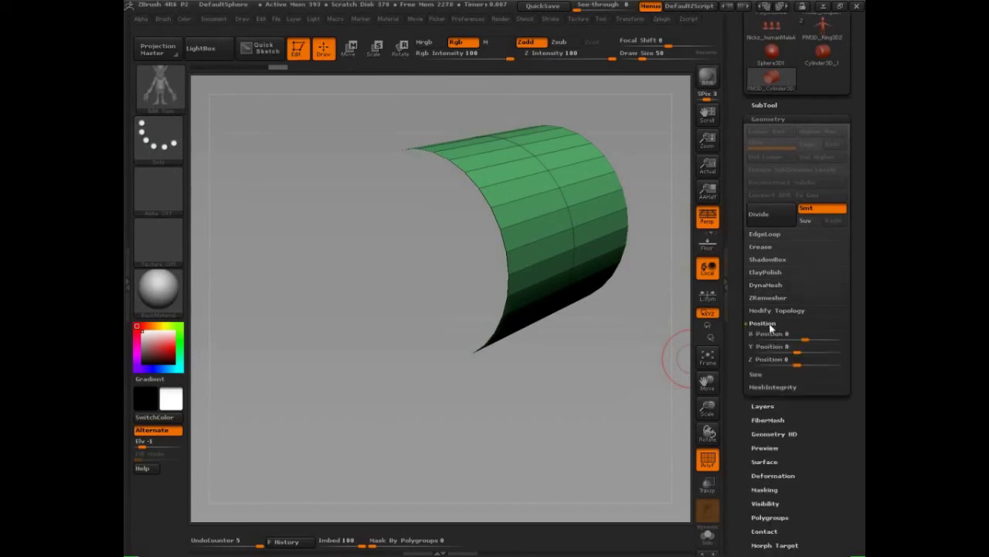
{"action": "left_click", "coordinate": [770, 324]}
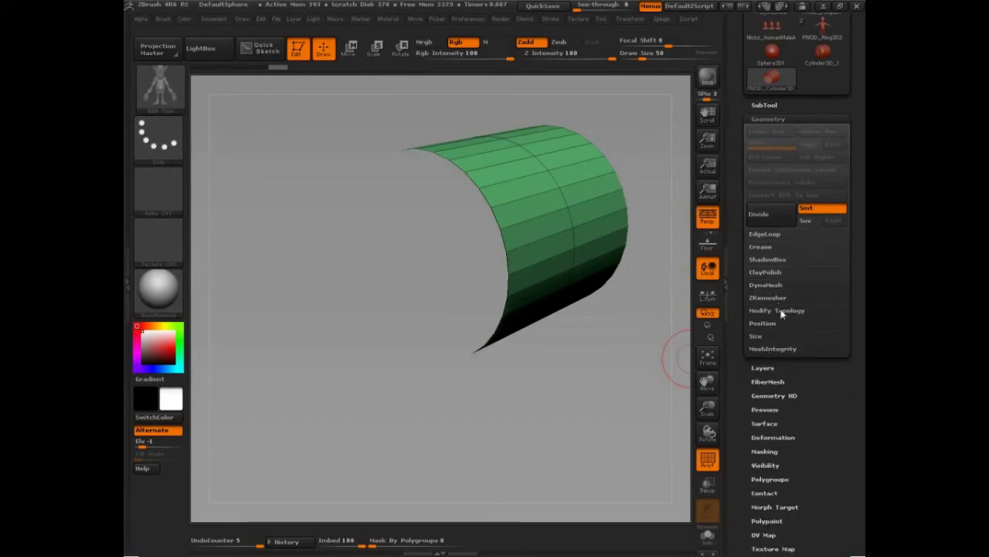
{"action": "left_click", "coordinate": [779, 310]}
{"action": "left_click", "coordinate": [766, 361]}
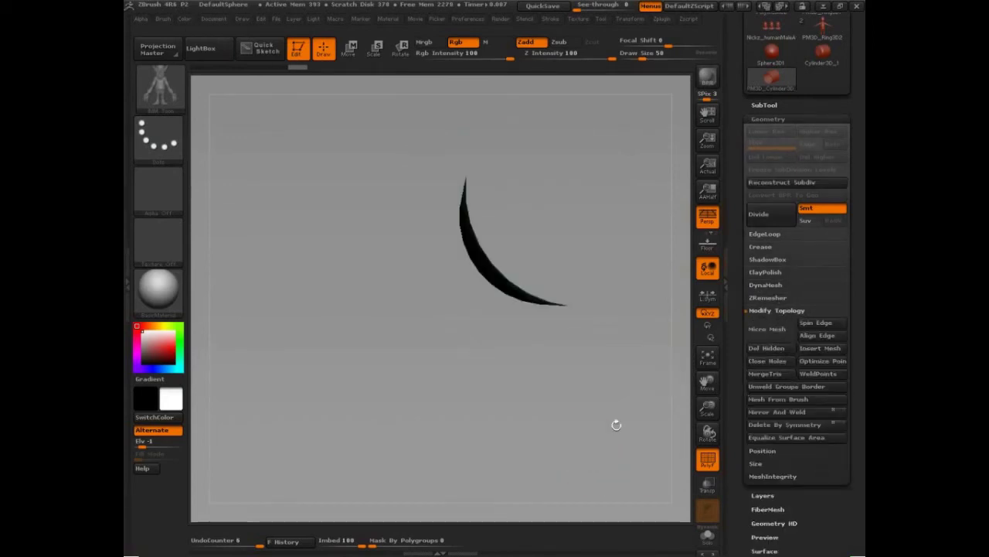
Step: Create a new InsertMesh brush from the open cylinder instead of appending it to the current brush
{"action": "left_click_drag", "start_coordinate": [608, 453], "coordinate": [580, 402]}
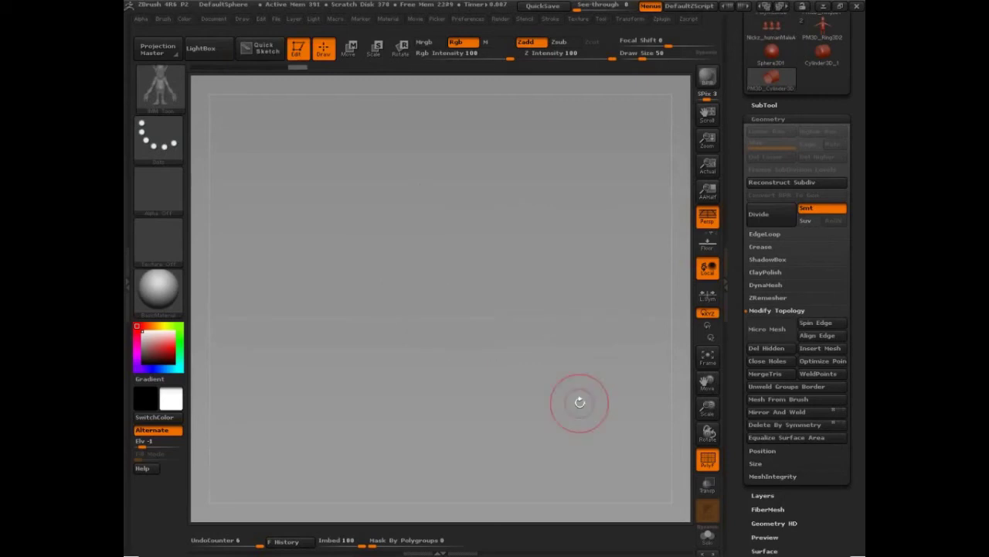
{"action": "left_click", "coordinate": [164, 18]}
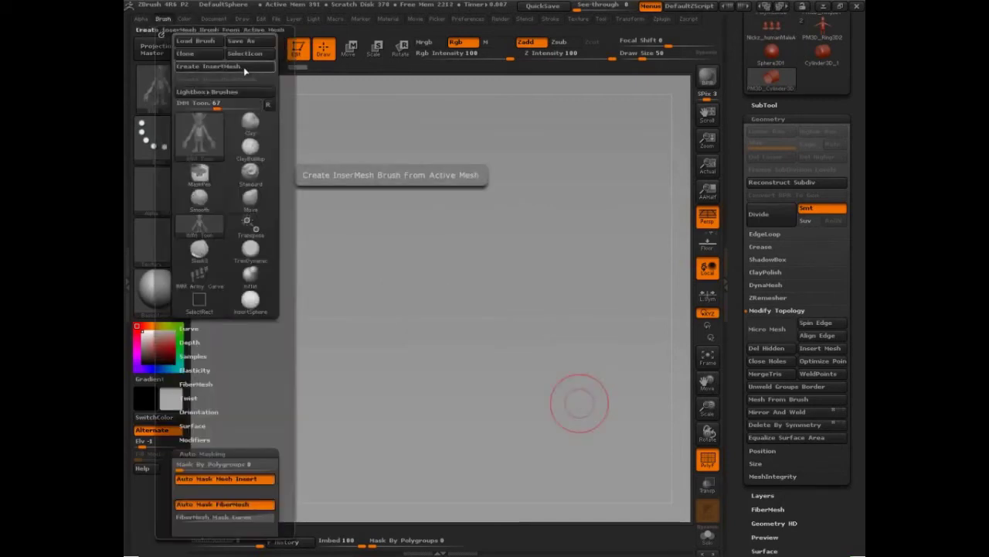
{"action": "left_click", "coordinate": [248, 105]}
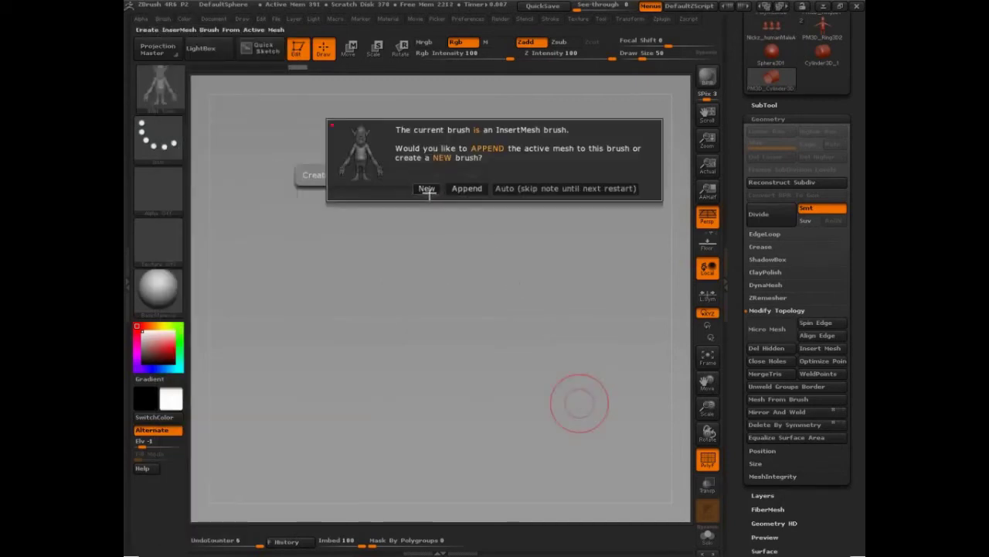
{"action": "left_click", "coordinate": [428, 190]}
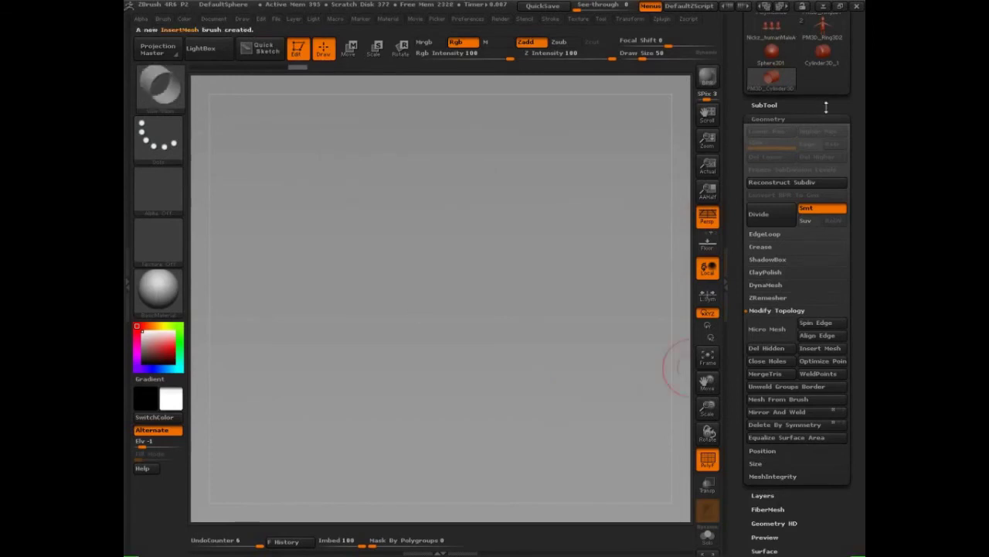
Step: Switch the active tool to the PM3D_Ring3D2 body mesh and show its subtools
{"action": "left_click_drag", "start_coordinate": [826, 107], "coordinate": [825, 125]}
{"action": "left_click", "coordinate": [766, 126]}
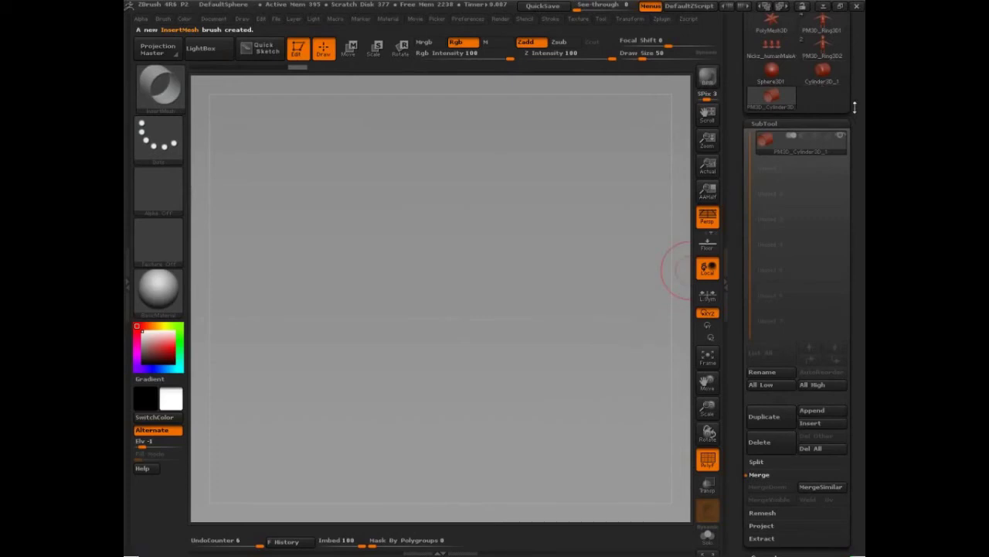
{"action": "left_click_drag", "start_coordinate": [858, 115], "coordinate": [825, 192]}
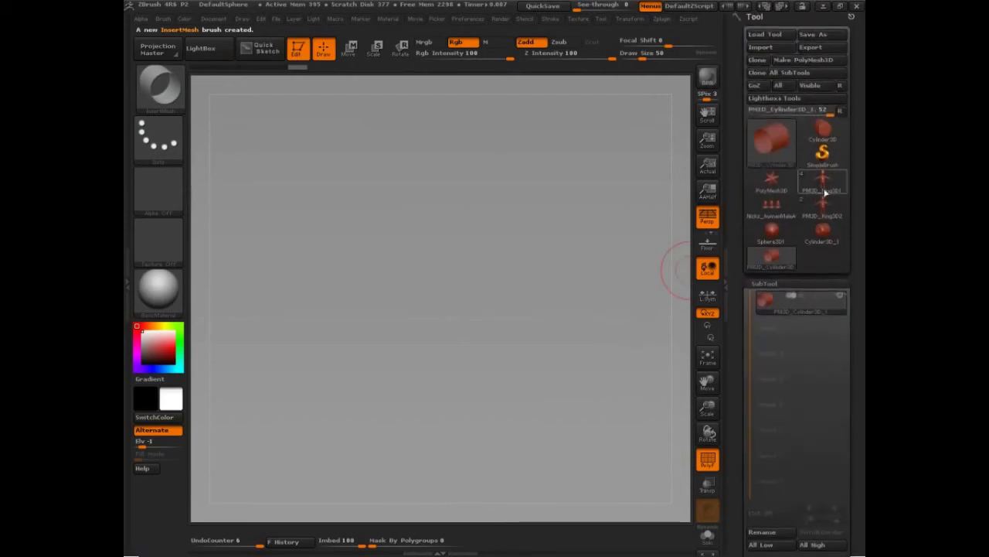
{"action": "mouse_move", "coordinate": [821, 198]}
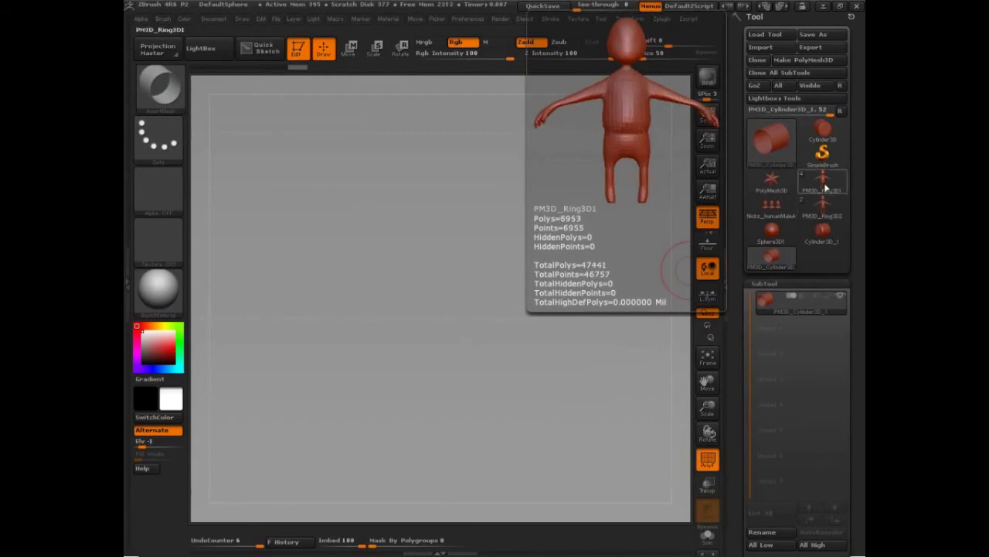
{"action": "left_click", "coordinate": [822, 202]}
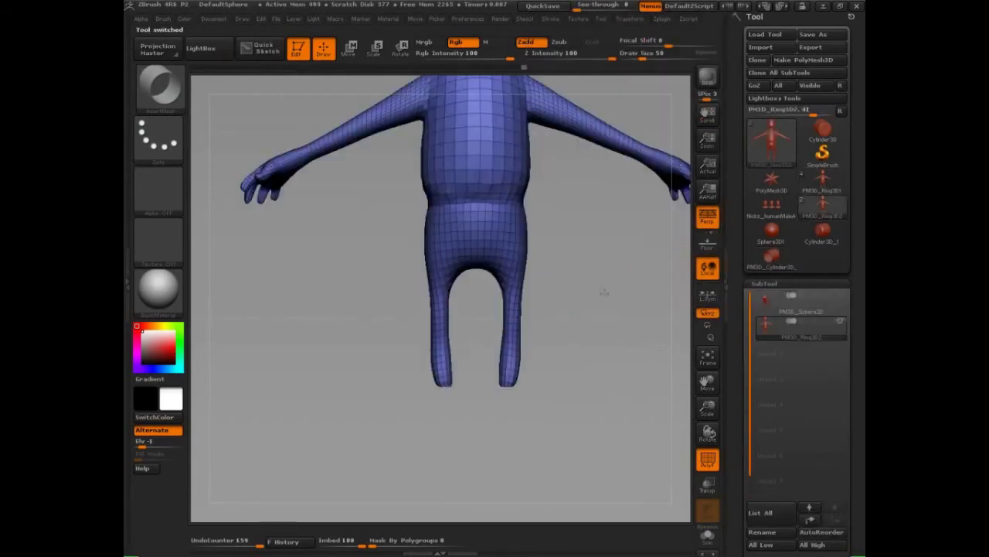
{"action": "mouse_move", "coordinate": [605, 292]}
{"action": "left_mouse_down"}
{"action": "mouse_move", "coordinate": [605, 382]}
{"action": "mouse_move", "coordinate": [618, 371]}
{"action": "mouse_move", "coordinate": [618, 407]}
{"action": "mouse_move", "coordinate": [600, 398]}
{"action": "mouse_move", "coordinate": [626, 394]}
{"action": "mouse_move", "coordinate": [608, 366]}
{"action": "mouse_move", "coordinate": [549, 371]}
{"action": "mouse_move", "coordinate": [483, 250]}
{"action": "left_mouse_up"}
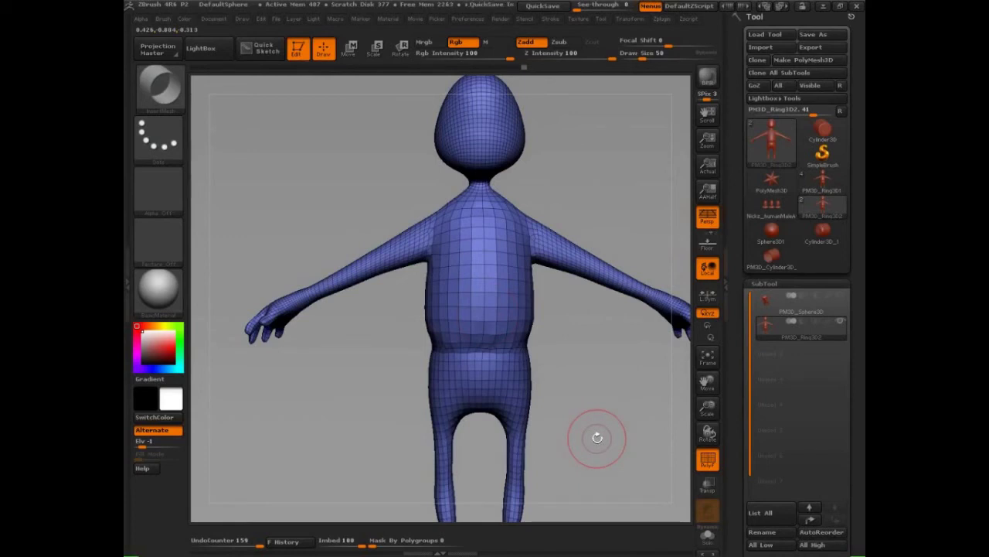
Step: Mask a patch in the middle of the body's torso and turn it into a separate polygroup
{"action": "key", "text": "b"}
{"action": "key", "text": "c"}
{"action": "key", "text": "b"}
{"action": "mouse_move", "coordinate": [484, 276]}
{"action": "left_mouse_down"}
{"action": "mouse_move", "coordinate": [481, 286]}
{"action": "mouse_move", "coordinate": [494, 281]}
{"action": "left_mouse_up"}
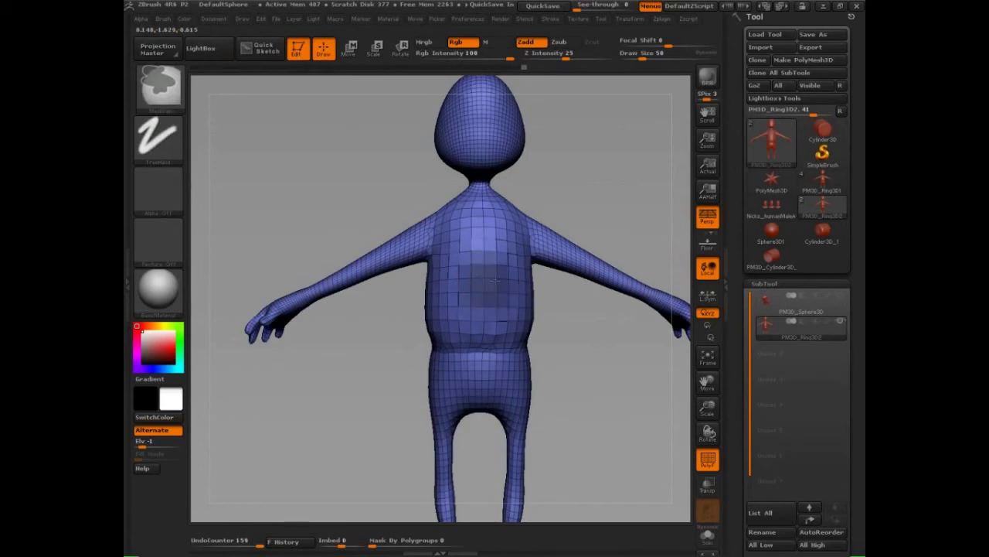
{"action": "mouse_move", "coordinate": [518, 271]}
{"action": "left_mouse_down", "text": "ctrl"}
{"action": "mouse_move", "coordinate": [530, 303]}
{"action": "mouse_move", "coordinate": [546, 293]}
{"action": "left_mouse_up", "text": "ctrl"}
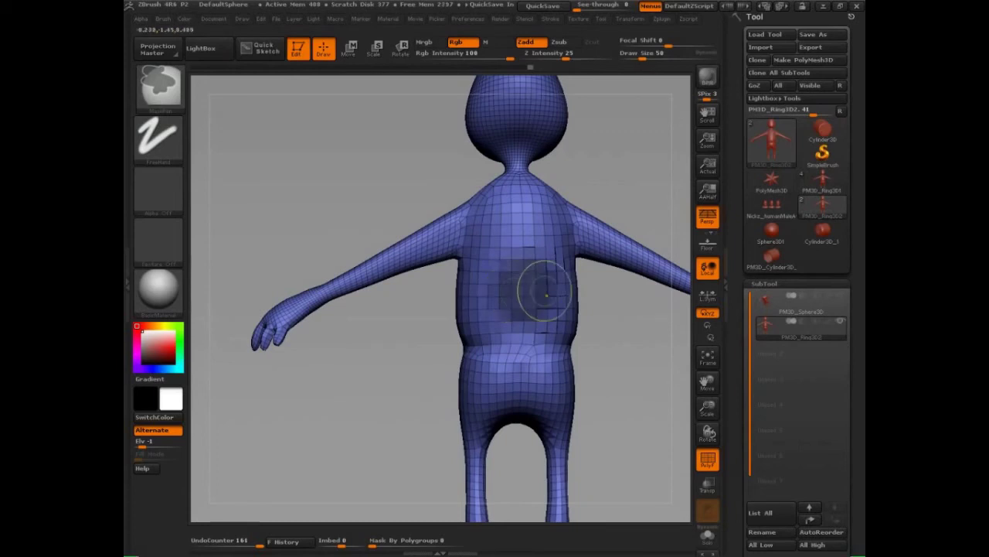
{"action": "left_click_drag", "start_coordinate": [430, 400], "coordinate": [404, 408]}
{"action": "key", "text": "ctrl+w"}
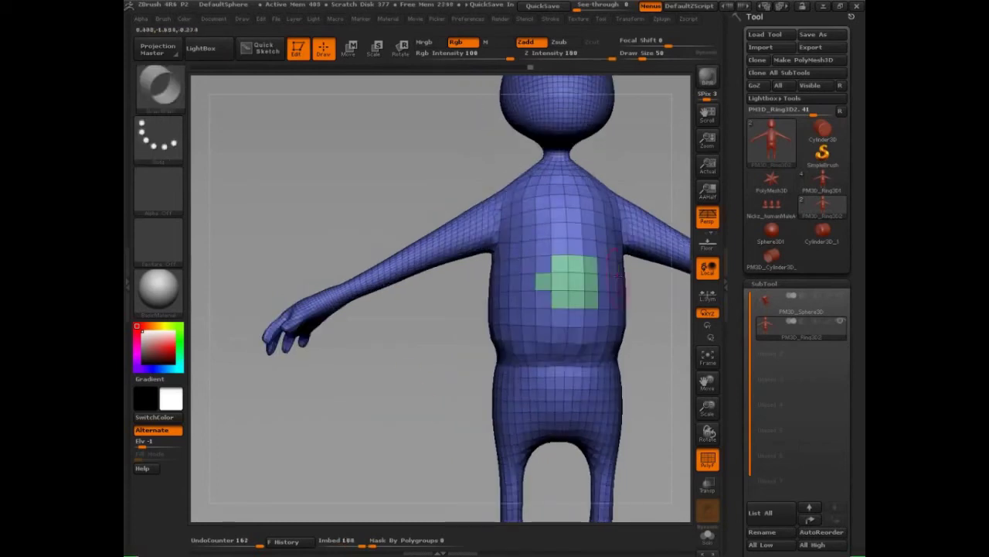
Step: Undo the torso patch's polygroup and the last masking on the body
{"action": "mouse_move", "coordinate": [635, 306]}
{"action": "left_mouse_down", "text": "alt"}
{"action": "mouse_move", "coordinate": [648, 311]}
{"action": "mouse_move", "coordinate": [495, 315]}
{"action": "mouse_move", "coordinate": [500, 302]}
{"action": "mouse_move", "coordinate": [510, 306]}
{"action": "left_mouse_up", "text": "alt"}
{"action": "key", "text": "ctrl+z"}
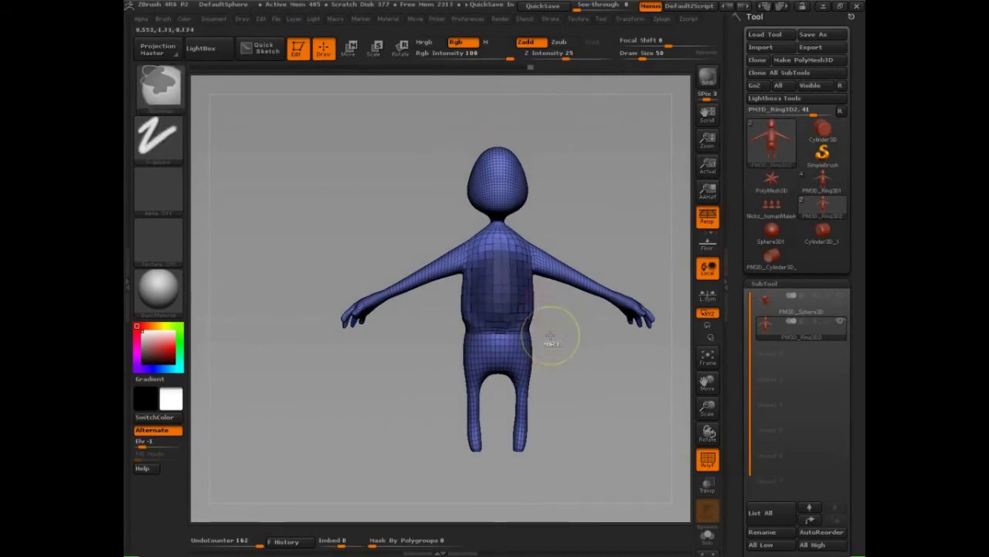
{"action": "key", "text": "ctrl+z"}
Step: Mask patches in the middle of the torso's front and back and convert them into a new polygroup
{"action": "mouse_move", "coordinate": [511, 273]}
{"action": "left_mouse_down", "text": "ctrl"}
{"action": "mouse_move", "coordinate": [496, 270]}
{"action": "mouse_move", "coordinate": [505, 293]}
{"action": "left_mouse_up", "text": "ctrl"}
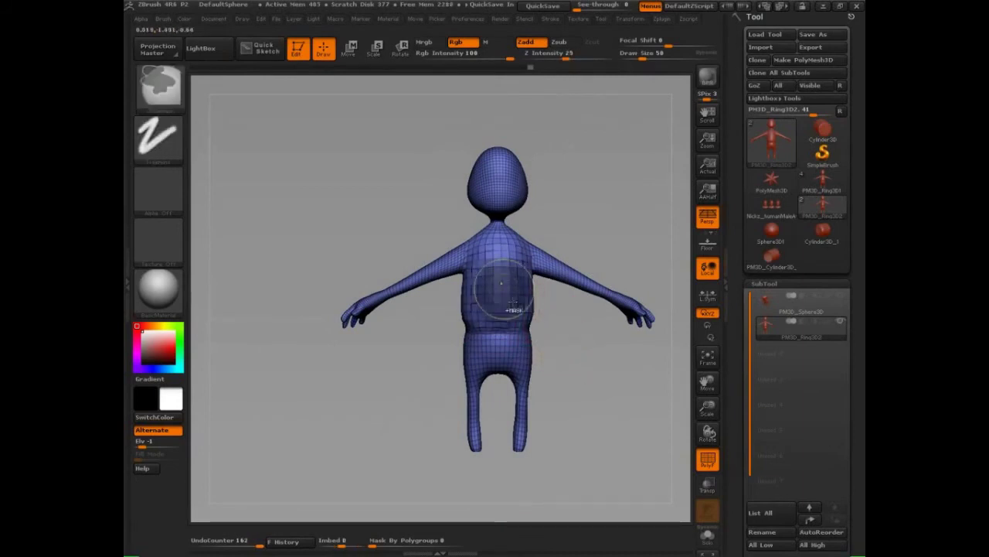
{"action": "mouse_move", "coordinate": [610, 342]}
{"action": "left_mouse_down"}
{"action": "mouse_move", "coordinate": [511, 354]}
{"action": "mouse_move", "coordinate": [433, 388]}
{"action": "left_mouse_up"}
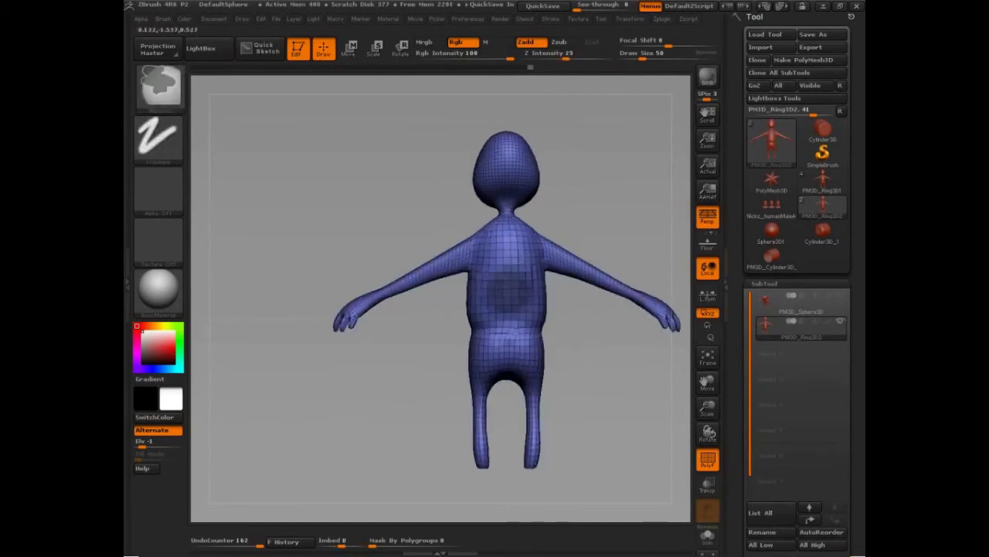
{"action": "key", "text": "ctrl+w"}
{"action": "left_click_drag", "start_coordinate": [412, 420], "coordinate": [494, 417]}
{"action": "left_click_drag", "start_coordinate": [623, 358], "coordinate": [584, 376], "text": "shift"}
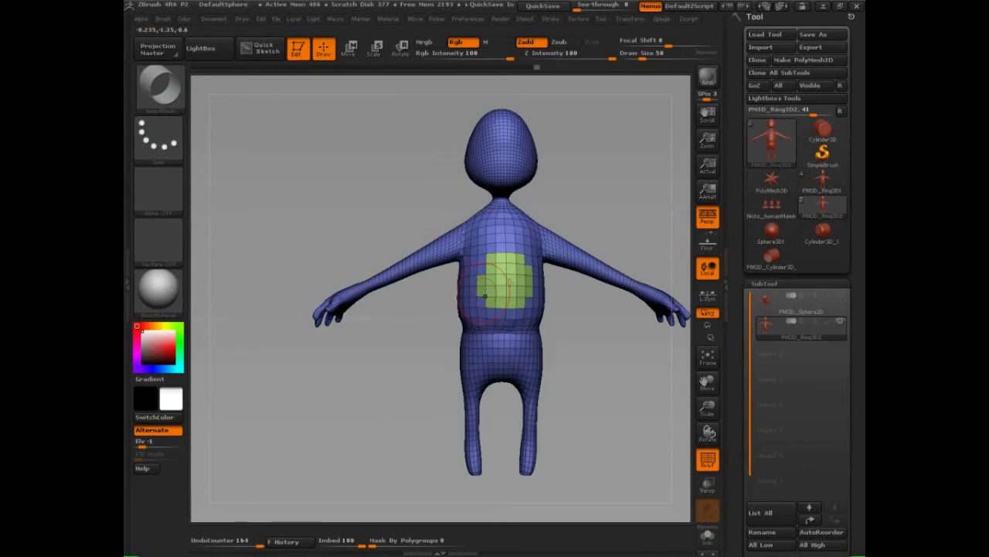
Step: Insert the open cylinder on the grouped patch at the front of the torso and inspect it from the side with transparency
{"action": "mouse_move", "coordinate": [505, 282]}
{"action": "left_mouse_down"}
{"action": "mouse_move", "coordinate": [495, 313]}
{"action": "mouse_move", "coordinate": [500, 283]}
{"action": "left_mouse_up"}
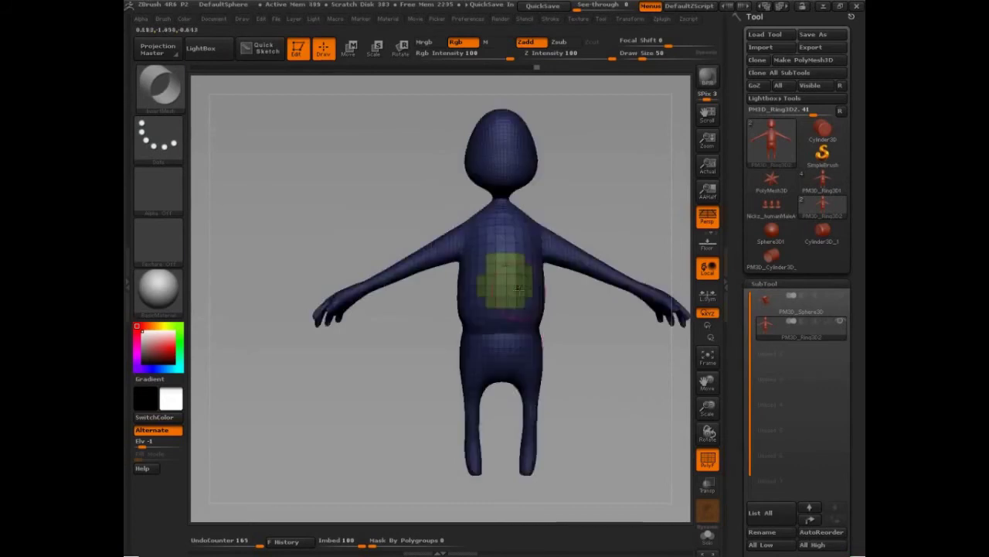
{"action": "mouse_move", "coordinate": [587, 349]}
{"action": "left_mouse_down"}
{"action": "mouse_move", "coordinate": [605, 344]}
{"action": "mouse_move", "coordinate": [564, 314]}
{"action": "mouse_move", "coordinate": [623, 414]}
{"action": "mouse_move", "coordinate": [595, 366]}
{"action": "left_mouse_up"}
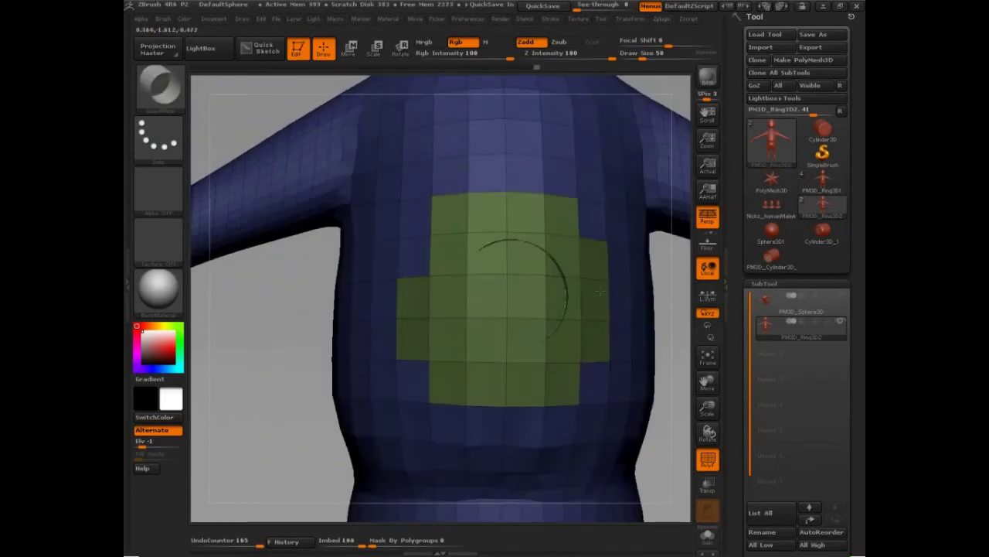
{"action": "left_click_drag", "start_coordinate": [600, 291], "coordinate": [598, 364]}
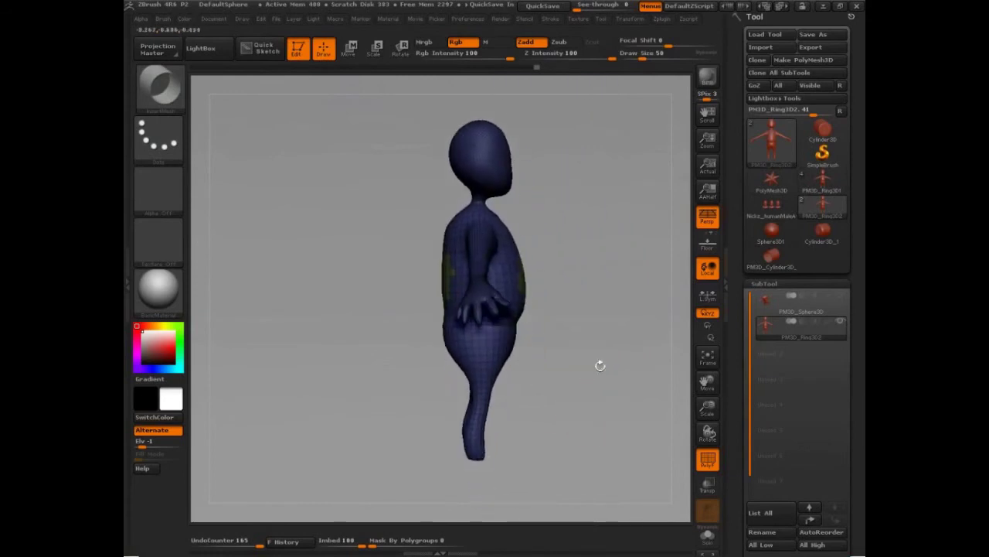
{"action": "left_click", "coordinate": [711, 485]}
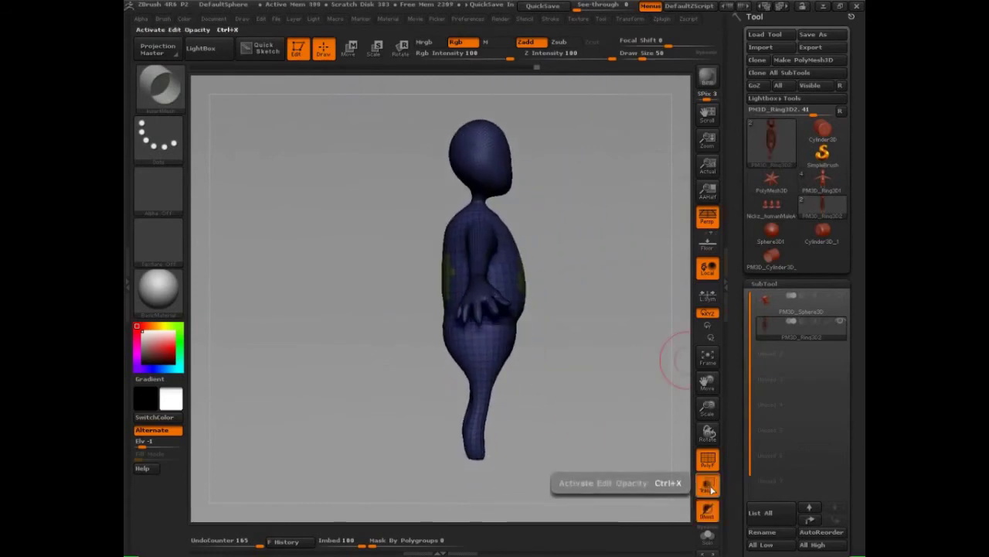
{"action": "left_click", "coordinate": [711, 487]}
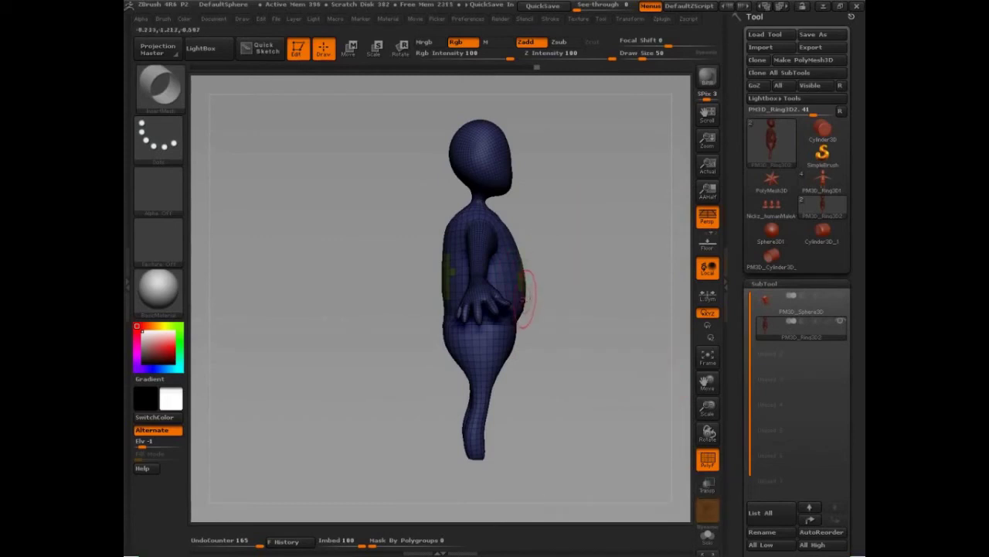
Step: Move the open cylinder through the torso in side view and rotate it until it lies level
{"action": "key", "text": "w"}
{"action": "left_click", "coordinate": [279, 311]}
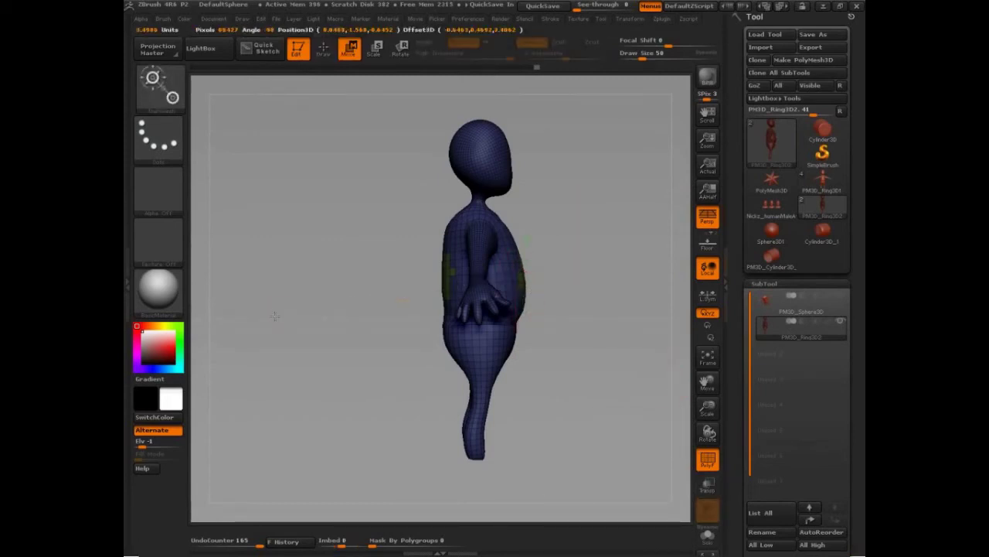
{"action": "left_click_drag", "start_coordinate": [216, 338], "coordinate": [213, 339]}
{"action": "left_click_drag", "start_coordinate": [280, 311], "coordinate": [191, 336]}
{"action": "left_click_drag", "start_coordinate": [637, 340], "coordinate": [452, 298]}
{"action": "mouse_move", "coordinate": [610, 278]}
{"action": "left_mouse_down"}
{"action": "mouse_move", "coordinate": [354, 366]}
{"action": "mouse_move", "coordinate": [339, 308]}
{"action": "left_mouse_up"}
{"action": "key", "text": "r"}
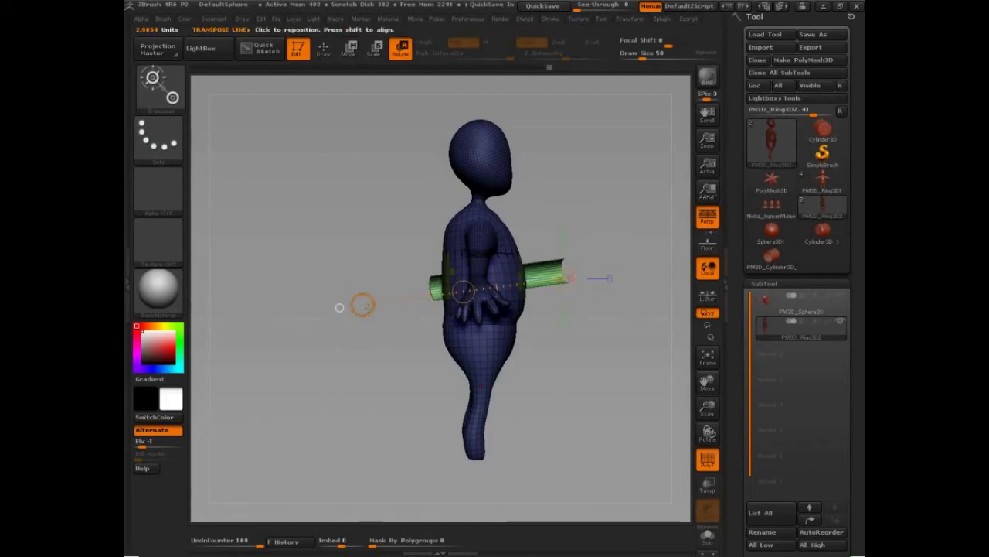
{"action": "left_click_drag", "start_coordinate": [363, 291], "coordinate": [364, 285]}
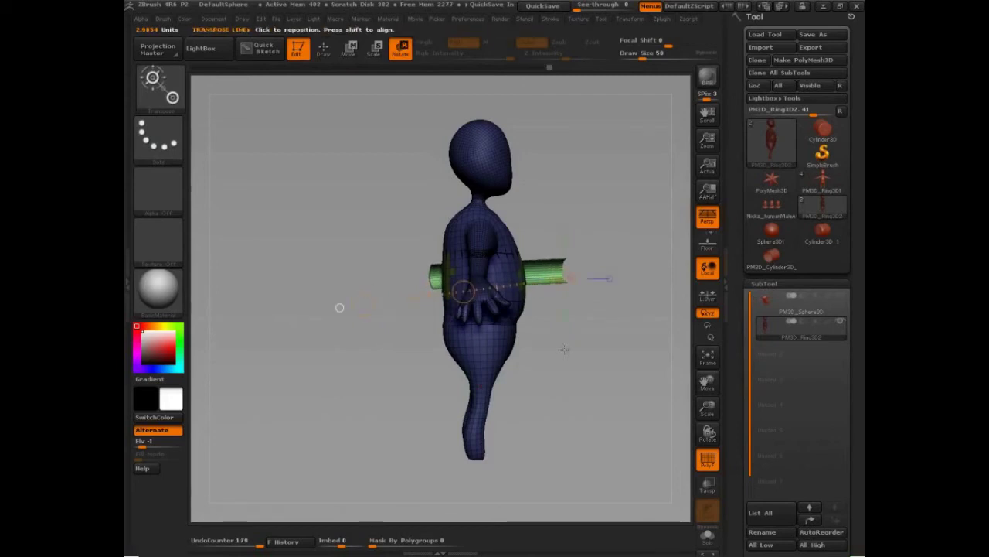
Step: Slide and resize the cylinder along its axis from the opposite side until both ends sit inside the torso
{"action": "left_click_drag", "start_coordinate": [565, 347], "coordinate": [525, 274]}
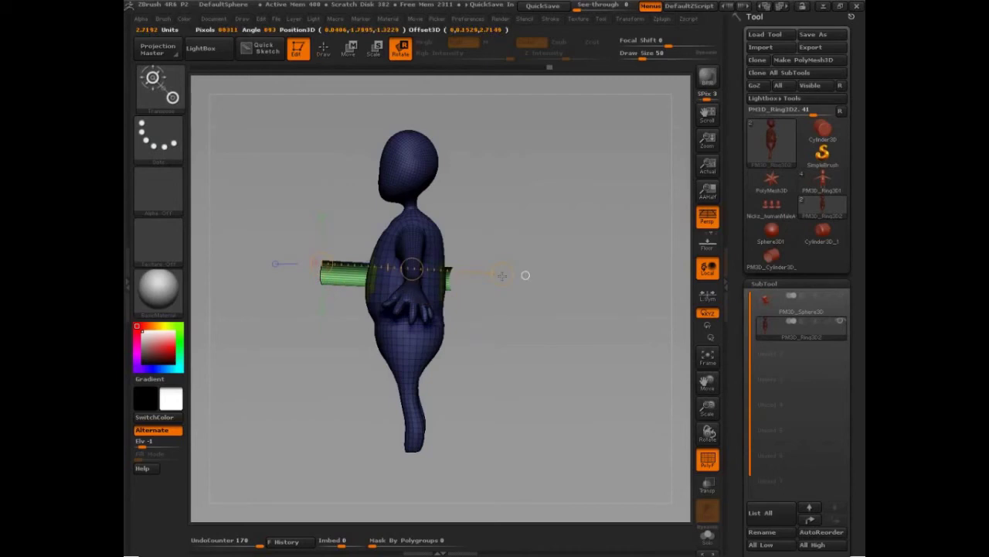
{"action": "key", "text": "w"}
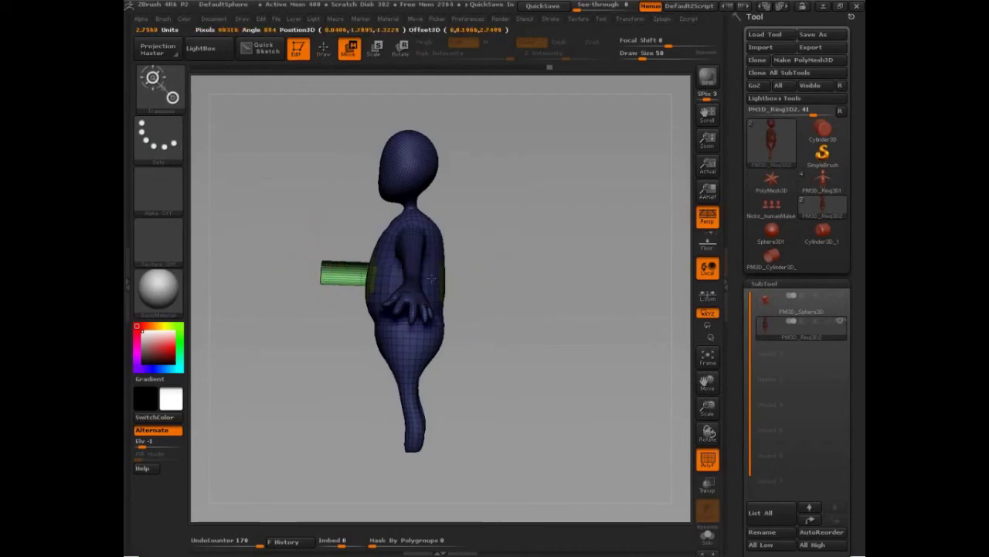
{"action": "left_click_drag", "start_coordinate": [411, 270], "coordinate": [633, 335]}
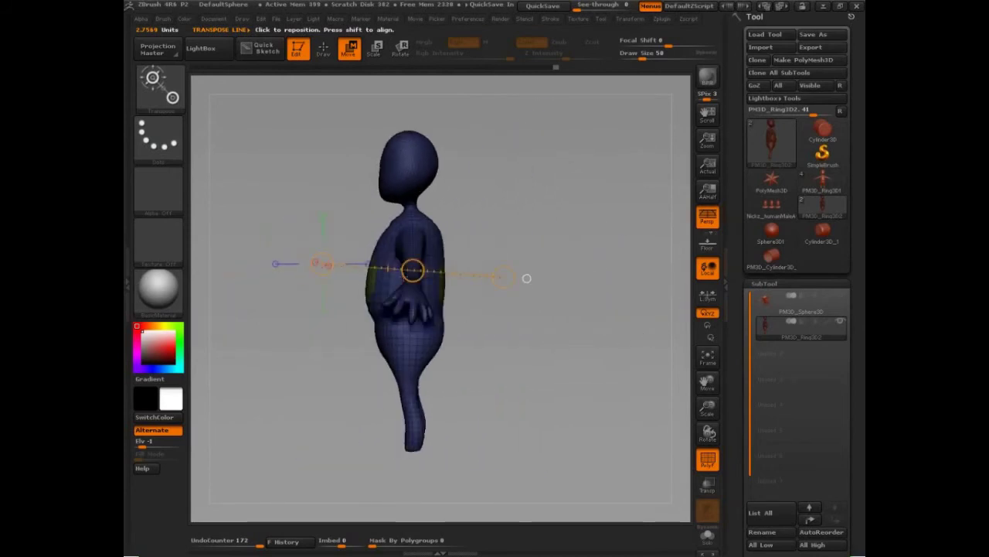
{"action": "left_click_drag", "start_coordinate": [398, 275], "coordinate": [558, 284]}
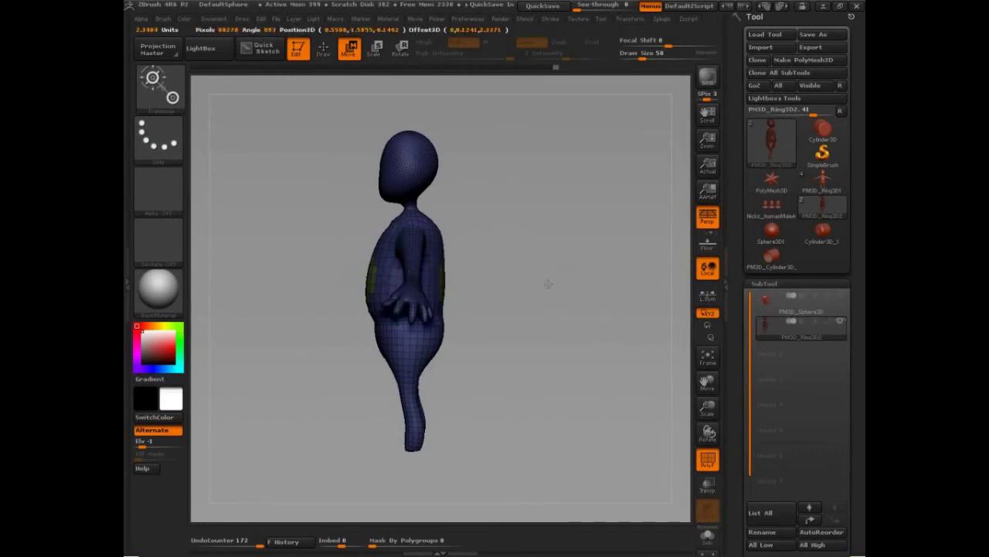
{"action": "left_click_drag", "start_coordinate": [511, 344], "coordinate": [590, 284]}
{"action": "left_click", "coordinate": [562, 287]}
{"action": "mouse_move", "coordinate": [561, 287]}
{"action": "left_mouse_down"}
{"action": "mouse_move", "coordinate": [526, 340]}
{"action": "mouse_move", "coordinate": [588, 333]}
{"action": "mouse_move", "coordinate": [570, 336]}
{"action": "mouse_move", "coordinate": [525, 398]}
{"action": "left_mouse_up"}
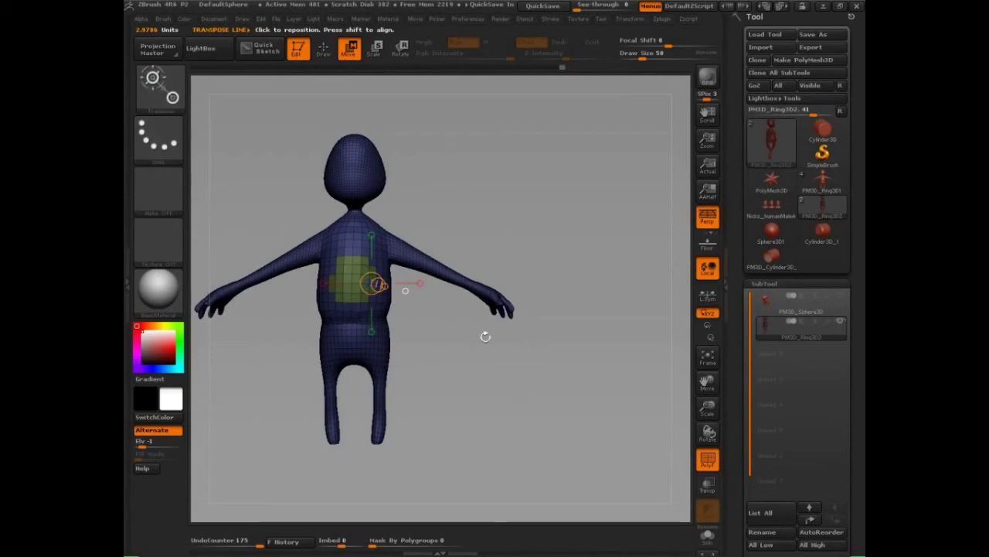
Step: Reduce the draw size to 20 and clear the mask to bridge the cylinder with the torso's front and back patches
{"action": "key", "text": "q"}
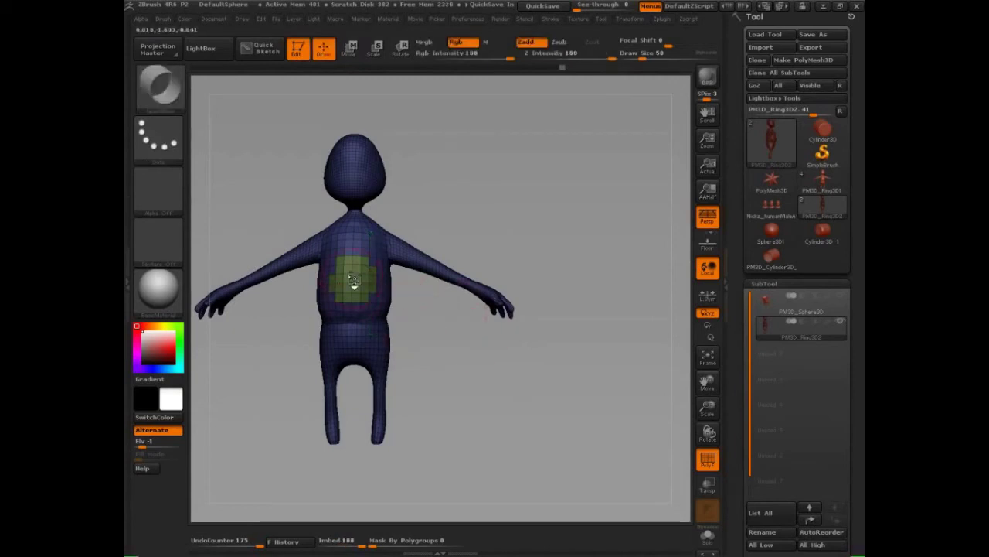
{"action": "key", "text": "space"}
{"action": "left_click_drag", "start_coordinate": [360, 265], "coordinate": [349, 265]}
{"action": "right_click_drag", "start_coordinate": [351, 273], "coordinate": [354, 278]}
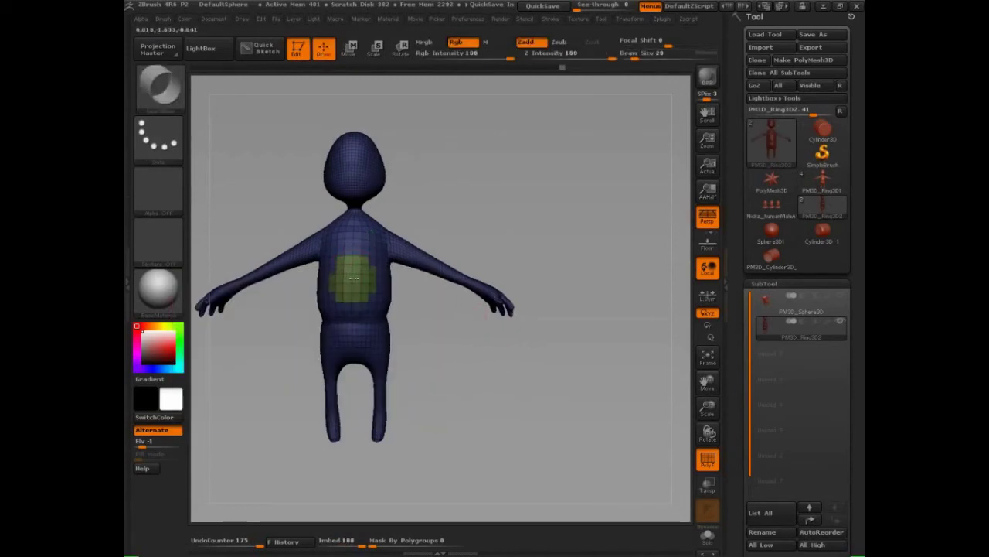
{"action": "left_click_drag", "start_coordinate": [354, 278], "coordinate": [359, 284]}
{"action": "left_click_drag", "start_coordinate": [533, 305], "coordinate": [564, 327], "text": "ctrl"}
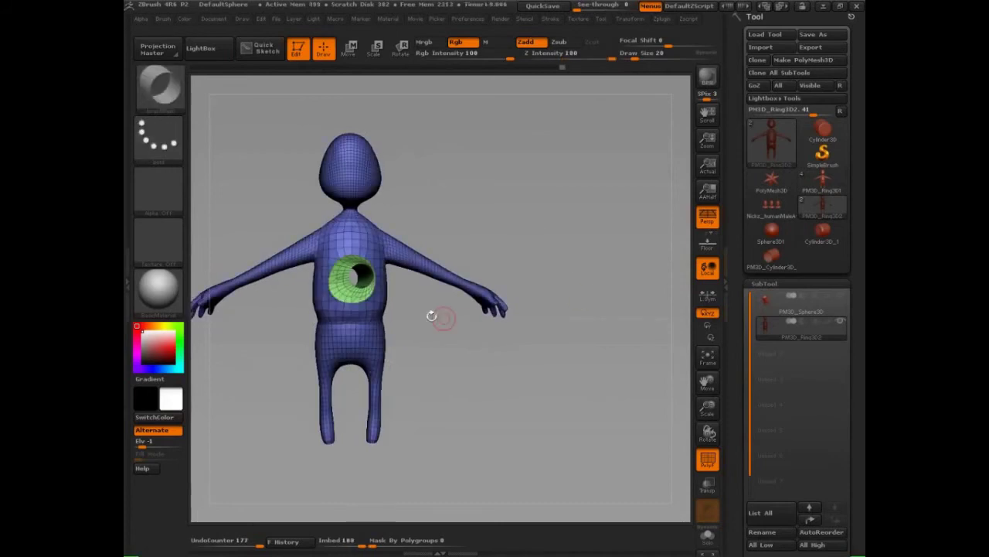
{"action": "right_click_drag", "start_coordinate": [389, 313], "coordinate": [470, 290], "text": "alt"}
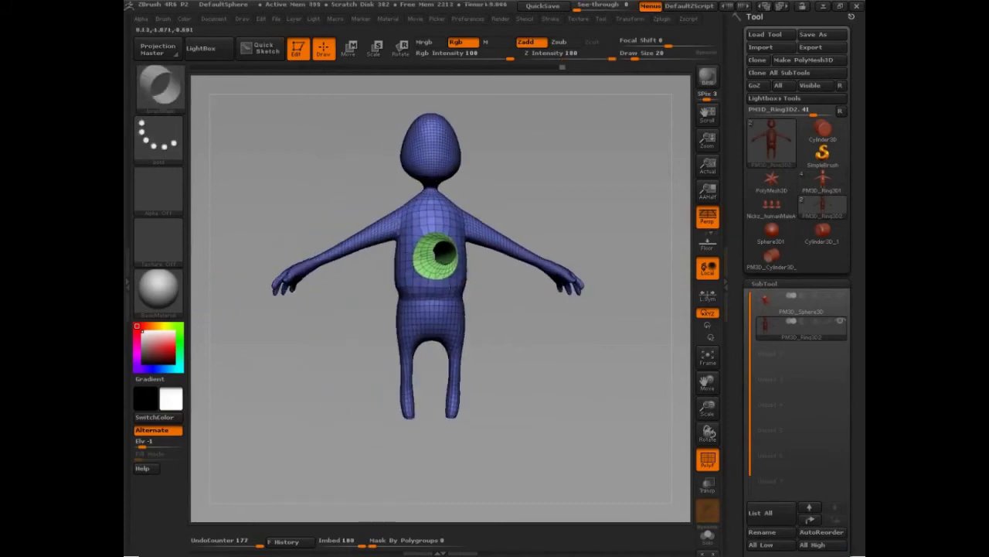
Step: Smooth the rim of the bridged hole in the middle of the torso
{"action": "right_click_drag", "start_coordinate": [503, 325], "coordinate": [461, 326]}
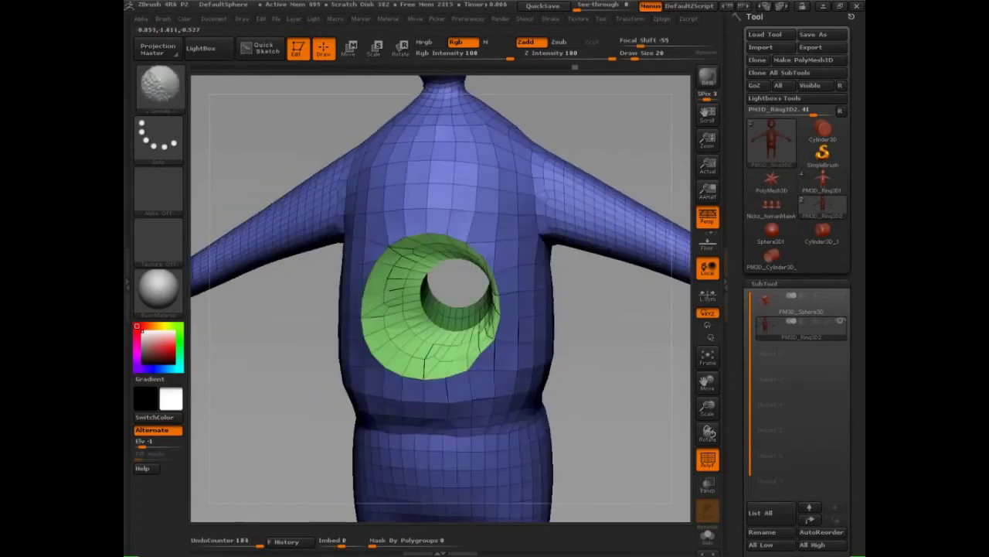
{"action": "mouse_move", "coordinate": [487, 269]}
{"action": "left_mouse_down", "text": "shift"}
{"action": "mouse_move", "coordinate": [472, 241]}
{"action": "mouse_move", "coordinate": [492, 284]}
{"action": "mouse_move", "coordinate": [495, 275]}
{"action": "left_mouse_up", "text": "shift"}
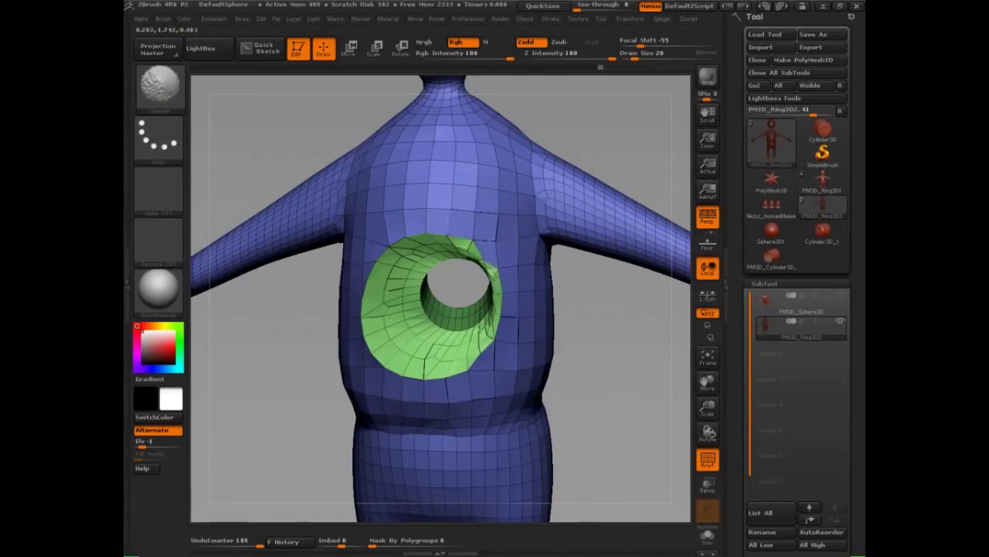
{"action": "mouse_move", "coordinate": [469, 303]}
{"action": "right_mouse_down"}
{"action": "mouse_move", "coordinate": [500, 281]}
{"action": "mouse_move", "coordinate": [550, 353]}
{"action": "right_mouse_up"}
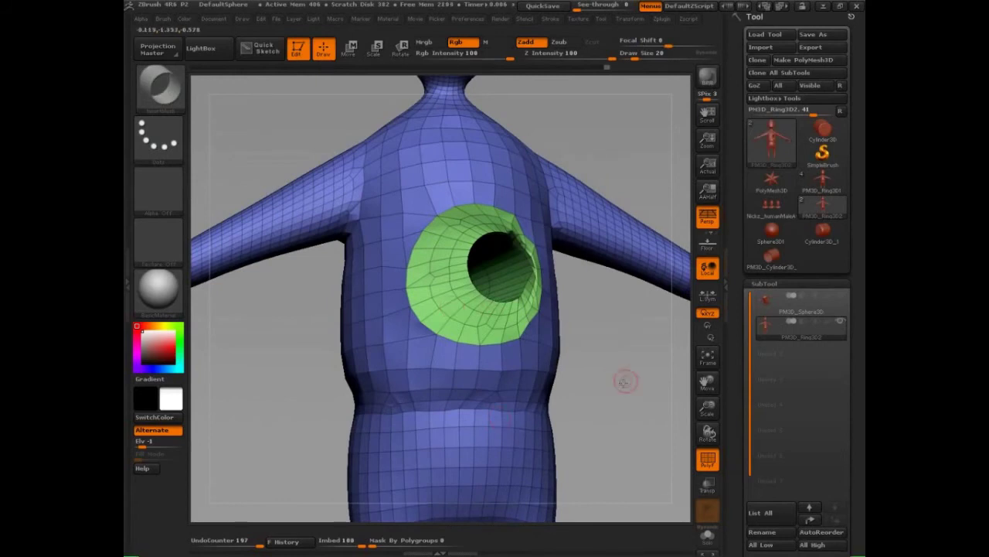
{"action": "left_click_drag", "start_coordinate": [625, 381], "coordinate": [574, 430]}
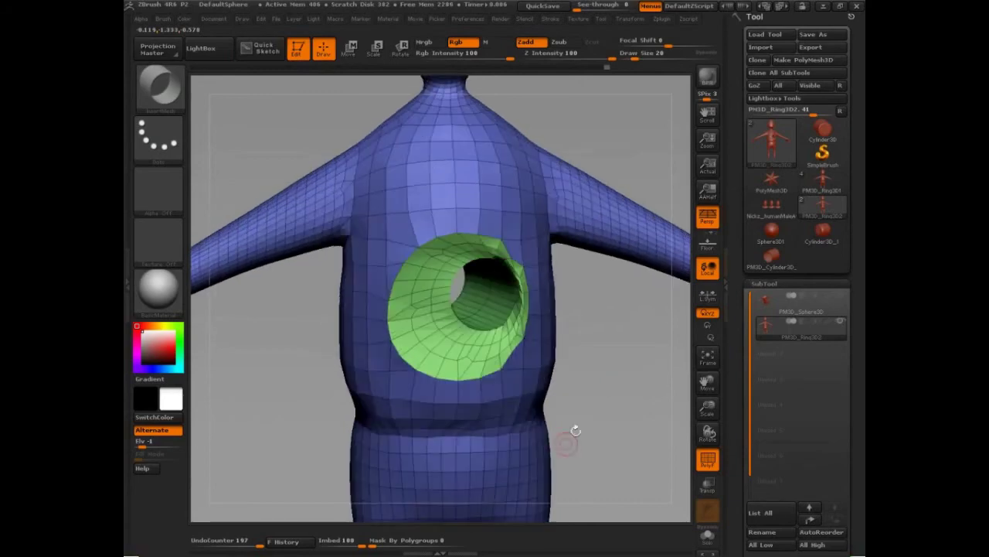
Step: Undo the smoothing strokes around the rim of the torso hole
{"action": "key", "text": "b"}
{"action": "key", "text": "s"}
{"action": "key", "text": "t"}
{"action": "key", "text": "ctrl+z"}
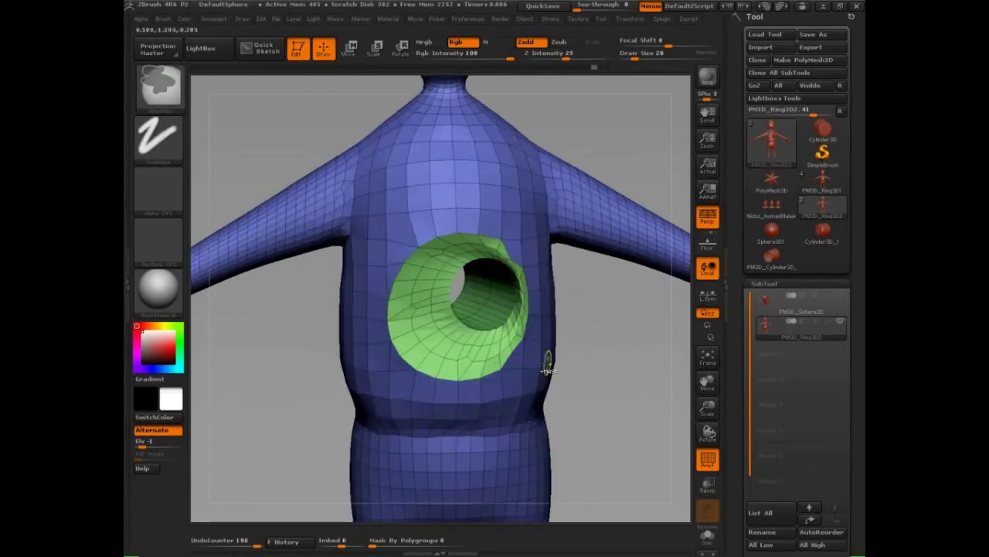
{"action": "key", "text": "ctrl+z"}
{"action": "key", "text": "ctrl+z"}
{"action": "key", "text": "ctrl+z"}
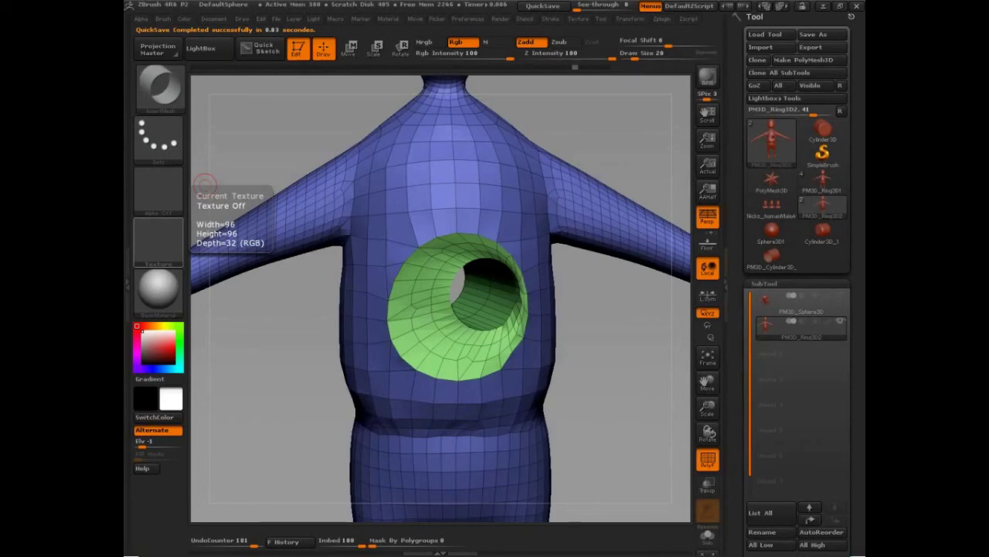
Step: With a draw size of 56, mask a patch on the side of the waist and turn it into a new polygroup
{"action": "key", "text": "alt"}
{"action": "mouse_move", "coordinate": [620, 357]}
{"action": "left_mouse_down"}
{"action": "mouse_move", "coordinate": [508, 342]}
{"action": "mouse_move", "coordinate": [473, 351]}
{"action": "mouse_move", "coordinate": [479, 369]}
{"action": "mouse_move", "coordinate": [472, 328]}
{"action": "mouse_move", "coordinate": [483, 355]}
{"action": "left_mouse_up"}
{"action": "key", "text": "s"}
{"action": "left_click", "coordinate": [513, 350]}
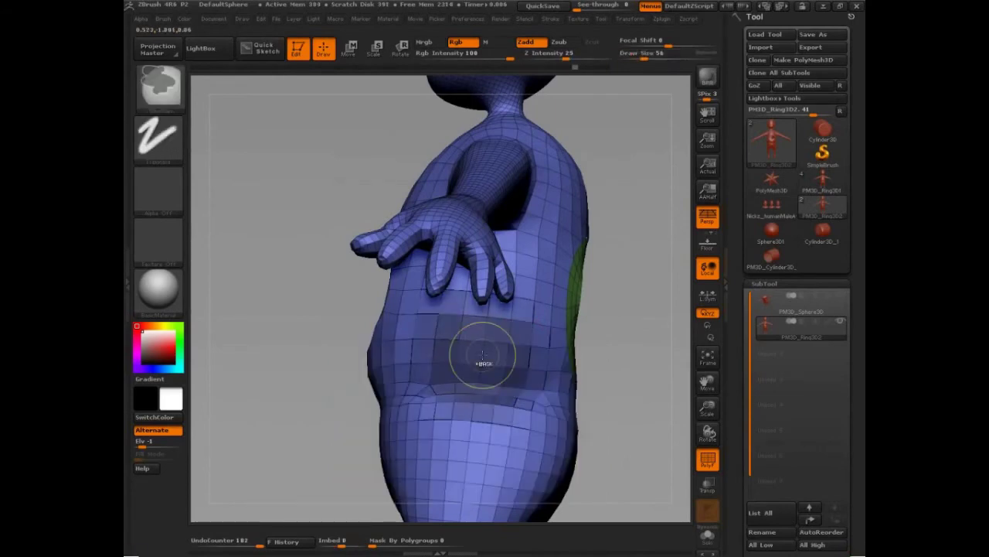
{"action": "key", "text": "ctrl+w"}
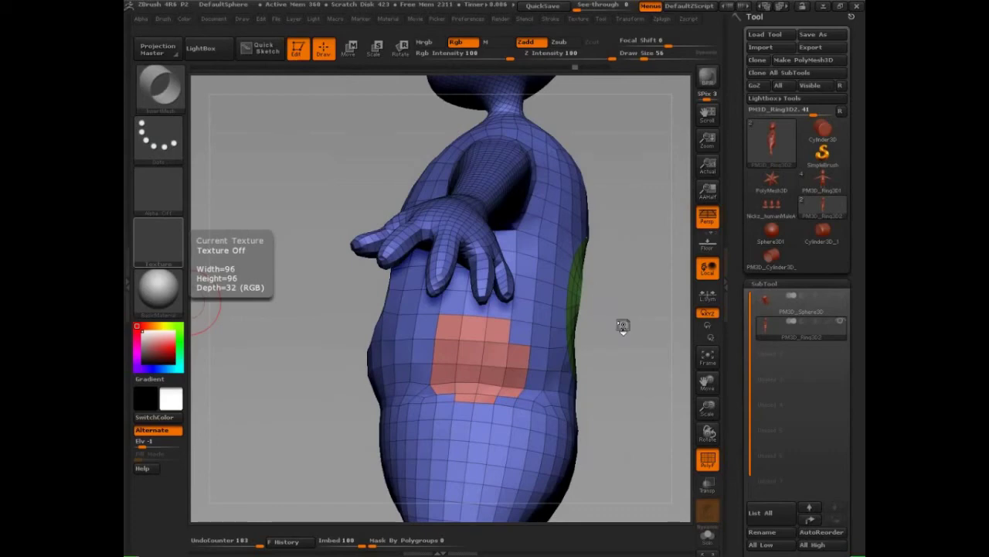
Step: Step back through the undo history to the unmasked body with only the torso's grouped patches, before the cylinder was inserted
{"action": "mouse_move", "coordinate": [623, 326]}
{"action": "left_mouse_down"}
{"action": "mouse_move", "coordinate": [521, 334]}
{"action": "mouse_move", "coordinate": [573, 341]}
{"action": "left_mouse_up"}
{"action": "key", "text": "f"}
{"action": "left_click_drag", "start_coordinate": [557, 428], "coordinate": [529, 332], "text": "alt"}
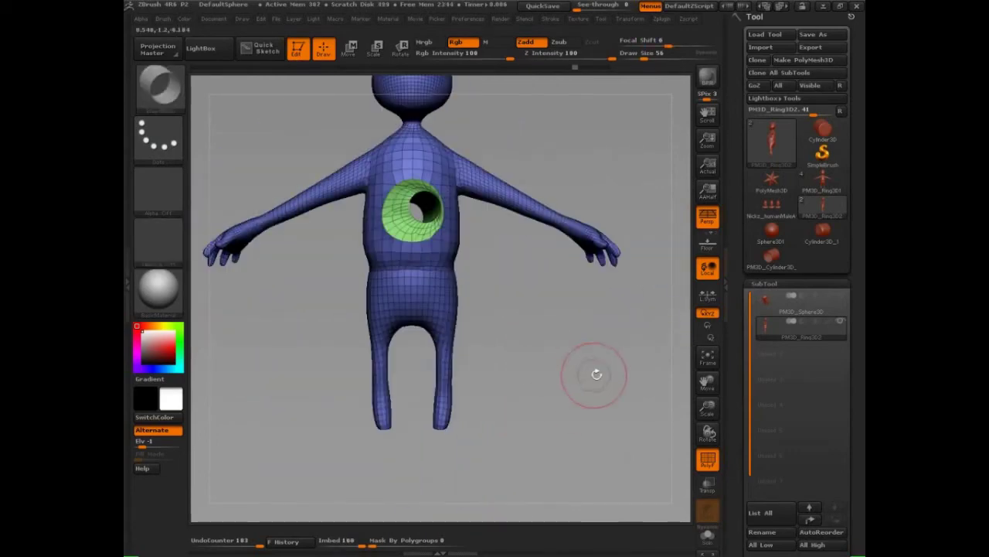
{"action": "key", "text": "ctrl+z"}
{"action": "key", "text": "ctrl+z"}
{"action": "key", "text": "ctrl+z"}
{"action": "key", "text": "ctrl+z"}
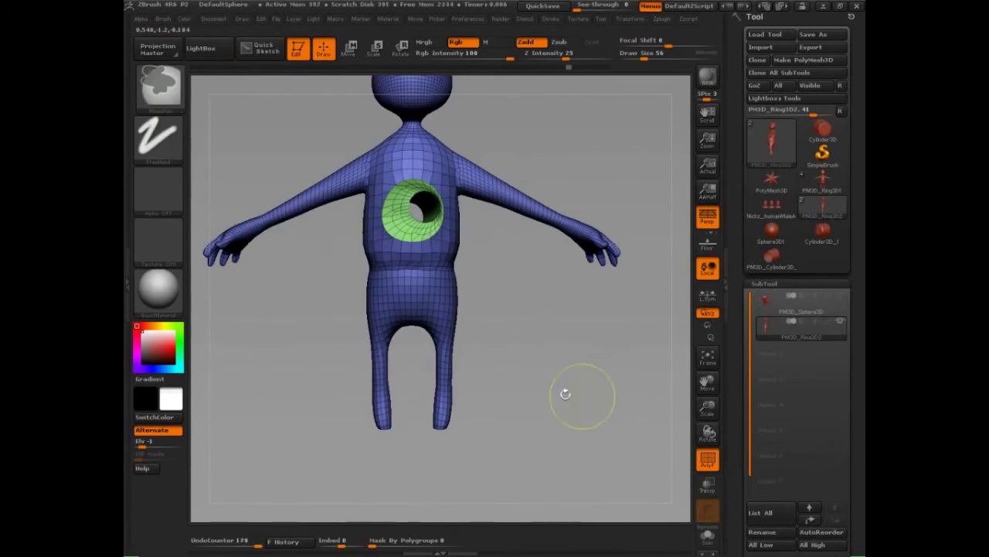
{"action": "key", "text": "ctrl+z"}
{"action": "key", "text": "ctrl+z"}
{"action": "key", "text": "ctrl+z"}
{"action": "key", "text": "ctrl+z"}
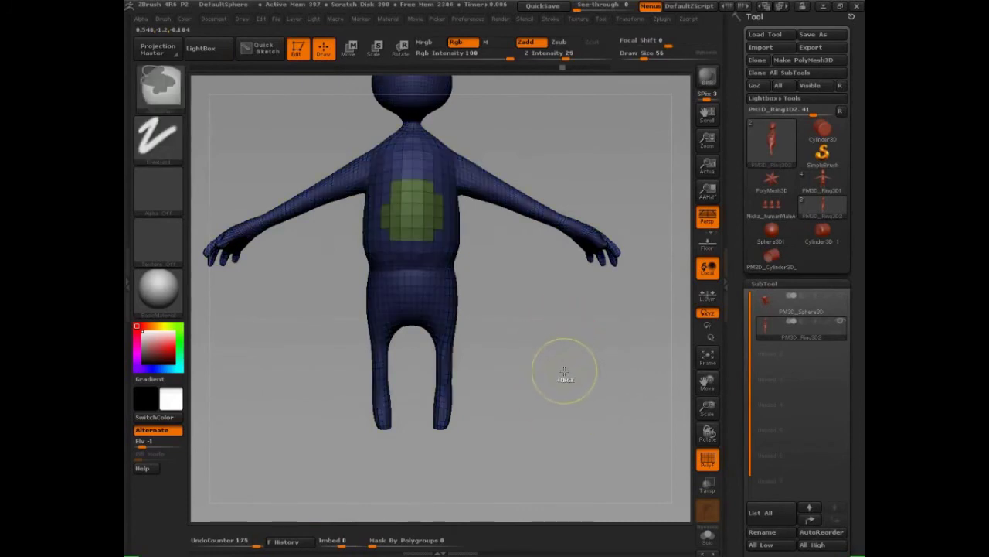
{"action": "key", "text": "ctrl+shift+z"}
{"action": "key", "text": "ctrl+shift+z"}
{"action": "key", "text": "ctrl+shift+z"}
{"action": "key", "text": "ctrl+shift+z"}
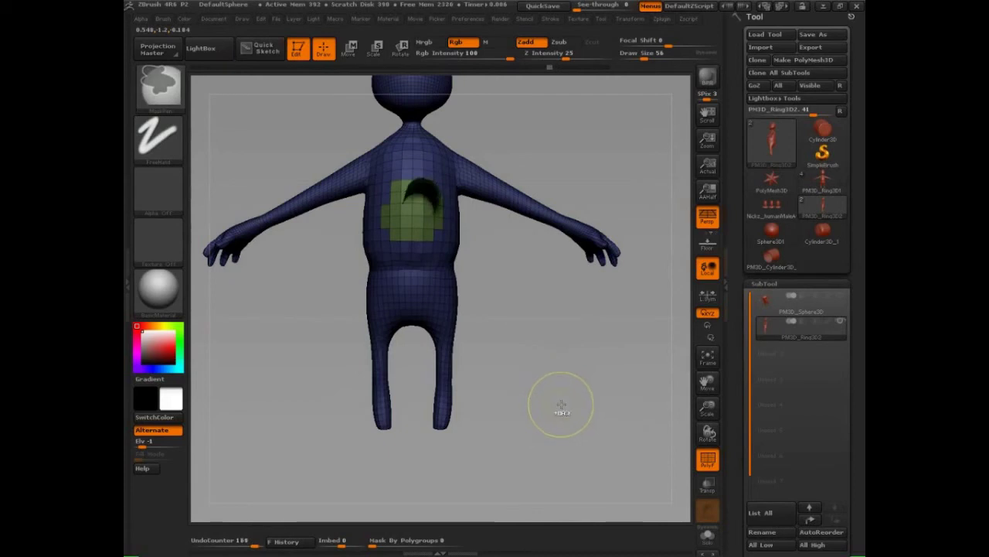
{"action": "key", "text": "ctrl+z"}
{"action": "key", "text": "ctrl+z"}
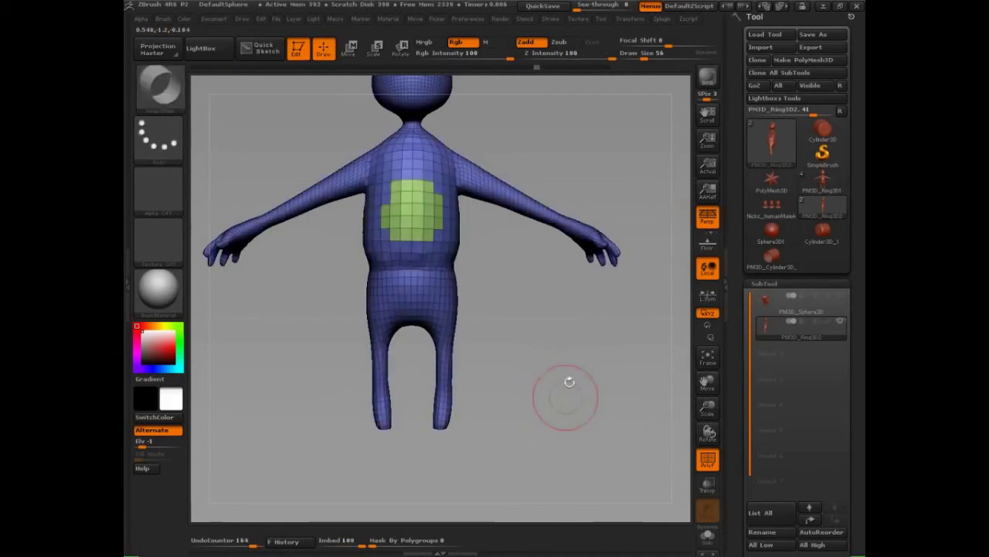
Step: Choose the InsertSphere brush, set the draw size to 24 and insert a sphere on the upper torso beside one shoulder
{"action": "left_click_drag", "start_coordinate": [567, 364], "coordinate": [555, 421], "text": "alt"}
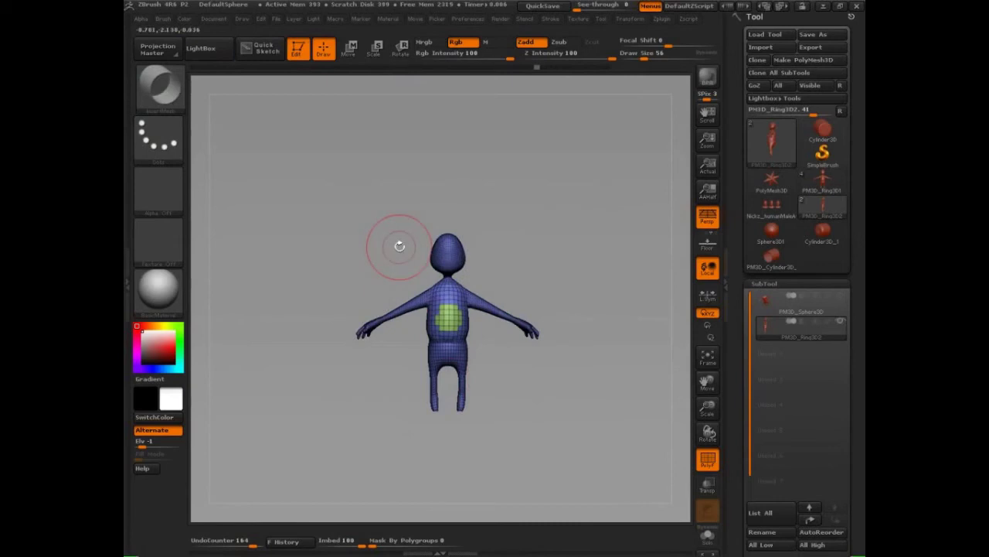
{"action": "key", "text": "b"}
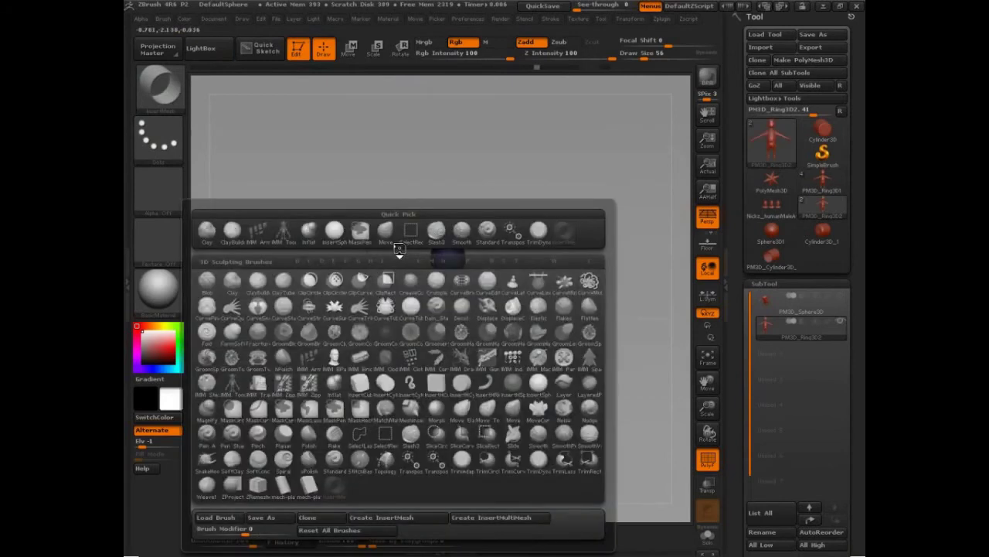
{"action": "key", "text": "s"}
{"action": "key", "text": "t"}
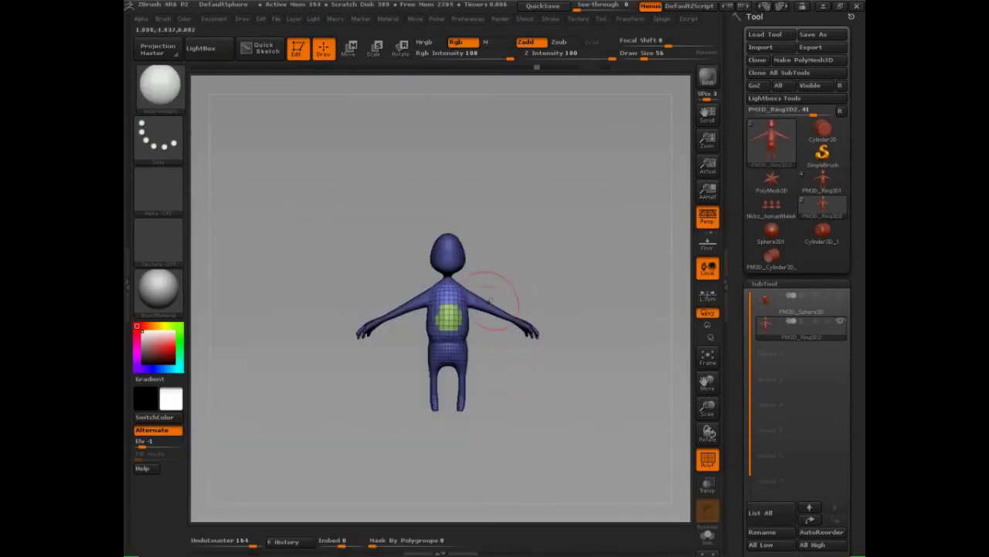
{"action": "key", "text": "space"}
{"action": "left_click_drag", "start_coordinate": [490, 303], "coordinate": [480, 303]}
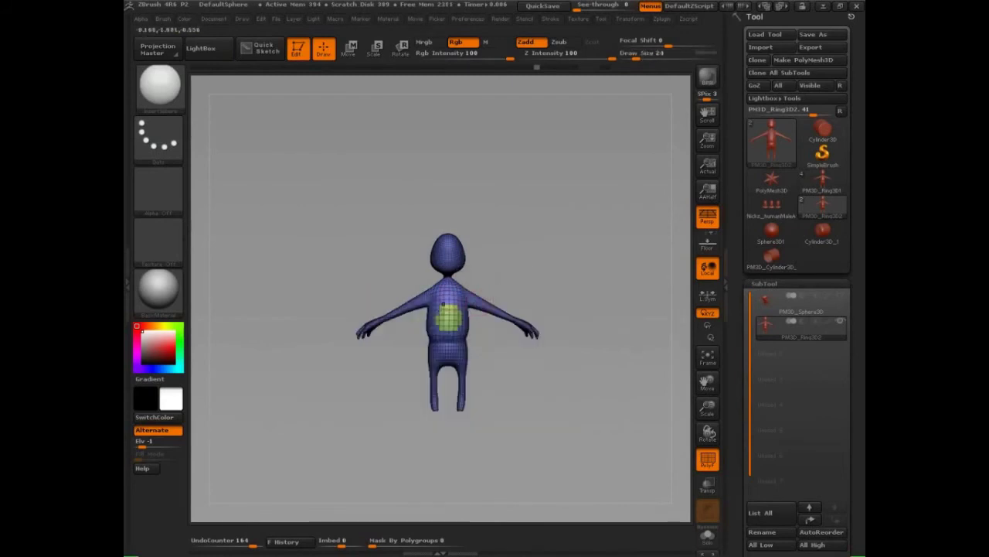
{"action": "right_click_drag", "start_coordinate": [445, 309], "coordinate": [566, 358], "text": "ctrl"}
{"action": "left_click_drag", "start_coordinate": [566, 358], "coordinate": [472, 325]}
{"action": "left_click_drag", "start_coordinate": [412, 279], "coordinate": [439, 312]}
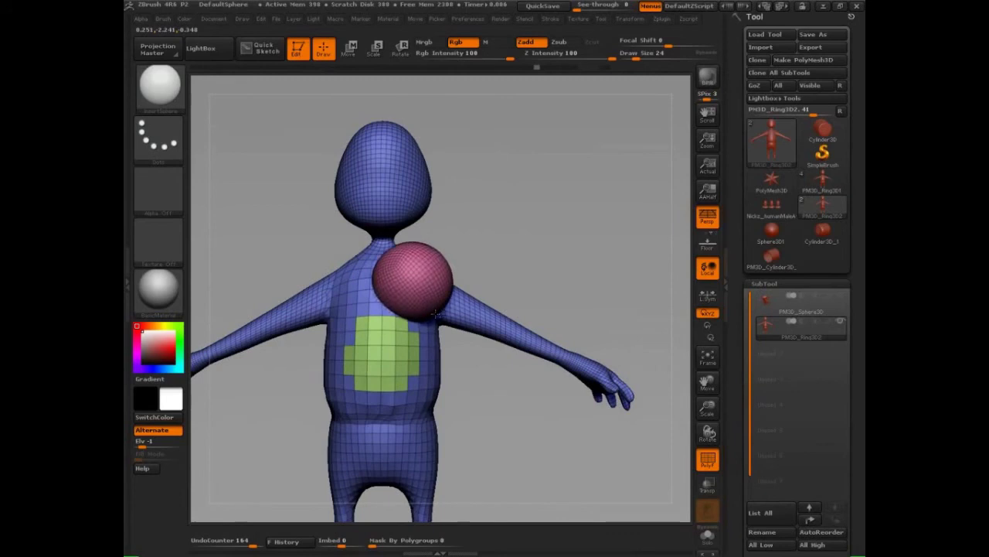
{"action": "mouse_move", "coordinate": [545, 485]}
{"action": "left_mouse_down"}
{"action": "mouse_move", "coordinate": [479, 495]}
{"action": "mouse_move", "coordinate": [523, 473]}
{"action": "mouse_move", "coordinate": [545, 507]}
{"action": "left_mouse_up"}
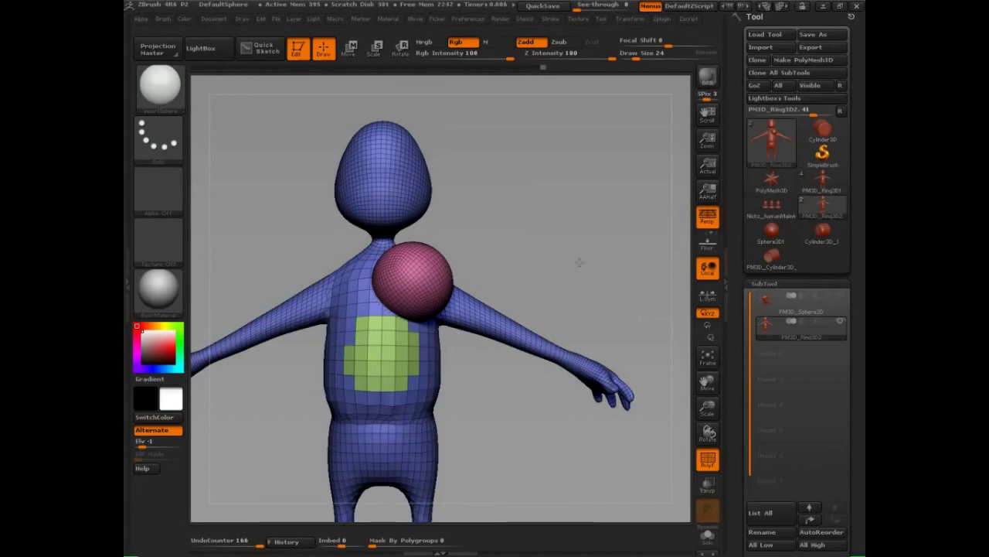
Step: Switch back and forth between the PM3D_Ring3D2 and PM3D_Sphere3D subtools, leaving PM3D_Sphere3D active
{"action": "left_click_drag", "start_coordinate": [579, 262], "coordinate": [678, 407]}
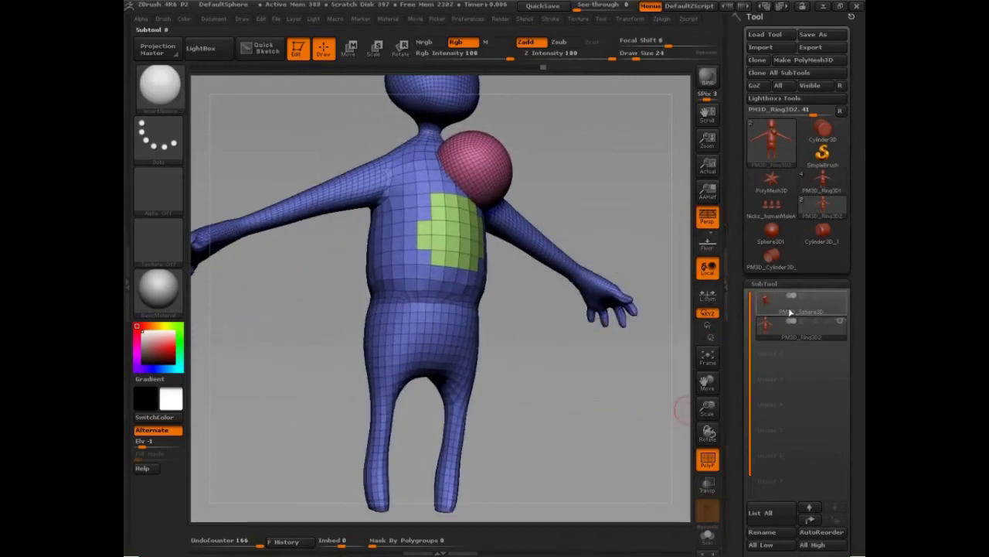
{"action": "left_click", "coordinate": [790, 312]}
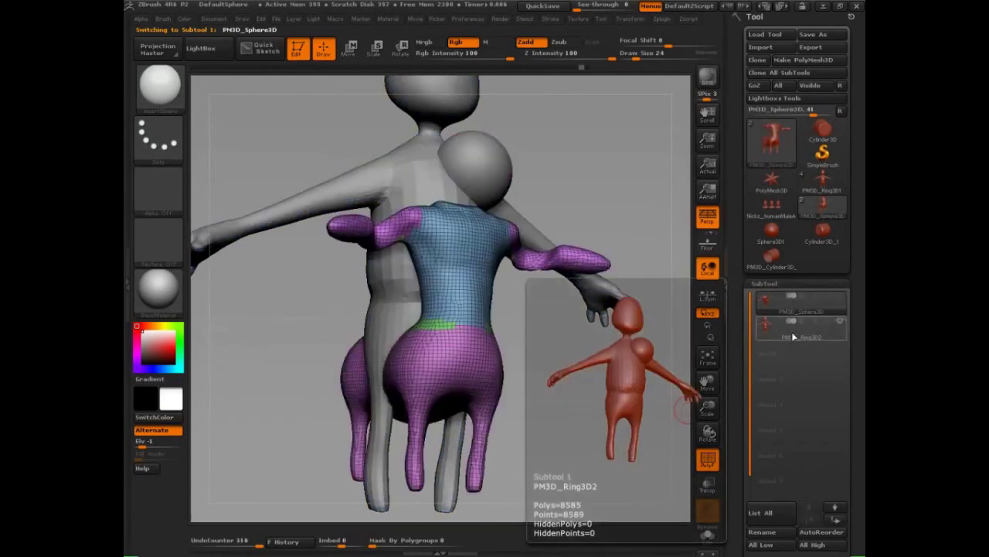
{"action": "left_click", "coordinate": [795, 310]}
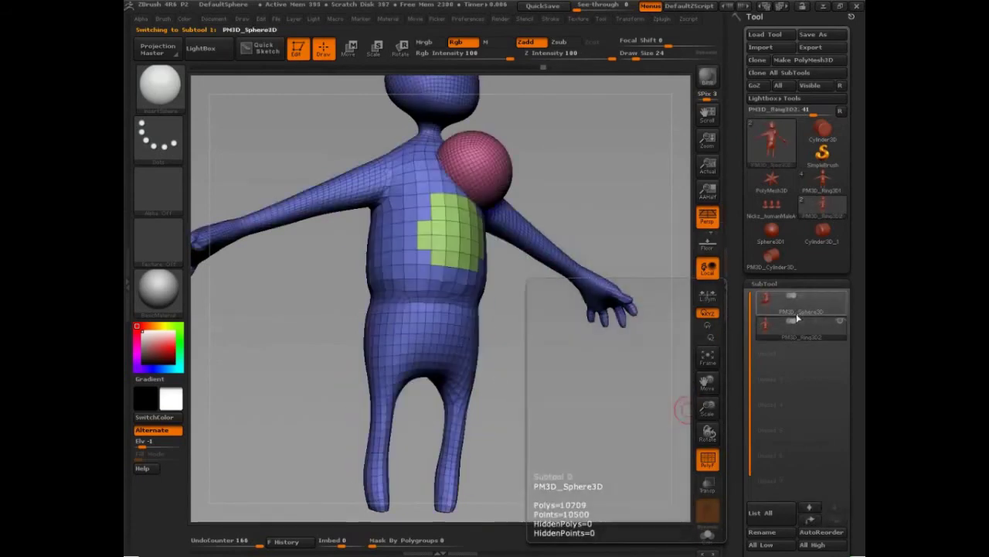
{"action": "left_click", "coordinate": [796, 318]}
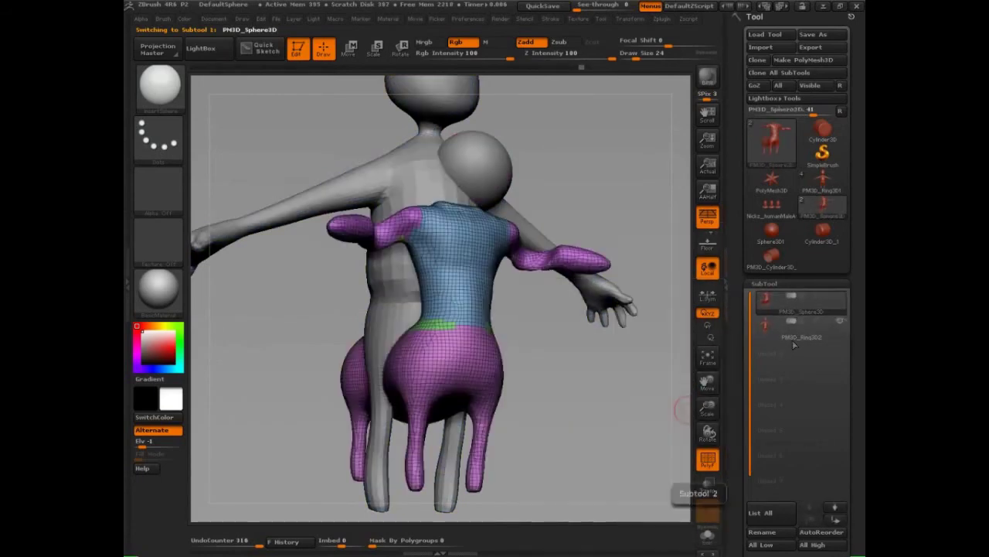
Step: Make PM3D_Ring3D2 the active subtool and undo the sphere inserted on its upper torso
{"action": "left_click", "coordinate": [793, 338]}
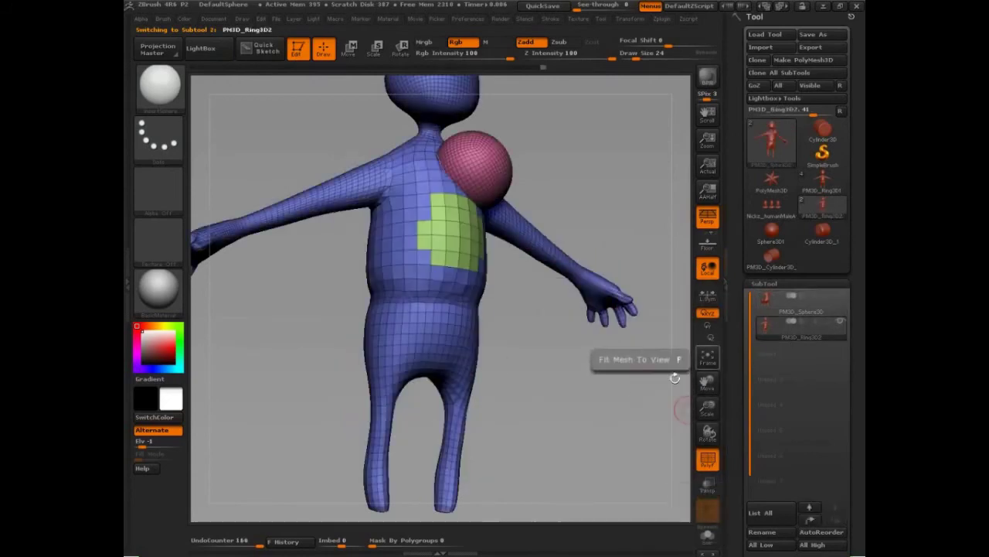
{"action": "left_click_drag", "start_coordinate": [601, 404], "coordinate": [601, 447]}
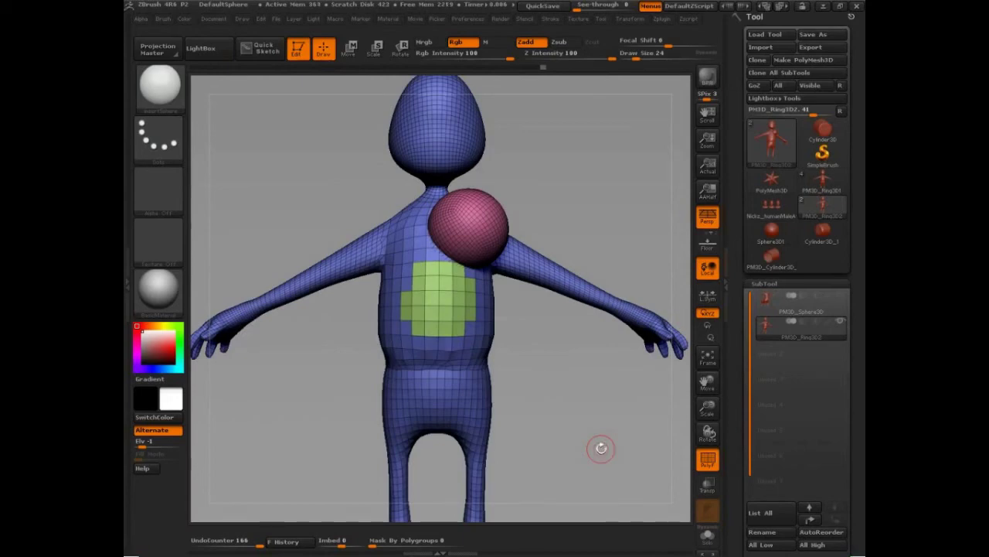
{"action": "left_click_drag", "start_coordinate": [610, 204], "coordinate": [584, 294]}
{"action": "key", "text": "ctrl+z"}
{"action": "key", "text": "ctrl+z"}
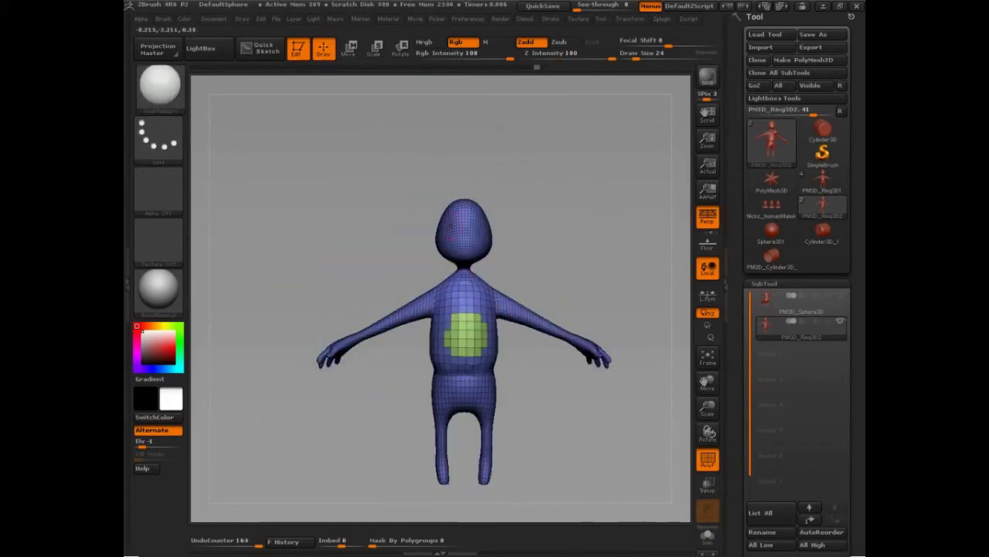
Step: Mask the whole head, turn it into its own polygroup and clear the mask
{"action": "mouse_move", "coordinate": [383, 170]}
{"action": "left_mouse_down", "text": "ctrl"}
{"action": "mouse_move", "coordinate": [433, 186]}
{"action": "mouse_move", "coordinate": [550, 266]}
{"action": "left_mouse_up", "text": "ctrl"}
{"action": "mouse_move", "coordinate": [580, 433]}
{"action": "left_mouse_down"}
{"action": "mouse_move", "coordinate": [528, 432]}
{"action": "mouse_move", "coordinate": [569, 422]}
{"action": "left_mouse_up"}
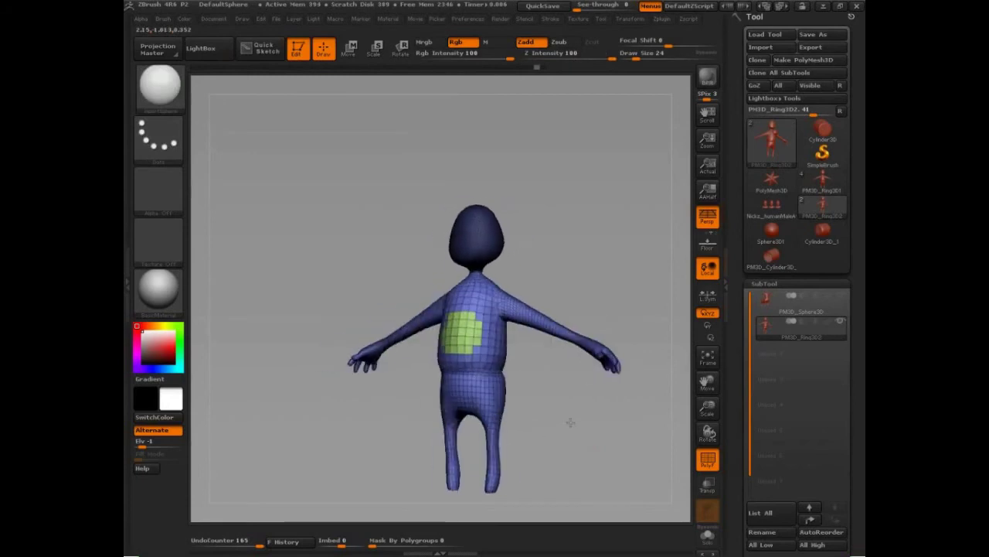
{"action": "mouse_move", "coordinate": [607, 289]}
{"action": "left_mouse_down"}
{"action": "mouse_move", "coordinate": [613, 422]}
{"action": "mouse_move", "coordinate": [610, 289]}
{"action": "mouse_move", "coordinate": [626, 291]}
{"action": "left_mouse_up"}
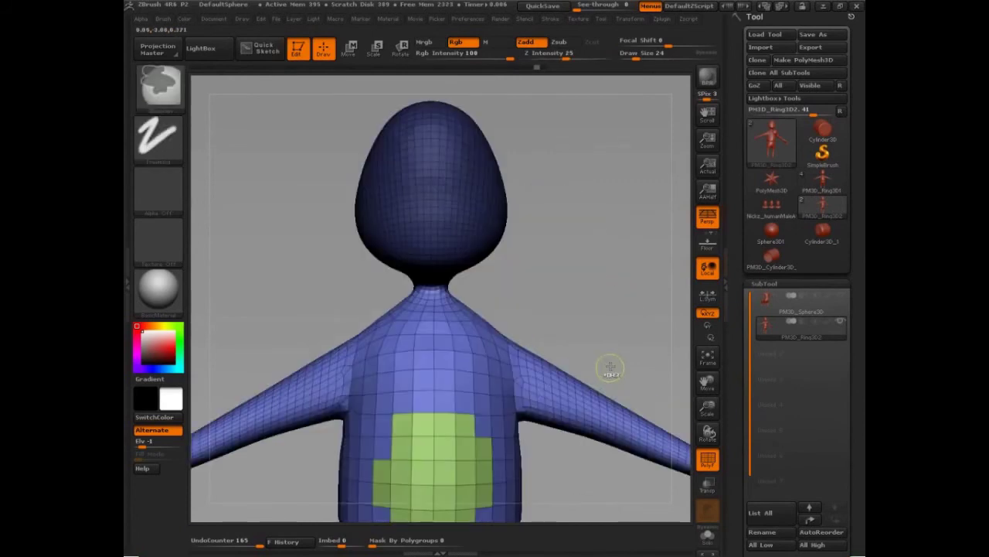
{"action": "mouse_move", "coordinate": [609, 368]}
{"action": "left_mouse_down", "text": "ctrl"}
{"action": "mouse_move", "coordinate": [552, 408]}
{"action": "mouse_move", "coordinate": [490, 412]}
{"action": "left_mouse_up", "text": "ctrl"}
Step: Check the head's polygroup by isolating it and inverting the visibility, and show the whole figure again
{"action": "left_click", "coordinate": [486, 212], "text": "ctrl+shift"}
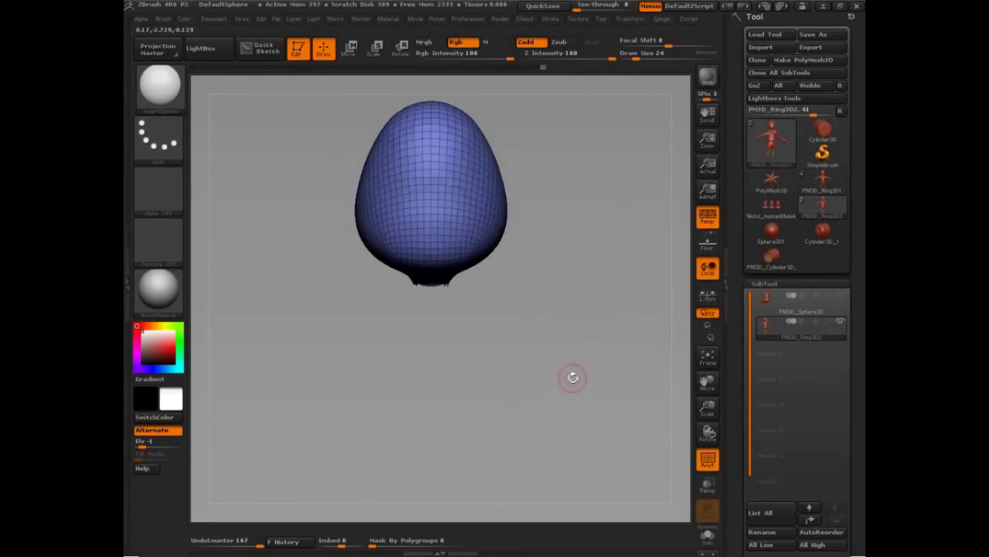
{"action": "key", "text": "ctrl"}
{"action": "key", "text": "ctrl+shift"}
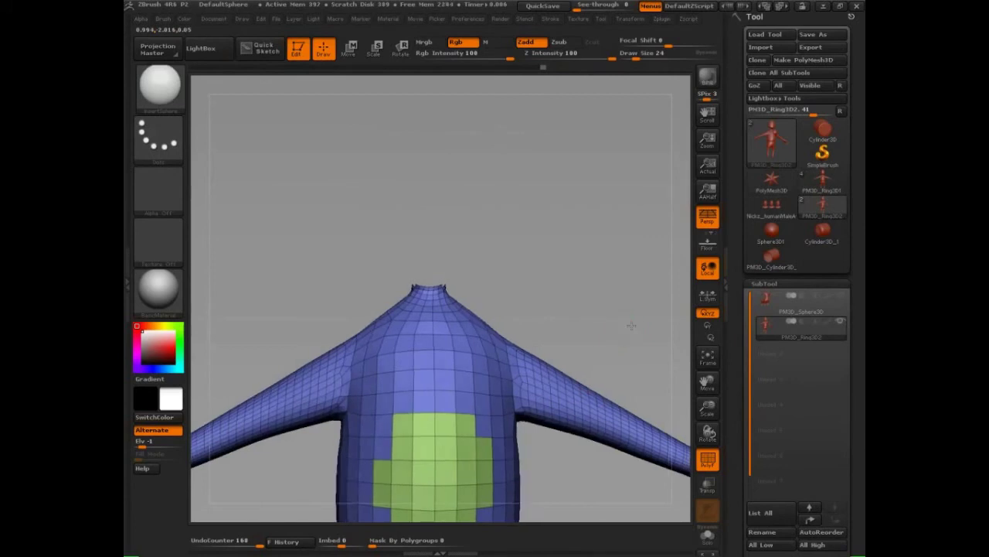
{"action": "mouse_move", "coordinate": [623, 329]}
{"action": "left_mouse_down"}
{"action": "mouse_move", "coordinate": [573, 381]}
{"action": "mouse_move", "coordinate": [566, 436]}
{"action": "mouse_move", "coordinate": [632, 420]}
{"action": "mouse_move", "coordinate": [623, 404]}
{"action": "mouse_move", "coordinate": [640, 356]}
{"action": "mouse_move", "coordinate": [634, 282]}
{"action": "mouse_move", "coordinate": [621, 304]}
{"action": "mouse_move", "coordinate": [614, 385]}
{"action": "mouse_move", "coordinate": [603, 364]}
{"action": "mouse_move", "coordinate": [610, 328]}
{"action": "mouse_move", "coordinate": [579, 358]}
{"action": "mouse_move", "coordinate": [602, 332]}
{"action": "mouse_move", "coordinate": [570, 320]}
{"action": "left_mouse_up"}
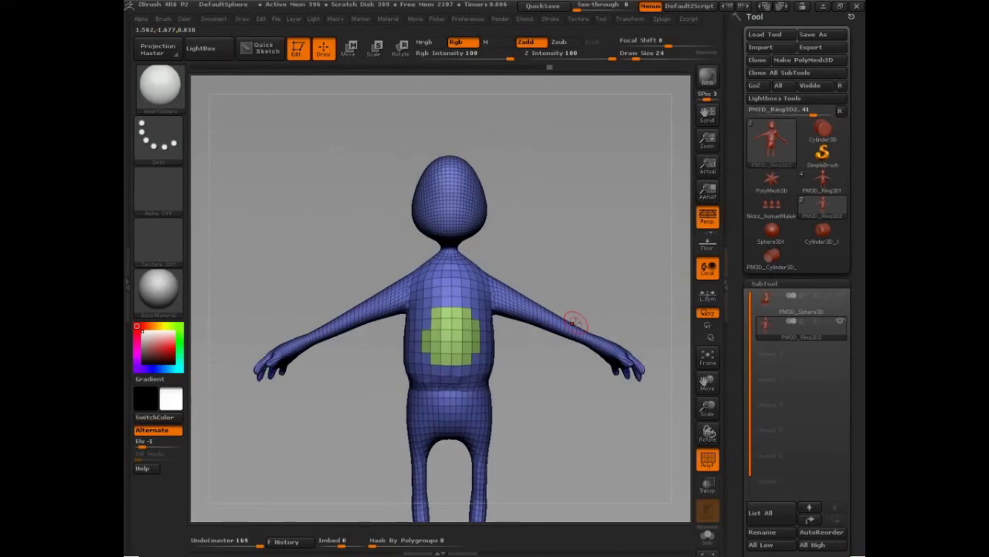
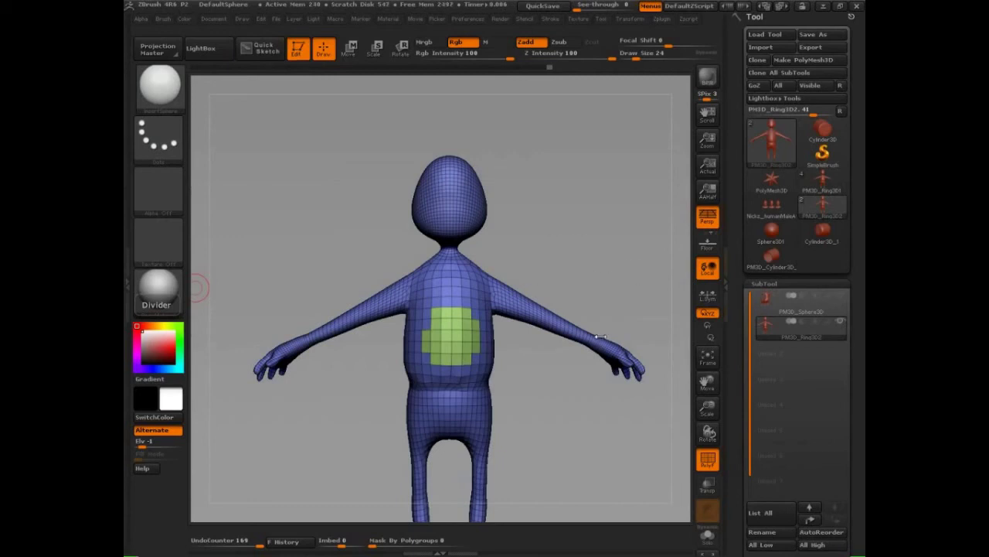
Step: Isolate one forearm with its hand, assign it a new polygroup and unhide the rest of the body
{"action": "mouse_move", "coordinate": [641, 285]}
{"action": "left_mouse_down"}
{"action": "mouse_move", "coordinate": [640, 300]}
{"action": "mouse_move", "coordinate": [625, 299]}
{"action": "left_mouse_up"}
{"action": "mouse_move", "coordinate": [649, 215]}
{"action": "left_mouse_down", "text": "ctrl+shift"}
{"action": "mouse_move", "coordinate": [608, 337]}
{"action": "mouse_move", "coordinate": [533, 345]}
{"action": "mouse_move", "coordinate": [489, 362]}
{"action": "mouse_move", "coordinate": [455, 353]}
{"action": "left_mouse_up", "text": "ctrl+shift"}
{"action": "key", "text": "ctrl+w"}
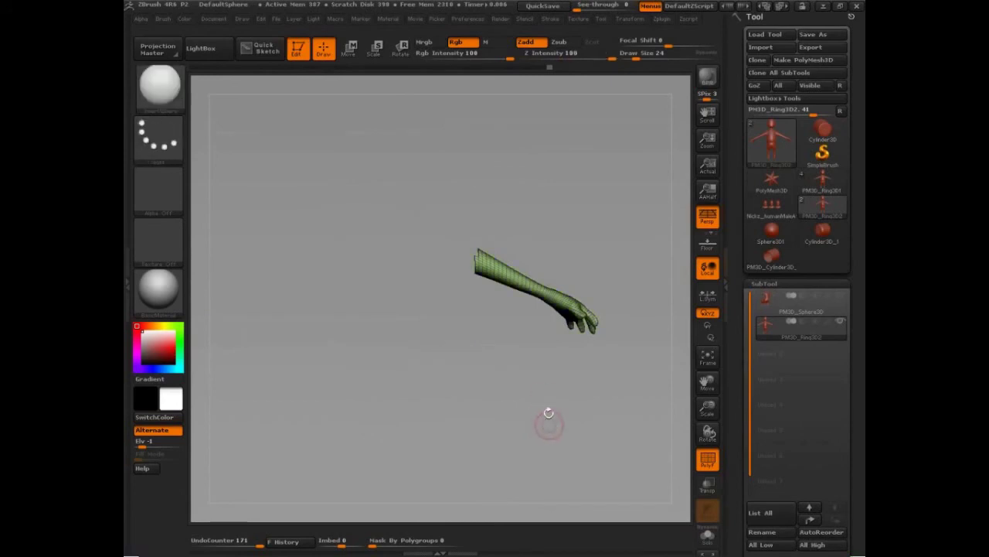
{"action": "left_click", "coordinate": [557, 386], "text": "ctrl+shift"}
{"action": "left_click_drag", "start_coordinate": [572, 405], "coordinate": [565, 436], "text": "alt"}
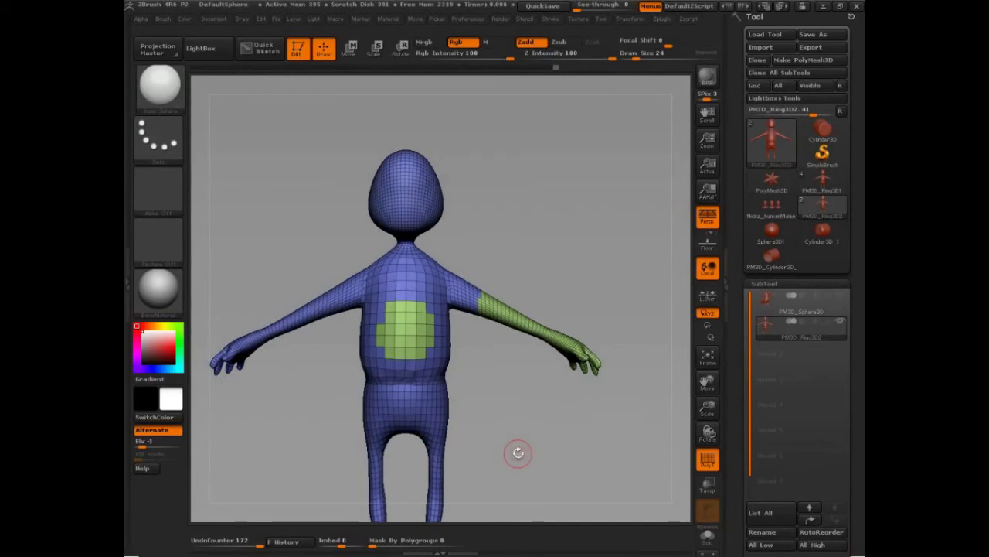
Step: Isolate the head's polygroup and use Split Hidden to separate it from the body as its own subtool
{"action": "left_click", "coordinate": [410, 197], "text": "ctrl+shift"}
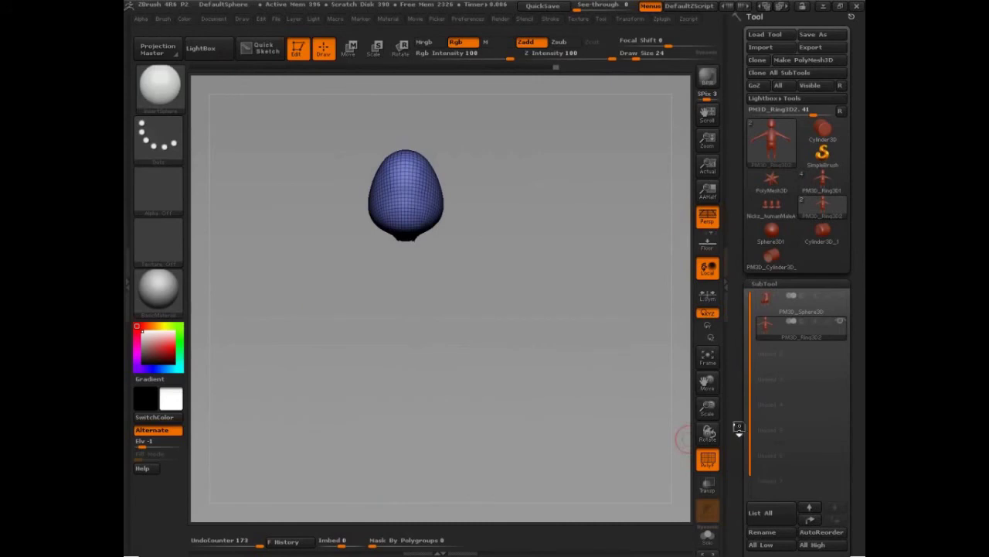
{"action": "left_click_drag", "start_coordinate": [735, 359], "coordinate": [747, 319]}
{"action": "left_click_drag", "start_coordinate": [741, 152], "coordinate": [740, 420]}
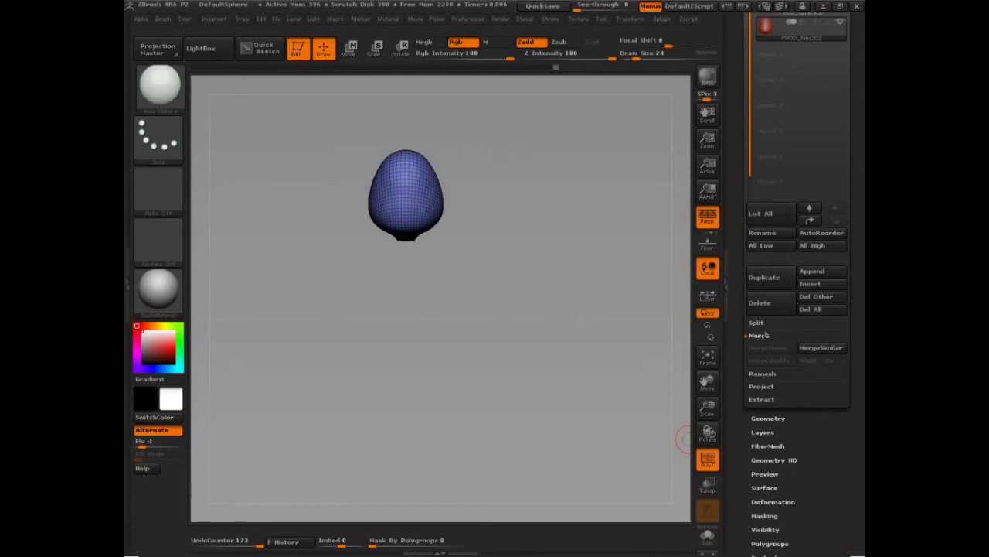
{"action": "left_click", "coordinate": [758, 323]}
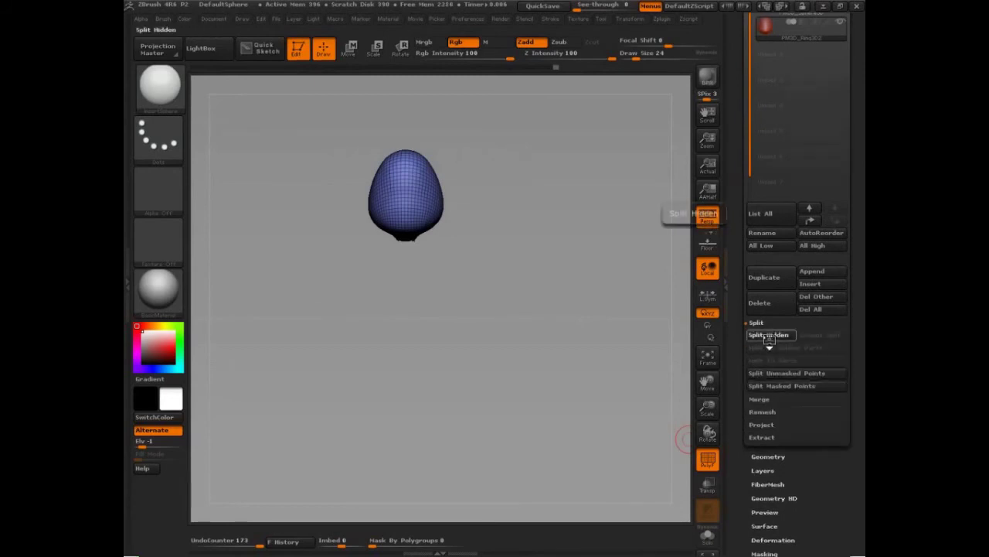
{"action": "left_click", "coordinate": [769, 334]}
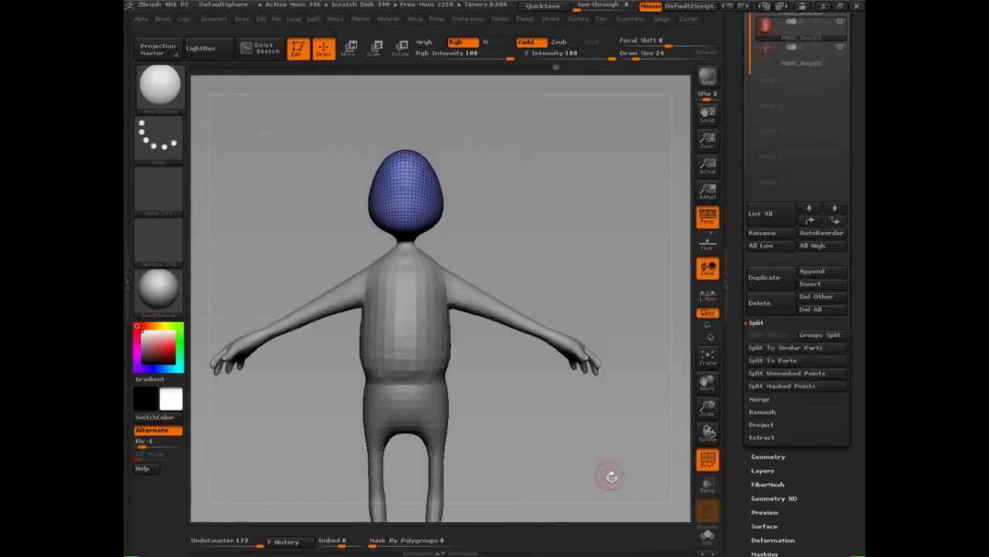
Step: Activate the body subtool, isolate the green forearm polygroup and separate it into its own subtool with Split Hidden
{"action": "left_click", "coordinate": [796, 67]}
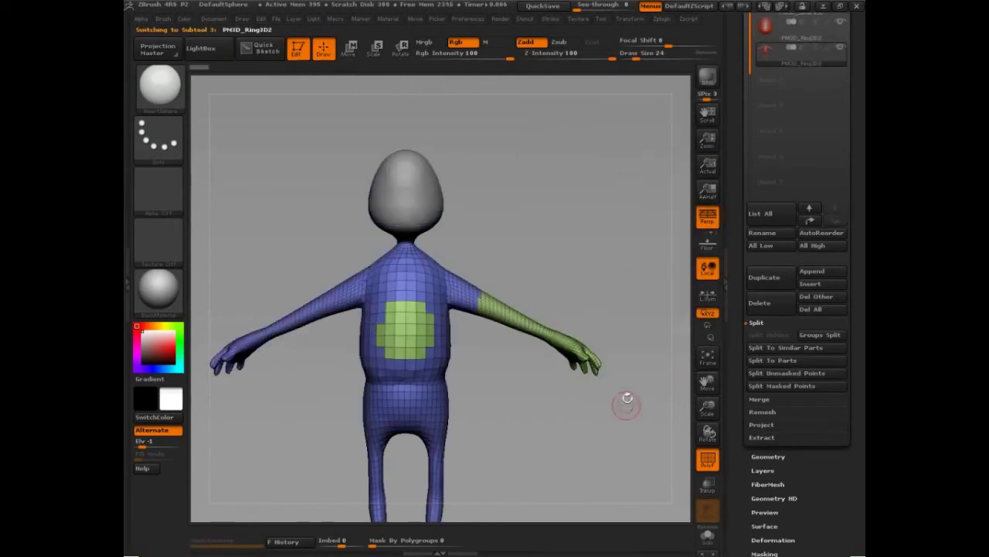
{"action": "left_click", "coordinate": [511, 312], "text": "ctrl+shift"}
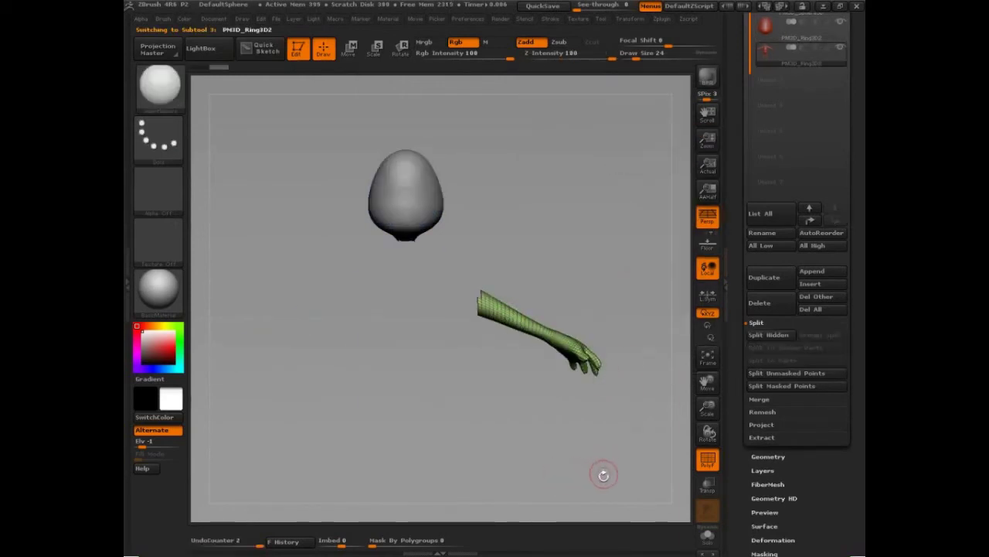
{"action": "left_click", "coordinate": [773, 334]}
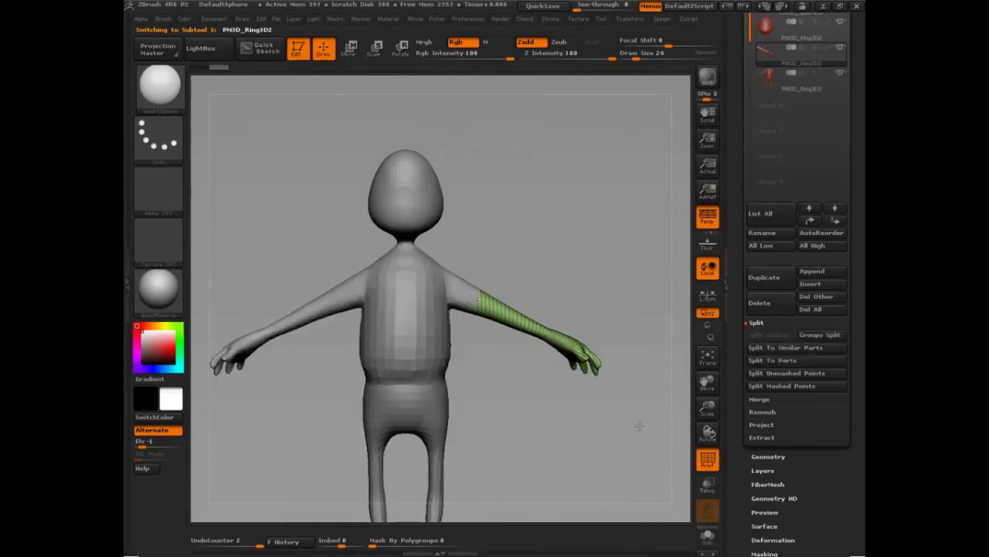
Step: Examine the figure with its separated head and forearm from the front and from several side angles
{"action": "left_click_drag", "start_coordinate": [646, 431], "coordinate": [624, 446], "text": "alt"}
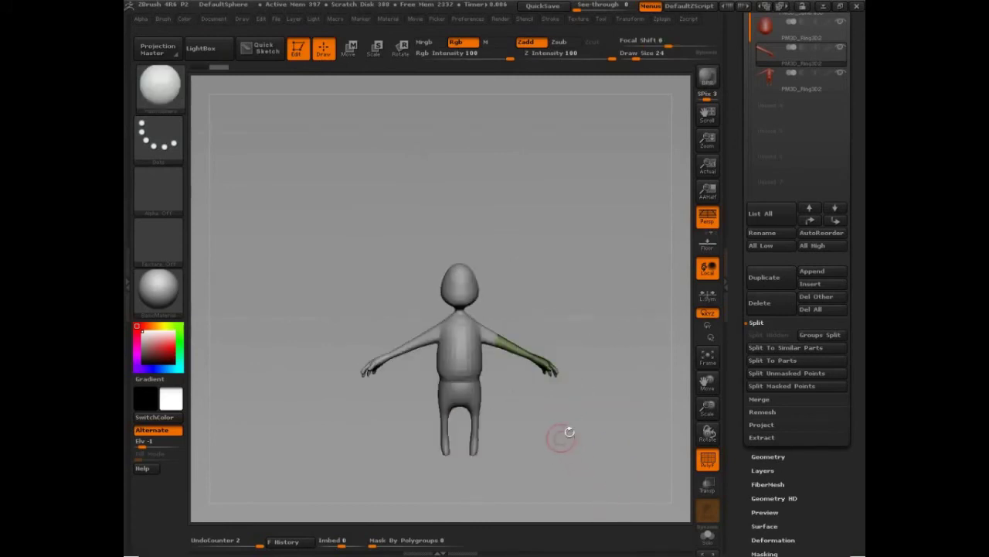
{"action": "left_click_drag", "start_coordinate": [563, 435], "coordinate": [597, 420], "text": "alt"}
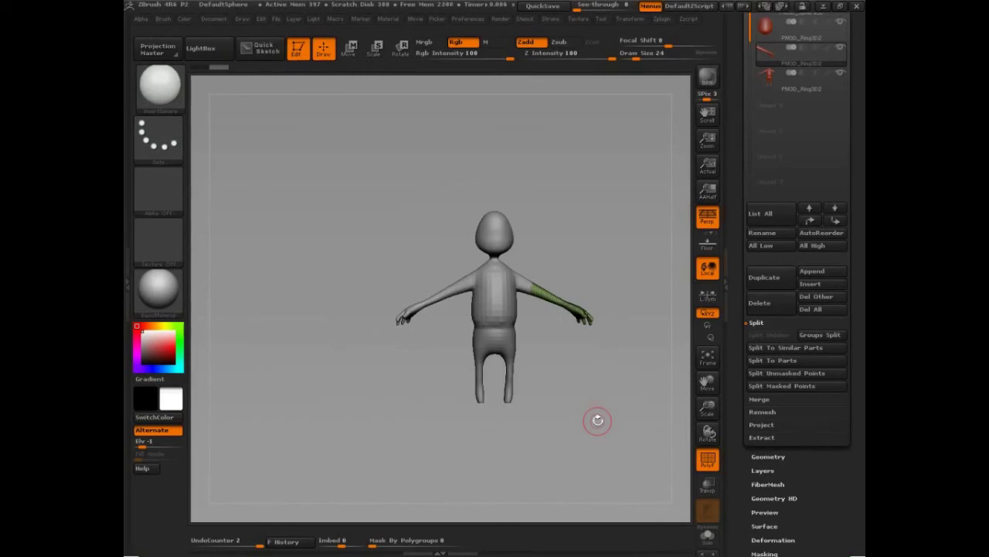
{"action": "left_click_drag", "start_coordinate": [597, 419], "coordinate": [581, 486], "text": "alt"}
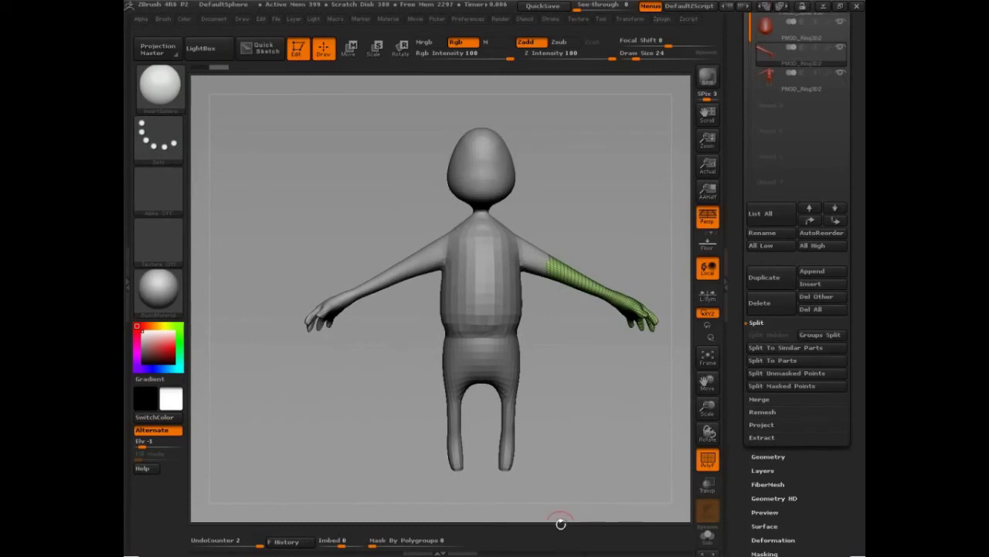
{"action": "left_click_drag", "start_coordinate": [561, 524], "coordinate": [561, 472]}
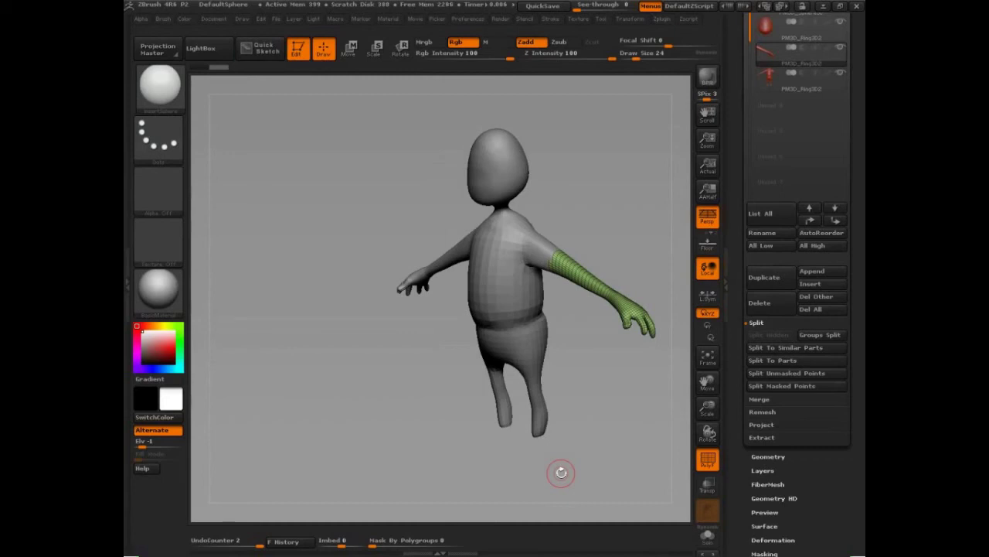
{"action": "left_click_drag", "start_coordinate": [590, 440], "coordinate": [633, 399], "text": "shift"}
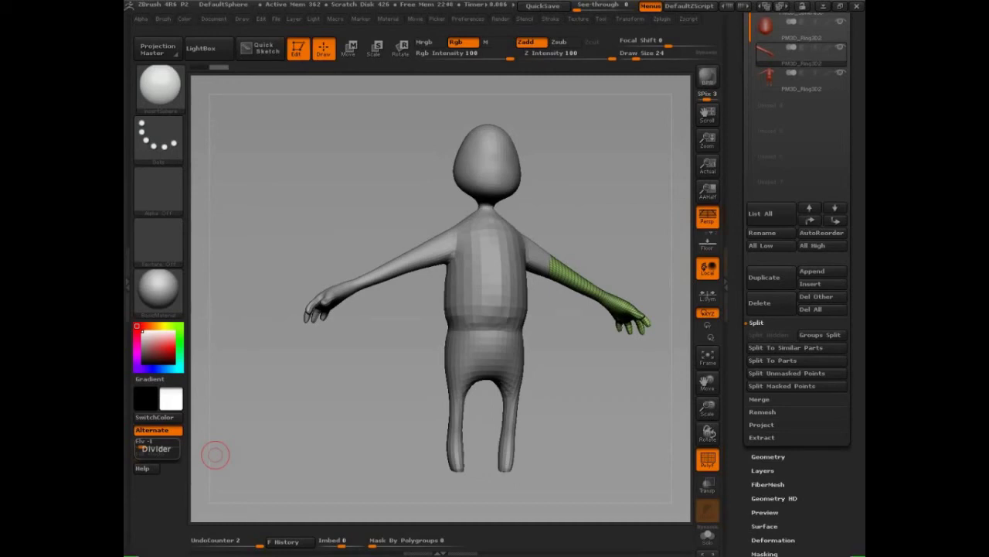
{"action": "key", "text": "ctrl+s"}
{"action": "left_click_drag", "start_coordinate": [338, 194], "coordinate": [308, 197]}
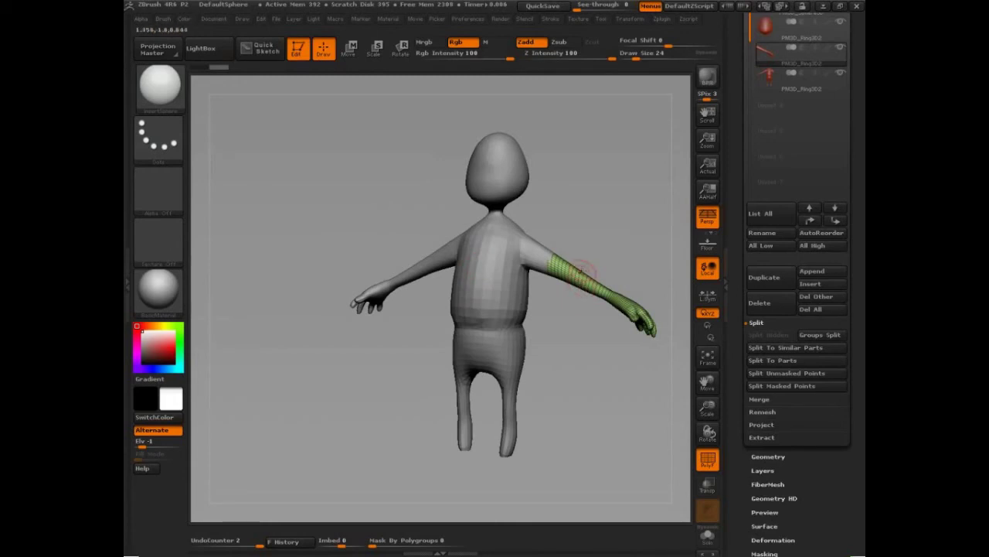
{"action": "left_click_drag", "start_coordinate": [587, 307], "coordinate": [554, 248]}
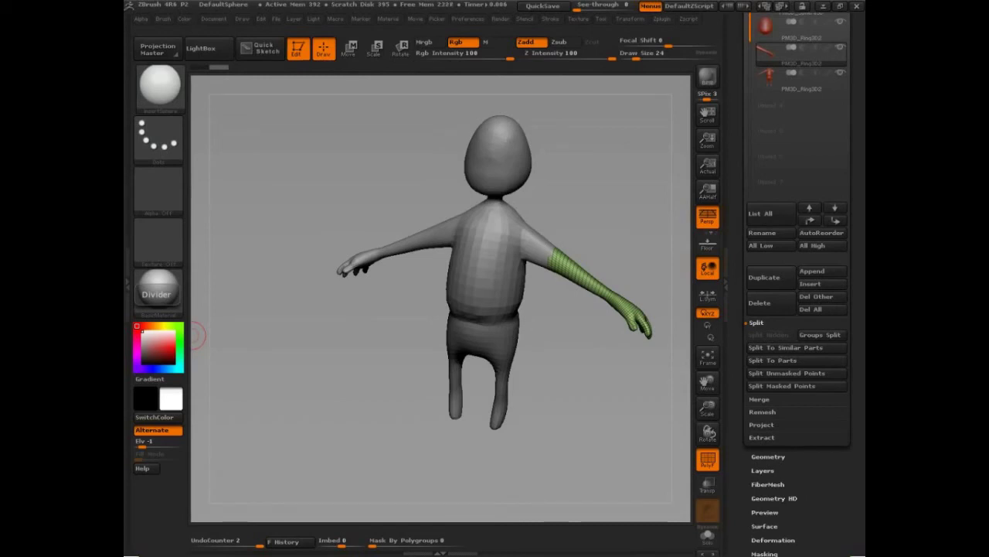
{"action": "left_click_drag", "start_coordinate": [347, 403], "coordinate": [482, 418], "text": "shift"}
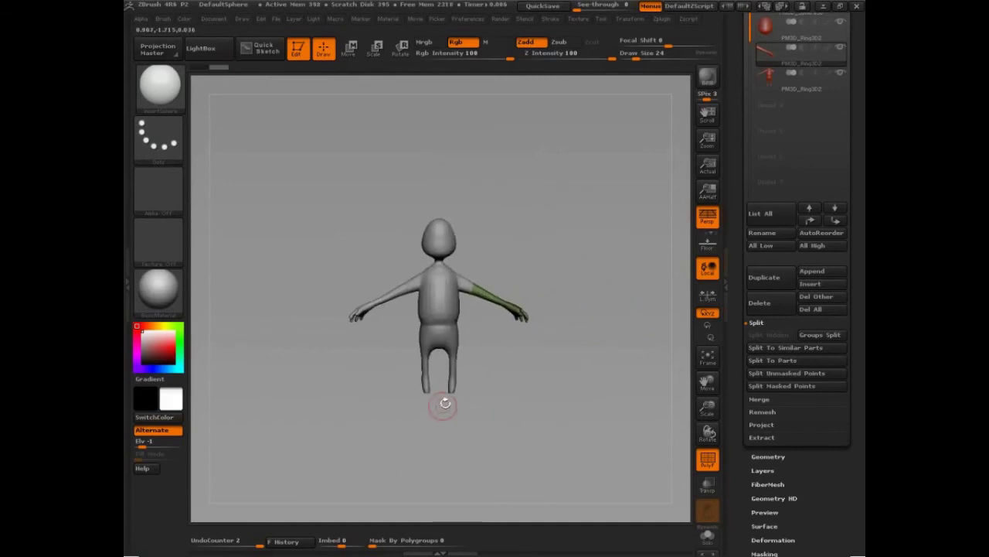
{"action": "mouse_move", "coordinate": [508, 385]}
{"action": "left_mouse_down"}
{"action": "mouse_move", "coordinate": [491, 374]}
{"action": "mouse_move", "coordinate": [487, 425]}
{"action": "mouse_move", "coordinate": [518, 408]}
{"action": "mouse_move", "coordinate": [518, 384]}
{"action": "left_mouse_up"}
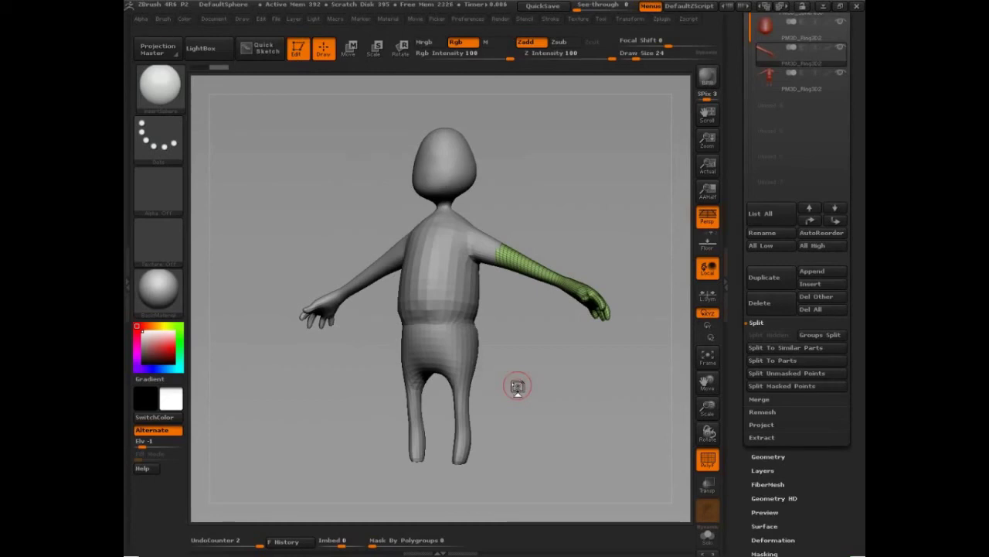
{"action": "left_click_drag", "start_coordinate": [541, 190], "coordinate": [537, 206], "text": "shift"}
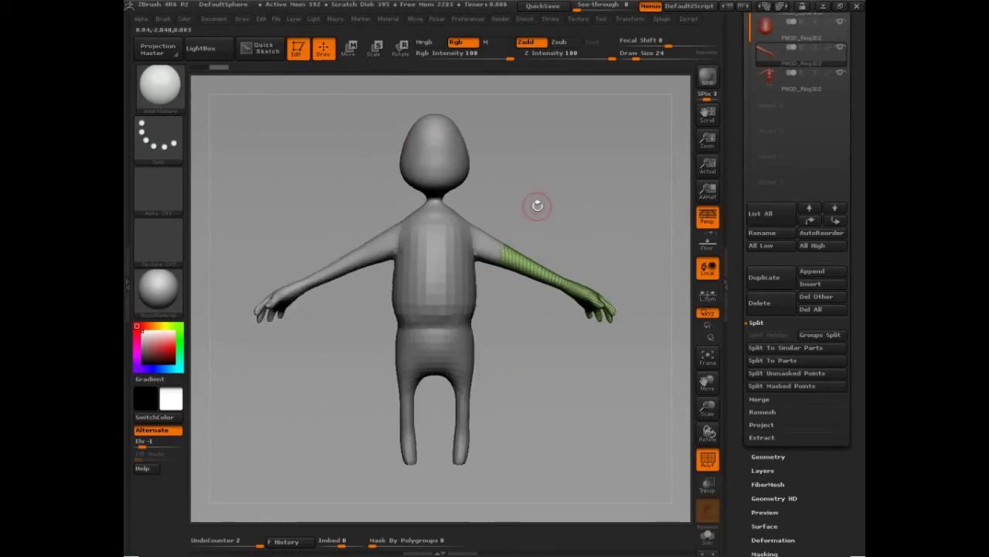
Step: Show the movie TimeLine above the canvas
{"action": "left_click", "coordinate": [412, 23]}
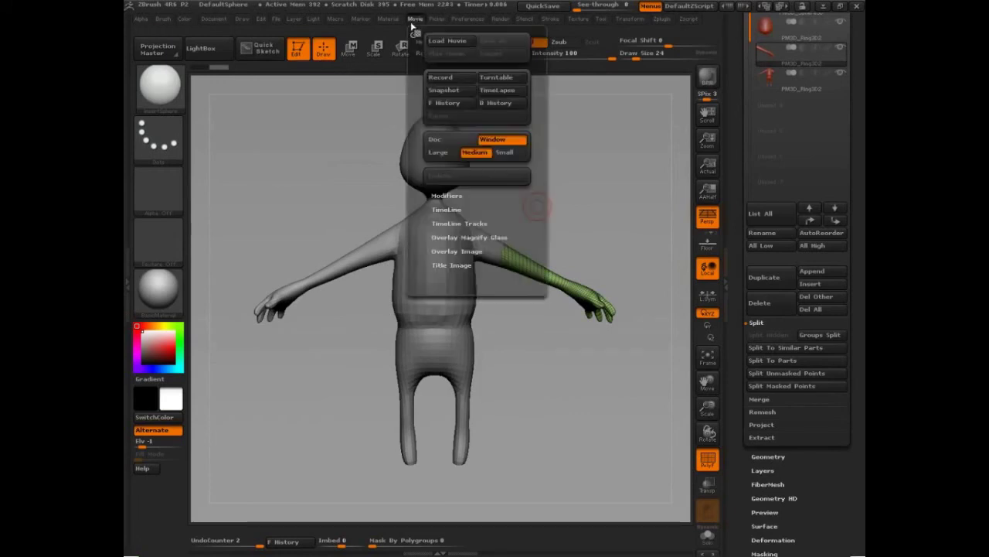
{"action": "left_click", "coordinate": [449, 209]}
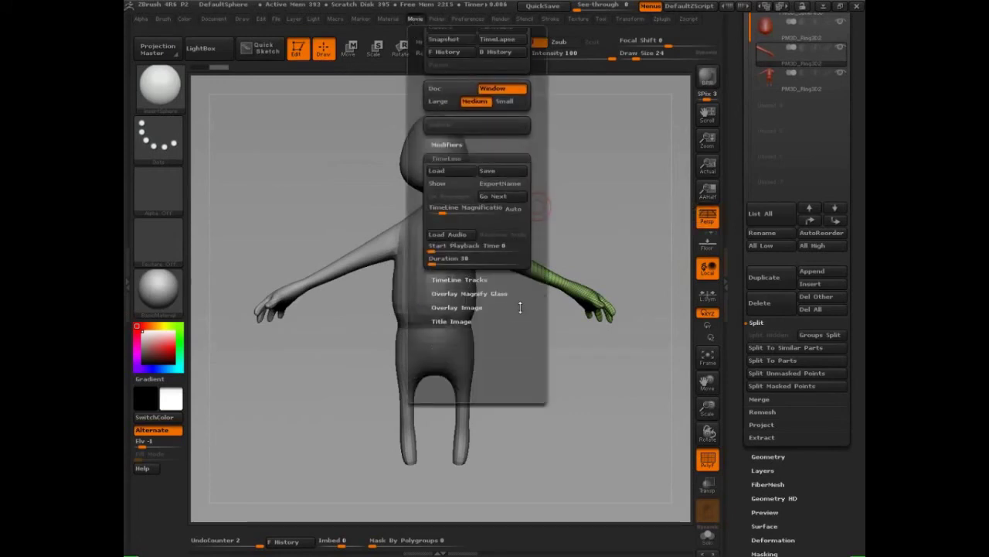
{"action": "scroll", "coordinate": [520, 307], "scroll_direction": "up", "scroll_amount": 3}
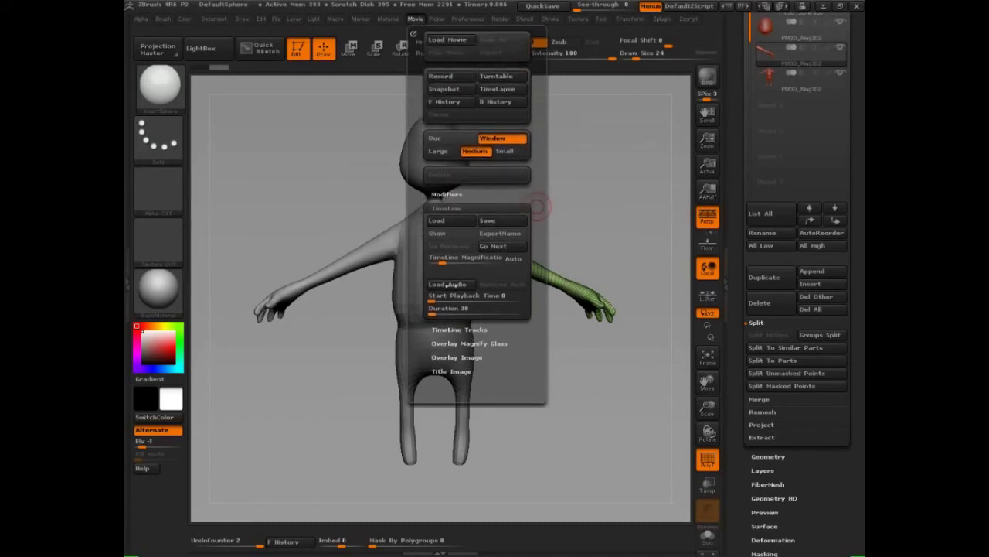
{"action": "left_click", "coordinate": [459, 239]}
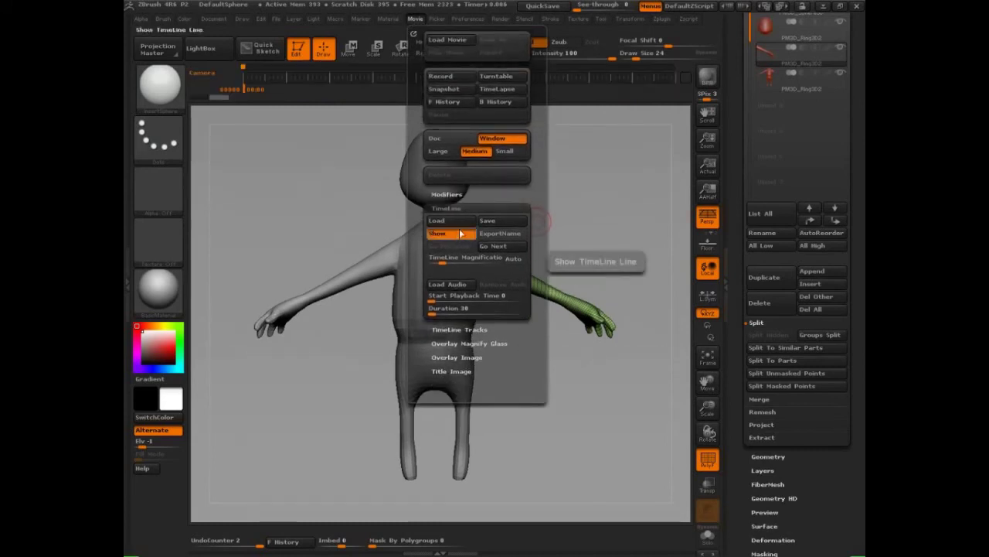
Step: Add a front-view camera keyframe near the timeline's start and a rotated-view one at about 4.5 seconds, and return to the first keyframe
{"action": "left_click", "coordinate": [253, 78]}
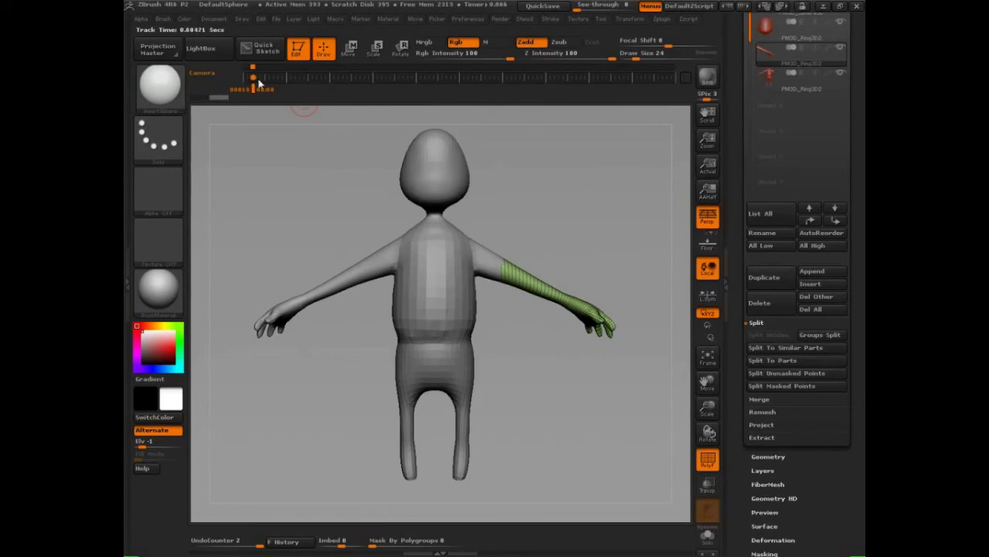
{"action": "left_click", "coordinate": [305, 78]}
{"action": "left_click_drag", "start_coordinate": [582, 397], "coordinate": [554, 371]}
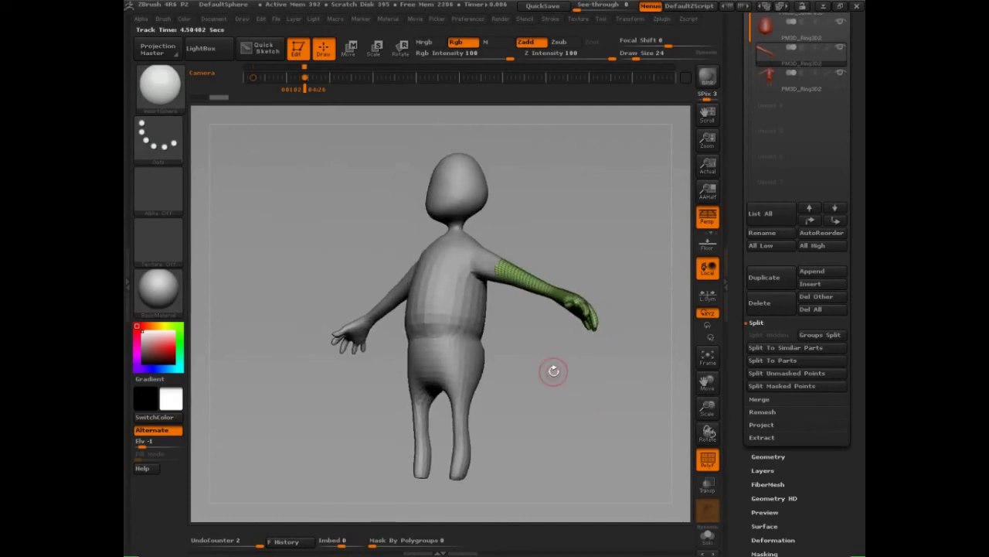
{"action": "left_click", "coordinate": [253, 79]}
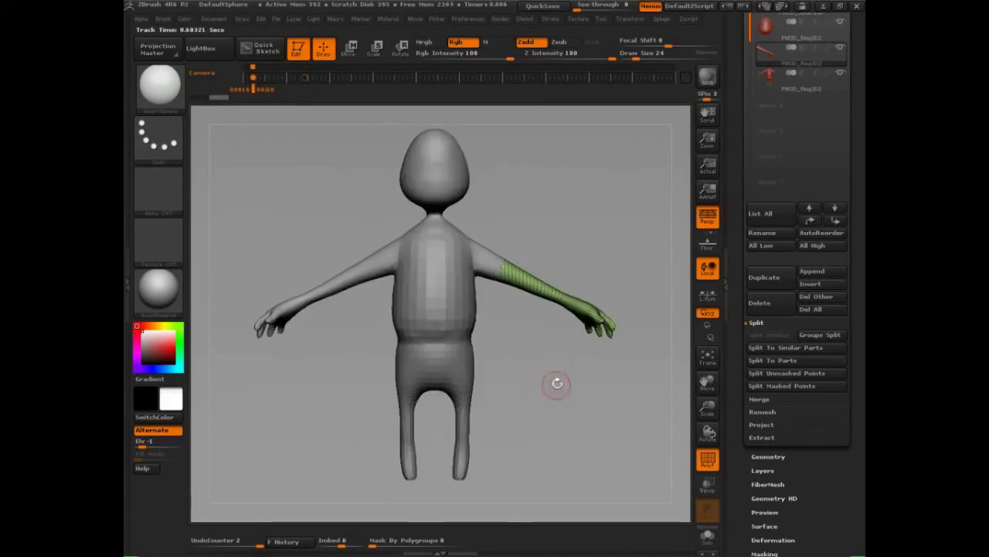
Step: Store a rotated three-quarter view as a third camera keyframe at about 6.8 seconds, and return to the second keyframe
{"action": "left_click_drag", "start_coordinate": [556, 383], "coordinate": [555, 390]}
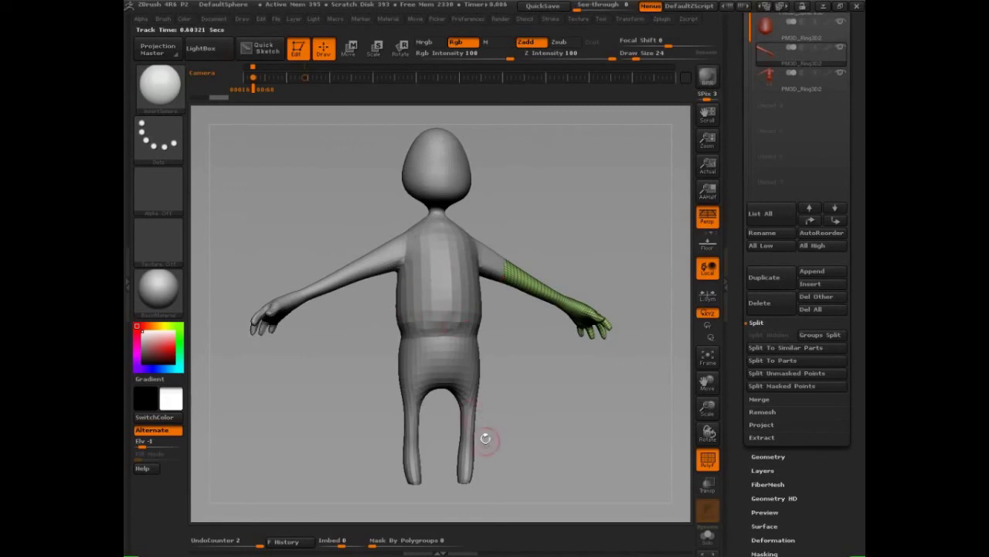
{"action": "left_click", "coordinate": [306, 79]}
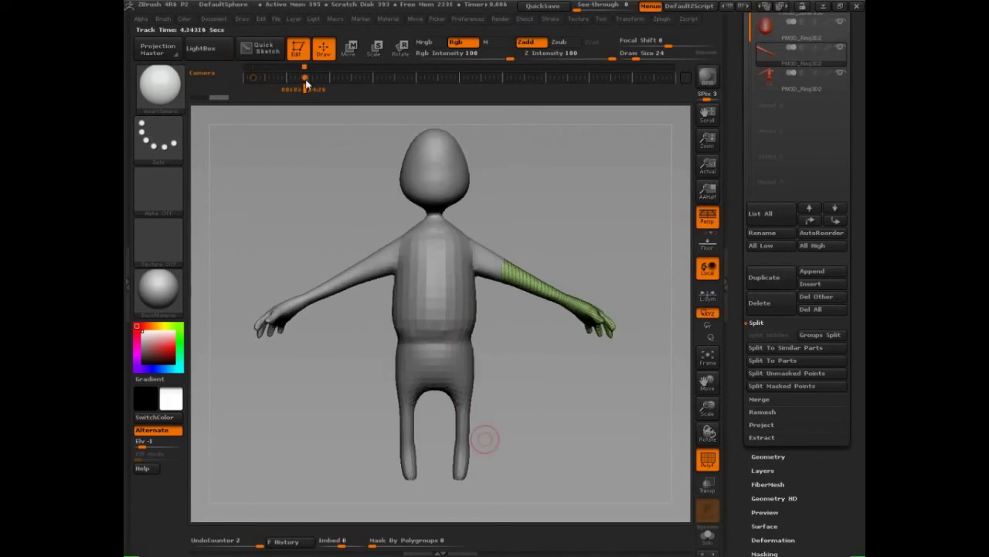
{"action": "left_click_drag", "start_coordinate": [559, 223], "coordinate": [530, 198]}
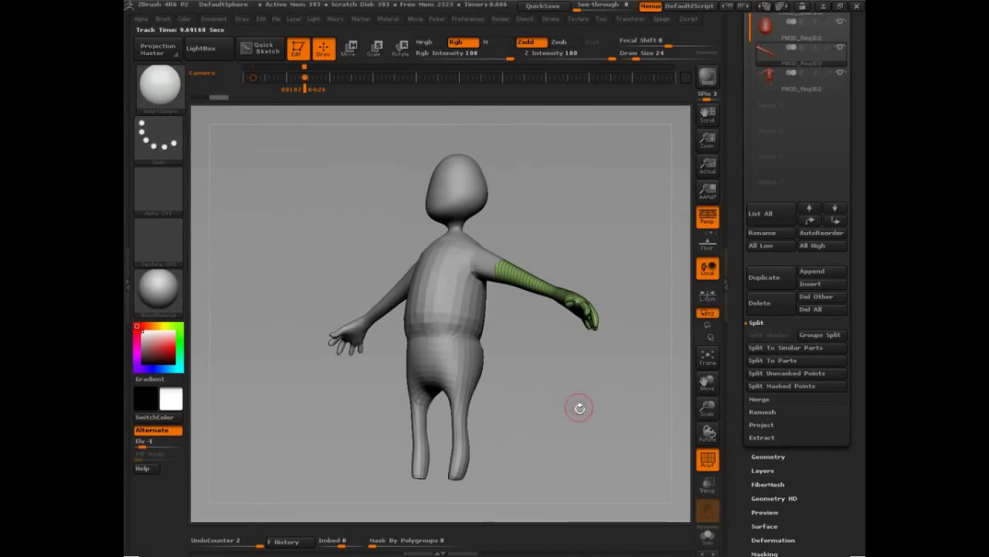
{"action": "left_click", "coordinate": [341, 77]}
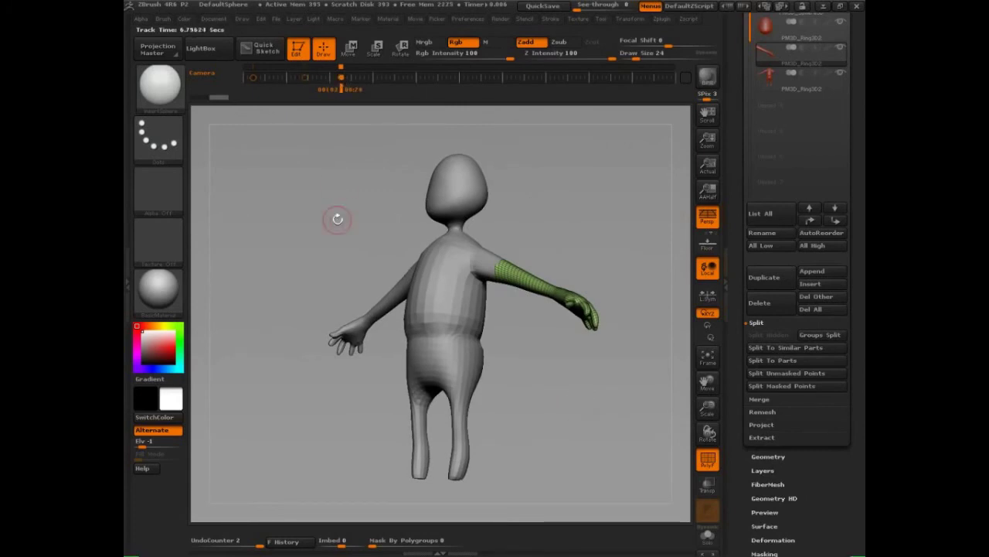
{"action": "left_click", "coordinate": [305, 78]}
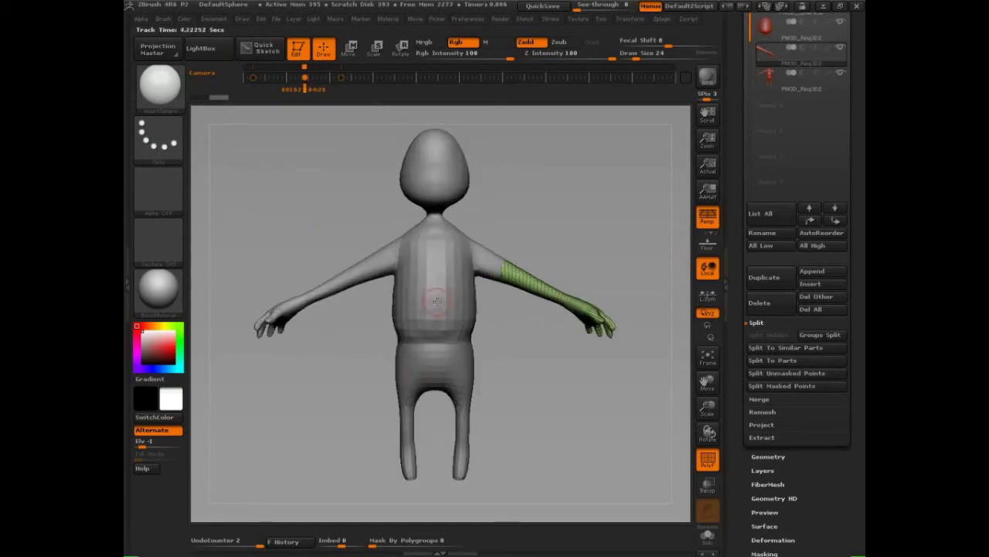
Step: Subdivide the separated forearm subtool and sculpt raised strokes along it with the ClayBuildup brush
{"action": "key", "text": "ctrl+d"}
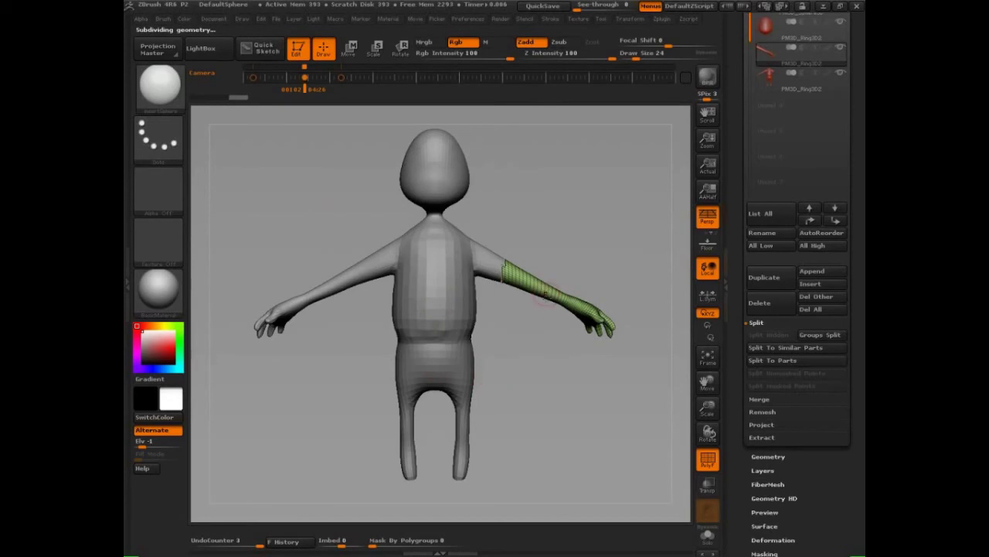
{"action": "key", "text": "b"}
{"action": "key", "text": "c"}
{"action": "key", "text": "b"}
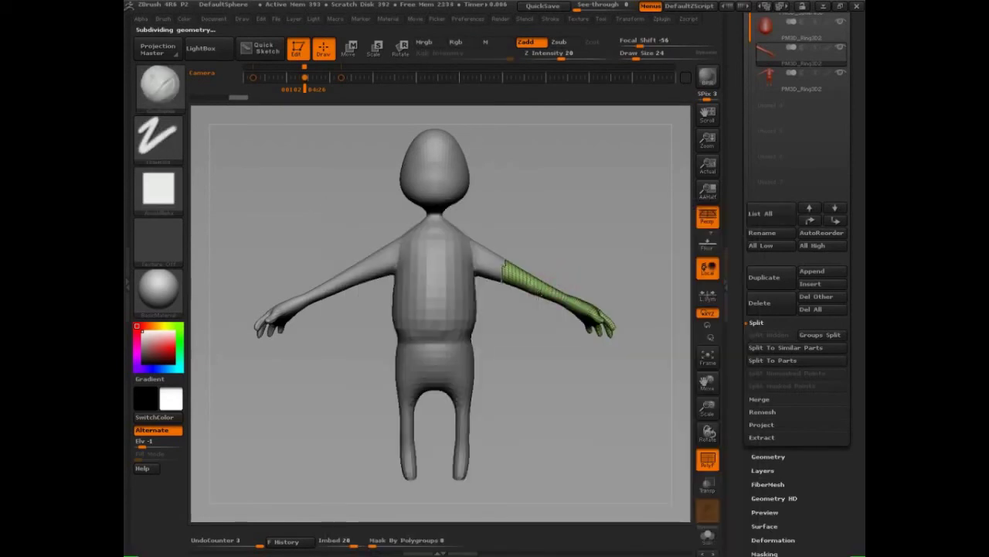
{"action": "mouse_move", "coordinate": [537, 292]}
{"action": "left_mouse_down"}
{"action": "mouse_move", "coordinate": [551, 297]}
{"action": "mouse_move", "coordinate": [507, 267]}
{"action": "left_mouse_up"}
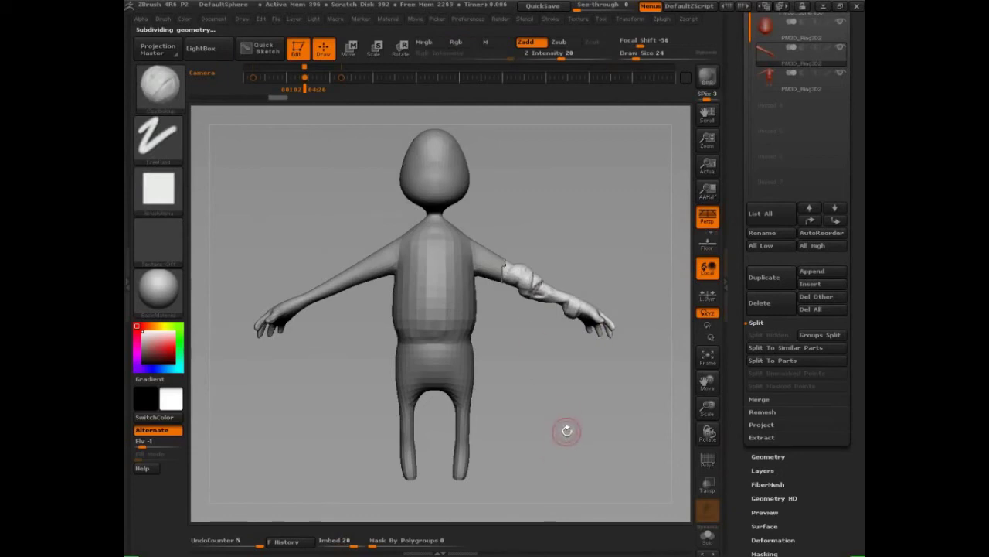
Step: Recall the rotated camera keyframe at about 6.8 seconds to inspect the sculpted forearm, and return to the front view
{"action": "left_click", "coordinate": [340, 78]}
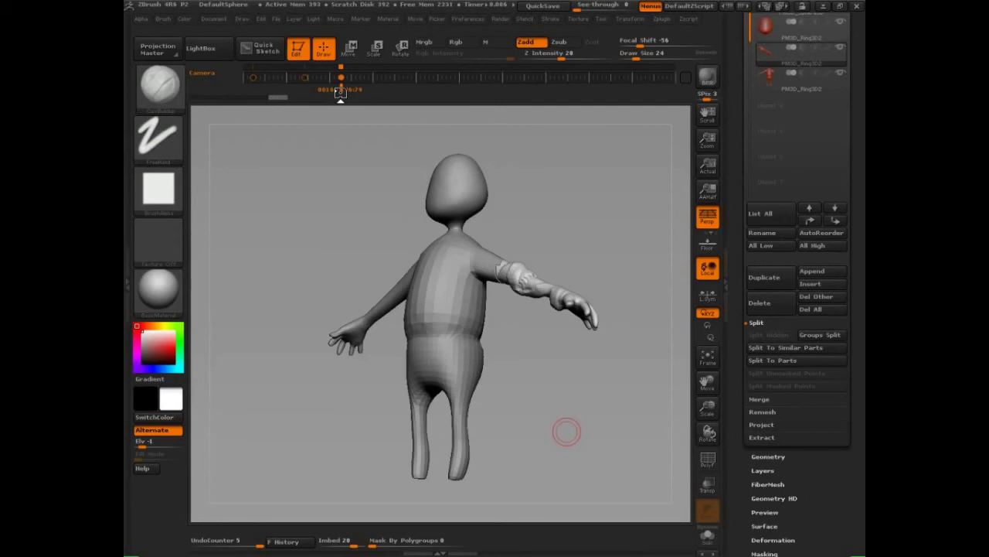
{"action": "left_click", "coordinate": [340, 91]}
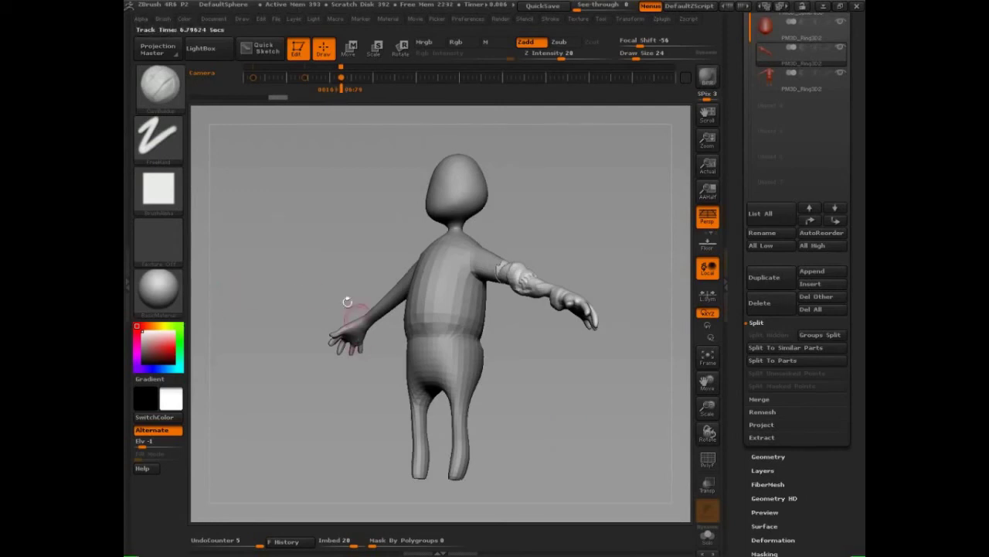
{"action": "left_click_drag", "start_coordinate": [283, 243], "coordinate": [310, 259]}
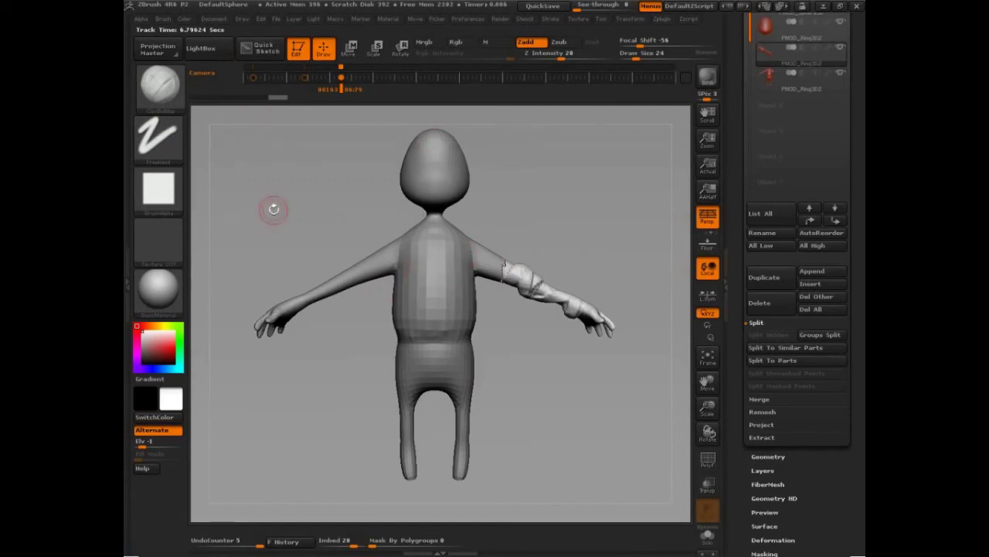
Step: Choose the Topology brush and activate the body subtool
{"action": "key", "text": "b"}
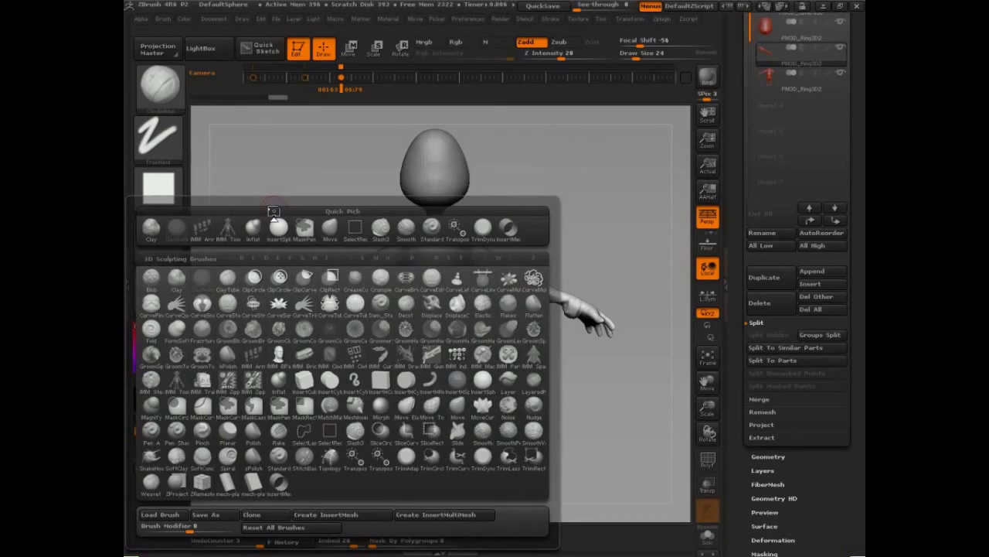
{"action": "left_click", "coordinate": [330, 457]}
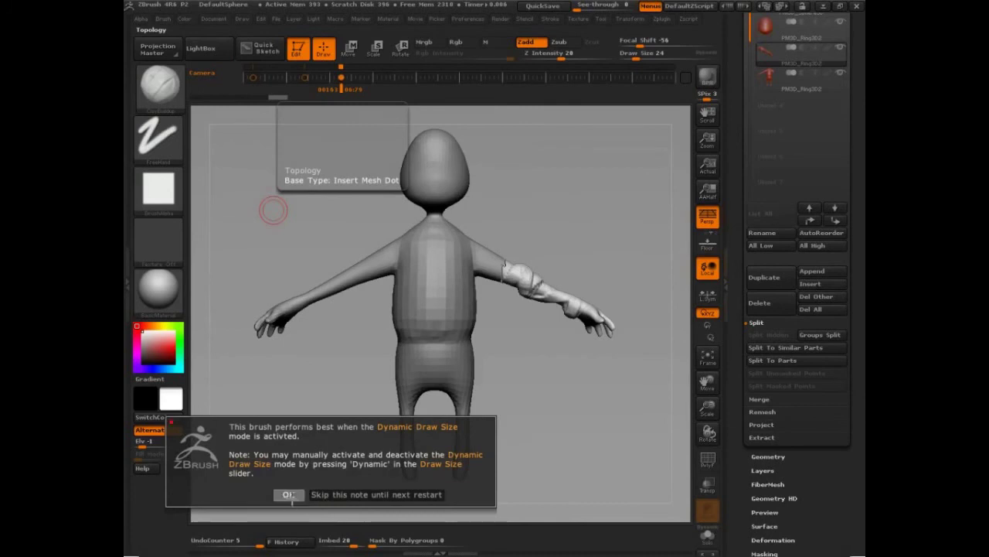
{"action": "left_click", "coordinate": [287, 495]}
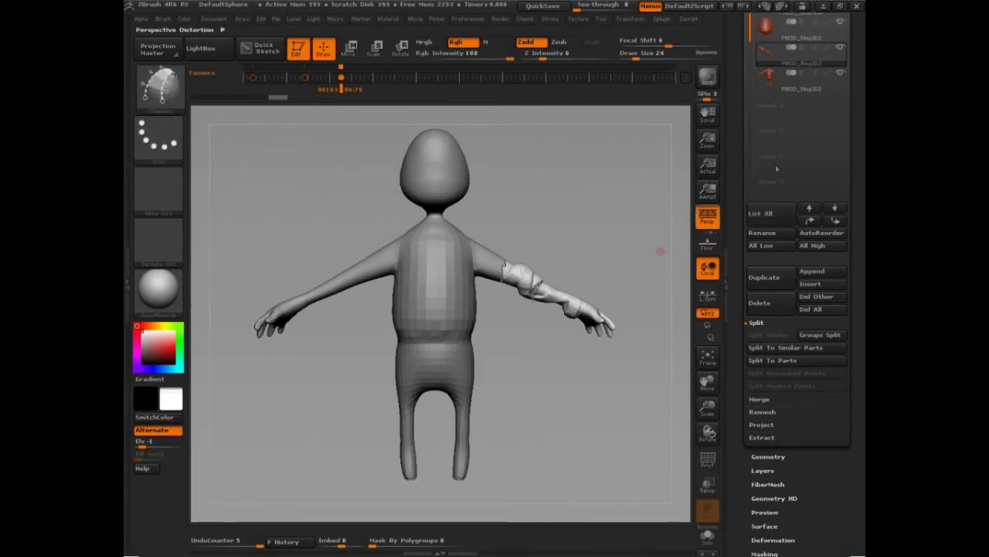
{"action": "left_click", "coordinate": [818, 100]}
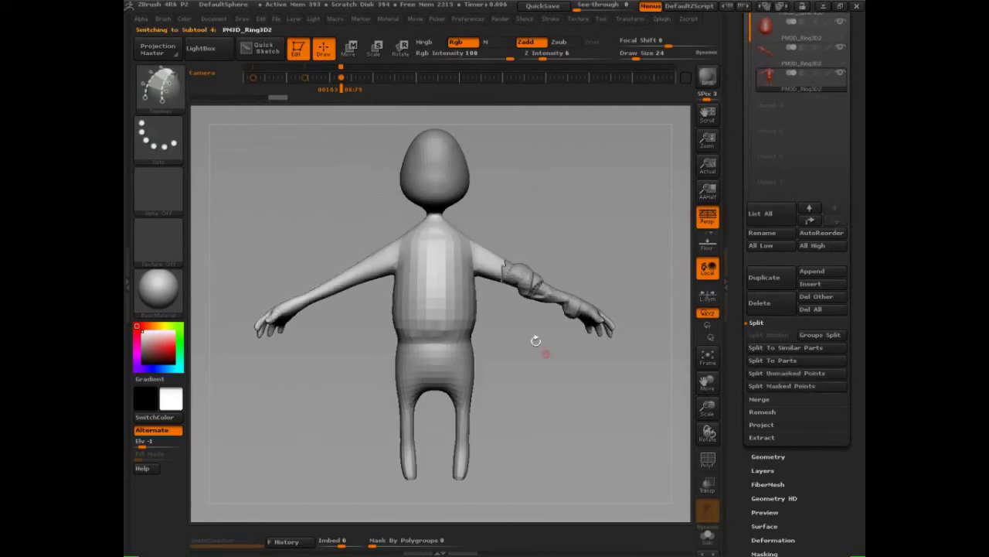
Step: Draw a diagonal topology curve from the upper chest to the waist and set the draw size to 82
{"action": "mouse_move", "coordinate": [446, 236]}
{"action": "left_mouse_down"}
{"action": "mouse_move", "coordinate": [397, 309]}
{"action": "mouse_move", "coordinate": [399, 332]}
{"action": "left_mouse_up"}
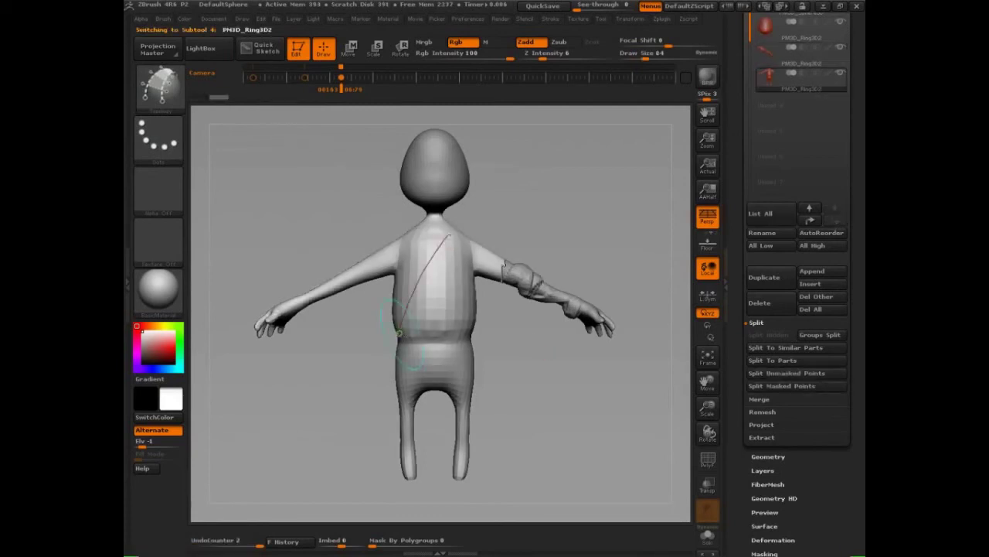
{"action": "key", "text": "["}
{"action": "key", "text": "["}
{"action": "key", "text": "["}
{"action": "key", "text": "["}
{"action": "key", "text": "space"}
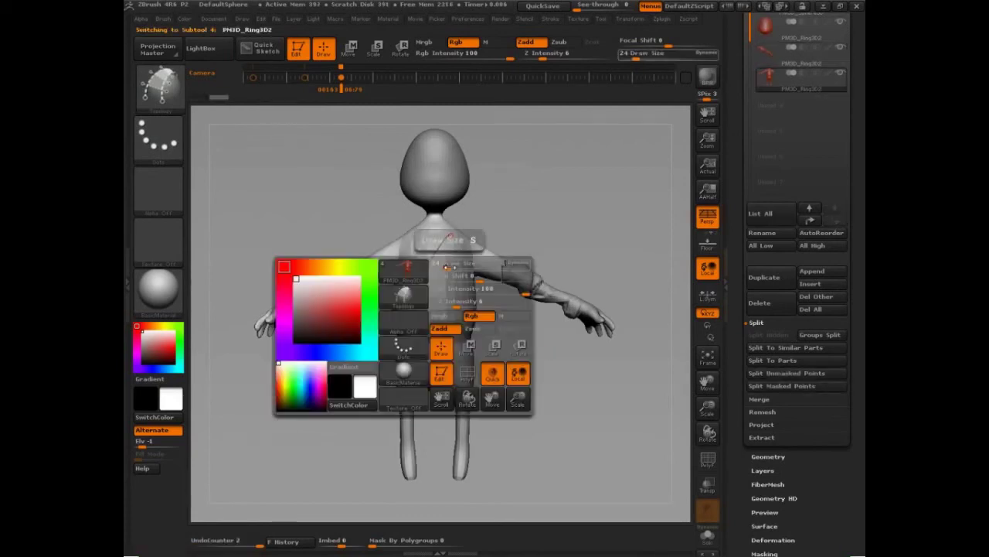
{"action": "left_click_drag", "start_coordinate": [448, 265], "coordinate": [461, 267]}
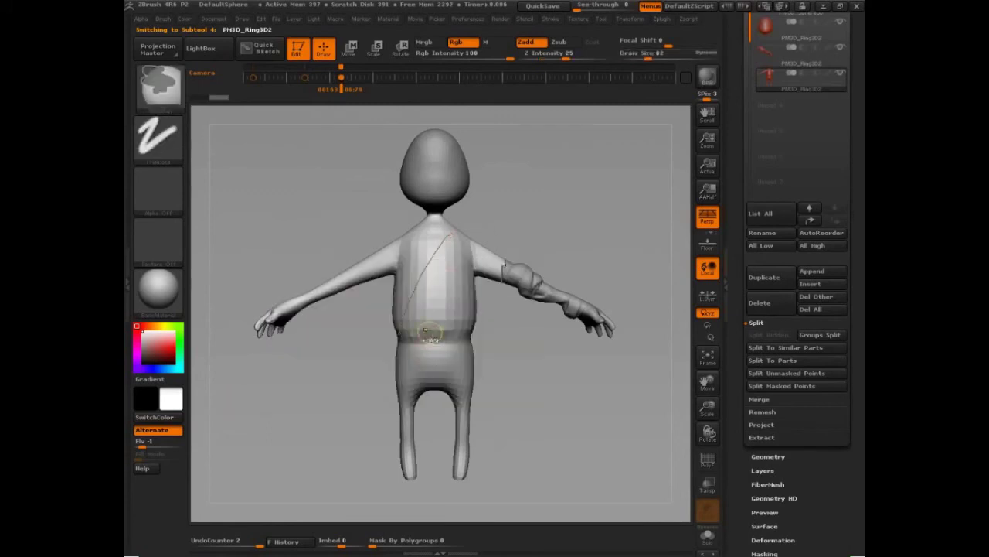
Step: Undo and redo the recent edits on the body subtool to try to restore its mesh
{"action": "key", "text": "ctrl+z"}
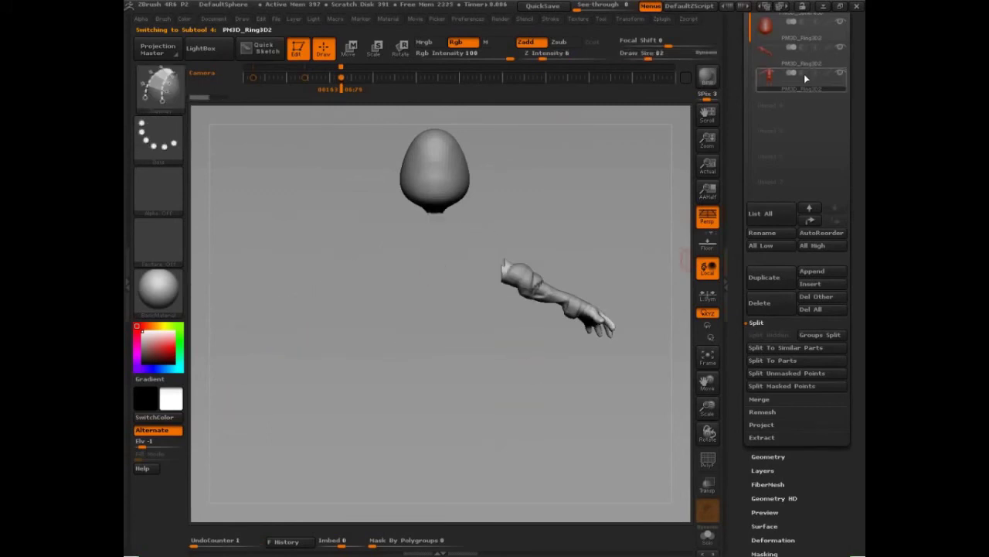
{"action": "key", "text": "ctrl+shift+z"}
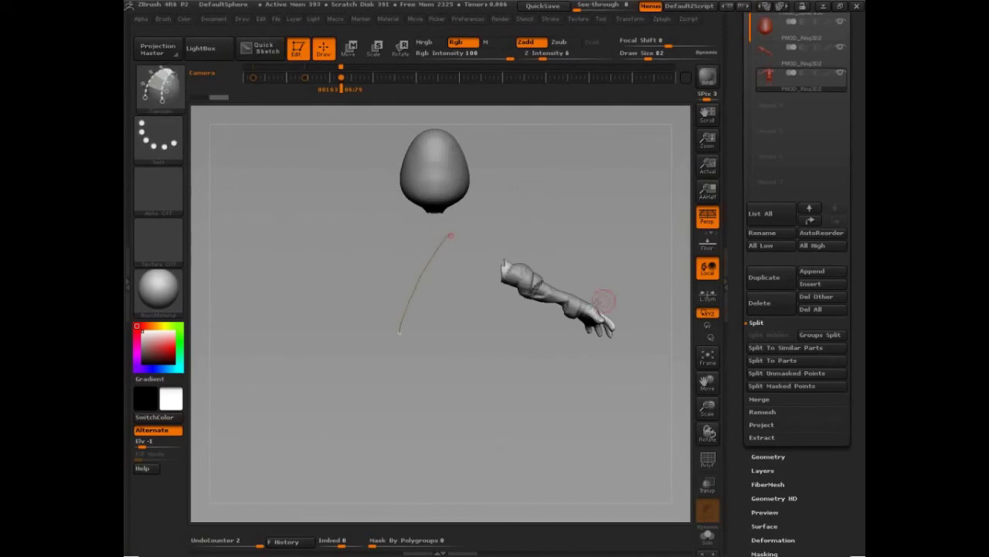
{"action": "key", "text": "ctrl+z"}
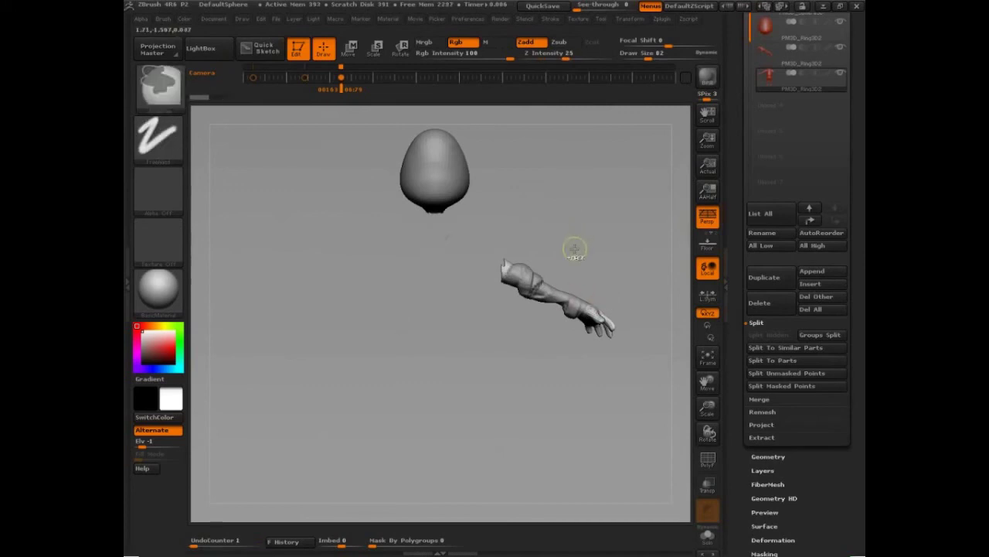
{"action": "key", "text": "ctrl+shift+z"}
{"action": "key", "text": "ctrl+z"}
{"action": "key", "text": "ctrl+shift+z"}
{"action": "key", "text": "ctrl+shift+z"}
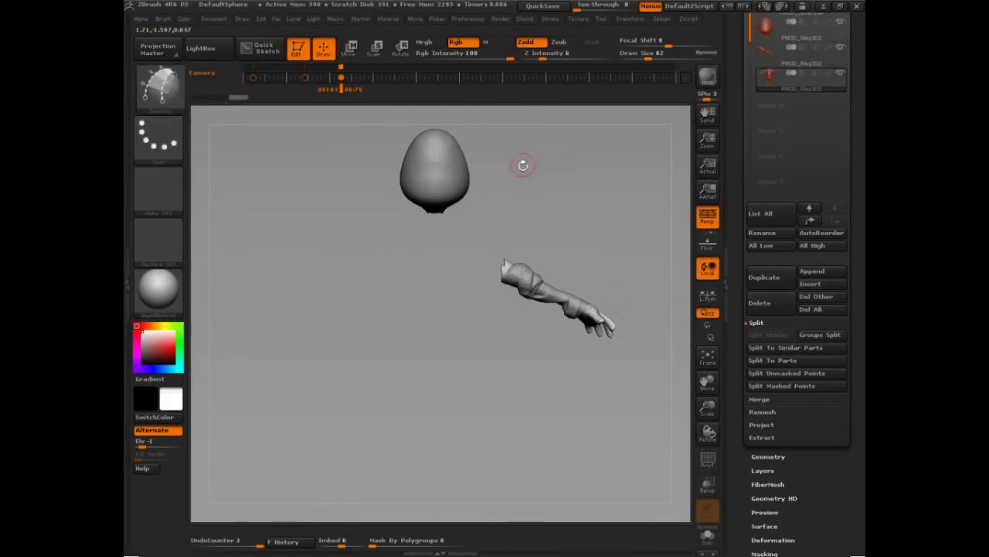
{"action": "key", "text": "ctrl+shift"}
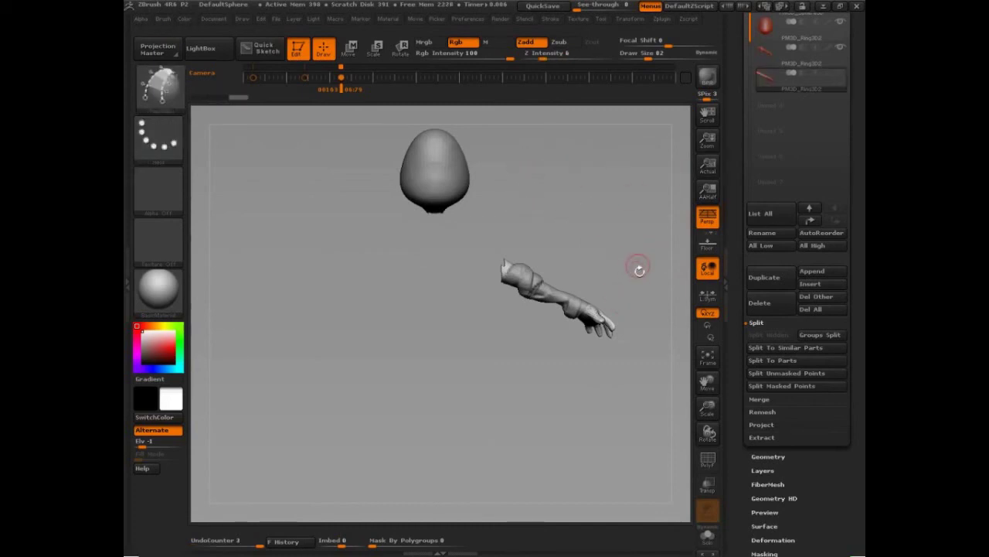
{"action": "left_click_drag", "start_coordinate": [637, 265], "coordinate": [629, 292]}
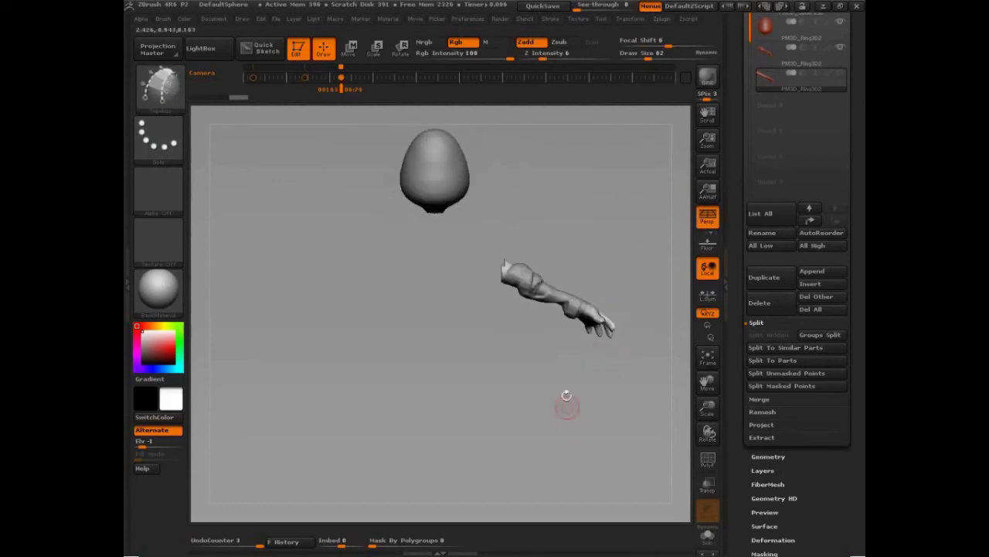
{"action": "key", "text": "shift"}
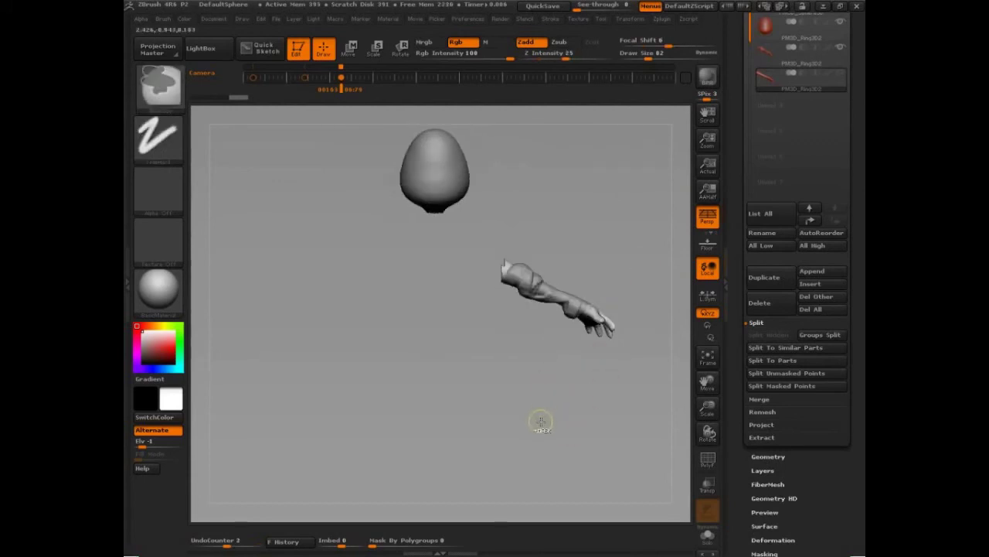
{"action": "key", "text": "ctrl+z"}
{"action": "key", "text": "ctrl+z"}
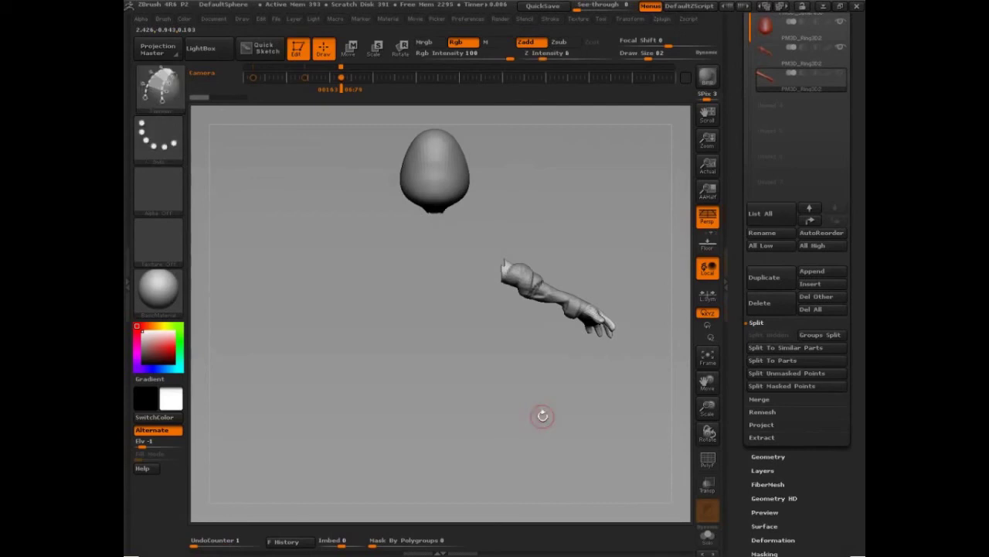
Step: Activate the separated forearm subtool and undo its sculpted clay strokes
{"action": "left_click", "coordinate": [815, 64]}
{"action": "left_click", "coordinate": [807, 74]}
{"action": "key", "text": "shift"}
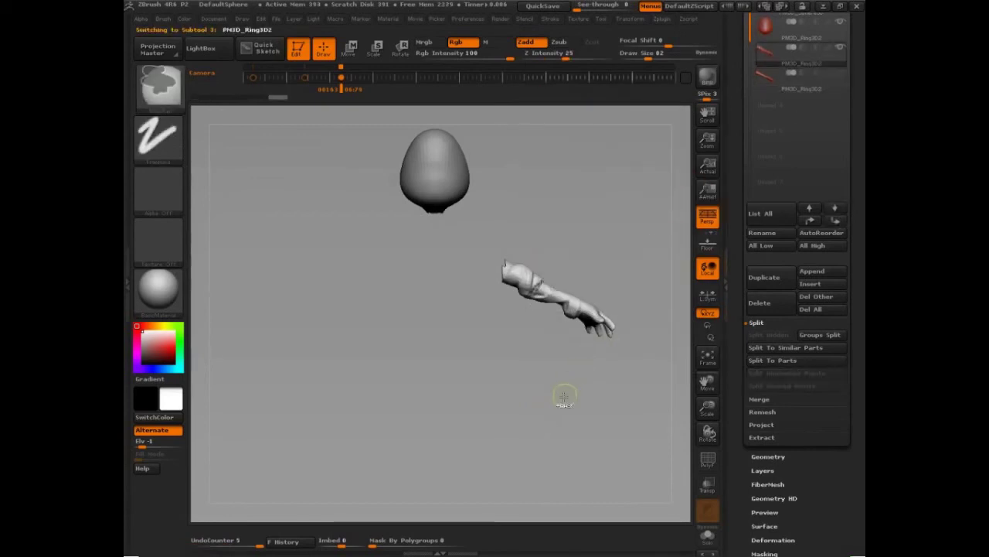
{"action": "key", "text": "shift"}
{"action": "key", "text": "shift"}
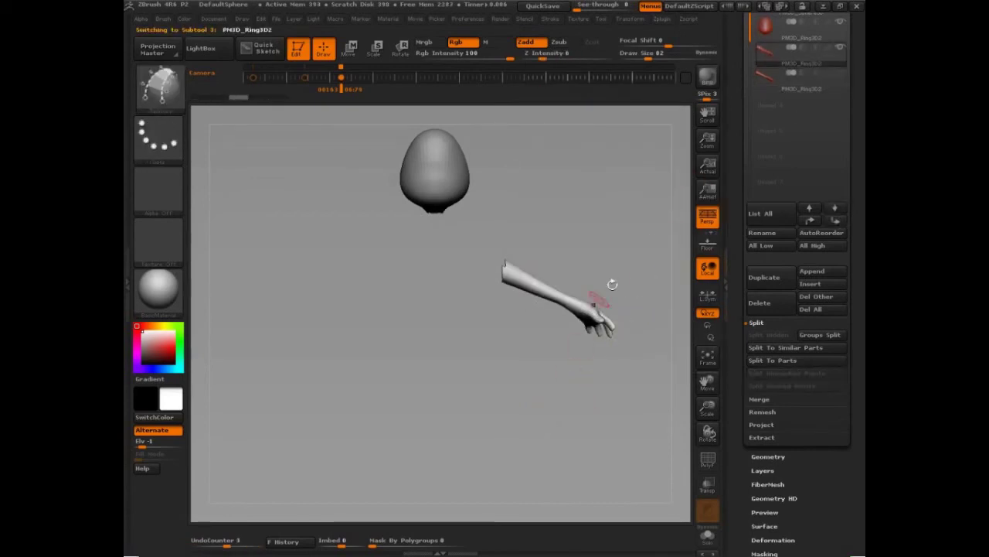
{"action": "key", "text": "ctrl+z"}
Step: Activate the PM3D_Sphere3D subtool at the head of the subtool list as the mesh to draw on
{"action": "mouse_move", "coordinate": [611, 283]}
{"action": "left_mouse_down", "text": "alt"}
{"action": "mouse_move", "coordinate": [616, 265]}
{"action": "mouse_move", "coordinate": [549, 243]}
{"action": "mouse_move", "coordinate": [589, 343]}
{"action": "mouse_move", "coordinate": [485, 216]}
{"action": "left_mouse_up", "text": "alt"}
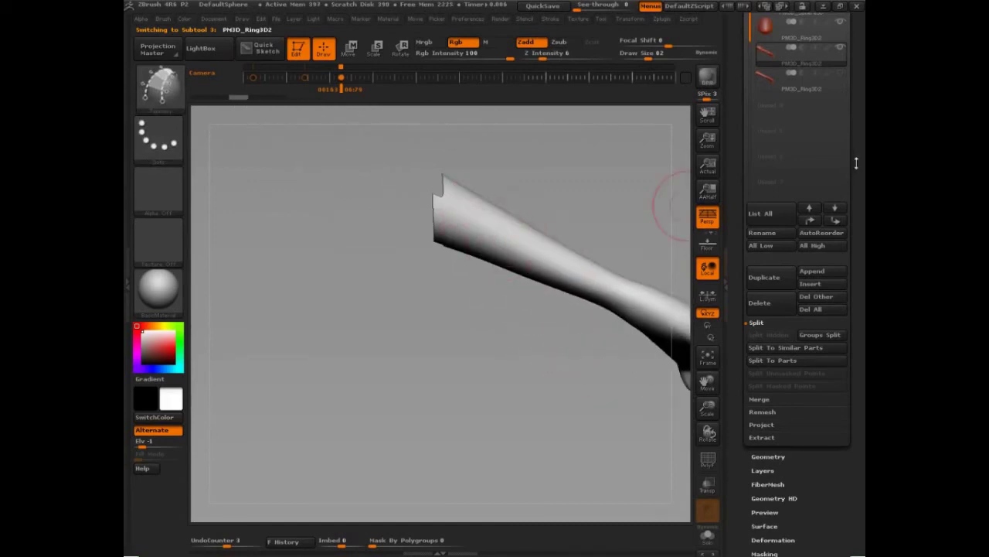
{"action": "left_click_drag", "start_coordinate": [857, 164], "coordinate": [858, 247]}
{"action": "left_click", "coordinate": [796, 172]}
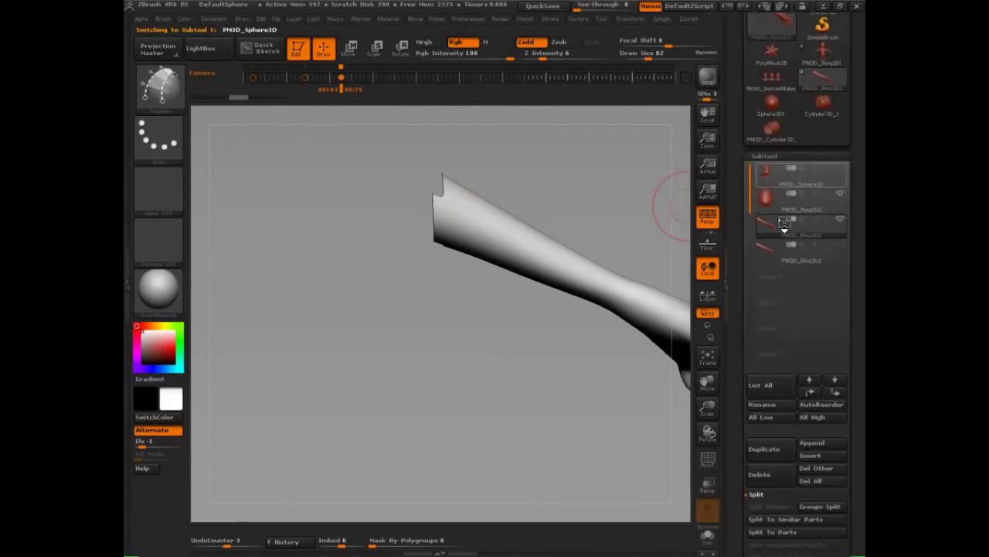
{"action": "left_click_drag", "start_coordinate": [515, 435], "coordinate": [586, 371]}
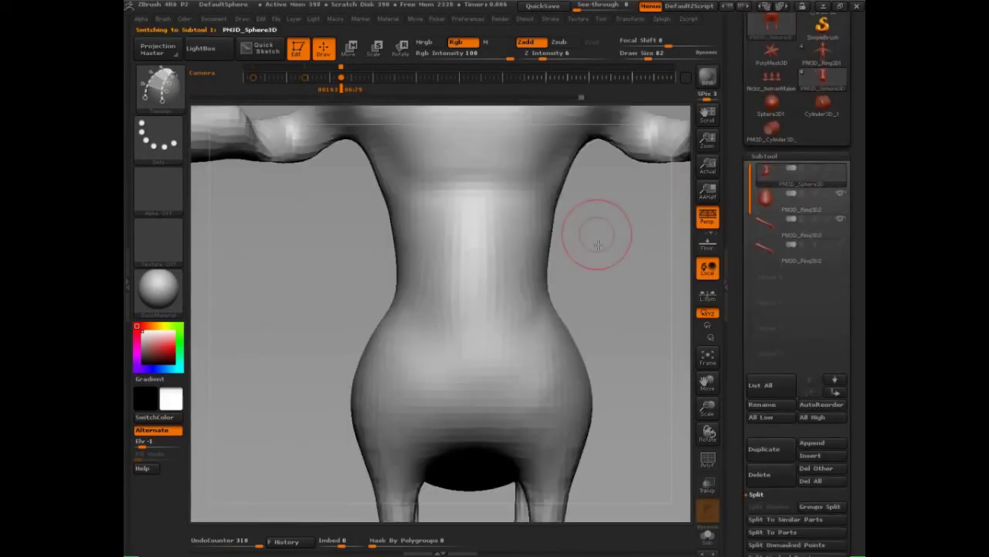
{"action": "left_click_drag", "start_coordinate": [597, 244], "coordinate": [482, 276]}
Step: Undo a first symmetrical topology curve on the torso and draw two roughly parallel diagonal curves from chest to waist
{"action": "left_click_drag", "start_coordinate": [482, 174], "coordinate": [421, 324]}
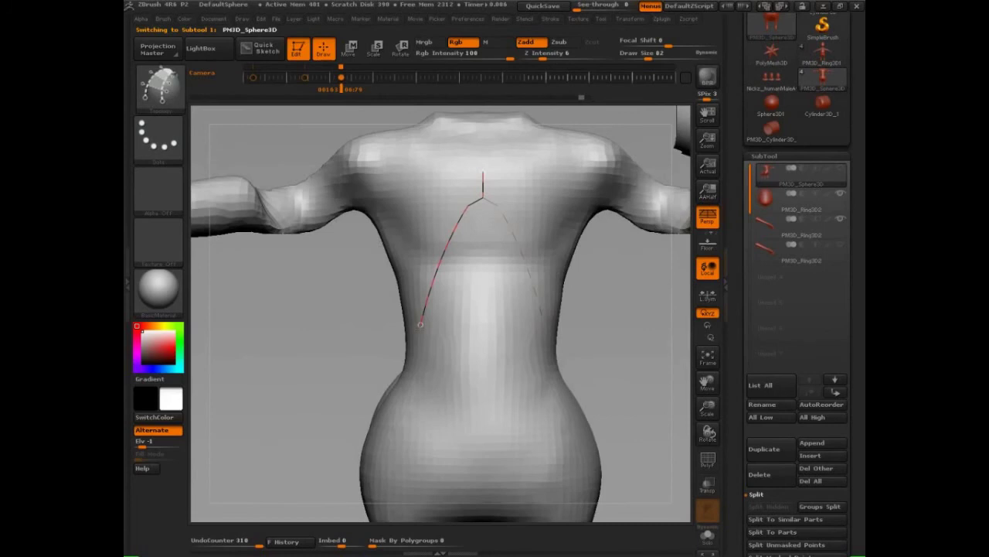
{"action": "key", "text": "ctrl+z"}
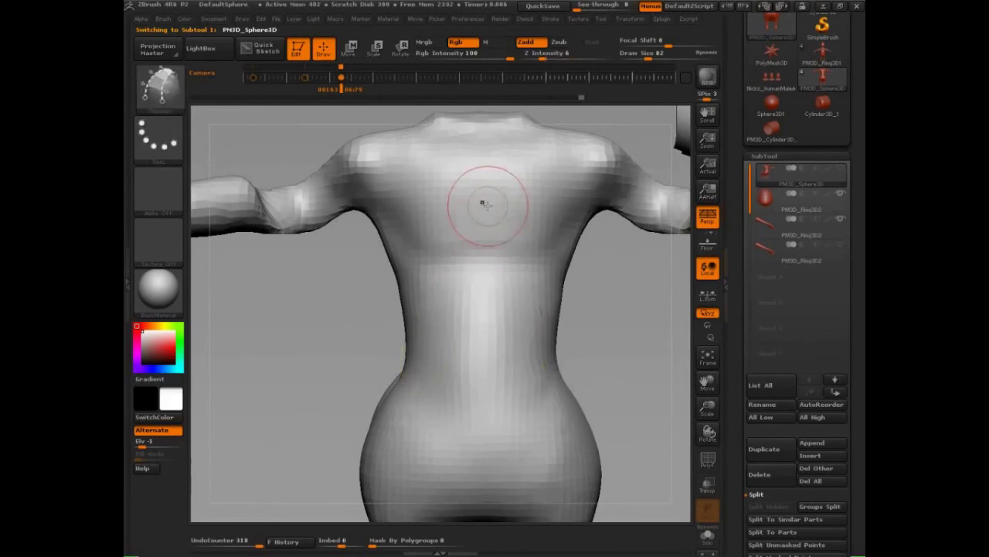
{"action": "left_click_drag", "start_coordinate": [481, 163], "coordinate": [435, 315]}
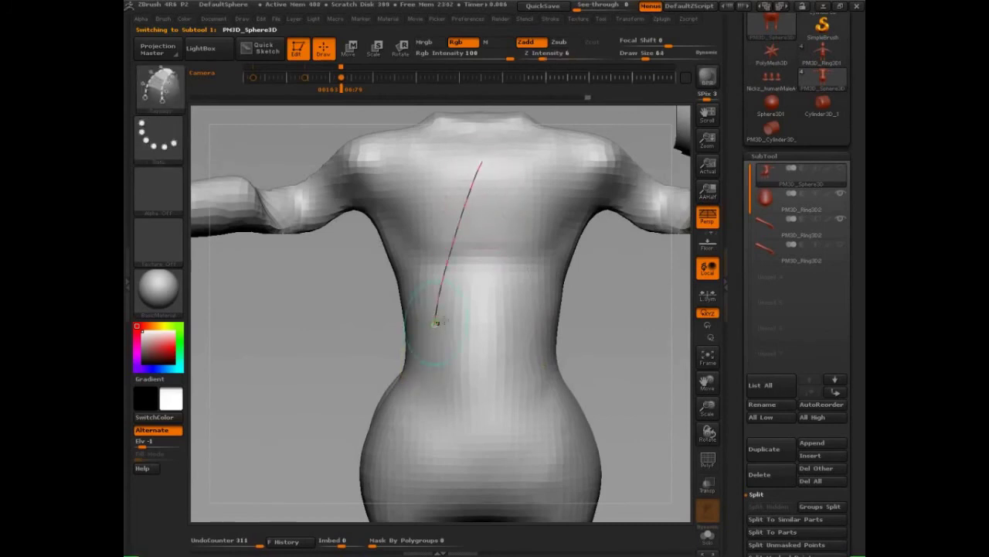
{"action": "left_click_drag", "start_coordinate": [548, 170], "coordinate": [504, 271]}
{"action": "left_click_drag", "start_coordinate": [489, 326], "coordinate": [482, 357]}
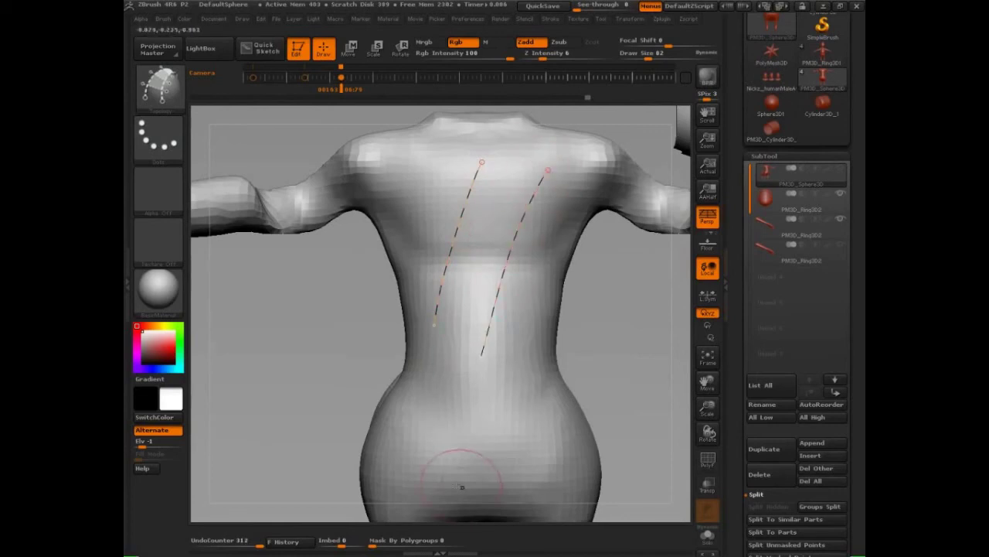
Step: Draw crossing topology curves over the two diagonal ones on the torso to form a two-by-two grid of faces
{"action": "left_click_drag", "start_coordinate": [443, 168], "coordinate": [563, 259]}
{"action": "left_click_drag", "start_coordinate": [414, 237], "coordinate": [520, 334]}
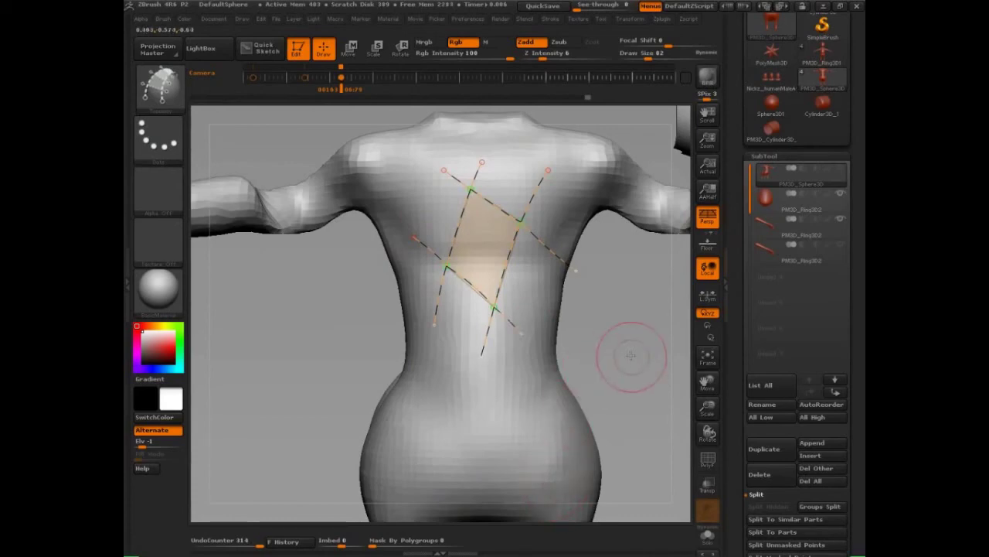
{"action": "left_click_drag", "start_coordinate": [630, 353], "coordinate": [495, 332]}
{"action": "left_click_drag", "start_coordinate": [332, 402], "coordinate": [414, 453]}
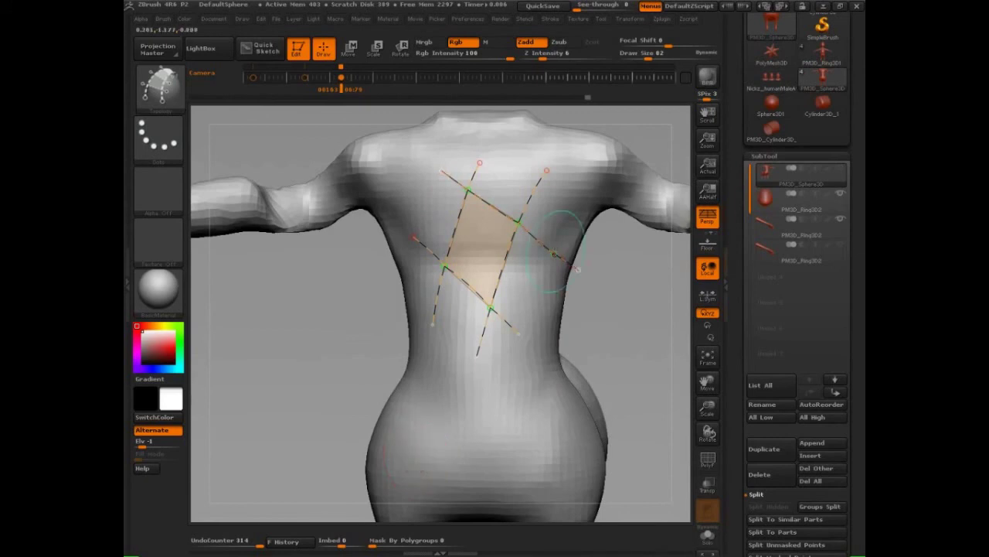
{"action": "left_click_drag", "start_coordinate": [562, 226], "coordinate": [490, 361]}
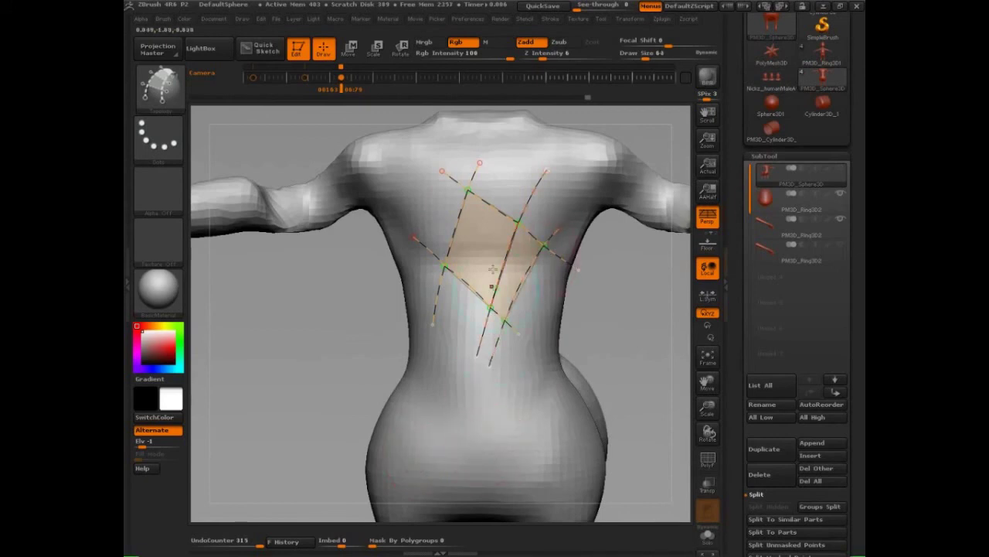
{"action": "left_click_drag", "start_coordinate": [429, 200], "coordinate": [547, 314]}
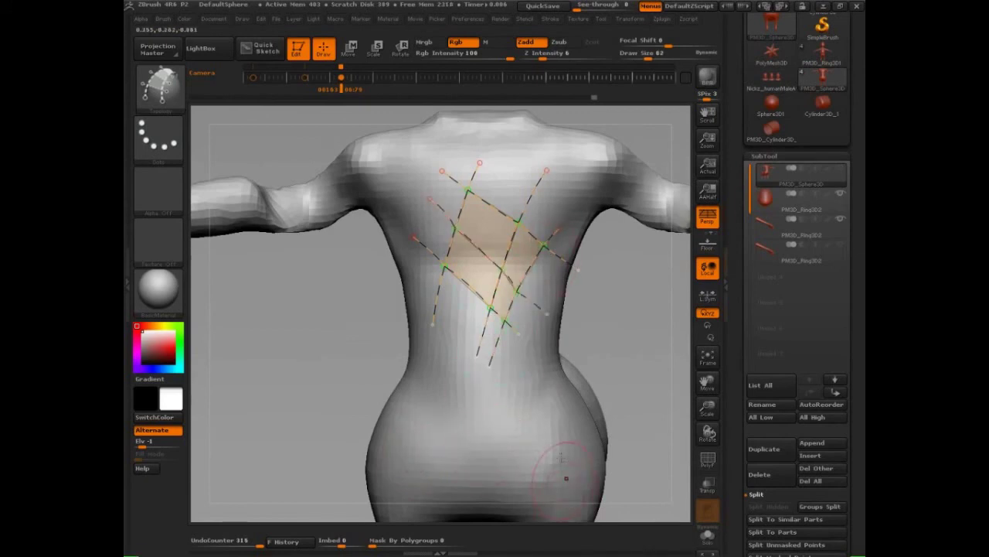
Step: Generate a mesh patch from the torso's topology curves and inspect it from other angles
{"action": "left_click", "coordinate": [490, 362]}
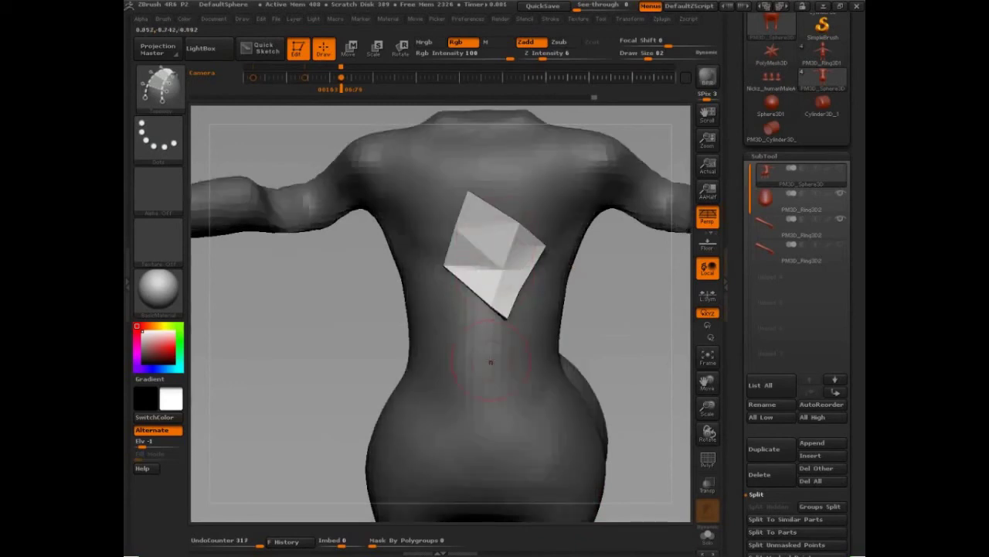
{"action": "left_click_drag", "start_coordinate": [661, 354], "coordinate": [562, 491]}
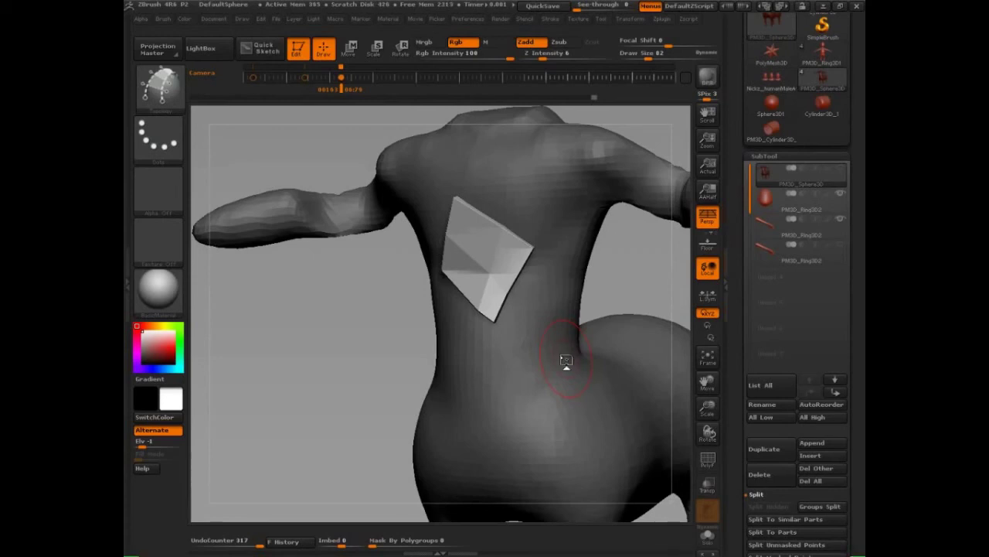
{"action": "left_click_drag", "start_coordinate": [332, 416], "coordinate": [549, 387]}
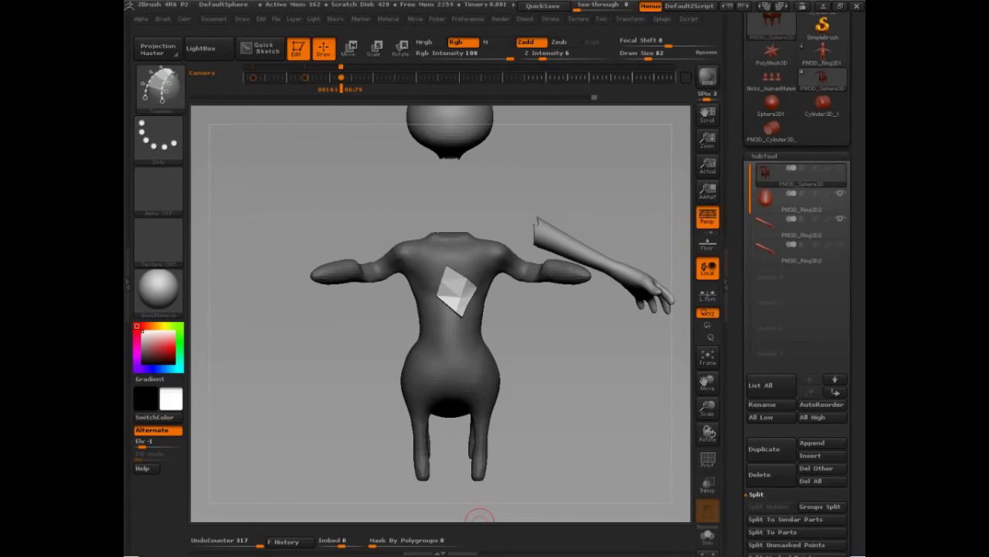
Step: Undo the generated topology patch and all its guide curves on the torso
{"action": "key", "text": "ctrl"}
{"action": "key", "text": "shift"}
{"action": "key", "text": "shift"}
{"action": "left_click_drag", "start_coordinate": [480, 517], "coordinate": [481, 513], "text": "ctrl"}
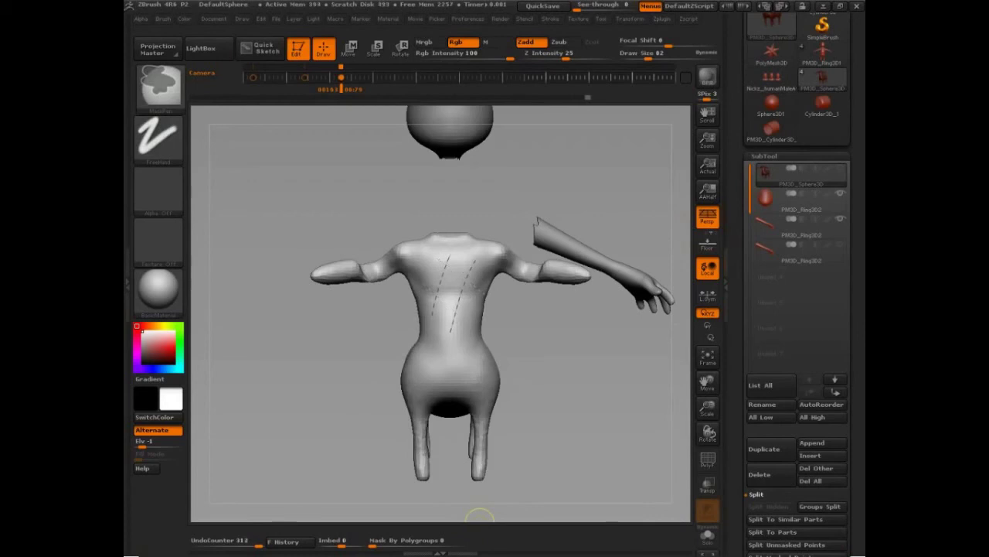
{"action": "key", "text": "shift"}
{"action": "left_click", "coordinate": [479, 517]}
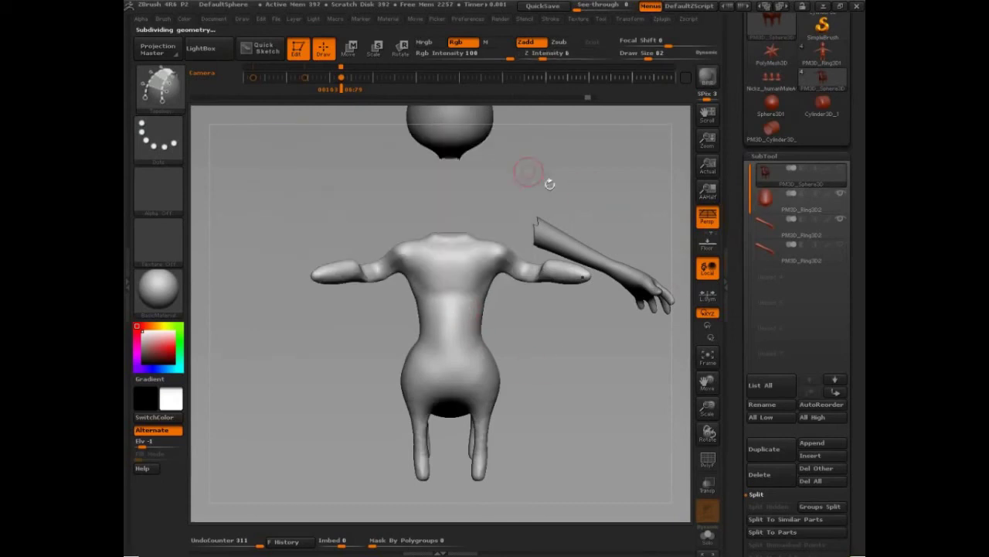
Step: Insert a sphere on one side of the upper chest with the InsertSphere brush
{"action": "left_click_drag", "start_coordinate": [558, 194], "coordinate": [571, 335], "text": "alt"}
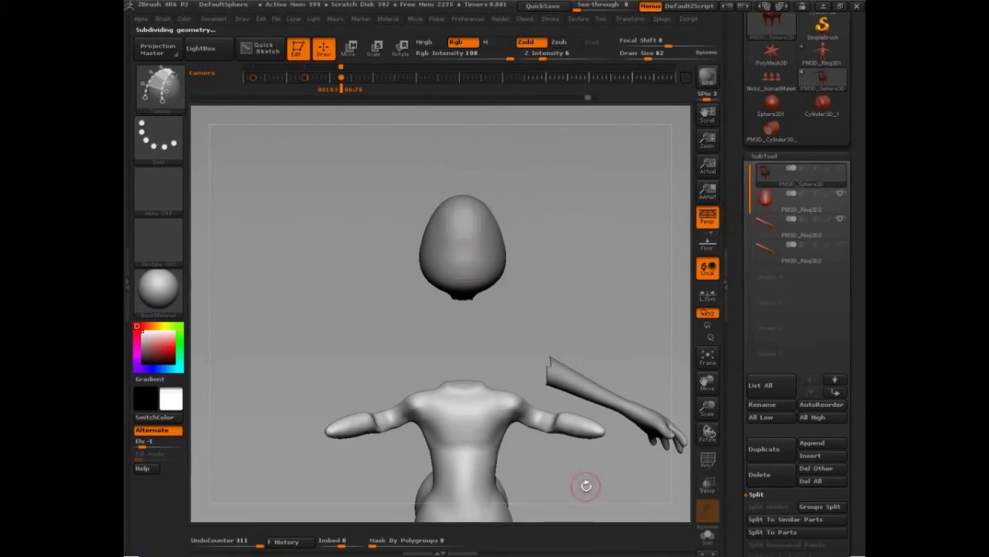
{"action": "left_click_drag", "start_coordinate": [590, 480], "coordinate": [584, 313], "text": "alt"}
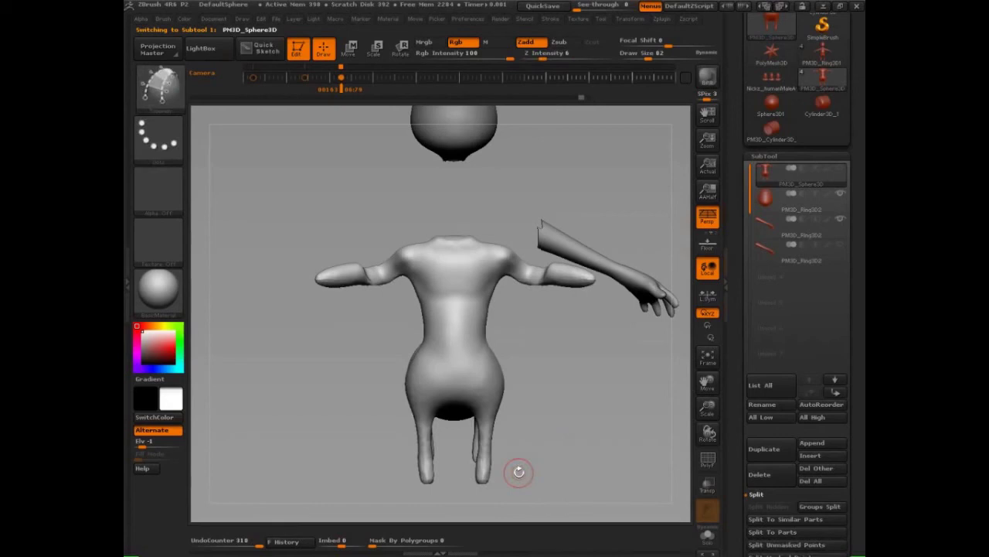
{"action": "left_click_drag", "start_coordinate": [536, 289], "coordinate": [556, 331], "text": "alt"}
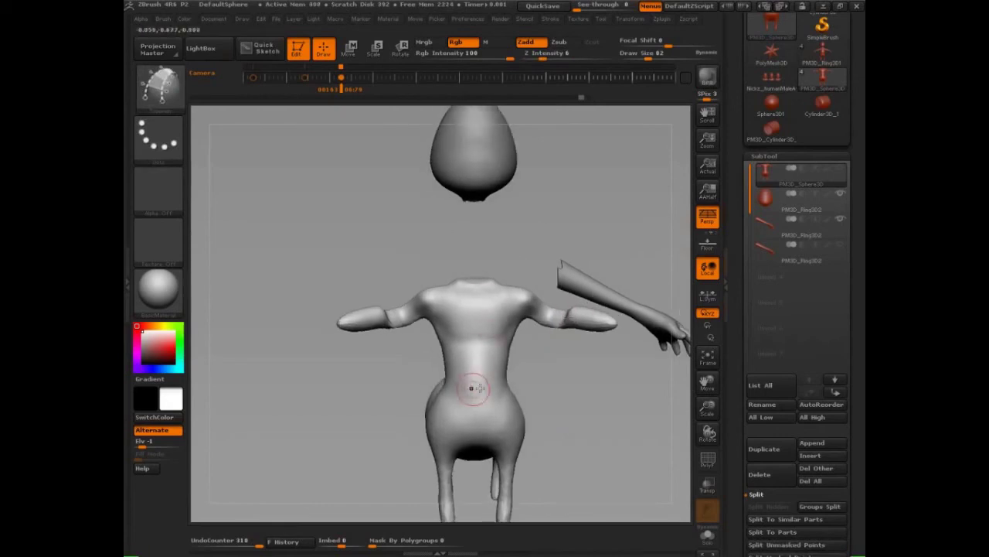
{"action": "key", "text": "b"}
{"action": "key", "text": "i"}
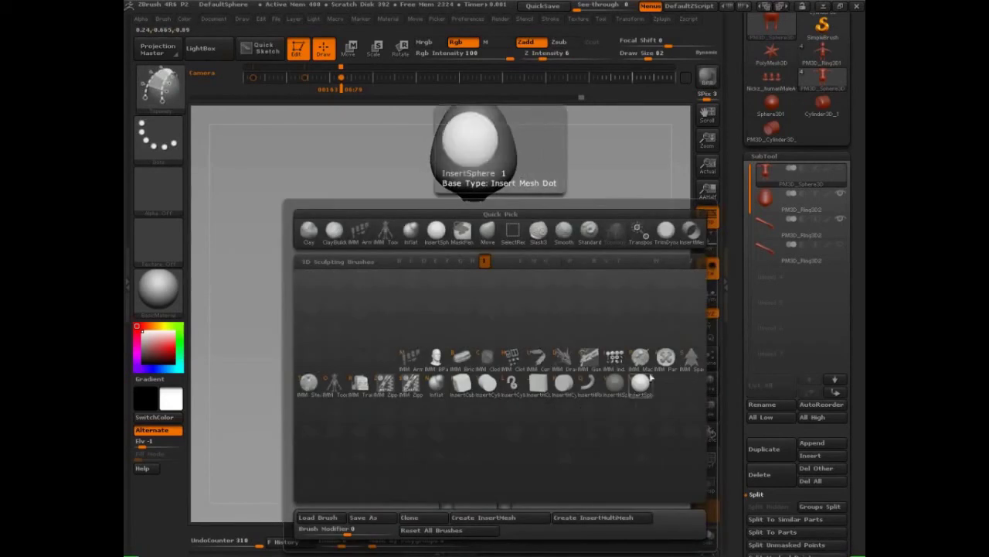
{"action": "left_click", "coordinate": [642, 389]}
{"action": "left_click_drag", "start_coordinate": [509, 307], "coordinate": [521, 323]}
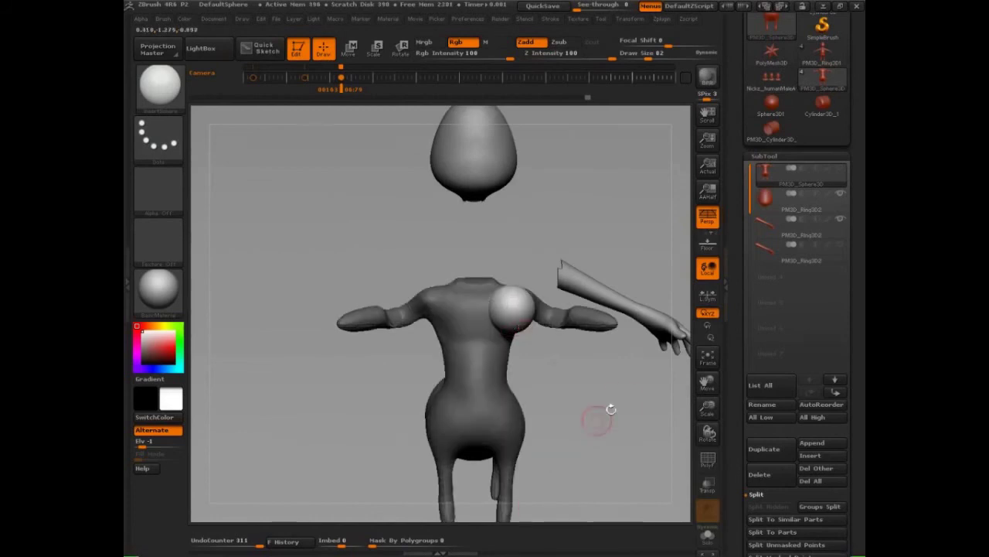
Step: Invert the mask so the inserted sphere is protected and the body is unmasked
{"action": "mouse_move", "coordinate": [623, 397]}
{"action": "left_mouse_down"}
{"action": "mouse_move", "coordinate": [612, 410]}
{"action": "mouse_move", "coordinate": [595, 404]}
{"action": "mouse_move", "coordinate": [575, 425]}
{"action": "left_mouse_up"}
{"action": "key", "text": "b"}
{"action": "key", "text": "s"}
{"action": "key", "text": "t"}
{"action": "left_click", "coordinate": [575, 424], "text": "ctrl"}
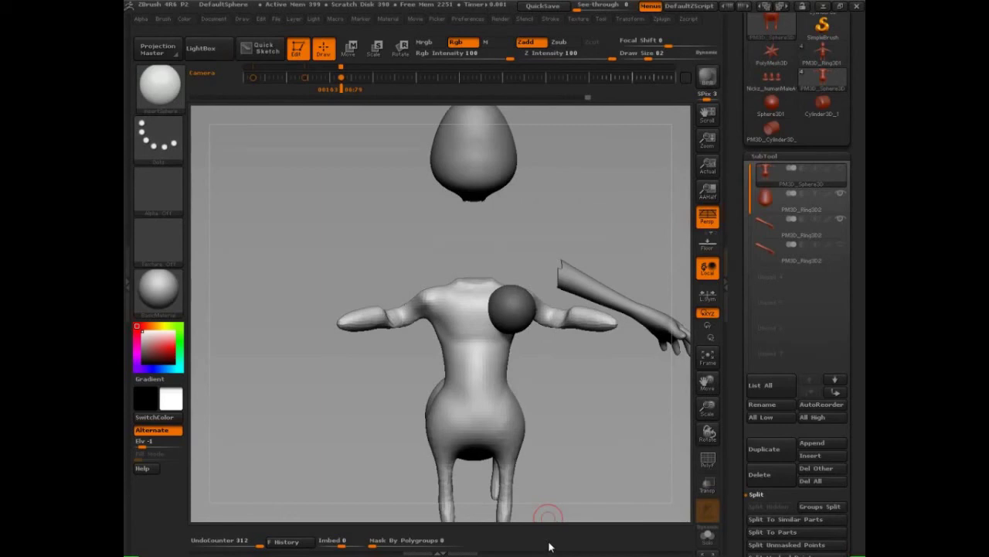
Step: Subdivide the unmasked body and turn on the polyframe display to compare mesh densities
{"action": "key", "text": "ctrl"}
{"action": "key", "text": "shift+f"}
{"action": "mouse_move", "coordinate": [548, 514]}
{"action": "left_mouse_down", "text": "alt"}
{"action": "mouse_move", "coordinate": [530, 354]}
{"action": "mouse_move", "coordinate": [596, 384]}
{"action": "mouse_move", "coordinate": [596, 411]}
{"action": "mouse_move", "coordinate": [615, 408]}
{"action": "mouse_move", "coordinate": [333, 209]}
{"action": "left_mouse_up", "text": "alt"}
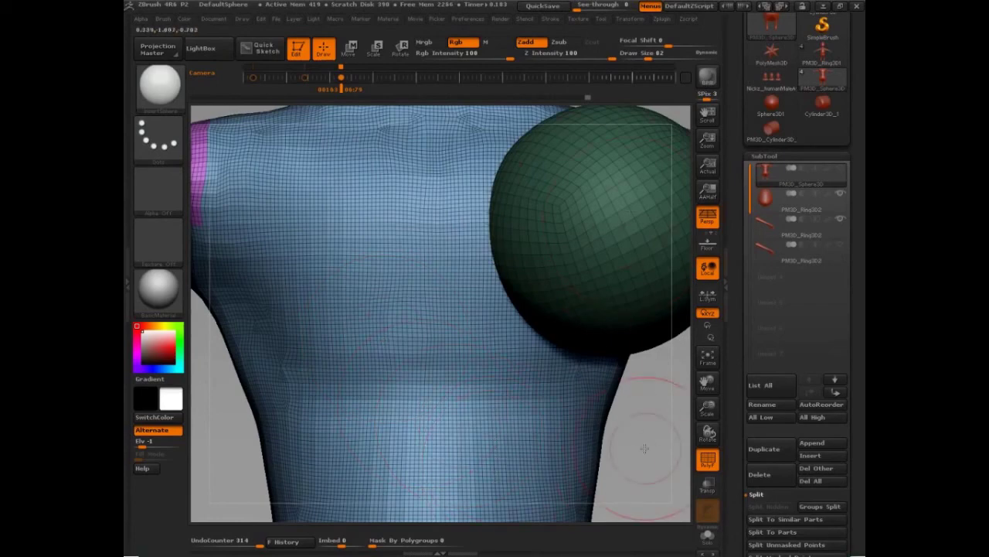
{"action": "left_click_drag", "start_coordinate": [645, 448], "coordinate": [603, 379], "text": "alt"}
{"action": "left_click_drag", "start_coordinate": [609, 446], "coordinate": [491, 404]}
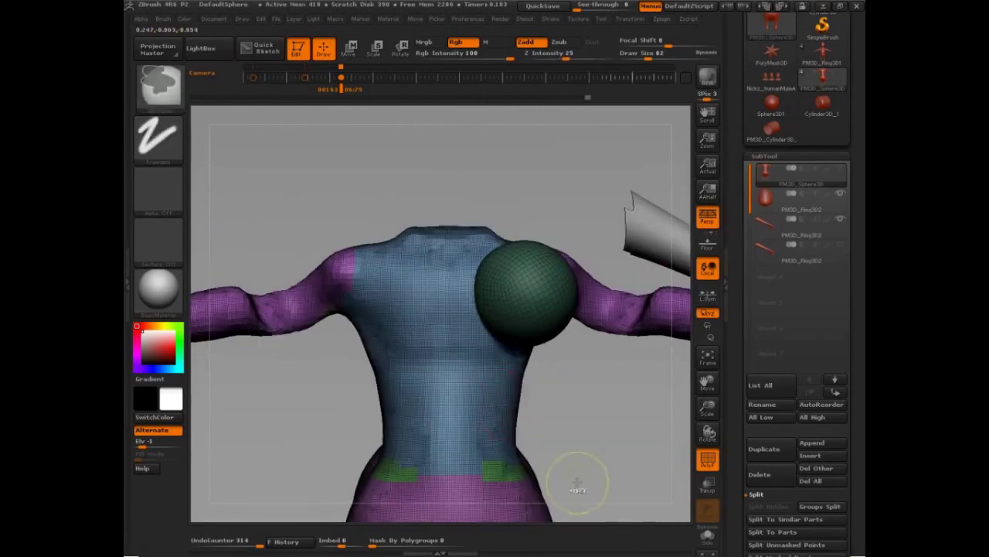
Step: Undo the body's subdivision, the mask inversion and the inserted sphere
{"action": "left_click", "coordinate": [578, 472]}
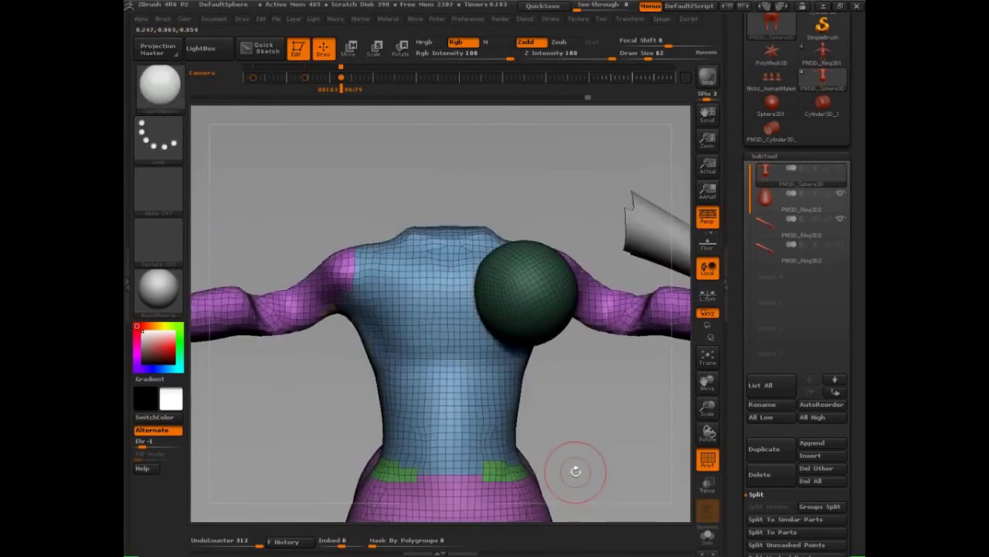
{"action": "left_click_drag", "start_coordinate": [575, 471], "coordinate": [610, 365]}
{"action": "key", "text": "f"}
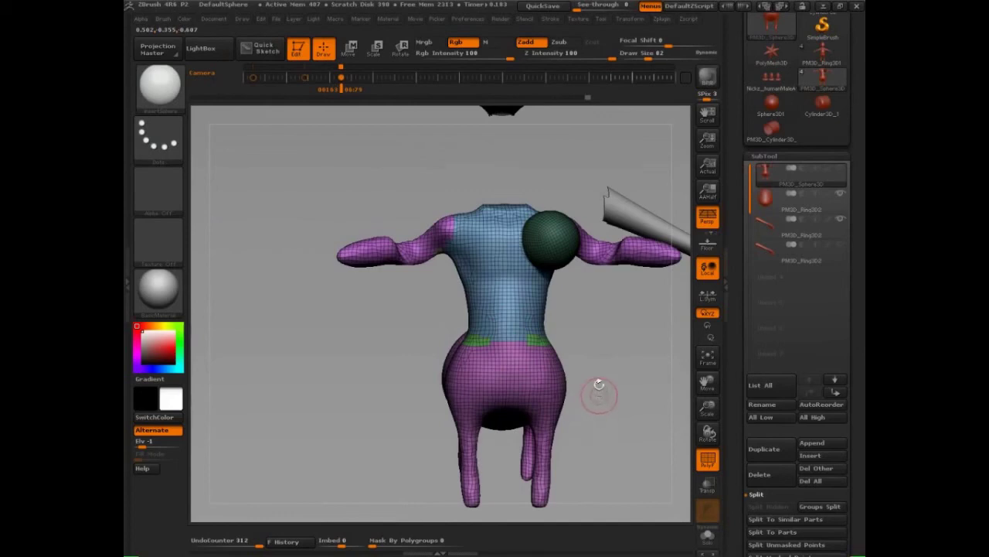
{"action": "mouse_move", "coordinate": [611, 330]}
{"action": "left_mouse_down", "text": "alt"}
{"action": "mouse_move", "coordinate": [617, 363]}
{"action": "mouse_move", "coordinate": [615, 344]}
{"action": "left_mouse_up", "text": "alt"}
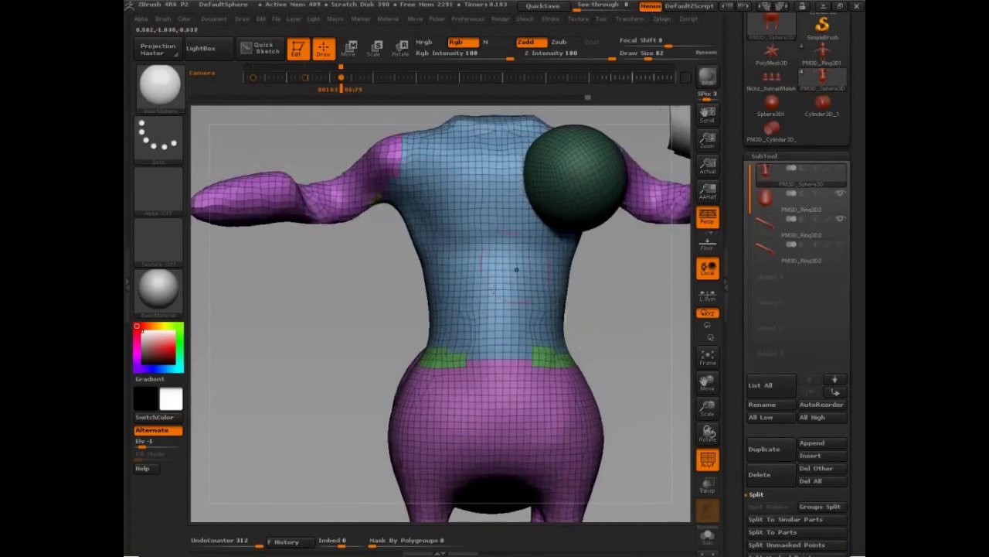
{"action": "key", "text": "shift"}
{"action": "key", "text": "ctrl+z"}
{"action": "key", "text": "ctrl+z"}
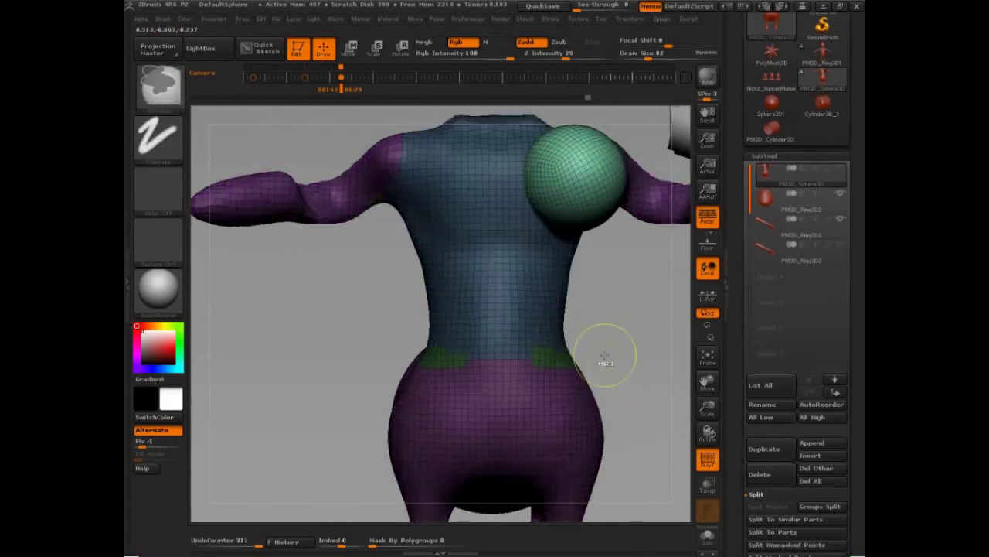
Step: Mask everything except the belly area by painting and inverting a mask, and subdivide only that unmasked region
{"action": "mouse_move", "coordinate": [536, 267]}
{"action": "left_mouse_down", "text": "ctrl"}
{"action": "mouse_move", "coordinate": [487, 341]}
{"action": "mouse_move", "coordinate": [518, 278]}
{"action": "mouse_move", "coordinate": [504, 329]}
{"action": "left_mouse_up", "text": "ctrl"}
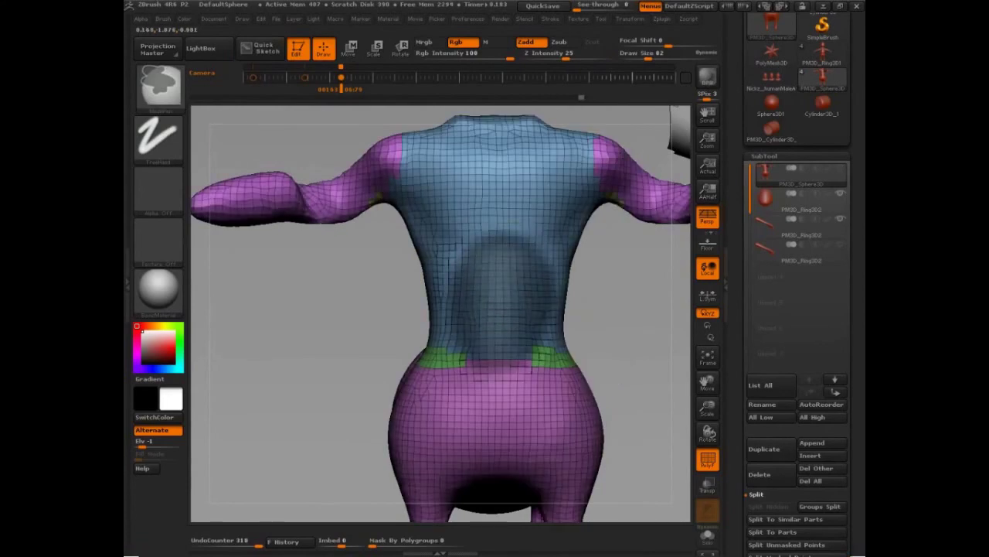
{"action": "left_click", "coordinate": [604, 342], "text": "ctrl"}
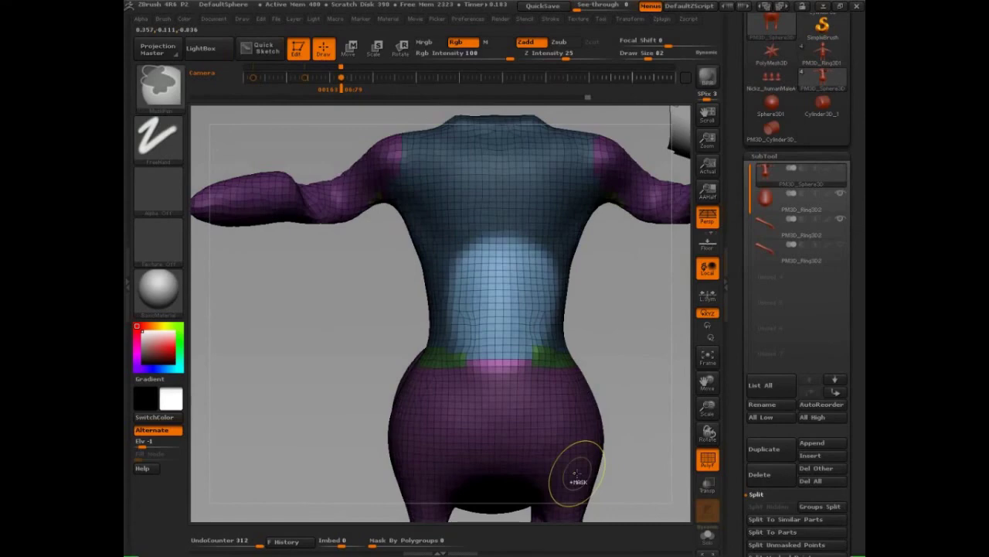
{"action": "left_click", "coordinate": [576, 479], "text": "ctrl"}
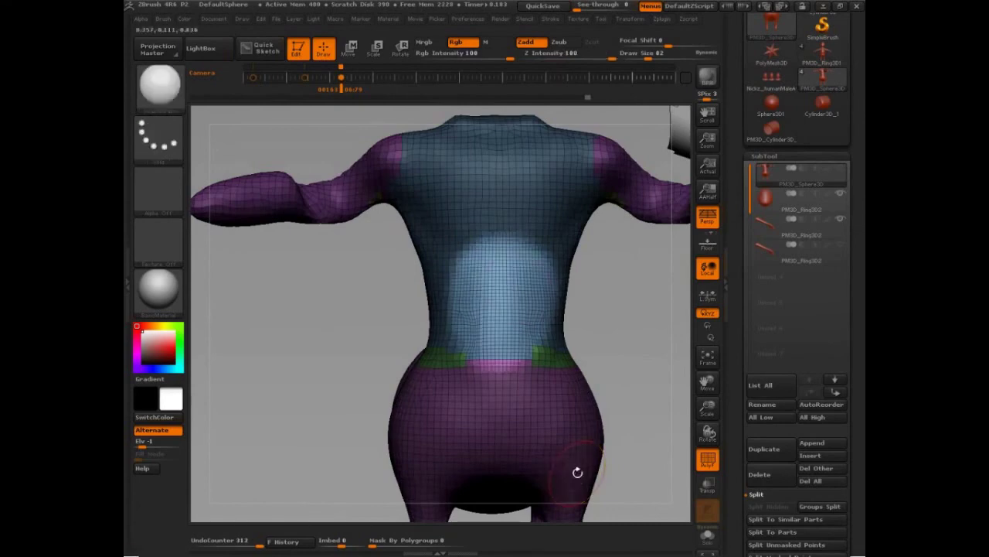
{"action": "right_click_drag", "start_coordinate": [503, 287], "coordinate": [574, 316], "text": "ctrl"}
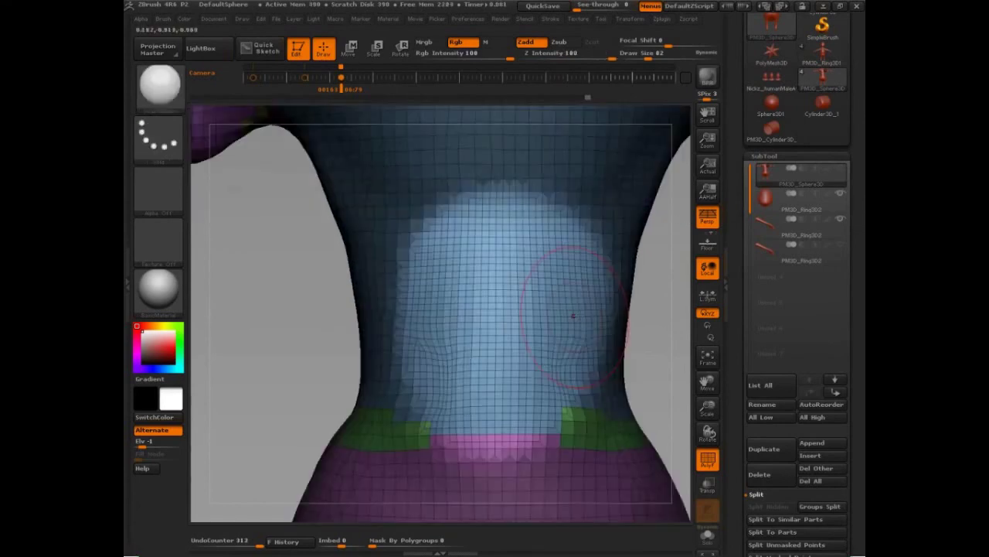
{"action": "left_click_drag", "start_coordinate": [573, 315], "coordinate": [575, 274]}
{"action": "right_click_drag", "start_coordinate": [575, 294], "coordinate": [320, 404], "text": "ctrl"}
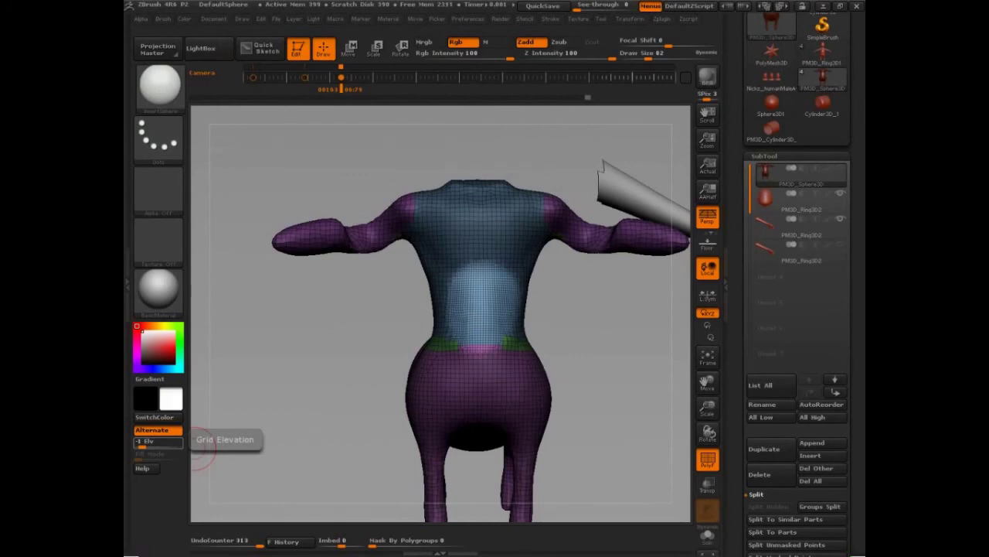
Step: Activate the egg-shaped head subtool PM3D_Ring3D2 and try to close its holes
{"action": "left_click", "coordinate": [796, 199]}
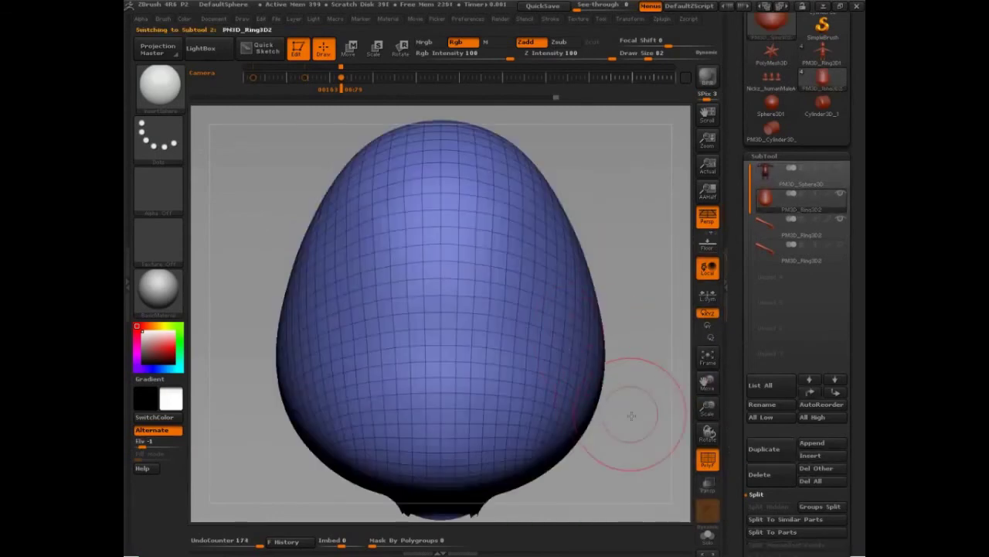
{"action": "left_click_drag", "start_coordinate": [632, 416], "coordinate": [665, 418], "text": "alt"}
{"action": "left_click_drag", "start_coordinate": [856, 468], "coordinate": [850, 116]}
{"action": "left_click", "coordinate": [769, 274]}
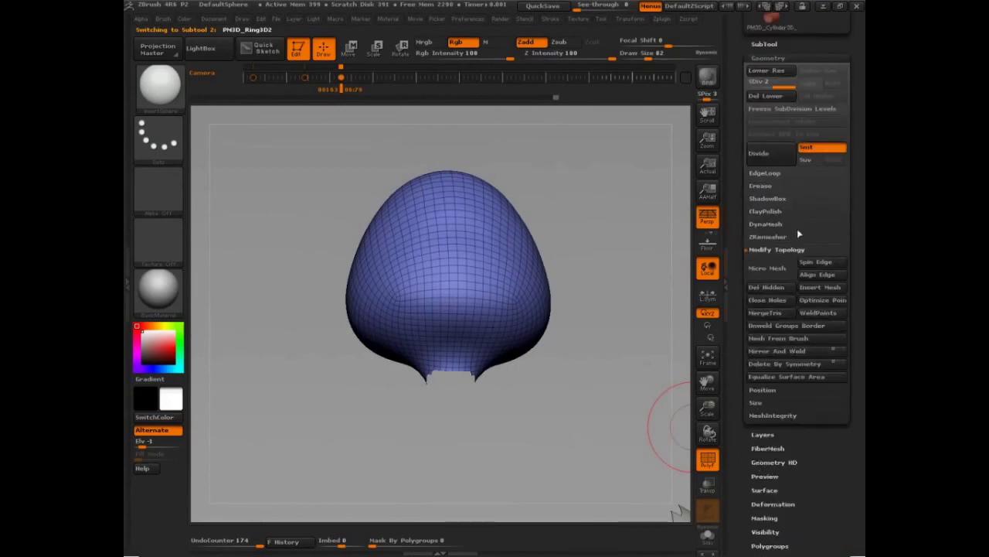
{"action": "left_click", "coordinate": [768, 300]}
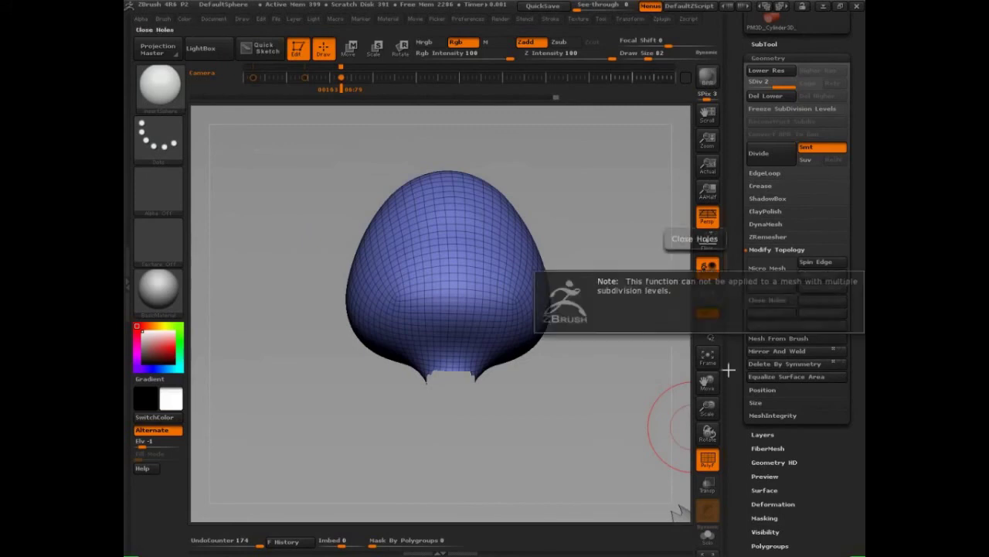
Step: Delete the head's lower subdivision levels and close the open hole under the neck
{"action": "left_click", "coordinate": [765, 95]}
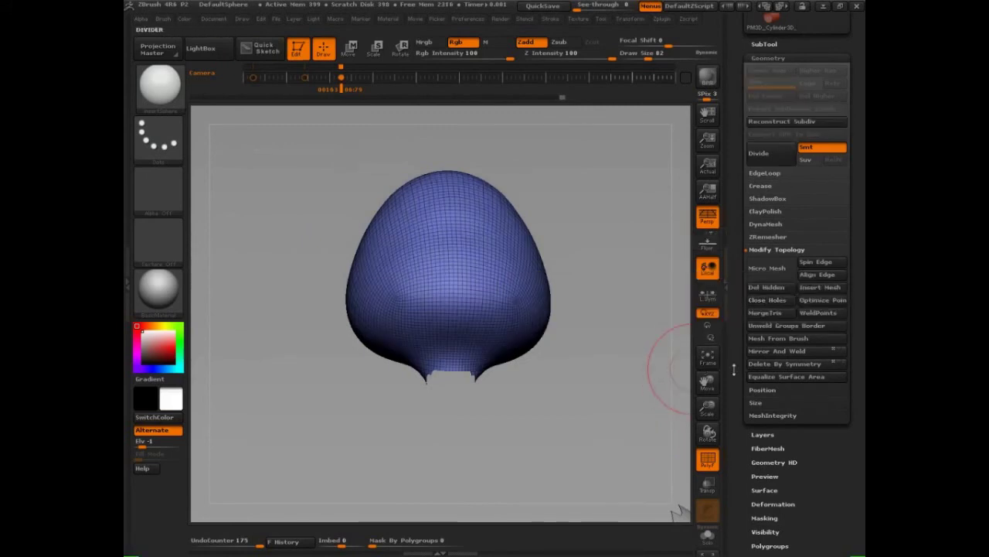
{"action": "left_click", "coordinate": [768, 300]}
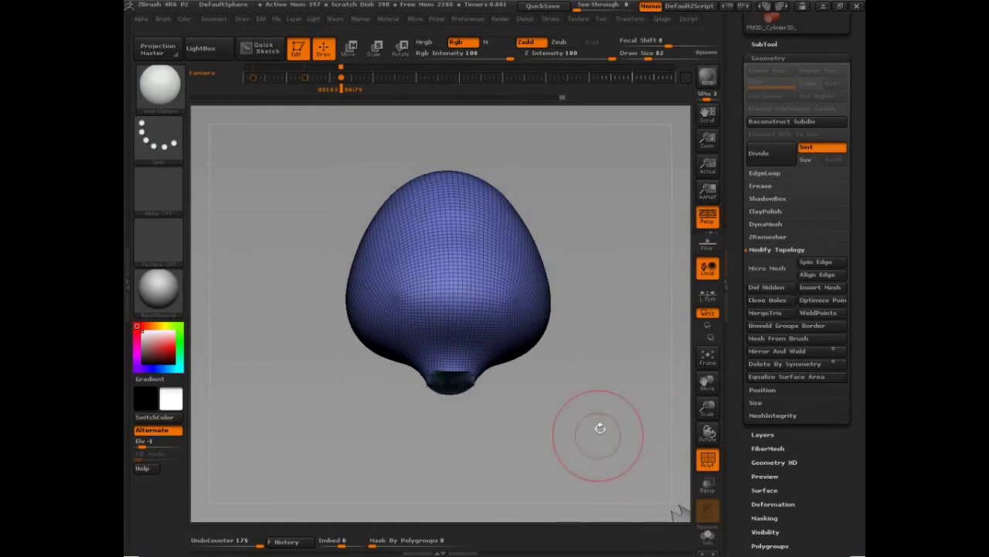
Step: Undo the neck hole closing and convert the open head mesh to a DynaMesh
{"action": "left_click_drag", "start_coordinate": [601, 430], "coordinate": [572, 468]}
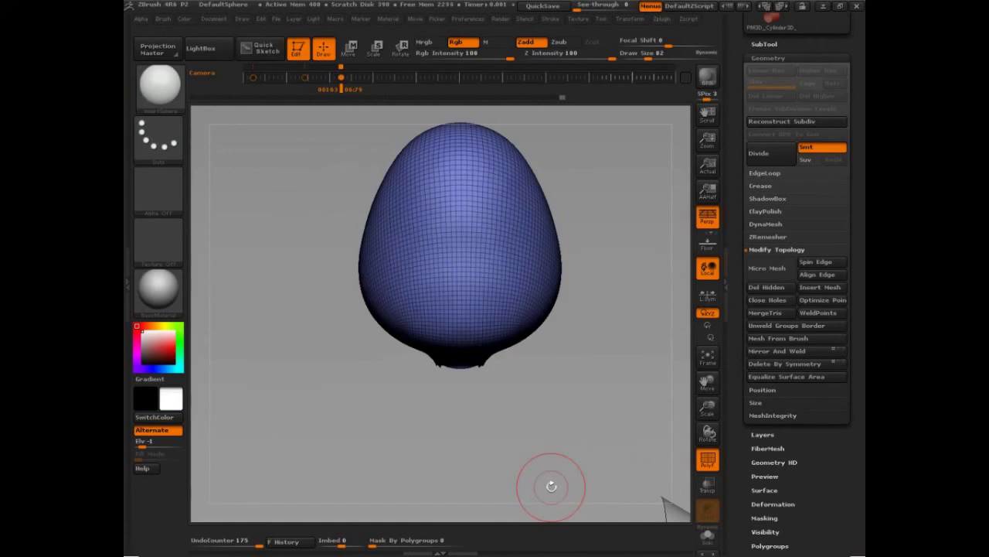
{"action": "mouse_move", "coordinate": [629, 409]}
{"action": "left_mouse_down"}
{"action": "mouse_move", "coordinate": [579, 413]}
{"action": "mouse_move", "coordinate": [673, 389]}
{"action": "left_mouse_up"}
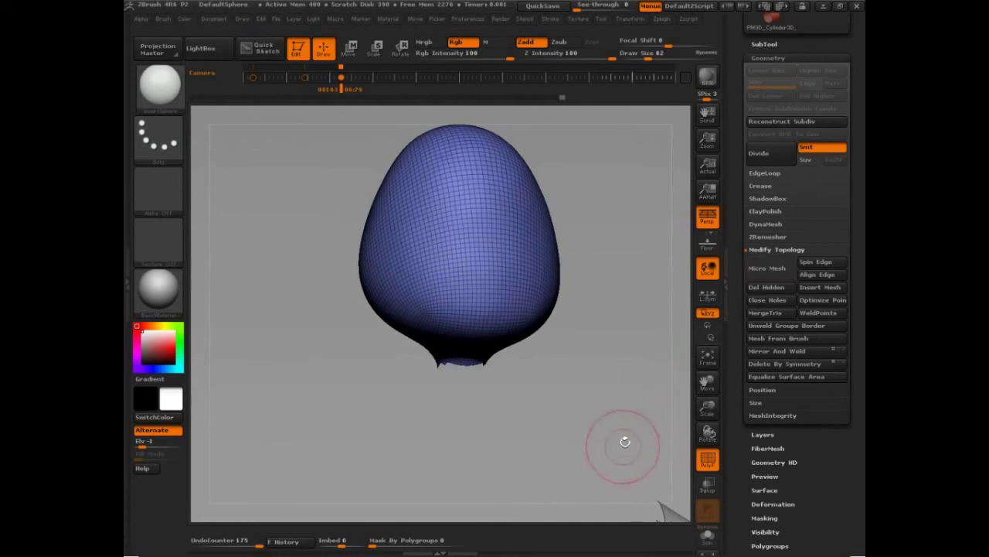
{"action": "left_click_drag", "start_coordinate": [624, 442], "coordinate": [590, 448]}
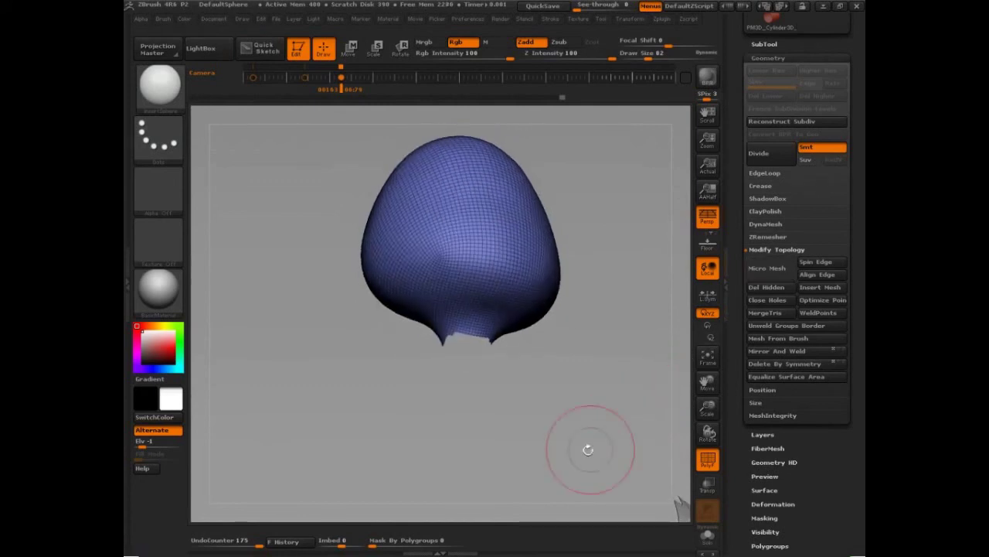
{"action": "left_click", "coordinate": [769, 224]}
{"action": "left_click", "coordinate": [771, 242]}
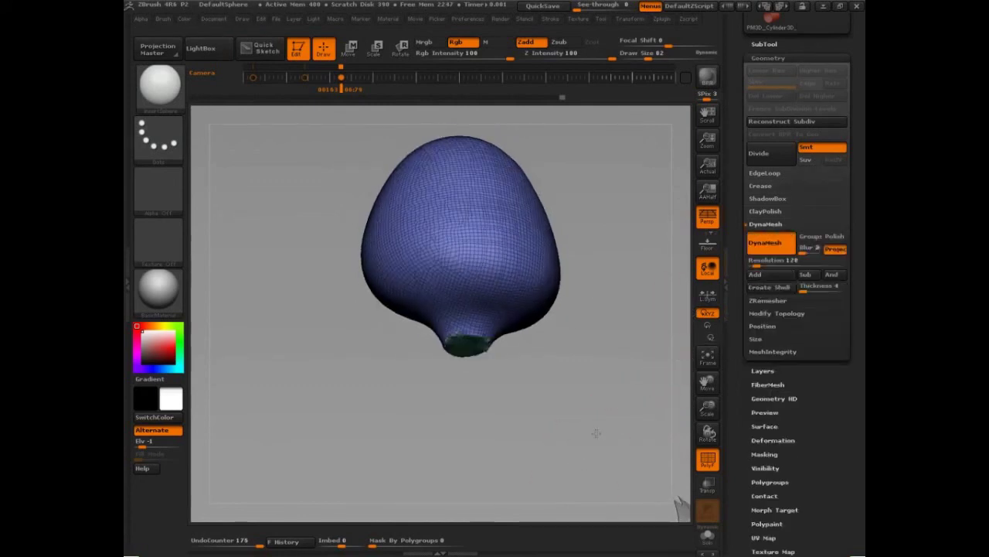
Step: Activate the body subtool PM3D_Sphere3D and clear the mask around its belly
{"action": "left_click_drag", "start_coordinate": [596, 433], "coordinate": [564, 431]}
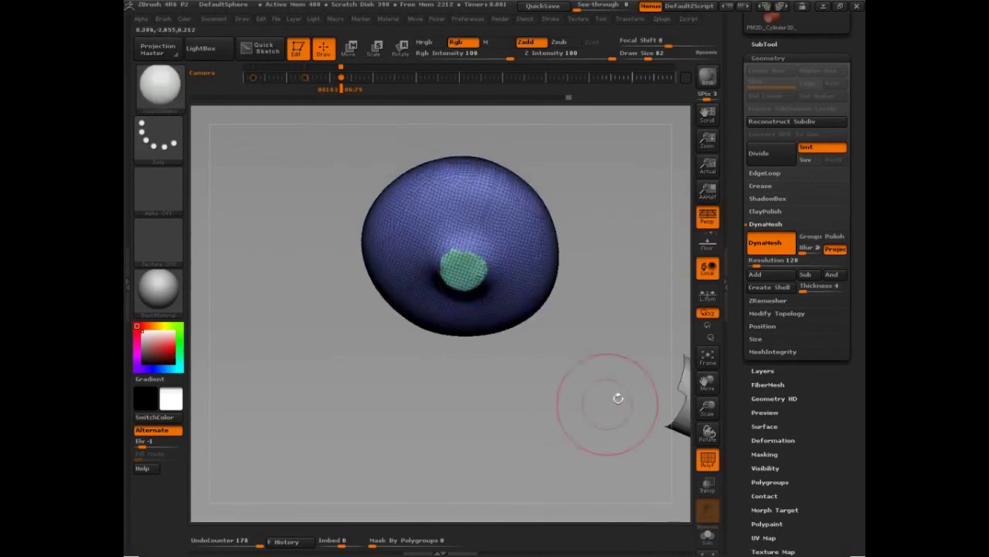
{"action": "left_click_drag", "start_coordinate": [619, 398], "coordinate": [607, 503]}
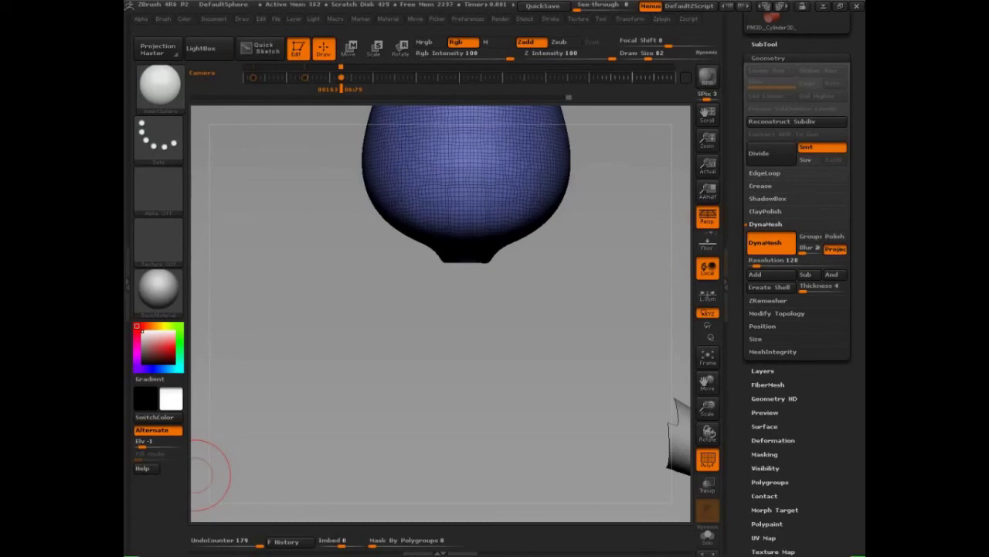
{"action": "left_click_drag", "start_coordinate": [579, 371], "coordinate": [422, 374], "text": "alt"}
{"action": "left_click_drag", "start_coordinate": [490, 327], "coordinate": [582, 299], "text": "alt"}
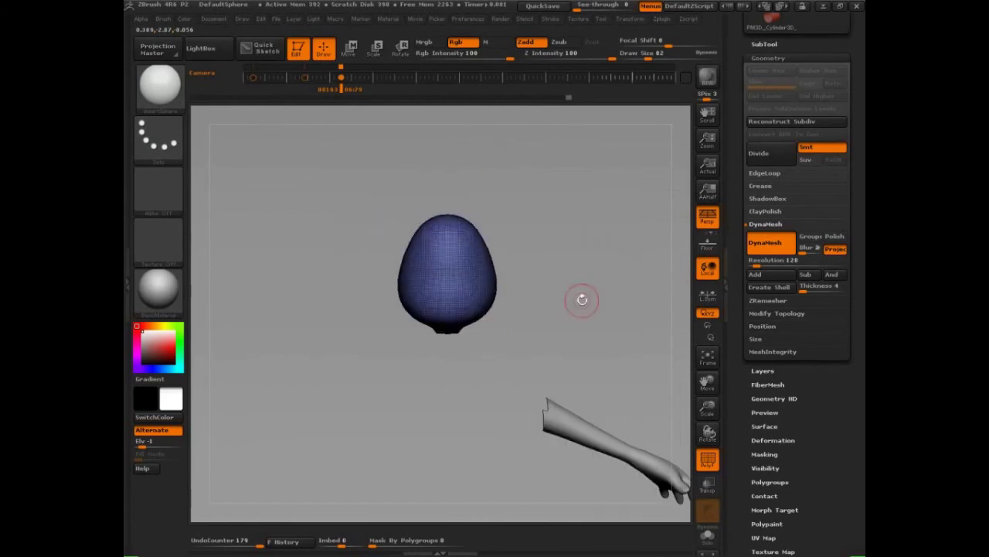
{"action": "left_click", "coordinate": [768, 58]}
{"action": "left_click_drag", "start_coordinate": [826, 242], "coordinate": [825, 436]}
{"action": "left_click", "coordinate": [769, 239]}
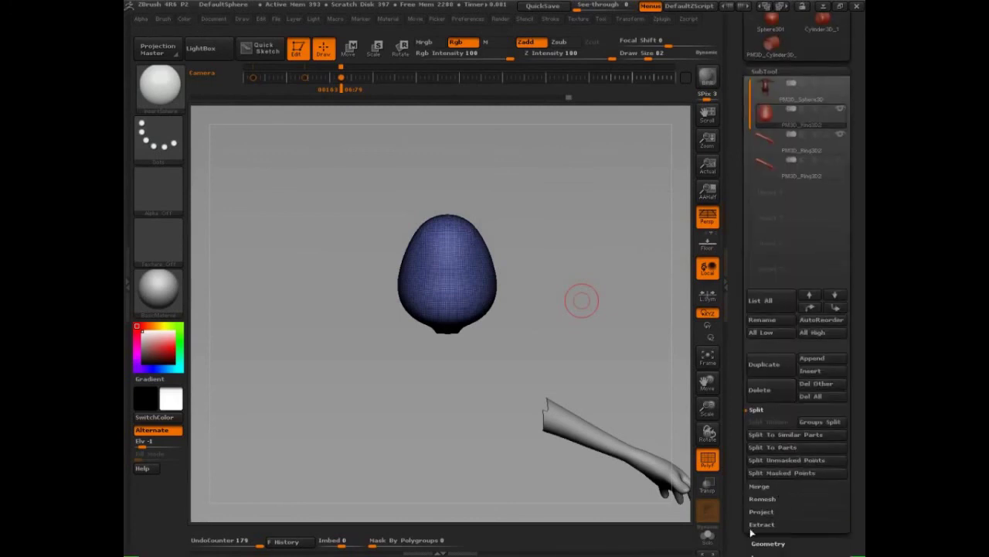
{"action": "left_click", "coordinate": [800, 91]}
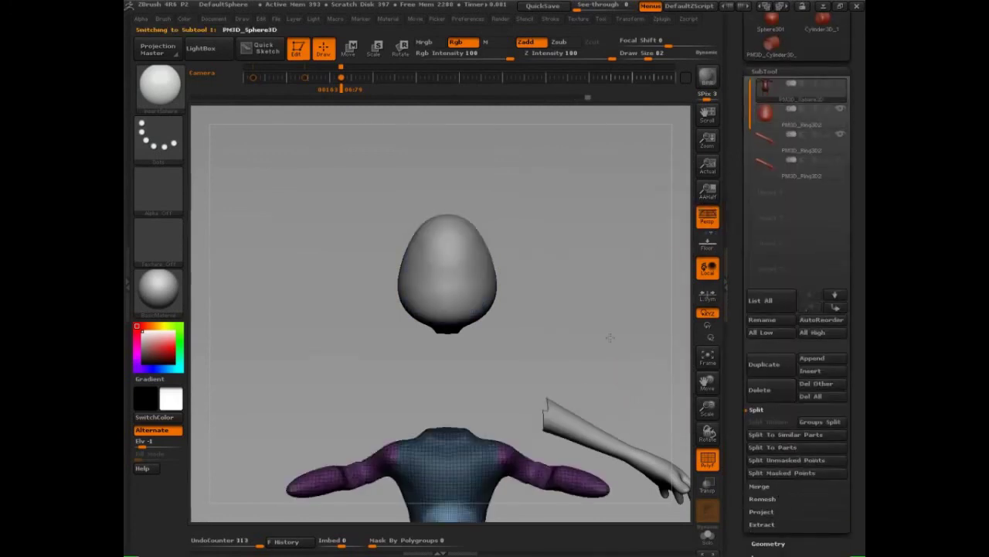
{"action": "left_click_drag", "start_coordinate": [609, 337], "coordinate": [599, 207], "text": "alt"}
{"action": "key", "text": "b"}
{"action": "key", "text": "c"}
{"action": "key", "text": "b"}
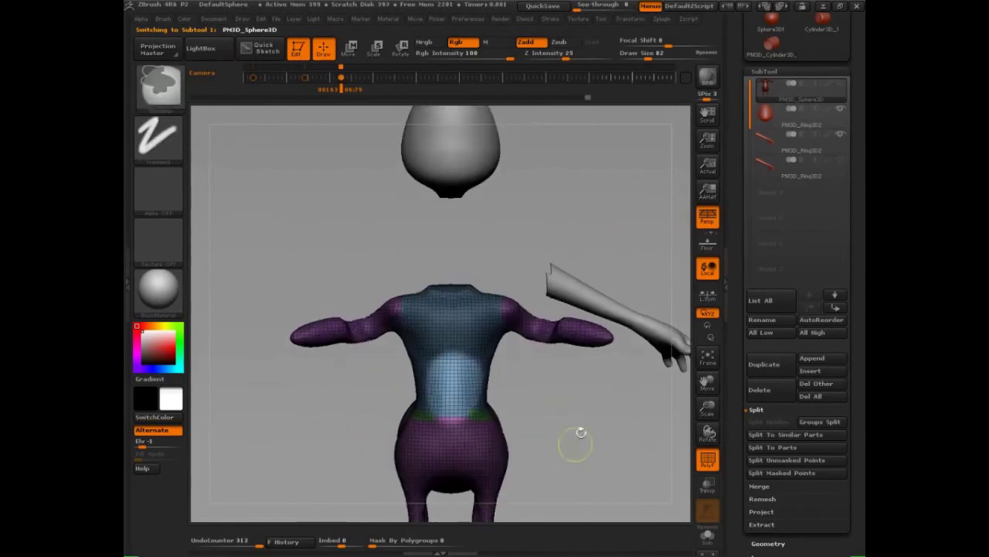
{"action": "left_click_drag", "start_coordinate": [576, 425], "coordinate": [558, 394], "text": "ctrl"}
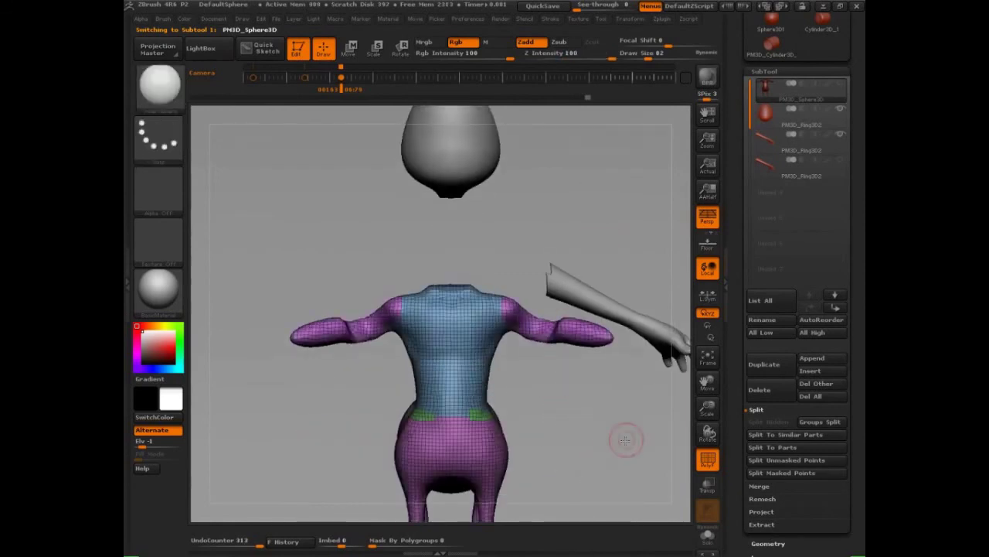
Step: Insert a large sphere into the side of the creature's lower body and re-DynaMesh the body to fuse it
{"action": "mouse_move", "coordinate": [625, 440]}
{"action": "left_mouse_down"}
{"action": "mouse_move", "coordinate": [583, 466]}
{"action": "mouse_move", "coordinate": [567, 530]}
{"action": "left_mouse_up"}
{"action": "mouse_move", "coordinate": [609, 440]}
{"action": "left_mouse_down"}
{"action": "mouse_move", "coordinate": [596, 360]}
{"action": "mouse_move", "coordinate": [572, 386]}
{"action": "mouse_move", "coordinate": [522, 410]}
{"action": "mouse_move", "coordinate": [379, 399]}
{"action": "mouse_move", "coordinate": [360, 456]}
{"action": "mouse_move", "coordinate": [408, 452]}
{"action": "mouse_move", "coordinate": [397, 457]}
{"action": "left_mouse_up"}
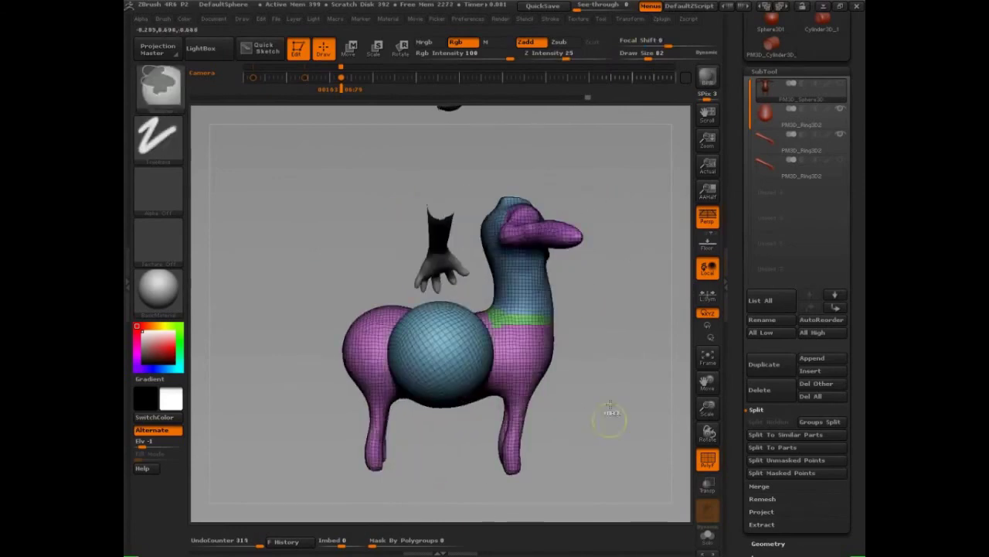
{"action": "mouse_move", "coordinate": [601, 406]}
{"action": "left_mouse_down"}
{"action": "mouse_move", "coordinate": [559, 425]}
{"action": "mouse_move", "coordinate": [574, 474]}
{"action": "mouse_move", "coordinate": [592, 420]}
{"action": "mouse_move", "coordinate": [529, 406]}
{"action": "left_mouse_up"}
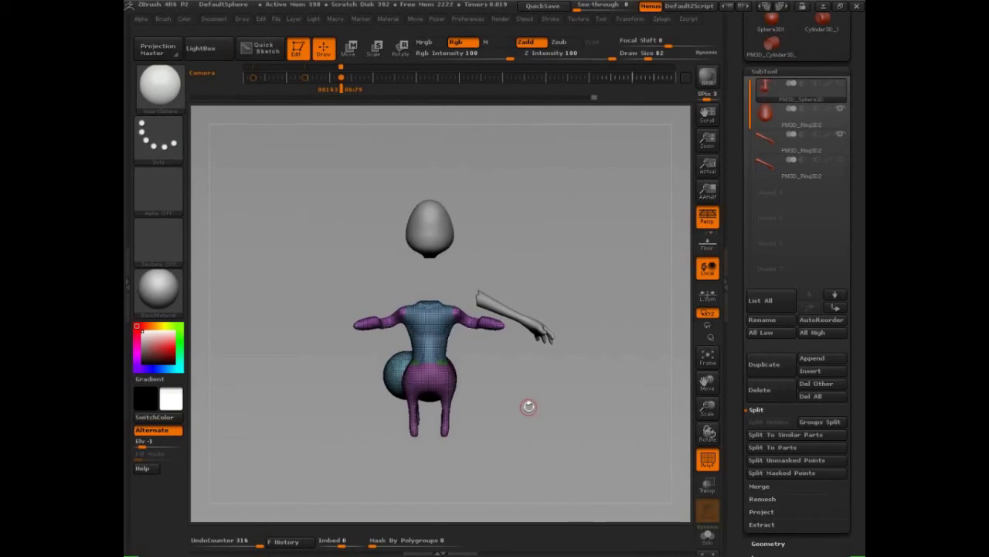
{"action": "left_click_drag", "start_coordinate": [529, 404], "coordinate": [593, 397]}
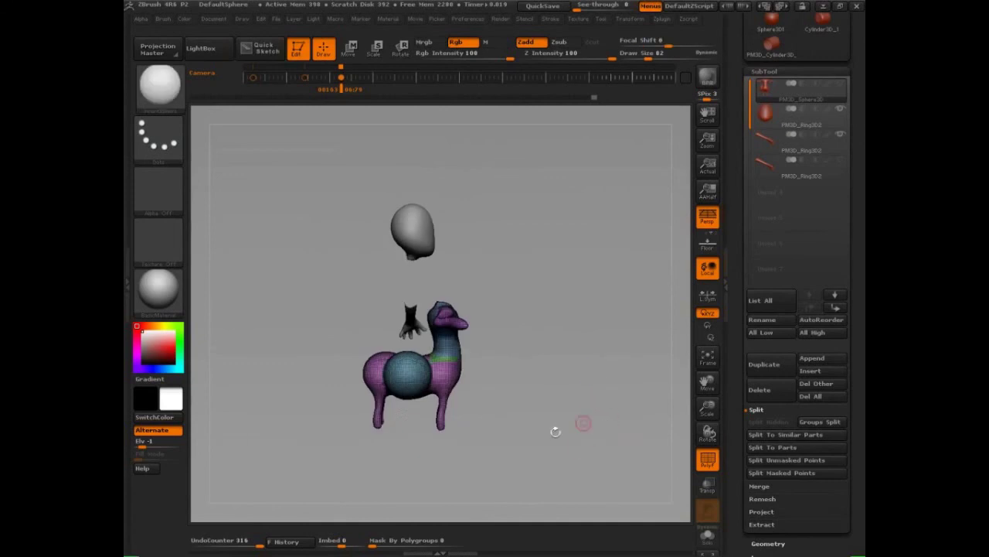
{"action": "left_click_drag", "start_coordinate": [540, 467], "coordinate": [507, 512]}
{"action": "left_click_drag", "start_coordinate": [499, 468], "coordinate": [516, 401]}
{"action": "left_click_drag", "start_coordinate": [555, 446], "coordinate": [551, 479]}
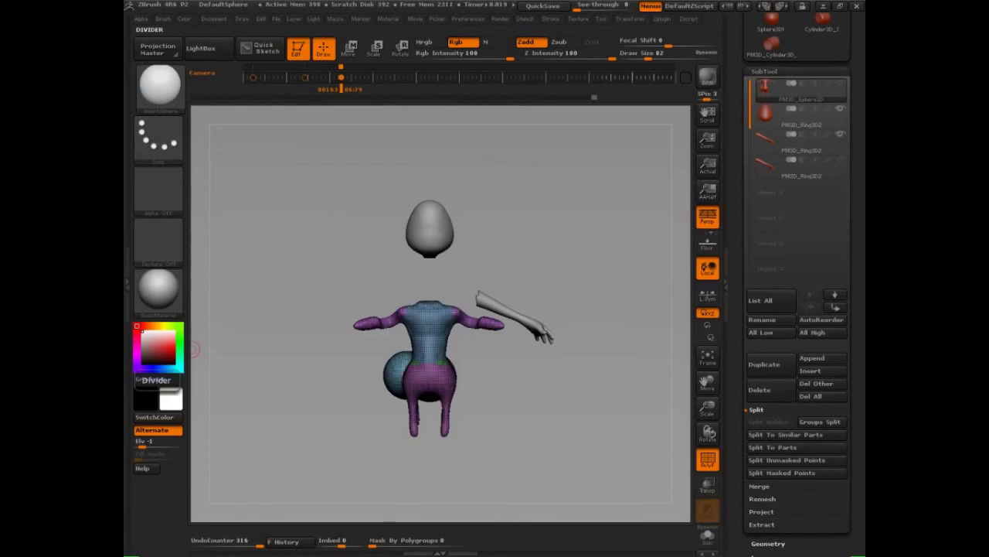
{"action": "left_click_drag", "start_coordinate": [596, 379], "coordinate": [614, 360], "text": "alt"}
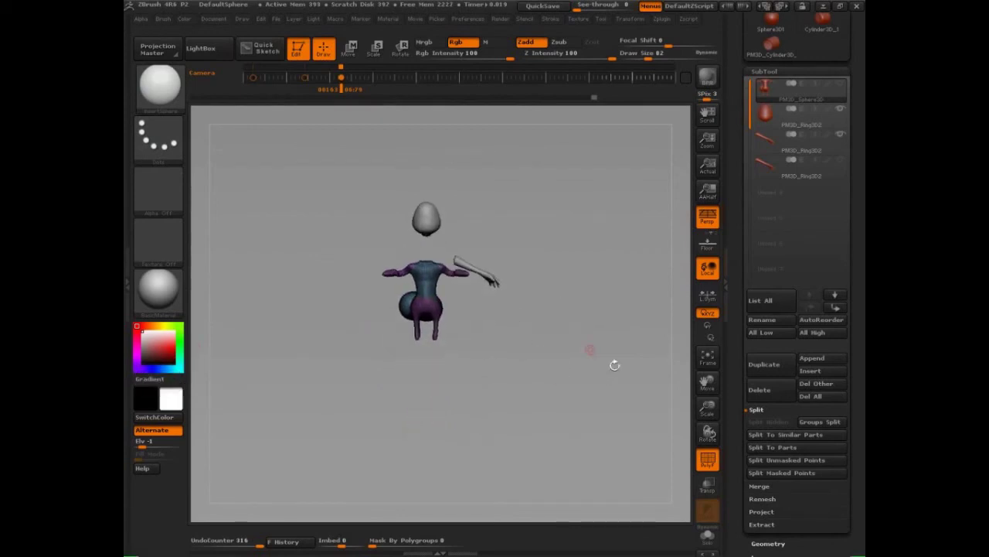
Step: Add a new sculpting layer to the body subtool
{"action": "left_click_drag", "start_coordinate": [740, 435], "coordinate": [686, 404]}
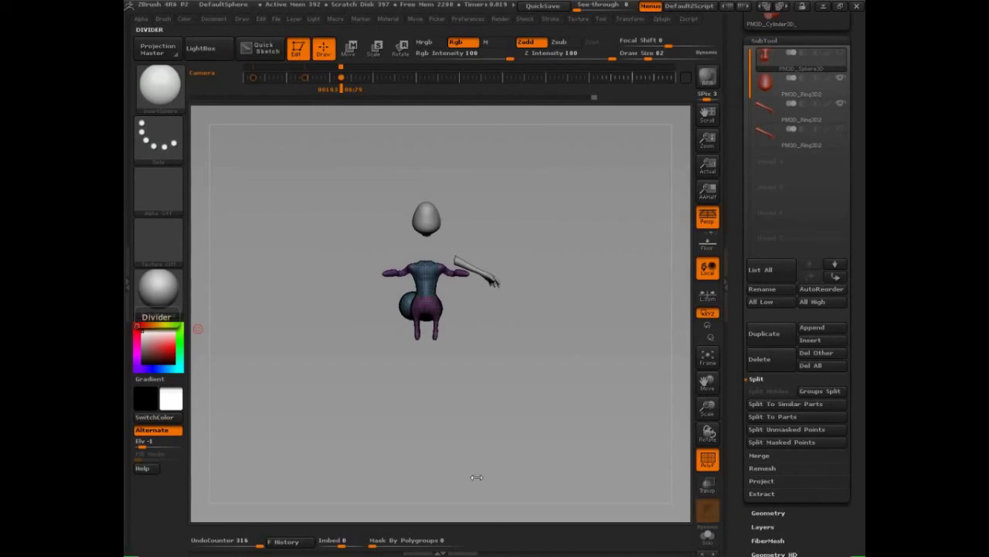
{"action": "left_click_drag", "start_coordinate": [738, 459], "coordinate": [738, 366]}
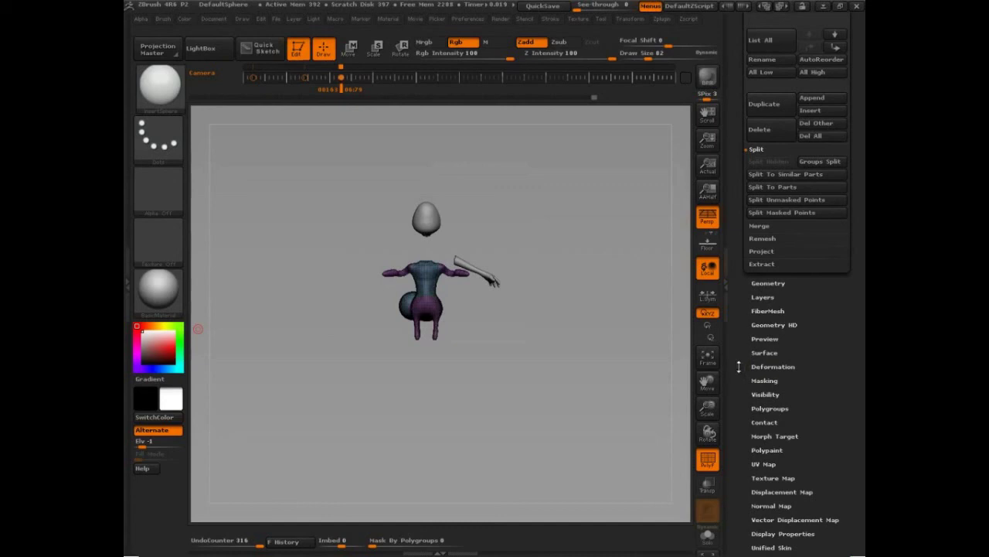
{"action": "scroll", "coordinate": [742, 378], "scroll_direction": "up", "scroll_amount": 5}
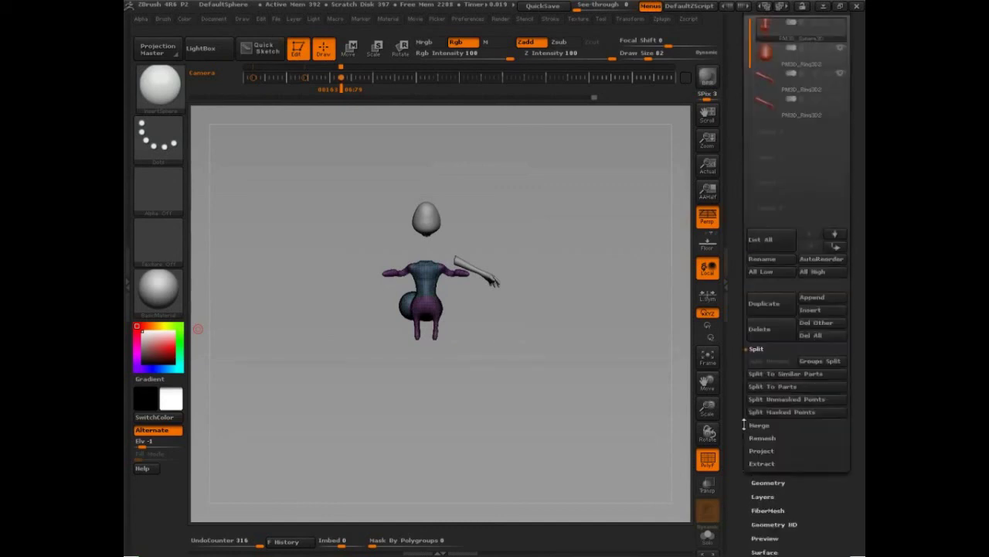
{"action": "scroll", "coordinate": [744, 425], "scroll_direction": "down", "scroll_amount": 5}
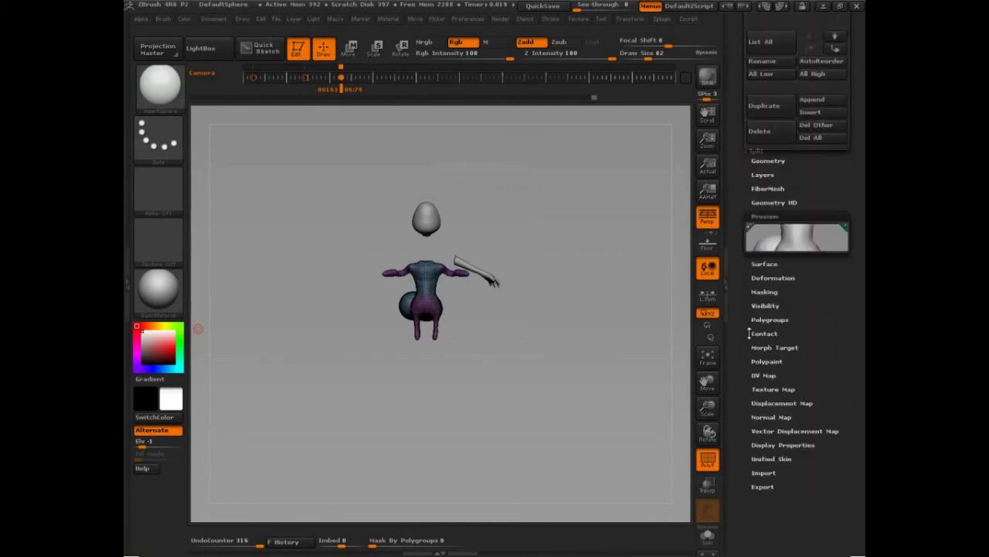
{"action": "scroll", "coordinate": [749, 333], "scroll_direction": "down", "scroll_amount": 3}
{"action": "scroll", "coordinate": [802, 334], "scroll_direction": "up", "scroll_amount": 6}
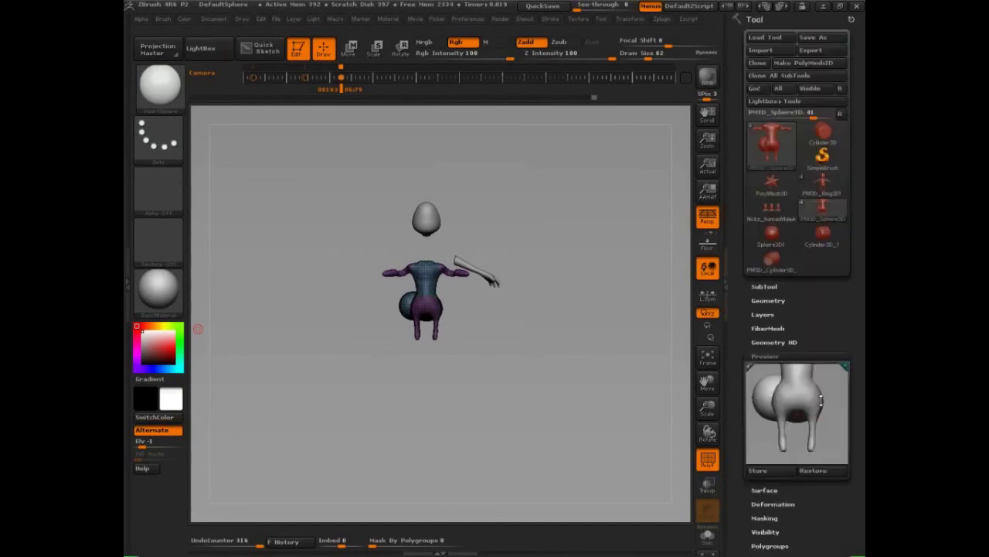
{"action": "left_click", "coordinate": [762, 313]}
{"action": "left_click", "coordinate": [758, 465]}
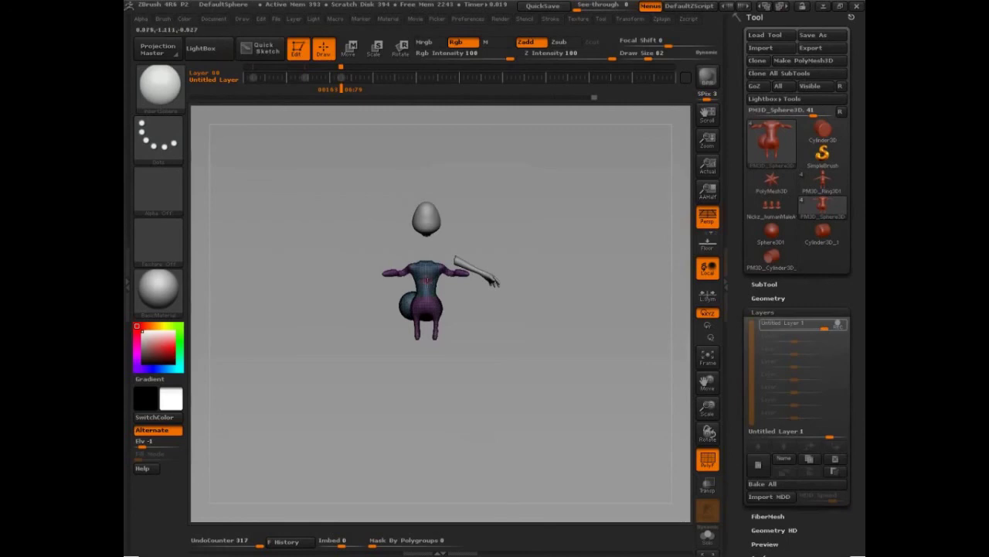
Step: Try to insert a sphere on the layered body, and sculpt rough strokes over it with the ClayBuildup brush
{"action": "left_click_drag", "start_coordinate": [426, 282], "coordinate": [422, 370]}
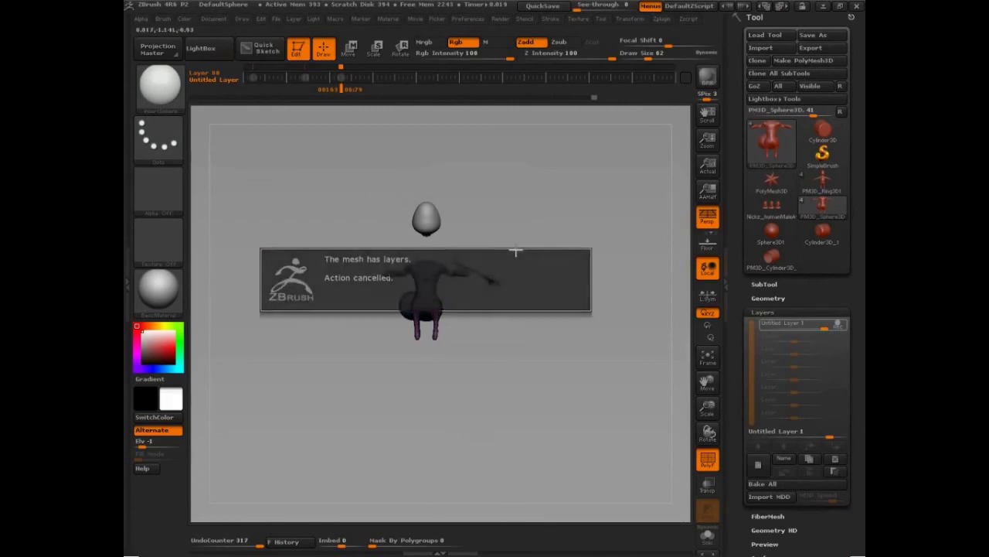
{"action": "key", "text": "b"}
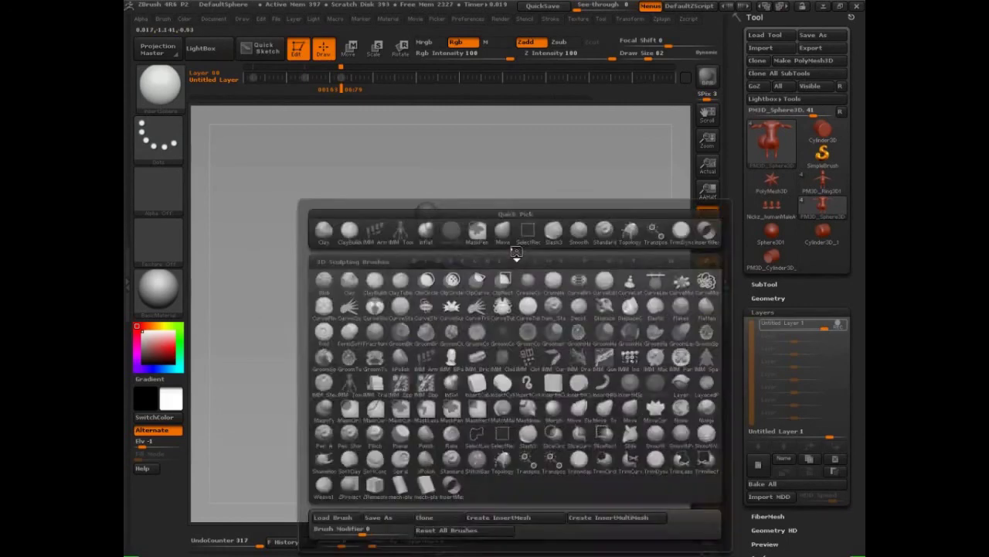
{"action": "left_click", "coordinate": [462, 368]}
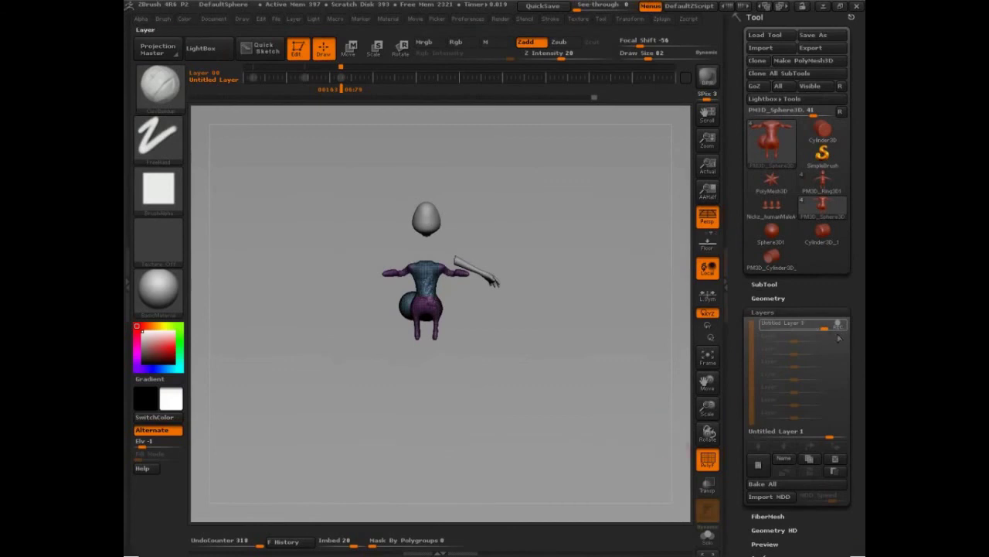
{"action": "left_click_drag", "start_coordinate": [577, 415], "coordinate": [505, 512]}
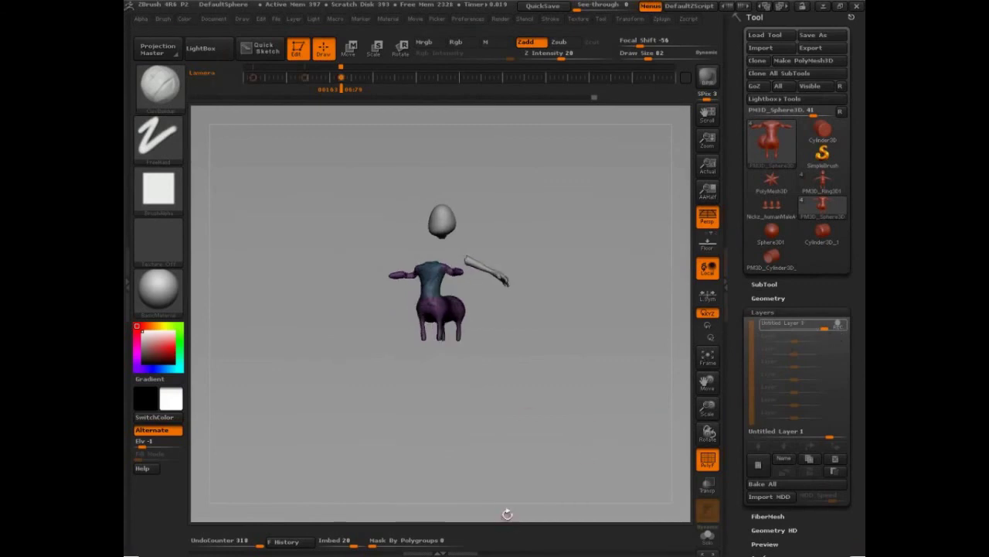
{"action": "key", "text": "shift+f"}
{"action": "left_click_drag", "start_coordinate": [519, 437], "coordinate": [618, 406]}
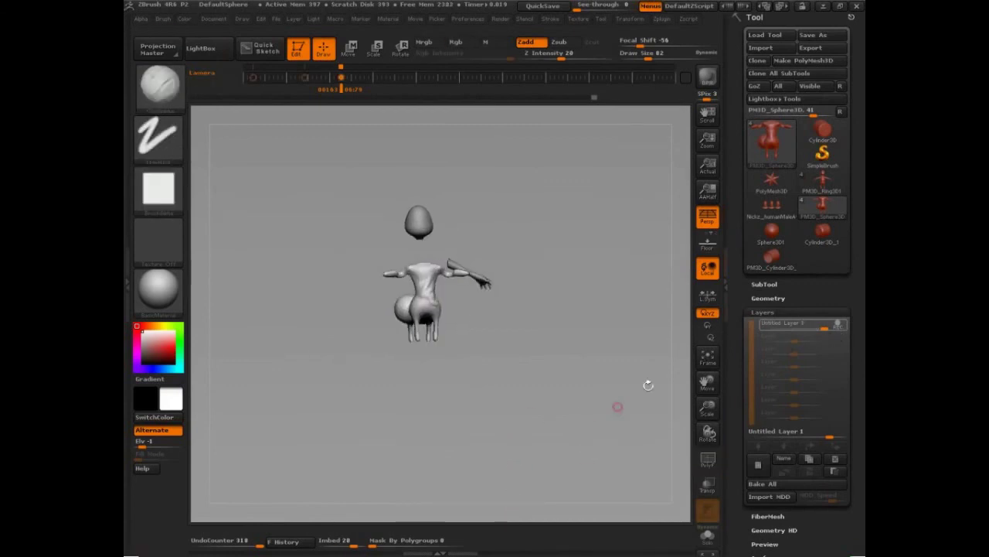
Step: Activate the head subtool PM3D_Ring3D2 and add a new layer to it
{"action": "left_click", "coordinate": [764, 284]}
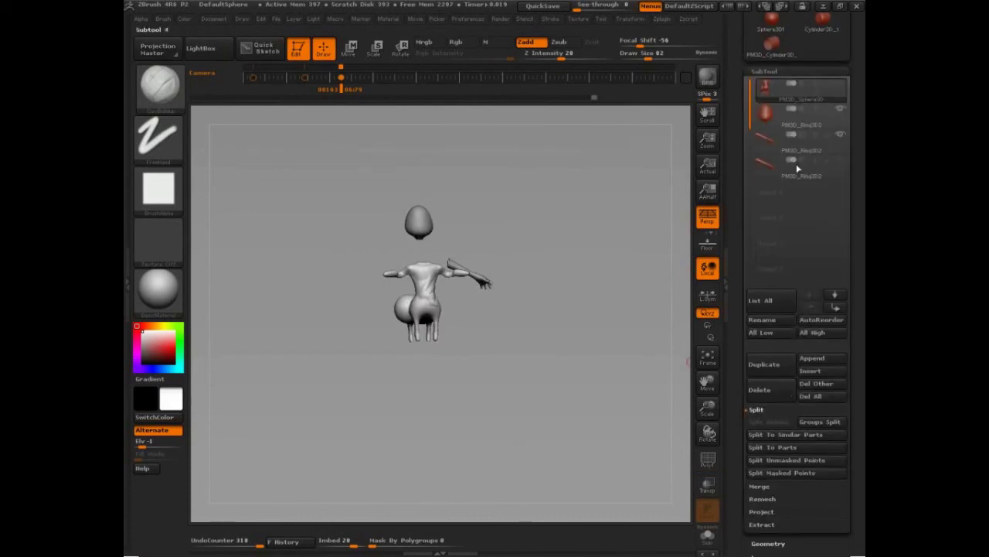
{"action": "left_click", "coordinate": [793, 121]}
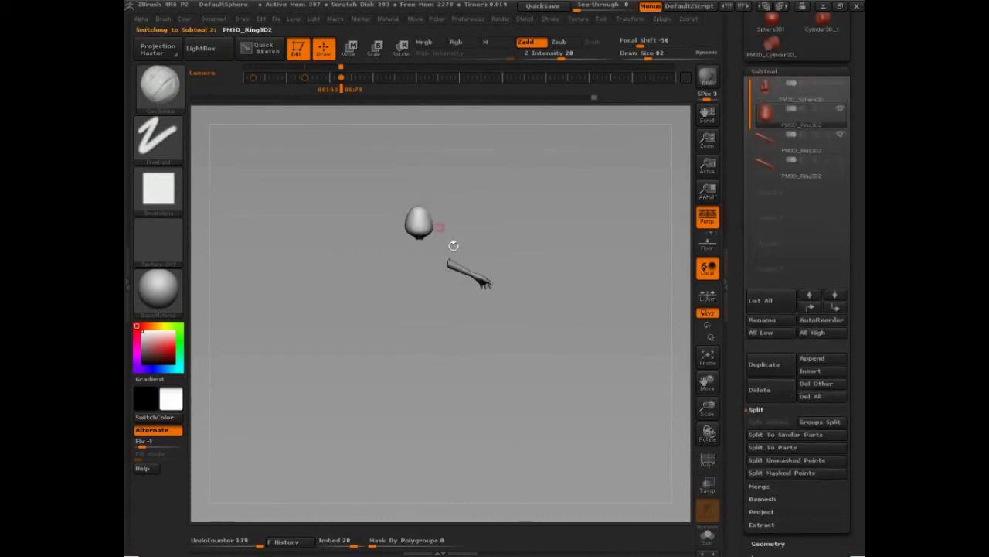
{"action": "scroll", "coordinate": [762, 498], "scroll_direction": "down", "scroll_amount": 3}
{"action": "left_click", "coordinate": [762, 497]}
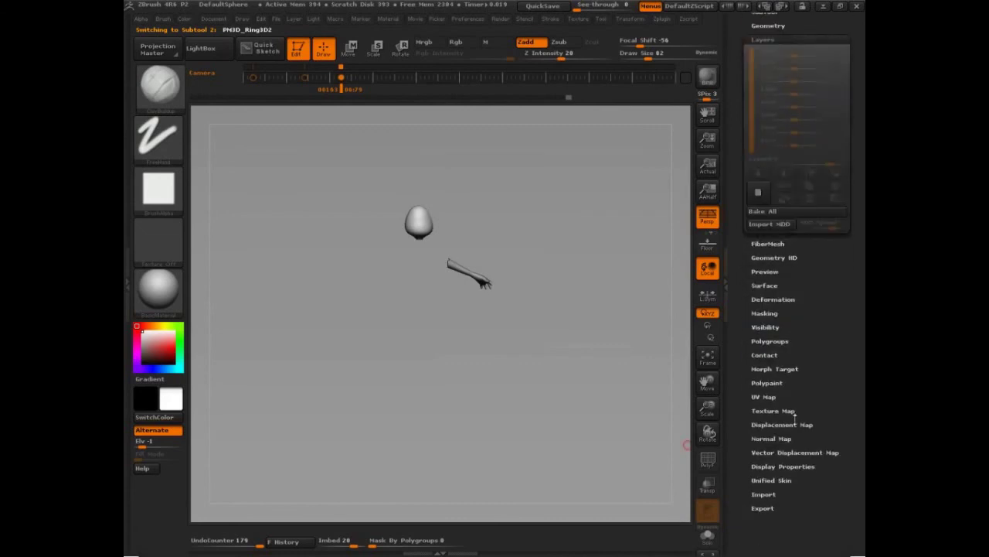
{"action": "left_click", "coordinate": [758, 249]}
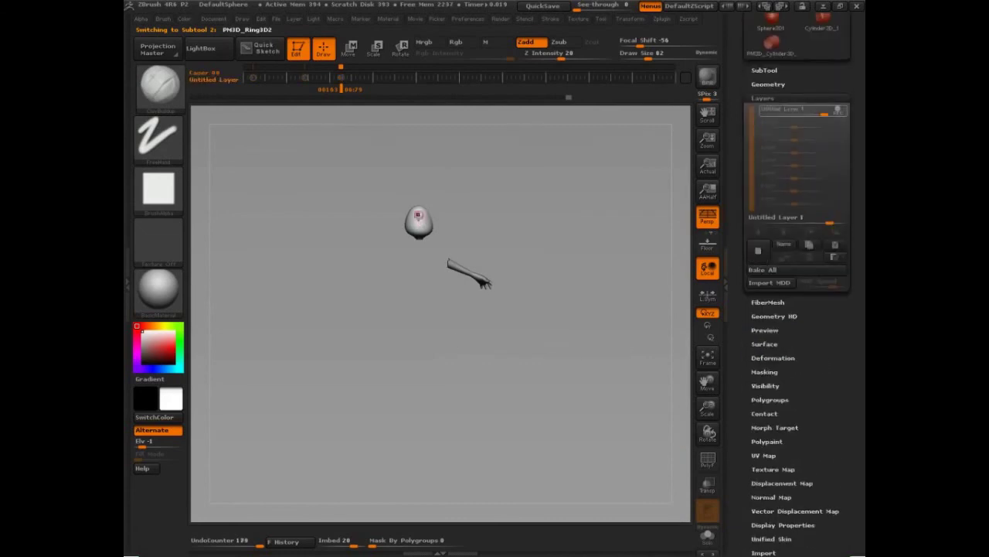
Step: Sculpt rough ClayBuildup strokes across the front of the head and frame it with its wireframe shown
{"action": "left_click_drag", "start_coordinate": [420, 217], "coordinate": [420, 224]}
{"action": "left_click_drag", "start_coordinate": [599, 434], "coordinate": [552, 439]}
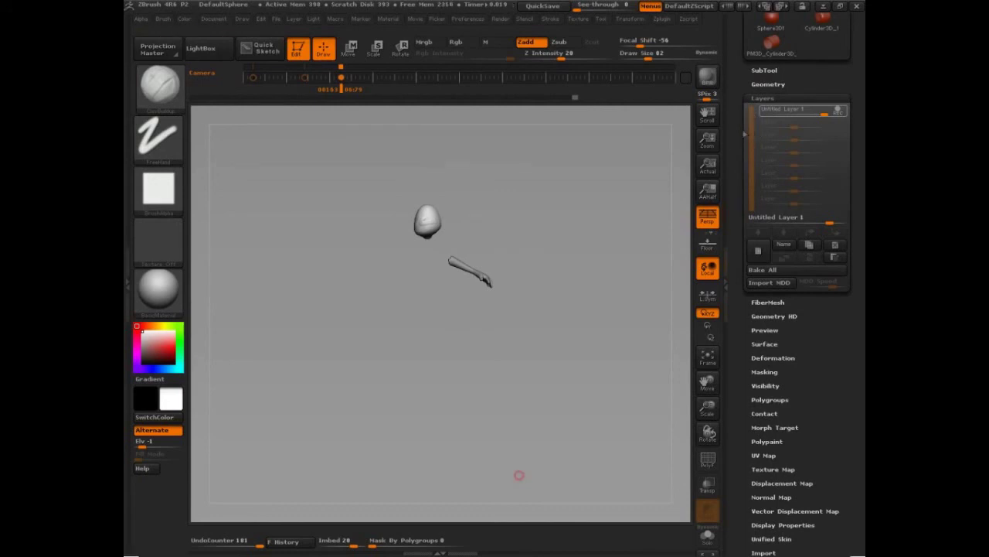
{"action": "left_click", "coordinate": [767, 70]}
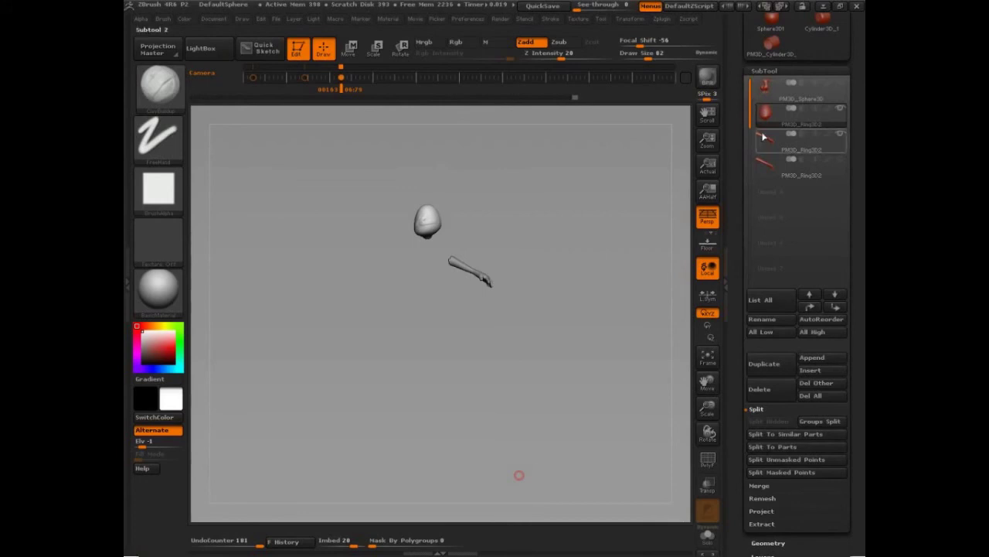
{"action": "mouse_move", "coordinate": [764, 136]}
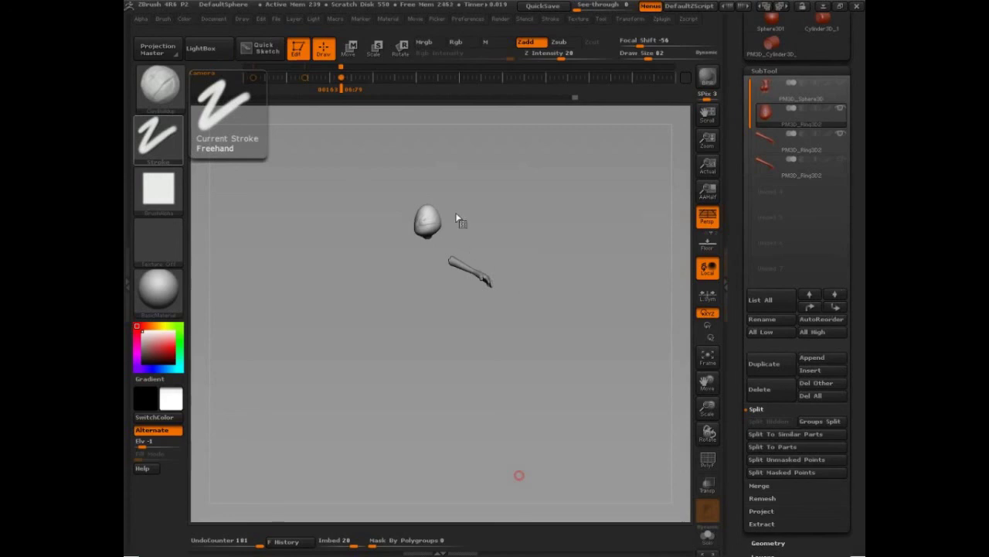
{"action": "left_click_drag", "start_coordinate": [493, 201], "coordinate": [593, 273]}
{"action": "key", "text": "shift+f"}
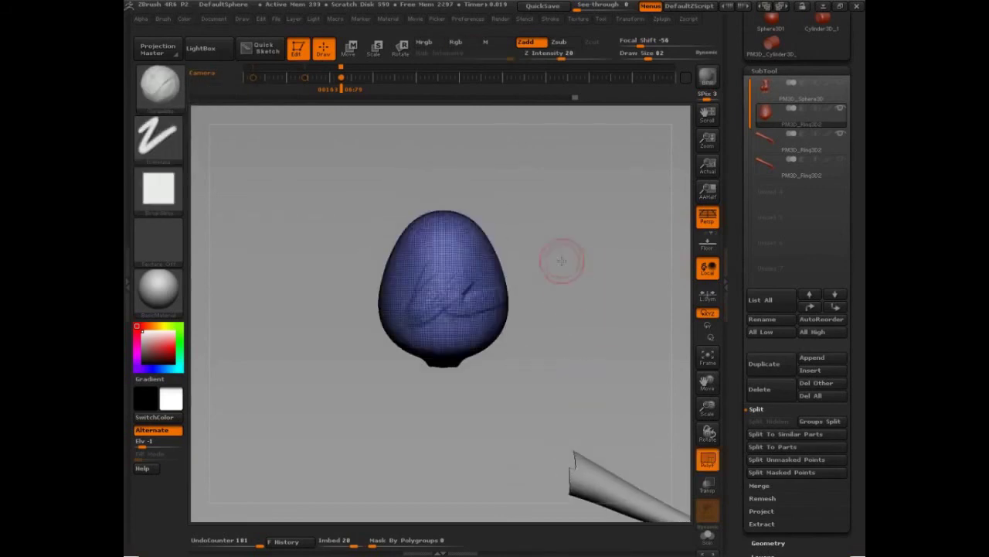
{"action": "key", "text": "f"}
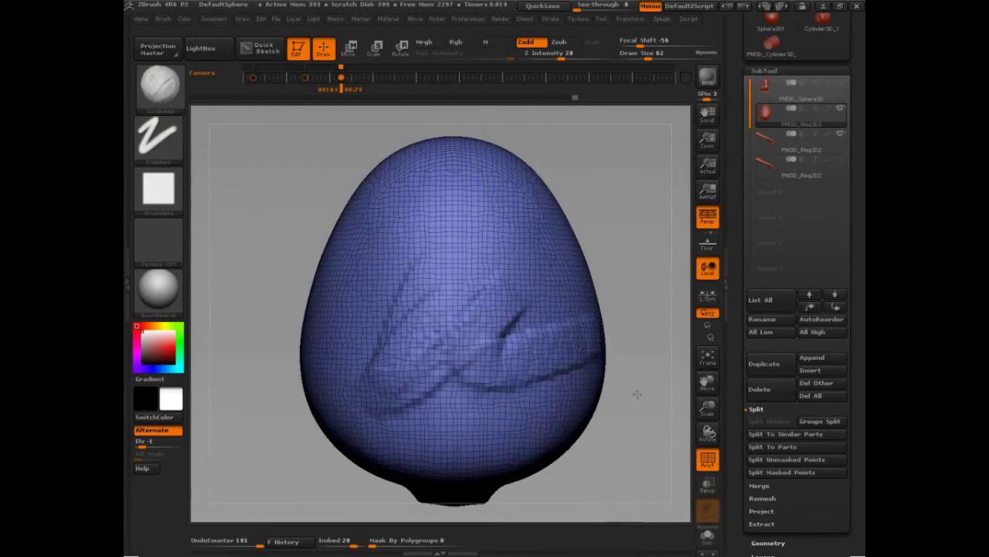
{"action": "mouse_move", "coordinate": [636, 395]}
{"action": "left_mouse_down", "text": "alt"}
{"action": "mouse_move", "coordinate": [644, 427]}
{"action": "mouse_move", "coordinate": [682, 449]}
{"action": "mouse_move", "coordinate": [660, 438]}
{"action": "left_mouse_up", "text": "alt"}
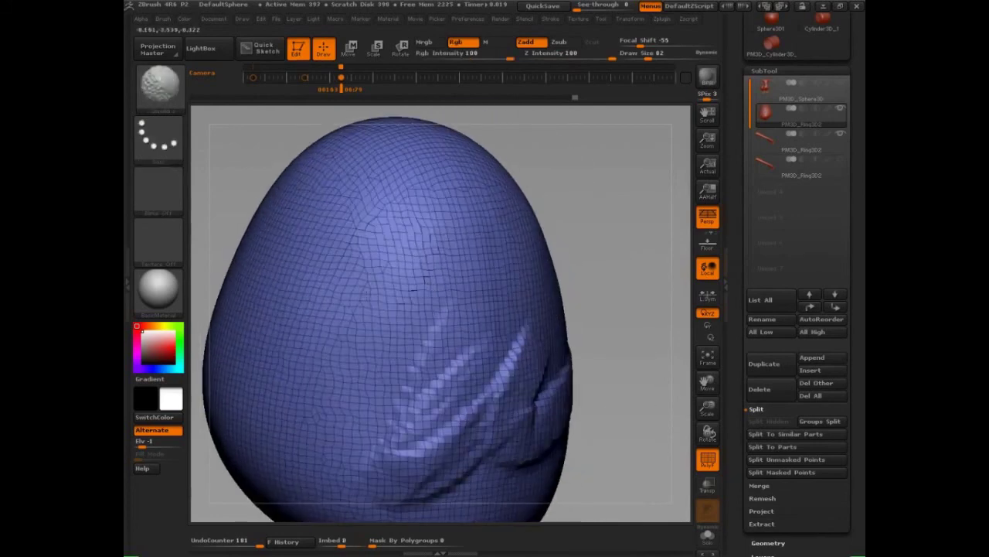
Step: Smooth the upper surface of the head and try to re-DynaMesh it while the layer is in recording mode
{"action": "mouse_move", "coordinate": [366, 239]}
{"action": "left_mouse_down", "text": "shift"}
{"action": "mouse_move", "coordinate": [439, 178]}
{"action": "mouse_move", "coordinate": [462, 190]}
{"action": "mouse_move", "coordinate": [379, 255]}
{"action": "mouse_move", "coordinate": [340, 224]}
{"action": "mouse_move", "coordinate": [363, 185]}
{"action": "mouse_move", "coordinate": [314, 185]}
{"action": "mouse_move", "coordinate": [410, 173]}
{"action": "mouse_move", "coordinate": [452, 185]}
{"action": "mouse_move", "coordinate": [328, 411]}
{"action": "left_mouse_up", "text": "shift"}
{"action": "mouse_move", "coordinate": [389, 261]}
{"action": "left_mouse_down", "text": "shift"}
{"action": "mouse_move", "coordinate": [383, 229]}
{"action": "mouse_move", "coordinate": [422, 280]}
{"action": "mouse_move", "coordinate": [434, 325]}
{"action": "left_mouse_up", "text": "shift"}
{"action": "key", "text": "shift+f"}
{"action": "mouse_move", "coordinate": [643, 237]}
{"action": "left_mouse_down"}
{"action": "mouse_move", "coordinate": [608, 209]}
{"action": "mouse_move", "coordinate": [590, 217]}
{"action": "mouse_move", "coordinate": [611, 214]}
{"action": "left_mouse_up"}
{"action": "left_click", "coordinate": [611, 214]}
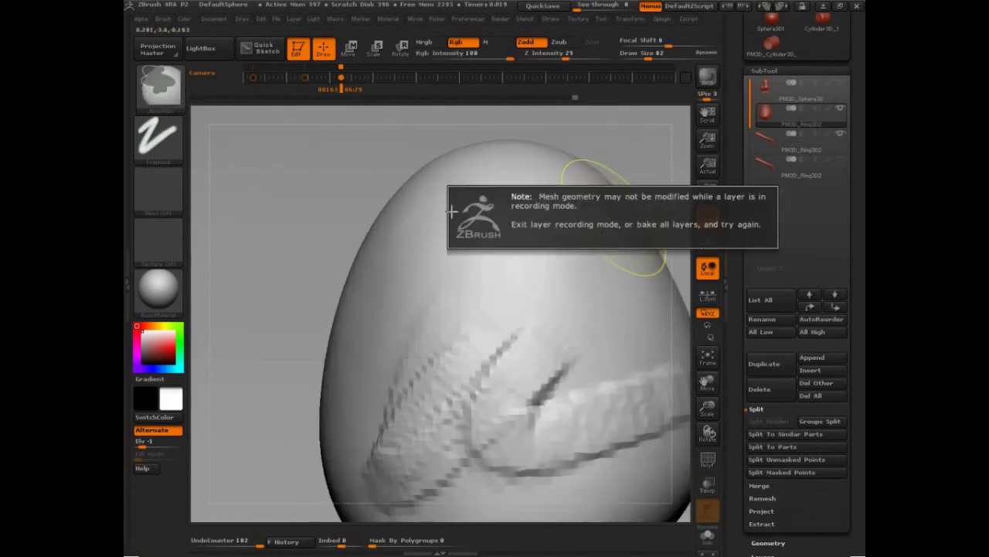
{"action": "left_click_drag", "start_coordinate": [276, 216], "coordinate": [497, 278], "text": "shift"}
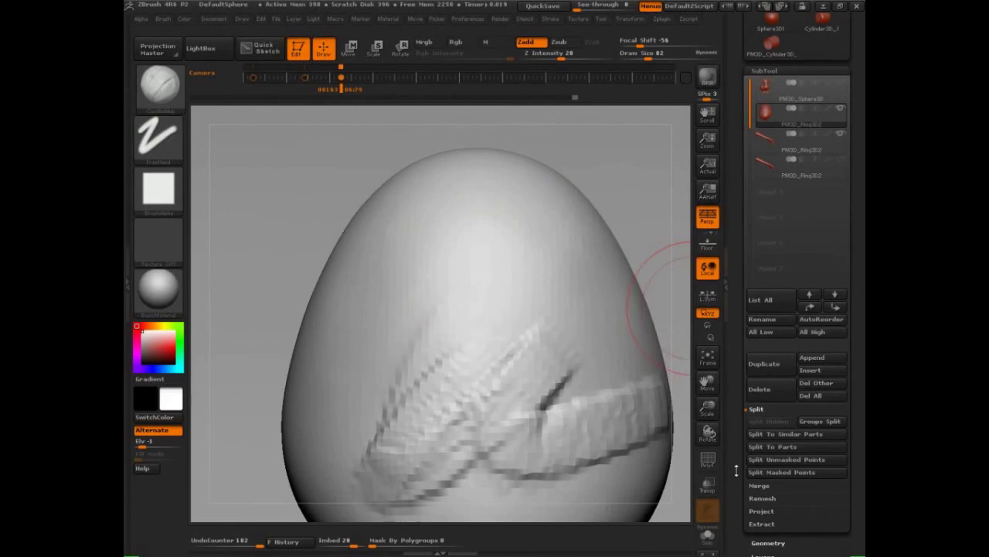
Step: Turn off DynaMesh in the geometry settings of the head subtool
{"action": "left_click_drag", "start_coordinate": [736, 471], "coordinate": [776, 246]}
{"action": "left_click", "coordinate": [770, 266]}
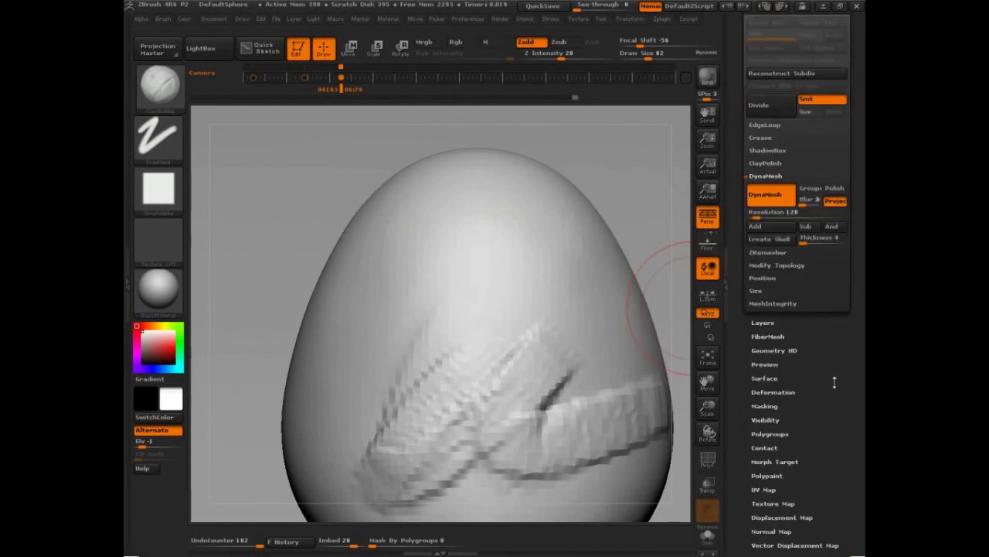
{"action": "left_click_drag", "start_coordinate": [835, 382], "coordinate": [835, 508]}
{"action": "left_click", "coordinate": [765, 321]}
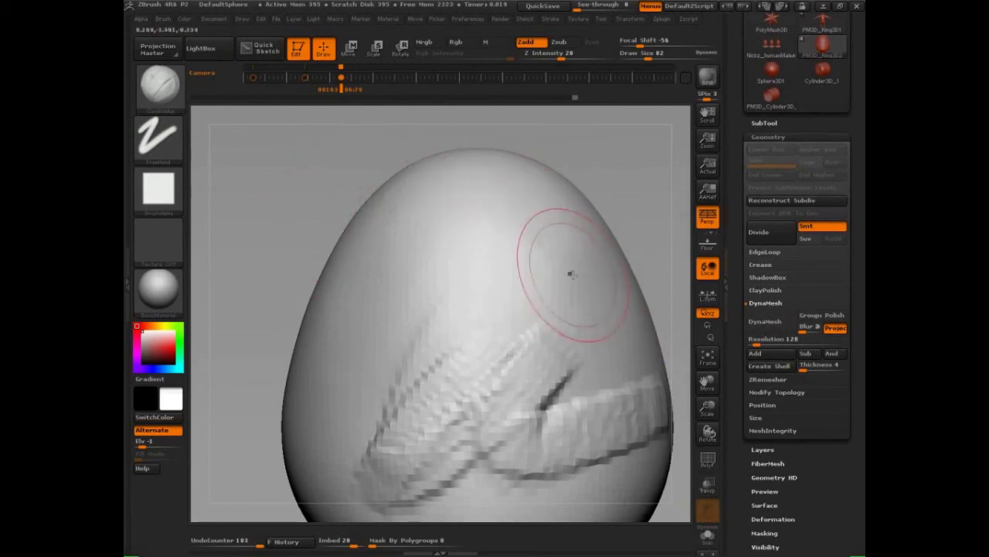
Step: Try to subdivide the head mesh while its layer is still in recording mode
{"action": "right_click_drag", "start_coordinate": [567, 276], "coordinate": [493, 250], "text": "ctrl"}
{"action": "left_click_drag", "start_coordinate": [643, 284], "coordinate": [631, 311]}
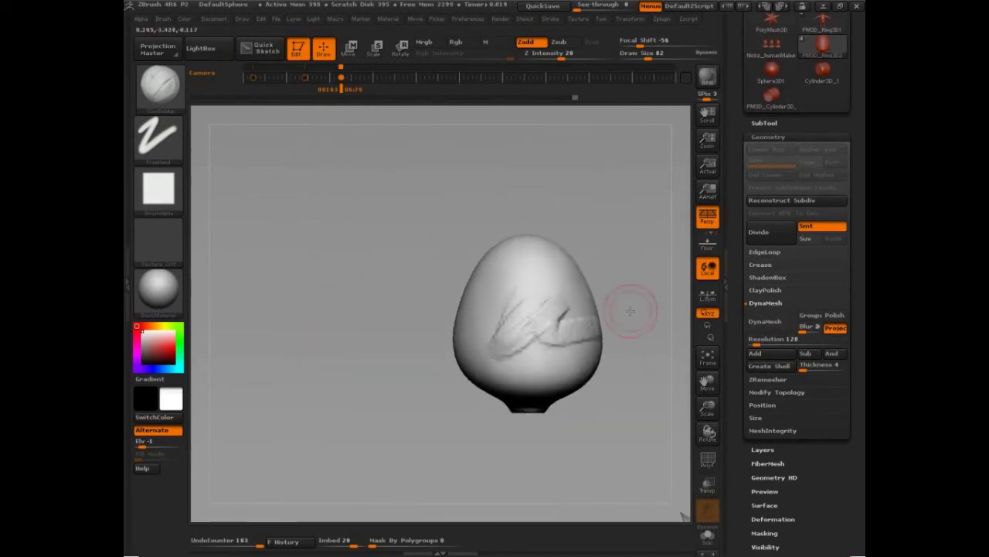
{"action": "key", "text": "ctrl"}
{"action": "left_click", "coordinate": [624, 313], "text": "ctrl"}
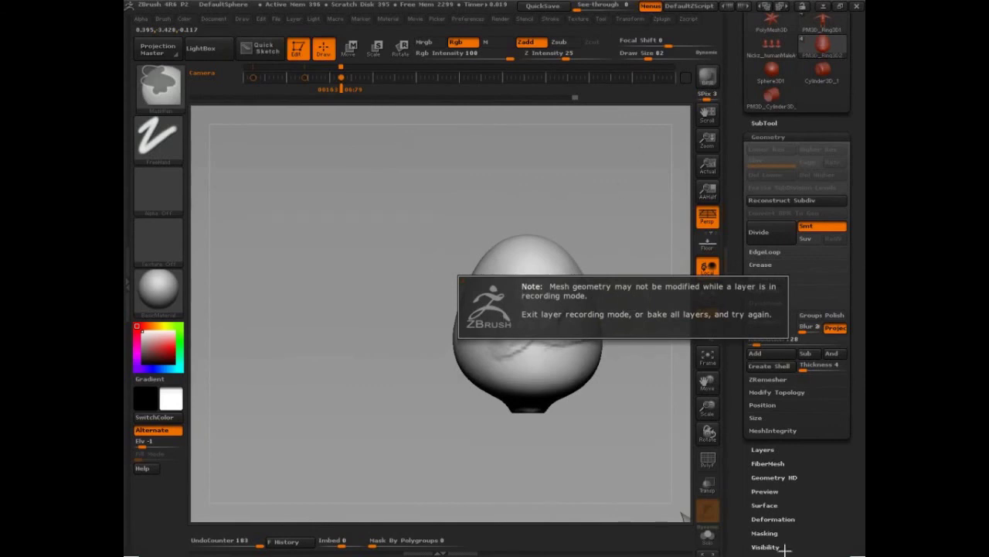
Step: Bake all sculpting layers of the head subtool into its mesh
{"action": "scroll", "coordinate": [829, 482], "scroll_direction": "down", "scroll_amount": 1}
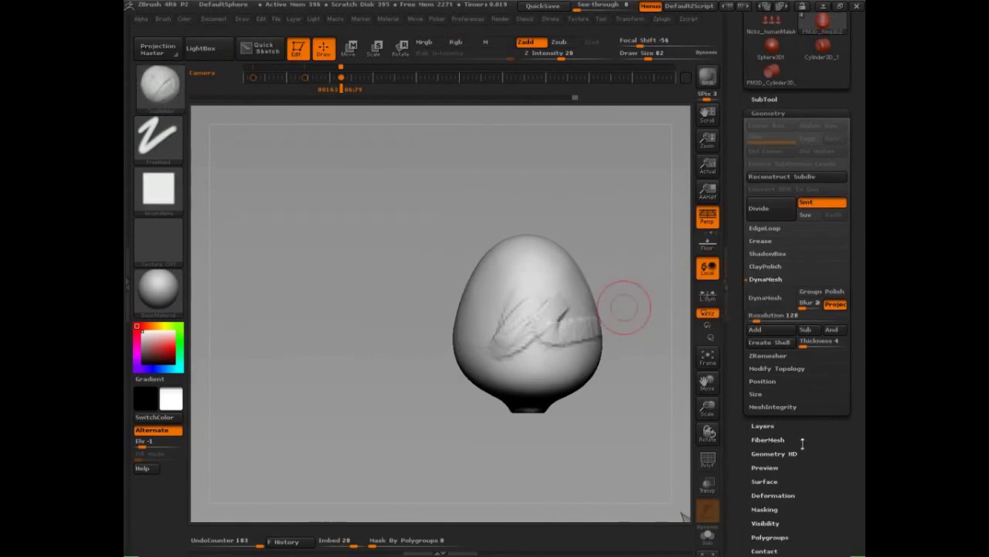
{"action": "left_click", "coordinate": [767, 427]}
{"action": "left_click_drag", "start_coordinate": [830, 428], "coordinate": [830, 481]}
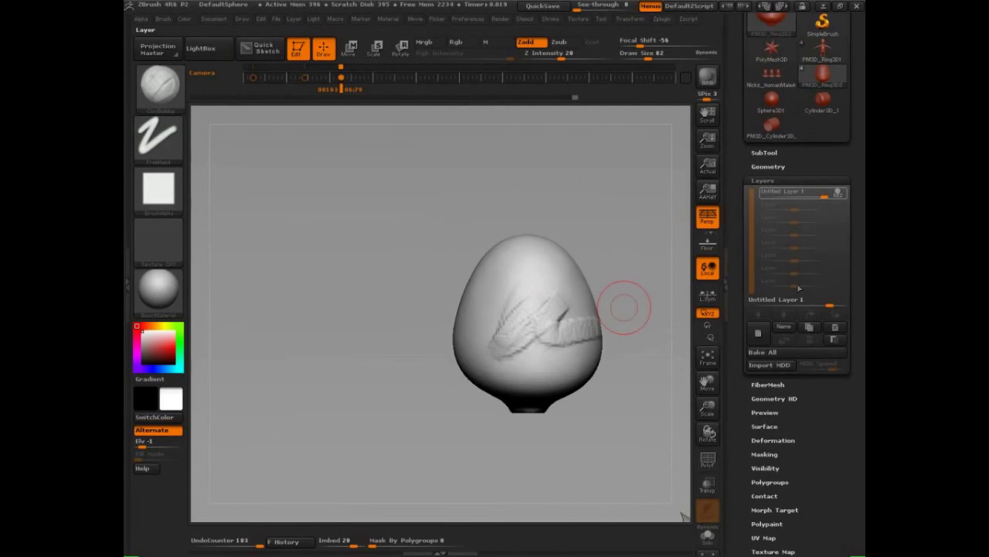
{"action": "left_click", "coordinate": [766, 353]}
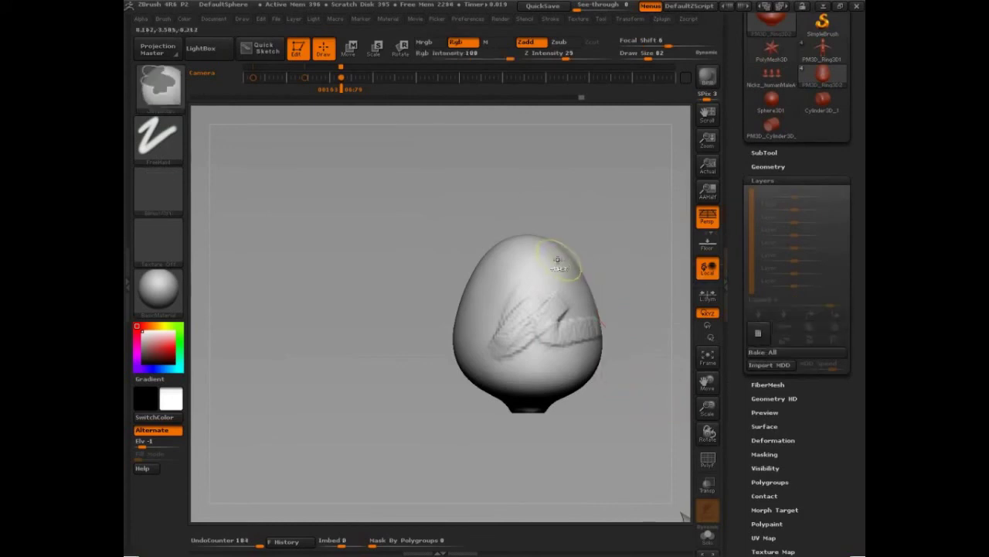
Step: Subdivide the head mesh twice and inspect the sculpted strokes up close
{"action": "key", "text": "ctrl+d"}
{"action": "key", "text": "ctrl+d"}
{"action": "mouse_move", "coordinate": [547, 299]}
{"action": "right_mouse_down", "text": "ctrl"}
{"action": "mouse_move", "coordinate": [577, 413]}
{"action": "mouse_move", "coordinate": [610, 479]}
{"action": "right_mouse_up", "text": "ctrl"}
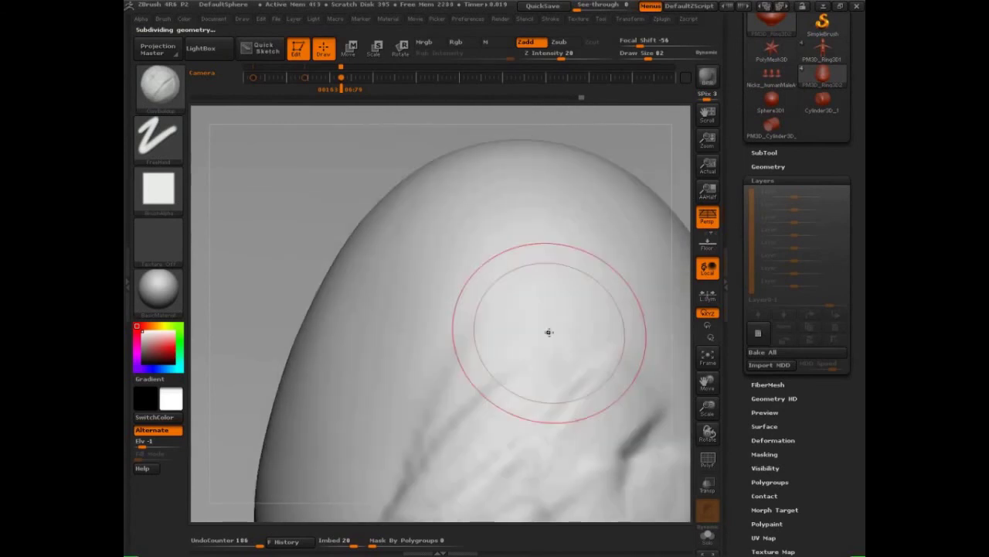
Step: Smooth the unsculpted side surface of the head with the Smooth brush and check its shape from another angle
{"action": "mouse_move", "coordinate": [548, 331]}
{"action": "right_mouse_down"}
{"action": "mouse_move", "coordinate": [570, 370]}
{"action": "mouse_move", "coordinate": [524, 385]}
{"action": "mouse_move", "coordinate": [492, 327]}
{"action": "right_mouse_up"}
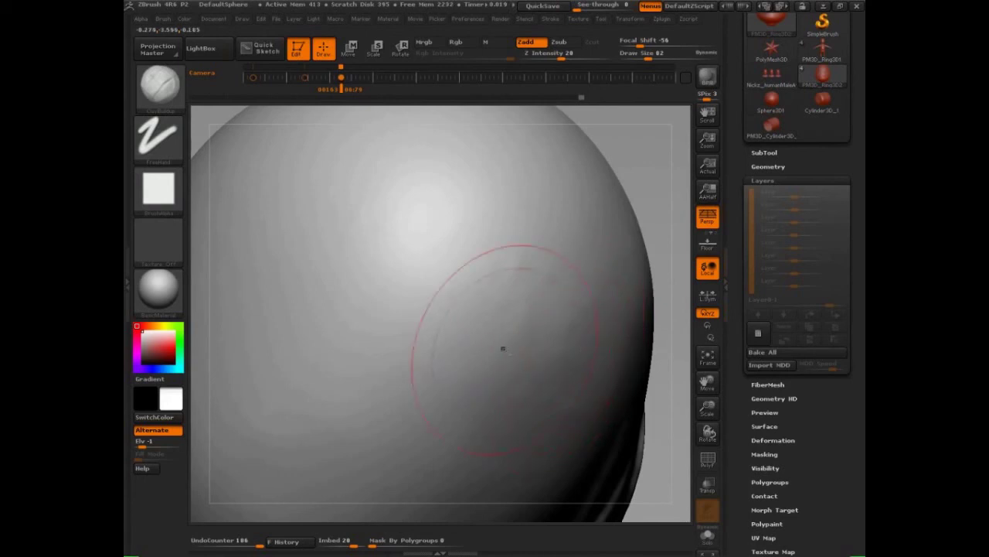
{"action": "mouse_move", "coordinate": [503, 348]}
{"action": "right_mouse_down"}
{"action": "mouse_move", "coordinate": [522, 340]}
{"action": "mouse_move", "coordinate": [476, 368]}
{"action": "mouse_move", "coordinate": [508, 376]}
{"action": "right_mouse_up"}
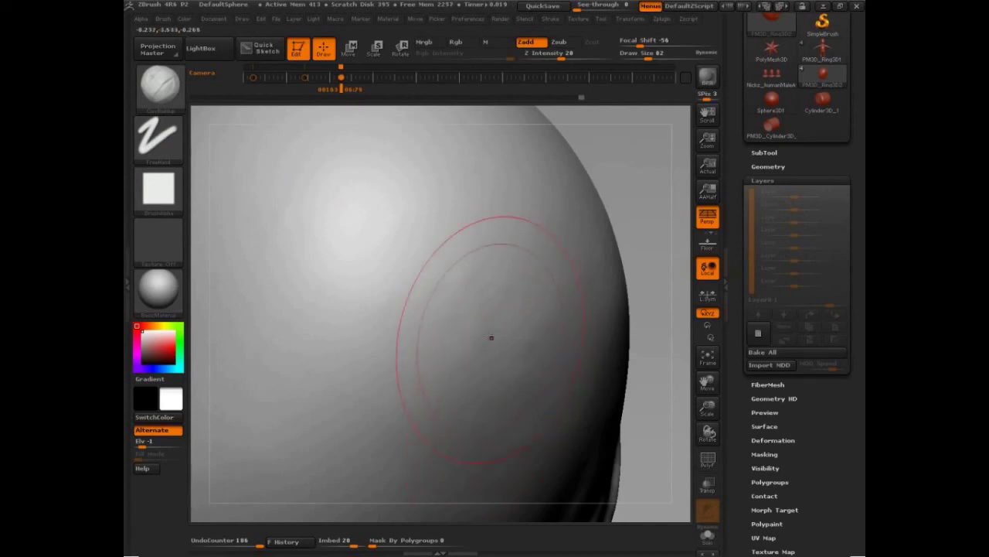
{"action": "mouse_move", "coordinate": [517, 345]}
{"action": "right_mouse_down", "text": "ctrl"}
{"action": "mouse_move", "coordinate": [457, 333]}
{"action": "mouse_move", "coordinate": [436, 293]}
{"action": "right_mouse_up", "text": "ctrl"}
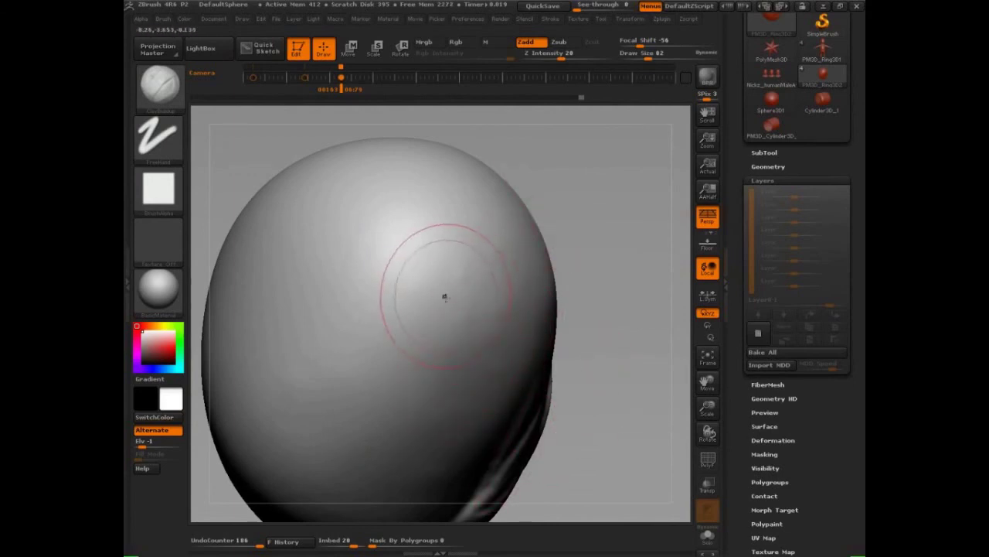
{"action": "key", "text": "shift"}
{"action": "left_click_drag", "start_coordinate": [450, 311], "coordinate": [494, 291], "text": "shift"}
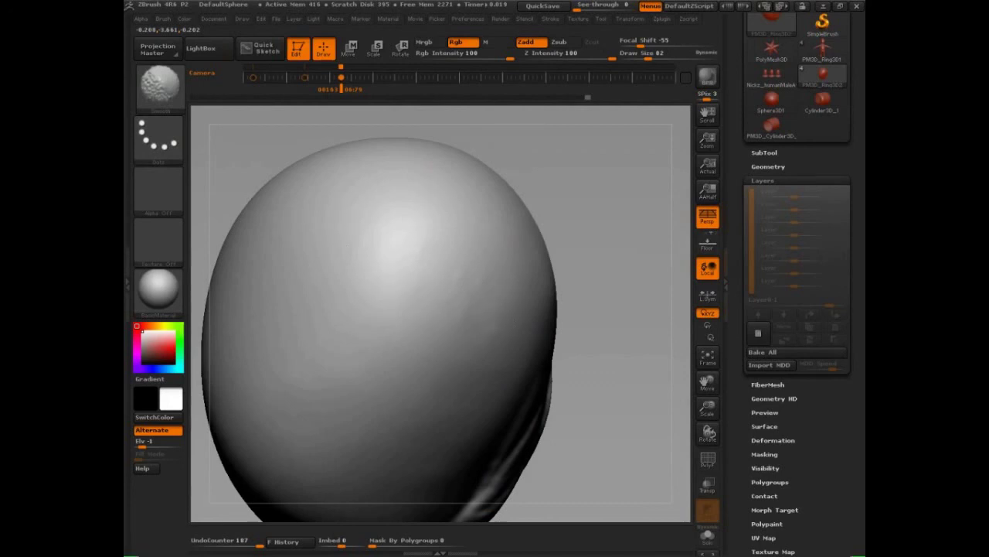
{"action": "left_click_drag", "start_coordinate": [491, 466], "coordinate": [491, 465]}
{"action": "key", "text": "shift"}
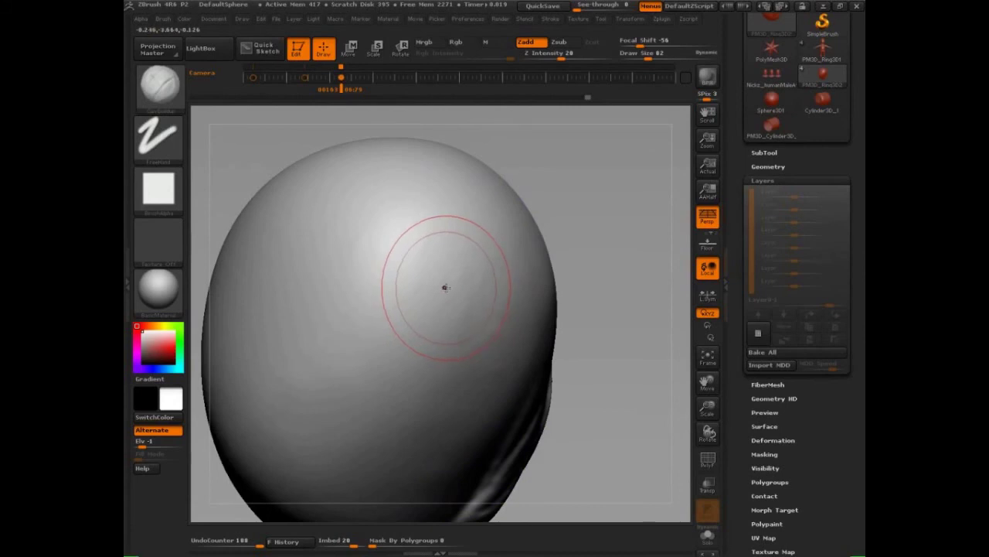
{"action": "key", "text": "shift"}
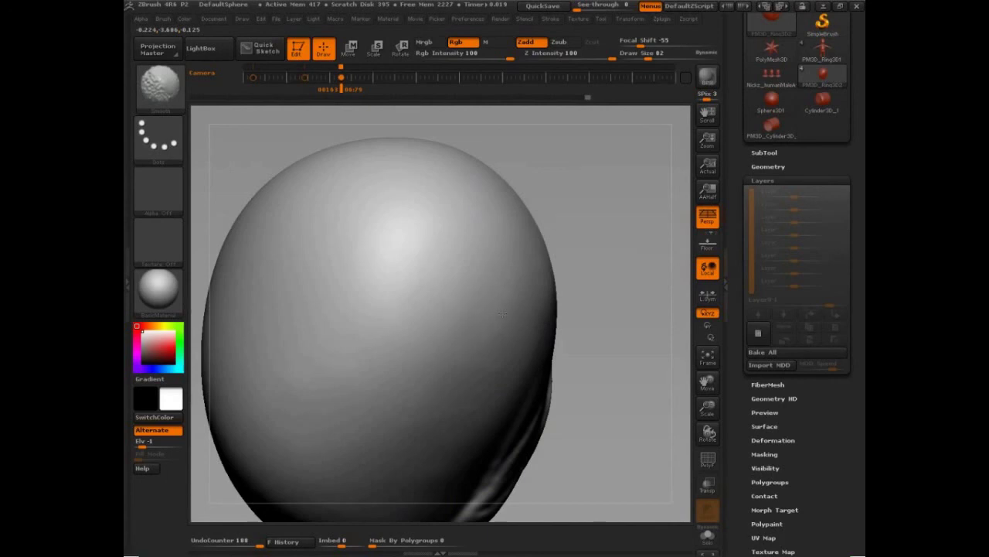
{"action": "mouse_move", "coordinate": [631, 337]}
{"action": "left_mouse_down"}
{"action": "mouse_move", "coordinate": [585, 318]}
{"action": "mouse_move", "coordinate": [548, 320]}
{"action": "mouse_move", "coordinate": [557, 324]}
{"action": "left_mouse_up"}
{"action": "left_click_drag", "start_coordinate": [334, 469], "coordinate": [374, 466]}
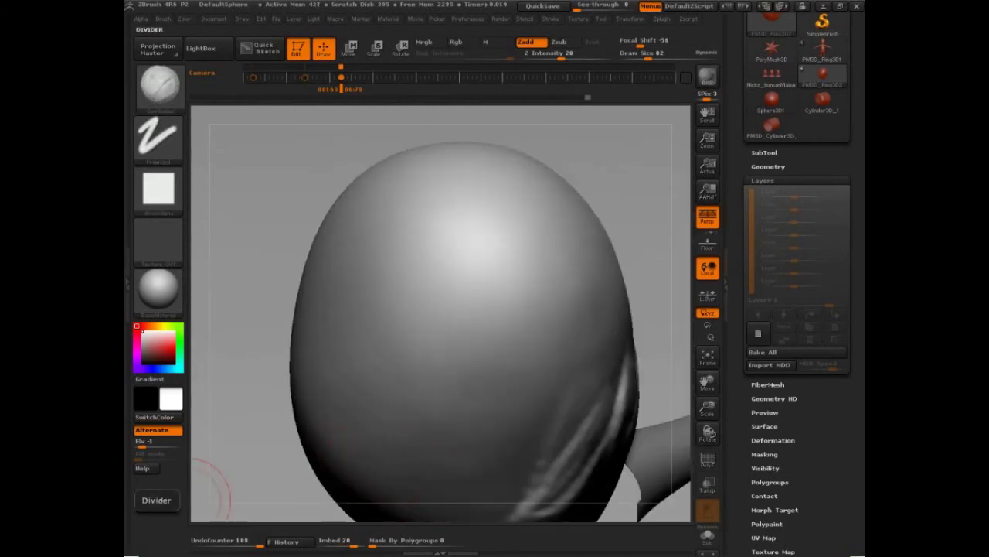